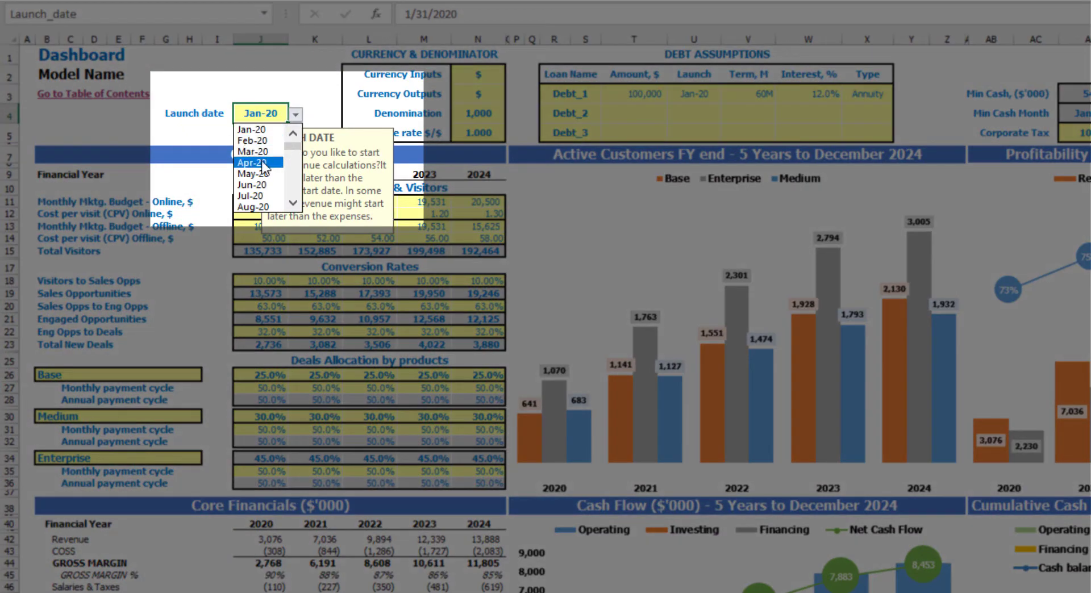
Step: Set the launch date to Apr-20
click(251, 164)
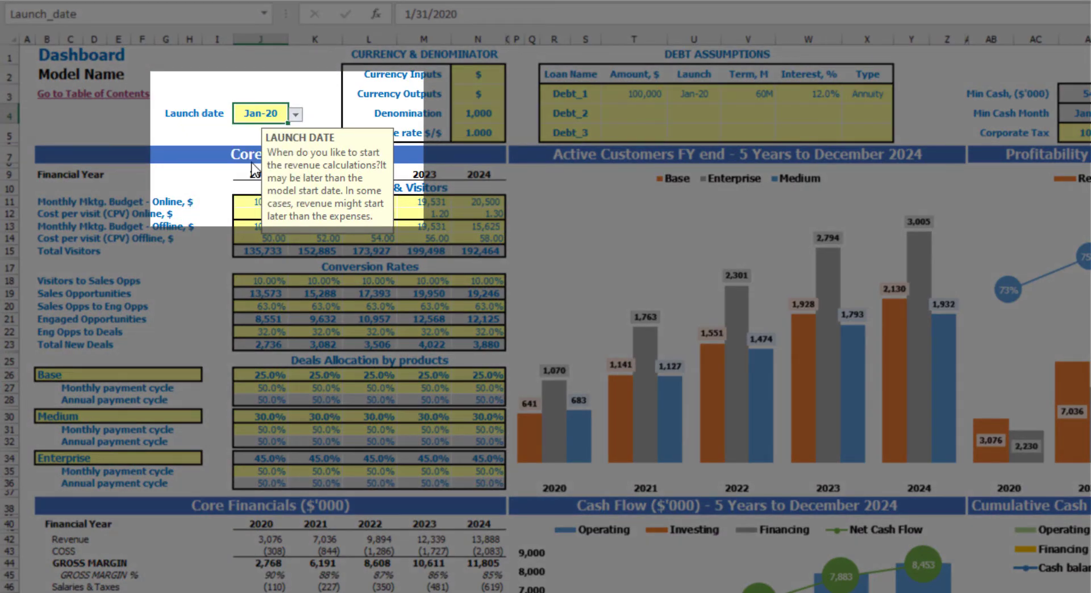
click(189, 134)
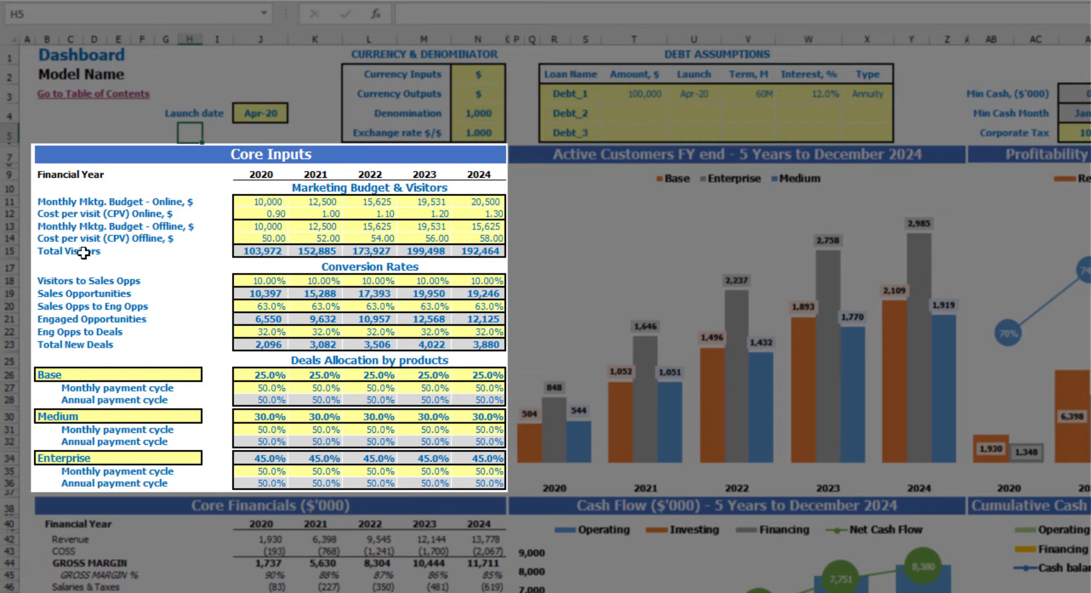
Step: Try clearing the online marketing budget and online cost per visit for 2020 to 2024, and undo the deletion
drag(262, 199, 478, 214)
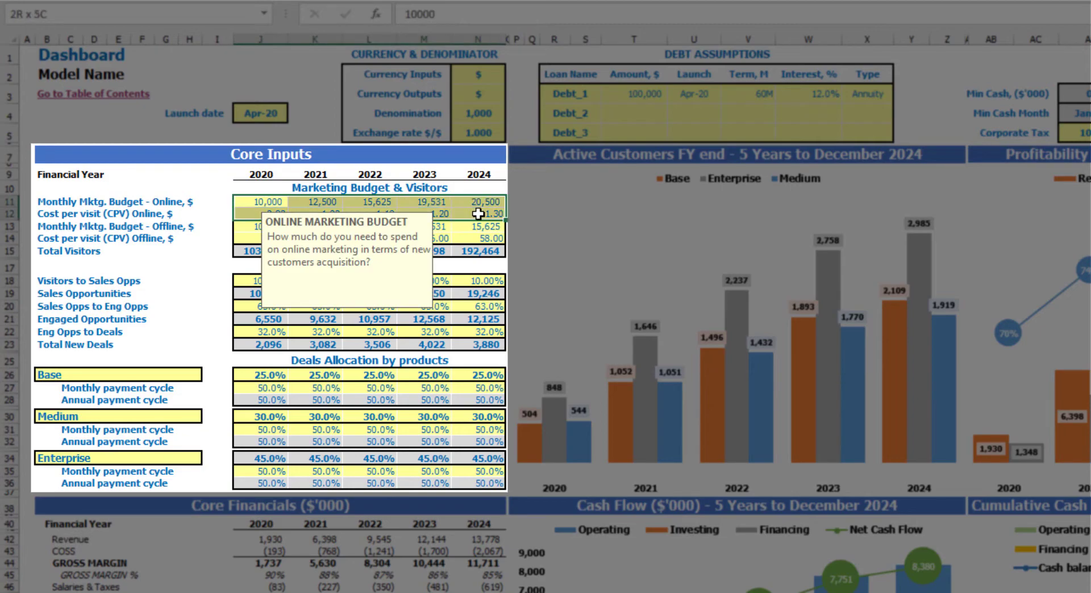
key(Delete)
click(194, 183)
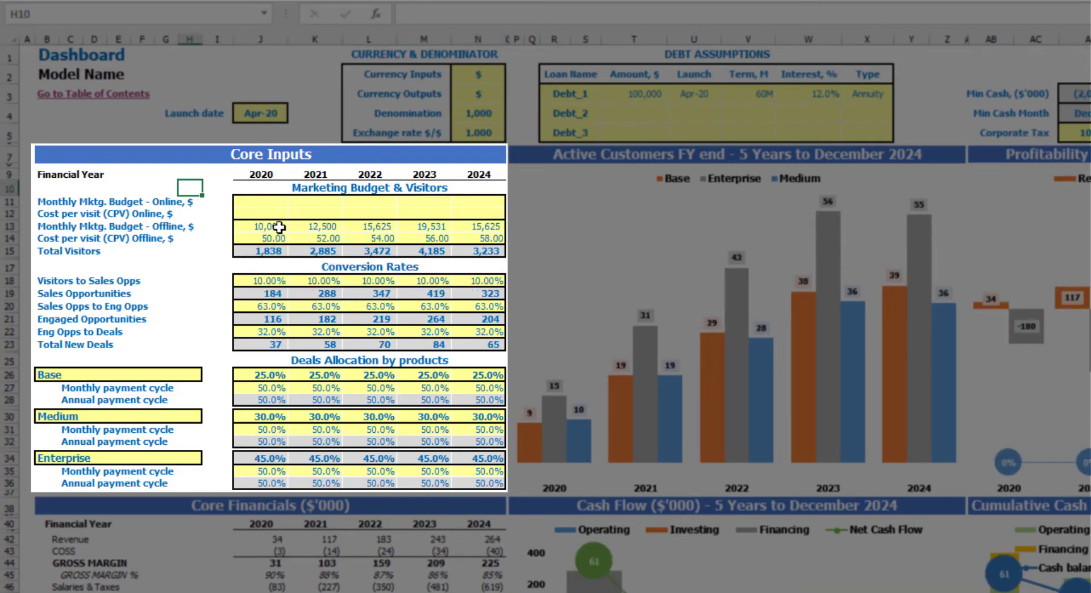
key(ctrl+z)
Step: Try clearing the offline marketing budget and offline cost per visit for 2020 to 2024, and undo the deletion
drag(279, 228, 477, 241)
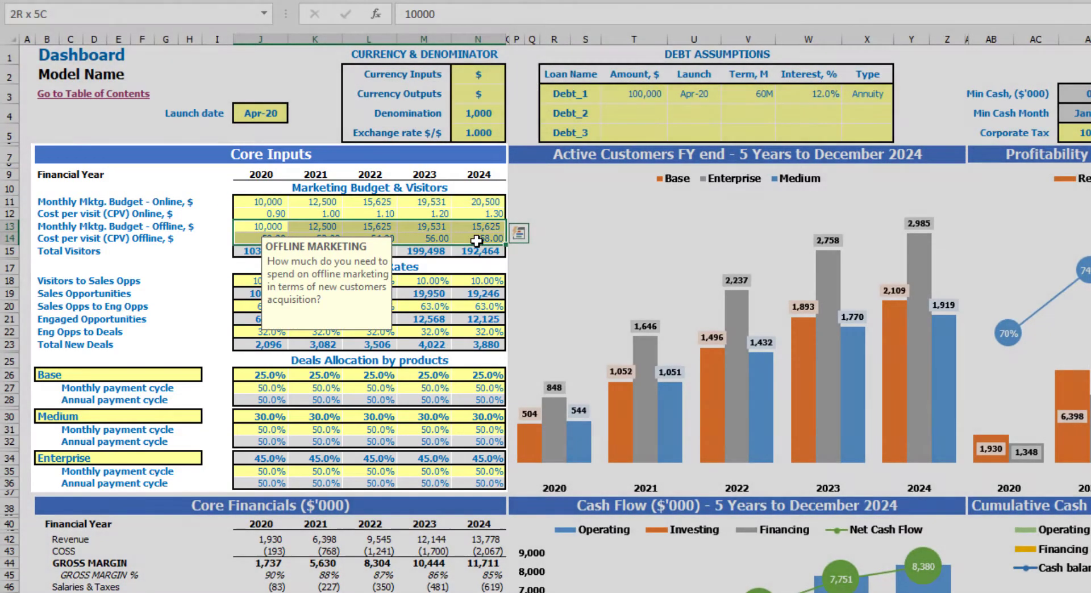
key(Delete)
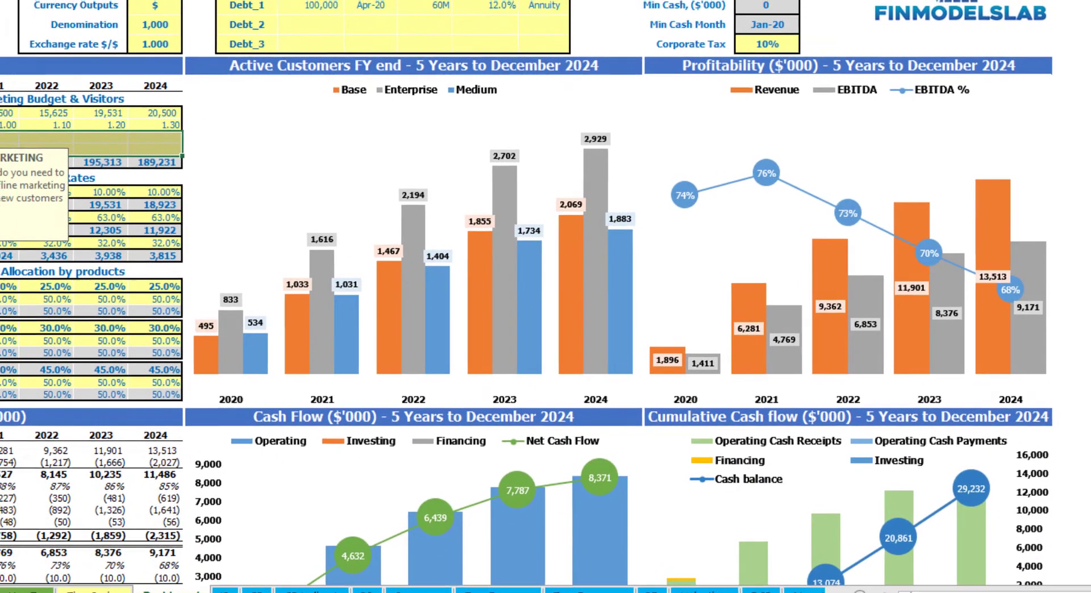
key(ctrl+z)
click(198, 137)
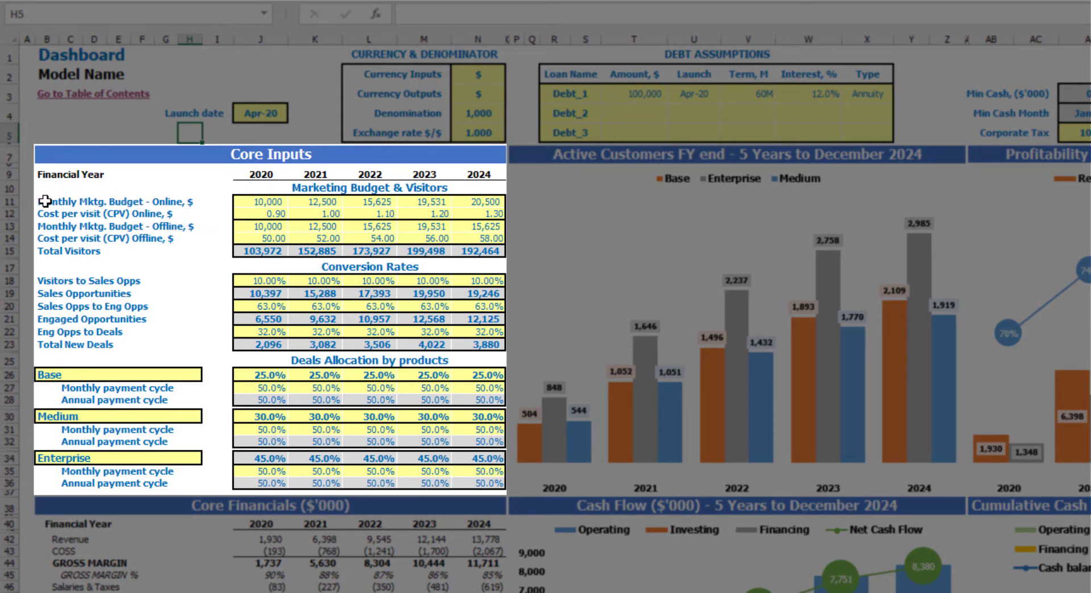
Step: Set the 2020 monthly online marketing budget to 15,000 and the 2021 budget to the formula =J11+2000
click(276, 199)
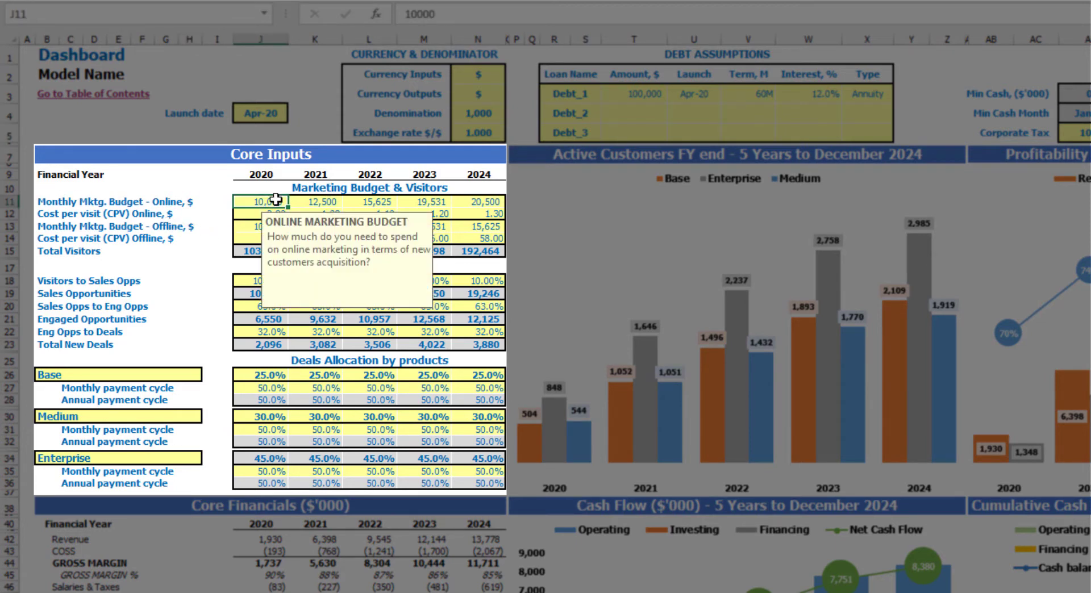
text(15,)
text(000)
key(Tab)
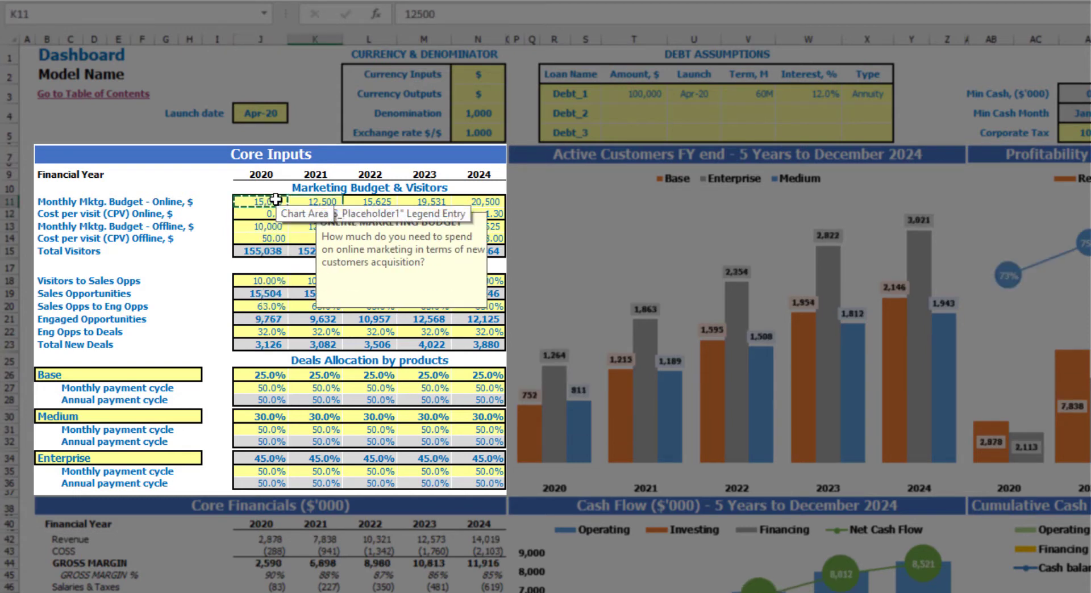
text(=)
click(275, 199)
text(+200)
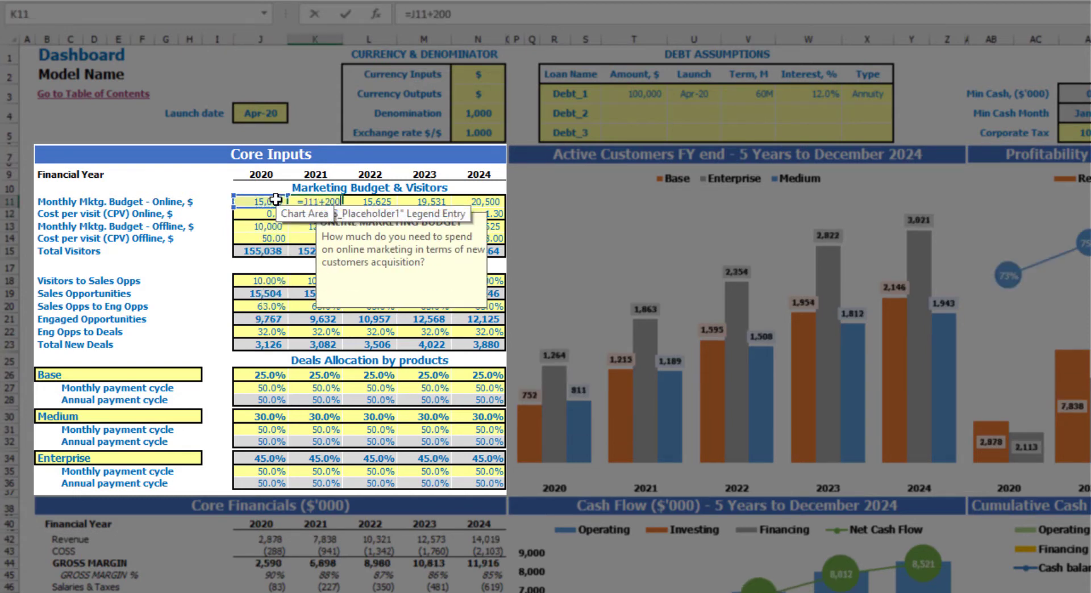
text(0)
key(ctrl+Return)
Step: Copy the 2021 online marketing budget formula to 2022 through 2024 and check the formulas along the row
key(ctrl+c)
key(Right)
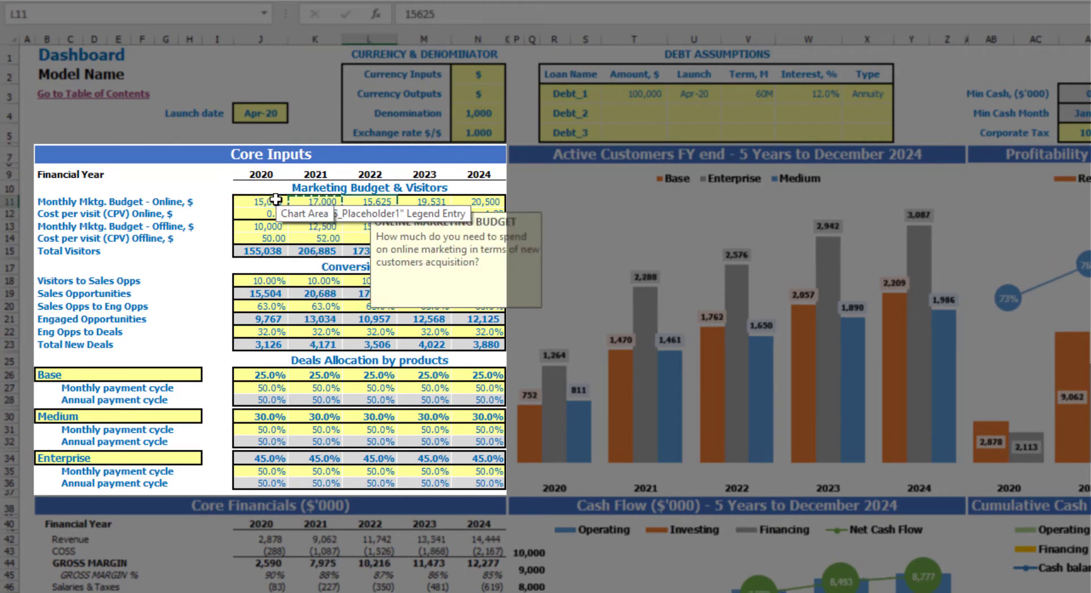
key(shift+Right)
key(shift+Right)
key(ctrl+v)
click(268, 201)
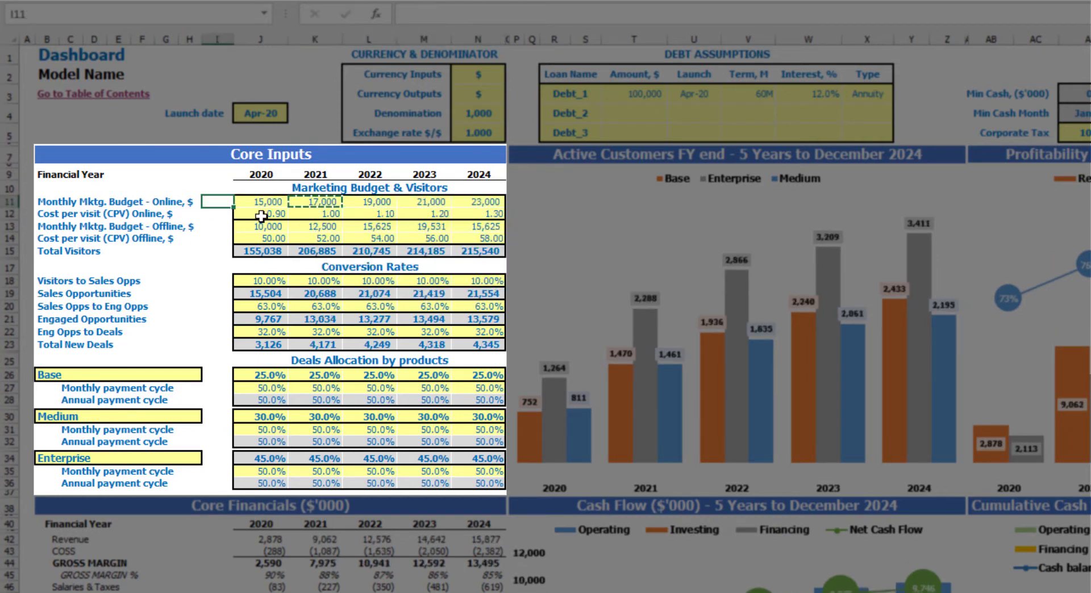
key(Right)
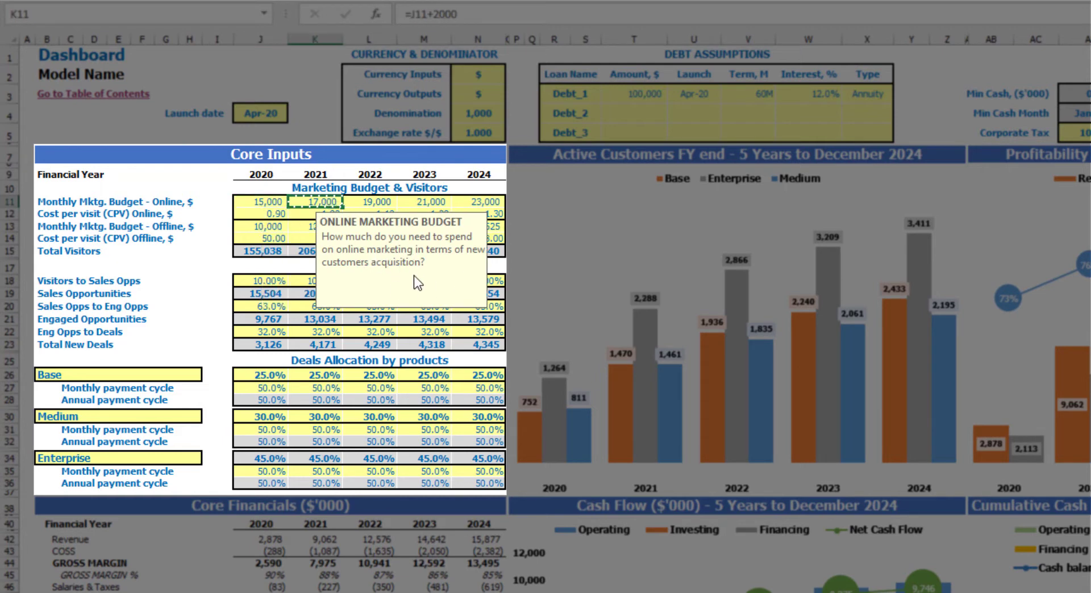
key(Right)
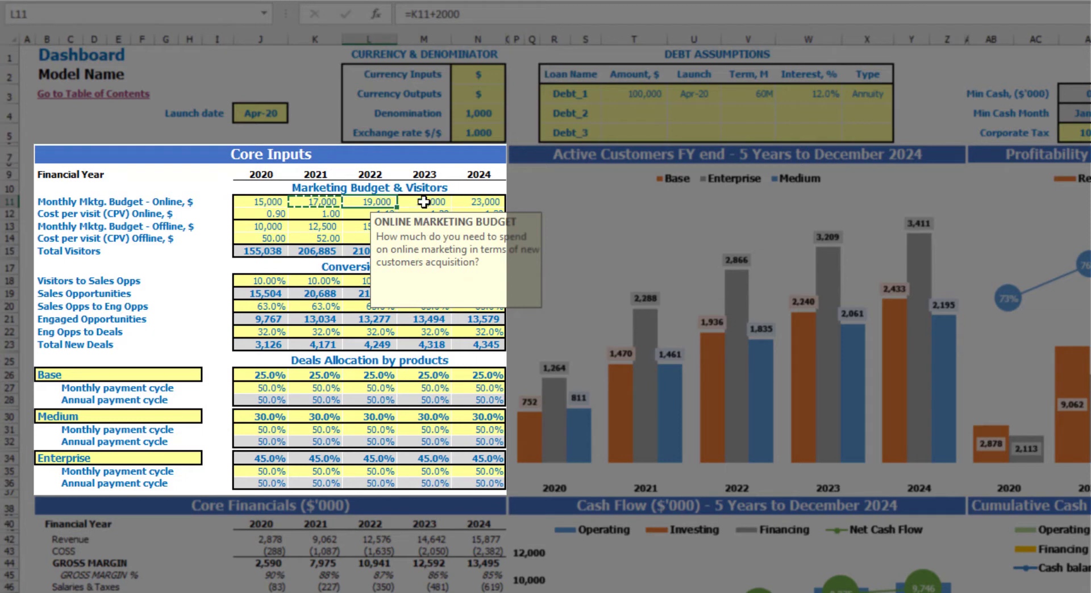
key(Right)
key(Right)
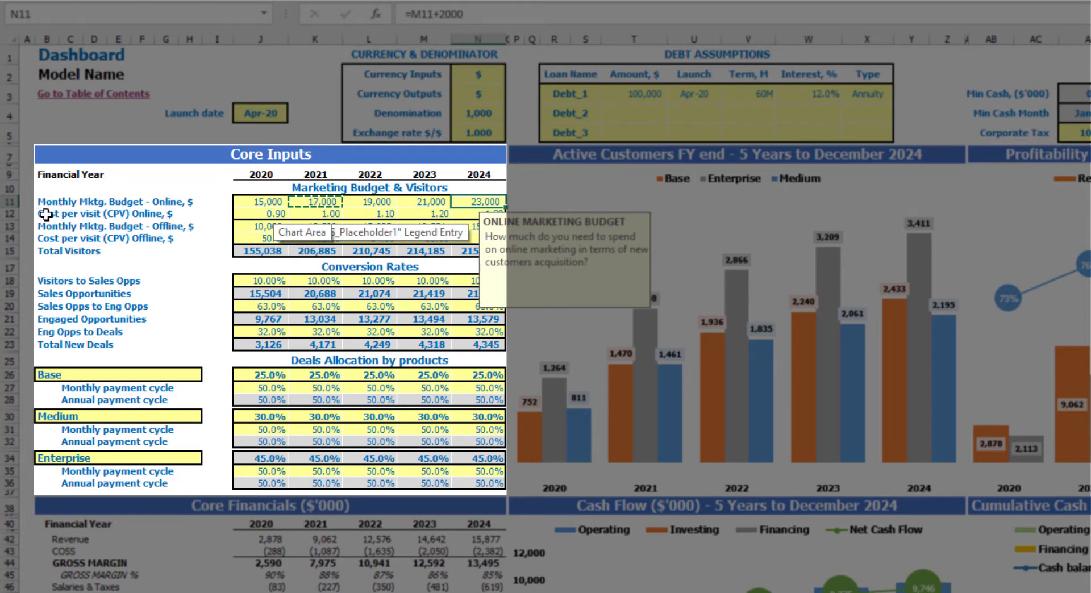
Step: Set the 2020 online cost per visit to 5 and the 2021 cost to the formula =J12+1
click(278, 211)
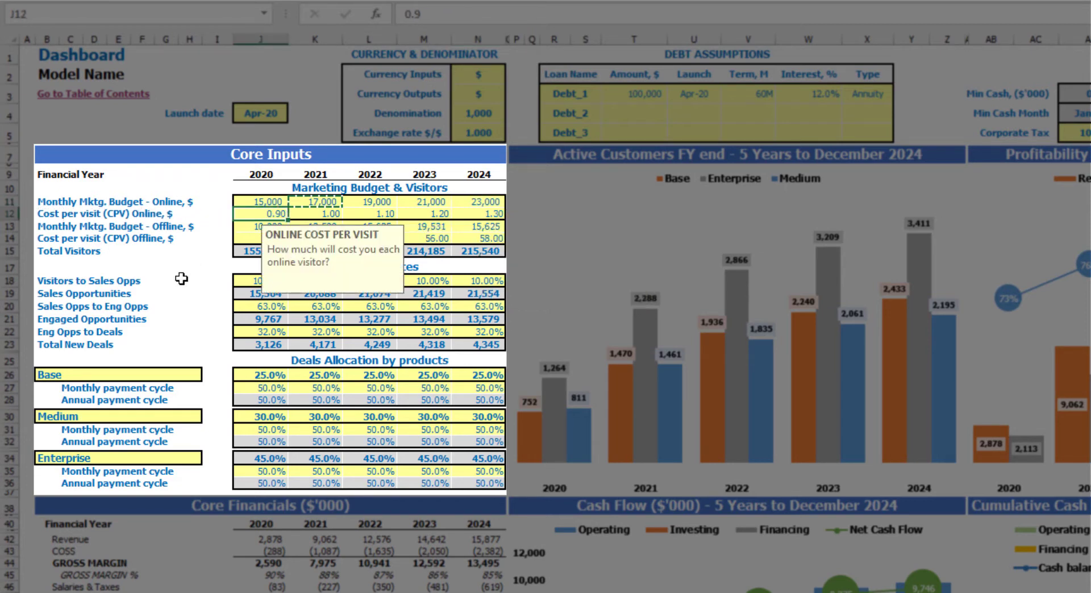
text(5)
key(Tab)
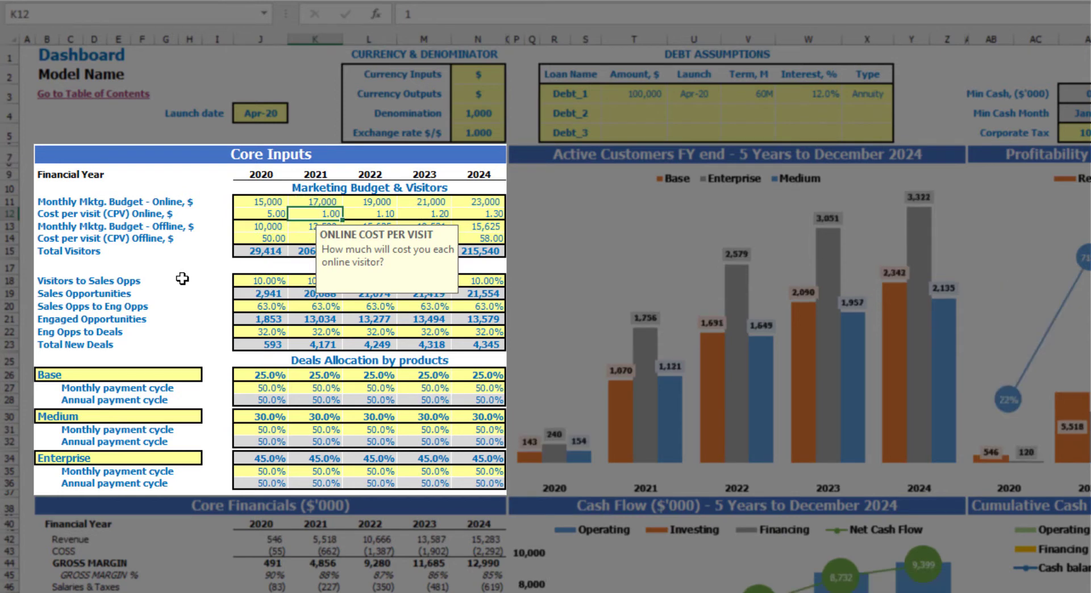
text(=)
key(Left)
text(+1)
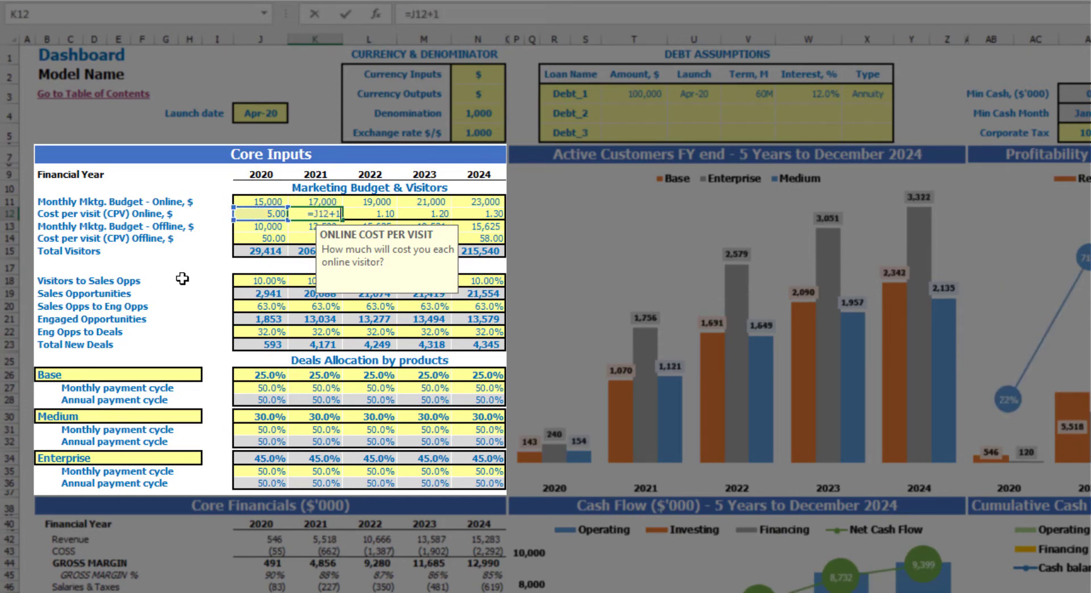
key(ctrl+Return)
Step: Copy the 2021 online cost per visit formula to 2022 through 2024 and check the Total Visitors row
key(ctrl+c)
key(Right)
key(shift+Right)
key(shift+Right)
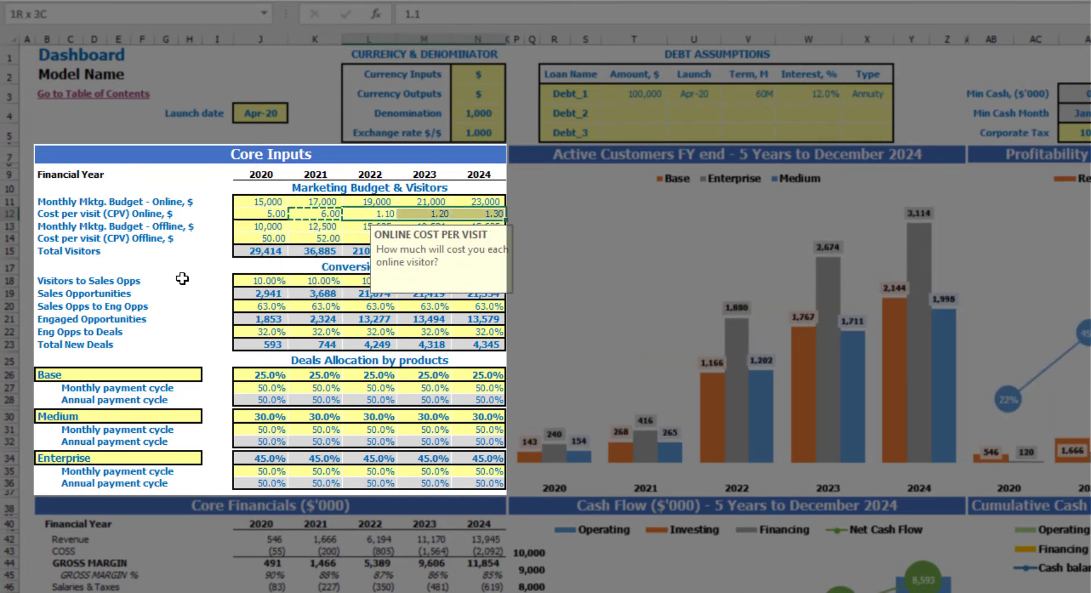
key(Return)
click(197, 231)
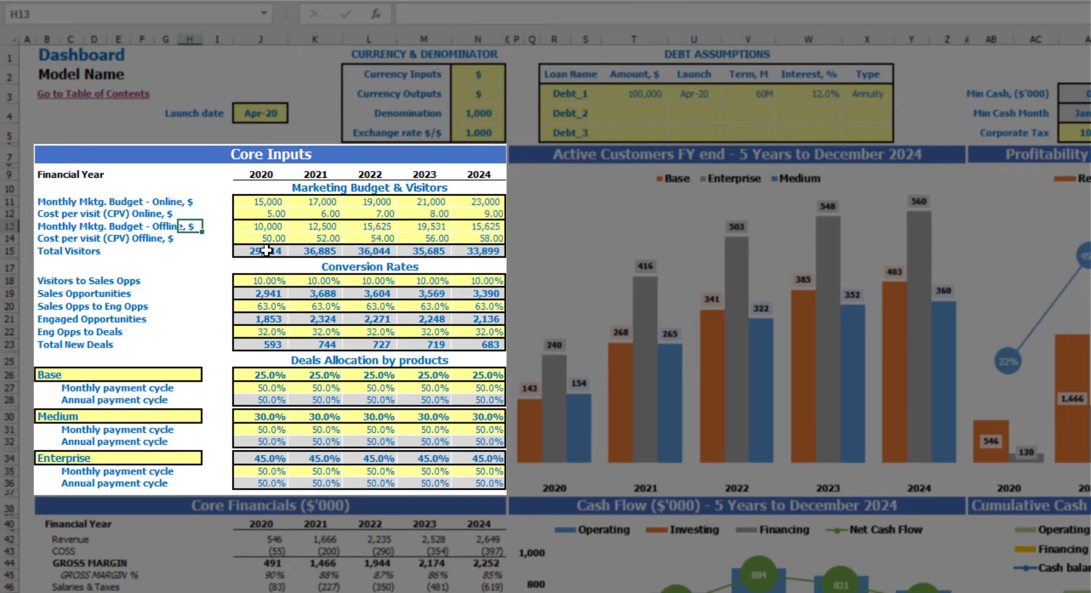
drag(268, 251, 459, 252)
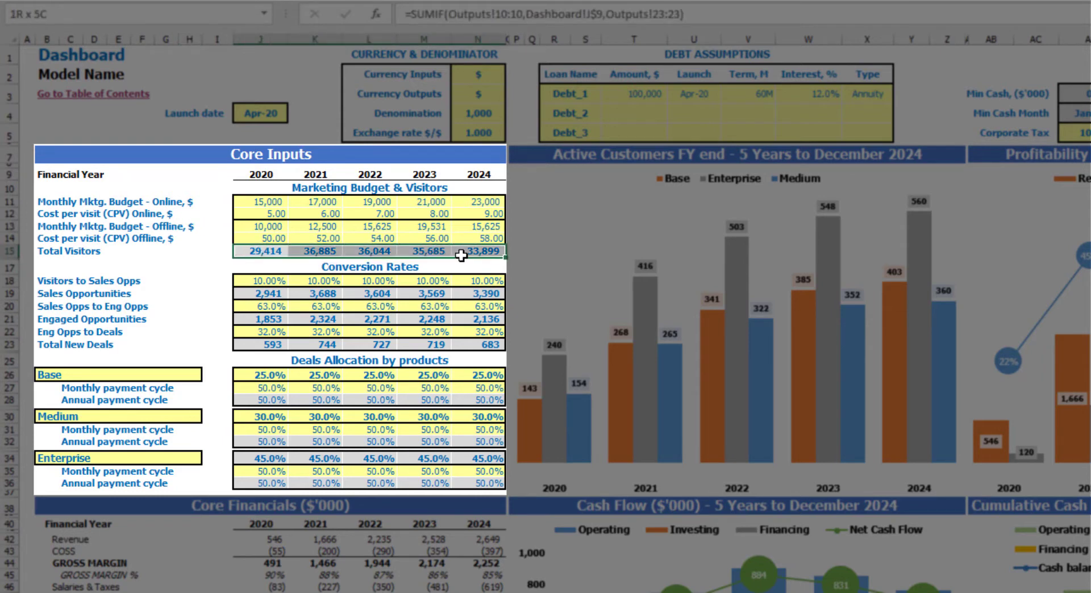
click(180, 255)
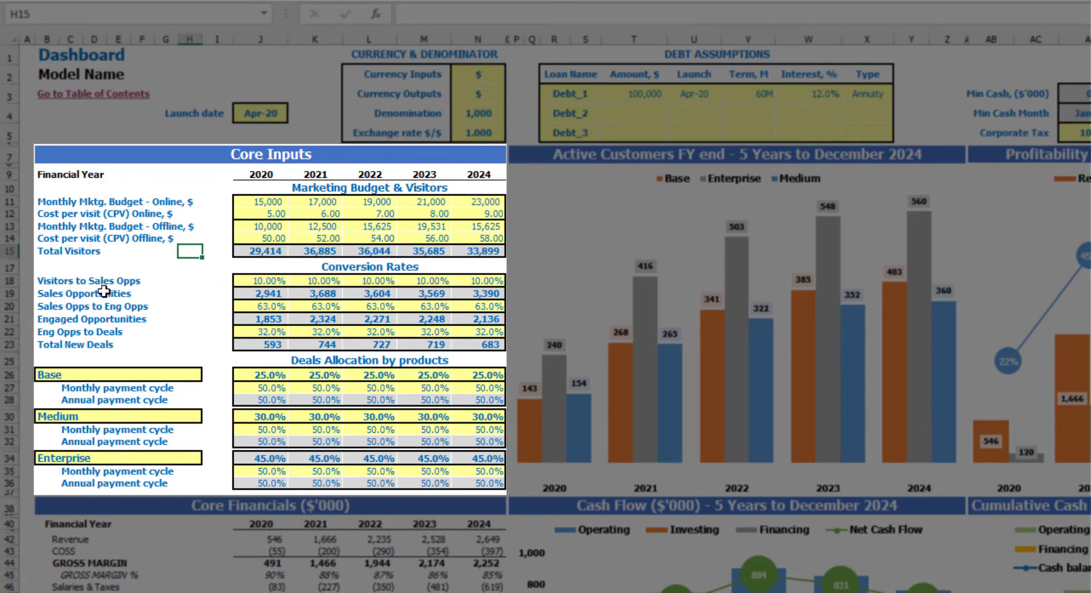
Step: Set the Visitors to Sales Opps conversion rate to 12% for 2021, 14% for 2022, 16% for 2023 and 18% for 2024
click(49, 284)
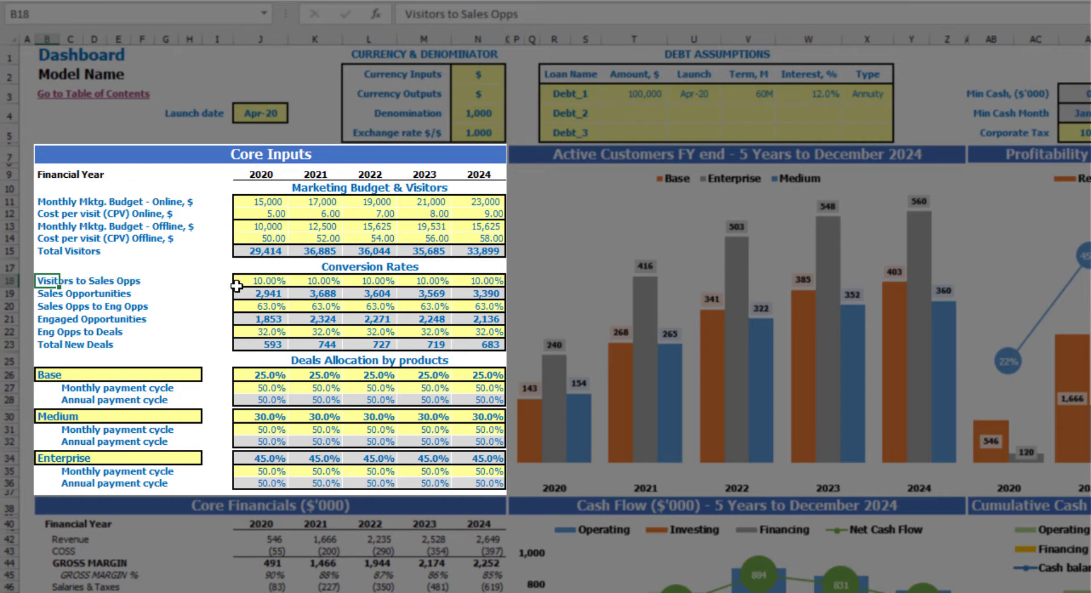
click(261, 283)
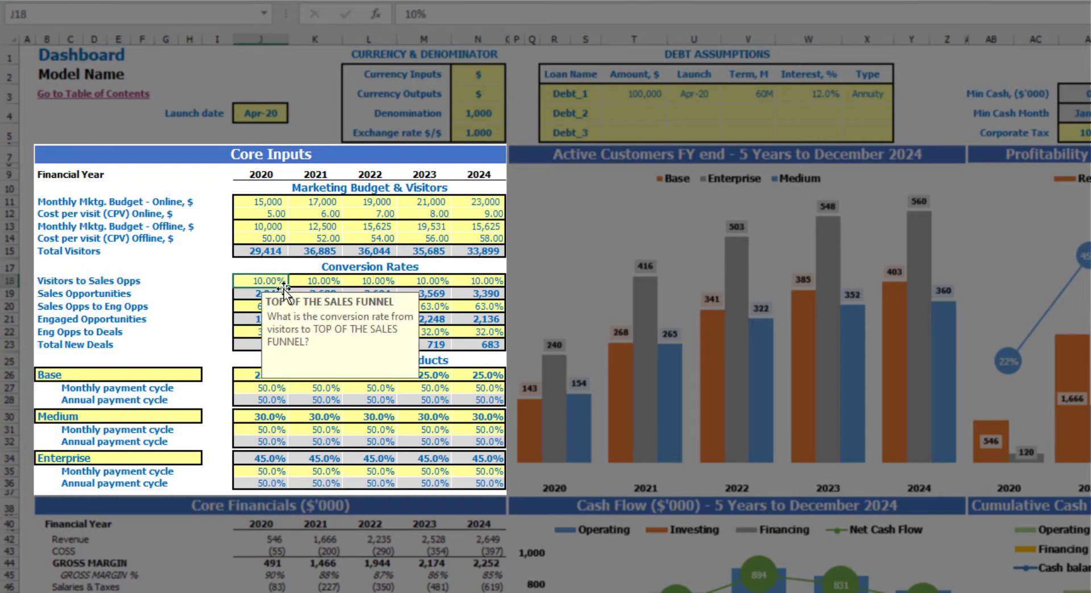
key(Right)
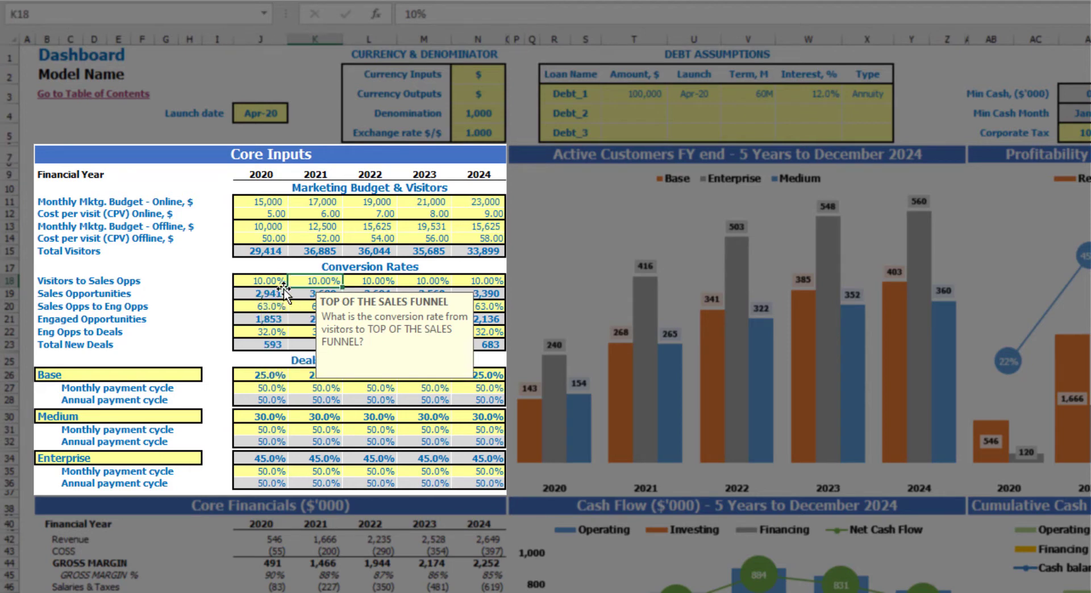
text(12)
key(Tab)
text(14)
key(Tab)
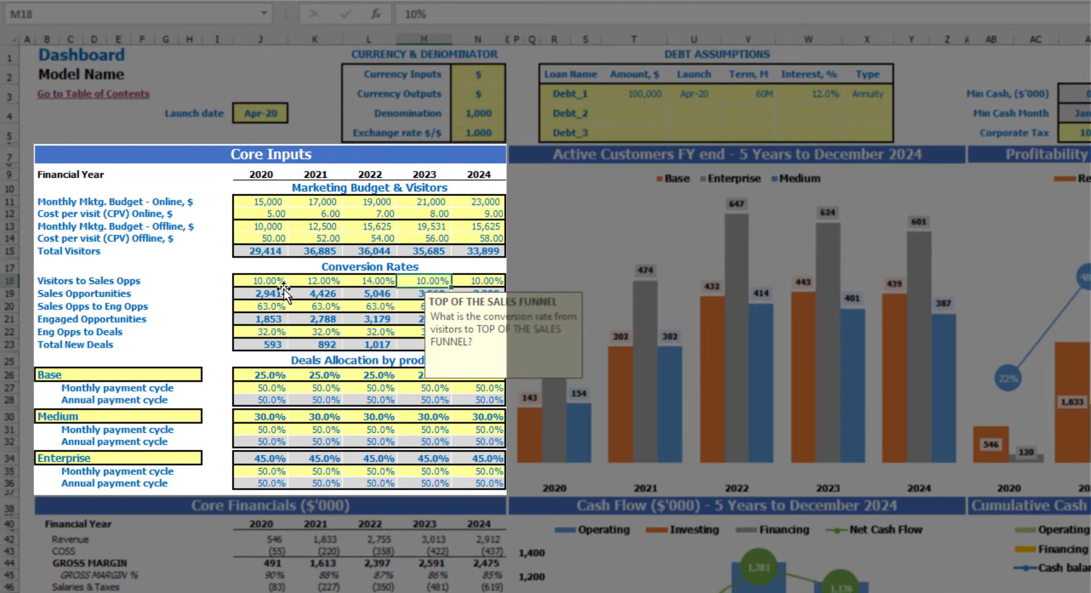
text(16)
key(Tab)
text(18)
key(Tab)
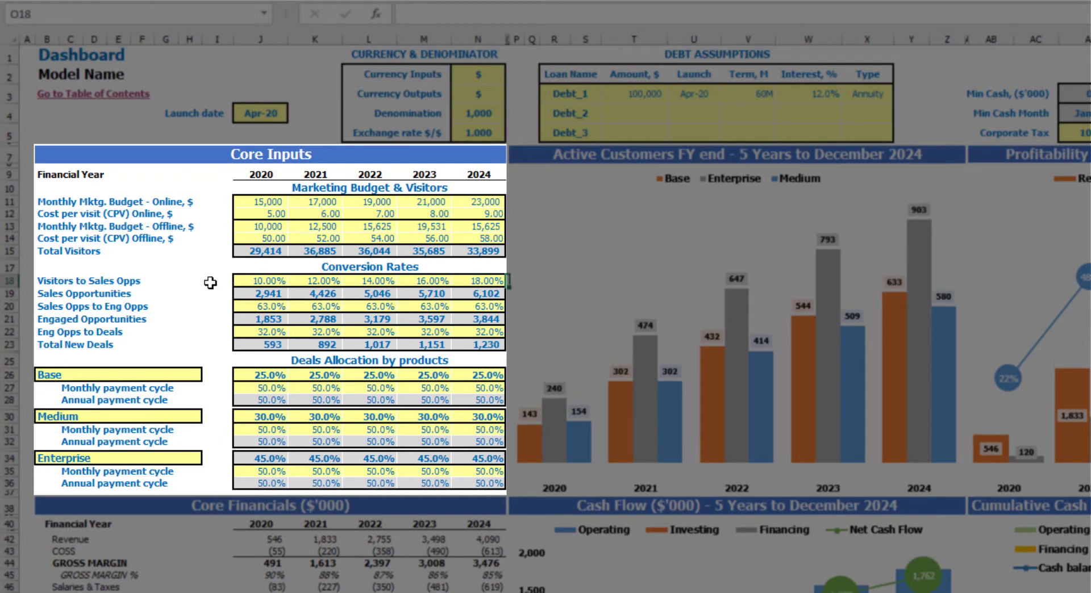
Step: Examine how the 2020 total visitors and conversion rate lead to sales opportunities and engaged opportunities
click(190, 267)
click(256, 248)
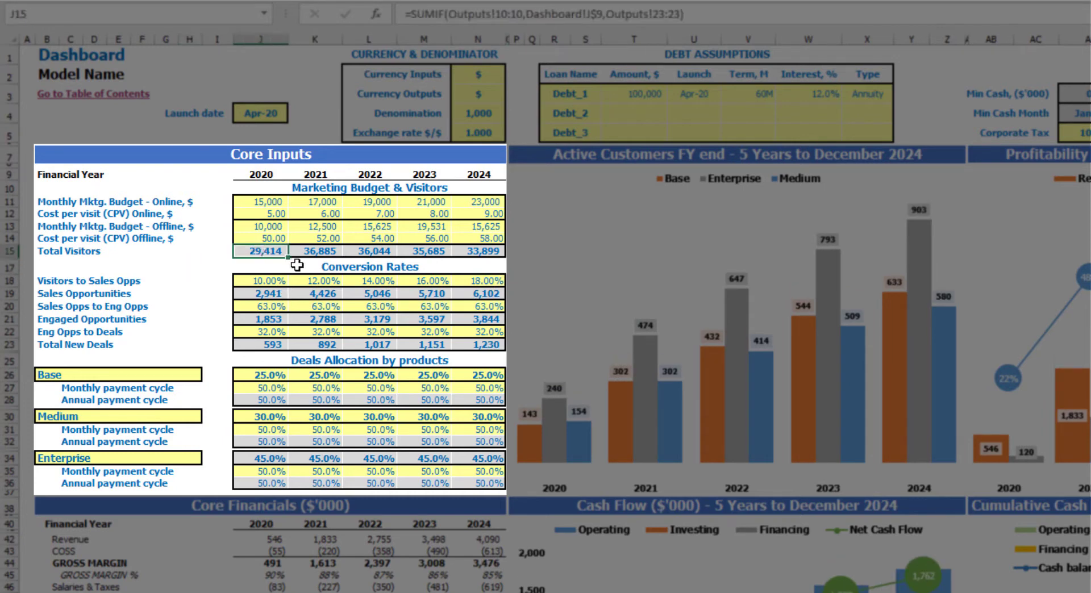
click(274, 284)
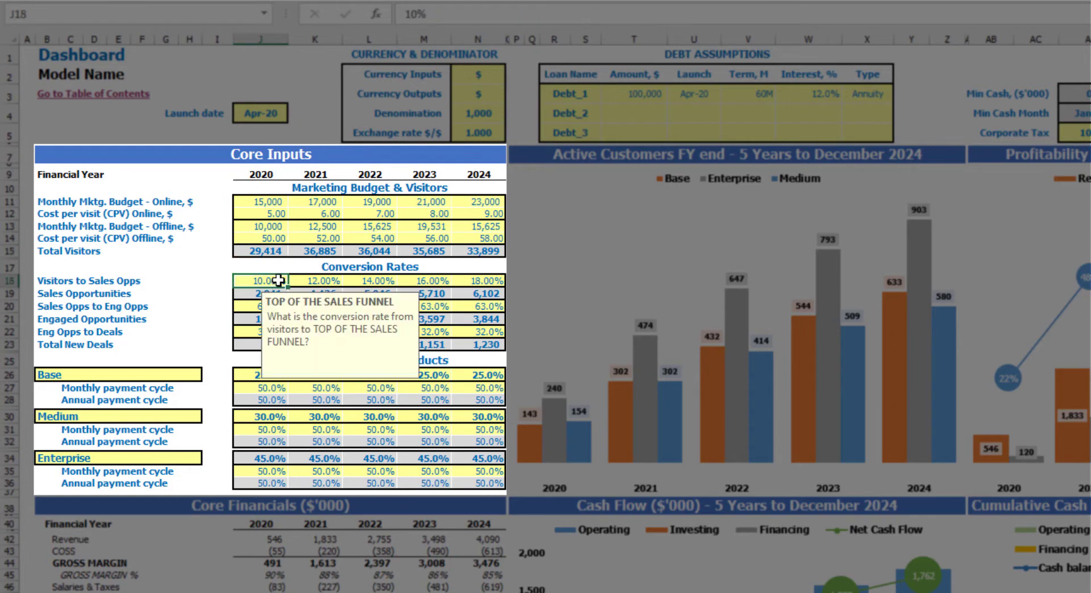
click(190, 267)
click(54, 294)
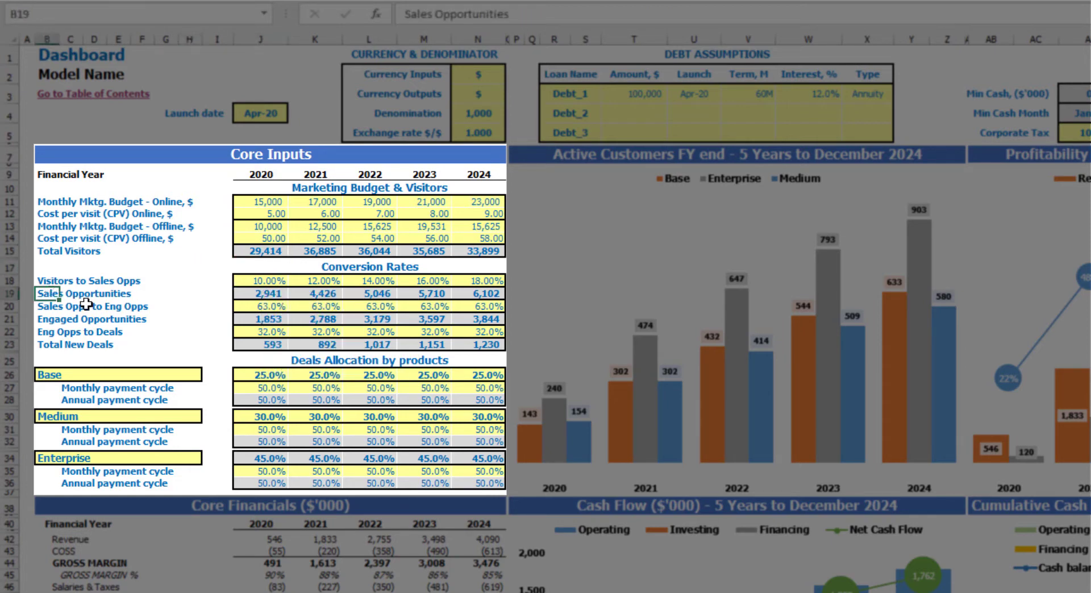
click(244, 295)
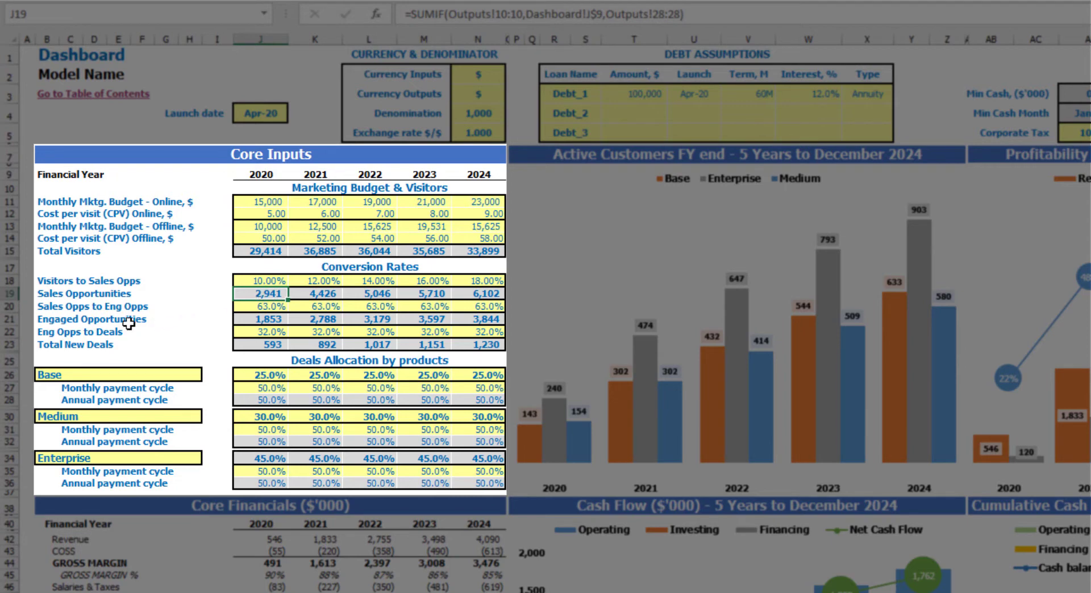
click(54, 319)
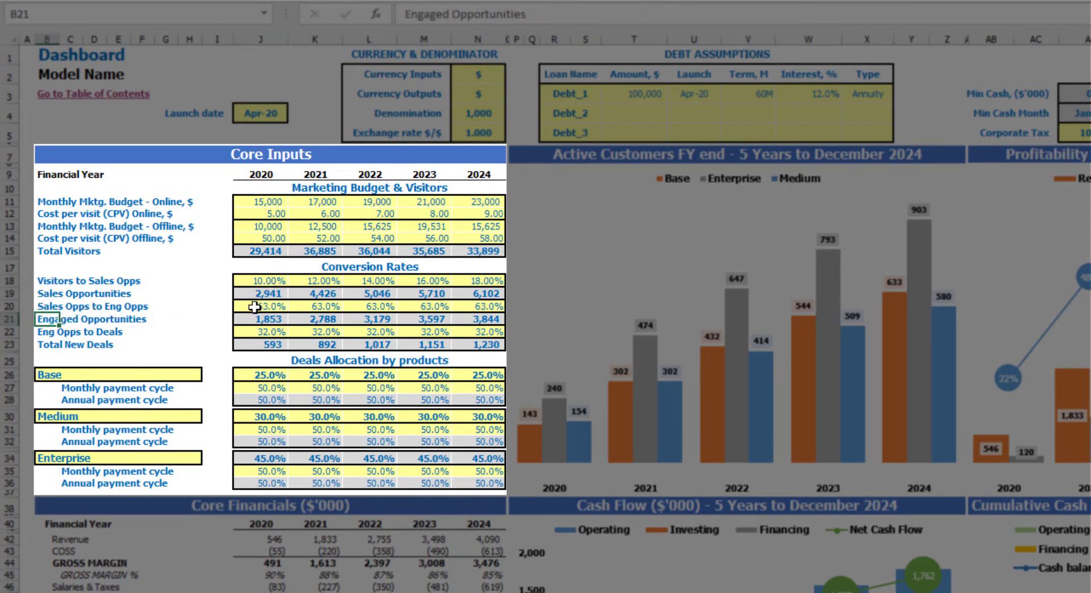
Step: Set the Sales Opps to Eng Opps conversion rate to 50%, 53%, 56%, 59% and 62% for 2020 through 2024
click(40, 307)
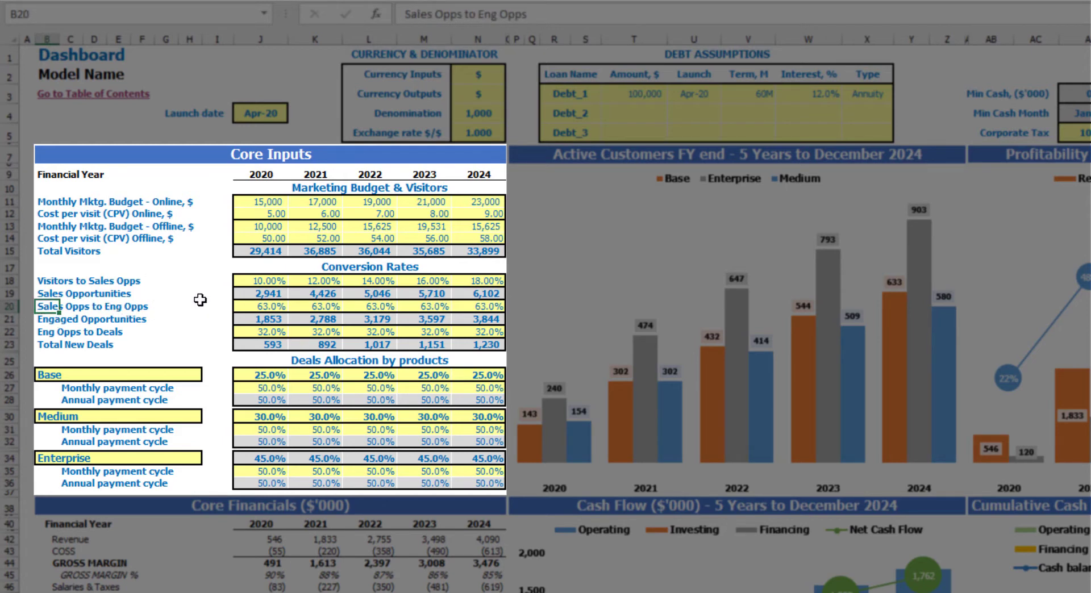
click(250, 308)
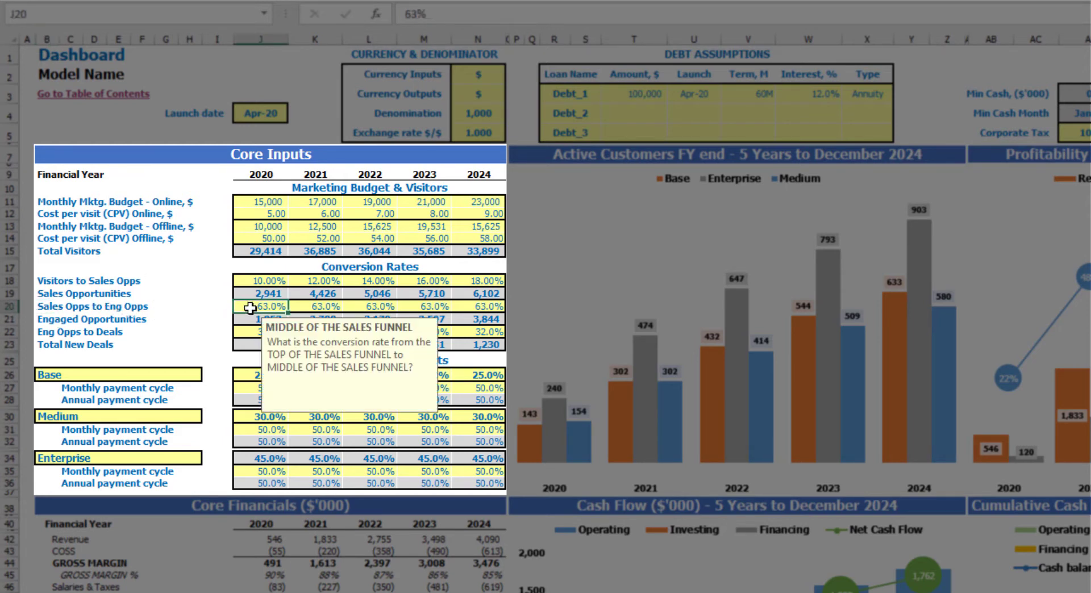
text(50)
key(Tab)
text(53)
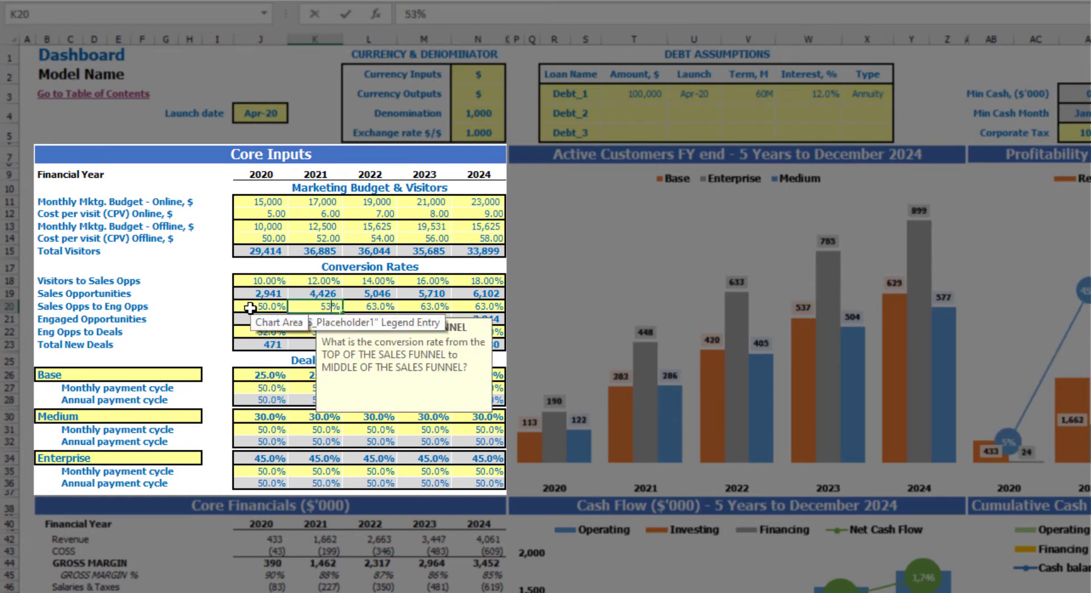
key(Tab)
text(5)
text(6)
key(Tab)
text(59)
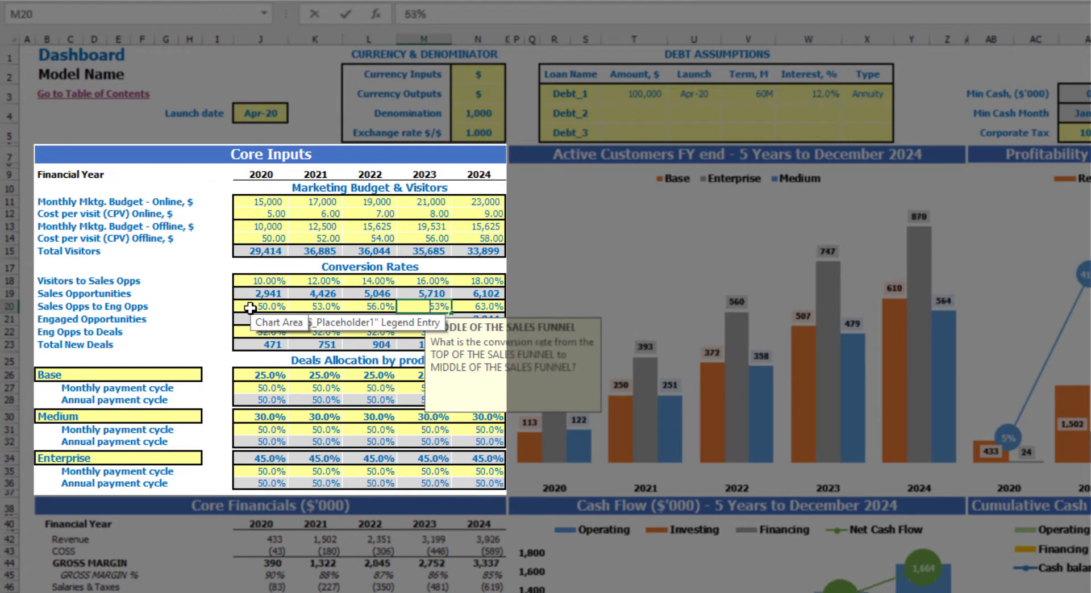
key(Tab)
text(62)
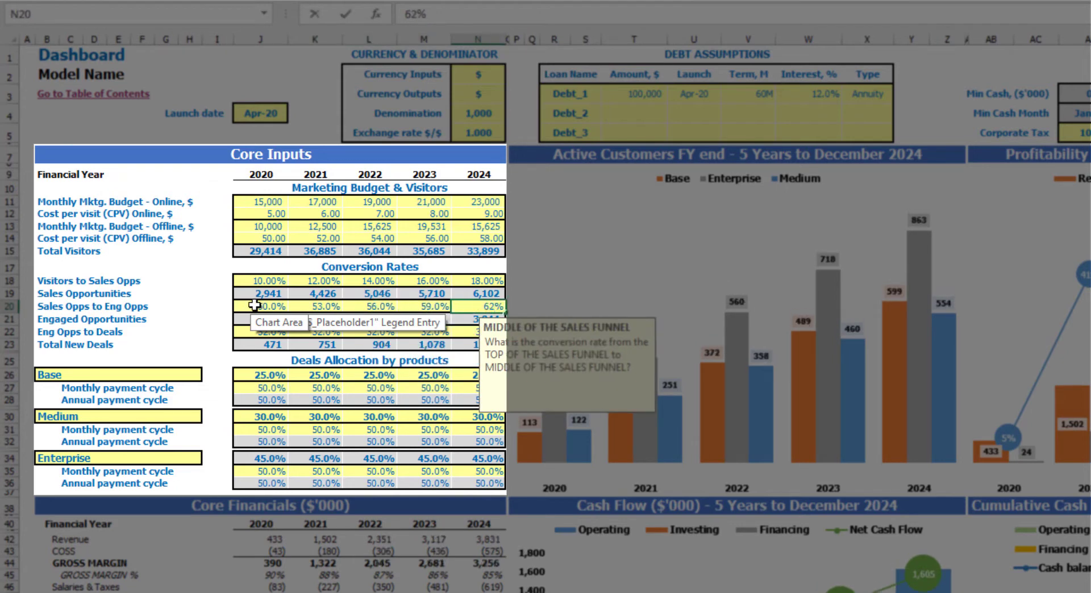
click(265, 294)
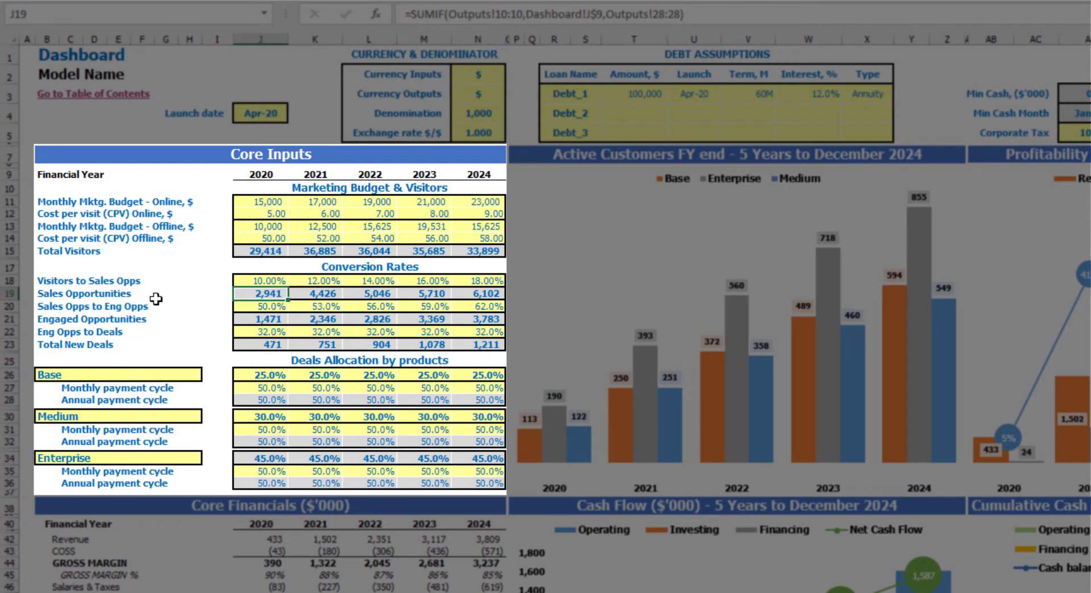
Step: Set the Eng Opps to Deals conversion rate to 20% for 2020 and 25% for 2021
click(252, 307)
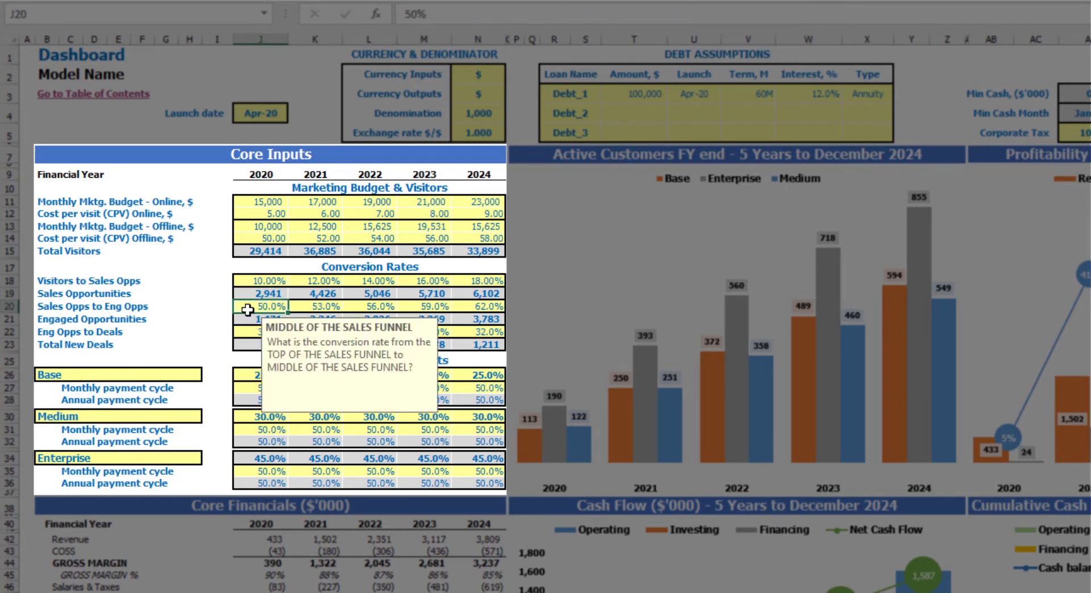
click(192, 318)
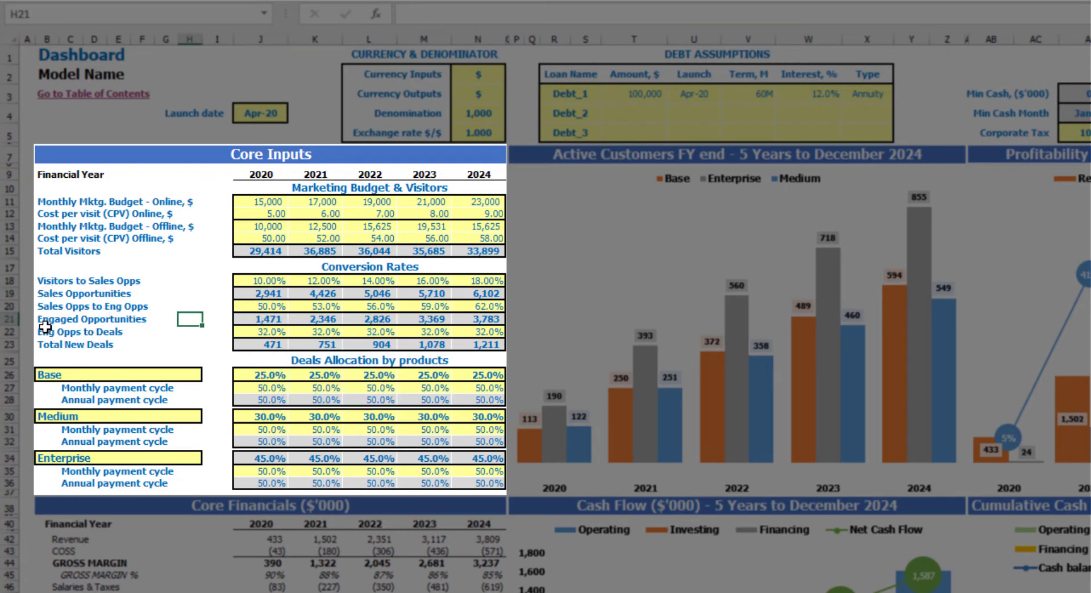
click(250, 316)
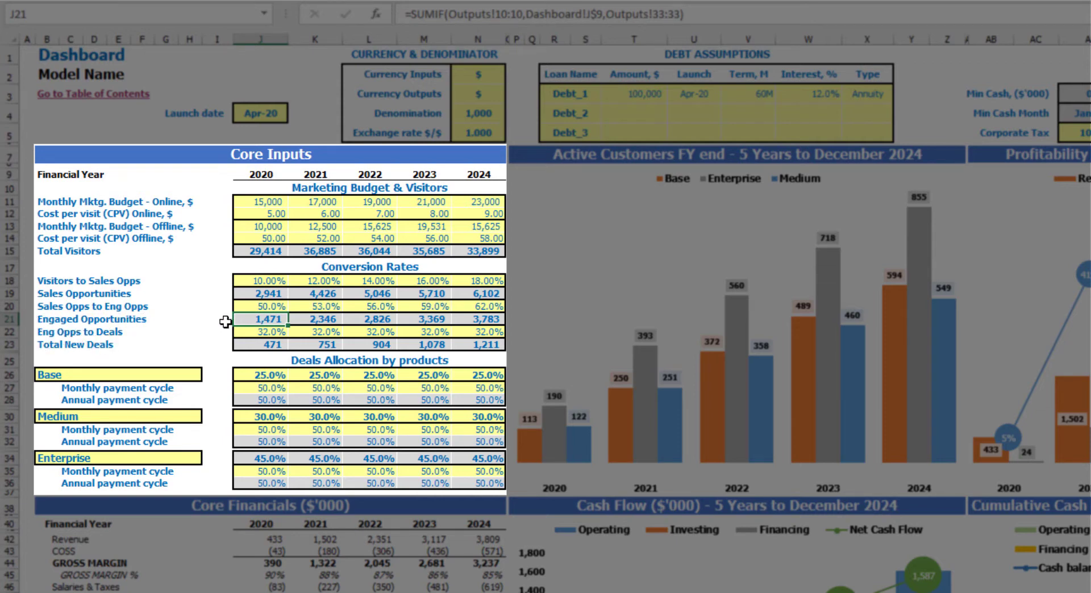
click(246, 335)
text(20)
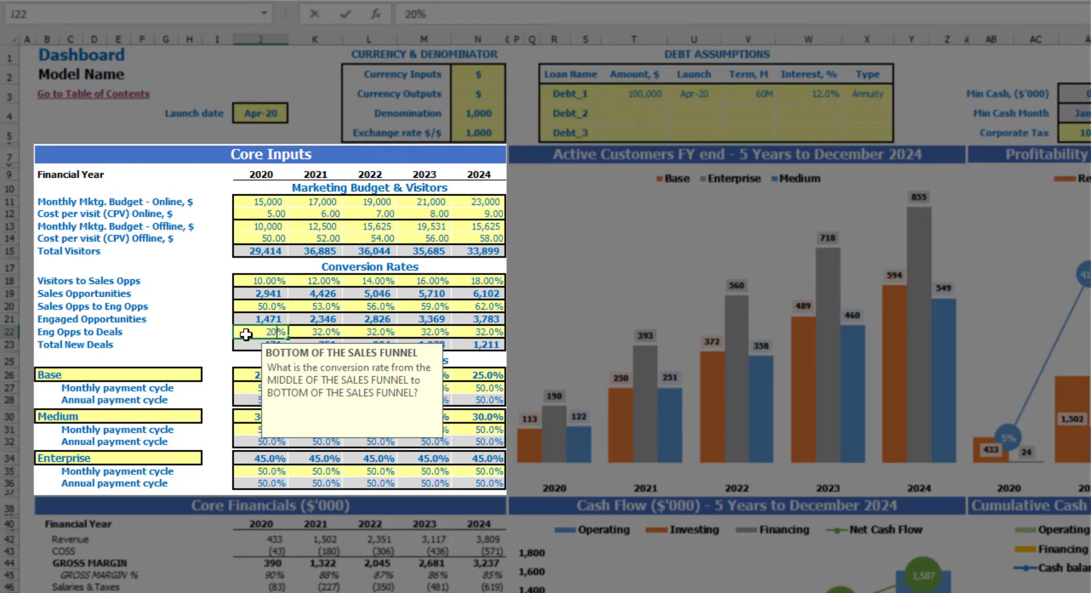
key(Tab)
text(2)
key(Tab)
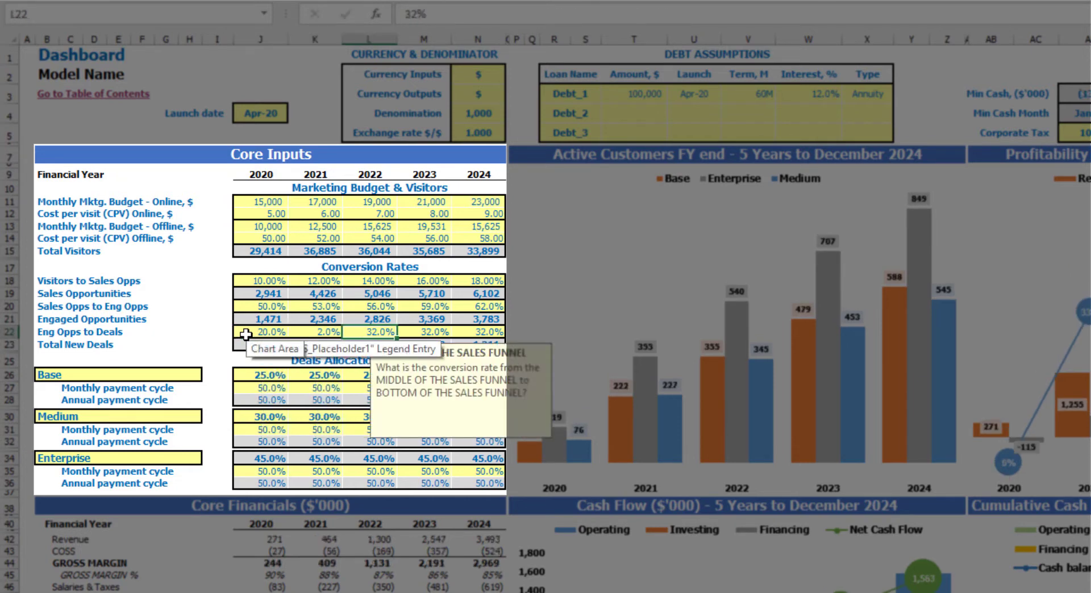
key(shift+Tab)
text(25)
key(Tab)
Step: Set the Eng Opps to Deals rate to 30% for 2022, 35% for 2023 and 40% for 2024, and check 2020's Total New Deals
text(30)
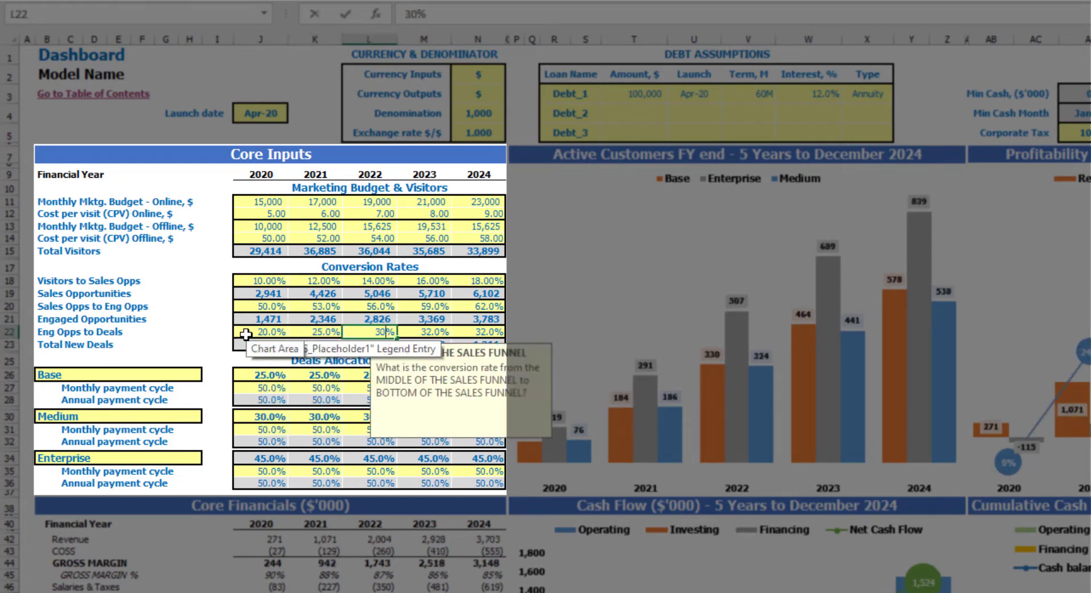
key(Tab)
text(35)
key(Tab)
text(40)
key(Return)
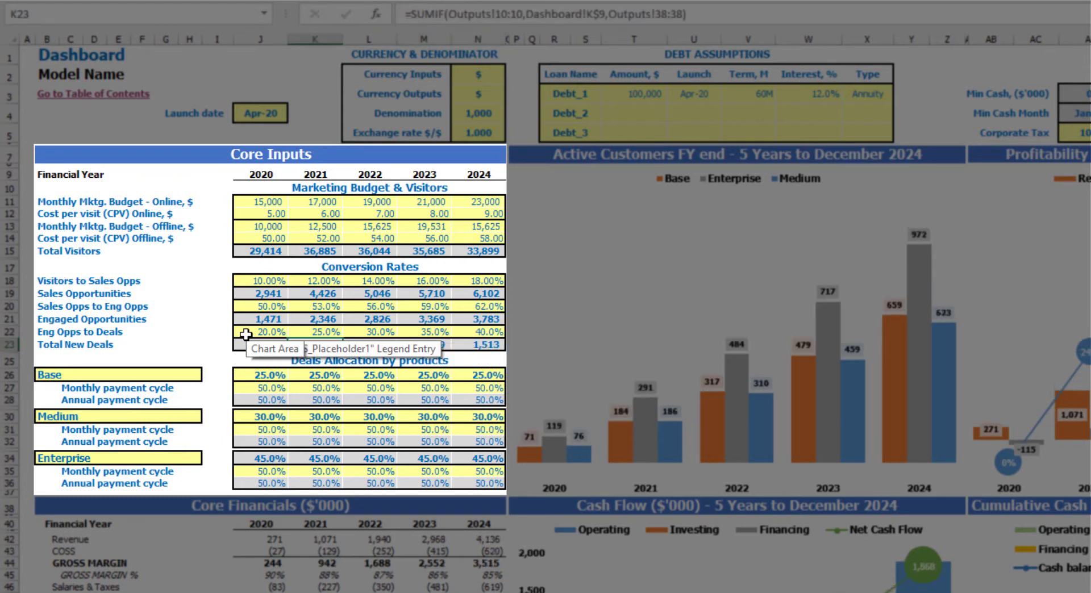
click(253, 343)
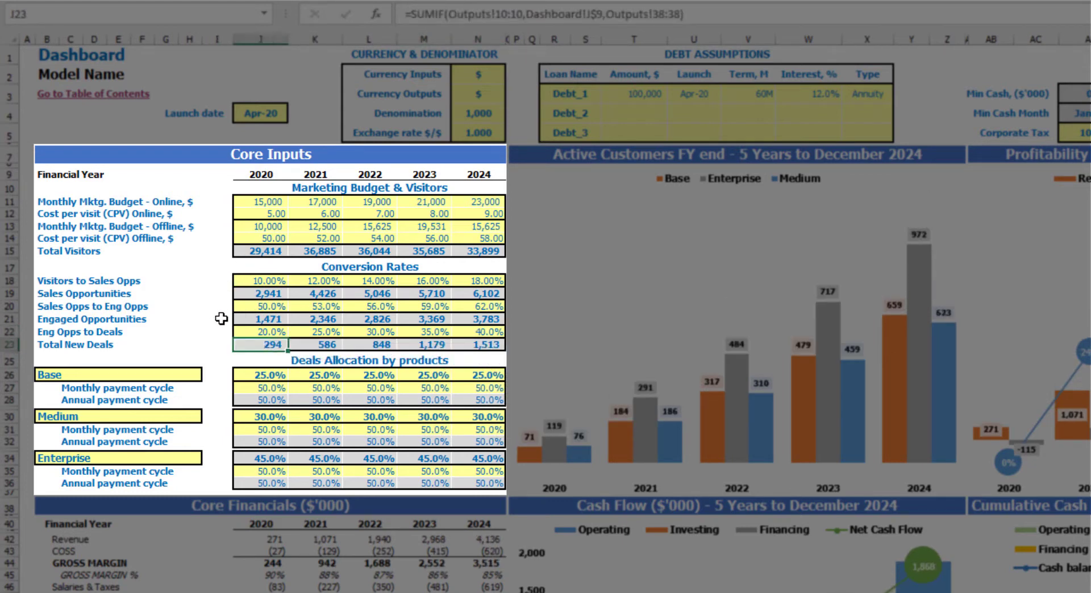
click(277, 332)
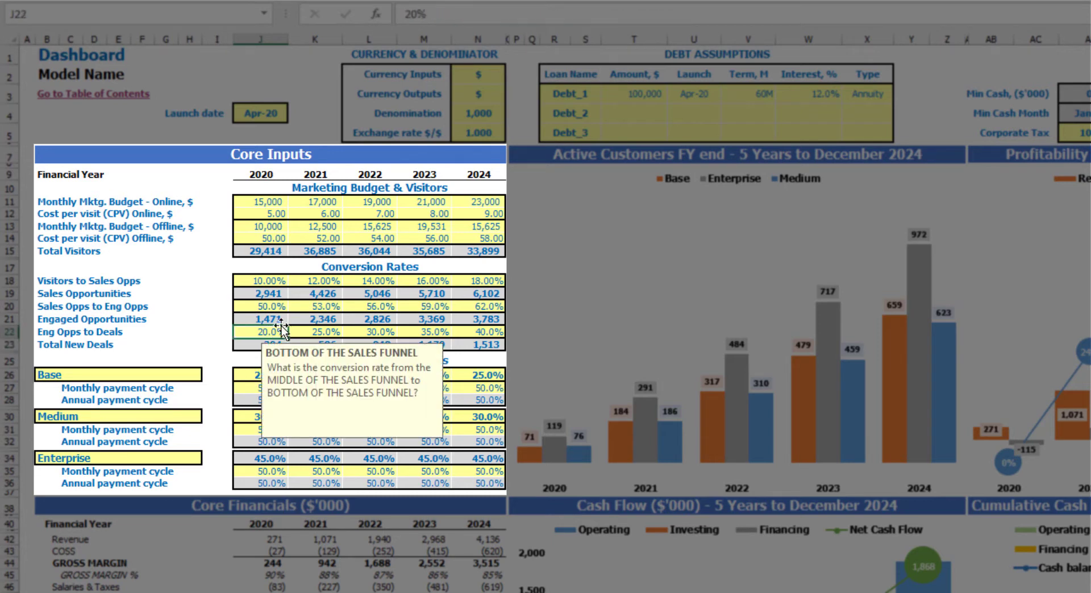
click(218, 330)
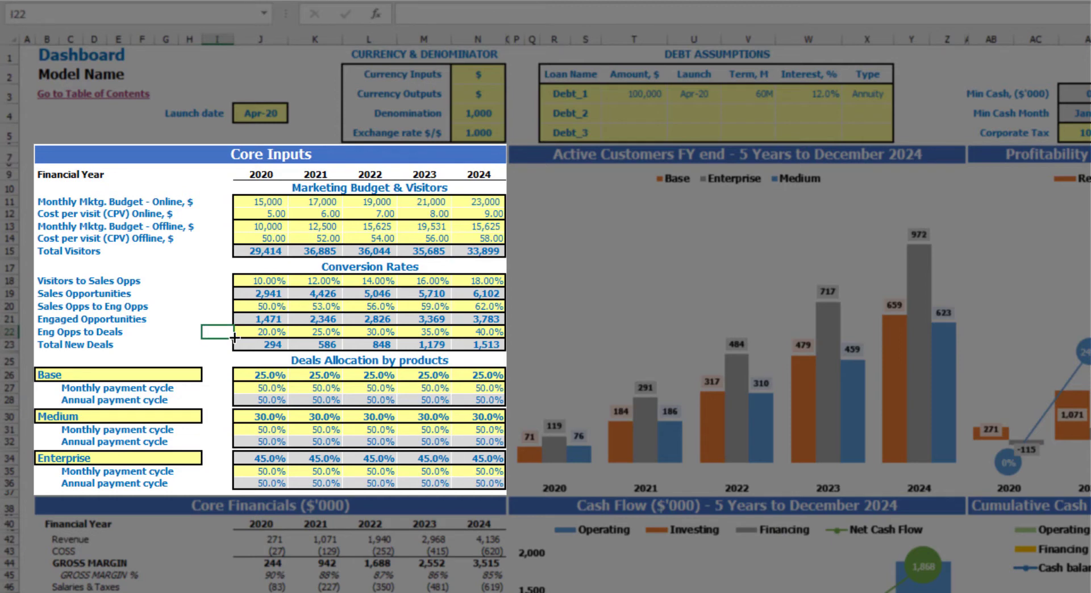
Step: Rename the third product offering, Enterprise, as Pro
click(51, 375)
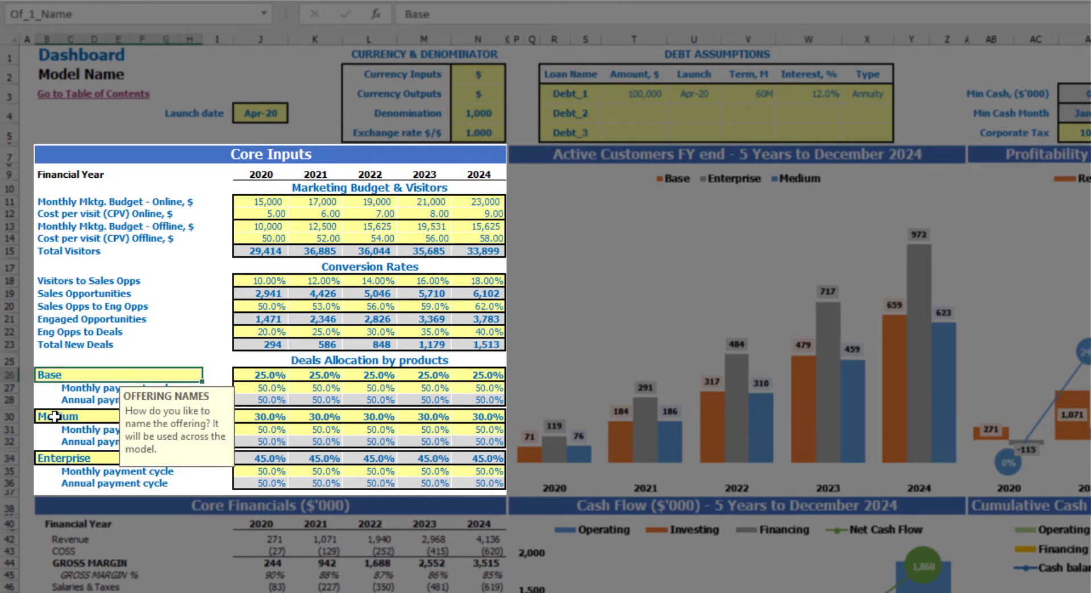
click(54, 417)
click(68, 463)
click(189, 332)
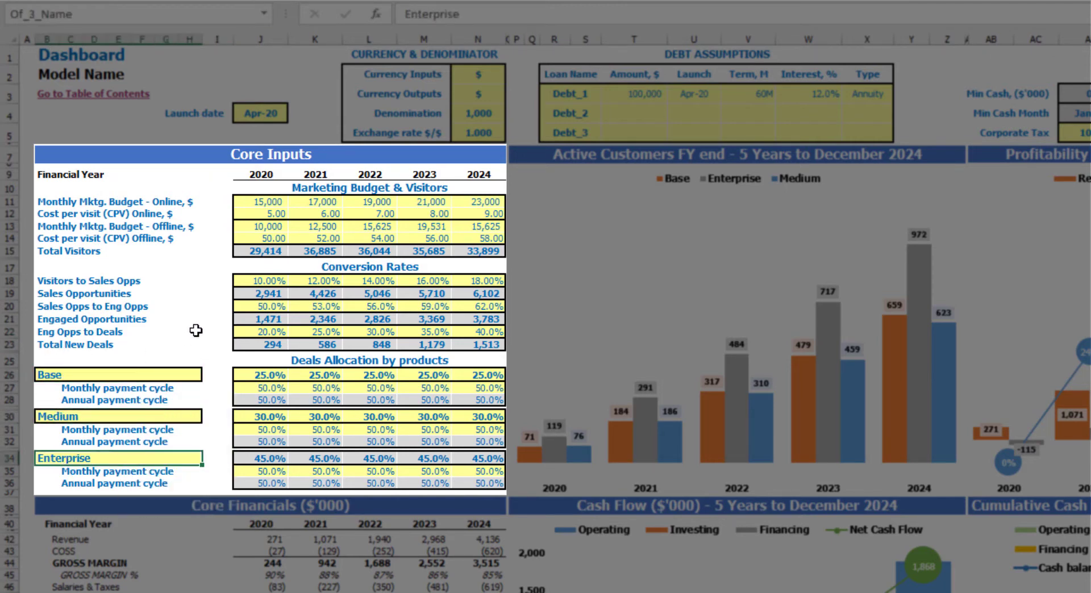
click(85, 458)
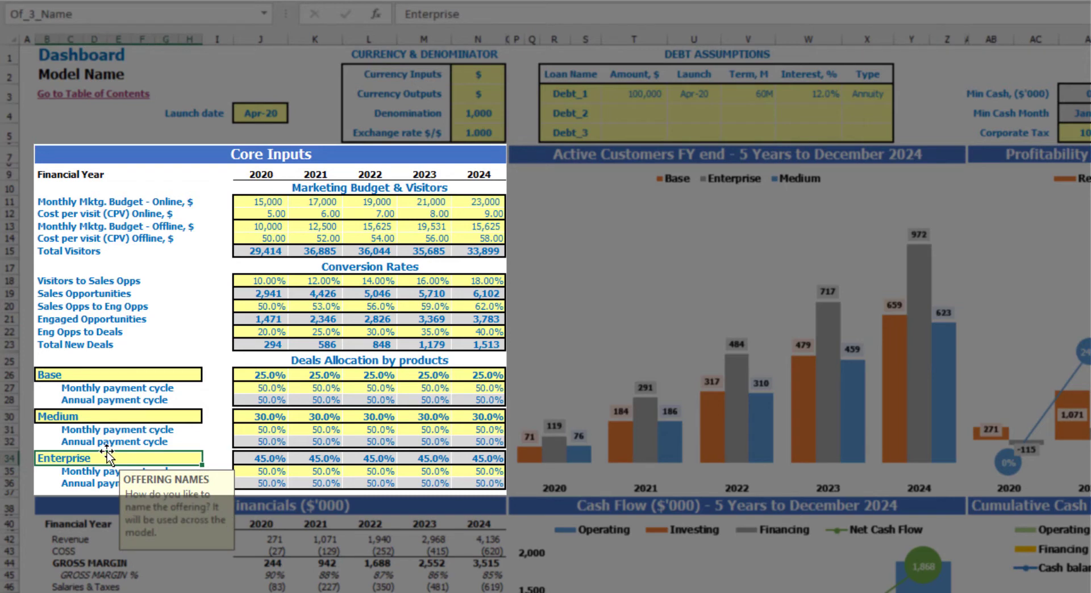
text(Pro)
key(ctrl+Return)
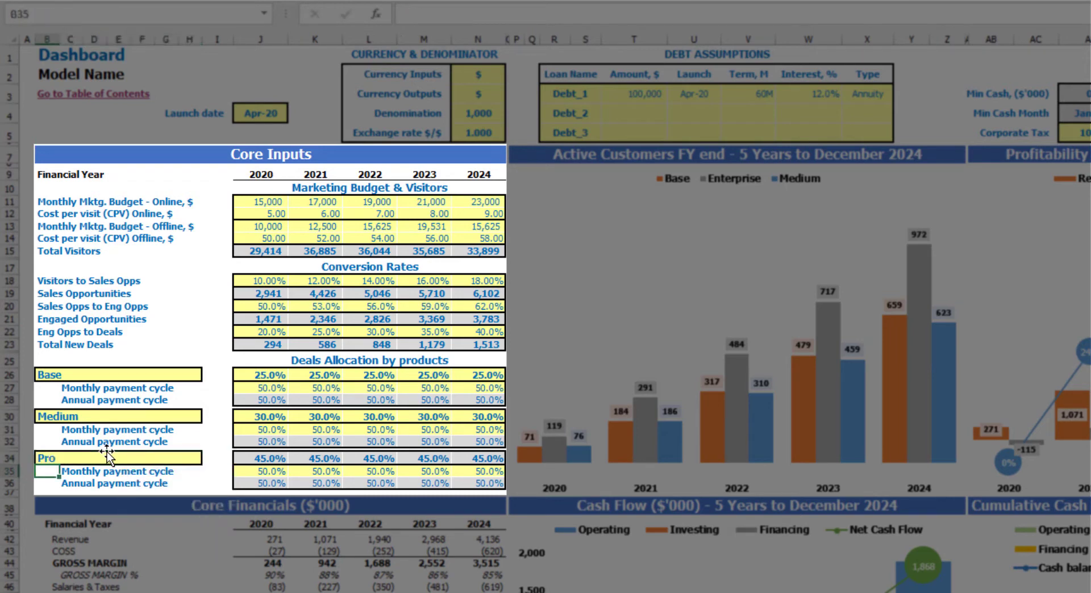
Step: Examine the offering names and the 2020 deals allocation of Base, Medium and Pro, including how Pro's share is calculated
click(95, 373)
click(91, 415)
click(137, 348)
click(109, 374)
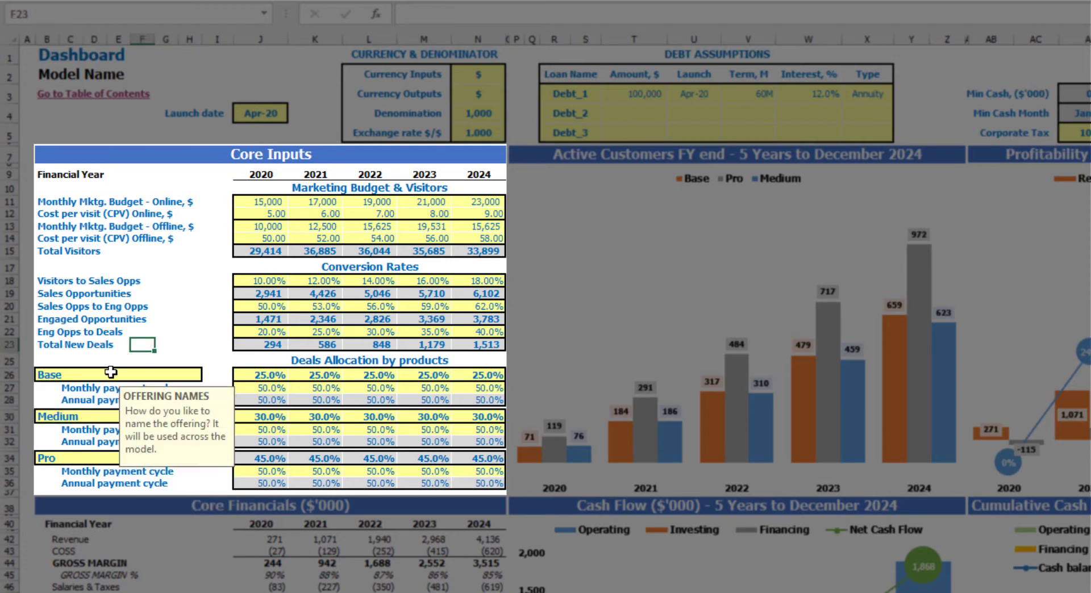
click(147, 349)
drag(244, 375, 473, 374)
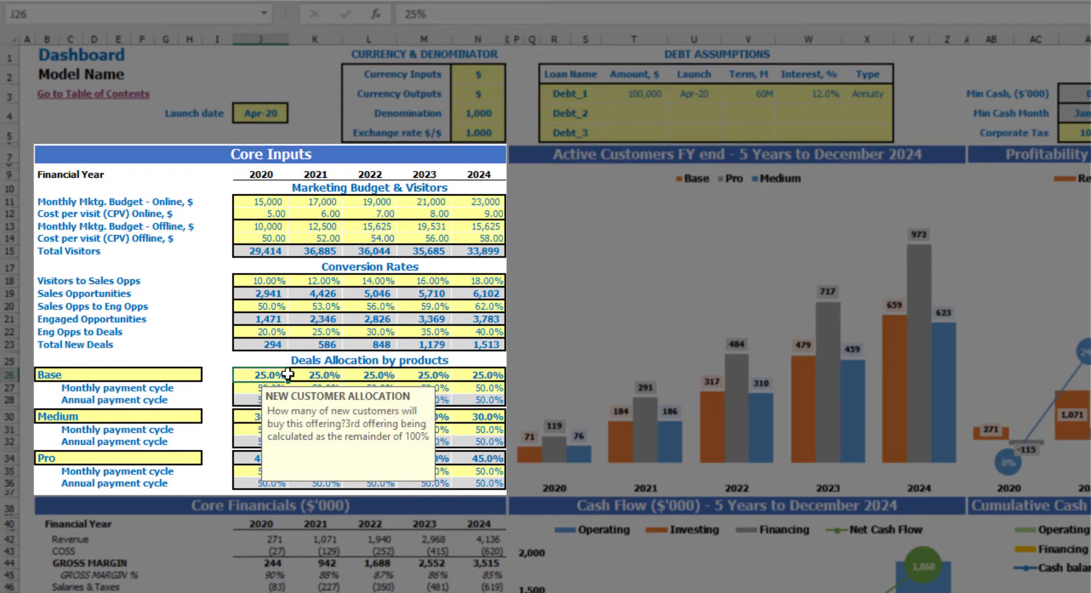
click(220, 391)
click(264, 417)
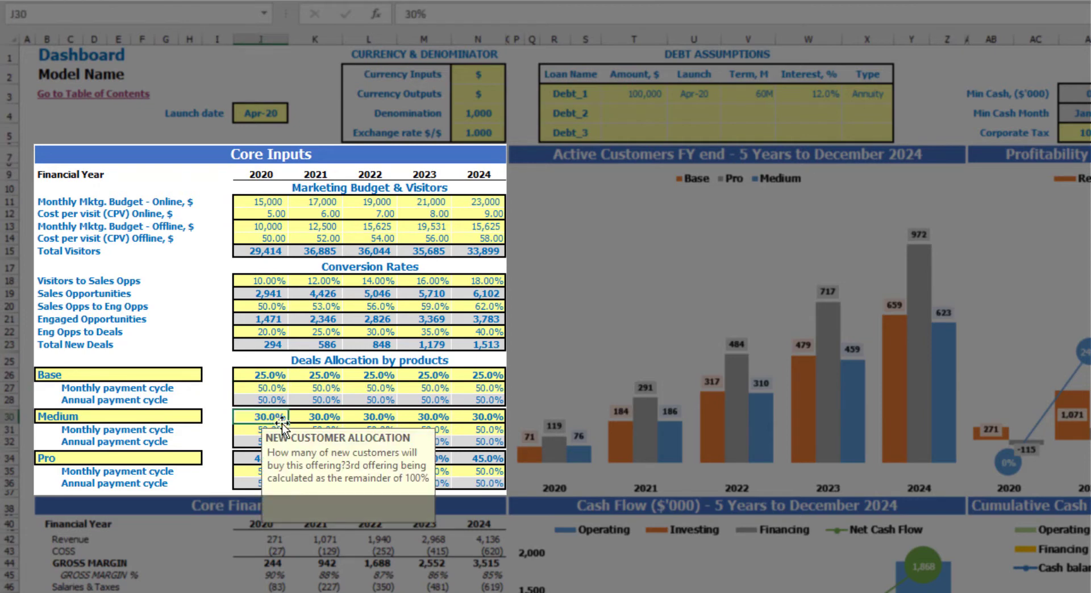
click(210, 378)
click(269, 459)
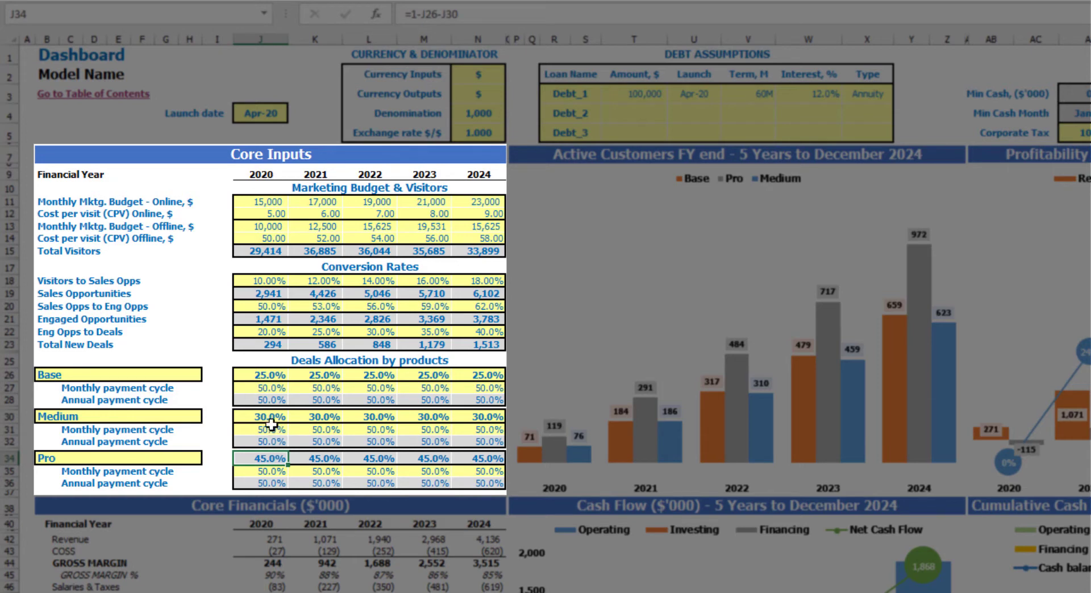
Step: Set the Base deals allocation to 70% for 2020 and copy it to 2021 through 2024
click(261, 375)
text(70)
key(ctrl+Return)
key(ctrl+c)
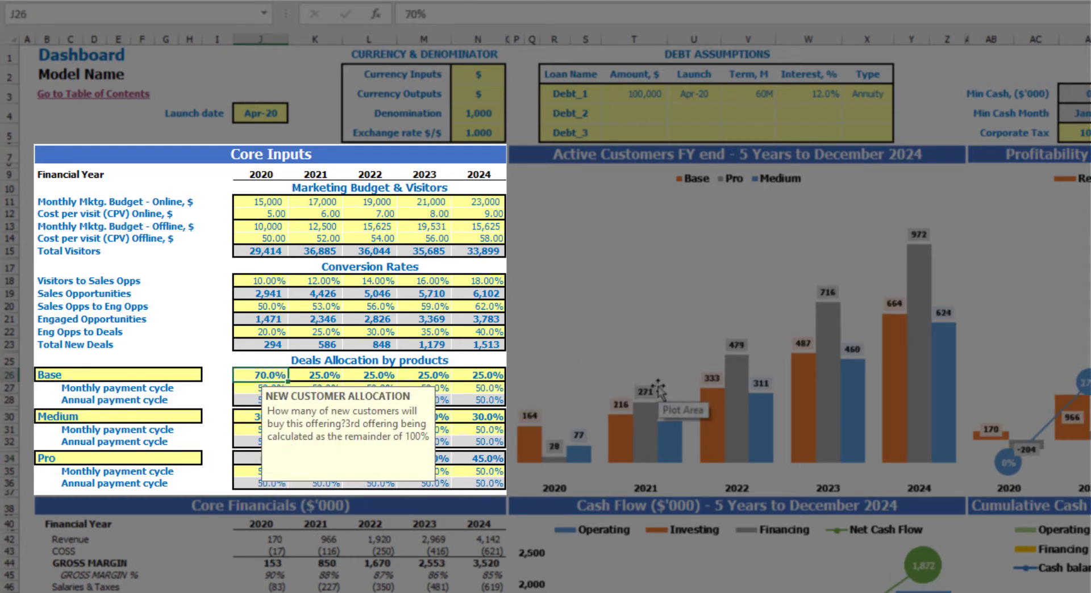
key(Right)
key(shift+Right)
key(shift+Right)
key(shift+Right)
key(ctrl+v)
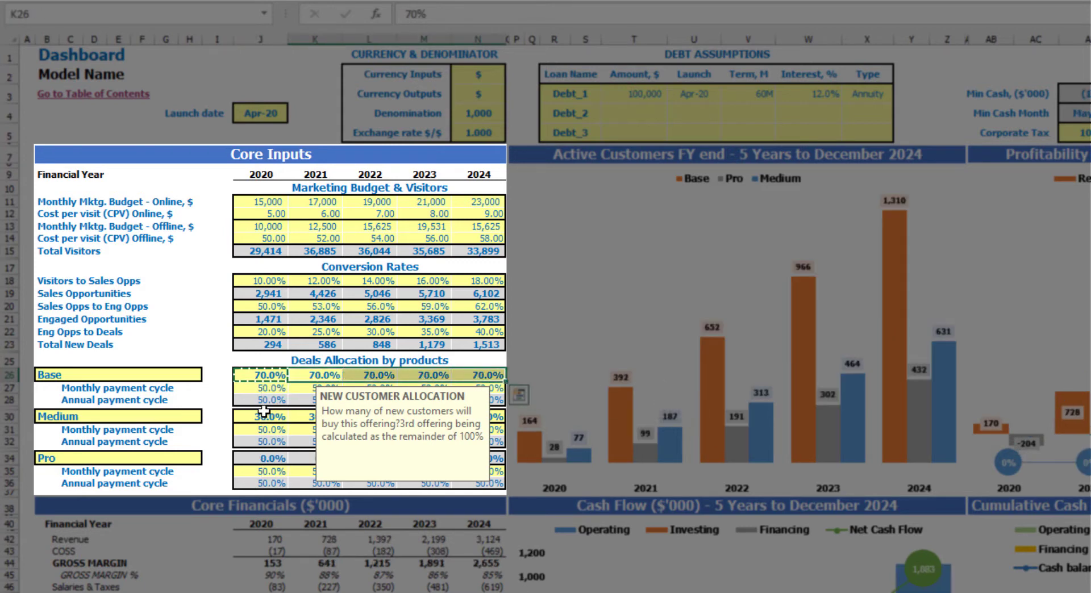
Step: Copy the 2020 Medium deals allocation of 30% to 2021 through 2024
click(263, 414)
key(ctrl+c)
key(Right)
key(shift+Right)
key(shift+Right)
key(shift+Right)
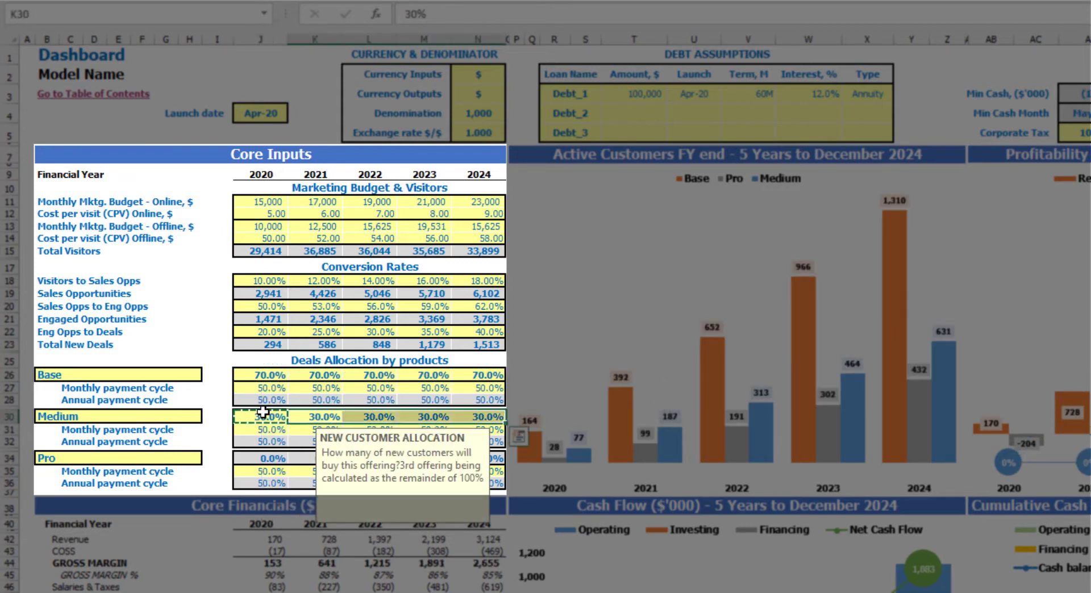
click(213, 434)
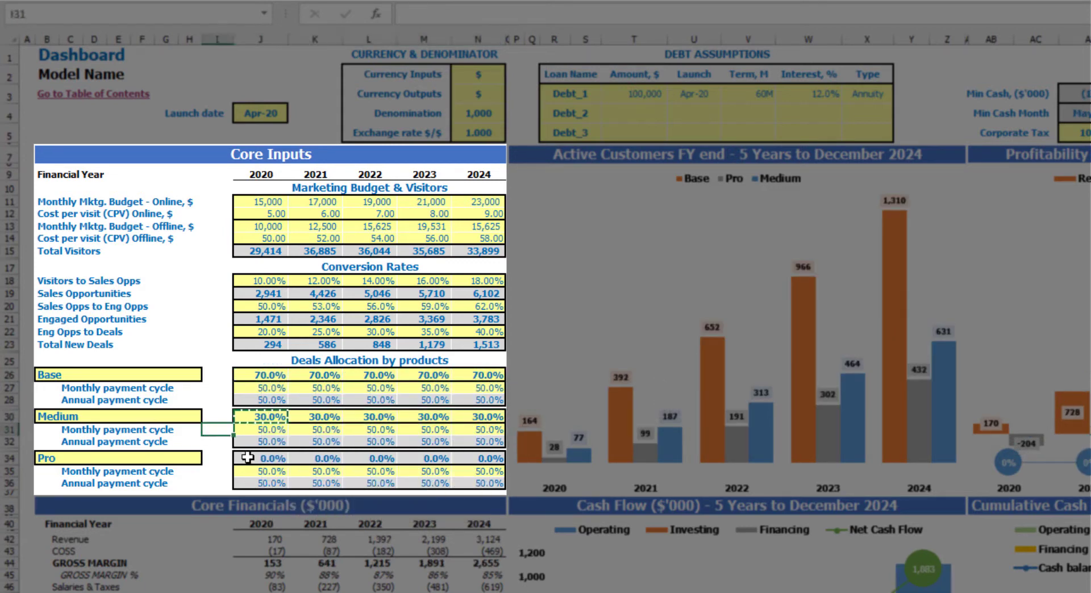
Step: Set the Base deals allocation to 100% for 2020 and copy it to 2021 through 2024
click(265, 379)
text(10)
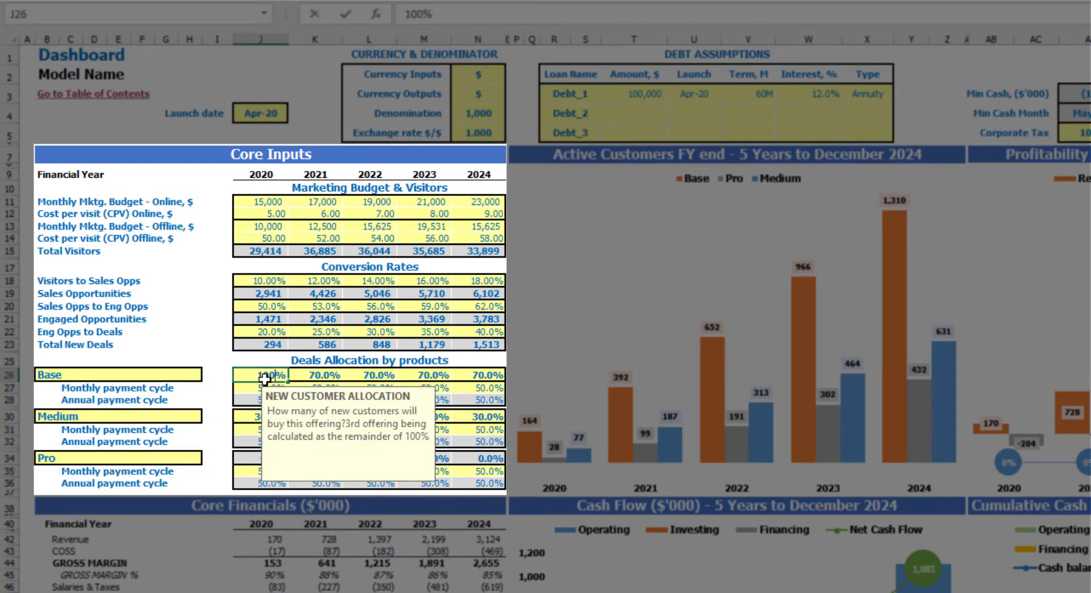
key(ctrl+Return)
key(ctrl+c)
key(Right)
key(shift+Right)
key(shift+Right)
key(shift+Right)
key(ctrl+v)
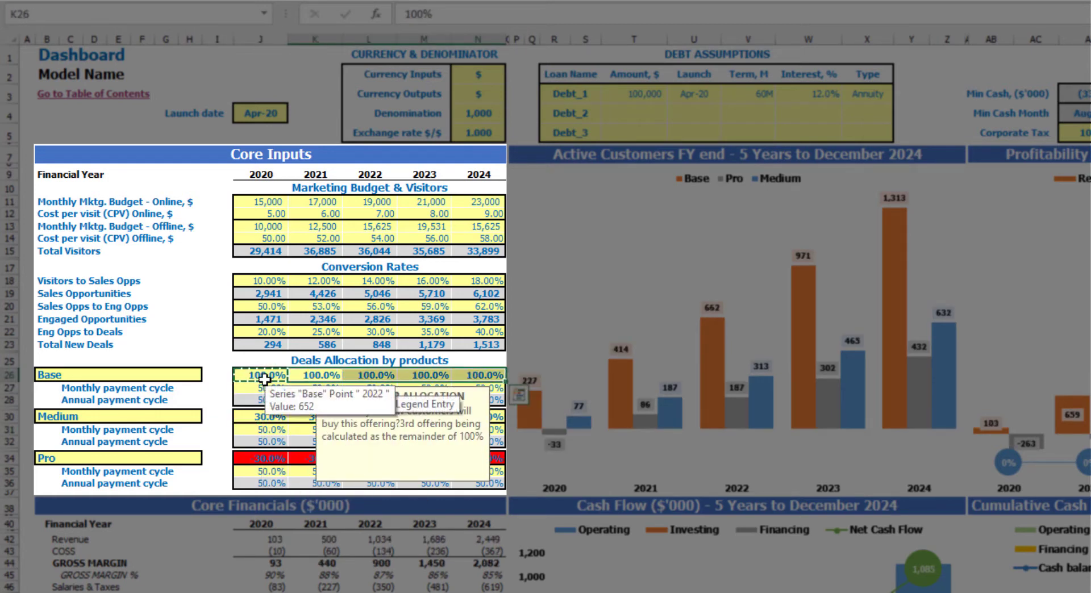
Step: Set the Medium deals allocation to 0% for 2020 and copy it to 2021 through 2024
click(262, 415)
text(0)
key(ctrl+Return)
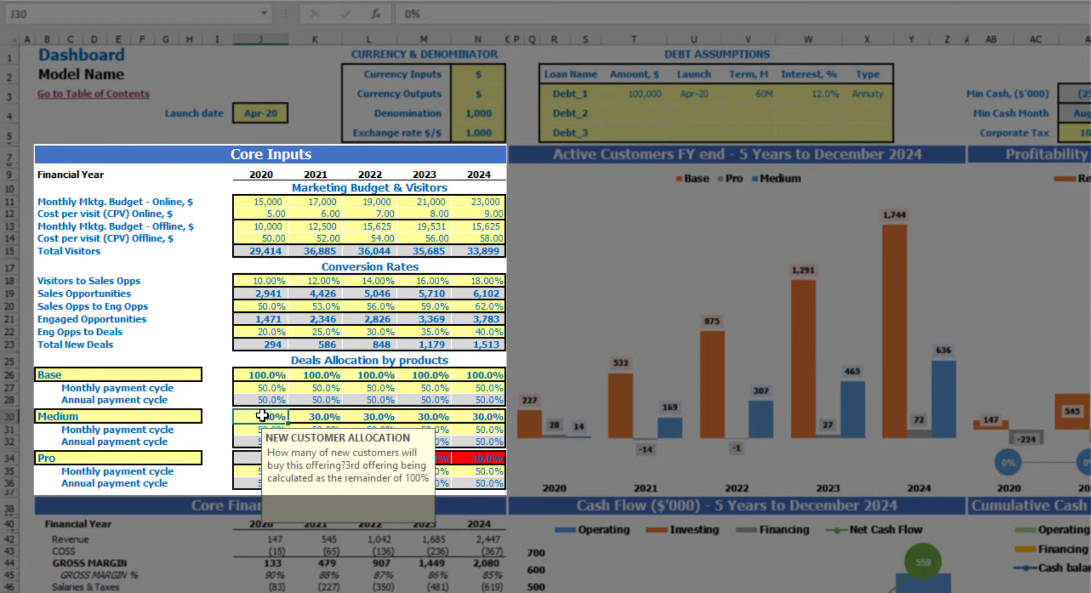
key(ctrl+c)
key(Right)
key(shift+Right)
key(shift+Right)
key(shift+Right)
key(ctrl+v)
click(224, 400)
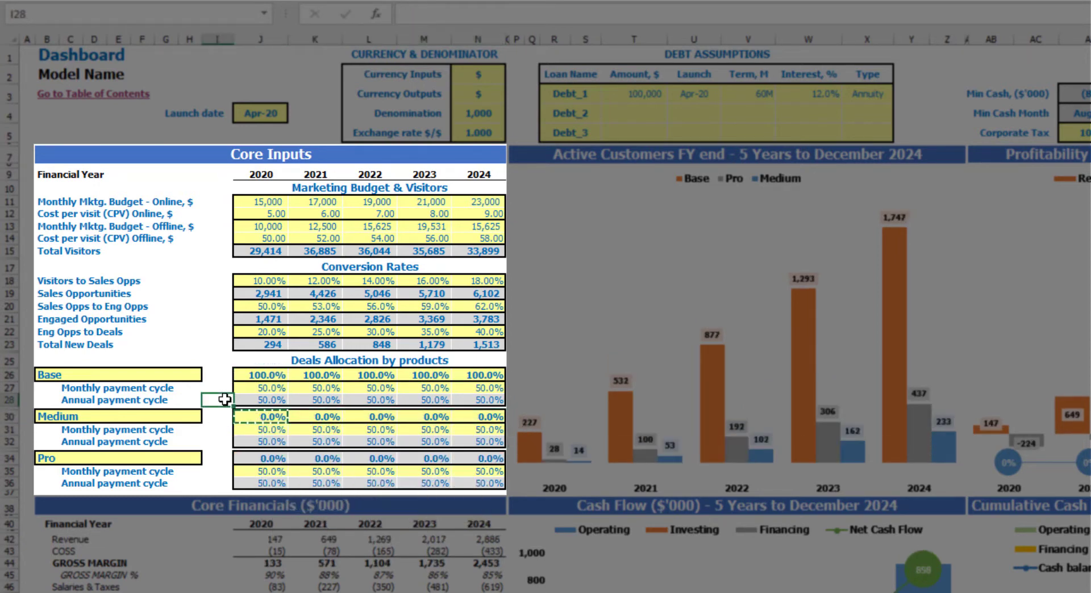
key(Escape)
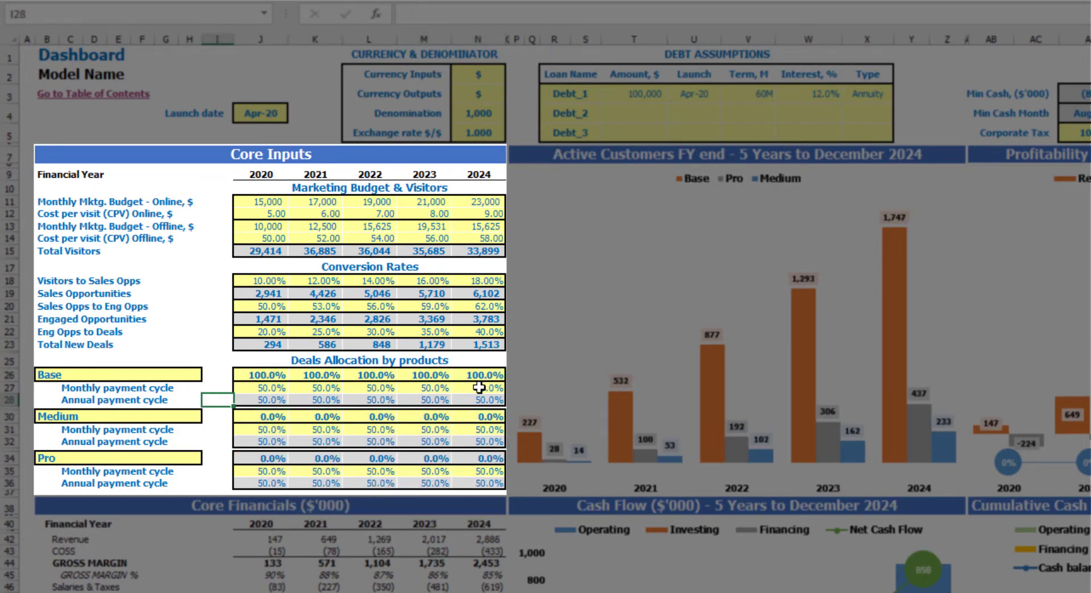
Step: Set the 2020 Medium deals allocation to 10% and reselect that cell
click(277, 421)
text(10)
key(Return)
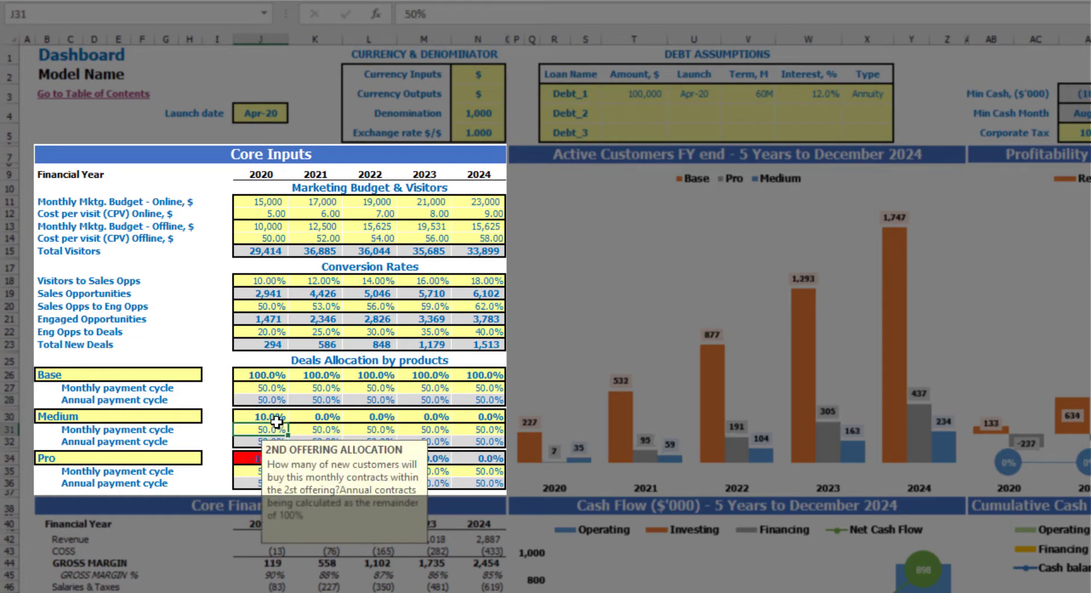
key(Up)
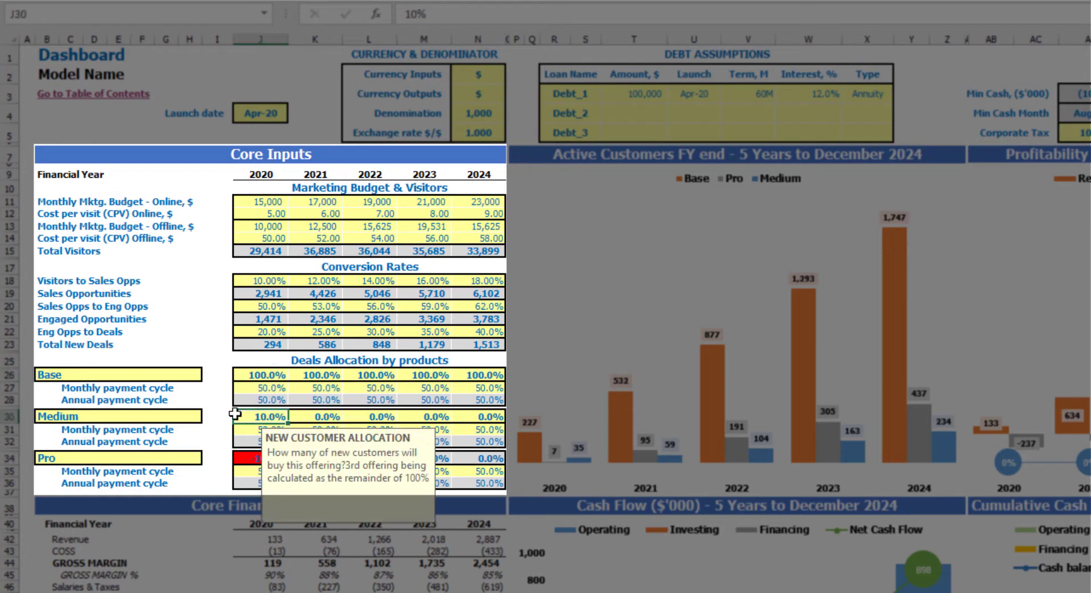
Step: Undo the test changes to the Base and Medium deals allocations for 2020 through 2024
click(217, 394)
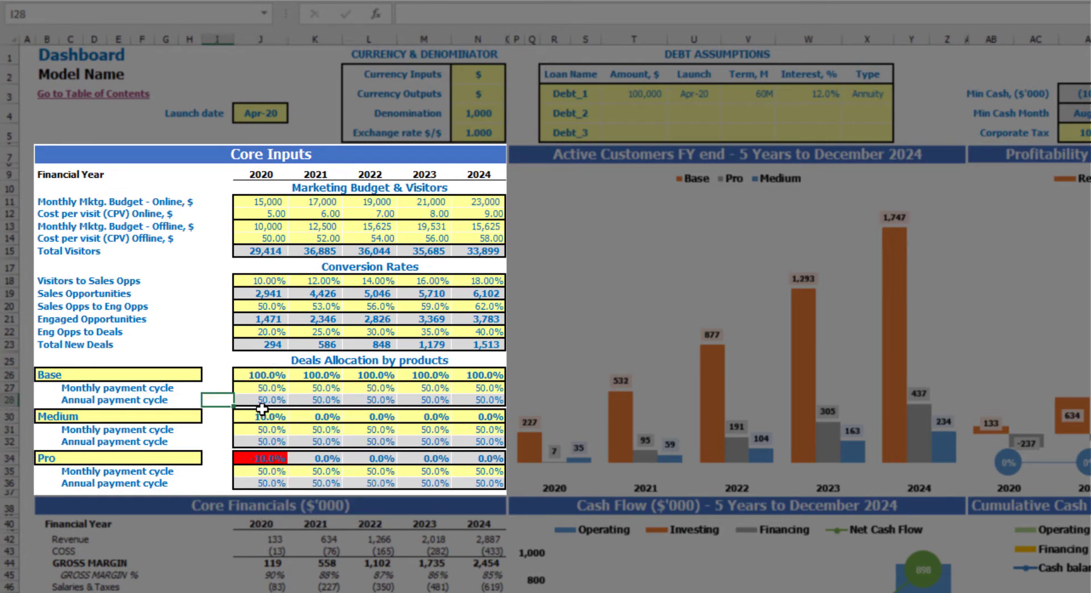
click(276, 459)
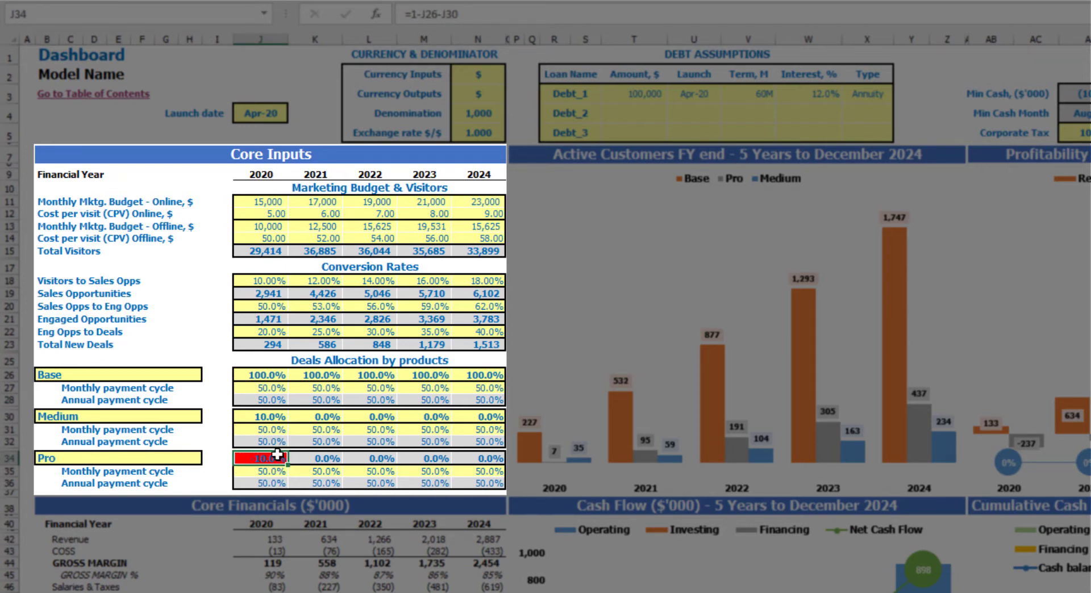
key(ctrl+z)
key(ctrl+z)
key(ctrl+z)
key(ctrl+z)
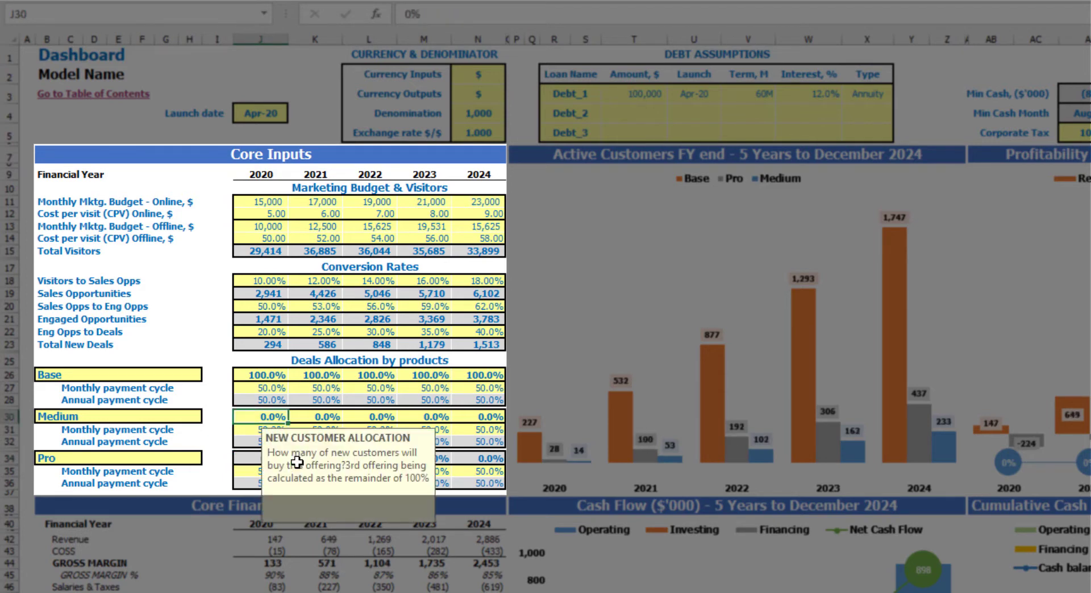
key(ctrl+z)
key(ctrl+z)
key(ctrl+z)
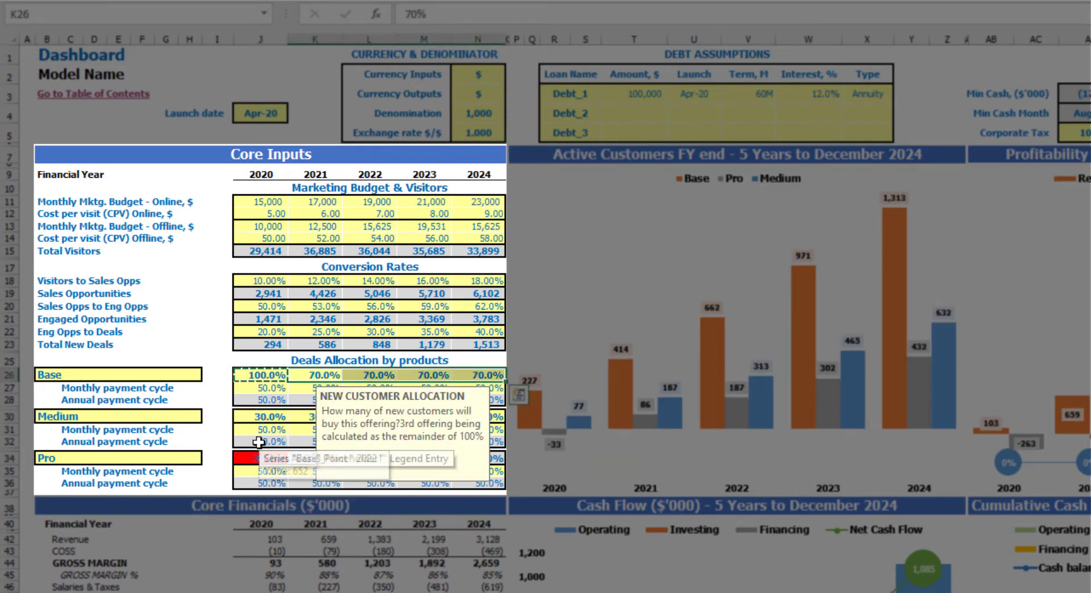
key(ctrl+z)
key(ctrl+z)
key(ctrl+z)
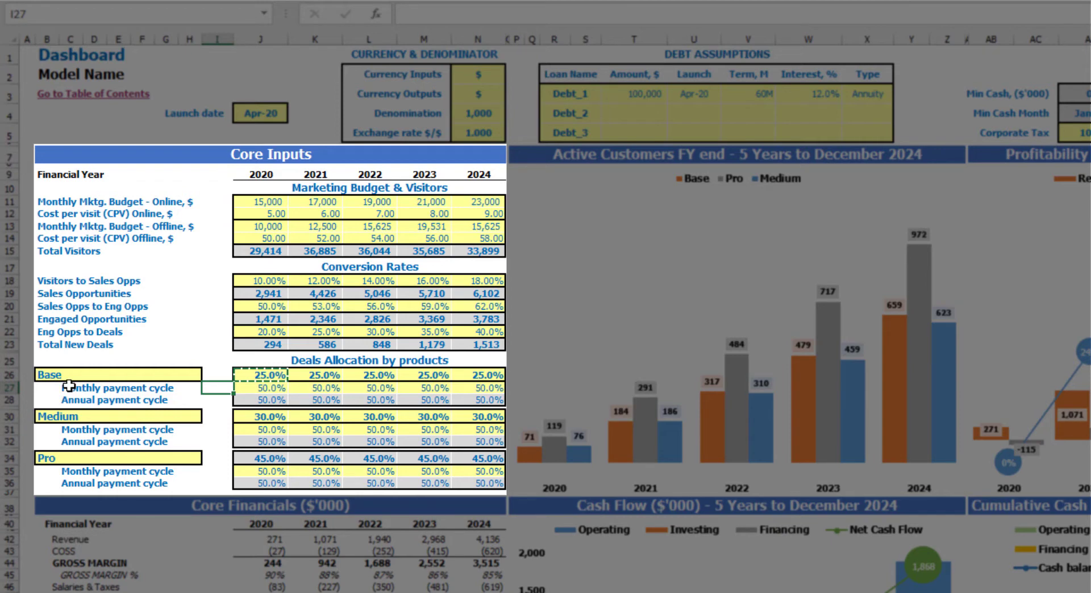
Step: Try clearing the Base monthly payment cycle shares for 2020 through 2024 and undo the deletion
click(47, 372)
click(49, 416)
click(62, 454)
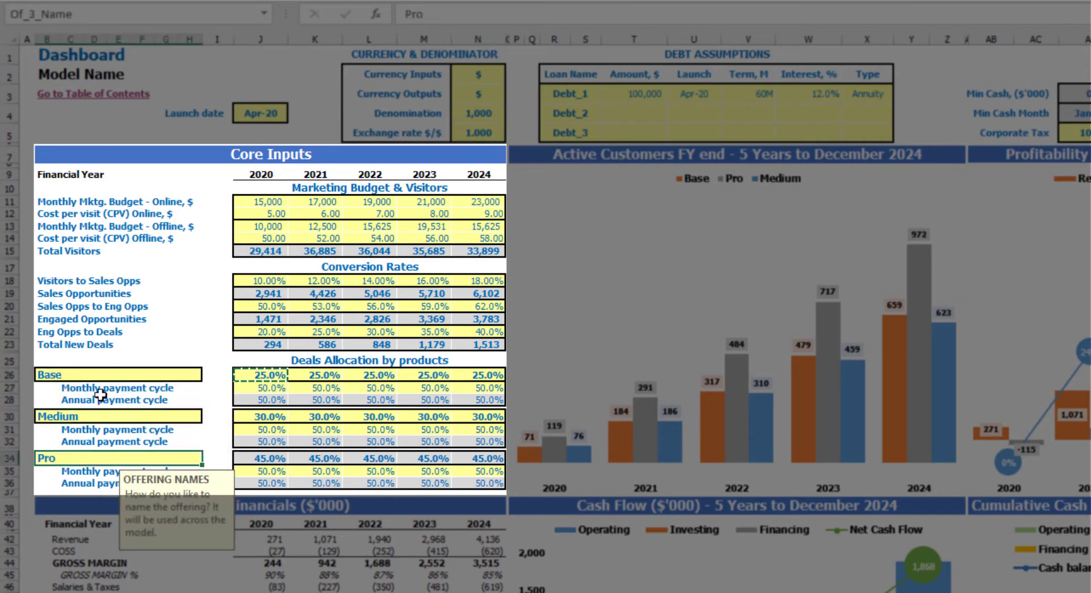
click(63, 389)
click(71, 400)
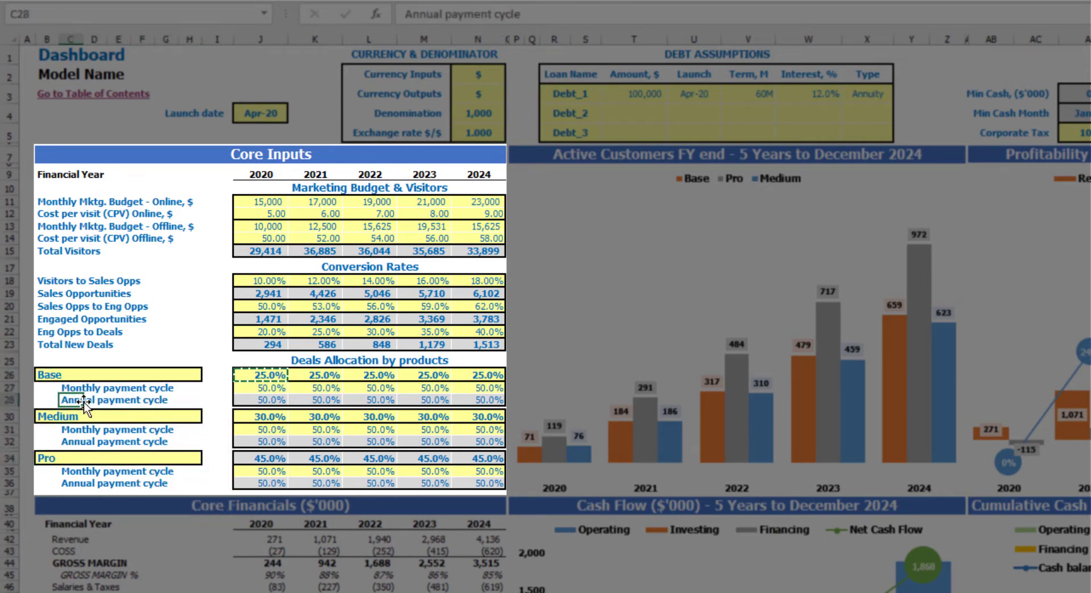
drag(260, 390, 460, 387)
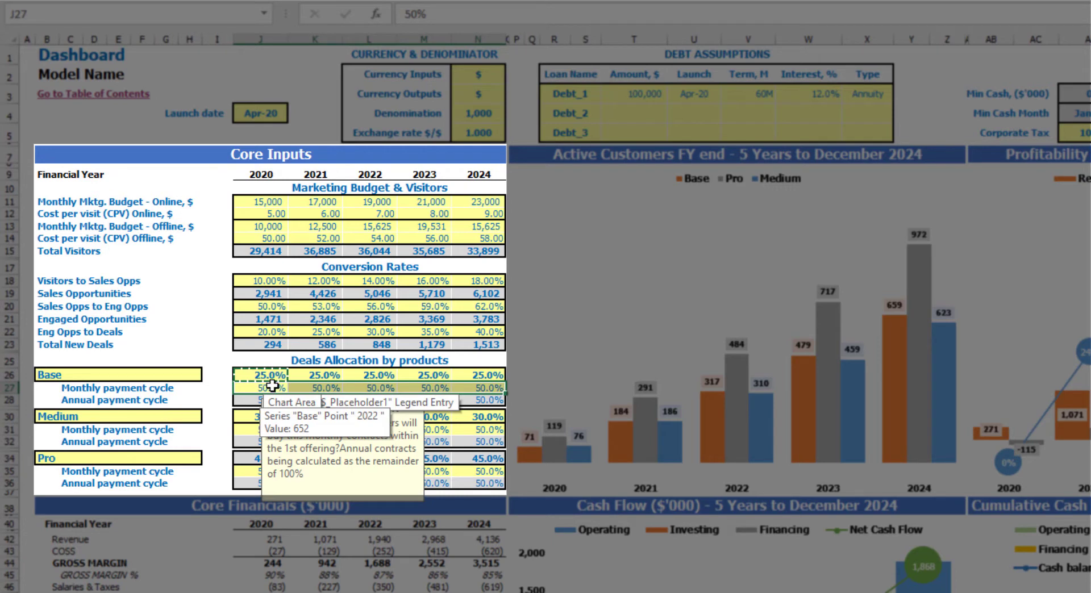
key(Delete)
click(214, 403)
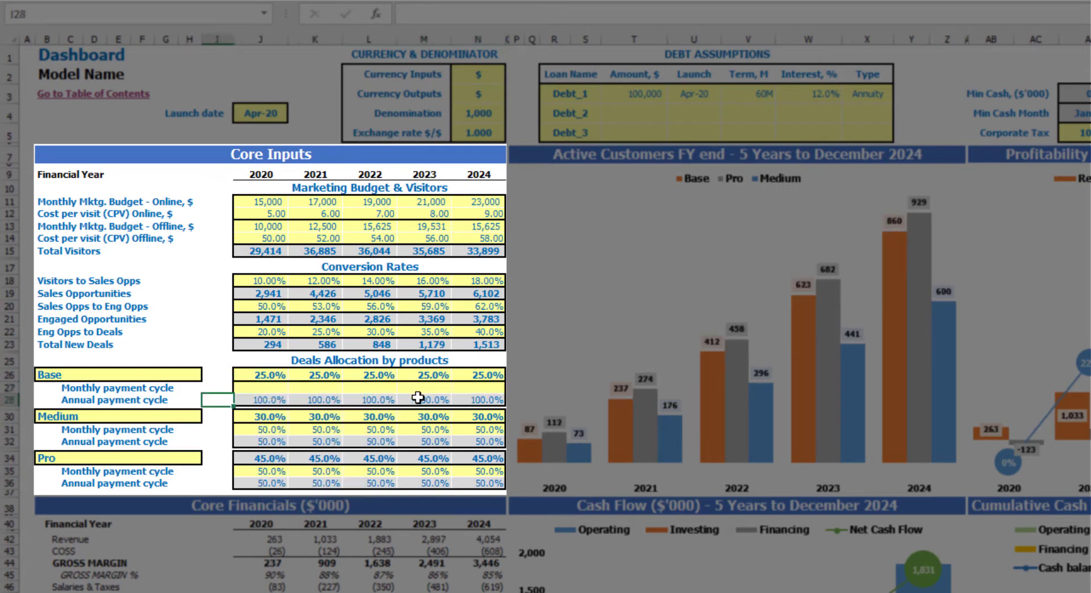
key(ctrl+z)
Step: Set the Base monthly payment cycle share to 100% for 2020 and copy it to 2021 through 2024
click(268, 390)
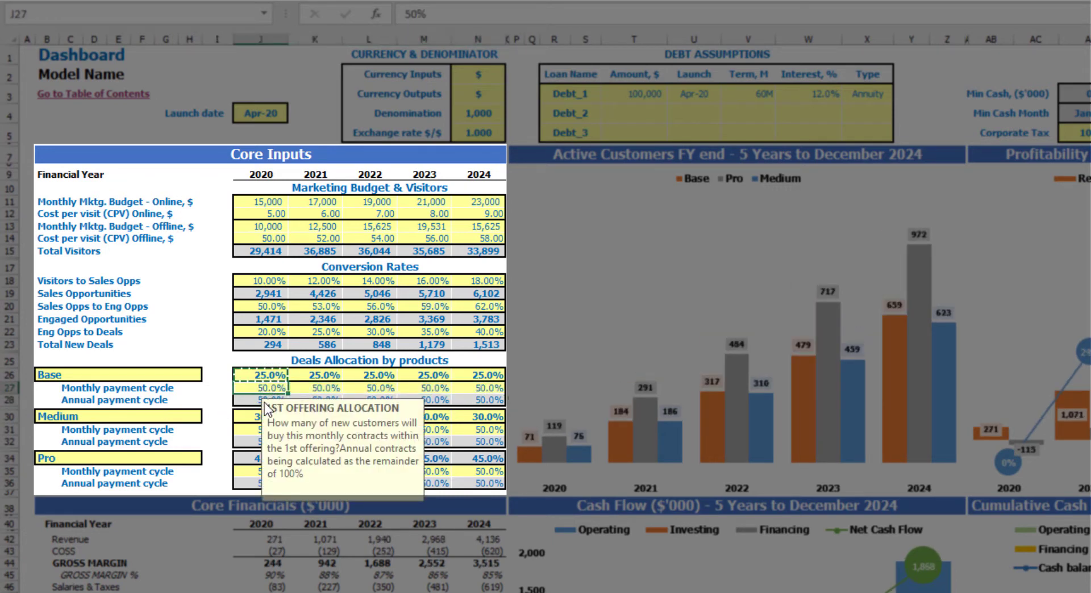
text(10)
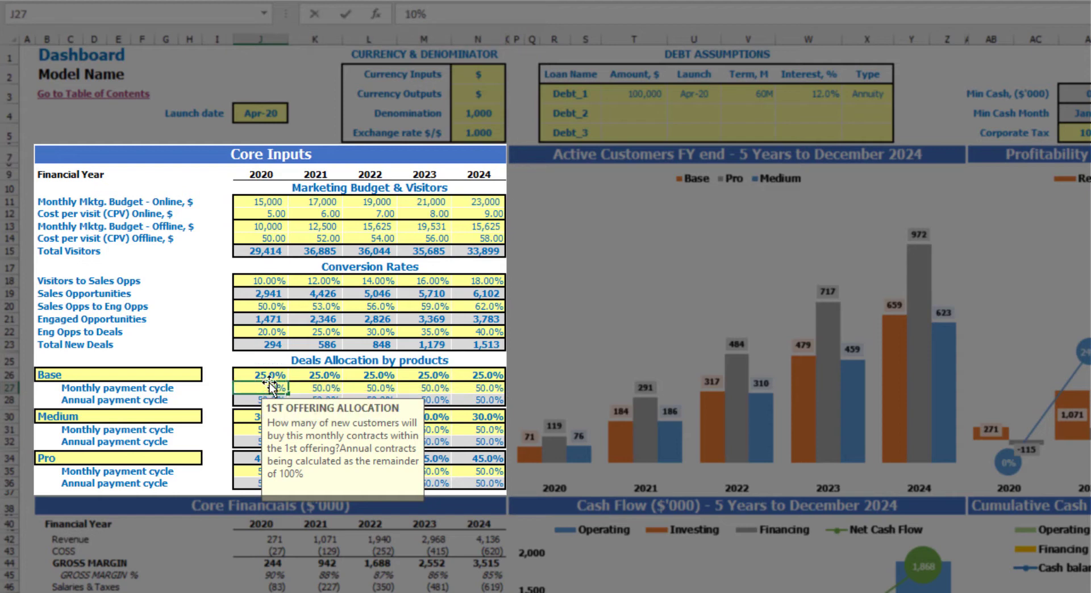
key(Return)
key(Up)
key(ctrl+c)
key(Right)
key(ctrl+shift+Right)
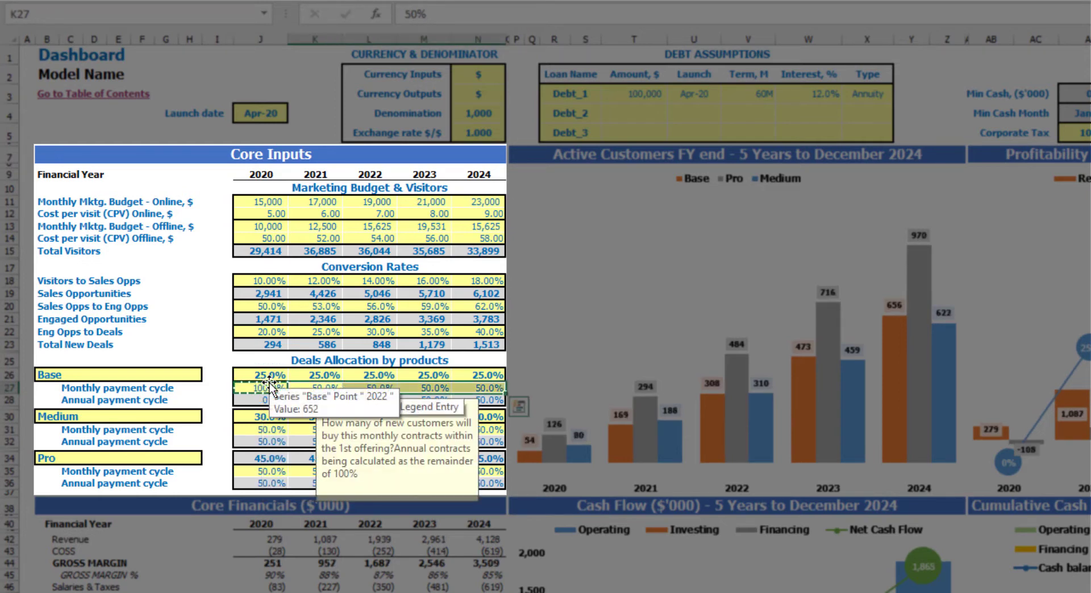
key(ctrl+v)
key(Left)
click(203, 391)
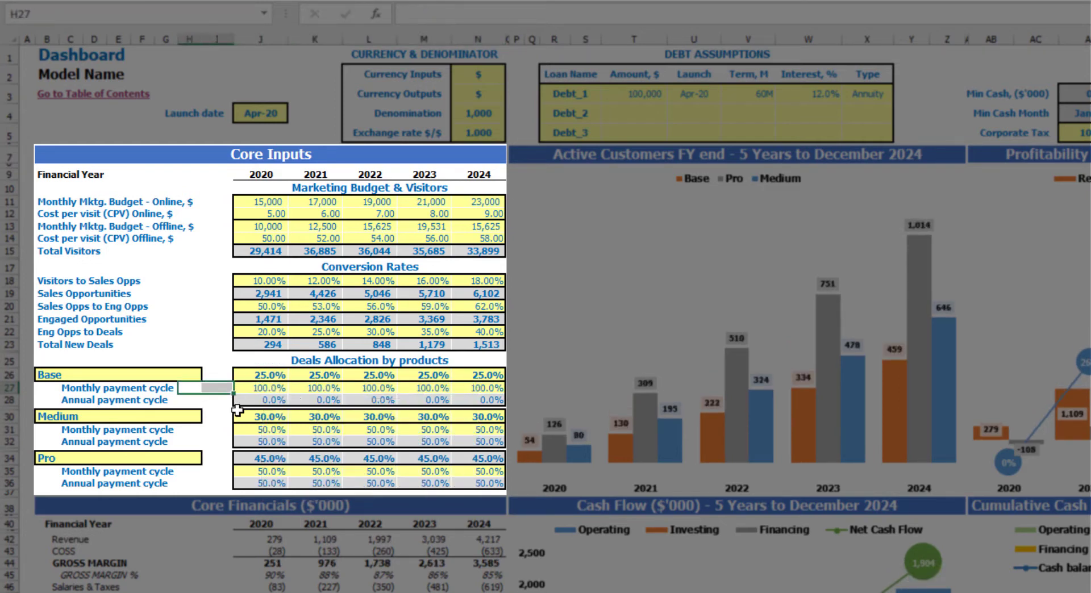
Step: Set the Base monthly payment cycle shares for 2020 through 2024 to 30%, 35%, 40%, 45% and 50%
click(264, 390)
text(30)
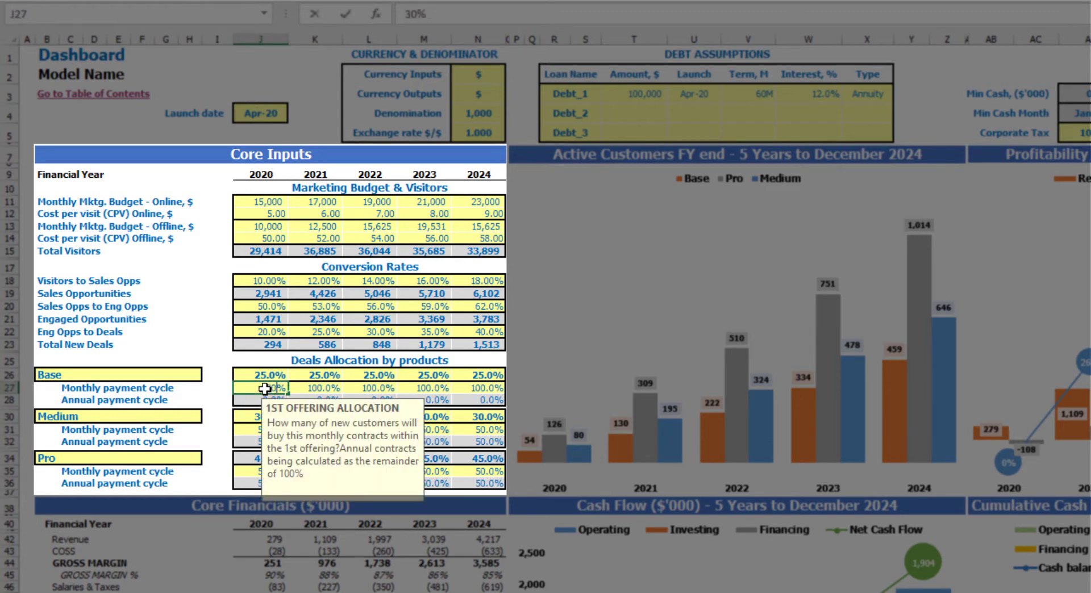
key(Tab)
text(35)
key(Tab)
text(4)
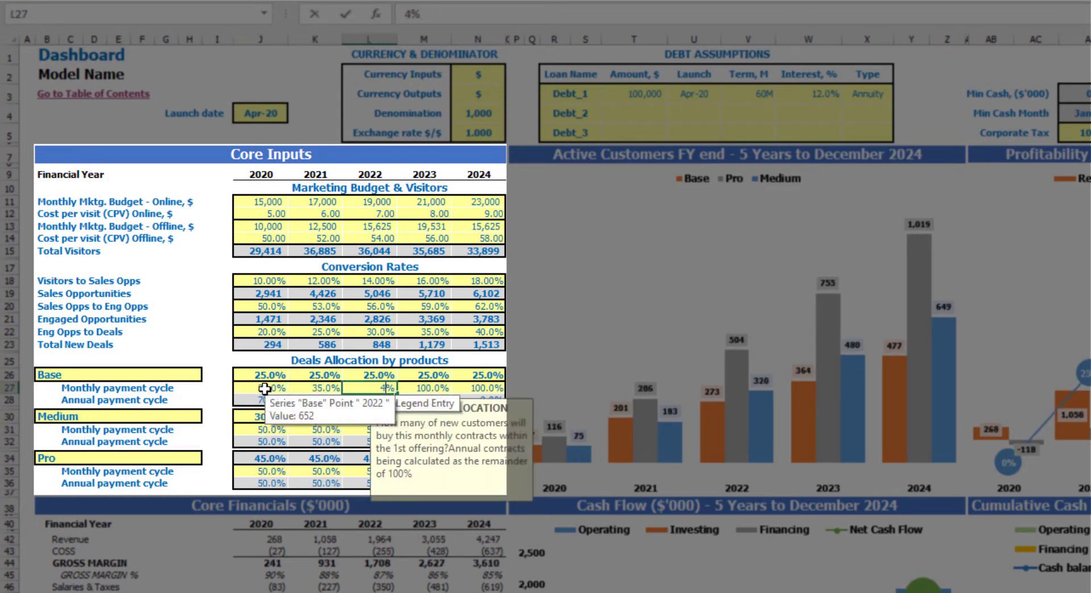
text(0)
key(Tab)
text(45)
key(Tab)
text(5)
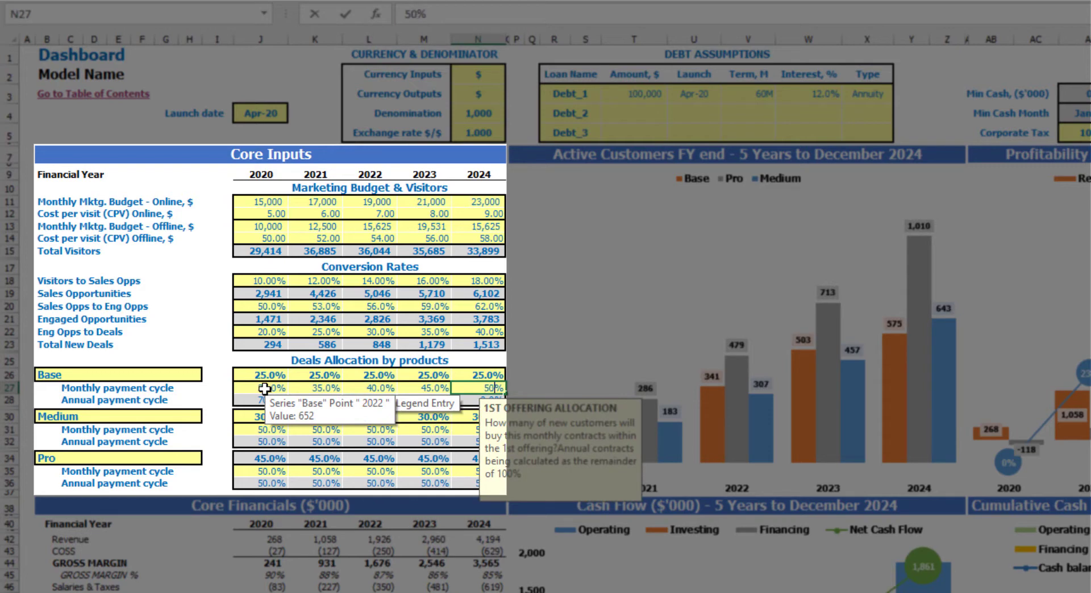
text(0)
click(217, 358)
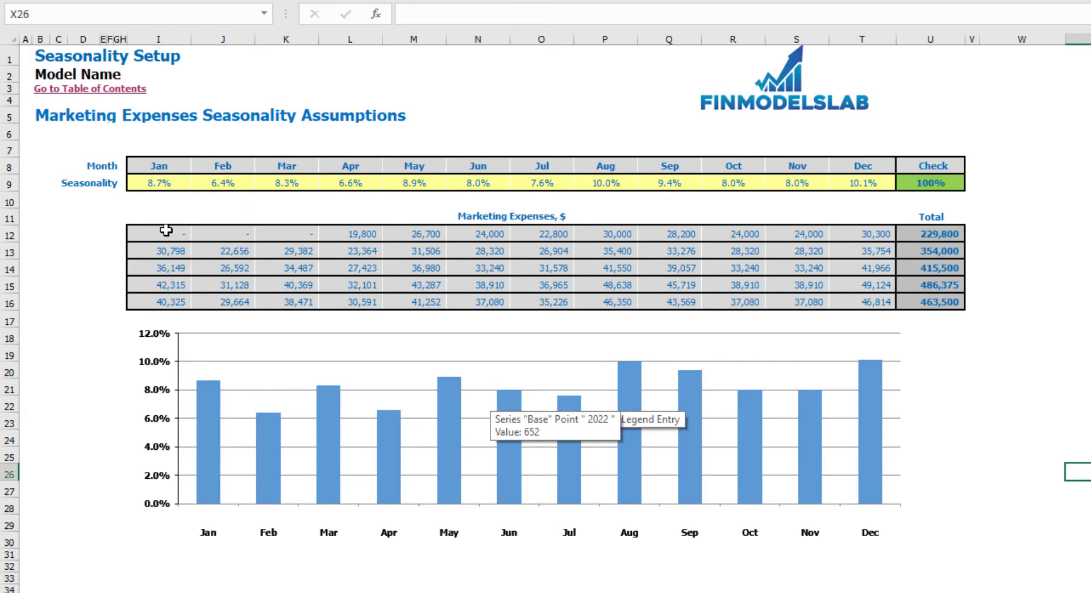
Step: Set the January marketing seasonality to =1/12 and copy it to February through December
drag(166, 230, 844, 288)
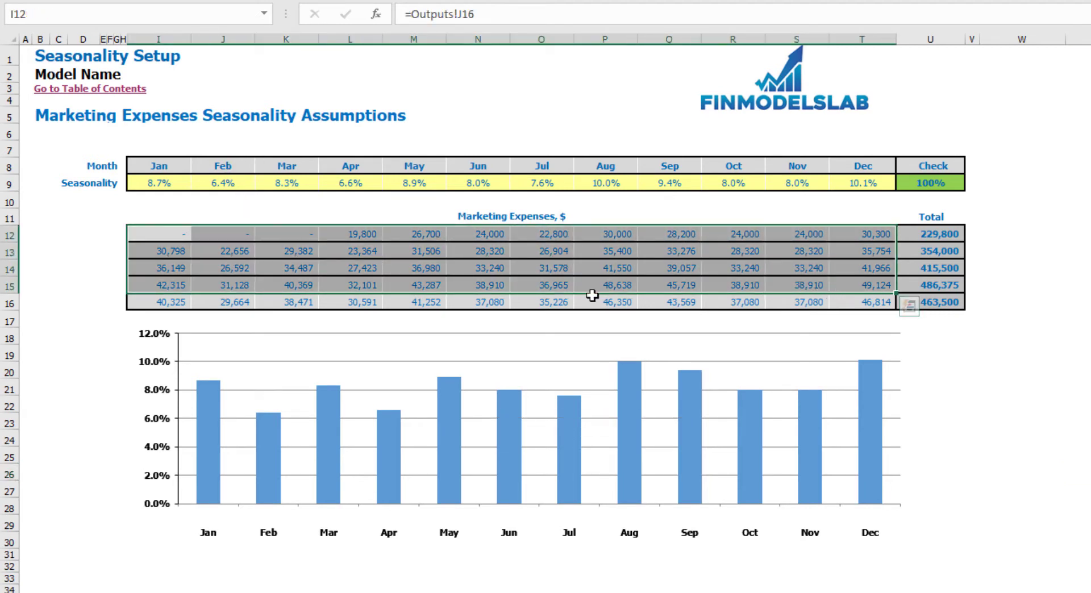
click(357, 235)
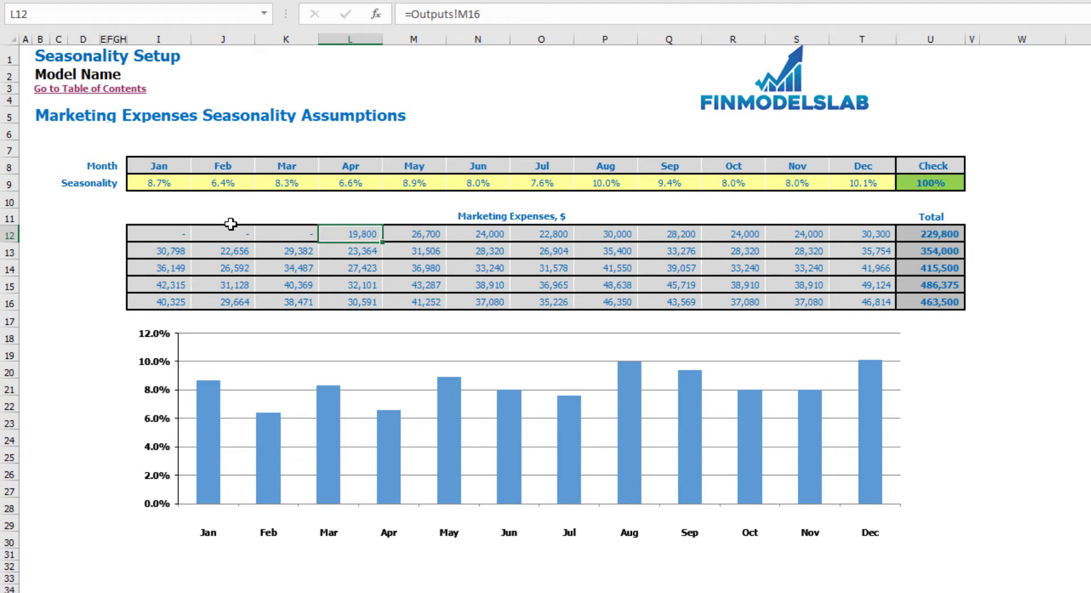
click(161, 181)
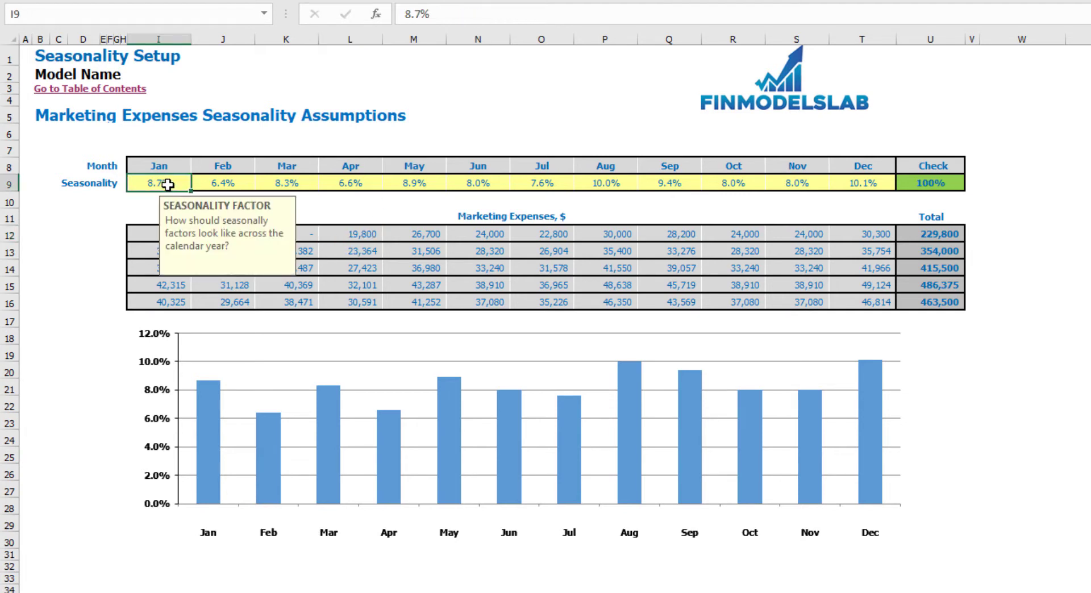
text(=1)
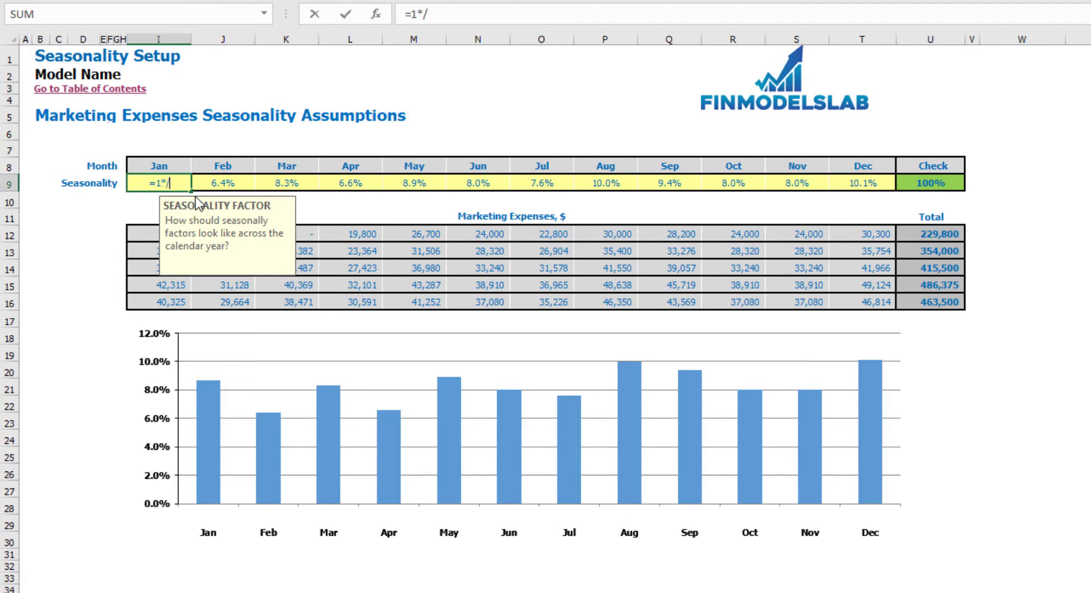
text(/12)
key(Return)
key(Up)
key(ctrl+c)
key(Right)
key(ctrl+shift+Right)
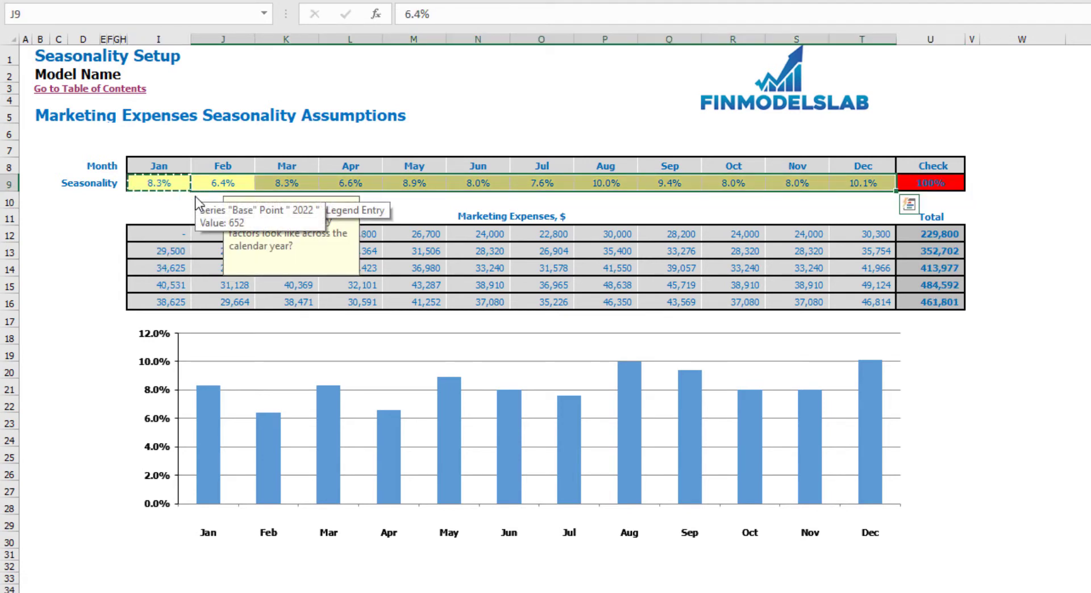
key(ctrl+v)
click(990, 338)
Step: Try a 5% December seasonality, inspect the check cell, undo the change and review the monthly marketing expenses and totals
click(355, 237)
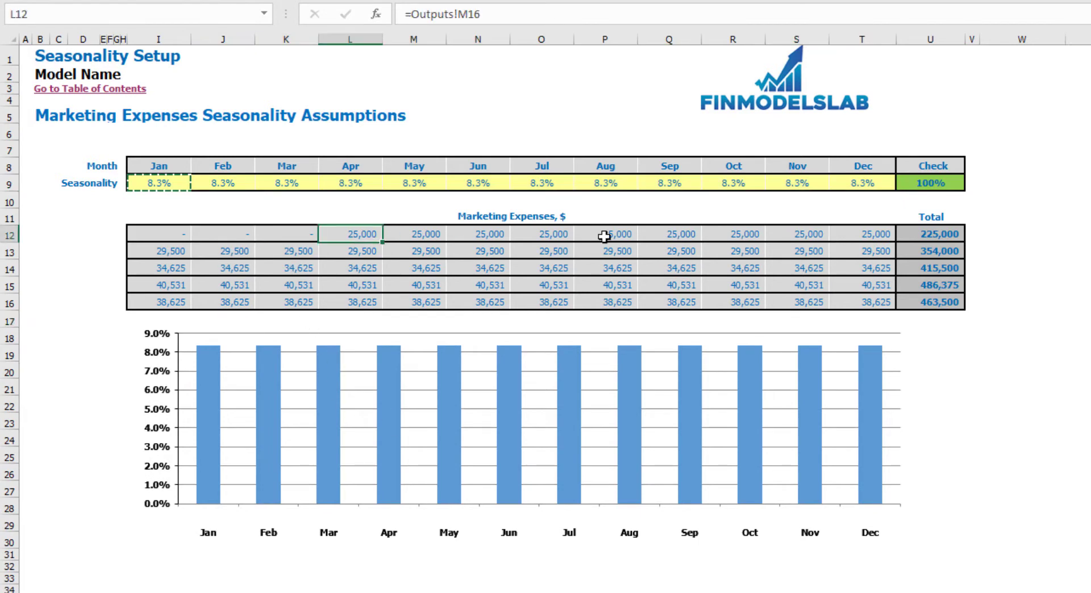
drag(604, 236, 851, 234)
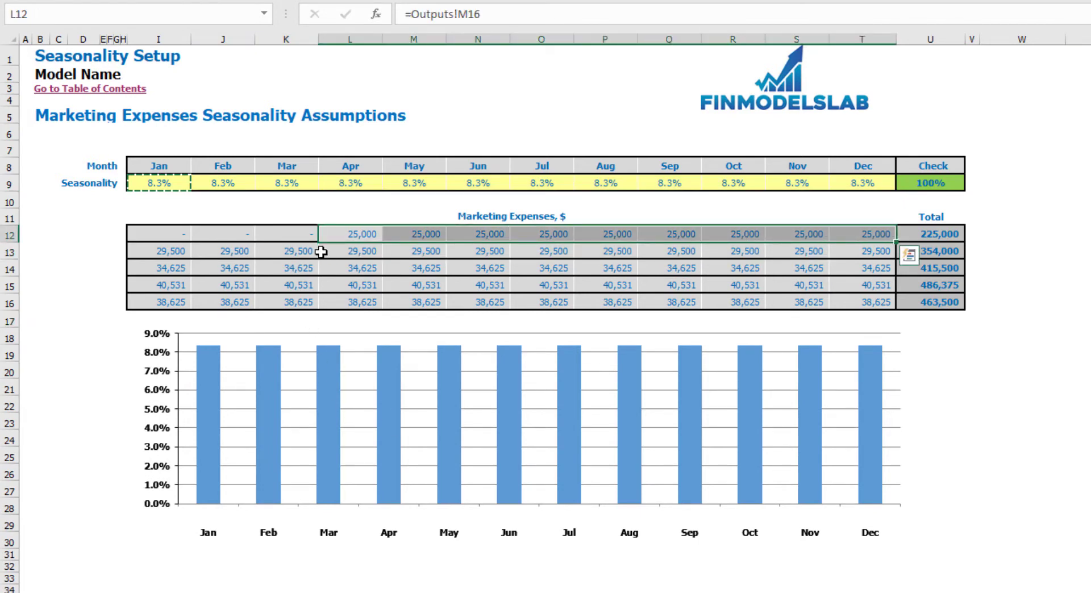
click(920, 185)
click(856, 185)
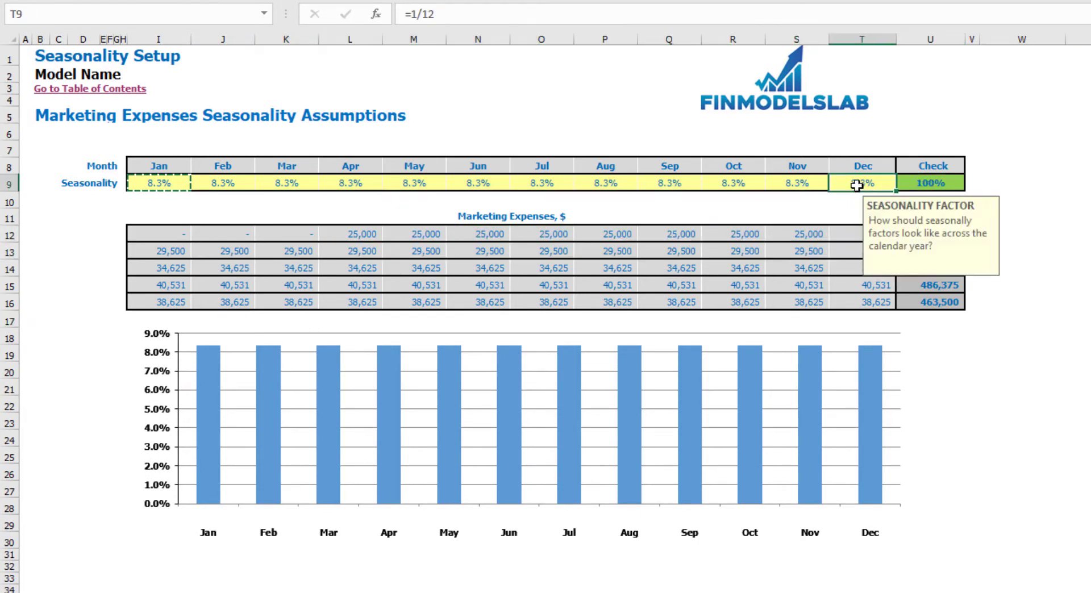
text(5%)
key(Return)
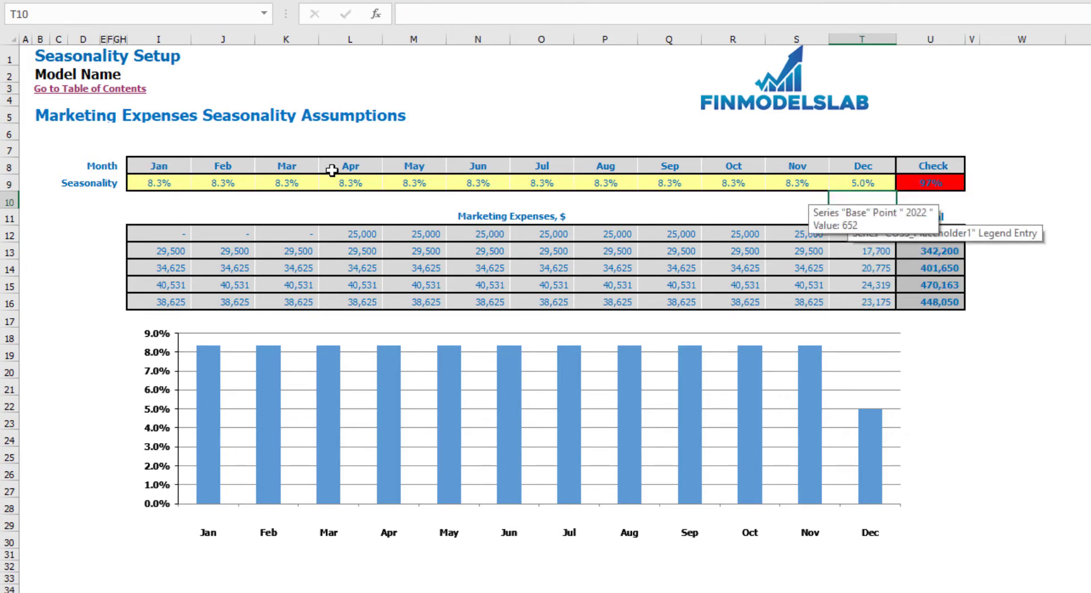
key(Up)
key(Right)
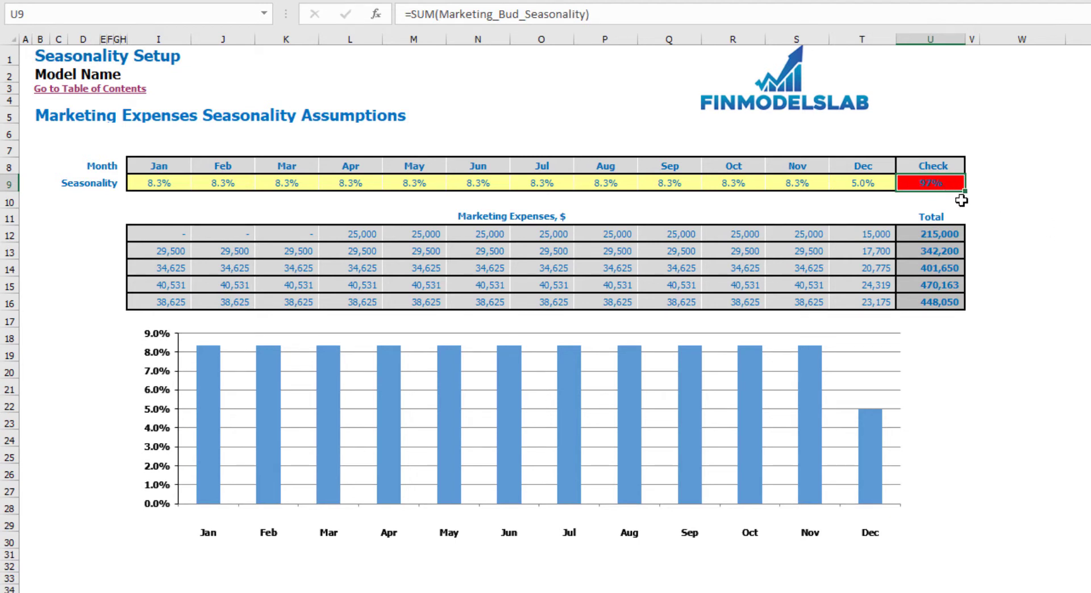
key(ctrl+z)
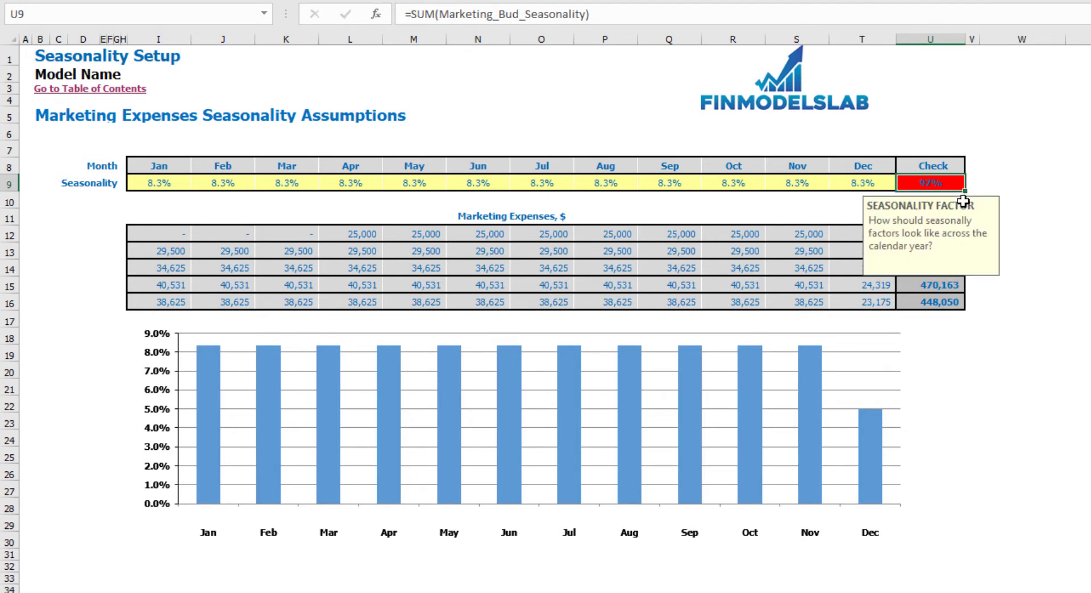
click(1072, 163)
click(948, 184)
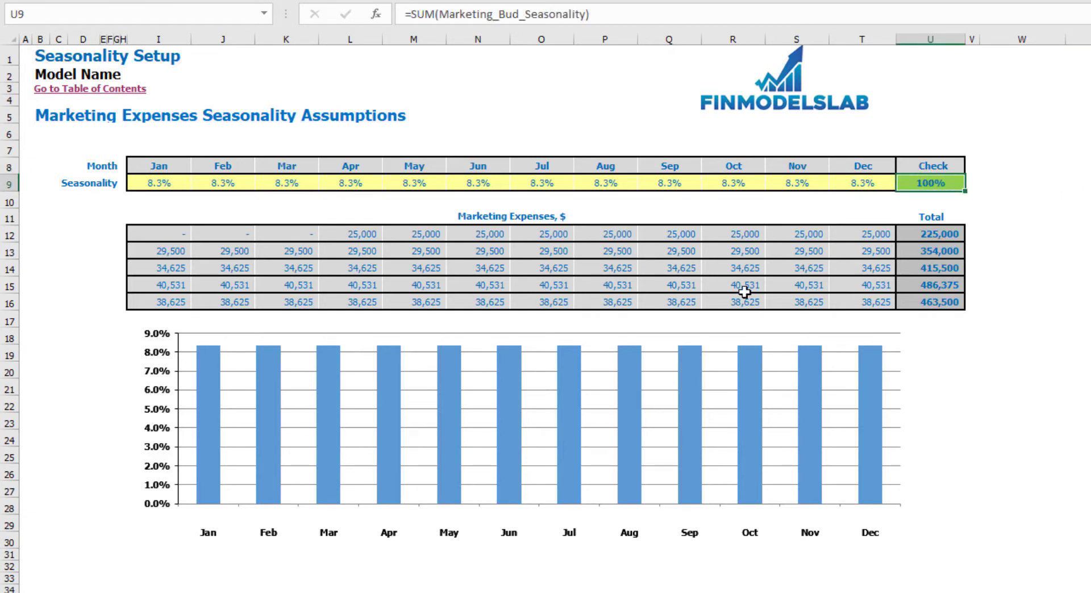
drag(174, 232, 852, 304)
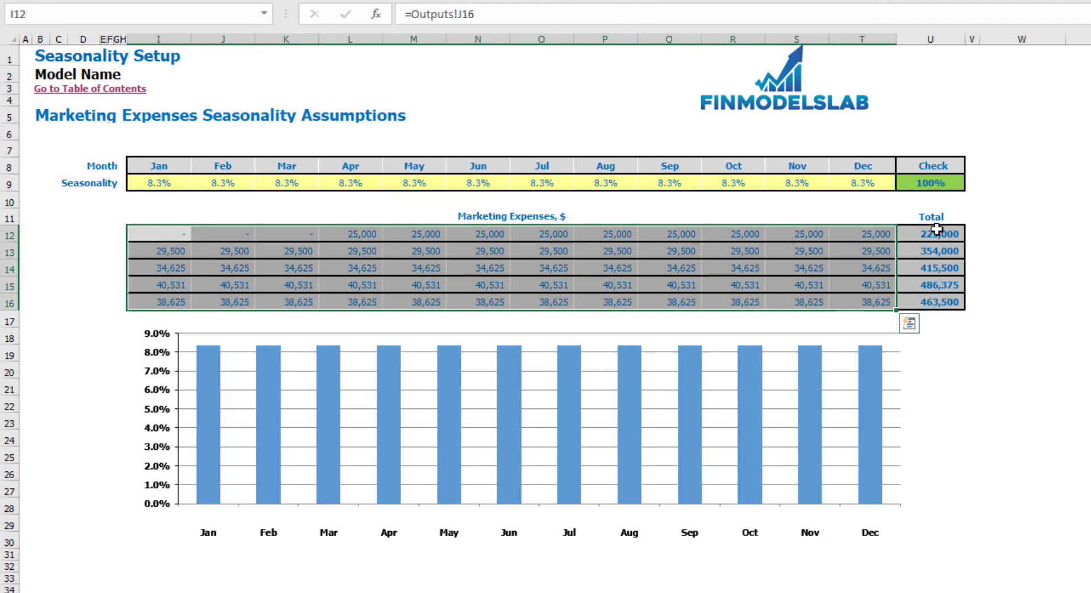
drag(936, 234, 957, 302)
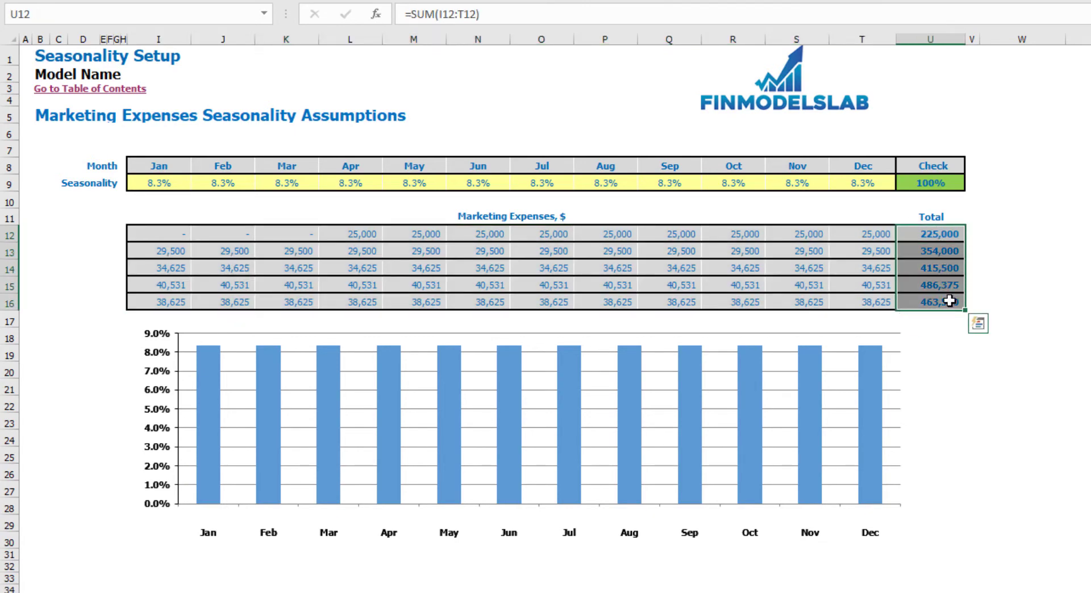
Step: Open the Inputs sheet and select the 2020 regular monthly payment cycle price of the Base offering
click(645, 579)
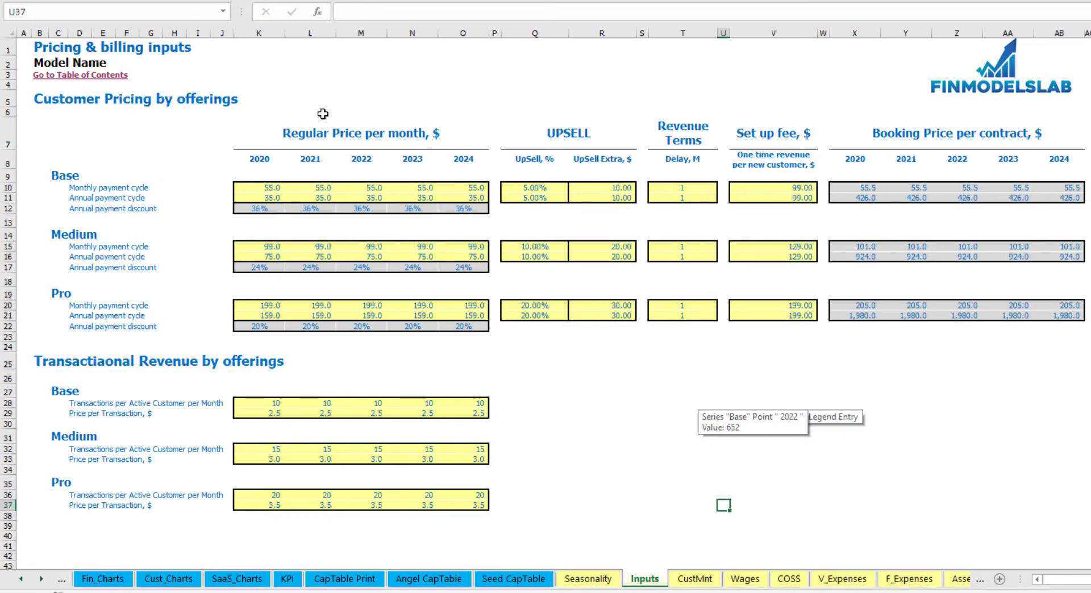
drag(307, 137, 335, 322)
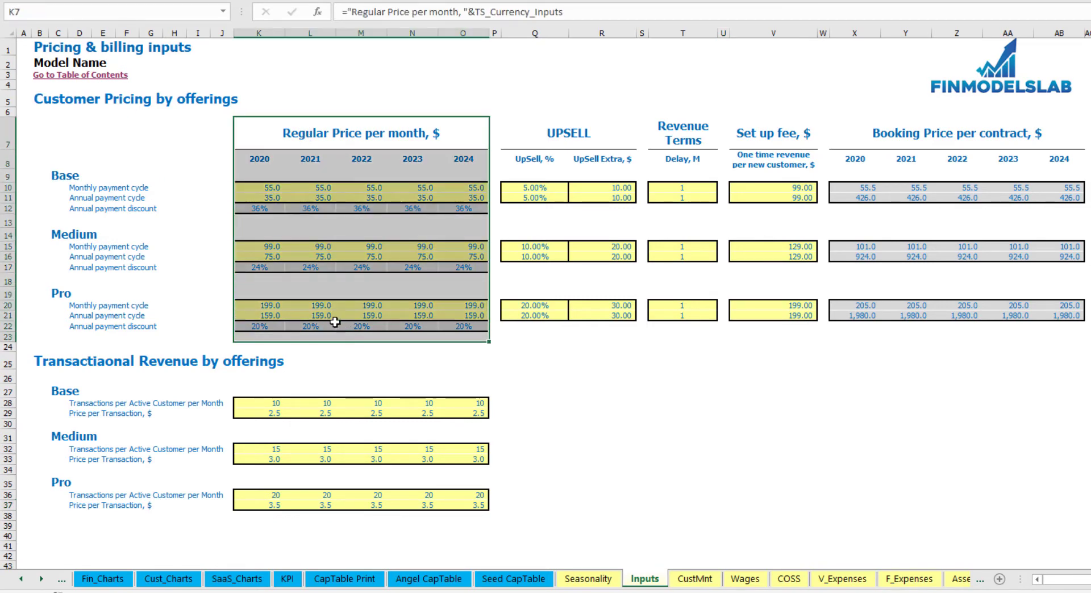
click(356, 134)
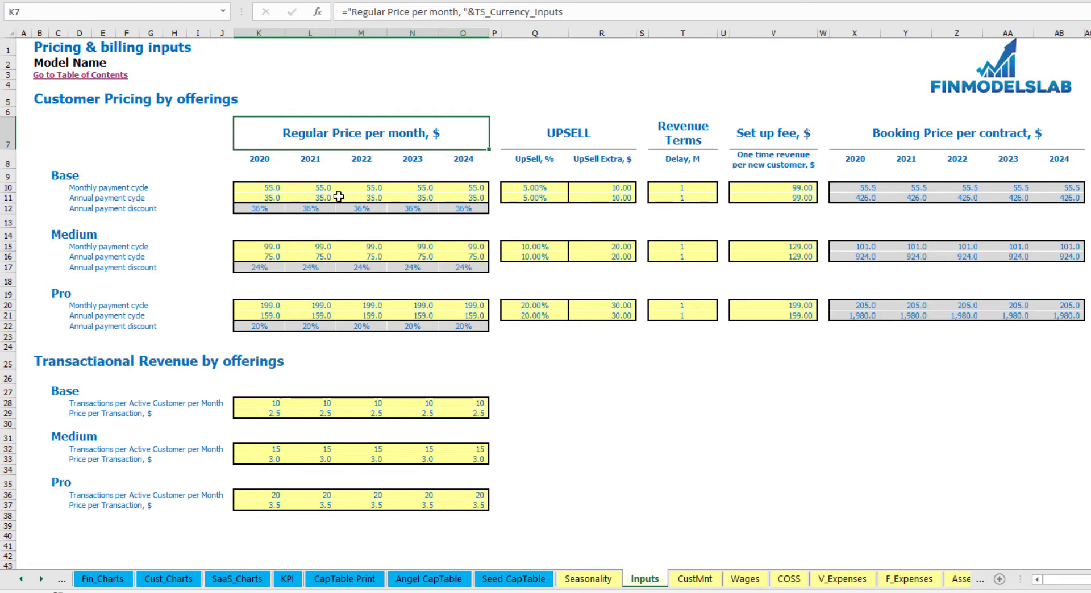
click(266, 190)
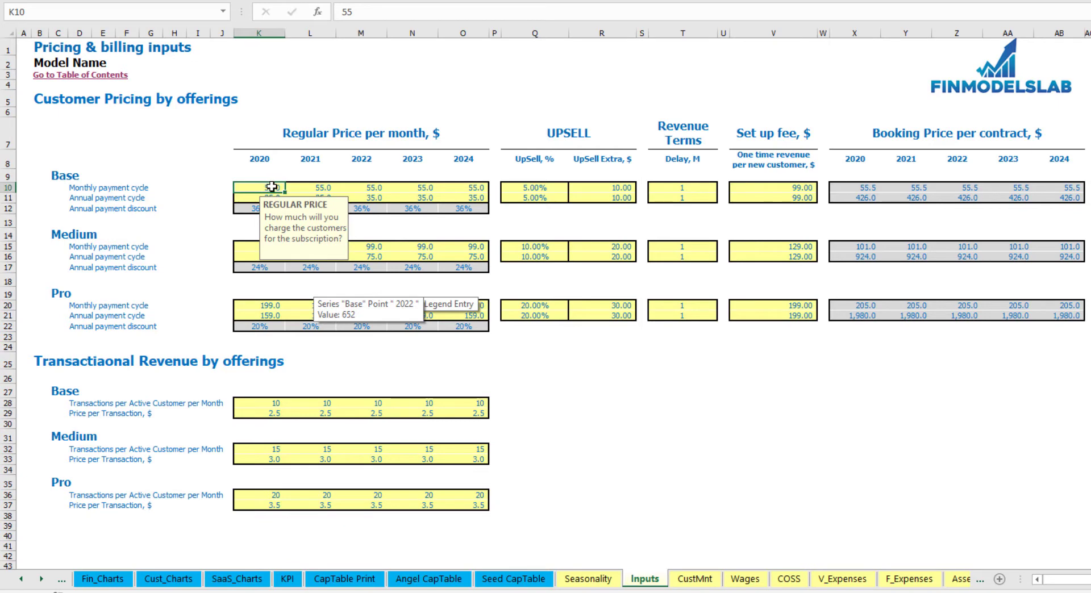
Step: Set the Base annual payment cycle's 2020 regular price to 40 and copy it to 2021 through 2024
click(74, 198)
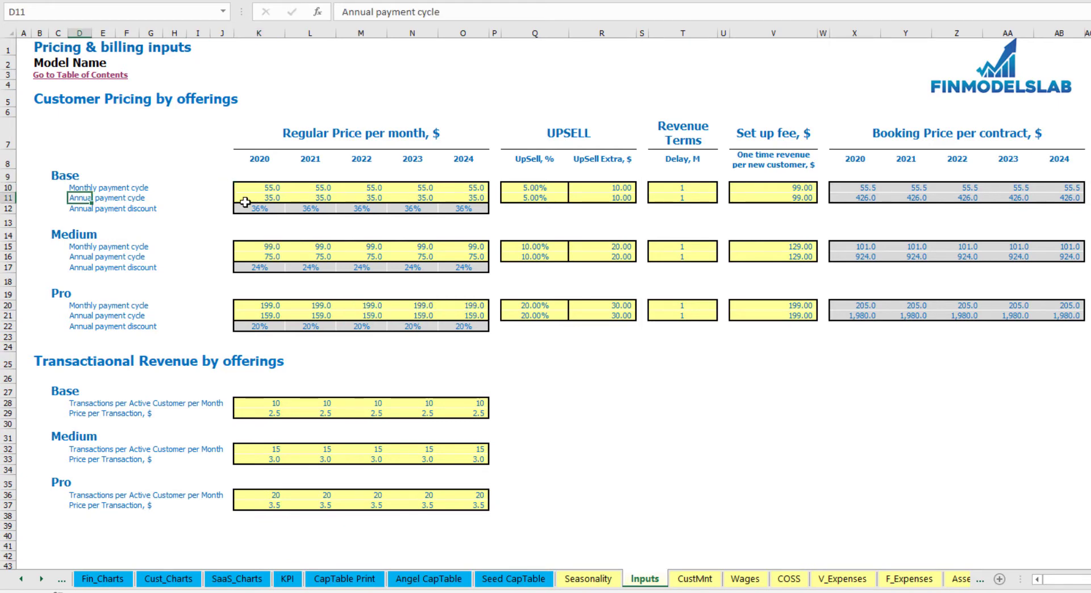
click(250, 199)
click(245, 210)
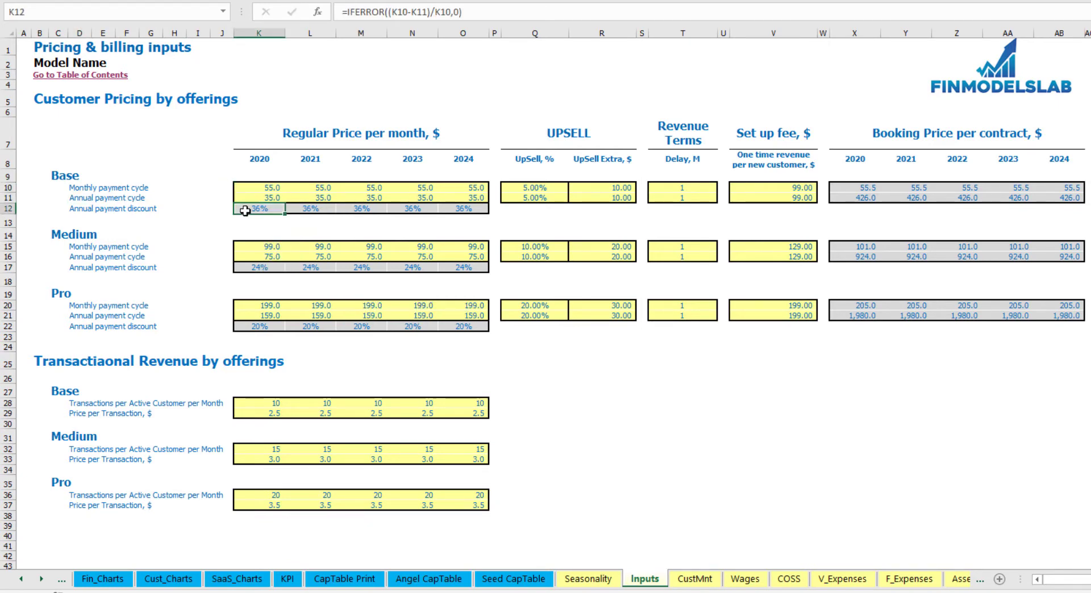
click(273, 199)
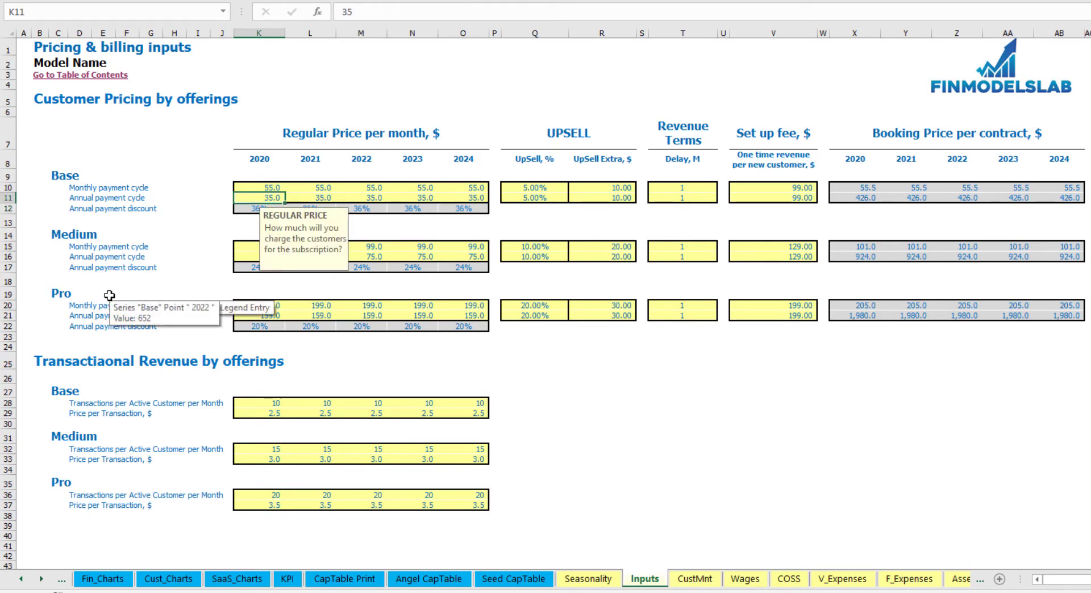
text(40)
key(Return)
key(Up)
key(ctrl+c)
key(Right)
key(ctrl+shift+Right)
key(Return)
click(197, 159)
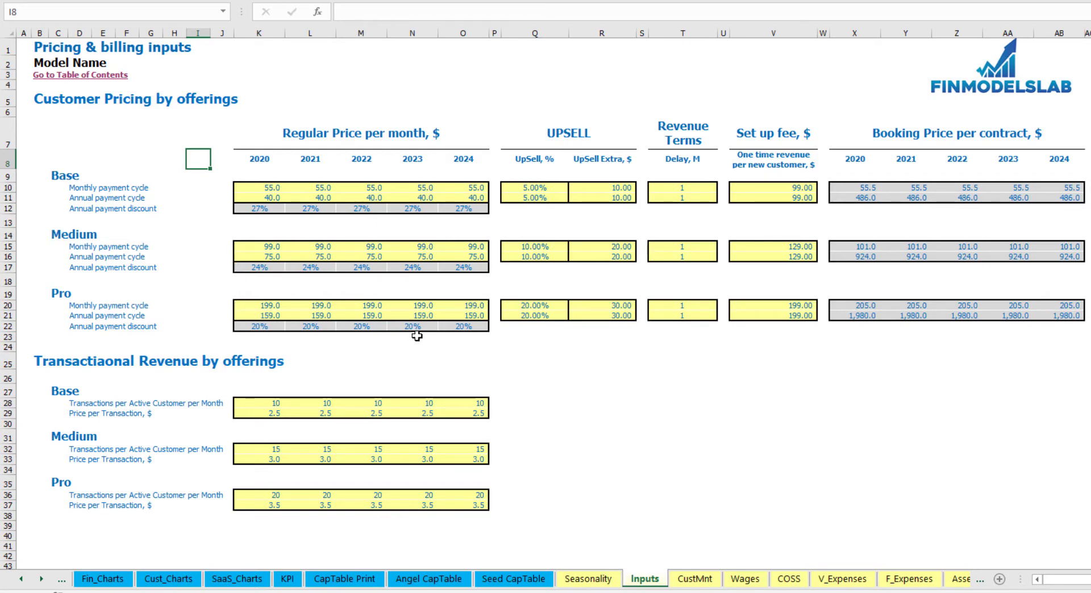
Step: Examine the Base offering's upsell percentage and upsell extra inputs alongside its regular monthly cycle prices
click(547, 190)
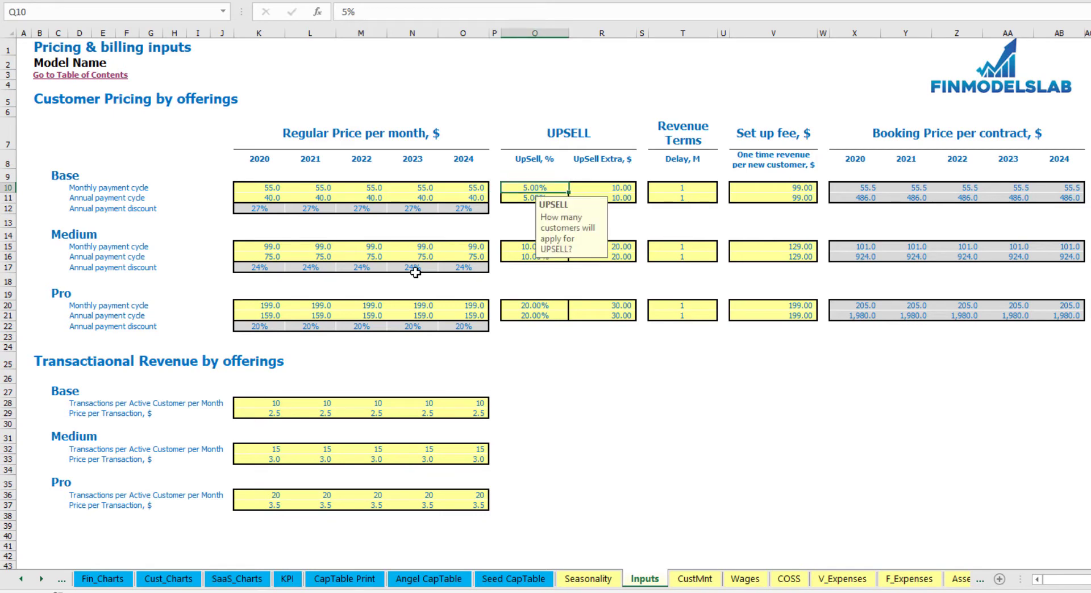
key(Left)
key(Left)
key(Left)
key(Left)
key(Left)
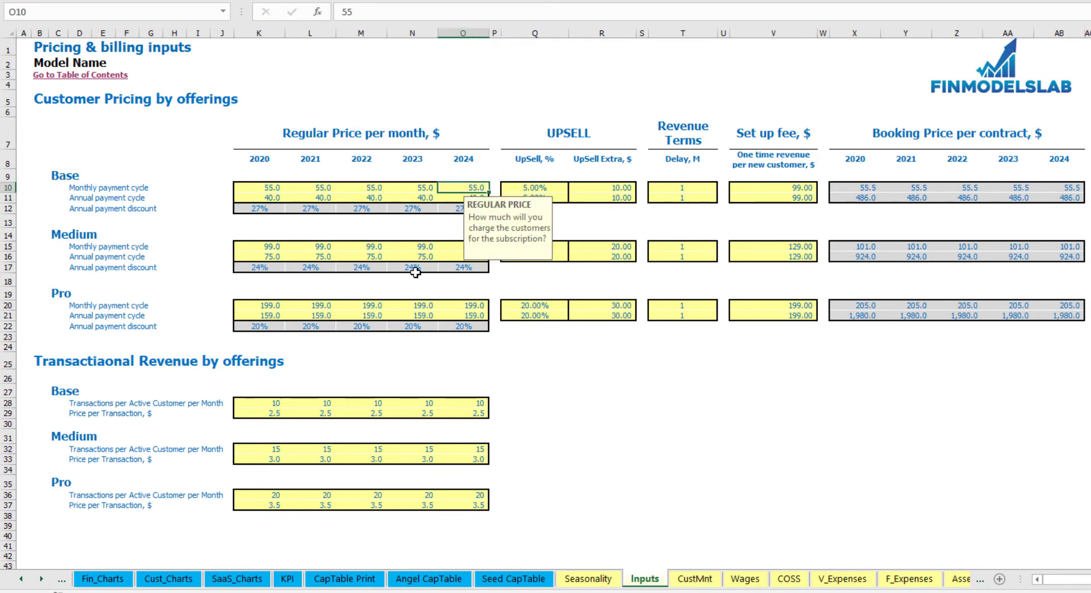
key(Right)
key(Right)
key(Right)
key(Right)
key(Right)
key(Right)
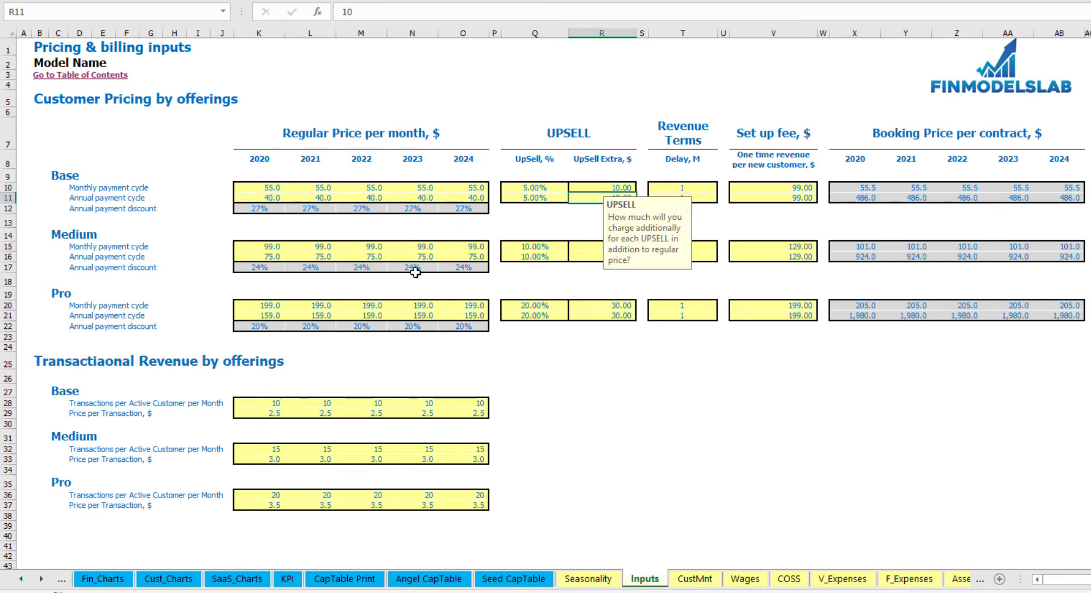
Step: Set the Base upsell extra to 0 for both the monthly and annual payment cycles
key(Down)
key(shift+Up)
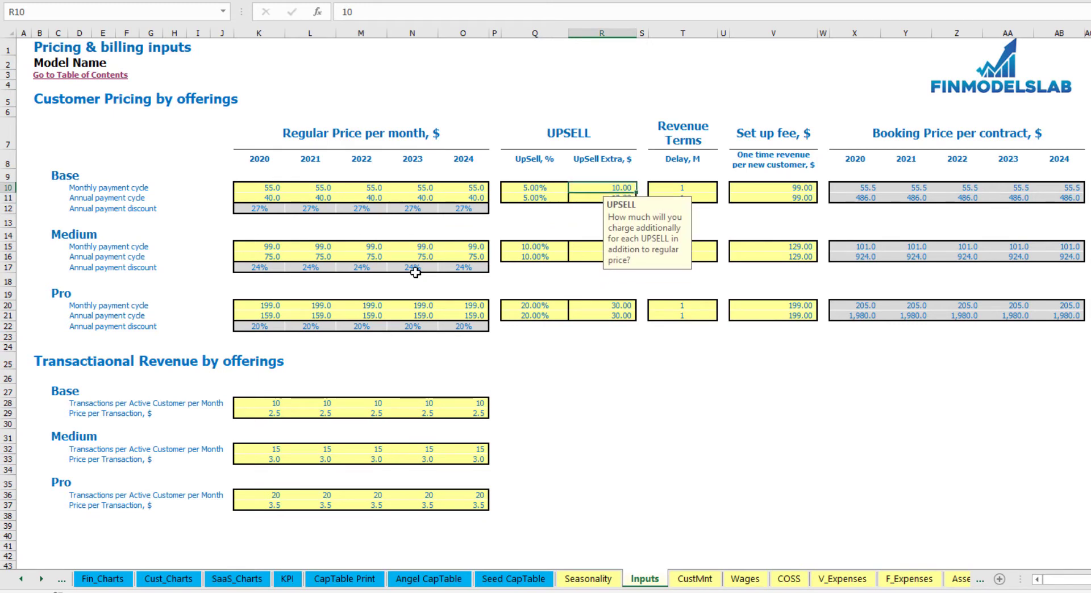
key(Delete)
key(Down)
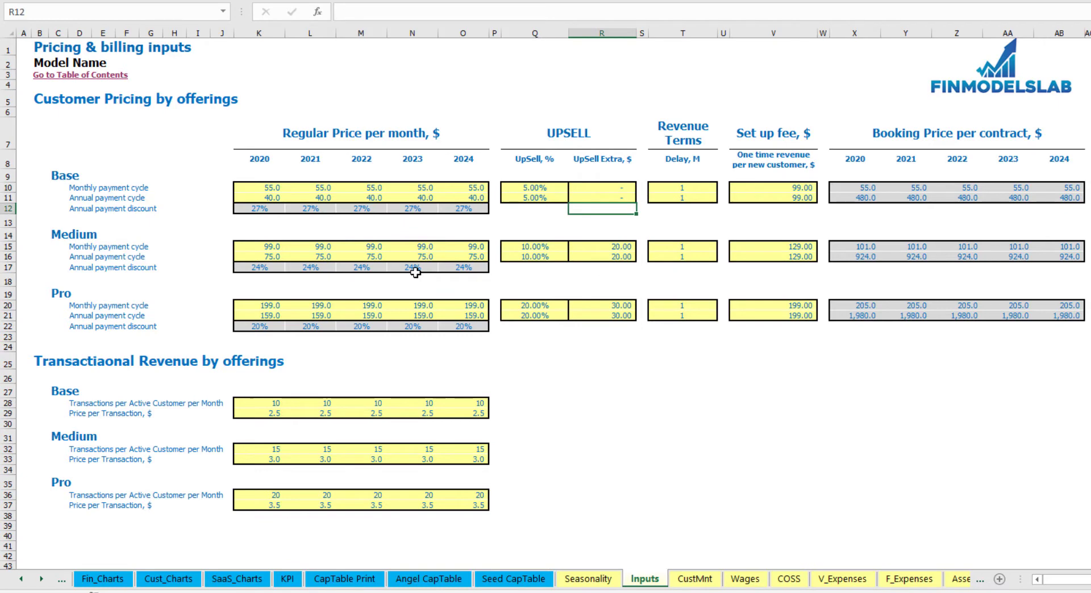
key(Up)
key(Up)
key(Left)
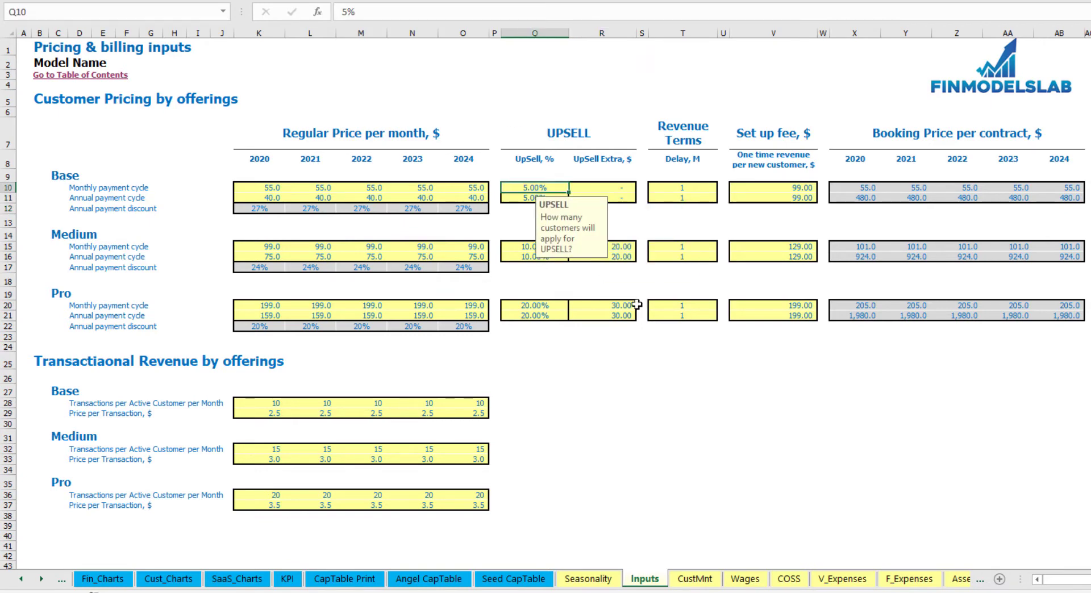
Step: Set the Base monthly payment cycle's revenue collection delay to 0 months and review the available delay options
click(698, 188)
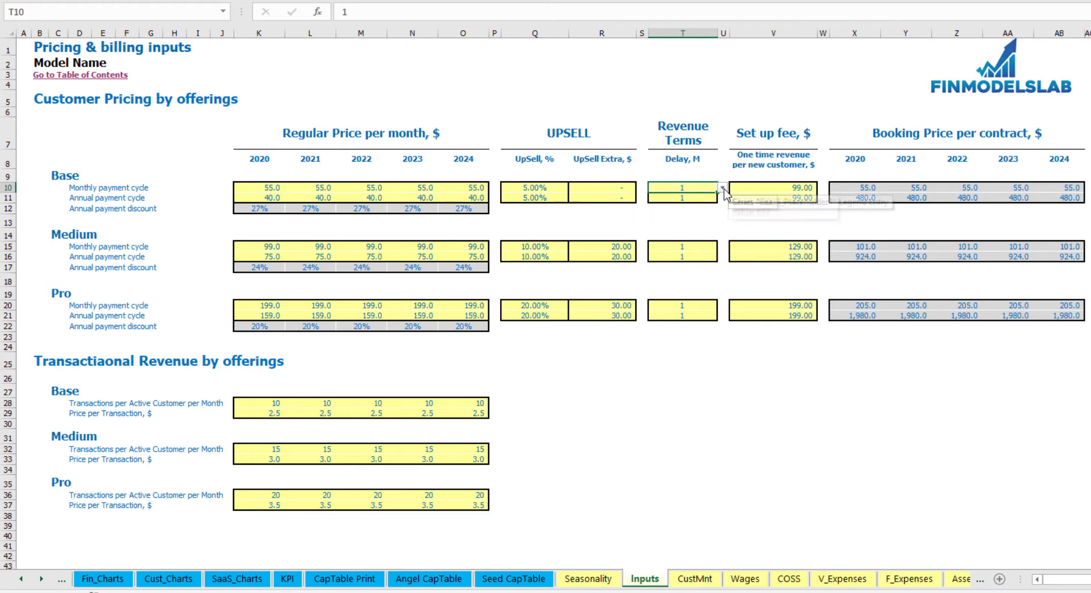
click(272, 189)
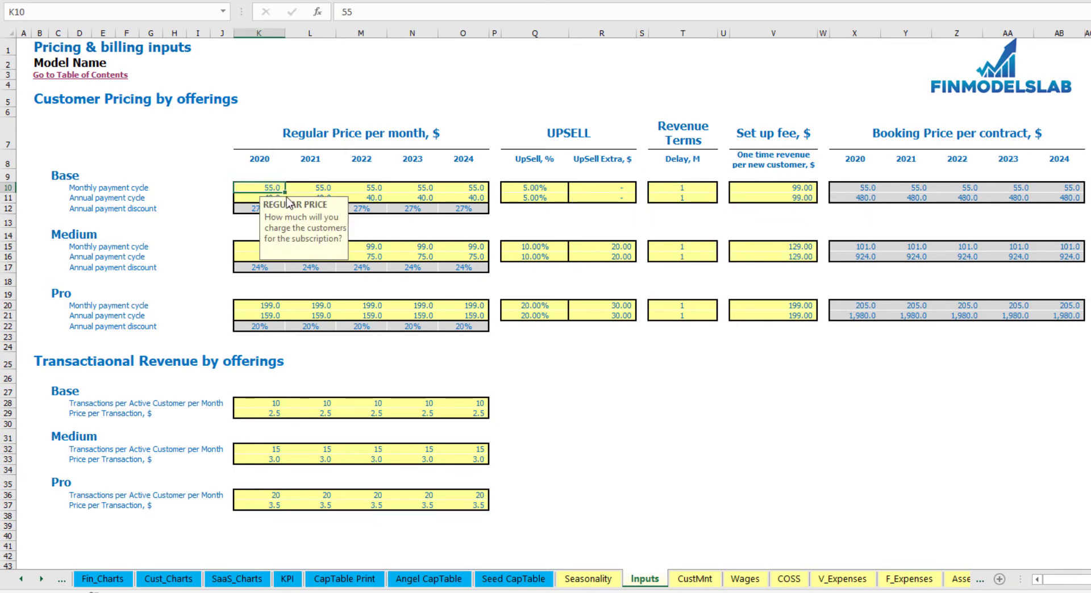
click(688, 188)
click(722, 188)
click(708, 198)
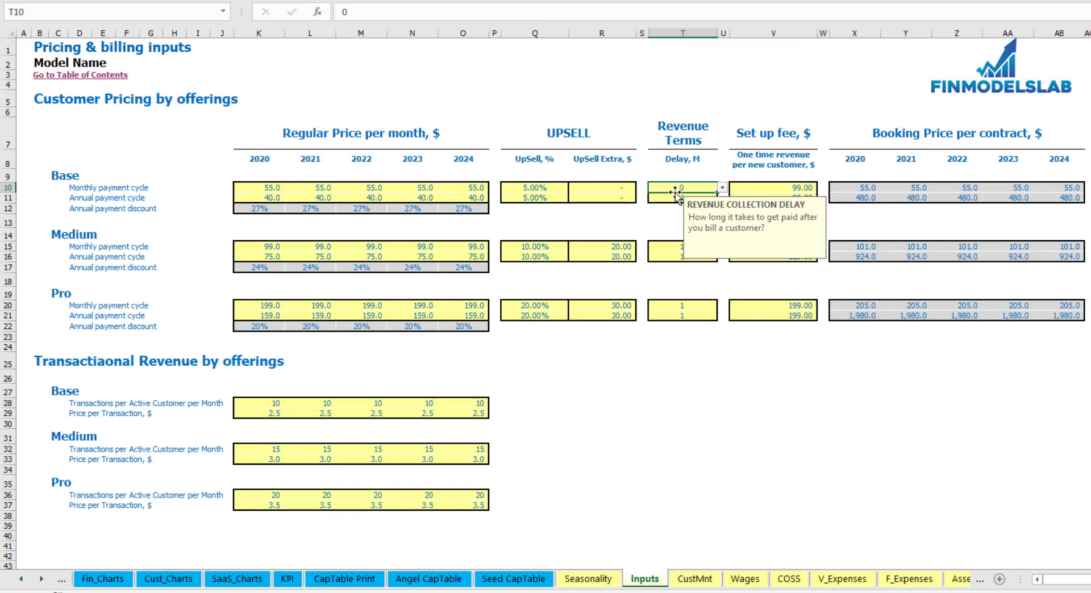
click(723, 187)
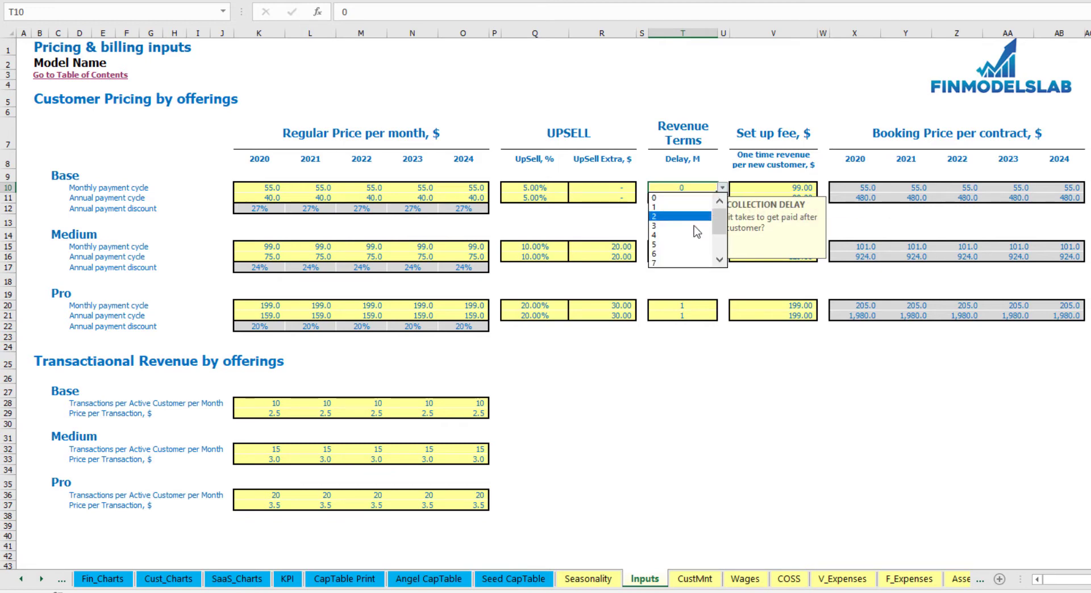
scroll(721, 257, down, 3)
mouse_move(721, 250)
mouse_down()
mouse_move(724, 209)
mouse_move(724, 254)
mouse_move(723, 231)
mouse_up()
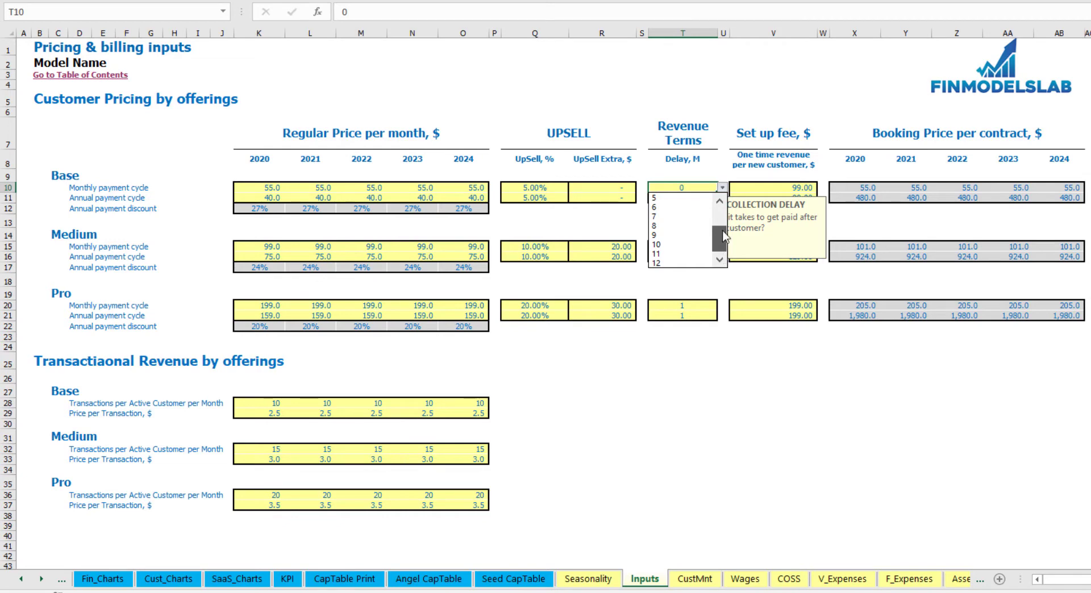
click(724, 85)
Step: Set the one-time set up fee of the Base monthly payment cycle to 50
click(790, 189)
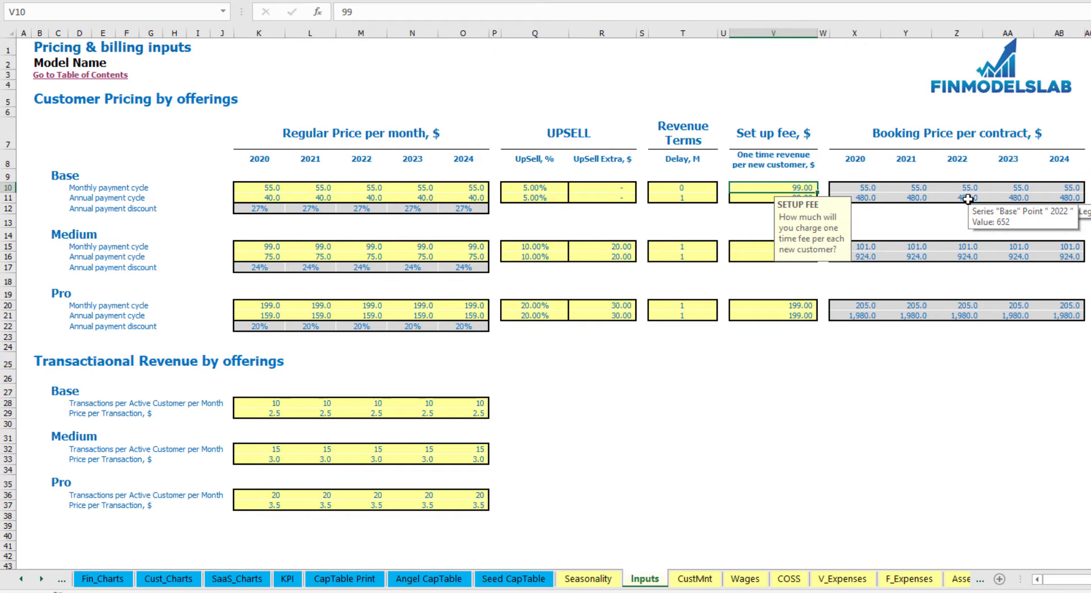
text(45)
key(Return)
key(Up)
text(50)
key(Return)
Step: Try a set up fee of 0 for the Base monthly payment cycle and undo it
key(Up)
text(0)
key(Return)
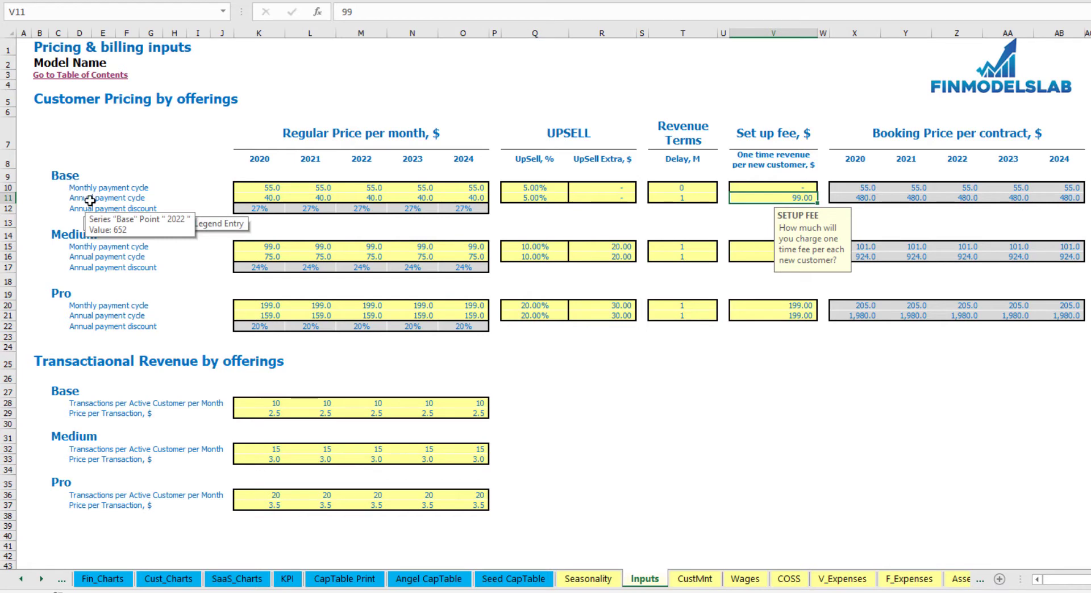
key(ctrl+z)
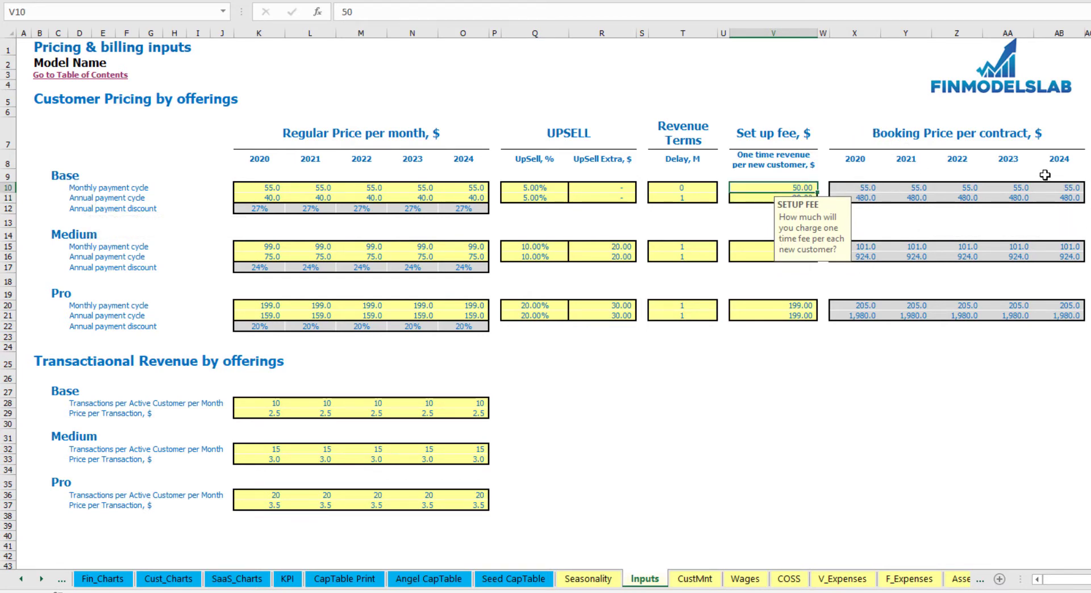
Step: Inspect the Base monthly booking price formulas for 2020 and 2021 and the regular price they build on
click(865, 191)
key(F2)
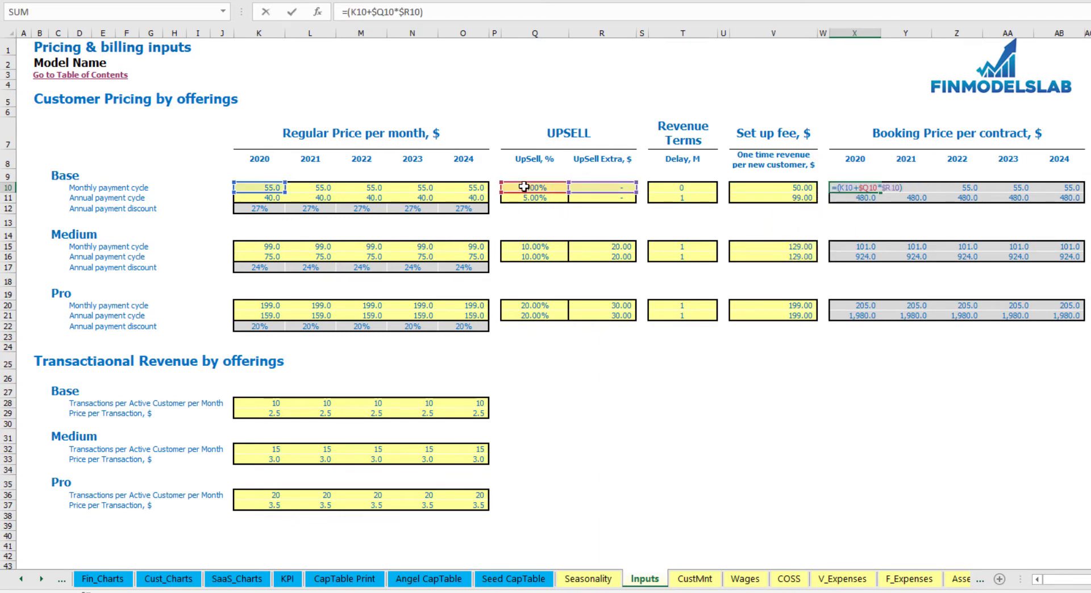
key(Escape)
click(893, 188)
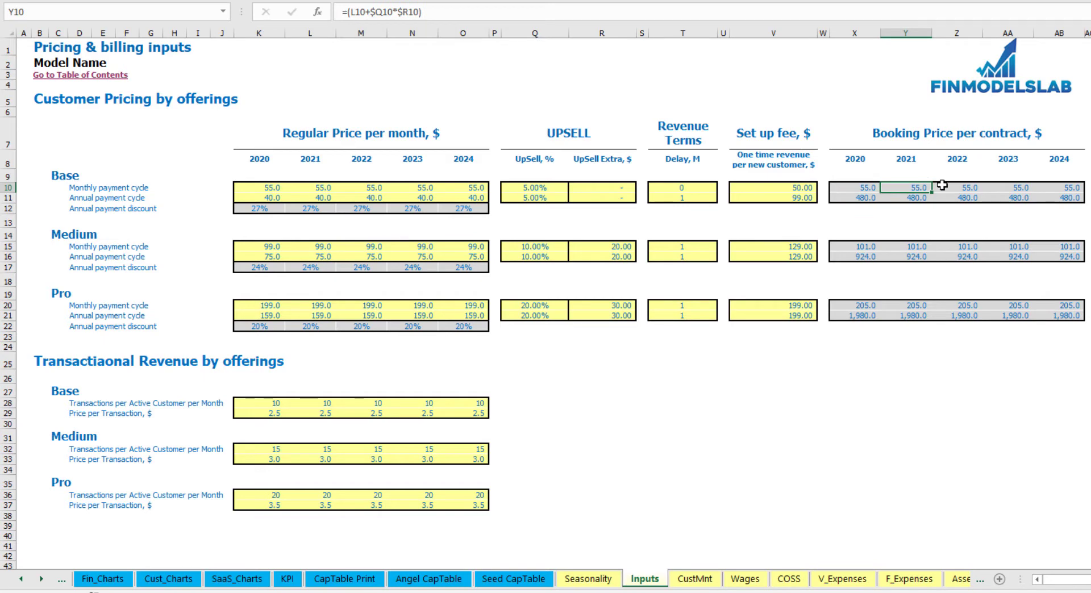
click(861, 188)
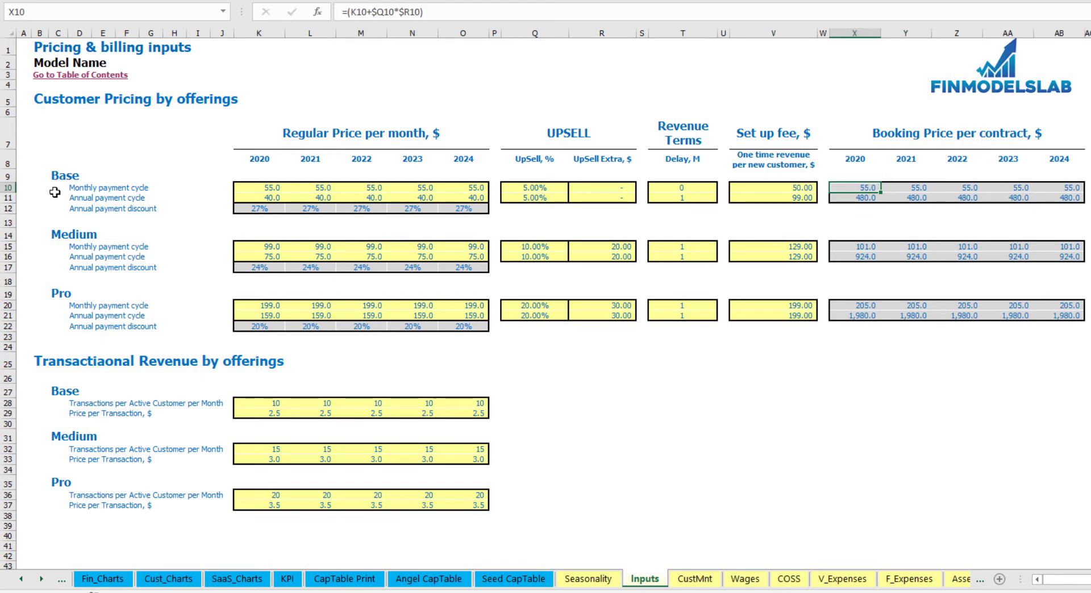
click(277, 188)
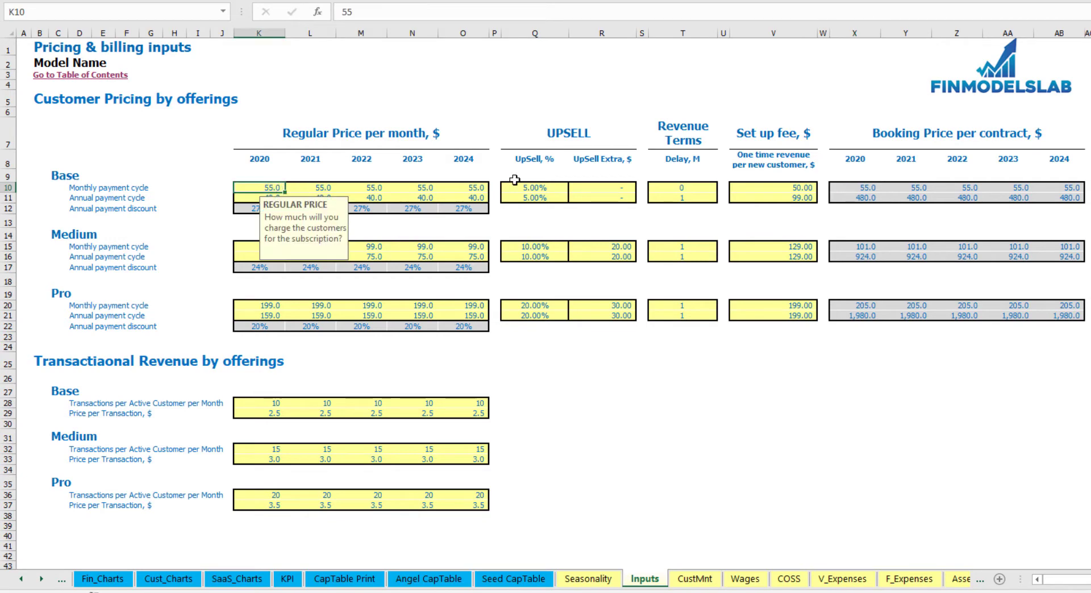
Step: Set the Base monthly cycle's upsell extra to 10 and inspect the 2020 booking price formula
click(618, 183)
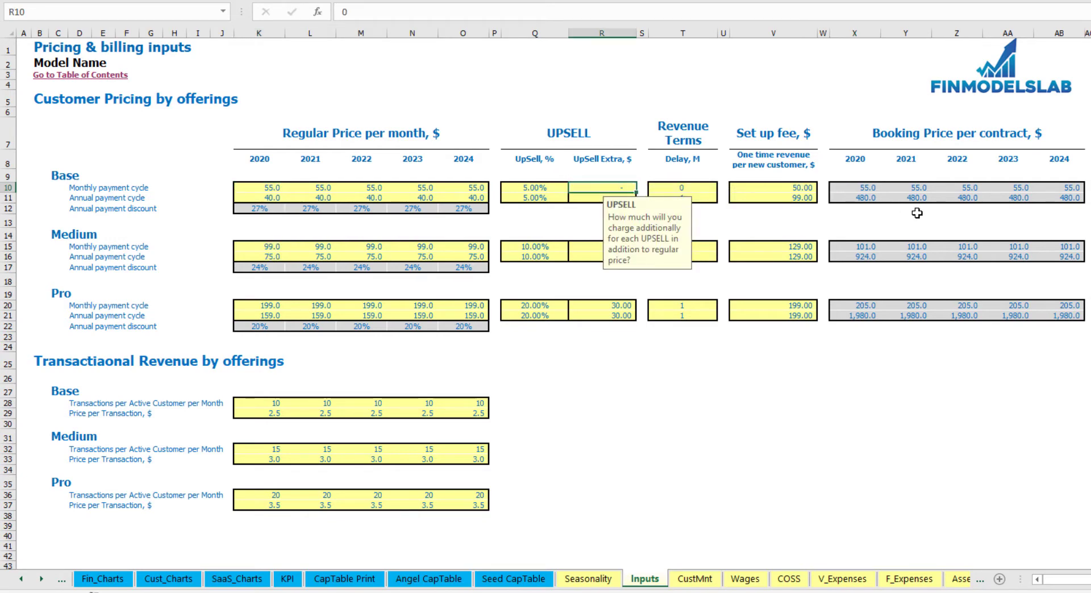
text(10)
key(Return)
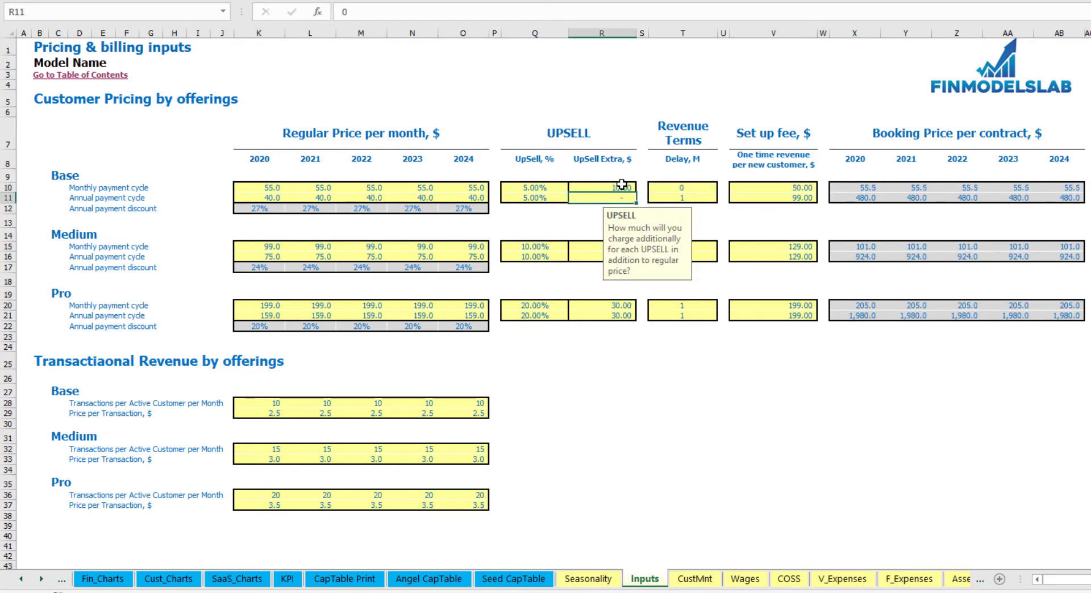
click(546, 187)
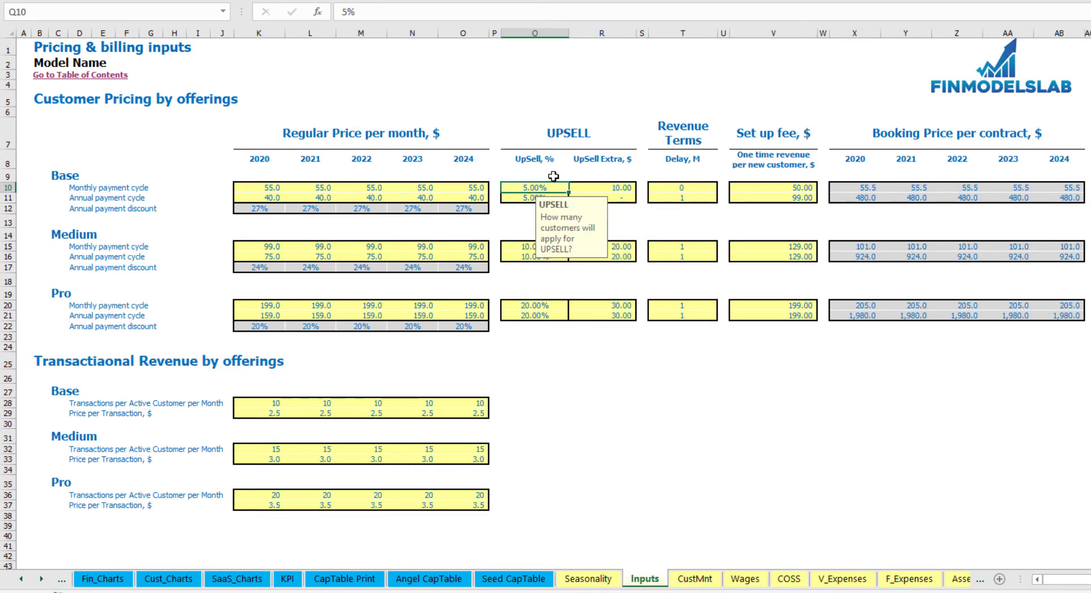
click(608, 184)
click(851, 187)
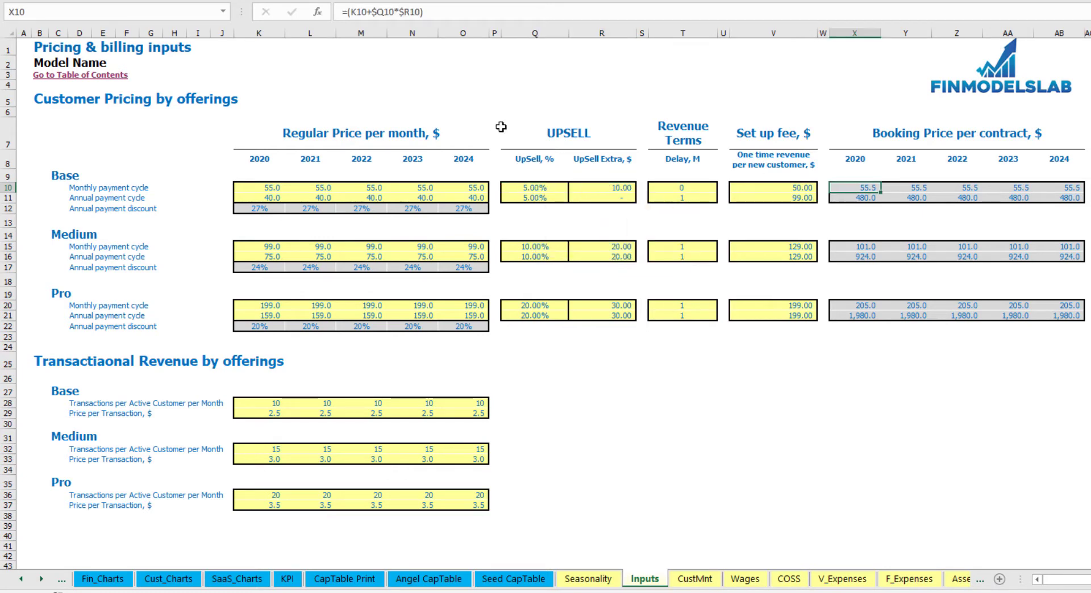
key(F2)
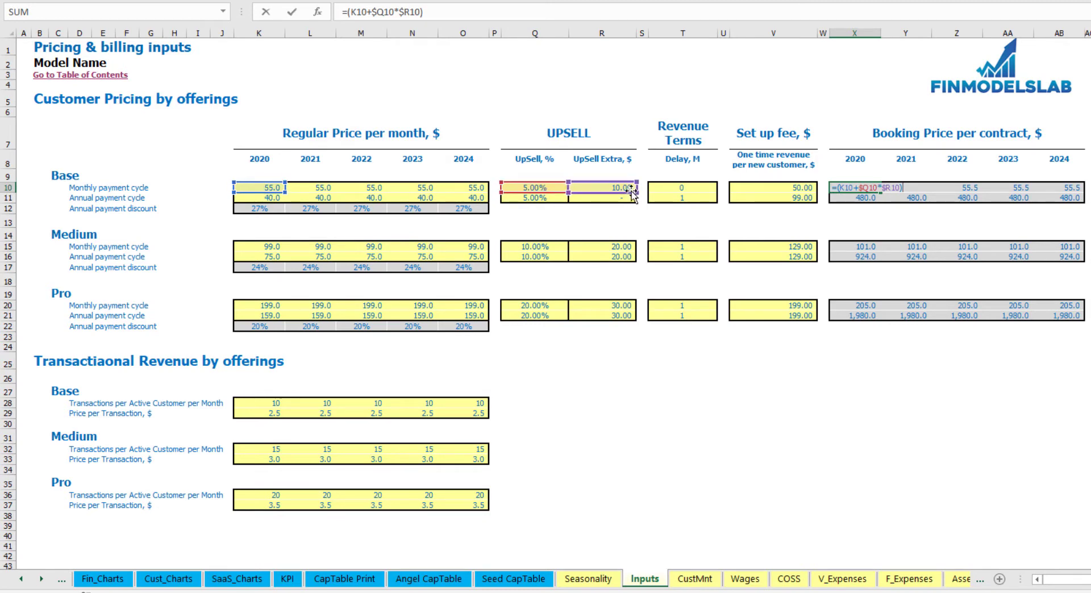
key(Escape)
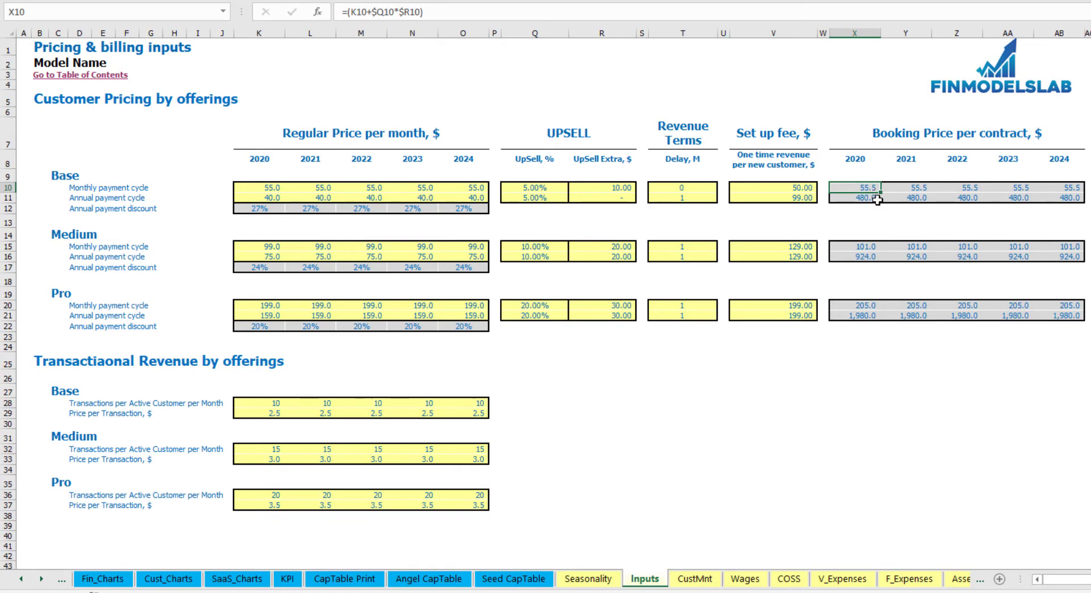
Step: Set the Base annual cycle's upsell to 20% with an extra of 5, and check its 2020 booking price formula
click(270, 198)
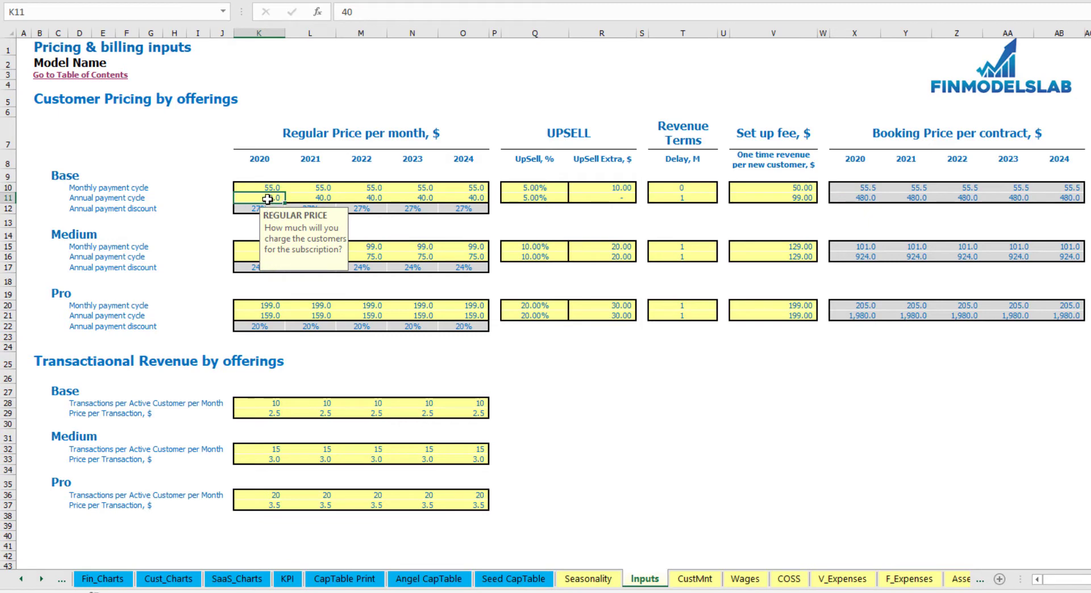
click(848, 196)
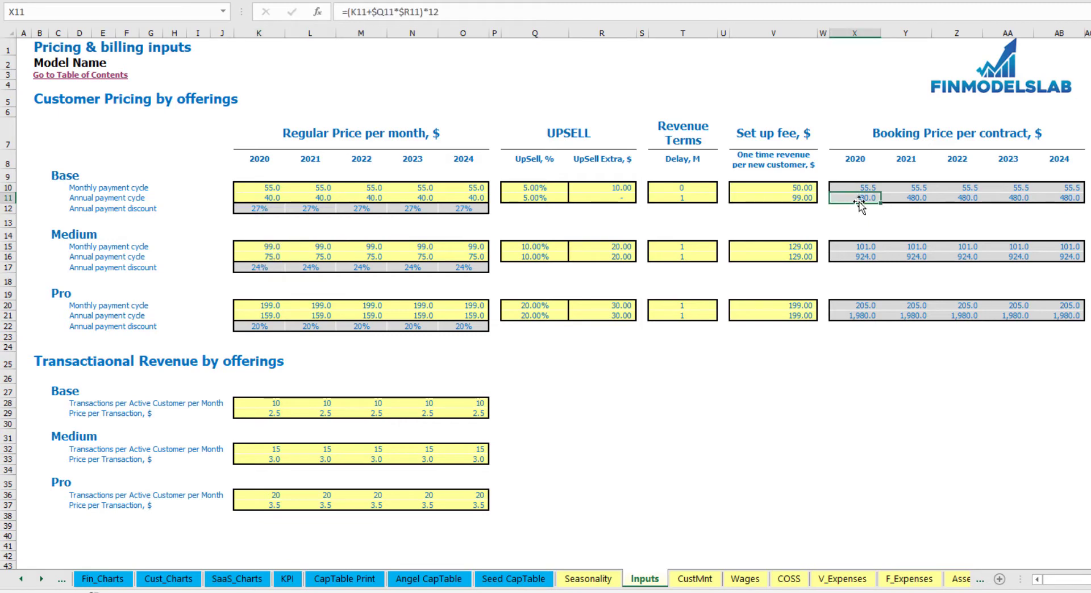
click(543, 198)
click(608, 198)
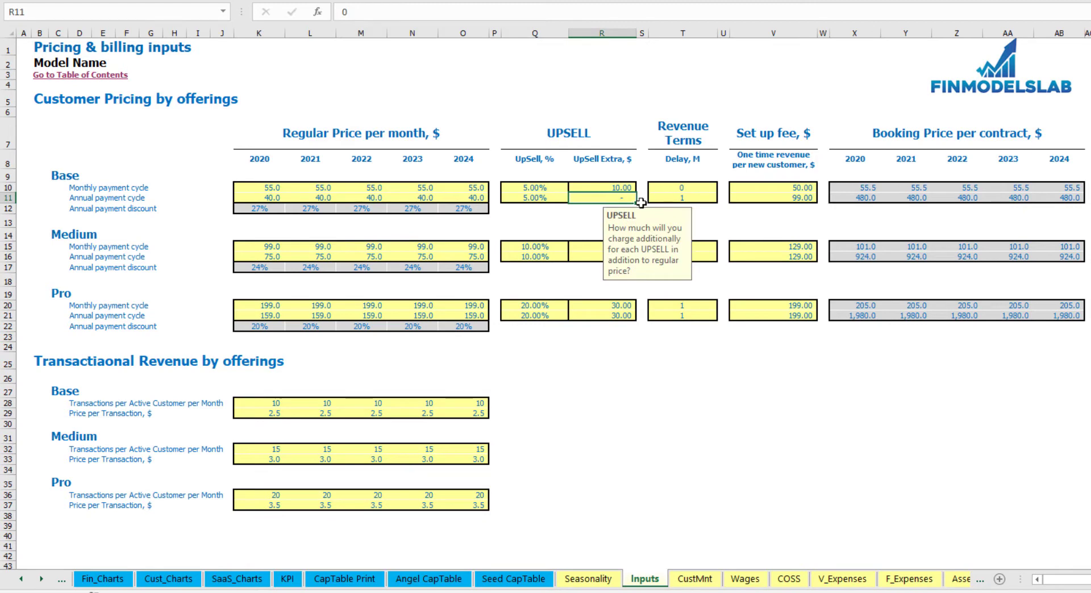
click(553, 199)
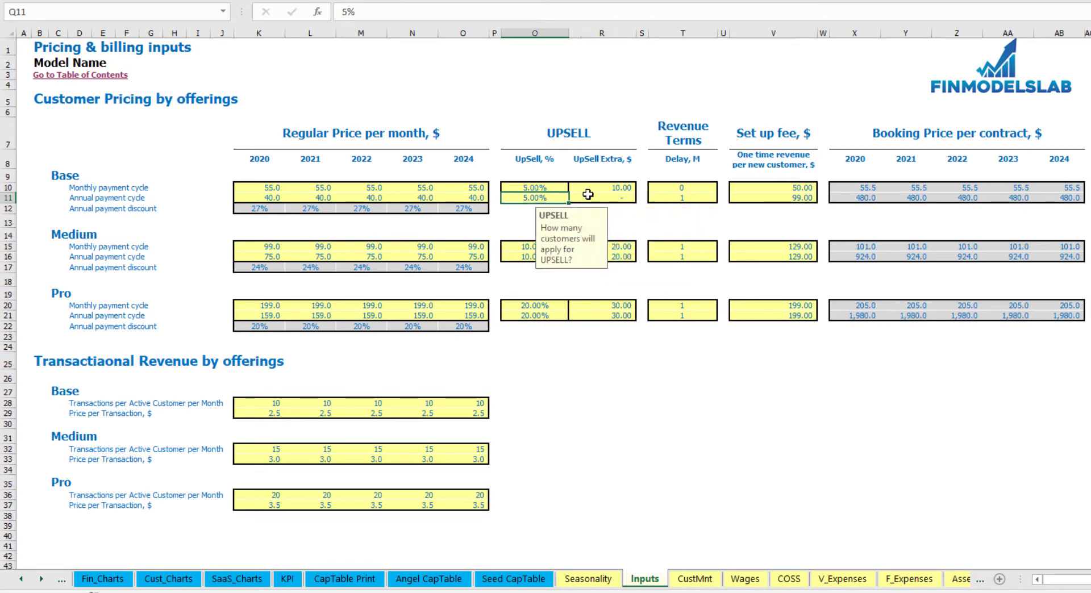
text(20)
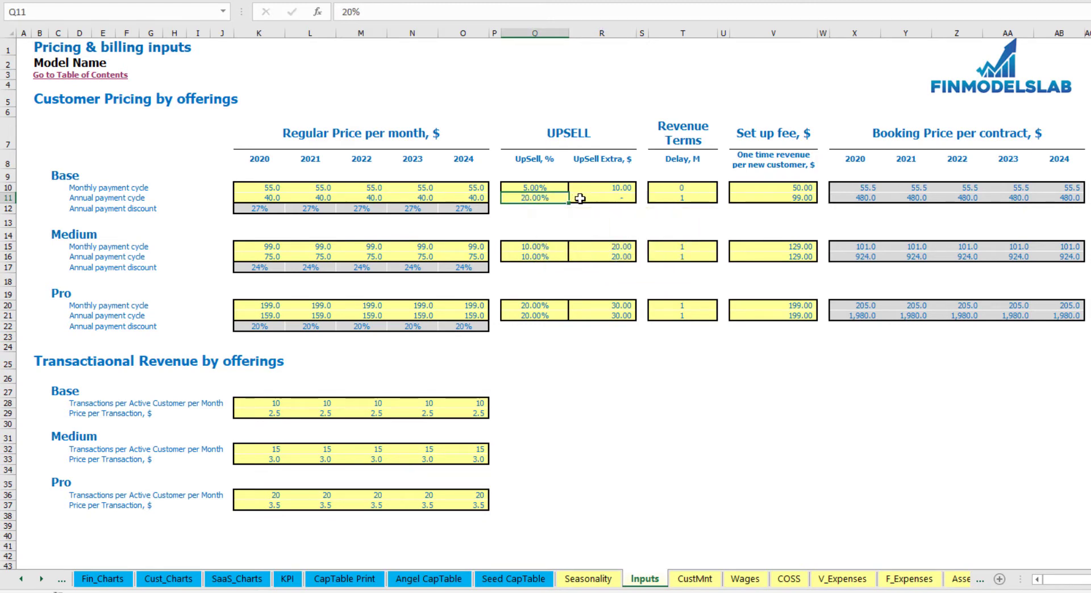
click(579, 198)
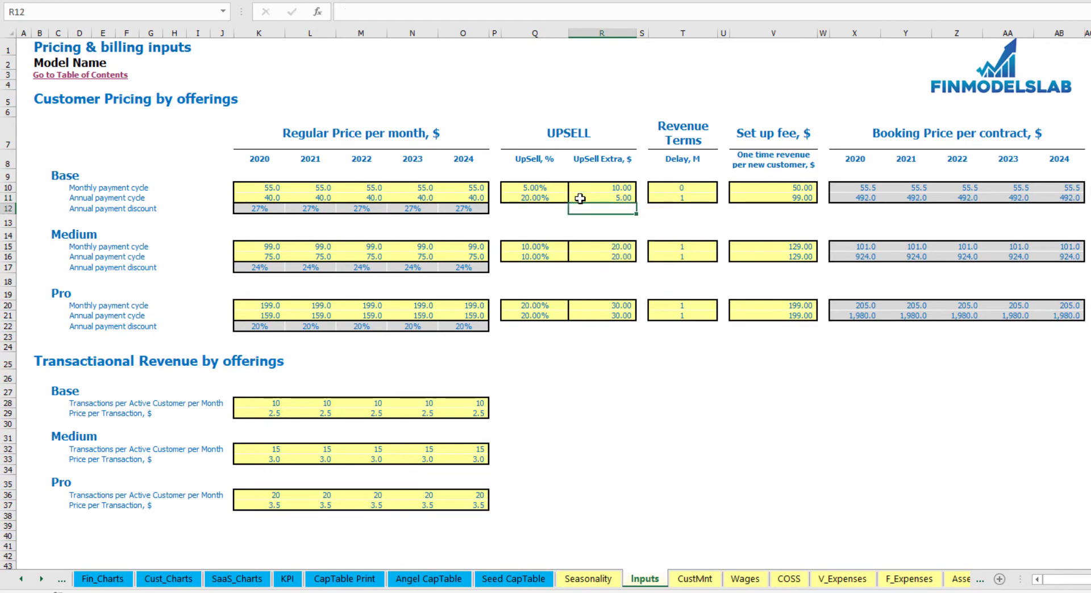
click(852, 199)
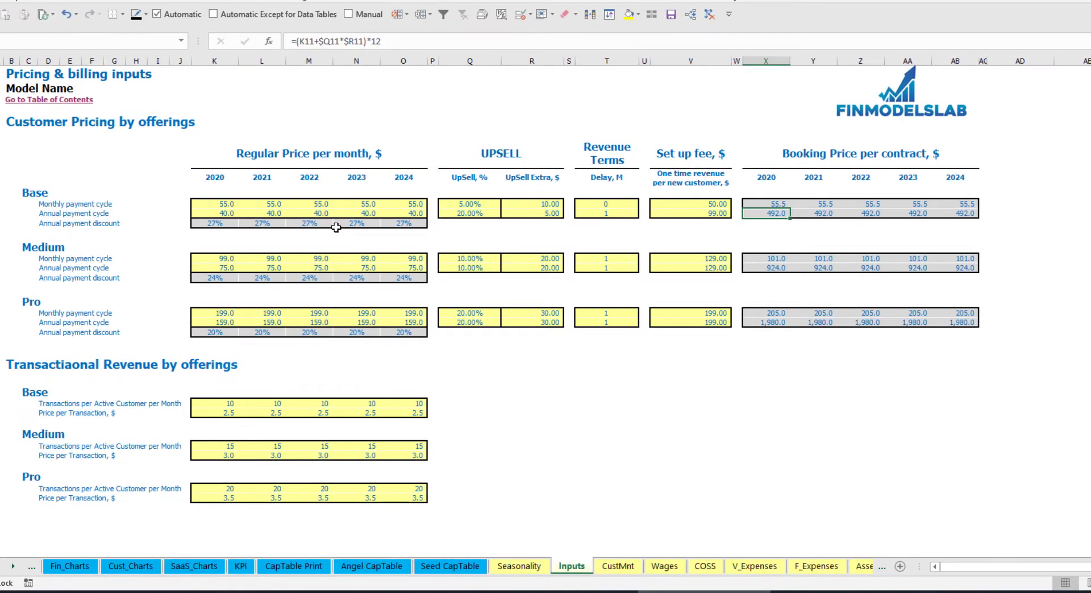
Step: Check the Base annual booking price with a scratch formula =40*12+20%*5*12 beside its row, and clear the cell
click(1041, 212)
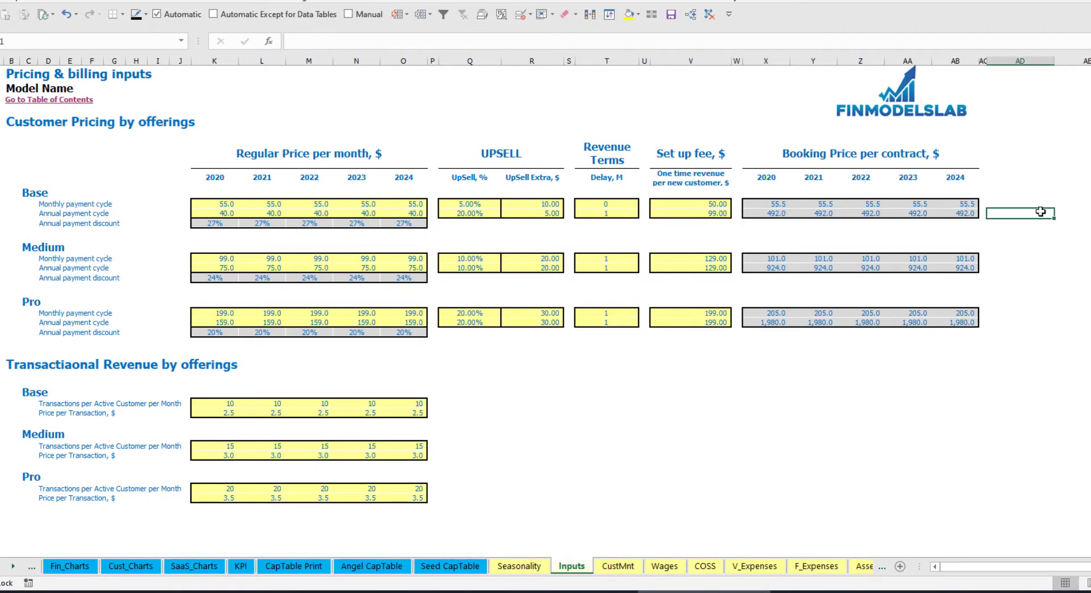
text(=40*12+20%*5*12)
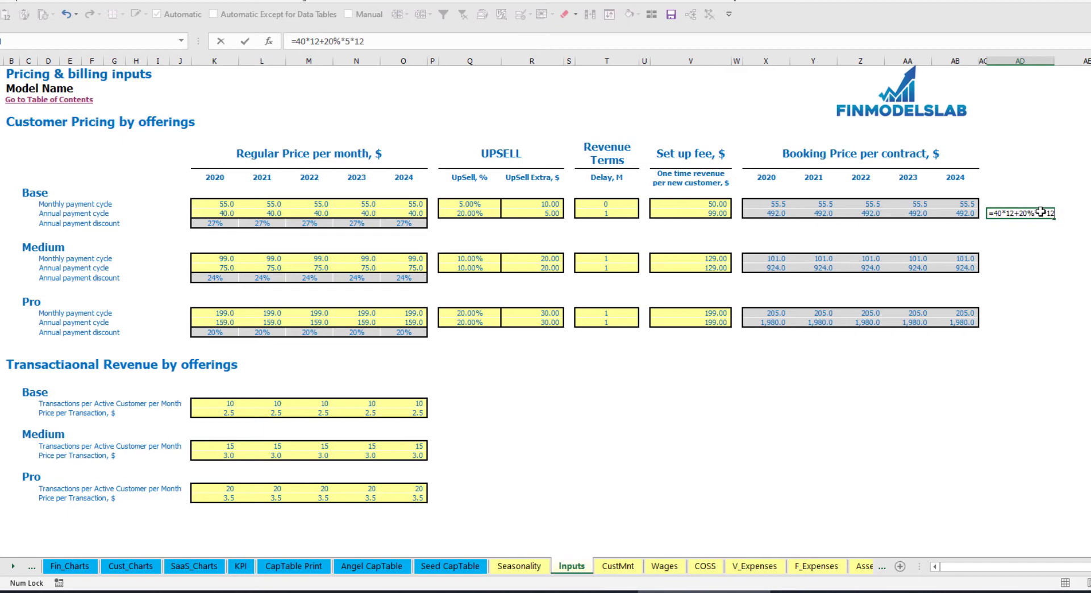
key(Return)
click(1040, 212)
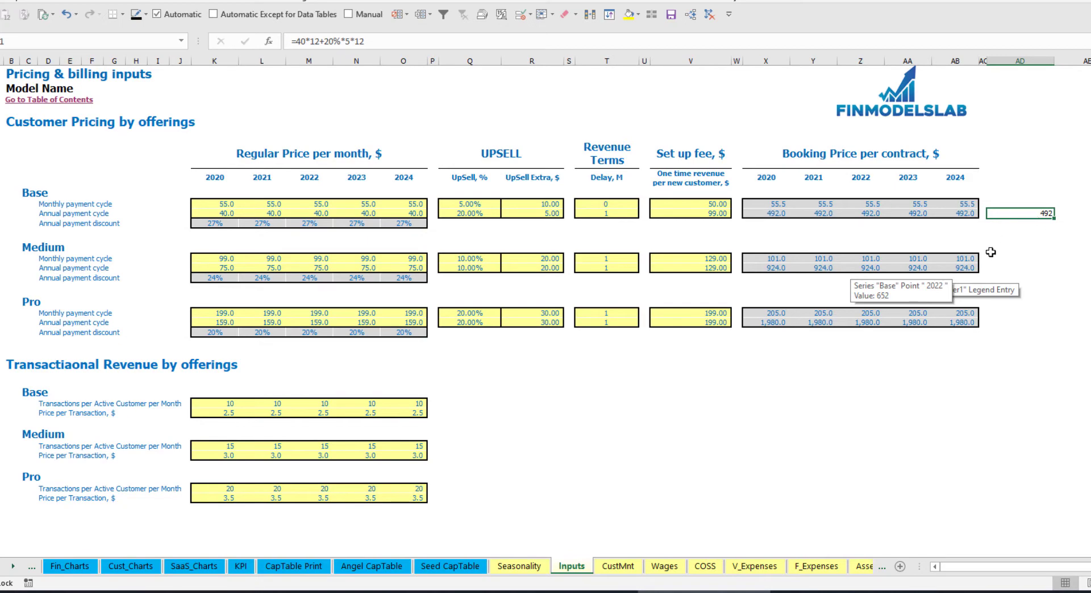
key(Delete)
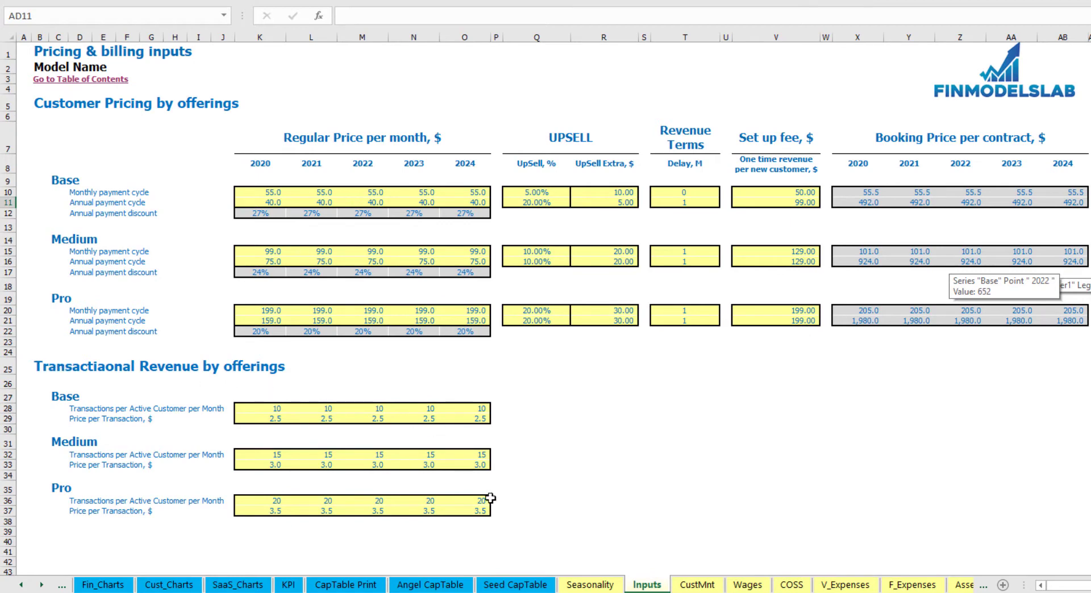
Step: Set the Base transactions per active customer per month to 12, 14, 16, 18 and 20 for 2020 to 2024
click(252, 422)
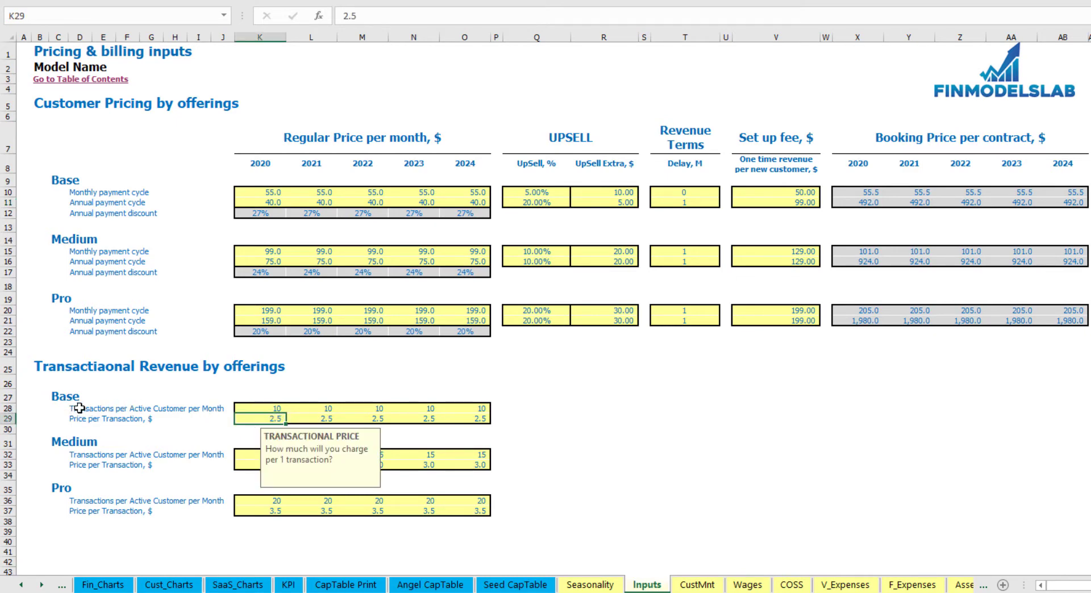
click(266, 406)
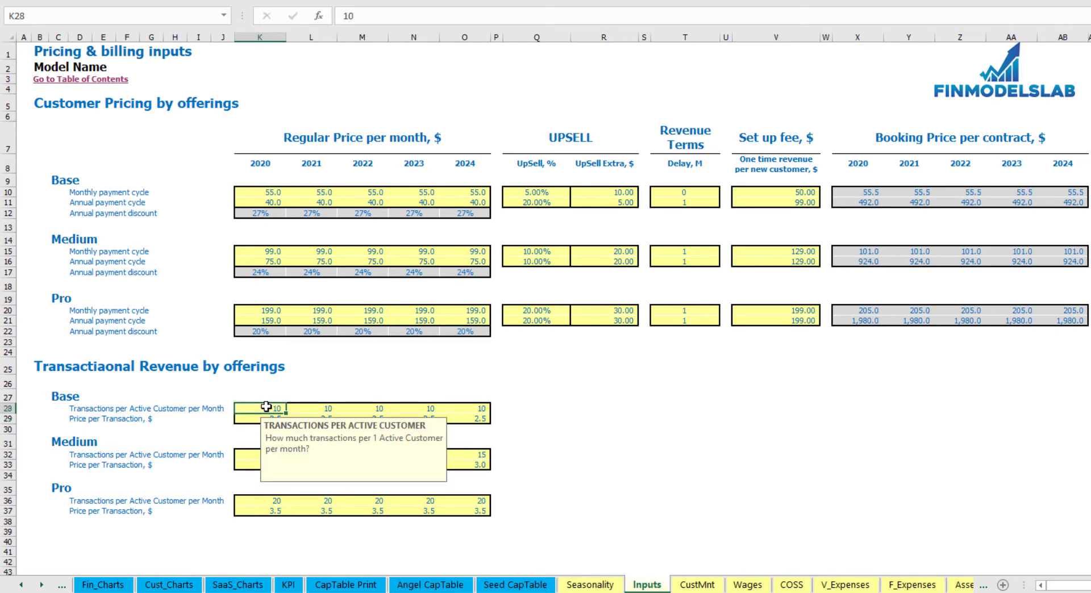
text(12)
key(Tab)
text(14)
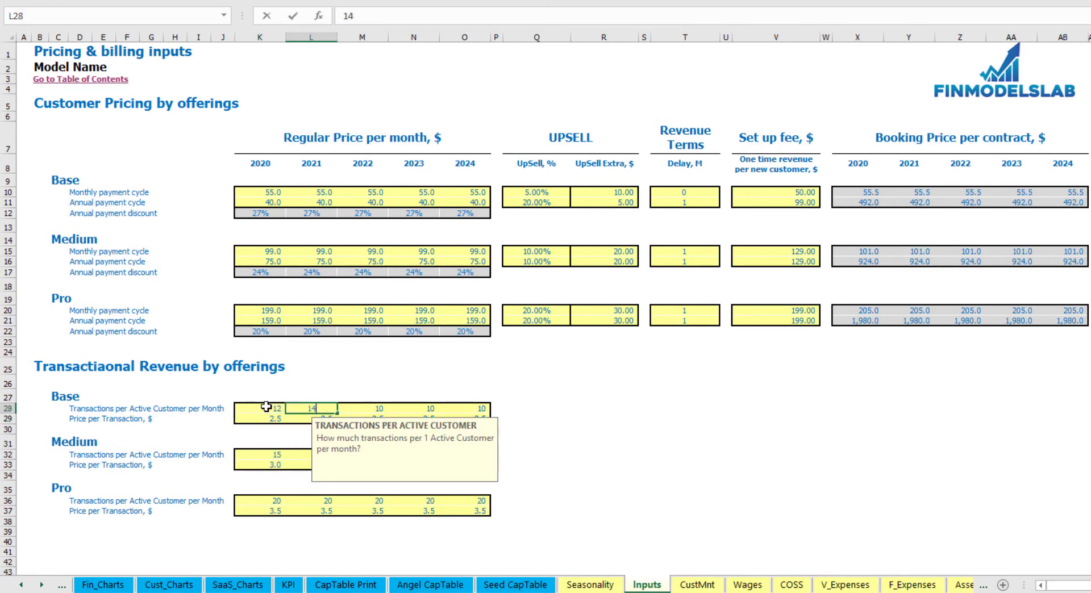
key(Tab)
text(16)
key(Tab)
text(18)
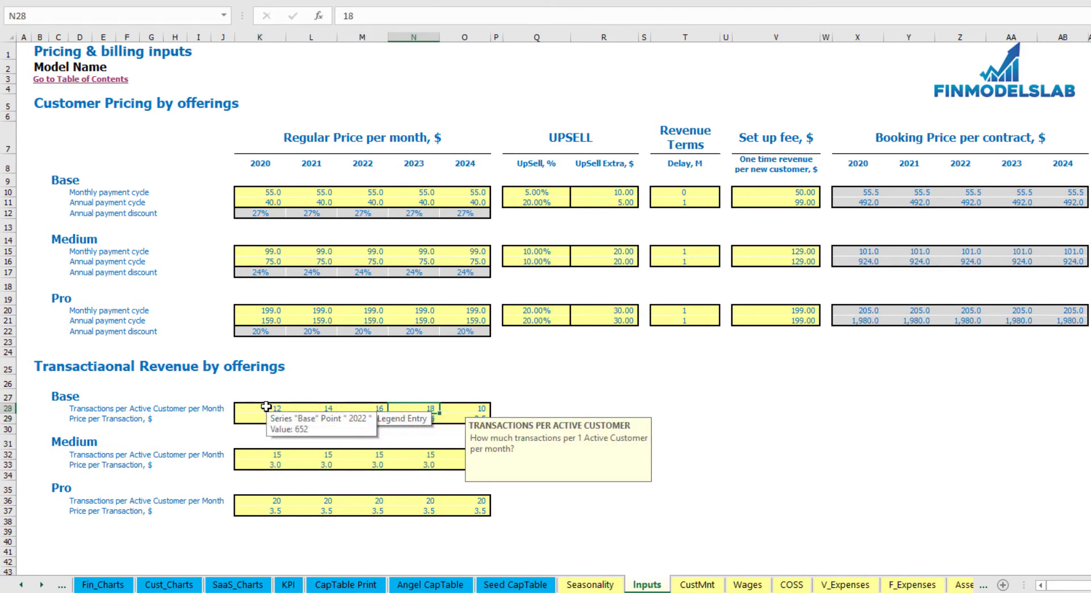
key(Tab)
text(20)
key(Return)
click(596, 384)
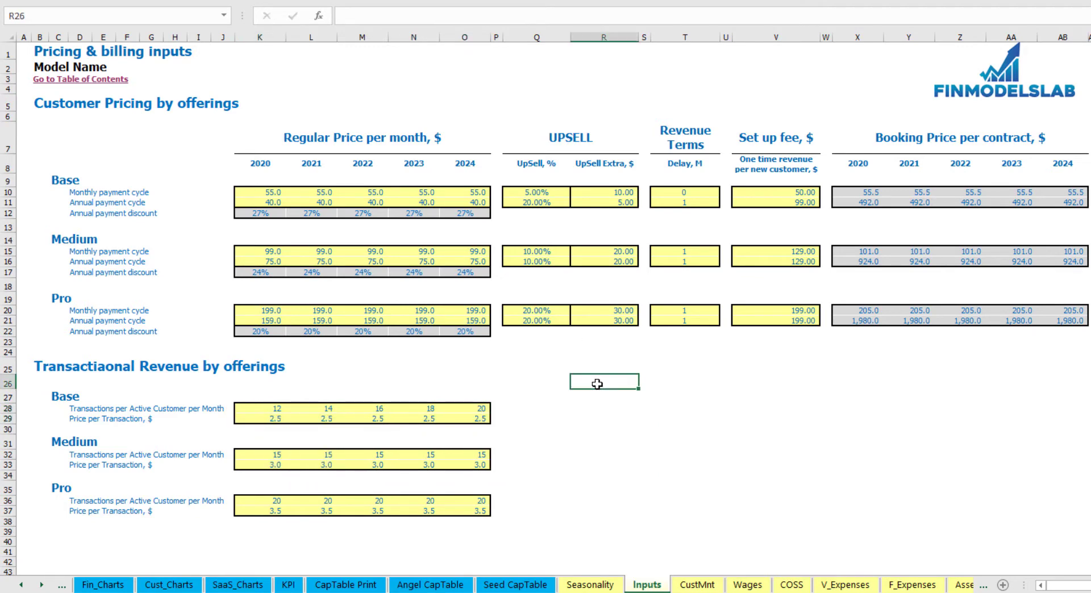
Step: Set the Base price per transaction to 3, 3.5, 4, 4.5 and 5 for 2020 to 2024
click(275, 421)
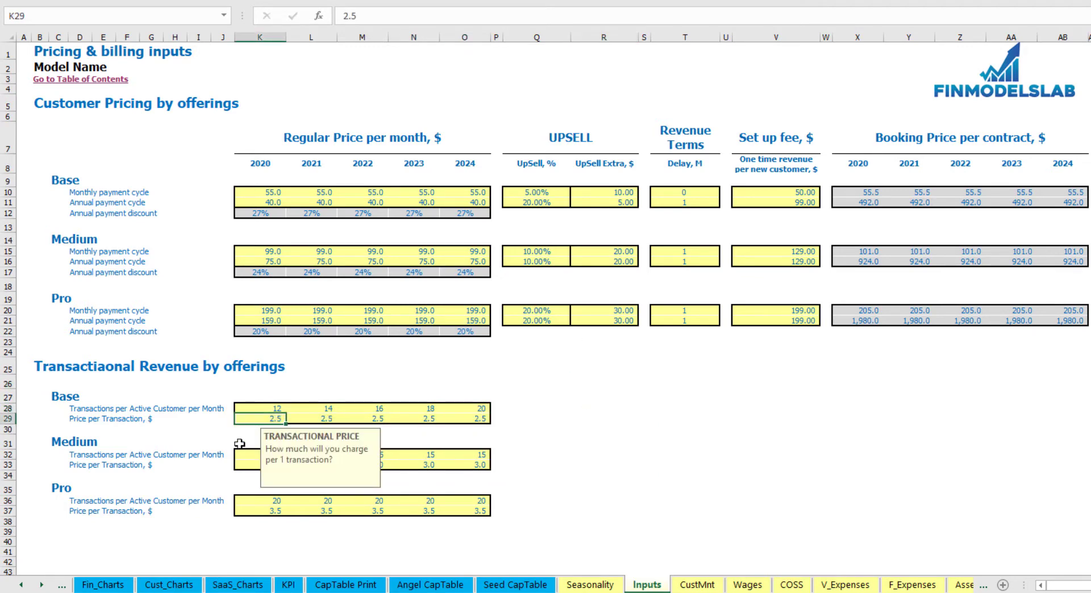
text(3)
key(Tab)
text(3.5)
key(Tab)
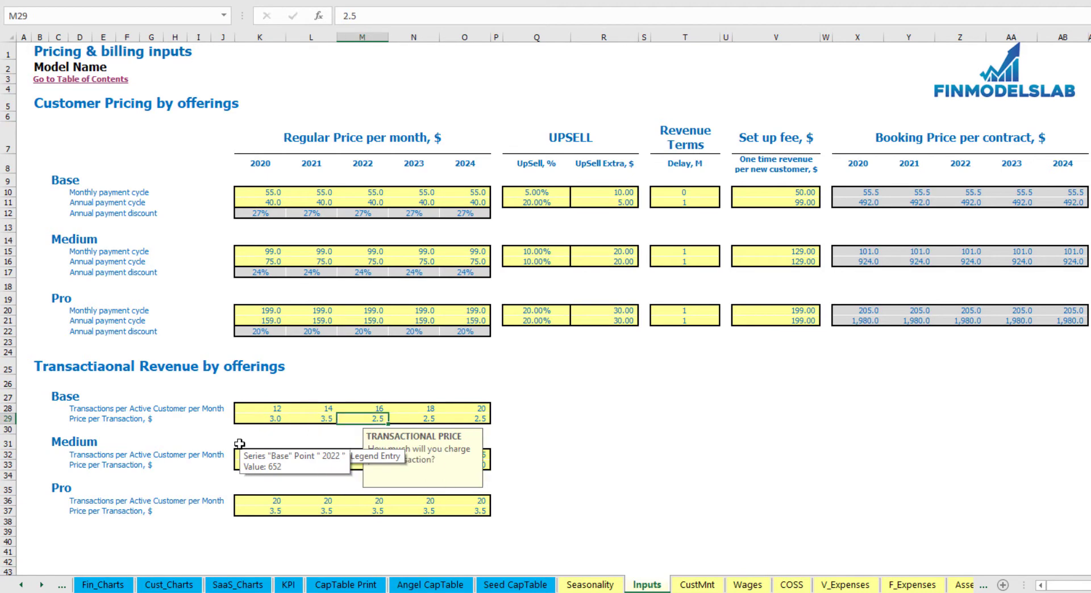
text(4)
key(Tab)
text(4.5)
key(Tab)
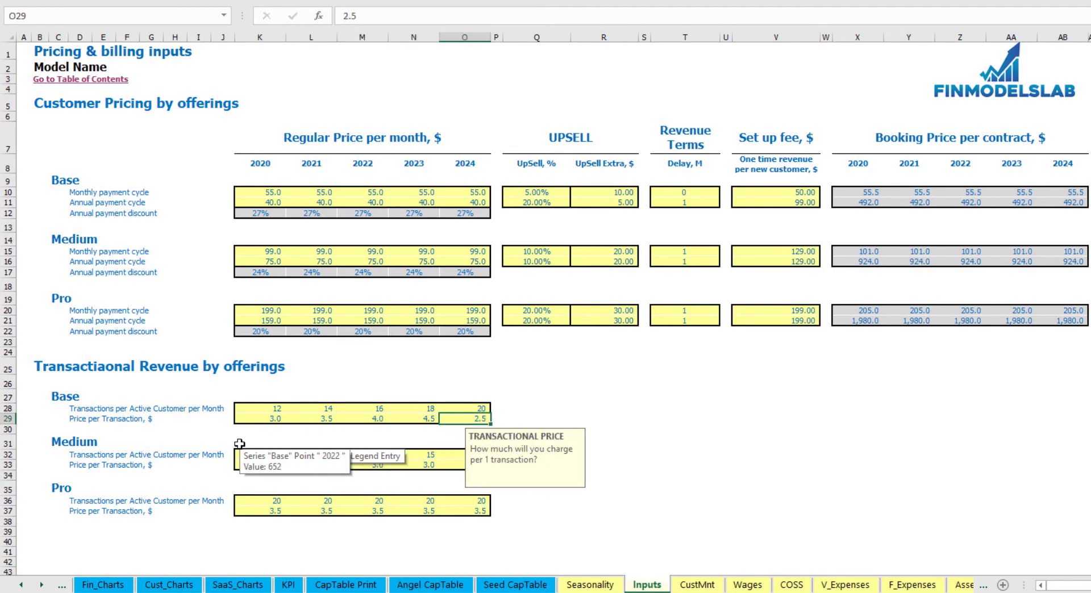
text(5)
key(Return)
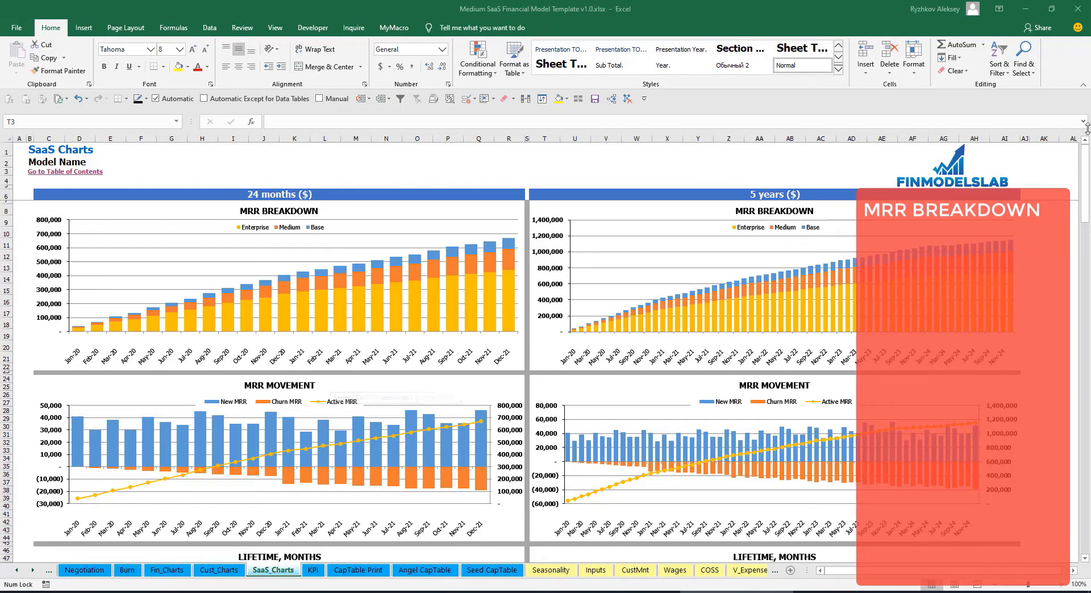
Step: Review the SaaS Charts from MRR breakdown and movement through lifetime value, customer acquisition cost and MRR growth to the LTV to CAC ratio
drag(1084, 171, 1084, 198)
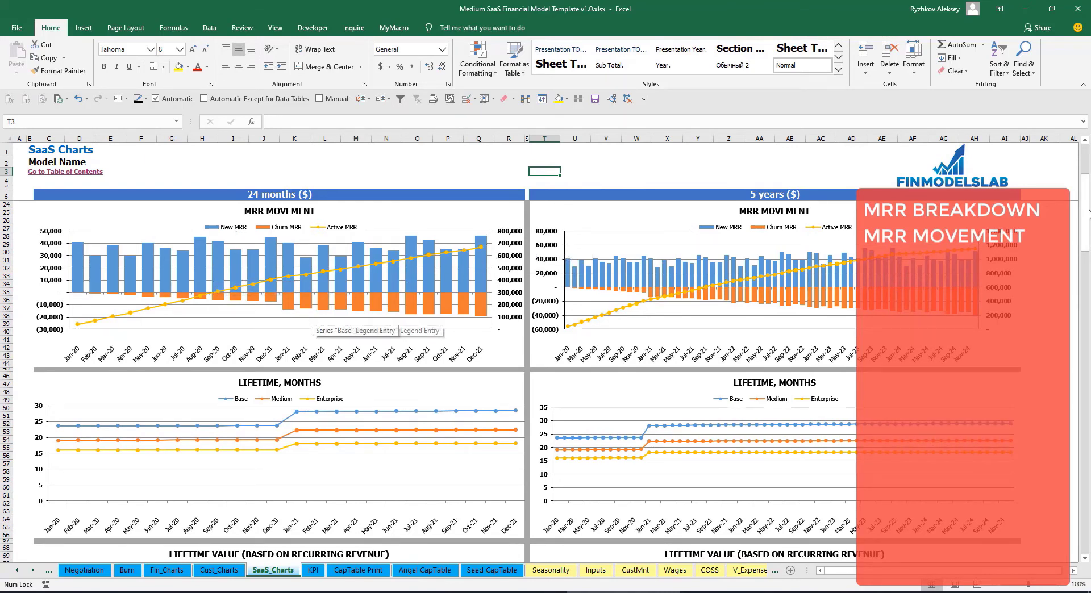
drag(1089, 214, 1084, 245)
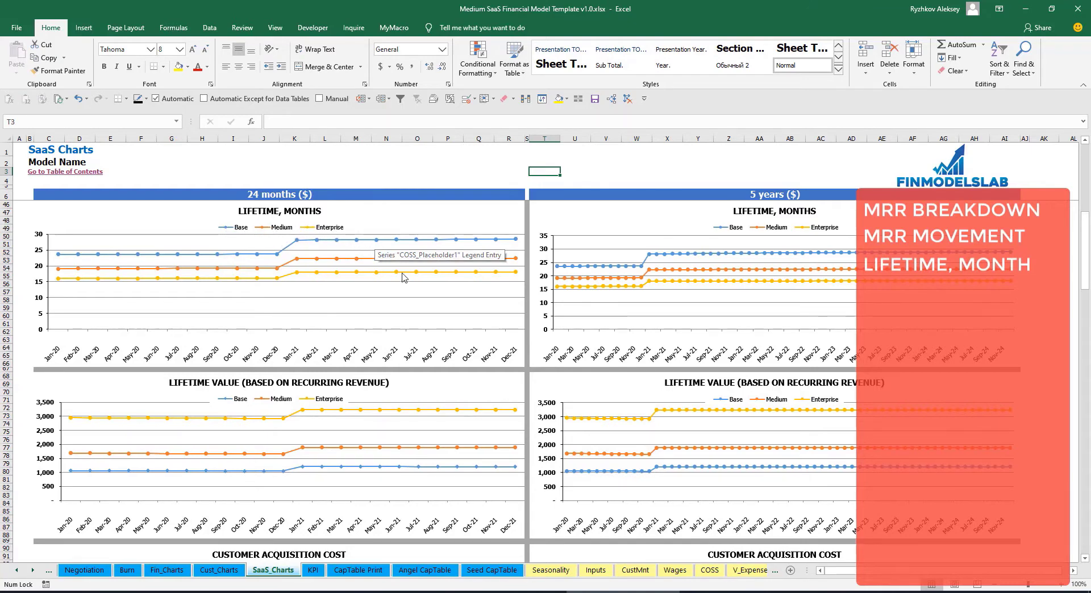
drag(1085, 236, 1088, 273)
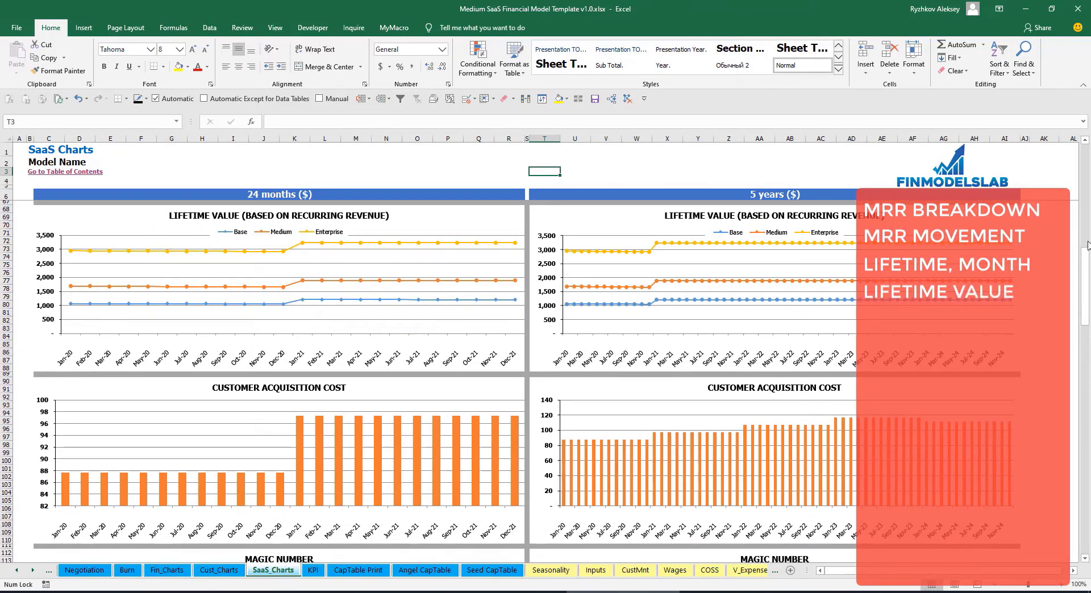
drag(1088, 249, 1087, 304)
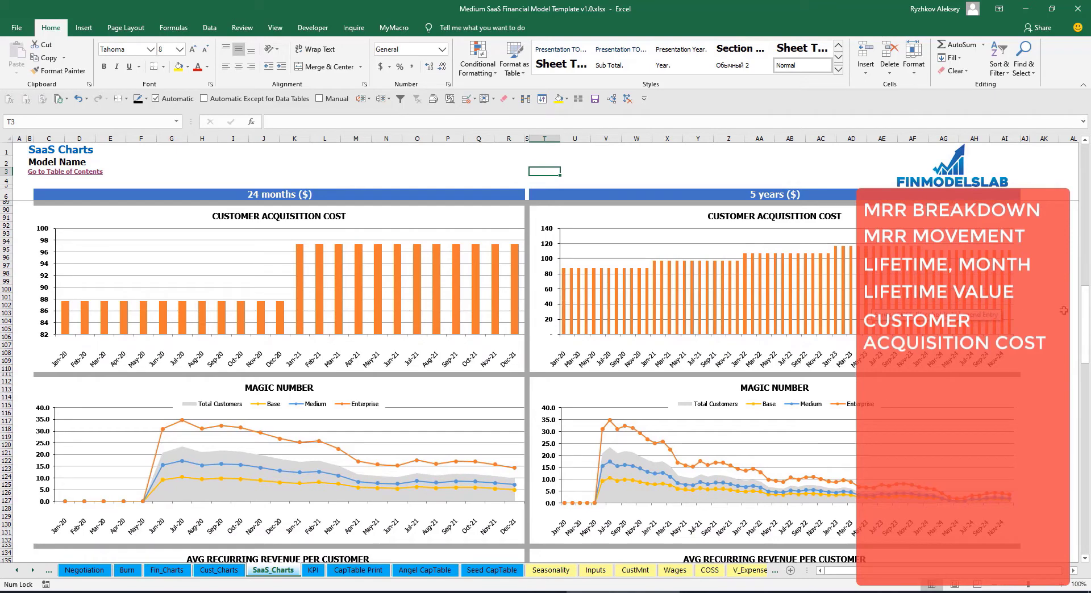
drag(1085, 313, 1071, 363)
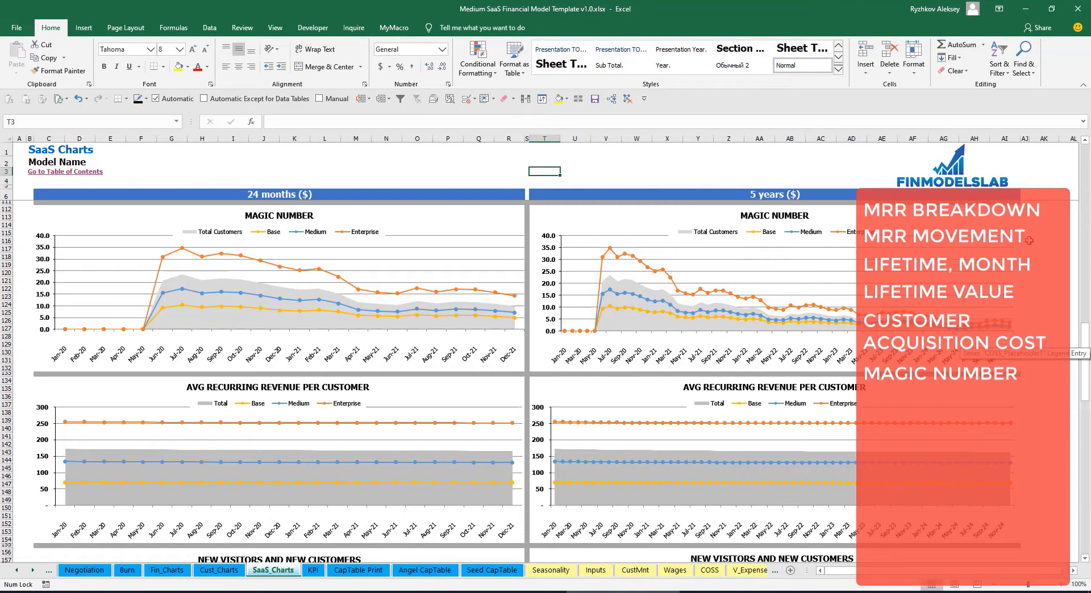
drag(1085, 333, 1087, 374)
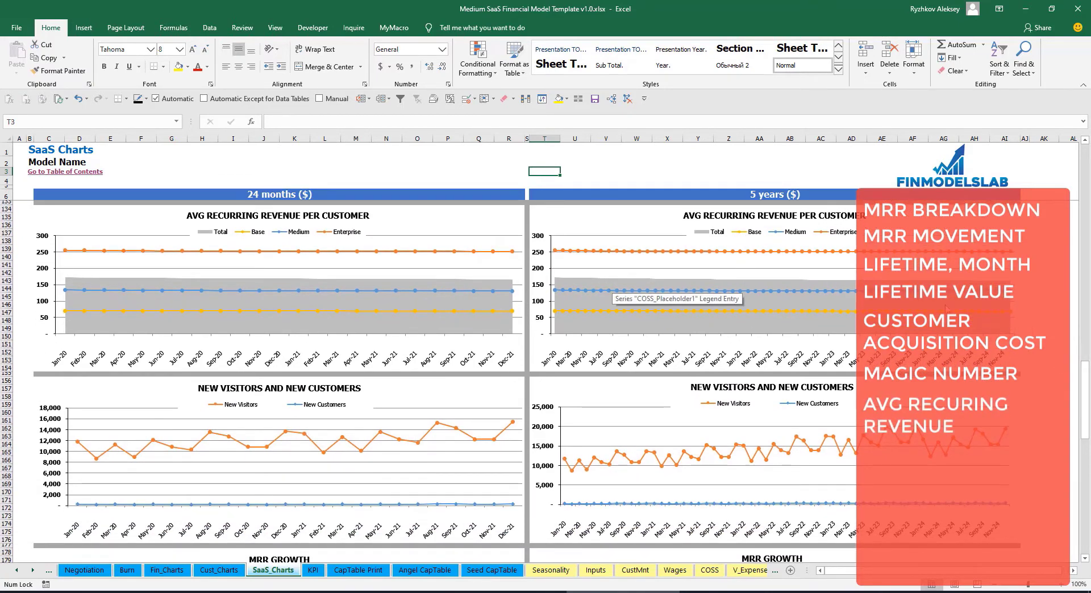
drag(1085, 375, 1083, 411)
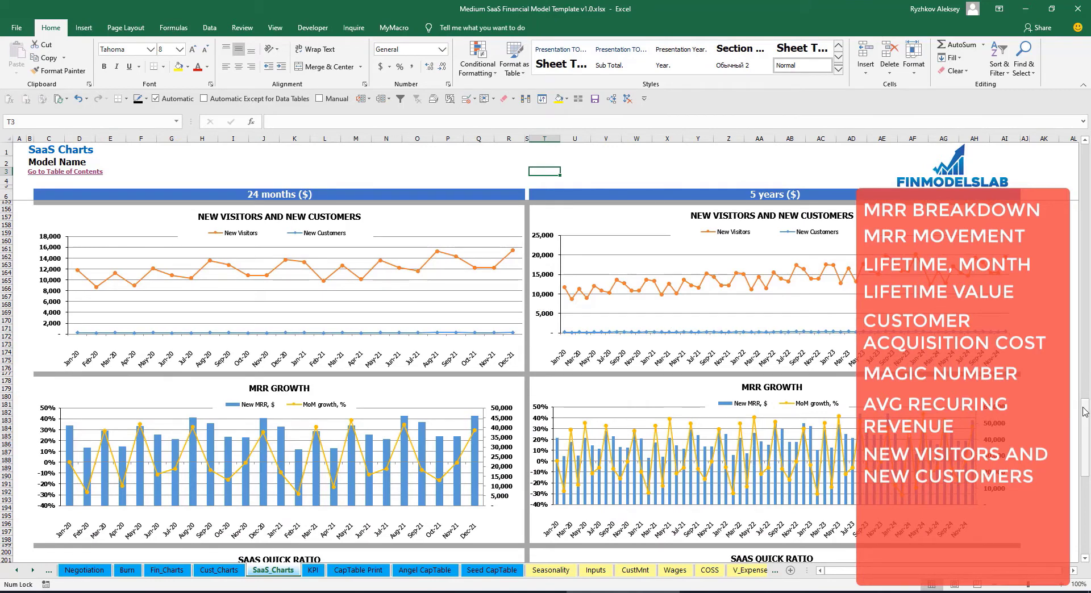
drag(1086, 411, 1087, 449)
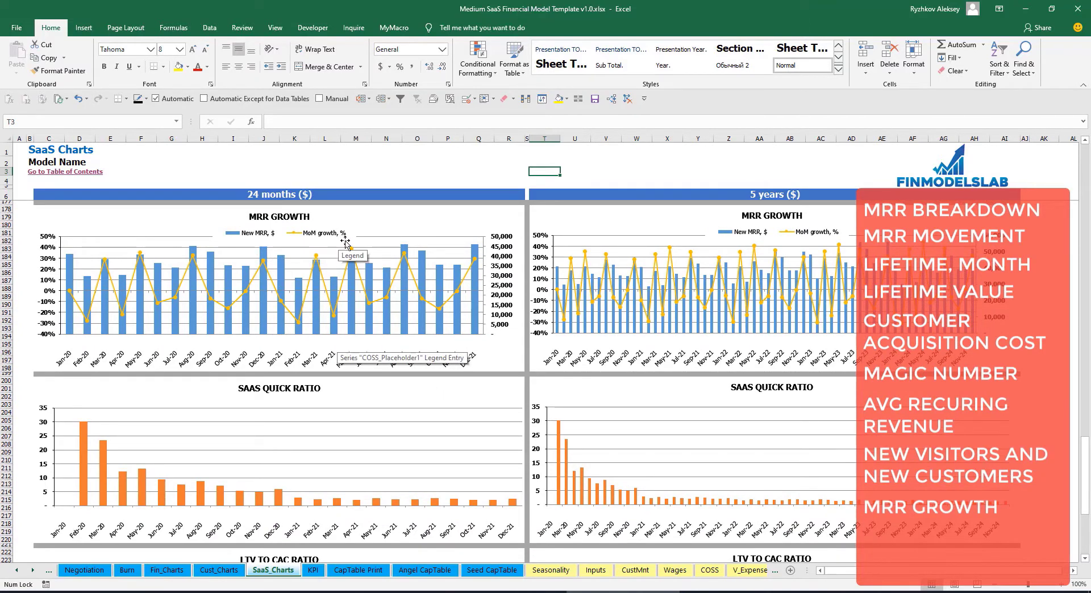
drag(1085, 459, 1078, 483)
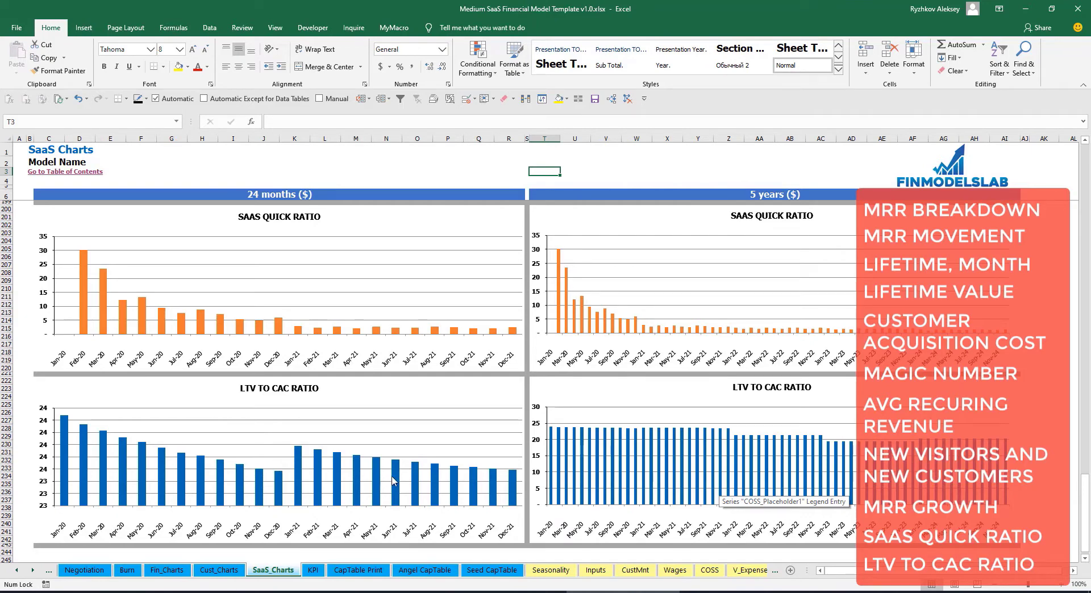
click(1064, 430)
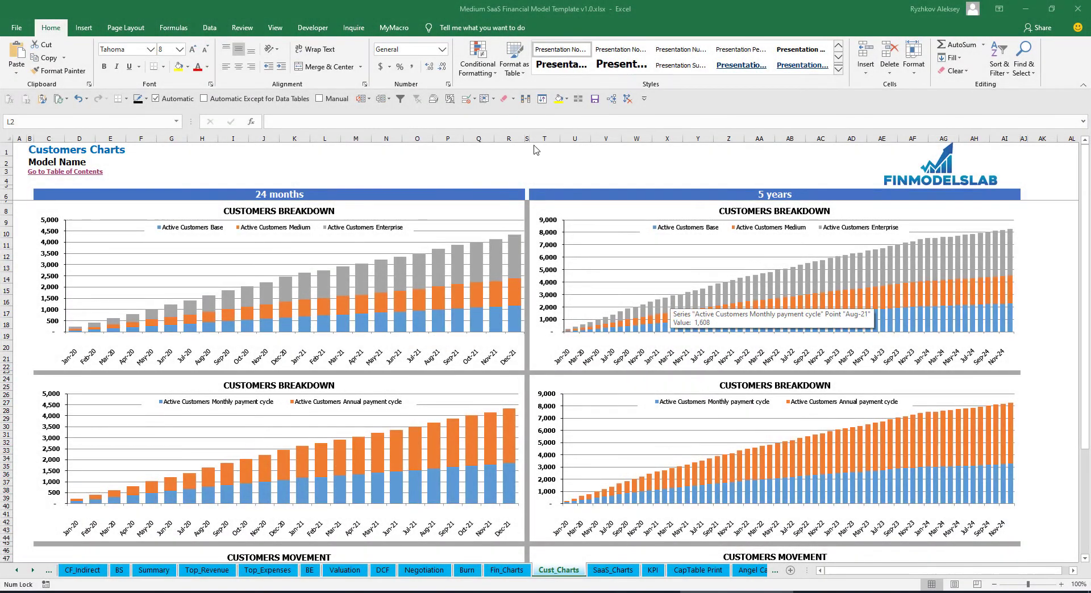
Step: Review the Customers Charts for 24 months and 5 years, starting with the customers breakdown
click(542, 161)
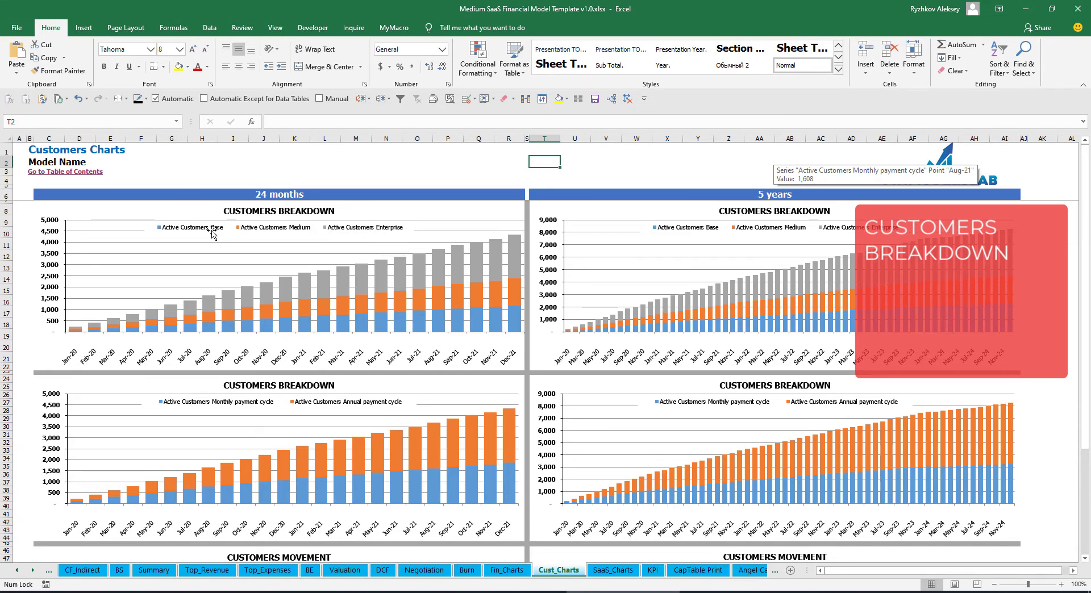
drag(1089, 250, 1090, 344)
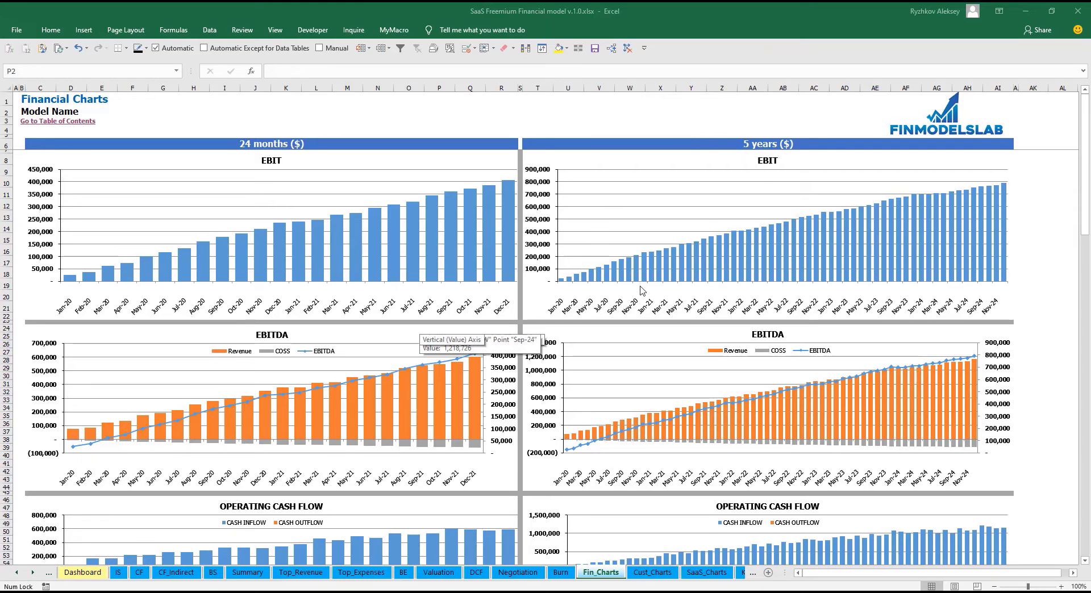
Step: Review the Financial Charts from EBIT and EBITDA through cash balance, productivity KPIs and revenue breakdown to monthly costs by P&L category
double_click(757, 114)
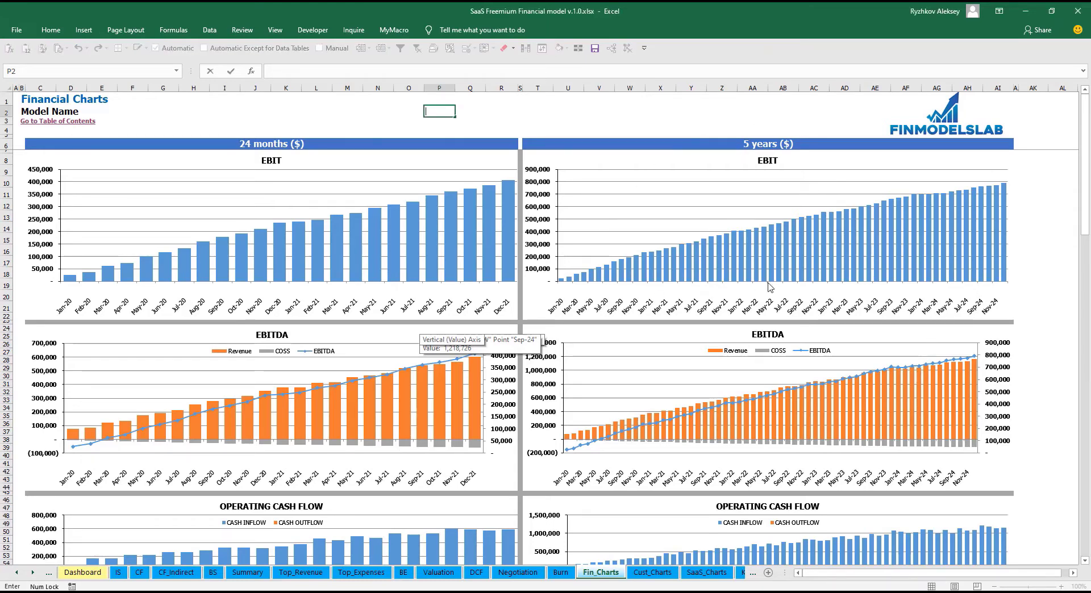
click(1033, 273)
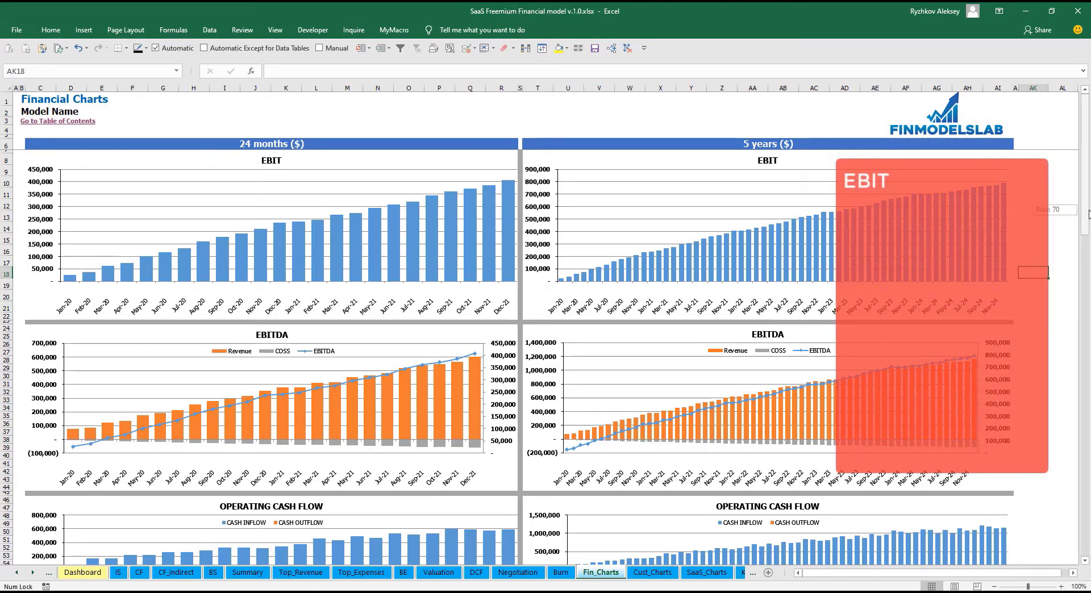
drag(1088, 214, 1089, 257)
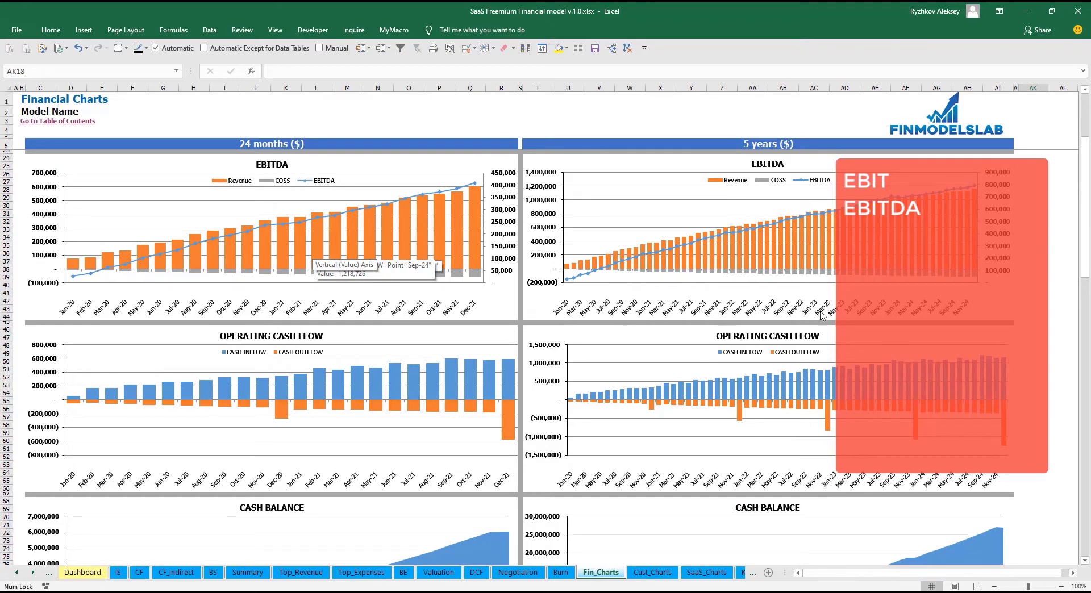
drag(1075, 241, 1070, 285)
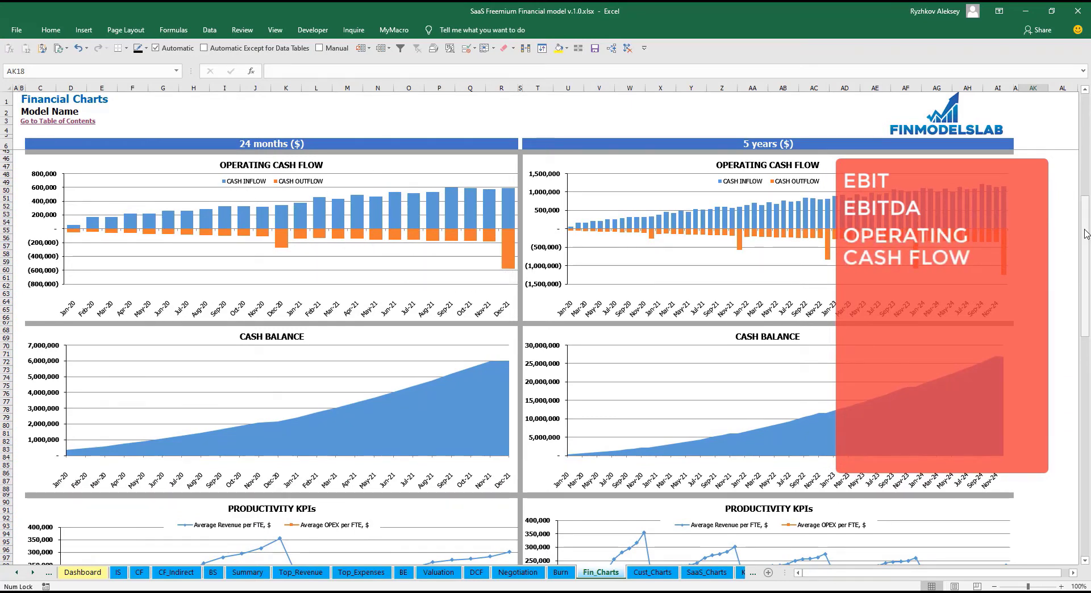
drag(1084, 236, 1085, 293)
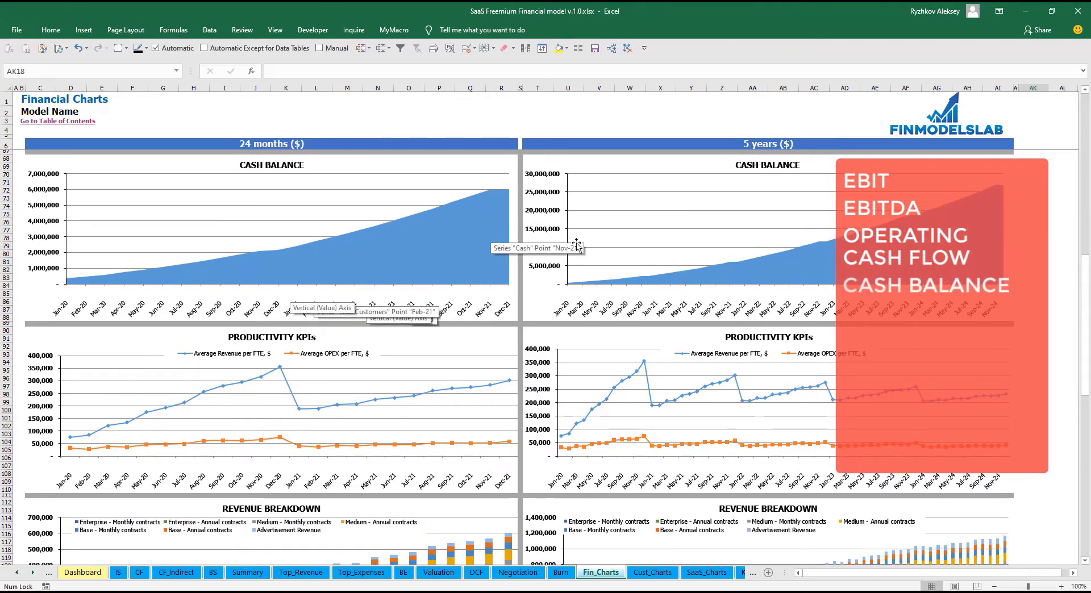
drag(1087, 271, 1086, 270)
scroll(725, 282, down, 8)
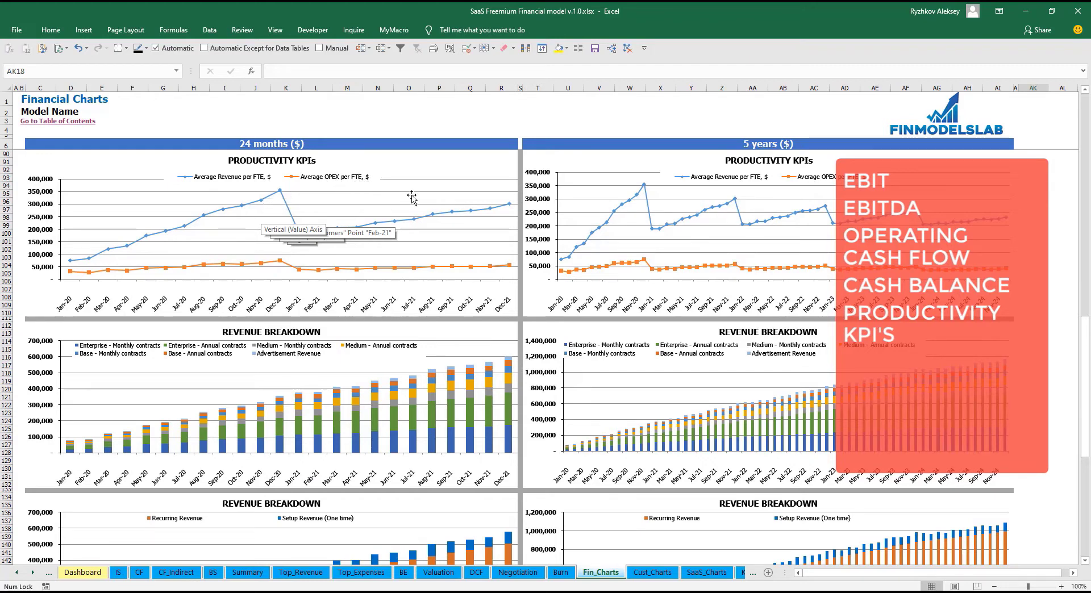
click(661, 121)
drag(1085, 386, 1085, 444)
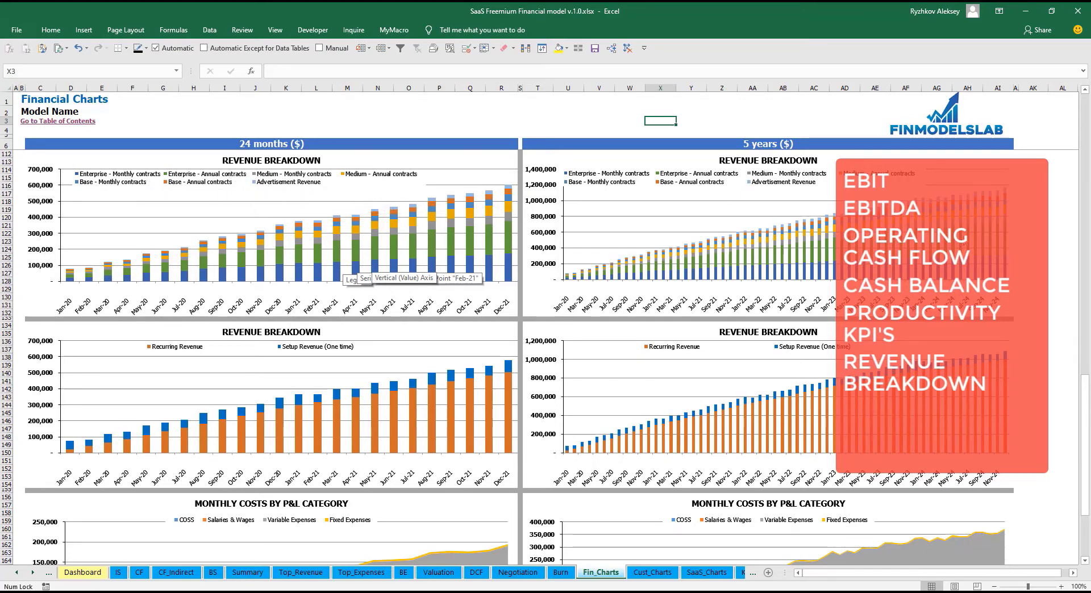
drag(1085, 398, 1086, 431)
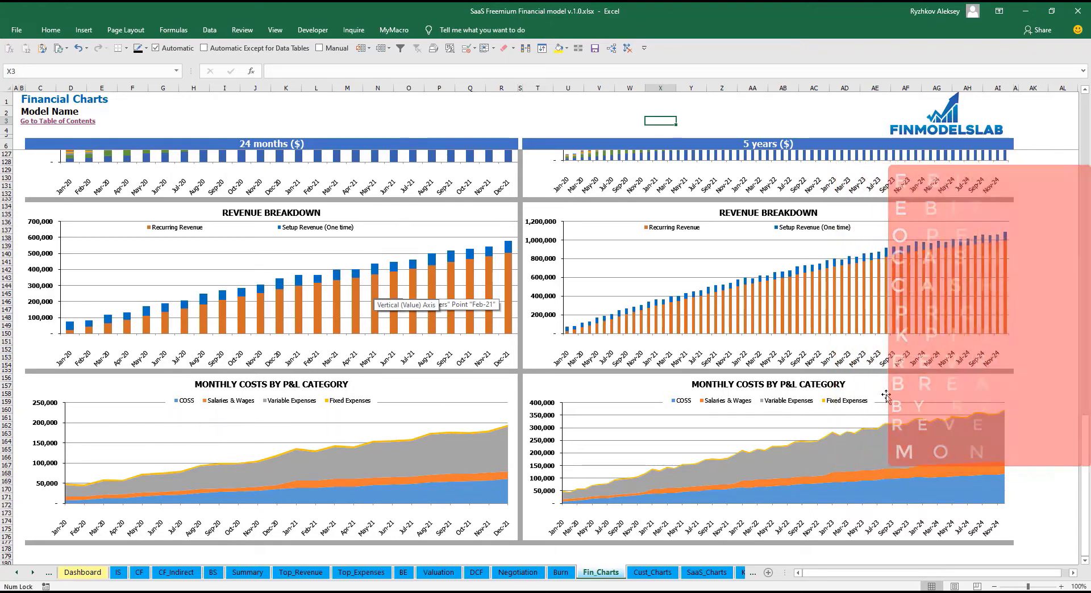
click(1066, 325)
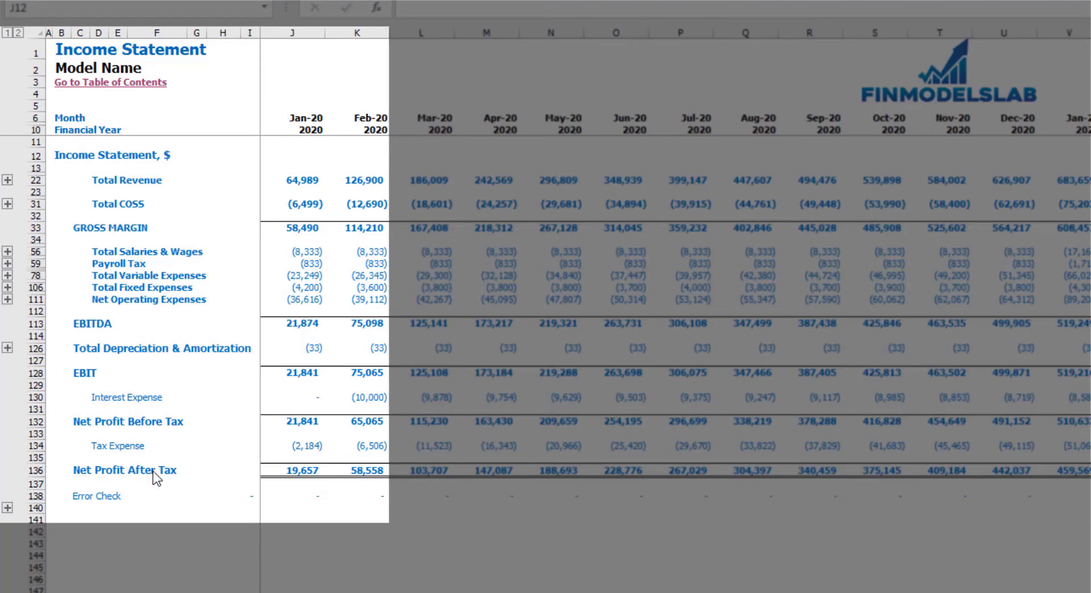
Step: Expand the fixed and variable expense groups of the Income Statement, examine their lines and collapse the variable expenses again
click(11, 289)
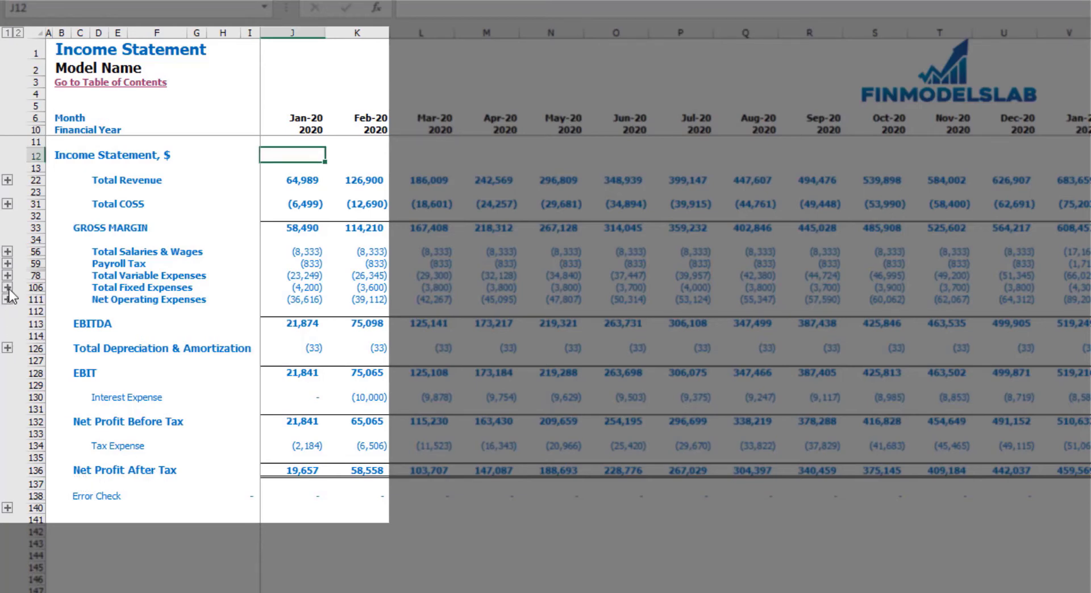
click(7, 288)
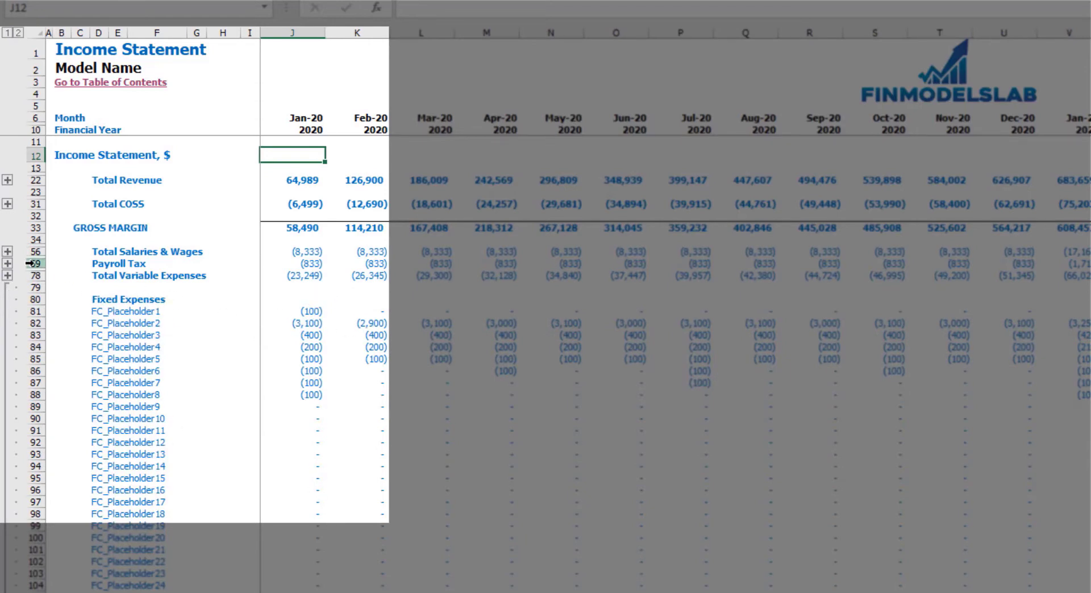
click(7, 275)
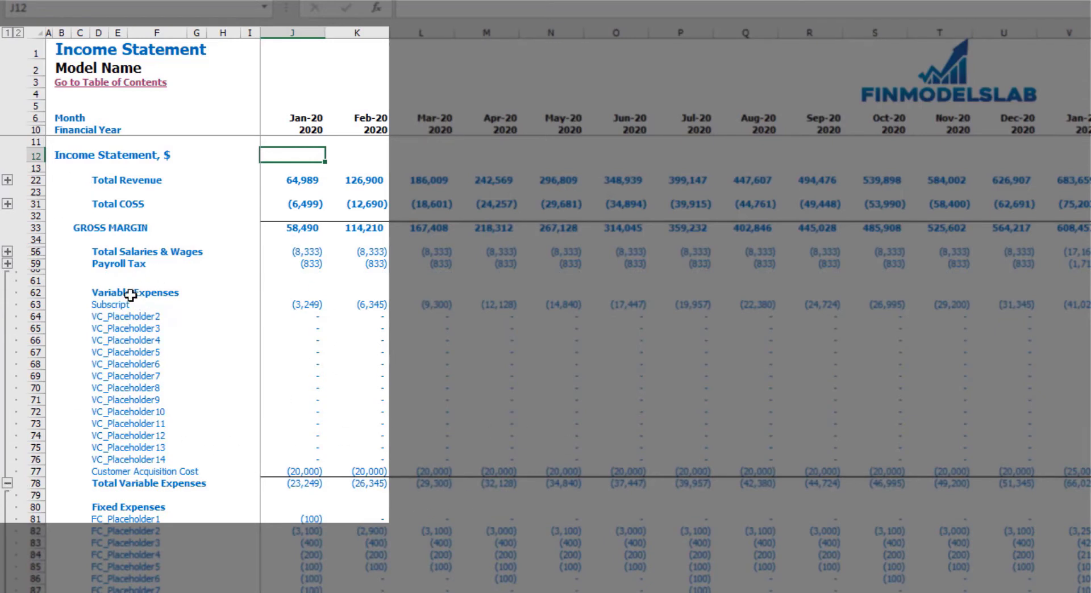
click(8, 483)
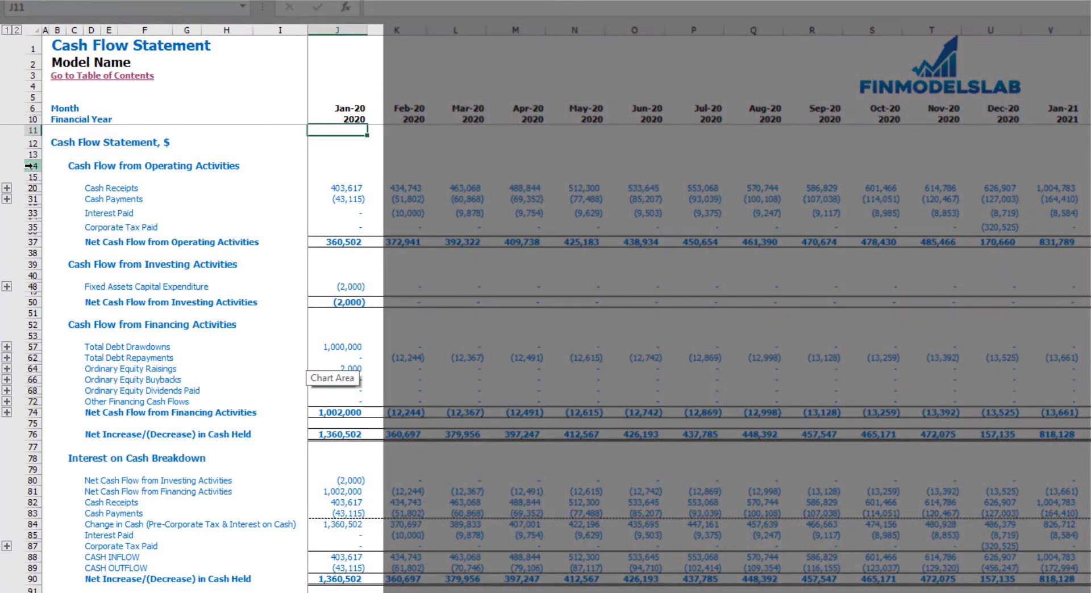
Step: Examine the operating, financing and investing activity sections of the Cash Flow Statement
click(29, 166)
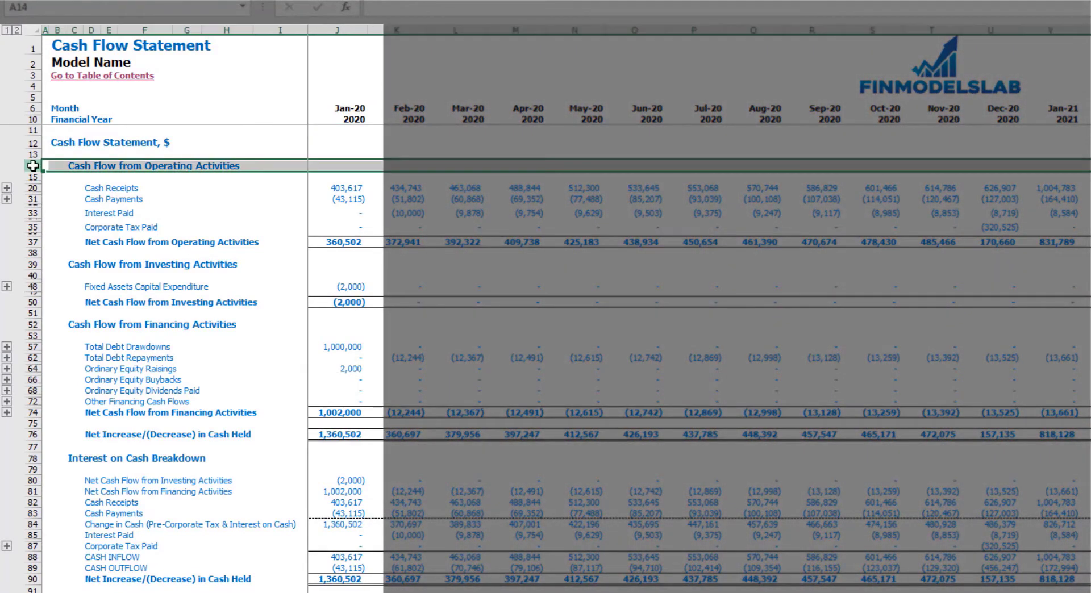
click(36, 324)
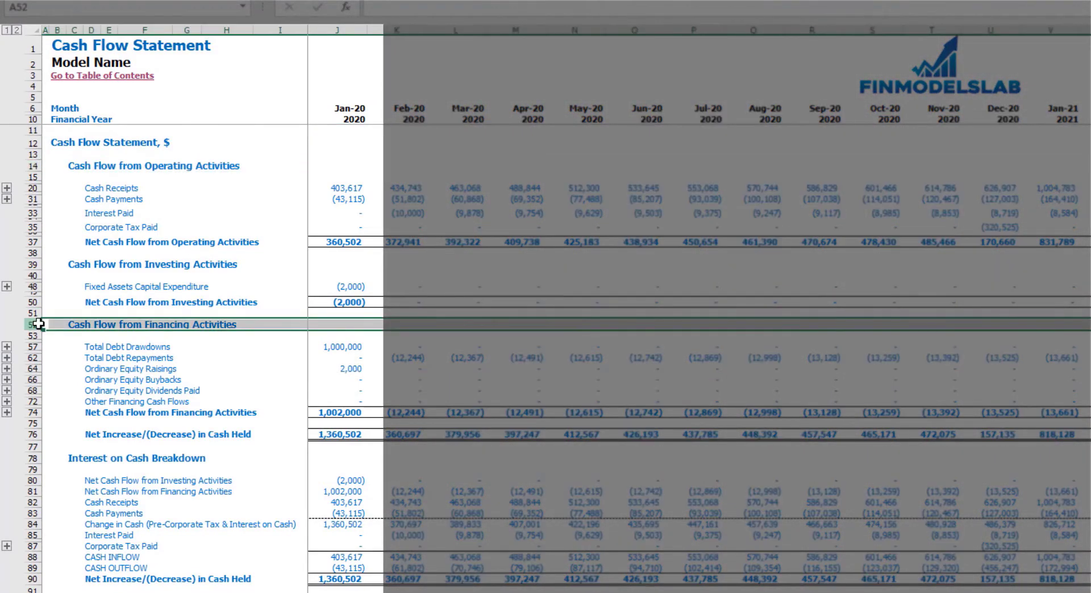
click(32, 264)
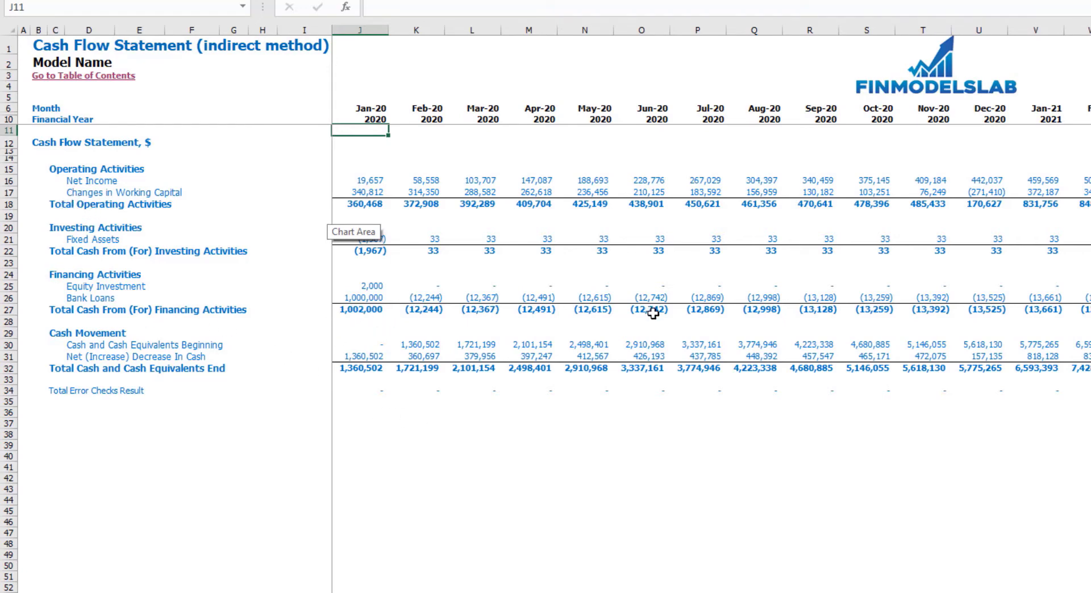
Step: Review the indirect-method Cash Flow Statement and the Balance Sheet down to Total Equity and the error checks
click(418, 425)
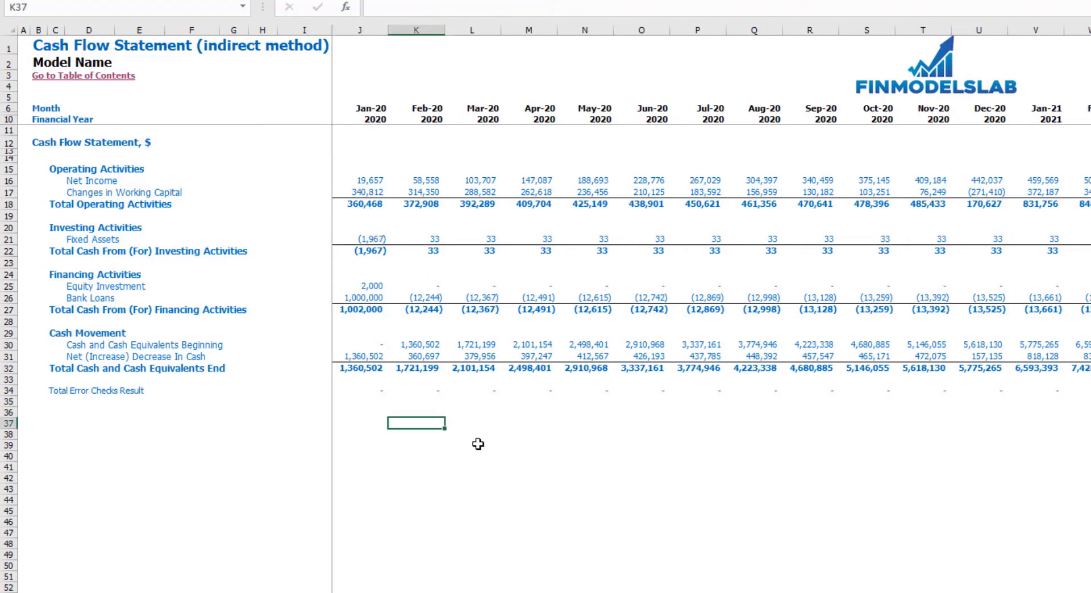
key(ctrl+Page_Down)
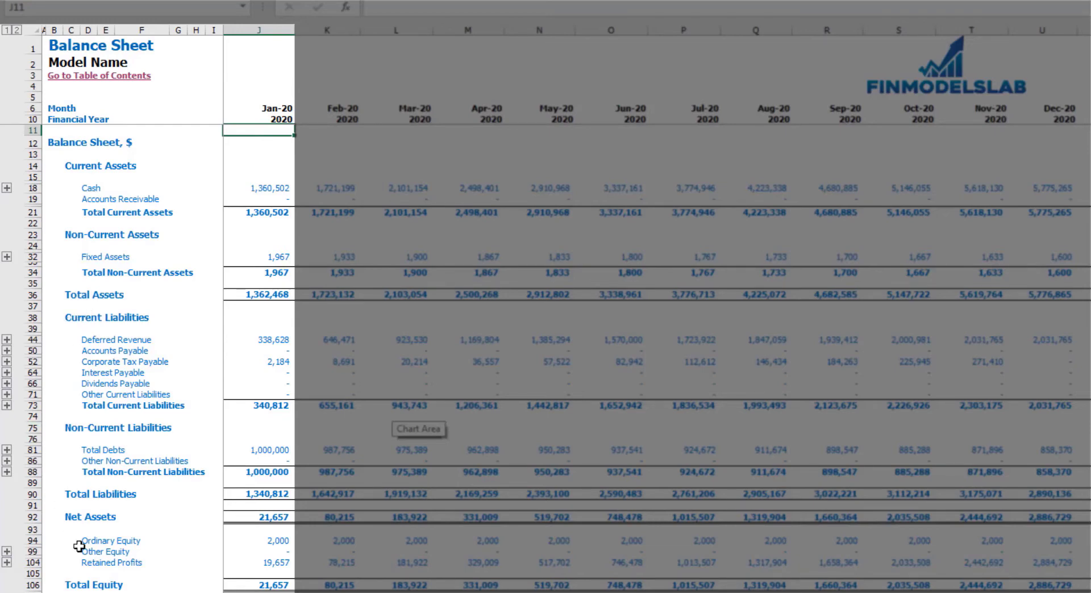
scroll(34, 478, down, 3)
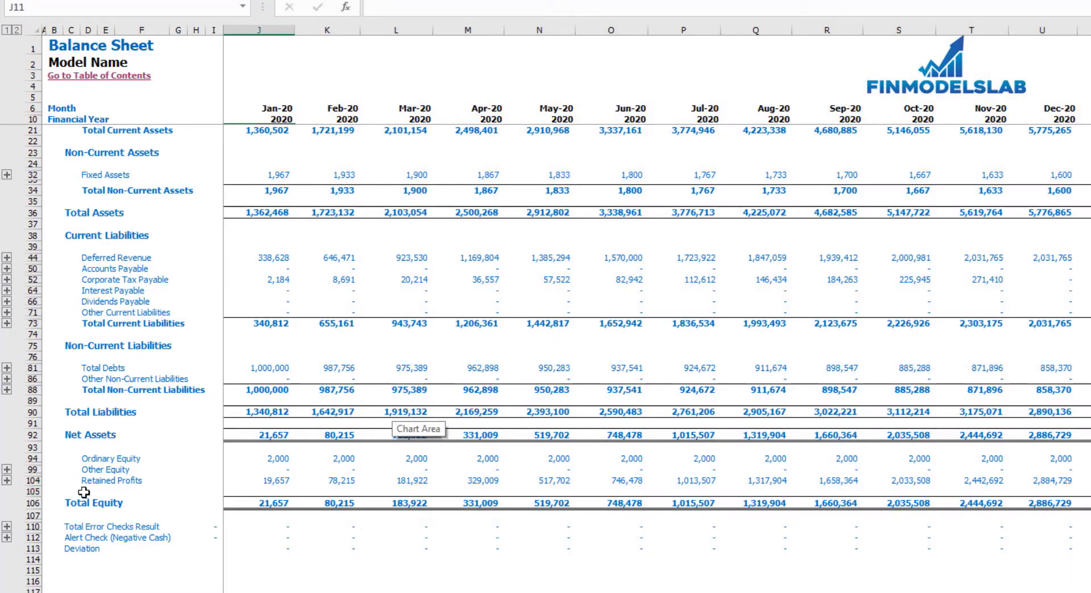
Step: Open the Financial Statements Summary and examine the five-year income statement columns for 2020 to 2024
click(540, 592)
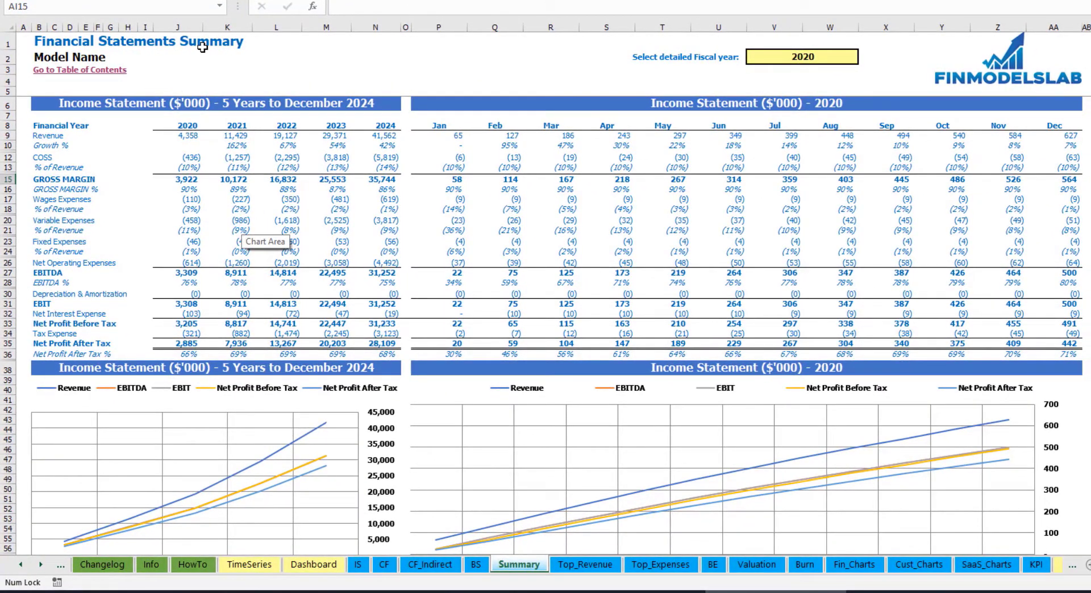
drag(186, 26, 372, 28)
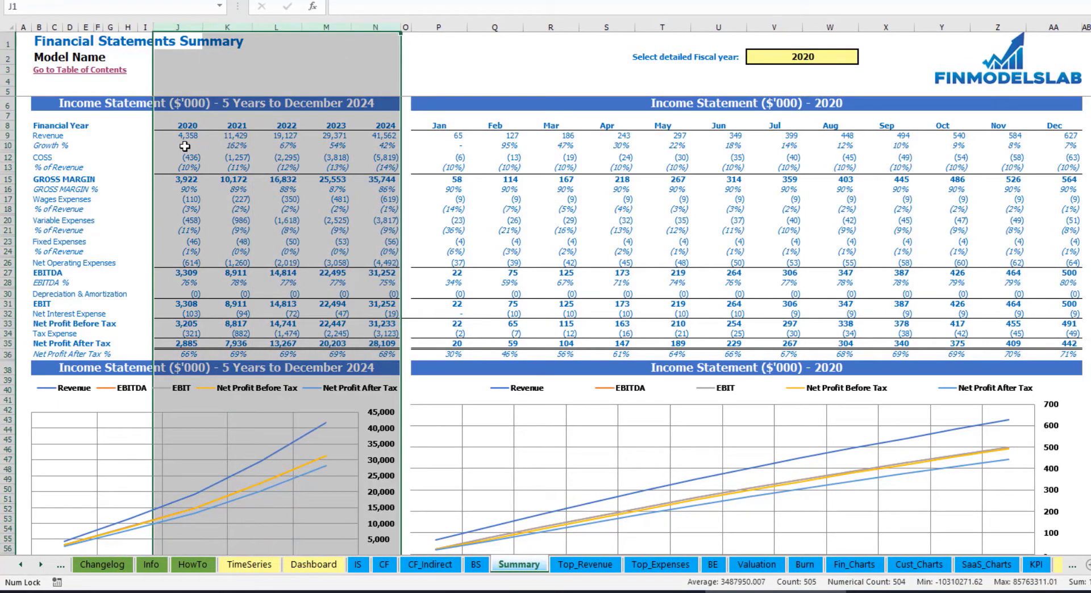
click(439, 71)
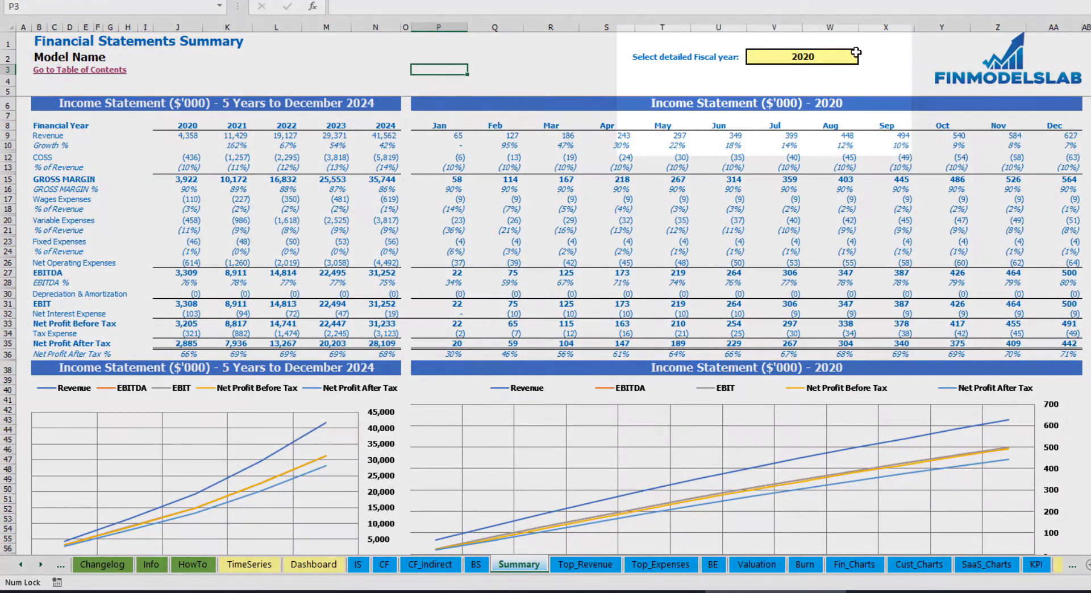
Step: Set the summary's detailed fiscal year to 2021 and examine the monthly columns from January to December
click(853, 54)
click(865, 58)
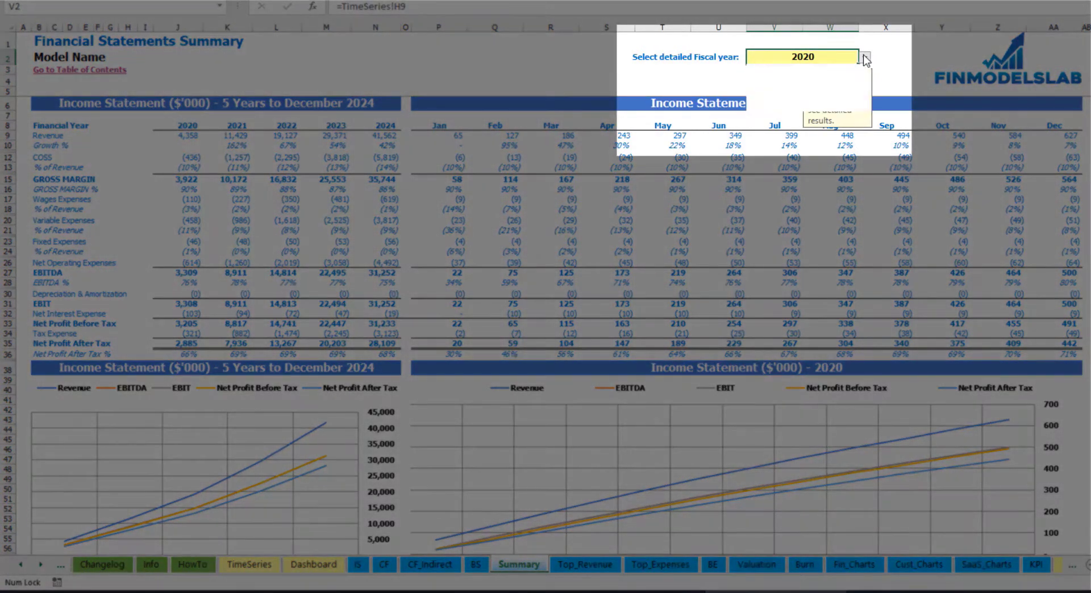
click(833, 79)
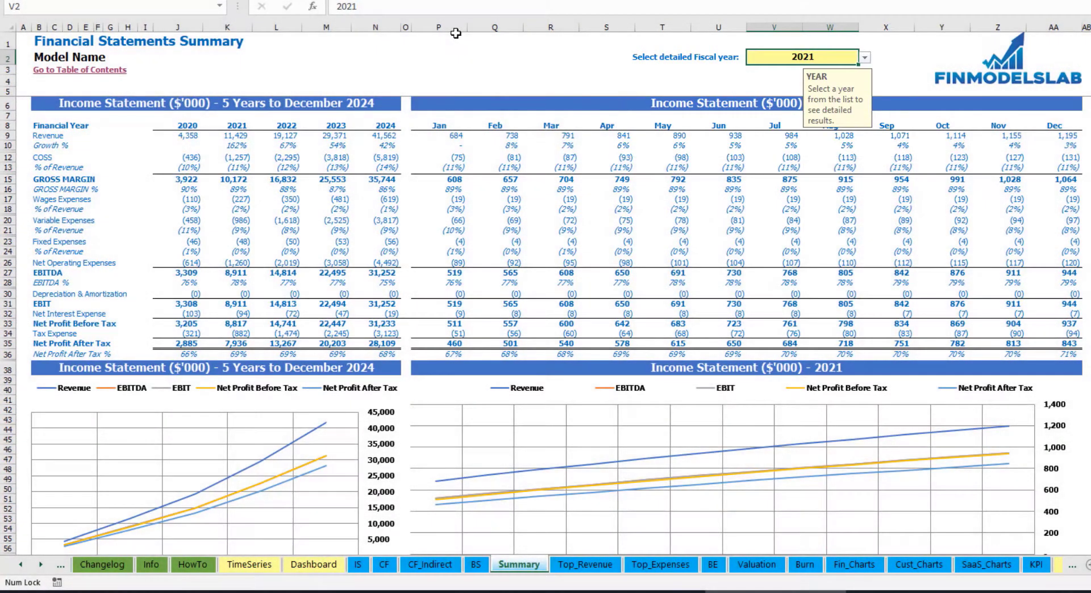
drag(450, 27, 1045, 46)
click(447, 57)
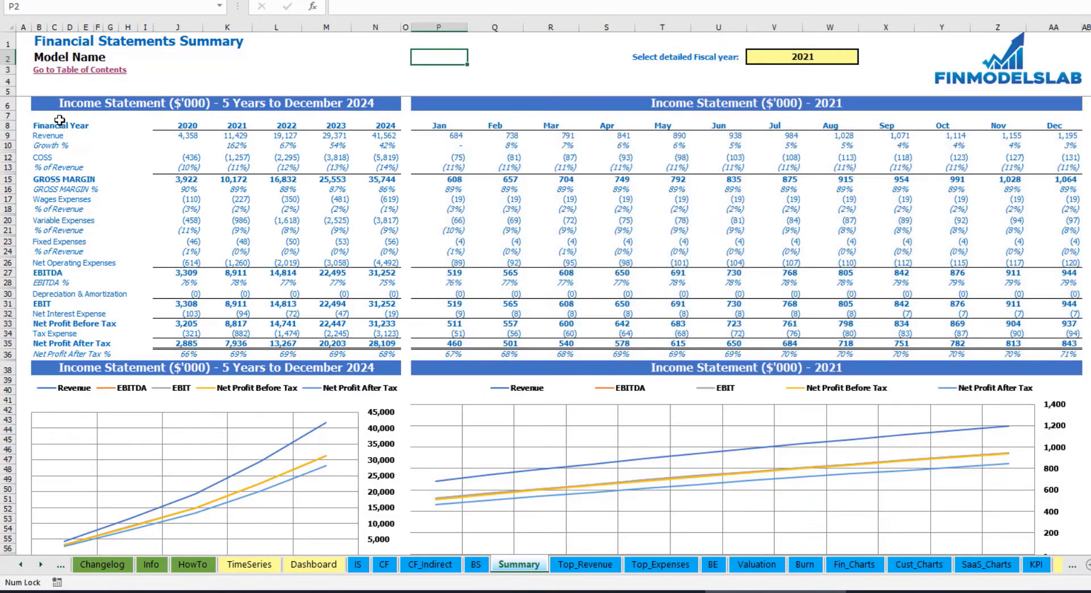
Step: Review the rest of the summary, from the income statement charts through the balance sheet to the cash flow statement
scroll(81, 249, down, 3)
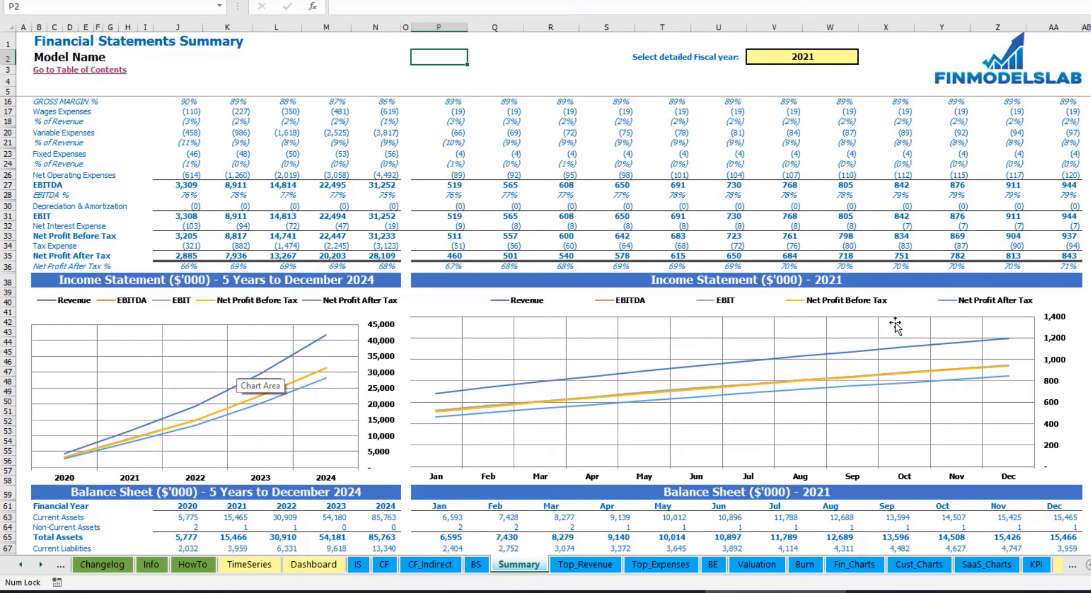
scroll(814, 330, down, 6)
scroll(814, 329, down, 10)
scroll(816, 318, up, 4)
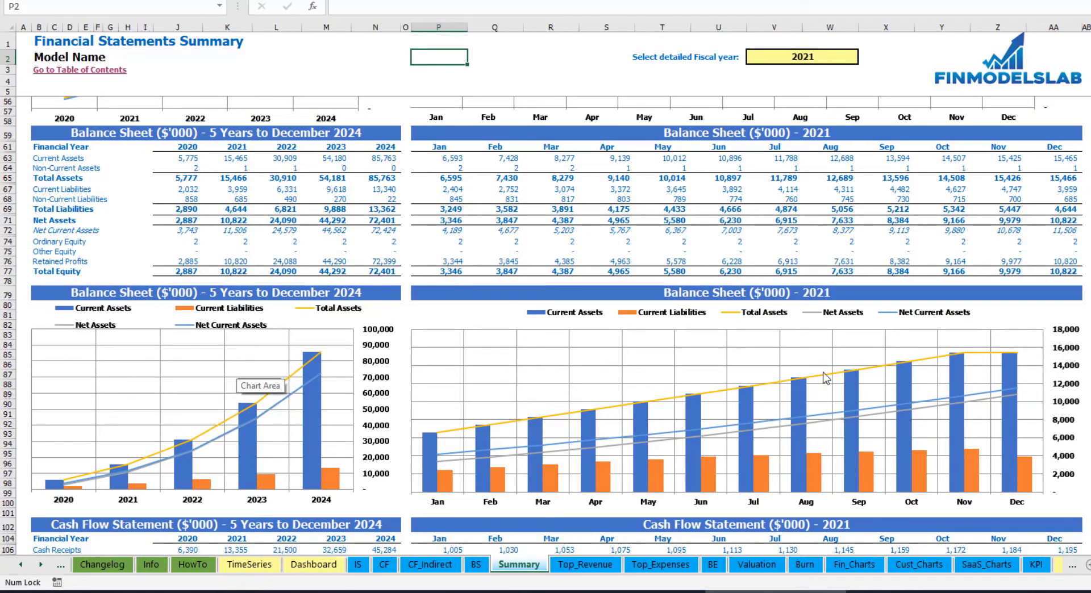
scroll(826, 378, down, 13)
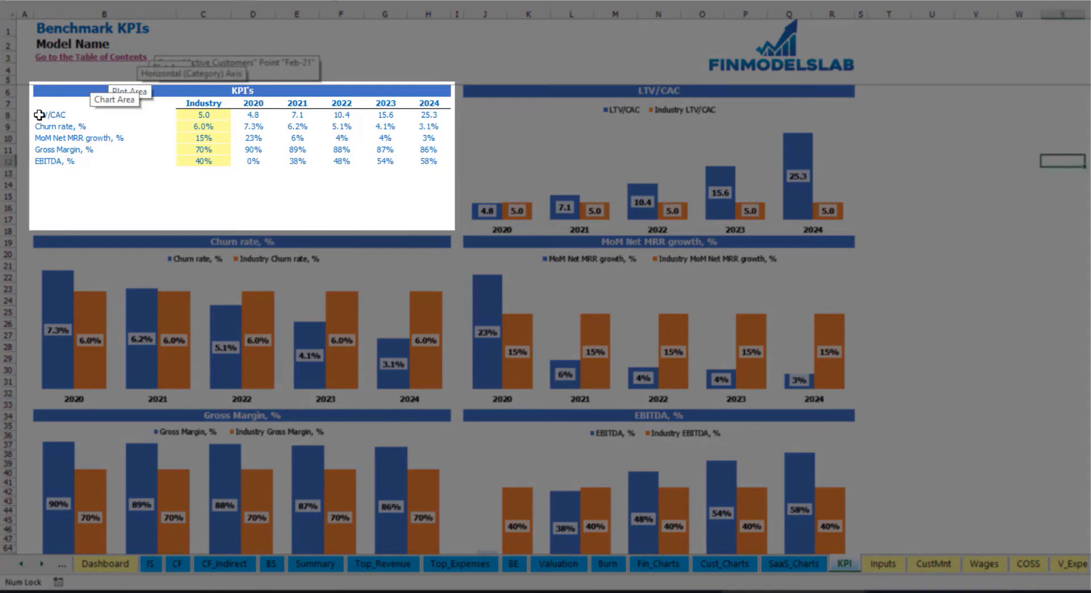
Step: Go through the Benchmark KPIs list: churn rate, MoM Net MRR growth, gross margin and EBITDA
click(42, 128)
click(42, 139)
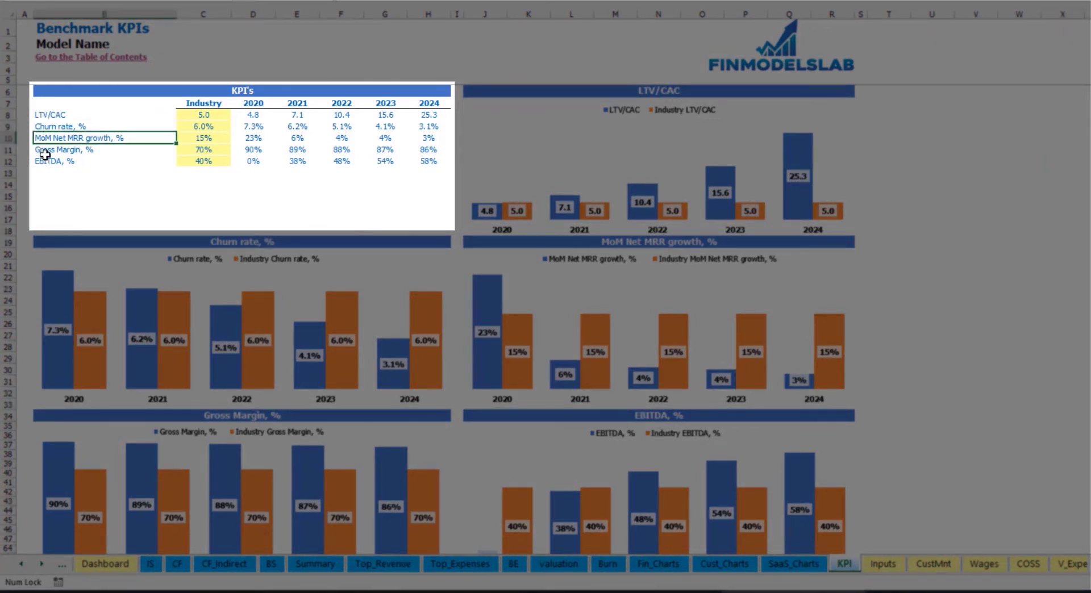
click(45, 151)
click(60, 164)
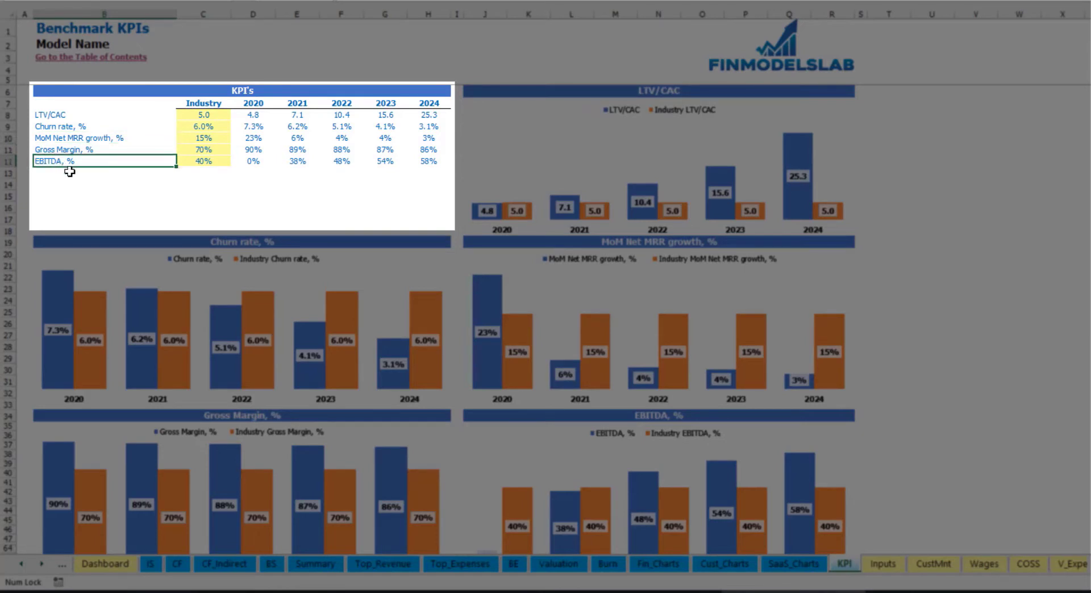
click(91, 186)
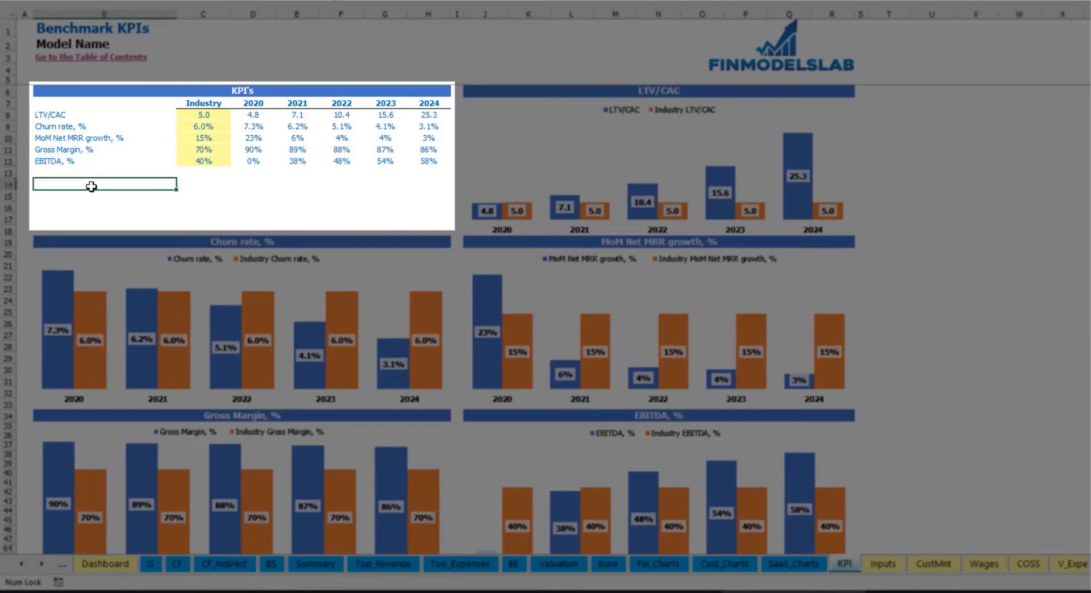
click(172, 178)
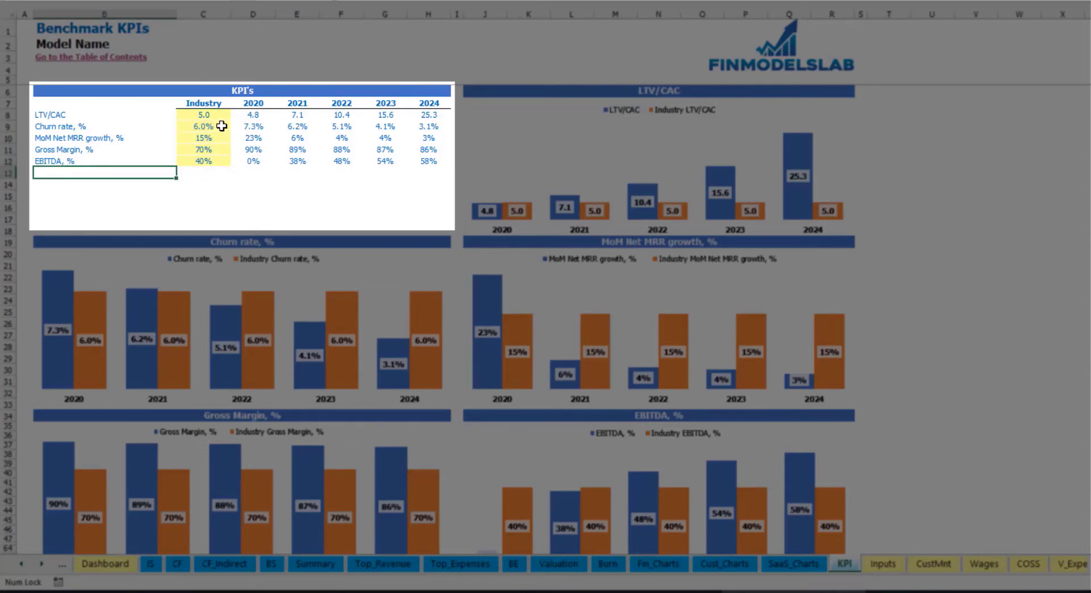
Step: Set the industry EBITDA benchmark to 30% and check the EBITDA comparison chart
click(210, 163)
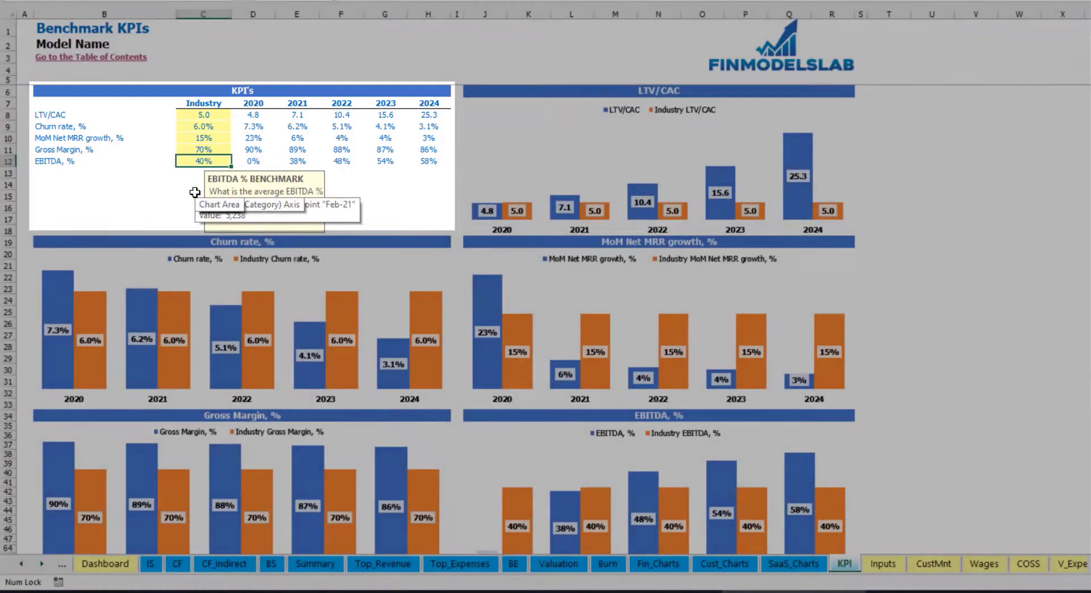
text(30)
key(Return)
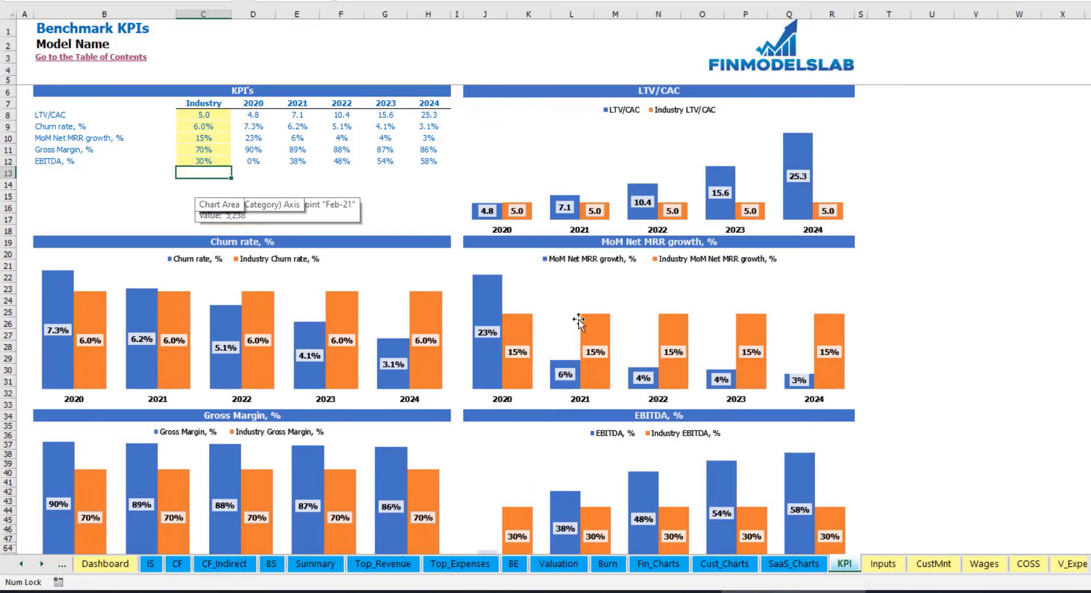
scroll(579, 319, down, 3)
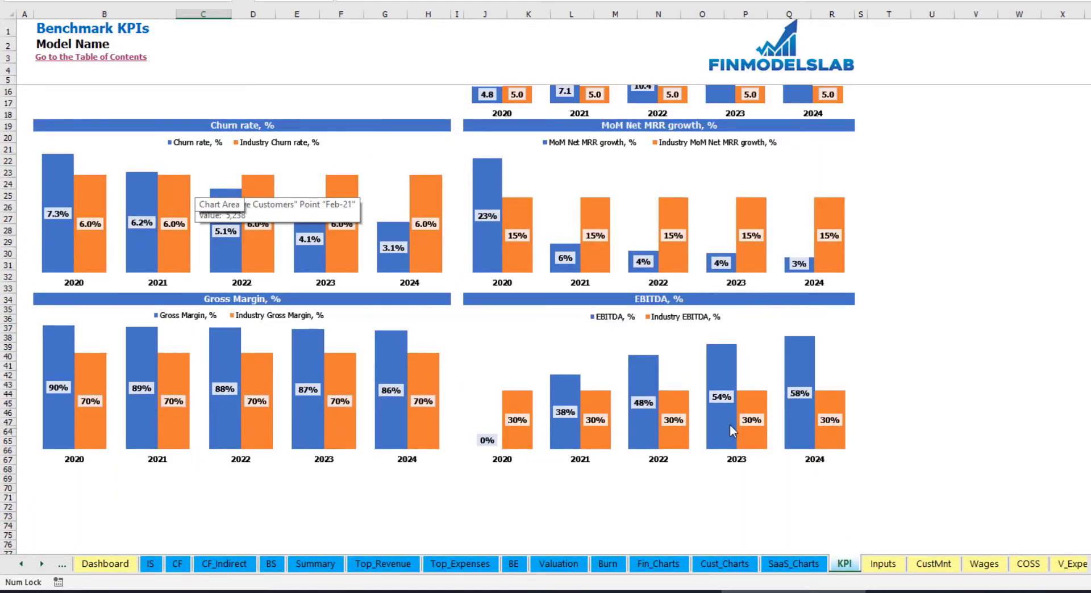
scroll(730, 425, up, 3)
Step: Compare the model's 2020 to 2024 KPI values with the industry benchmarks in the table and charts
drag(250, 118, 419, 158)
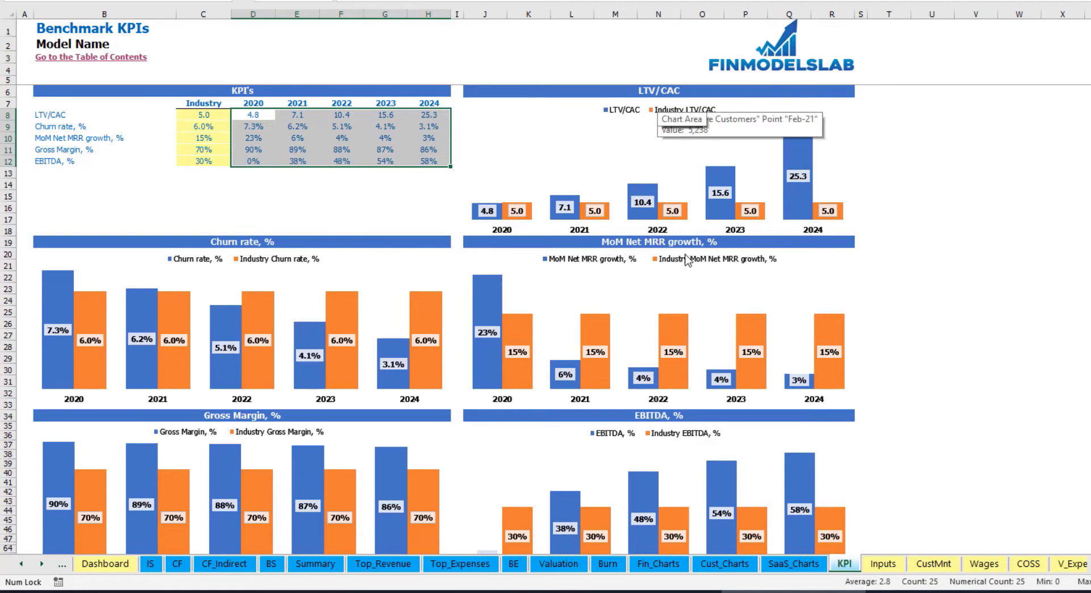
scroll(307, 410, down, 3)
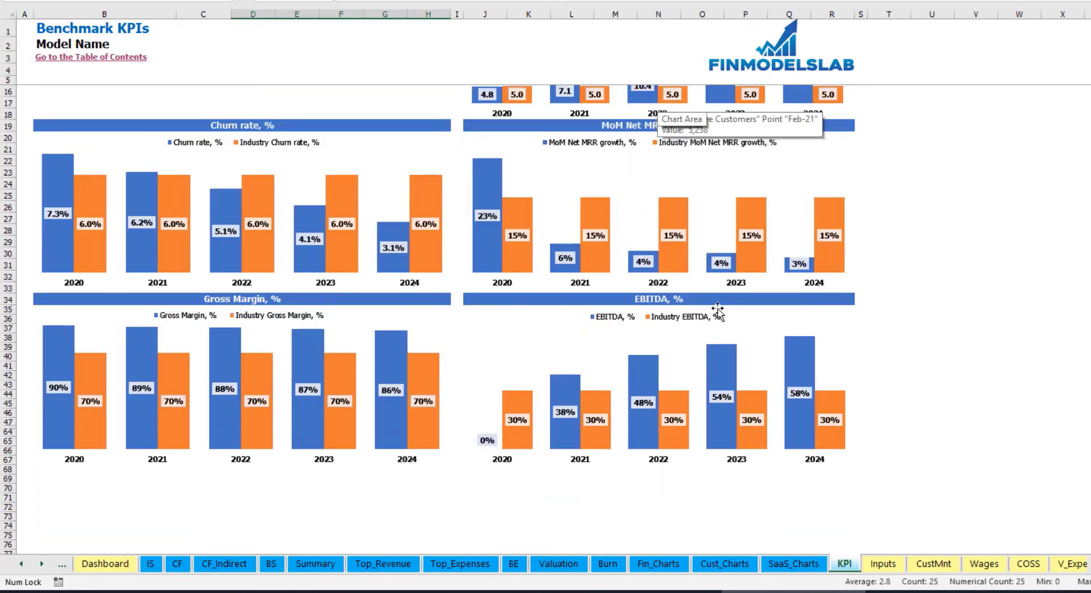
scroll(711, 309, up, 3)
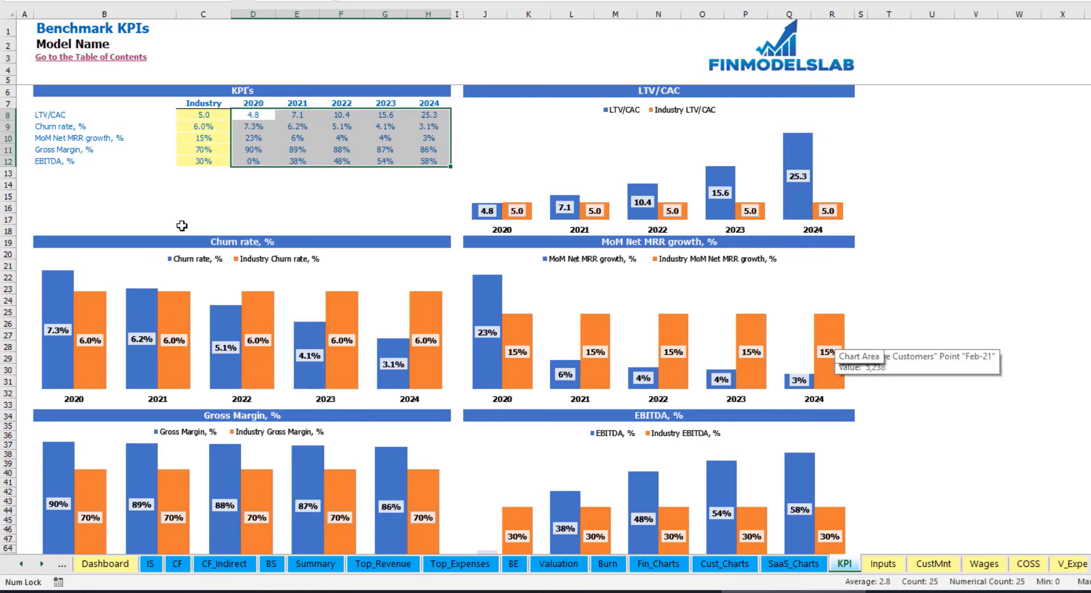
click(197, 206)
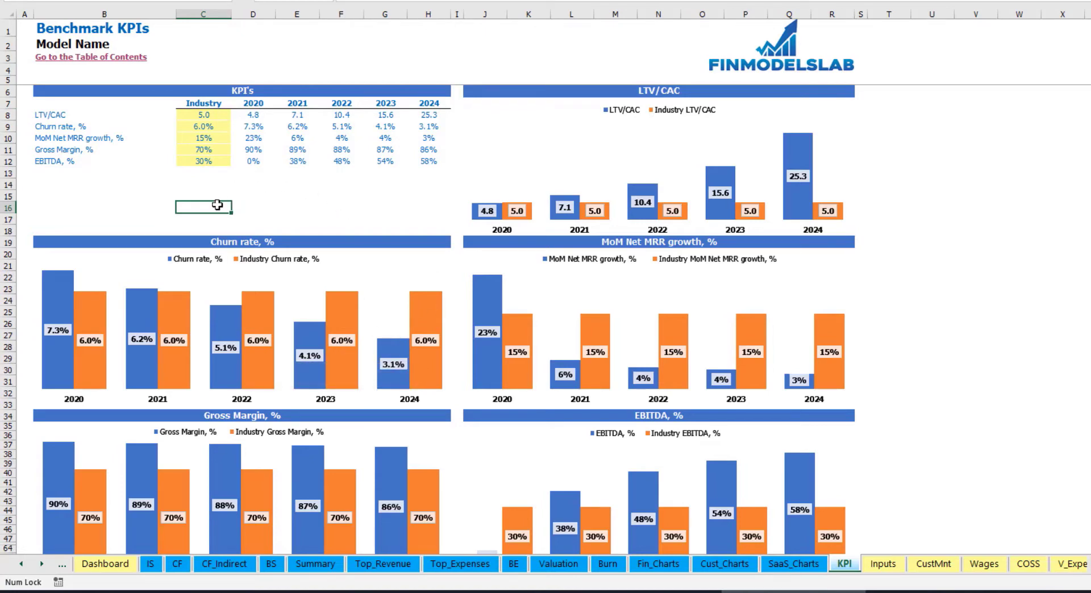
scroll(530, 325, down, 3)
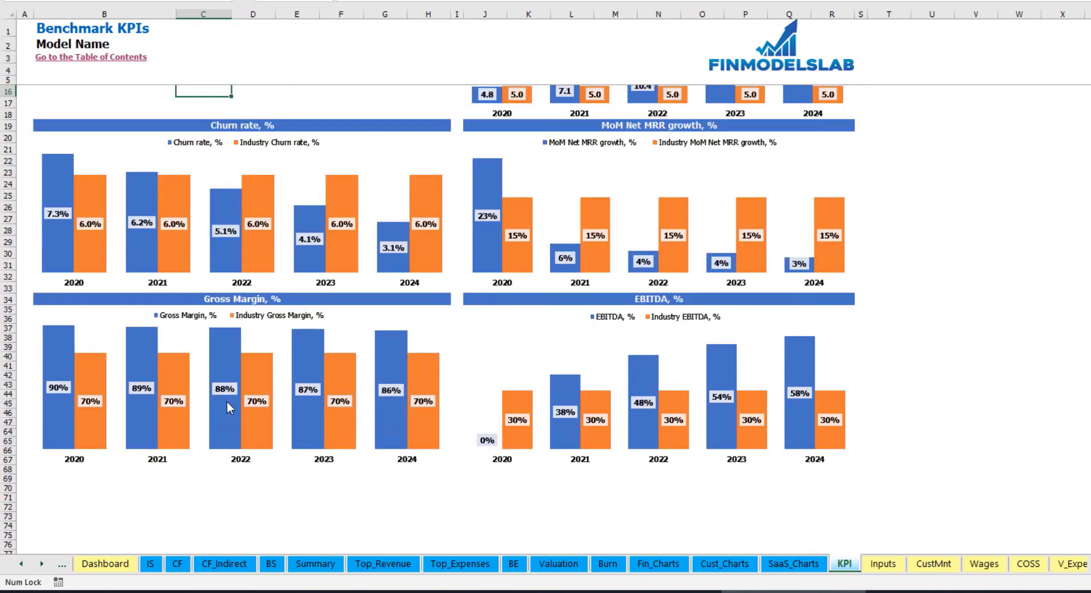
scroll(617, 372, up, 3)
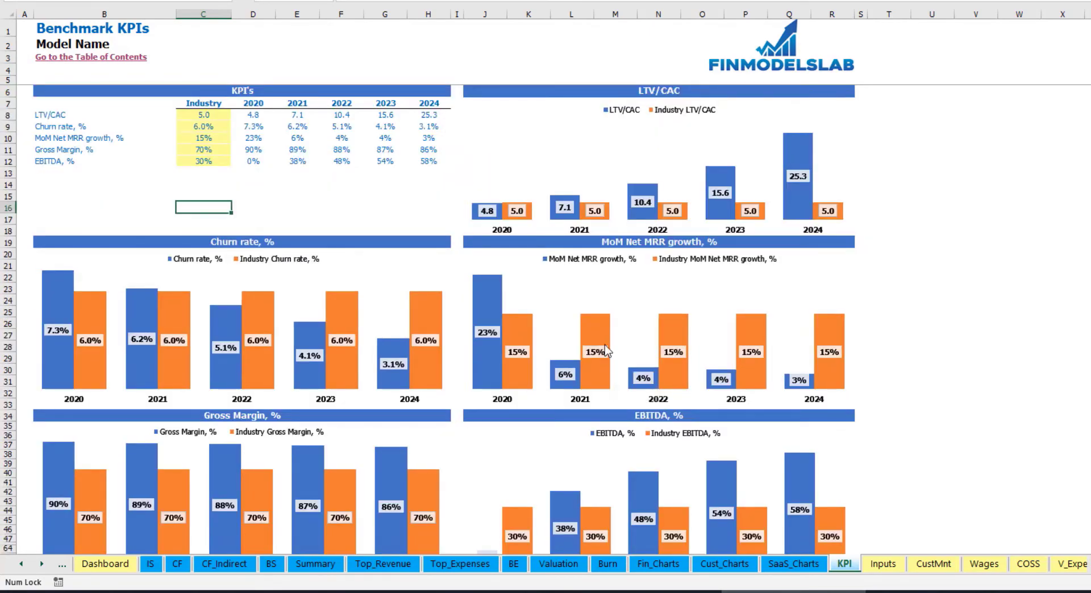
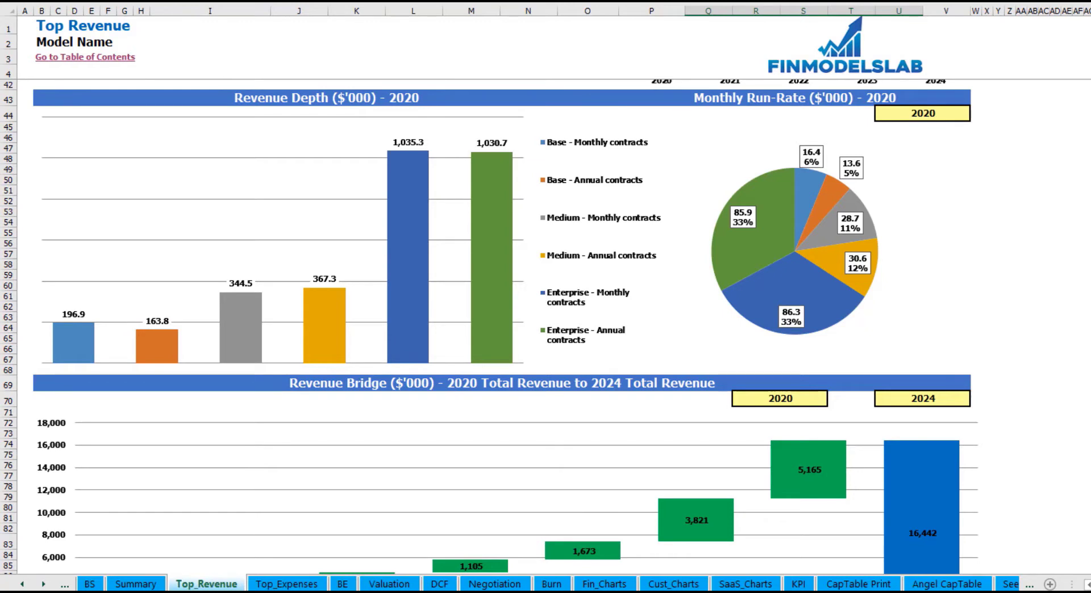
Step: Set the year for the Top Revenue sheet's Revenue Depth and Monthly Run-Rate charts to 2021
click(960, 103)
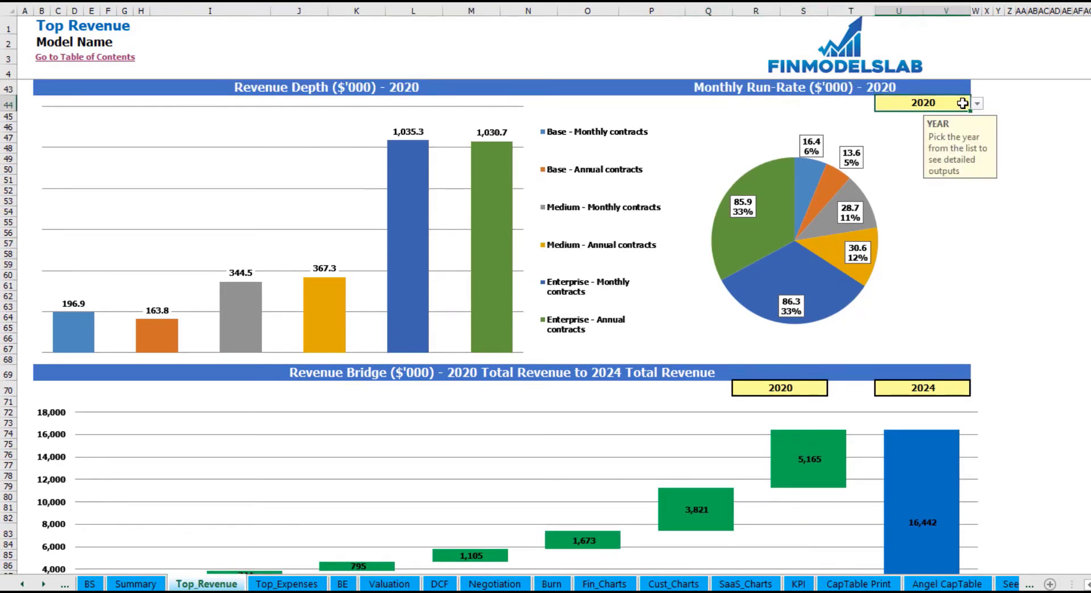
click(977, 104)
click(937, 126)
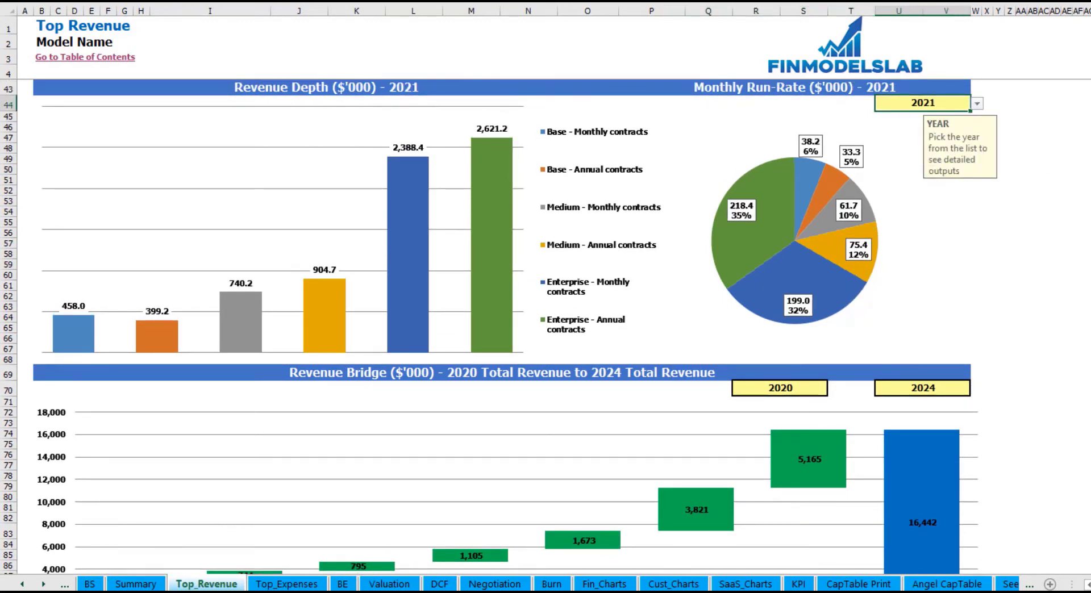
Step: Set the first year of the Revenue Bridge chart to 2021 on the Top Revenue sheet
click(1072, 182)
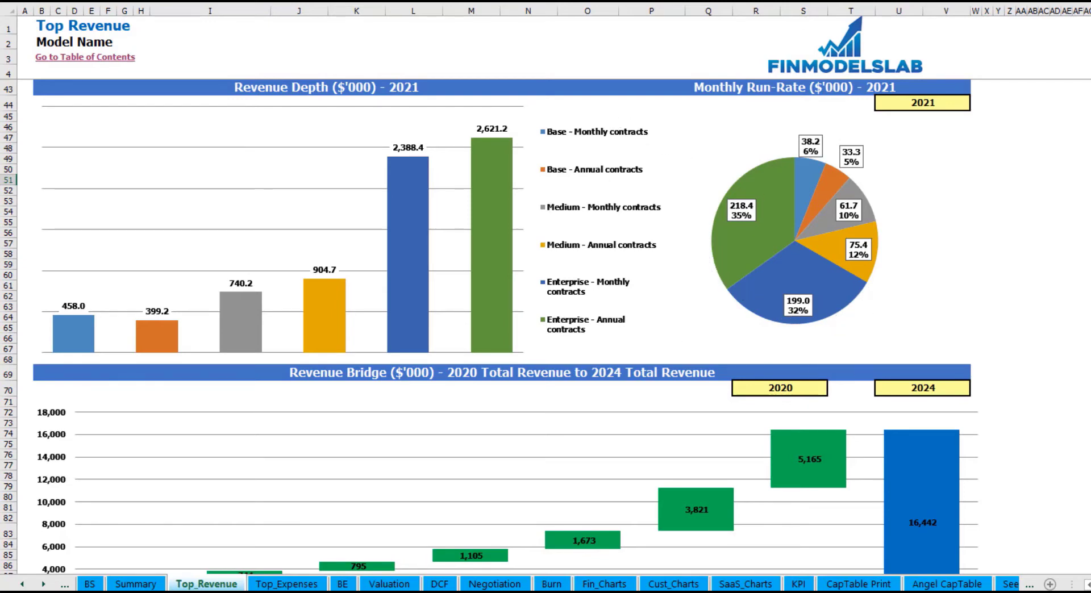
scroll(500, 327, down, 7)
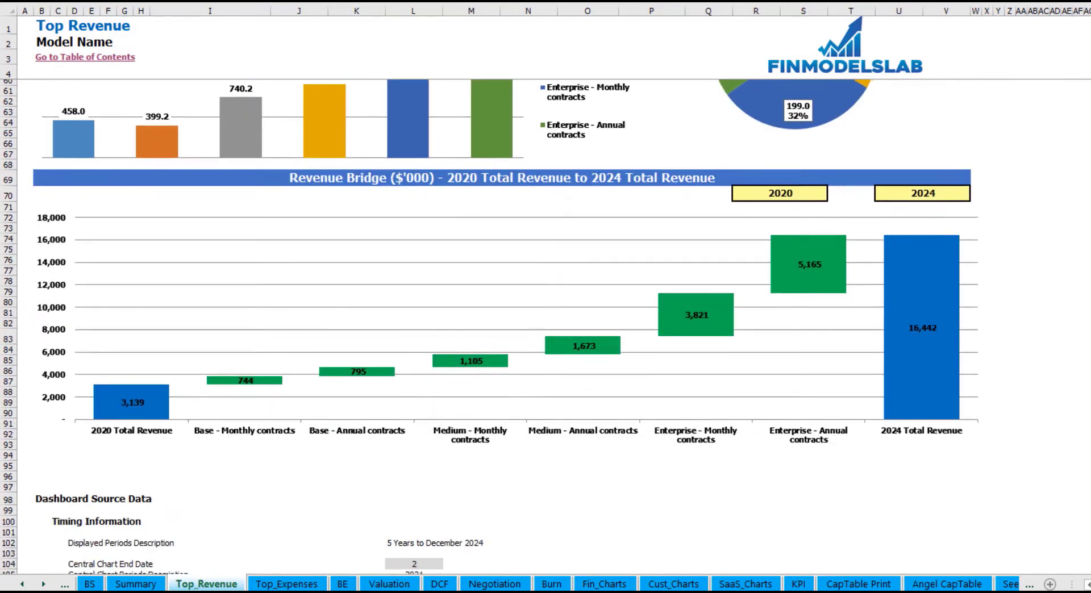
scroll(500, 327, down, 2)
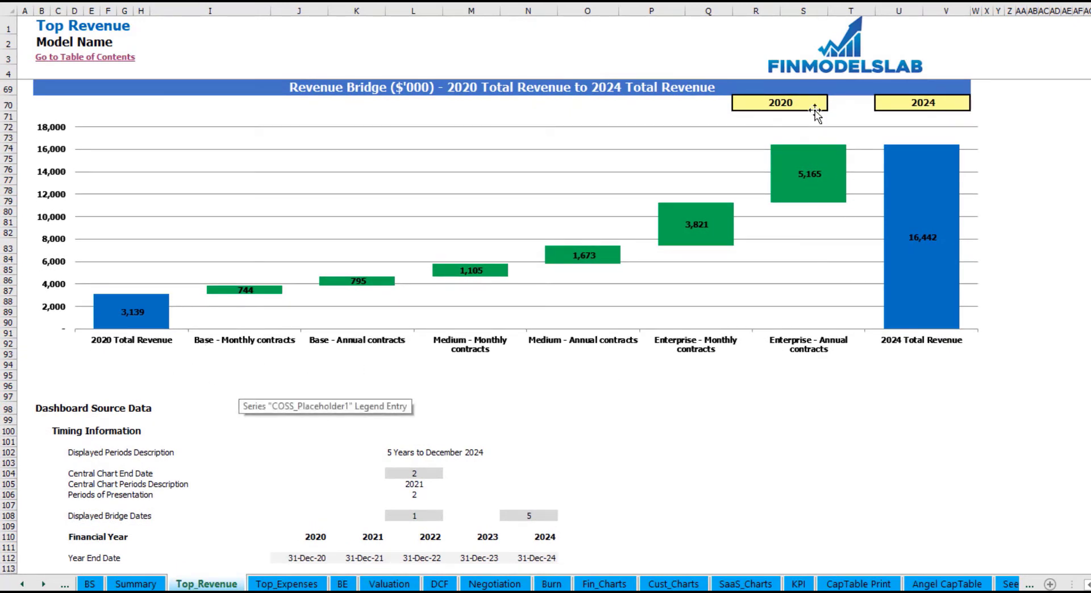
click(817, 104)
click(834, 103)
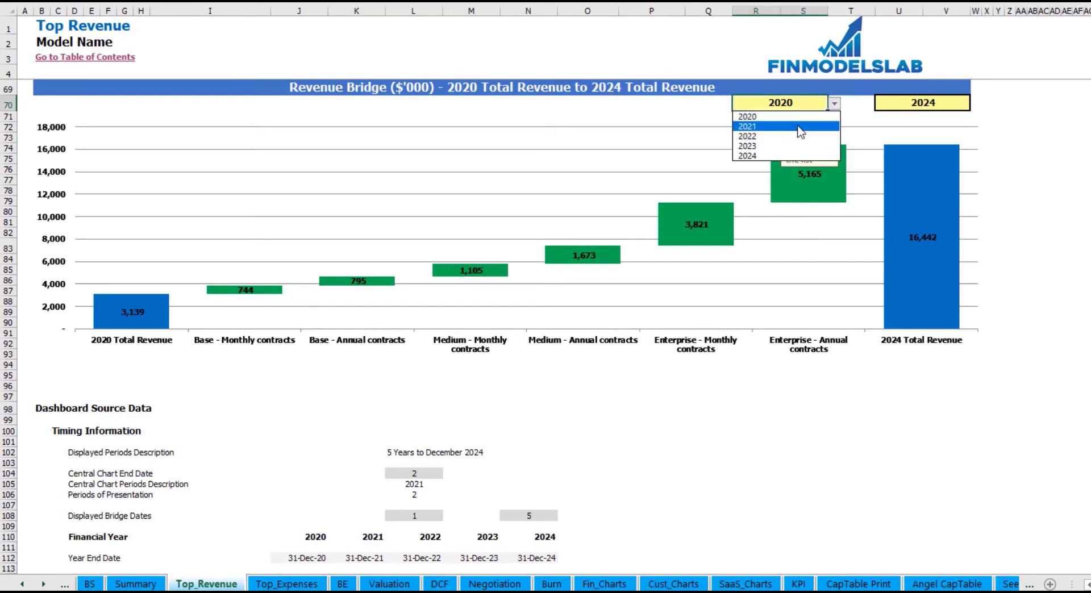
click(801, 129)
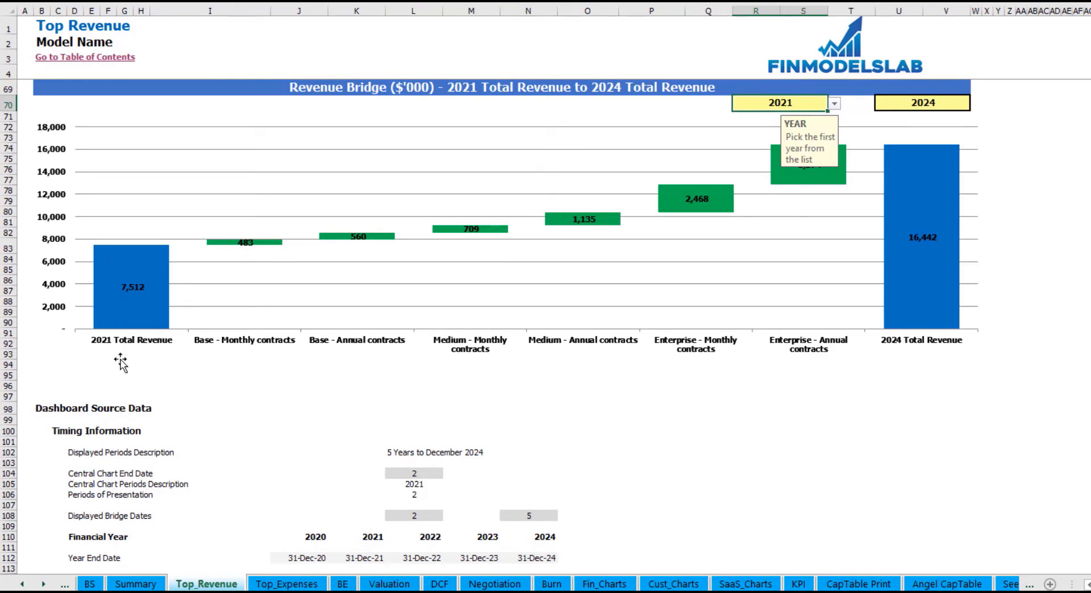
click(1012, 301)
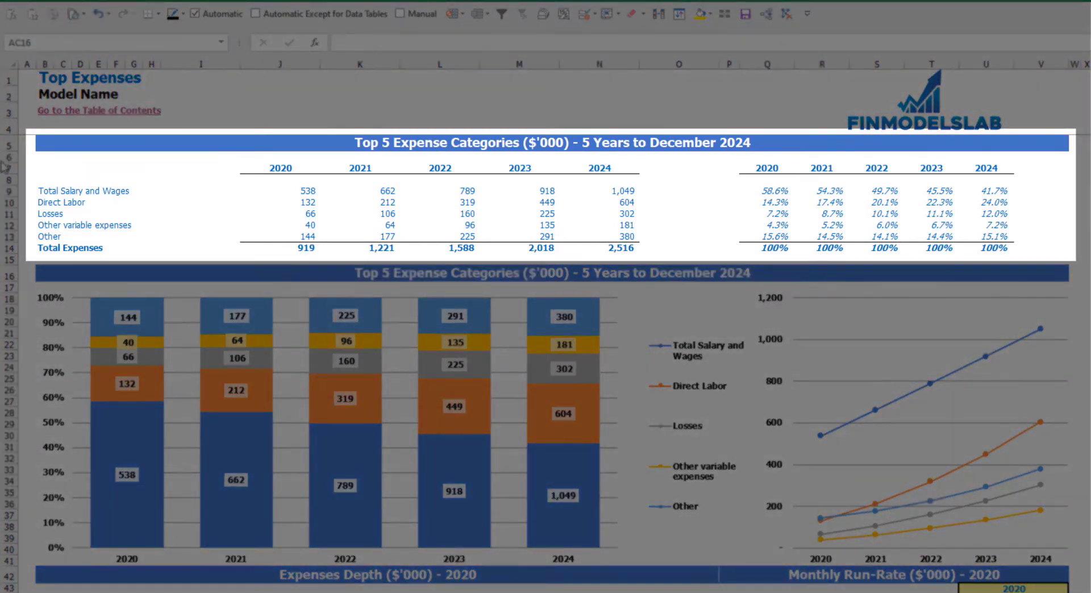
Step: Review the Top 5 Expense Categories table: category names, yearly amounts, total expenses and percentage shares for 2020 to 2024
drag(42, 193, 45, 226)
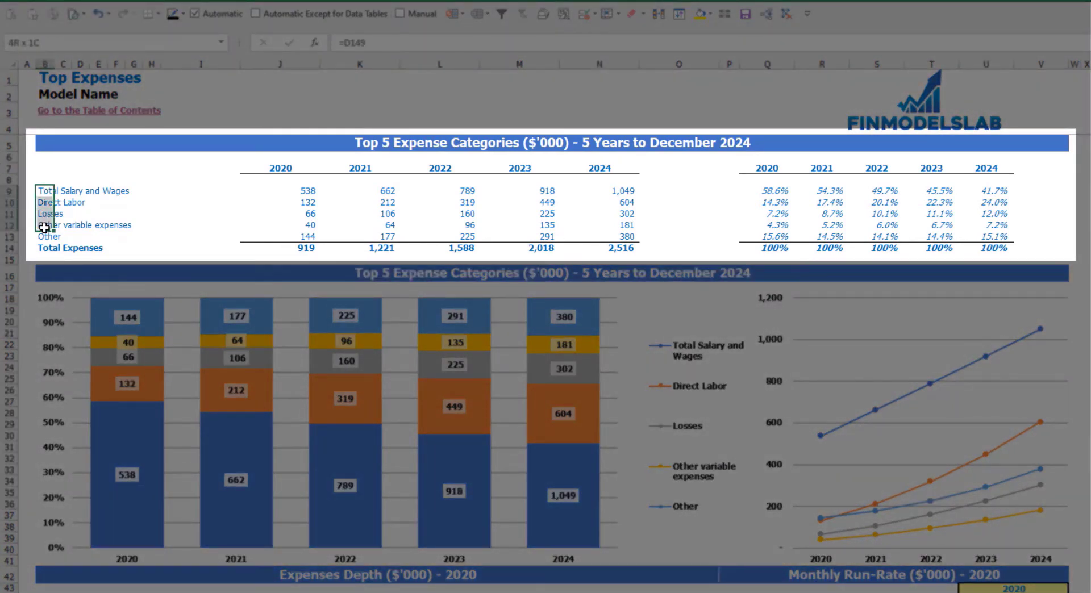
click(40, 236)
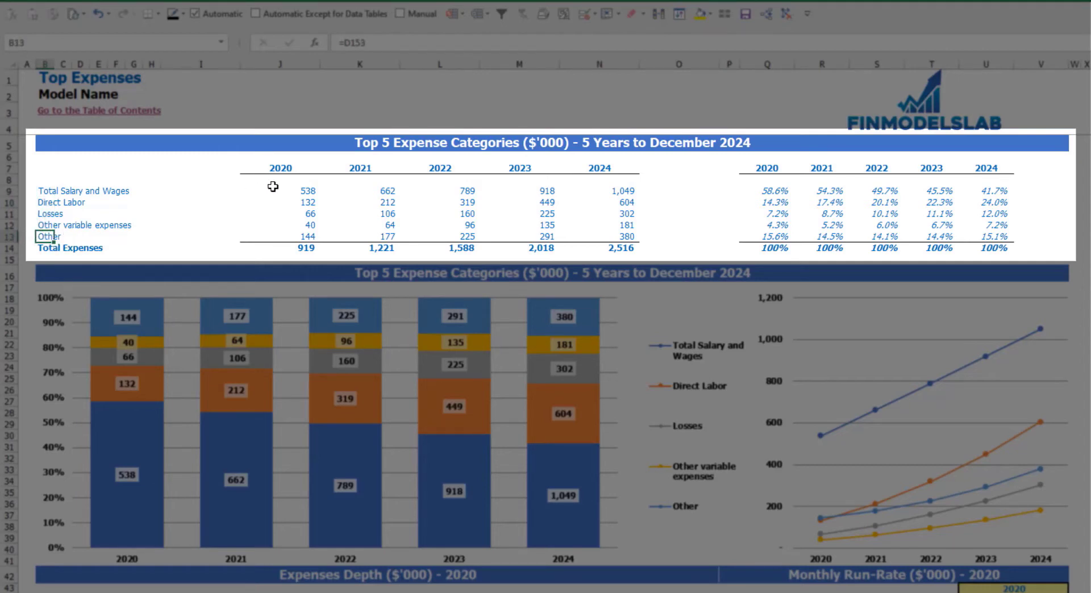
drag(280, 170, 581, 244)
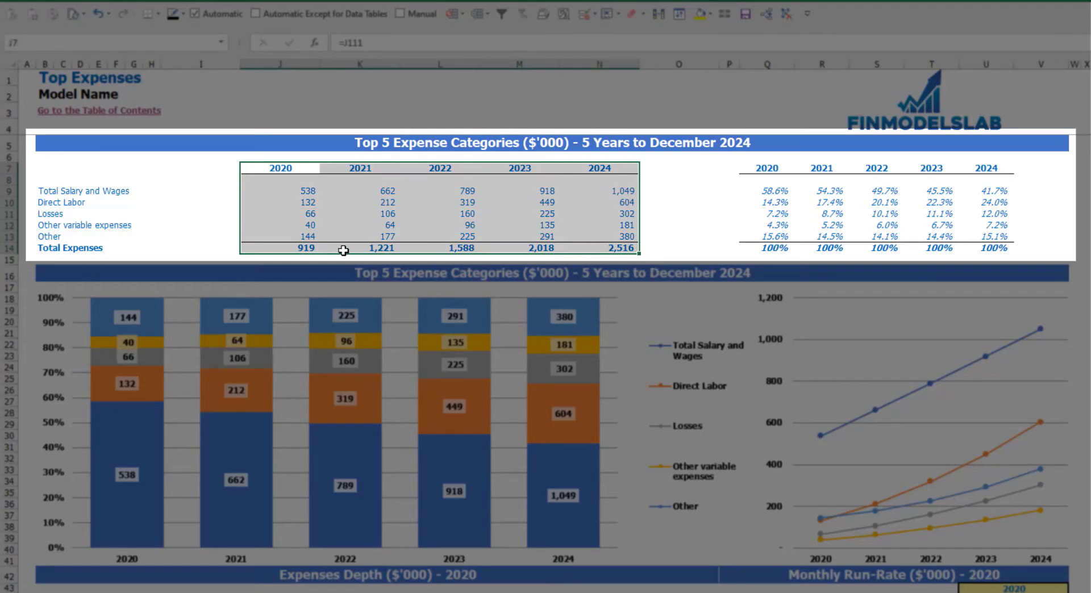
drag(301, 246, 596, 249)
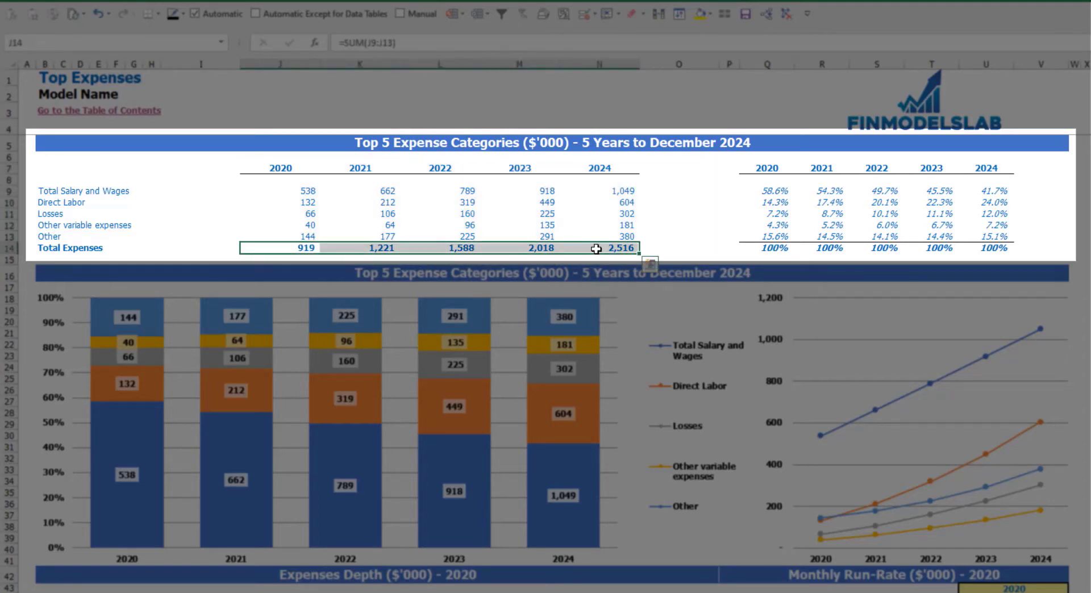
drag(768, 171, 1003, 239)
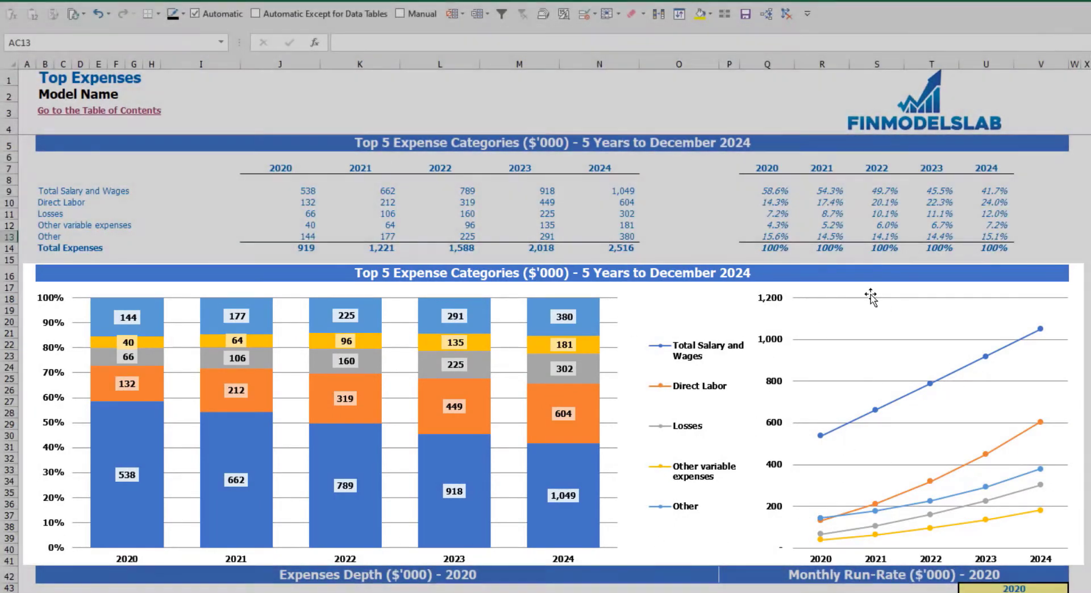
Step: Set the year for the Top Expenses sheet's Expenses Depth and Monthly Run-Rate charts to 2021
scroll(869, 297, down, 3)
scroll(552, 364, down, 7)
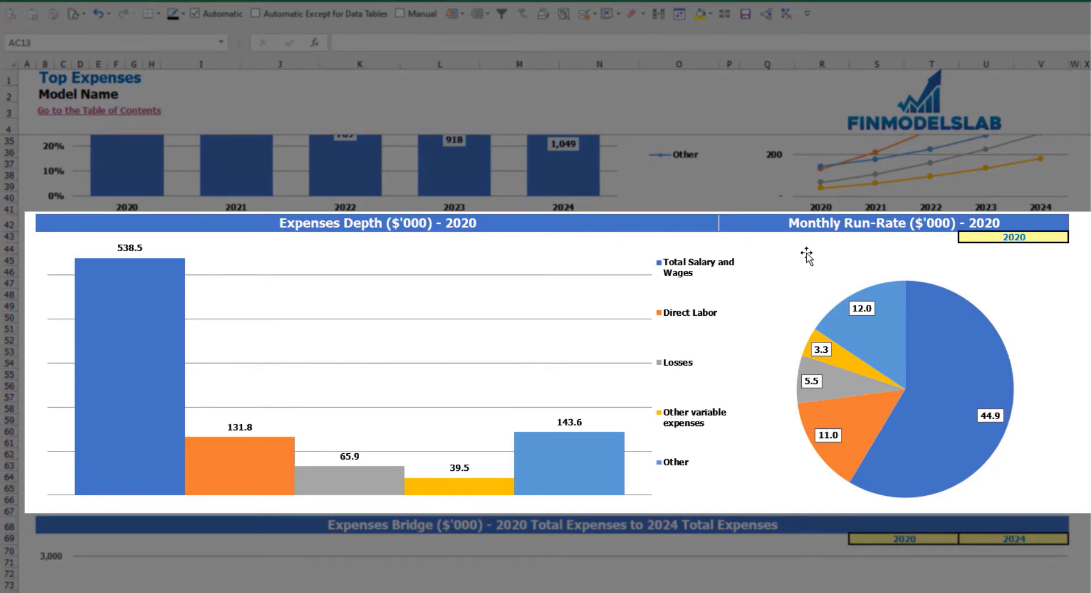
click(1058, 235)
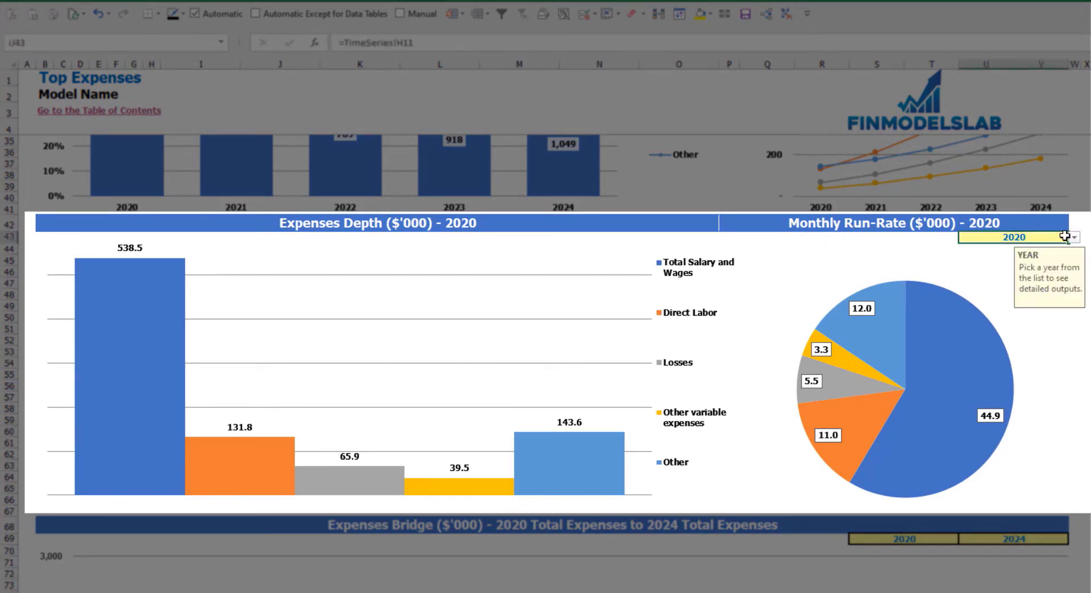
click(1075, 239)
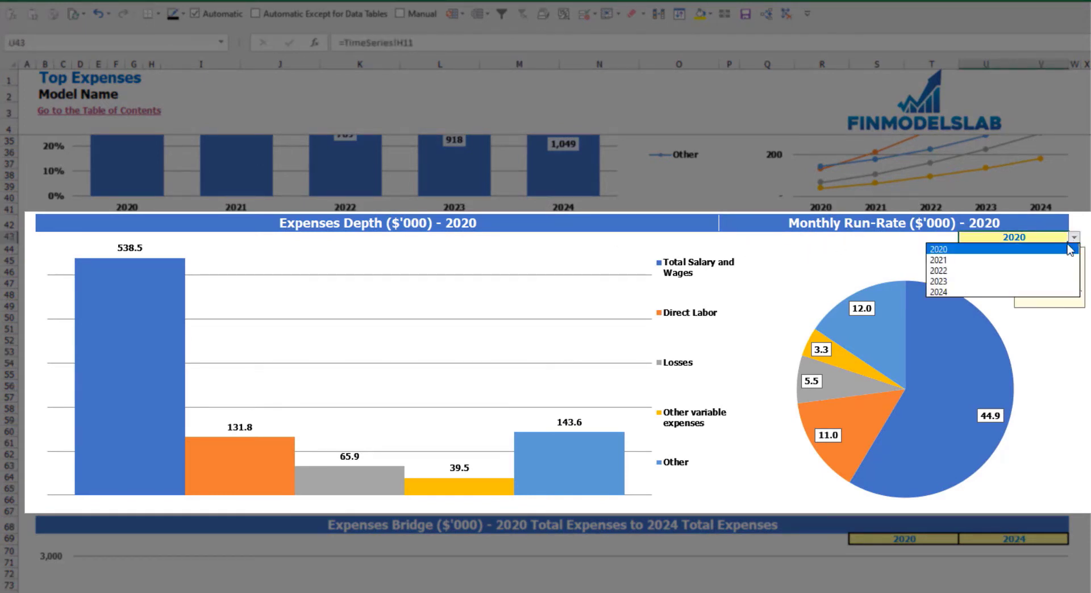
click(976, 260)
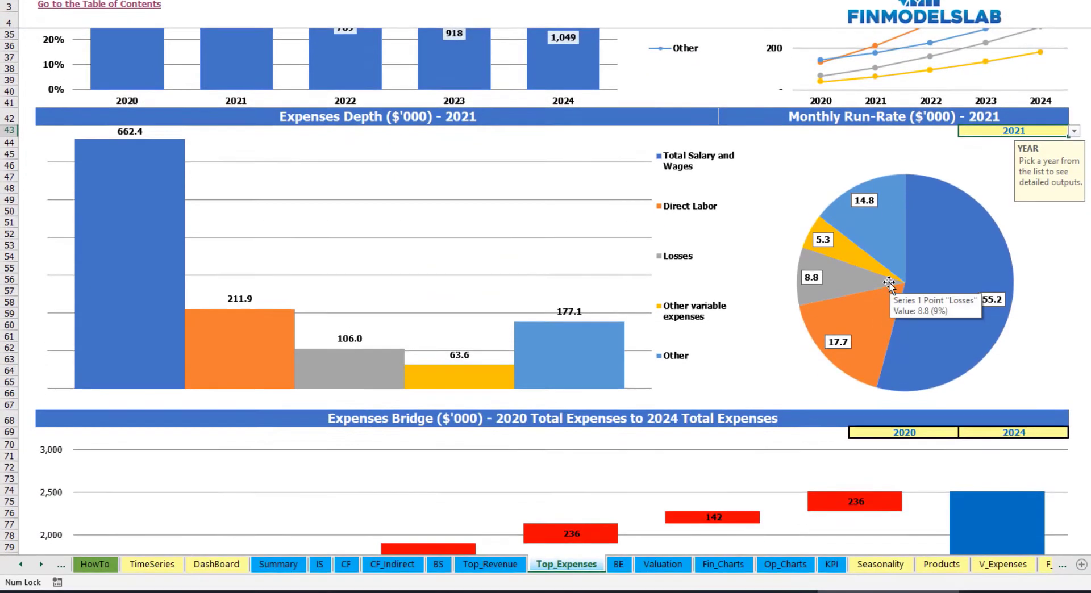
Step: Look through the first-year and last-year choices of the Expenses Bridge chart without changing them
scroll(890, 333, down, 7)
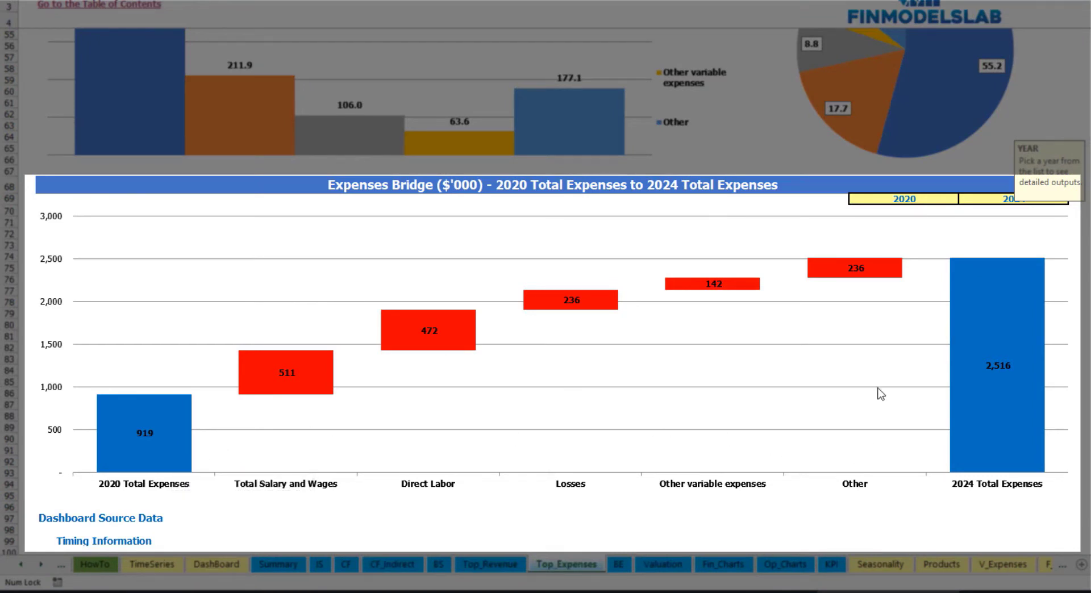
click(939, 200)
click(1042, 199)
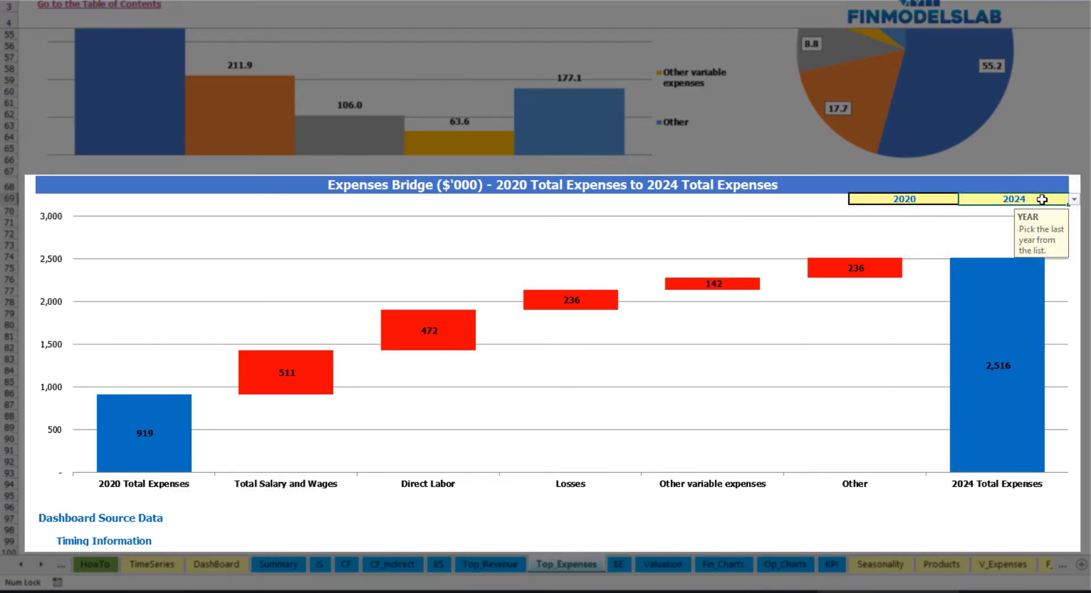
click(944, 198)
click(965, 199)
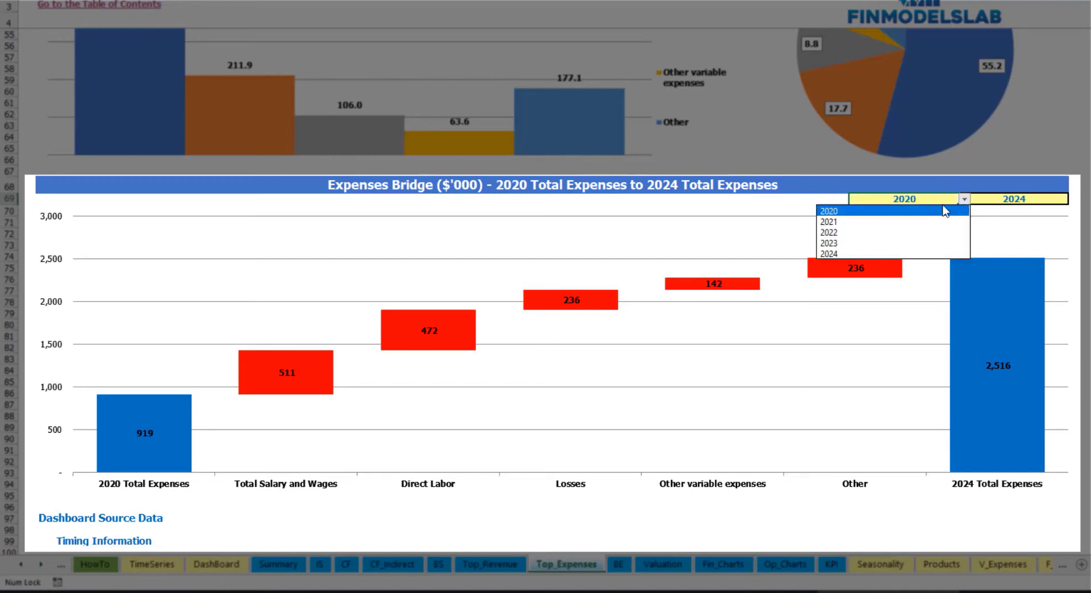
key(Escape)
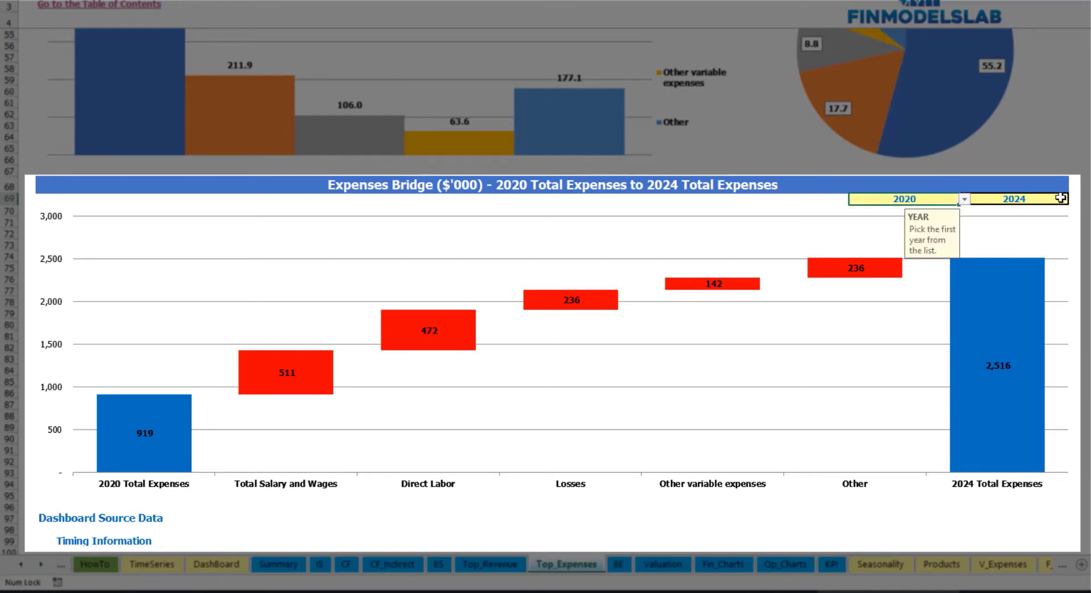
click(1052, 198)
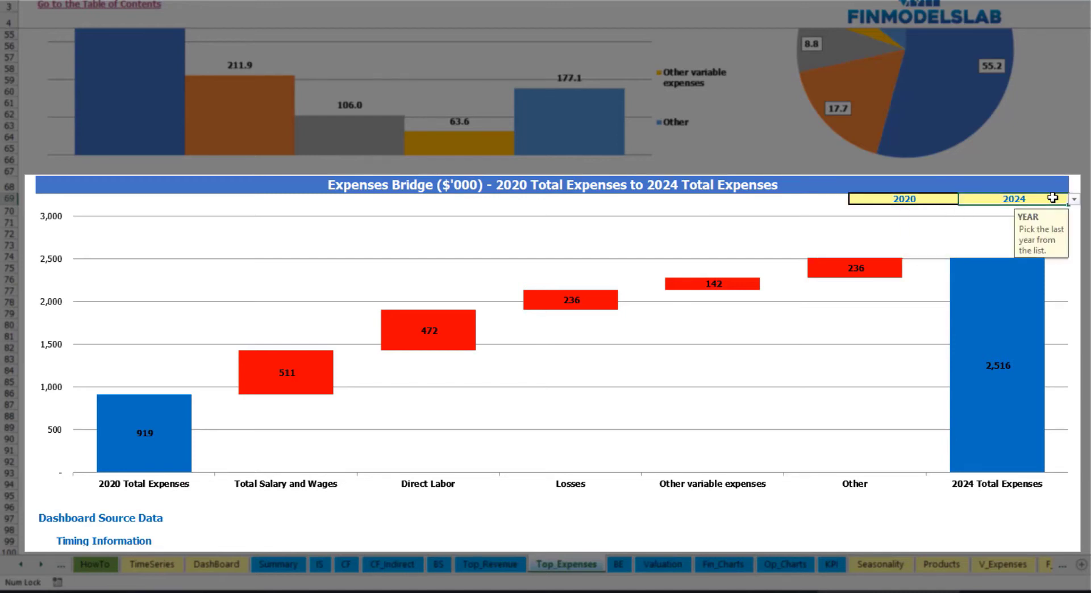
click(1074, 201)
key(Escape)
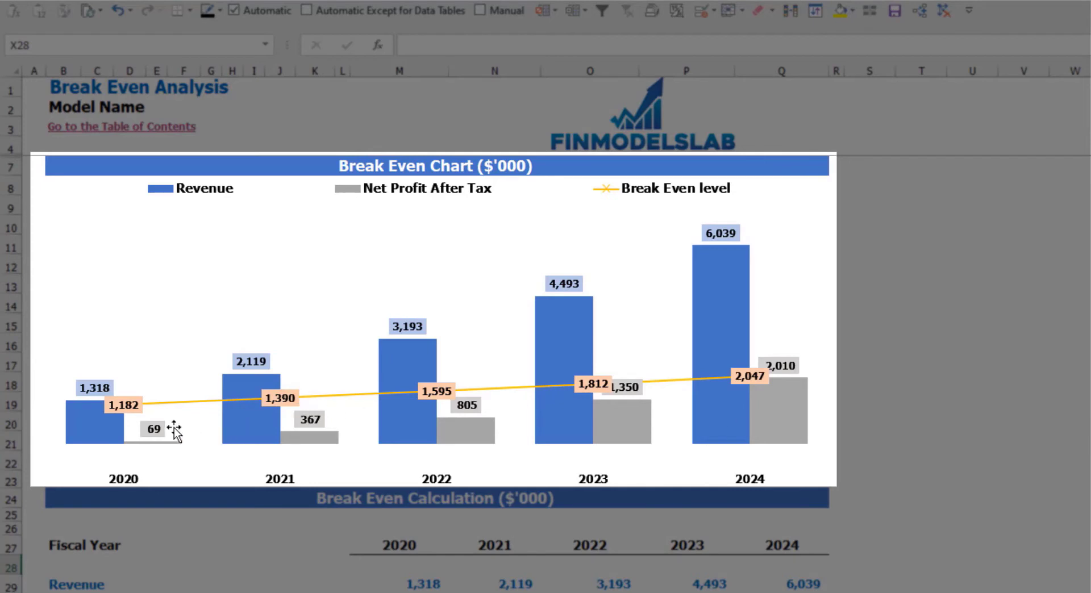
Step: Review the Valuation sheet's WACC calculation: cost of equity and loans, resource shares and the weighted average cost of capital
mouse_move(119, 425)
mouse_move(404, 370)
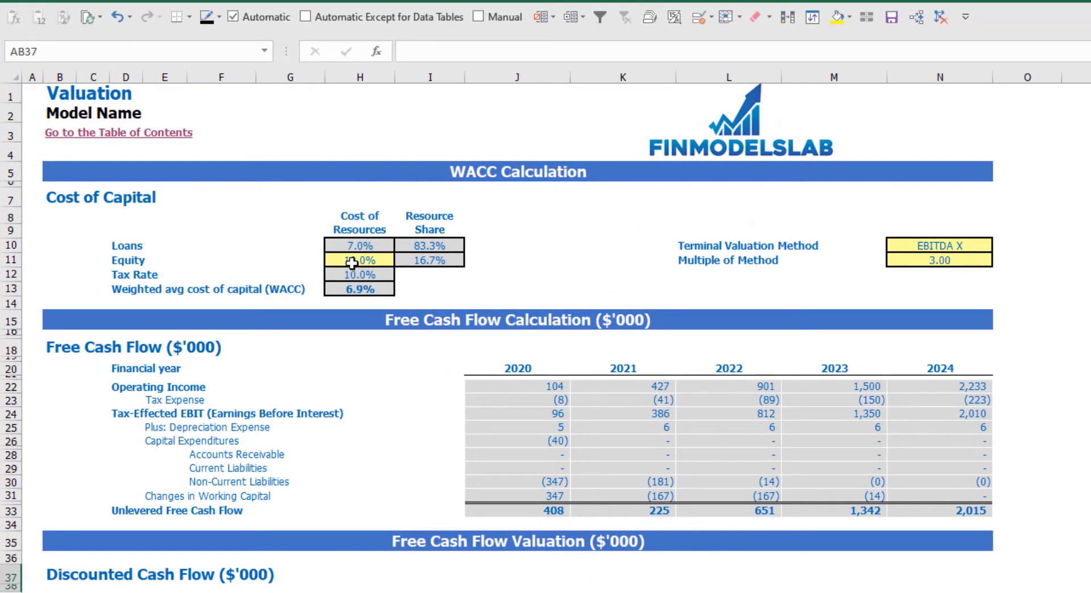
click(352, 260)
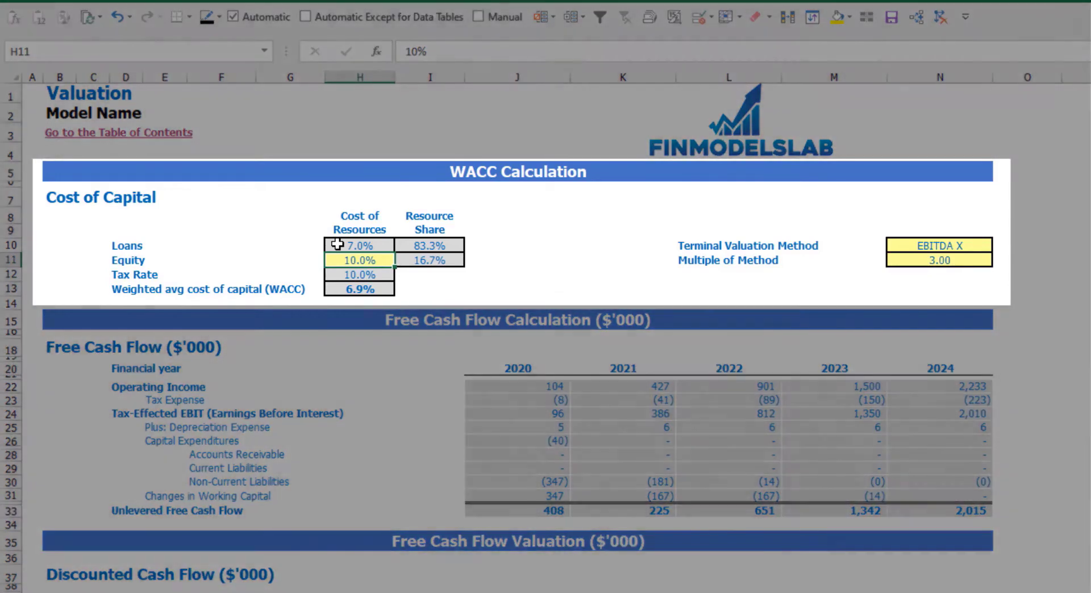
click(336, 244)
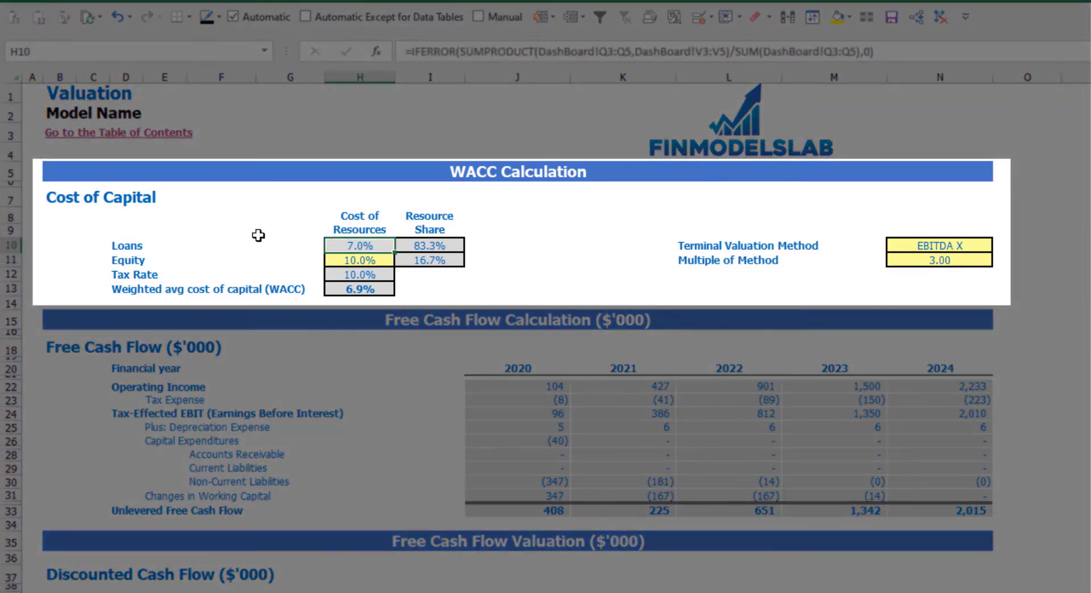
drag(426, 246, 429, 259)
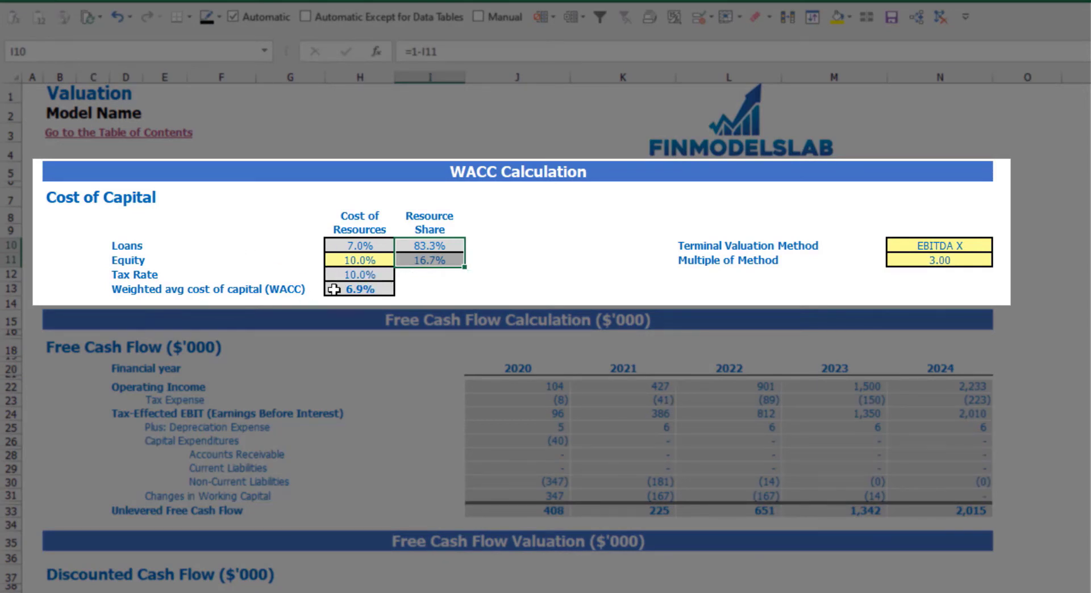
click(373, 292)
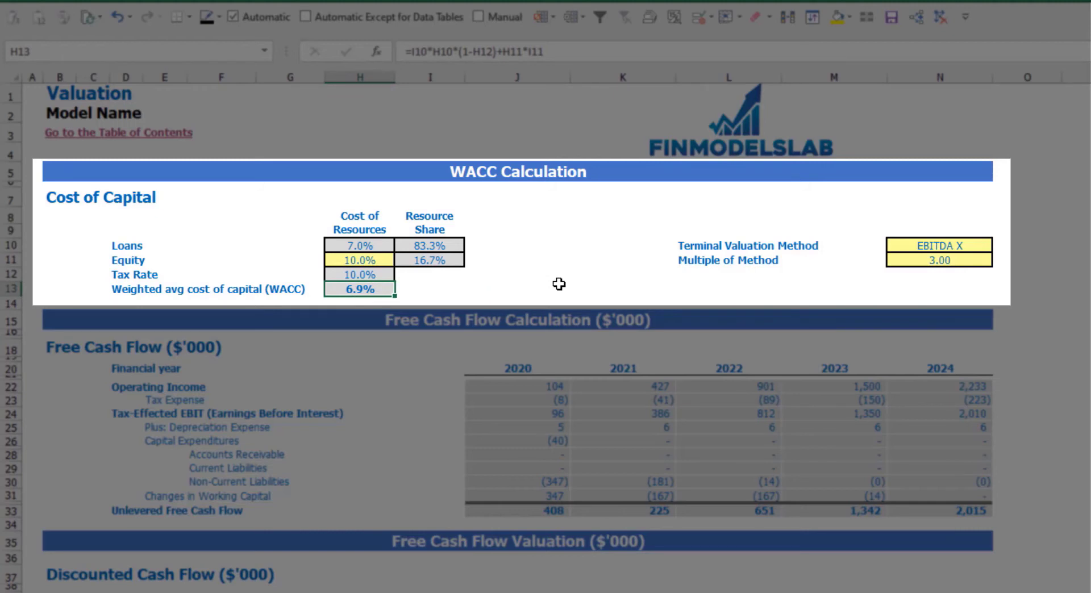
Step: Set the Terminal Valuation Method to Revenue X and check its Multiple of Method
click(959, 248)
click(1001, 244)
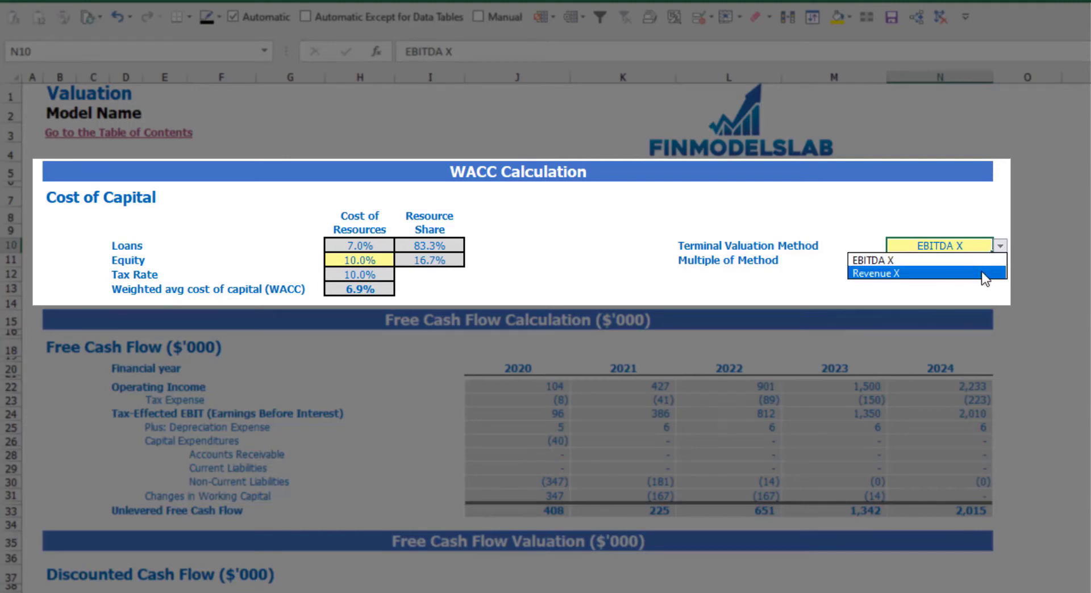
click(992, 273)
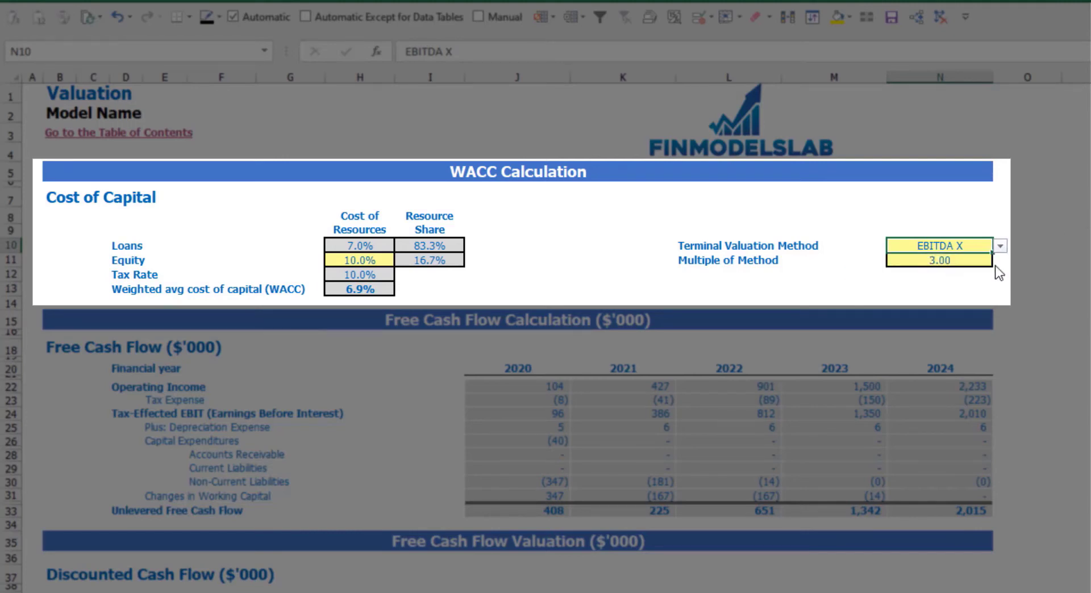
click(940, 263)
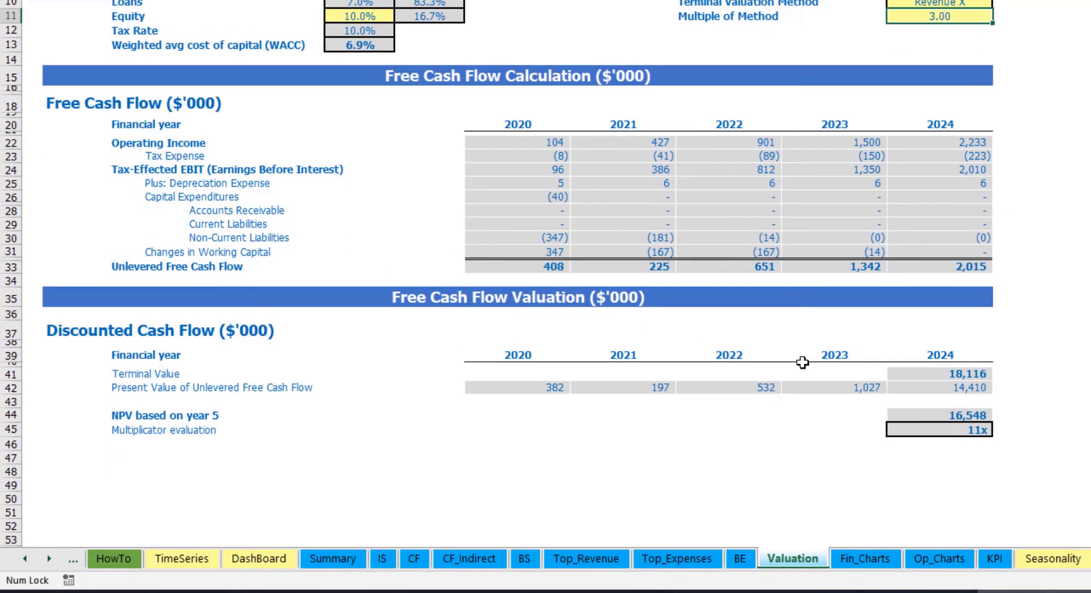
Step: Review the valuation's 2024 terminal value, the Unlevered Free Cash Flow row and the multiplicator evaluation
click(922, 375)
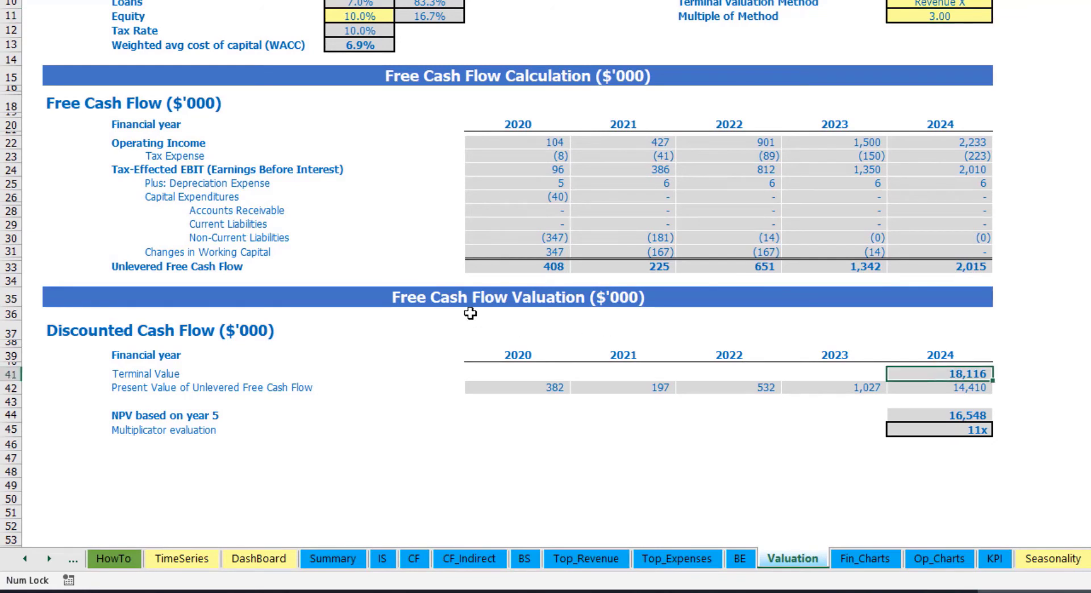
drag(494, 265, 934, 267)
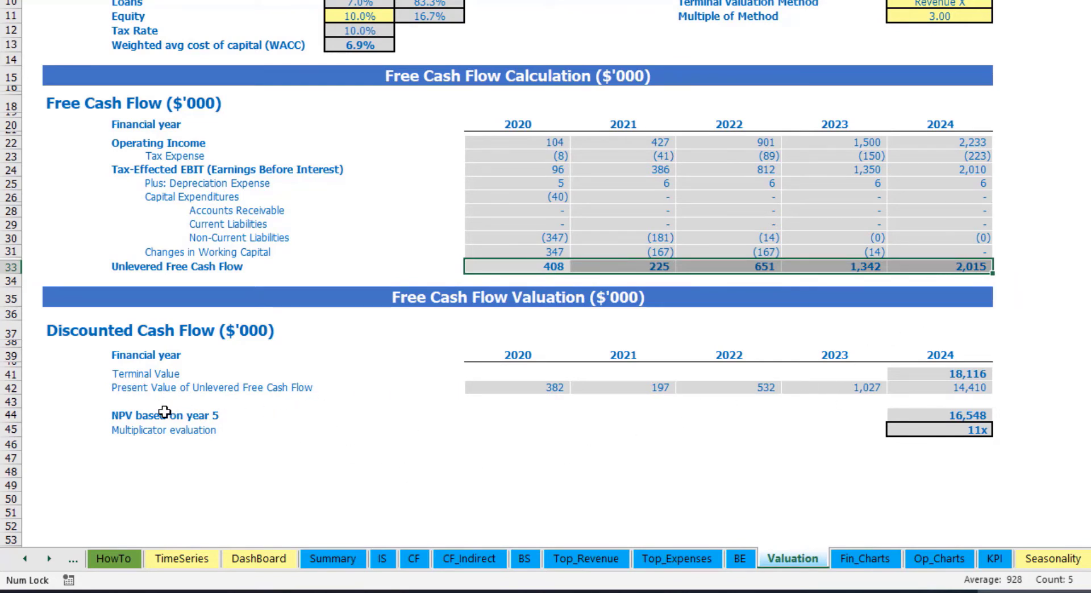
click(972, 431)
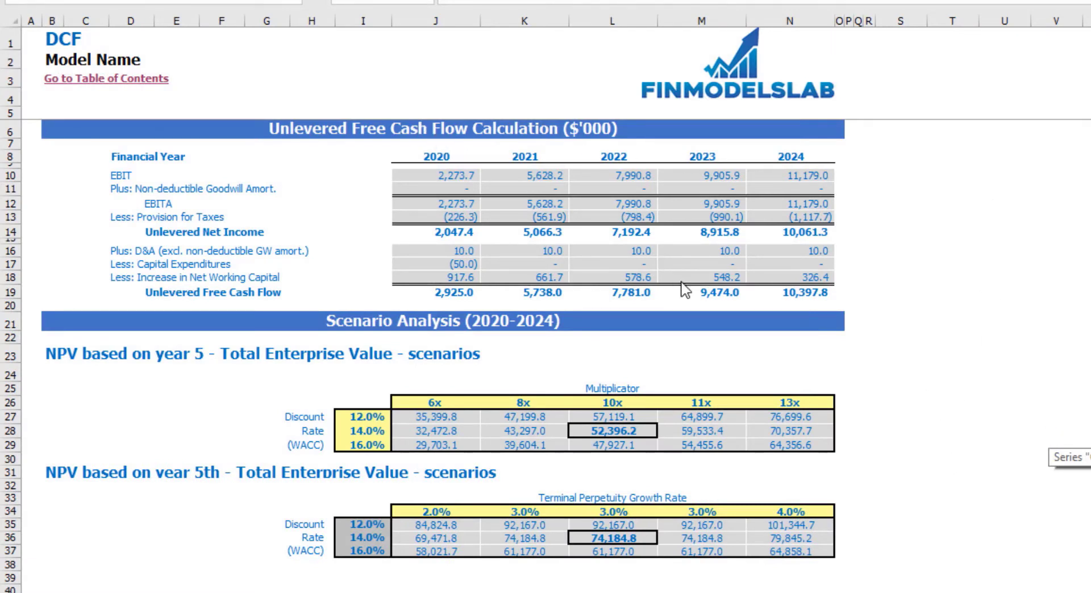
Step: Review the DCF sheet's Unlevered Free Cash Flow row and the discount rate (WACC) inputs of the year 5 scenario table
click(287, 270)
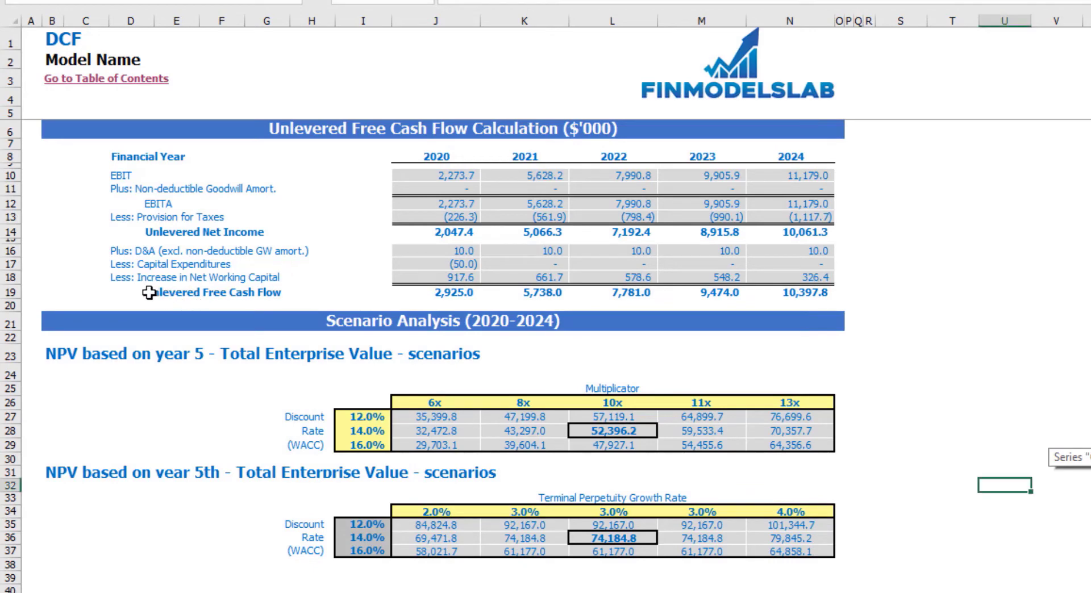
drag(157, 292, 814, 296)
click(992, 241)
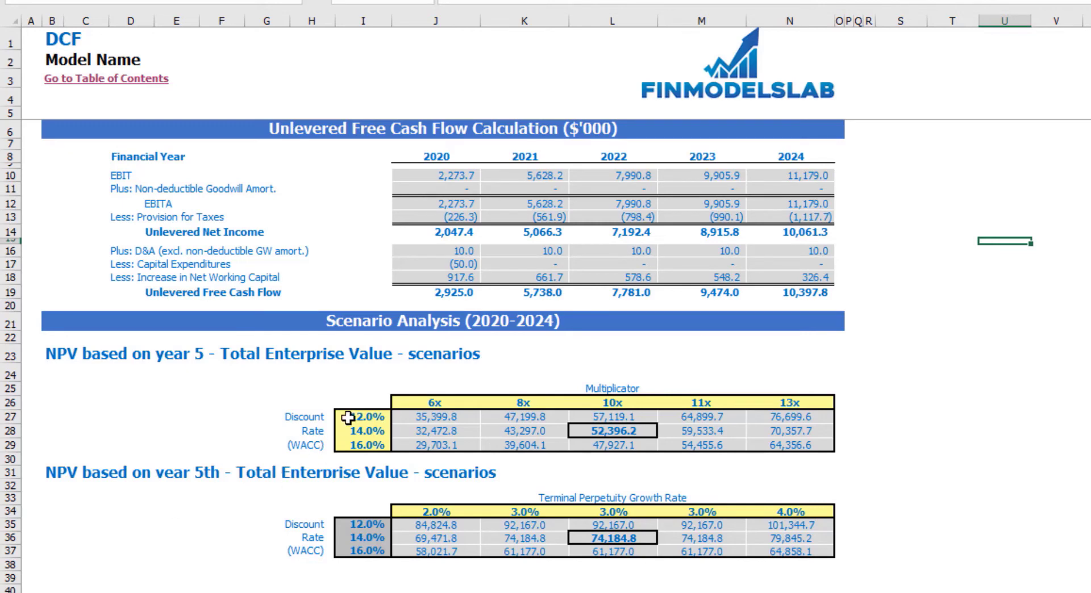
drag(361, 415, 359, 433)
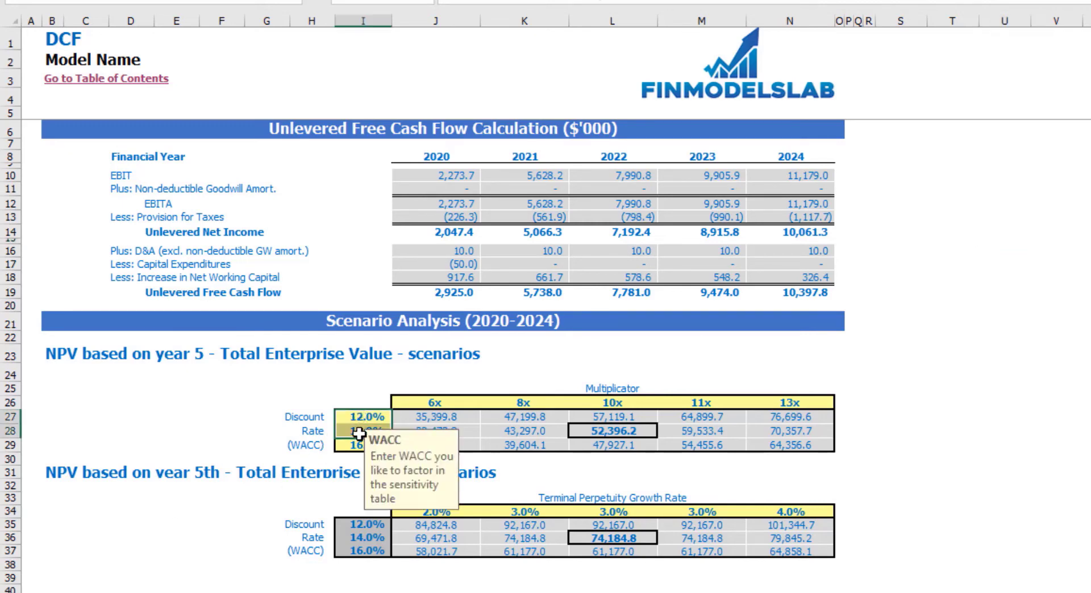
click(222, 417)
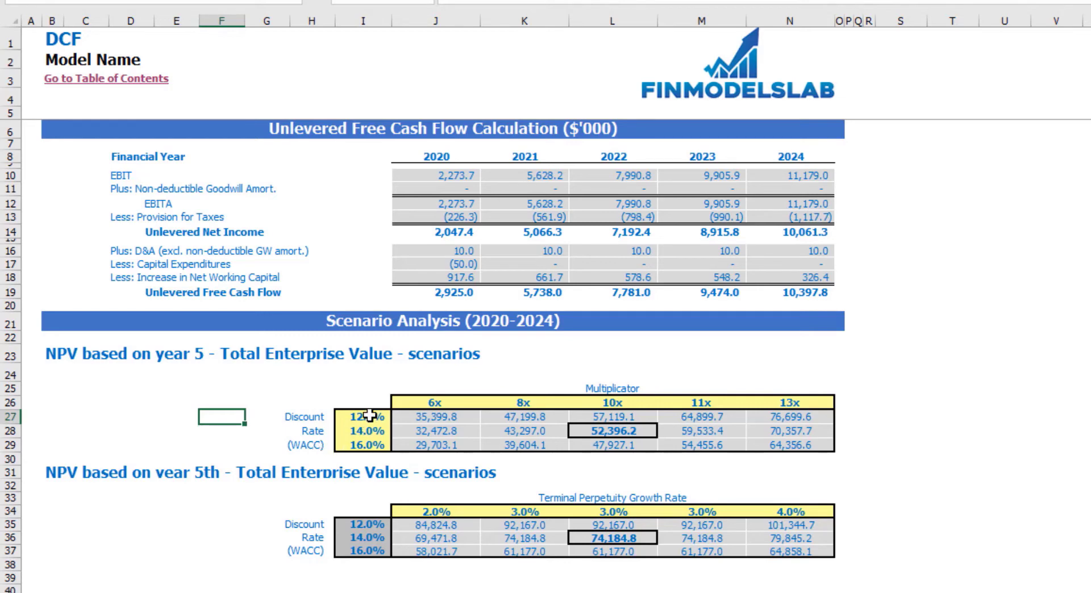
click(367, 431)
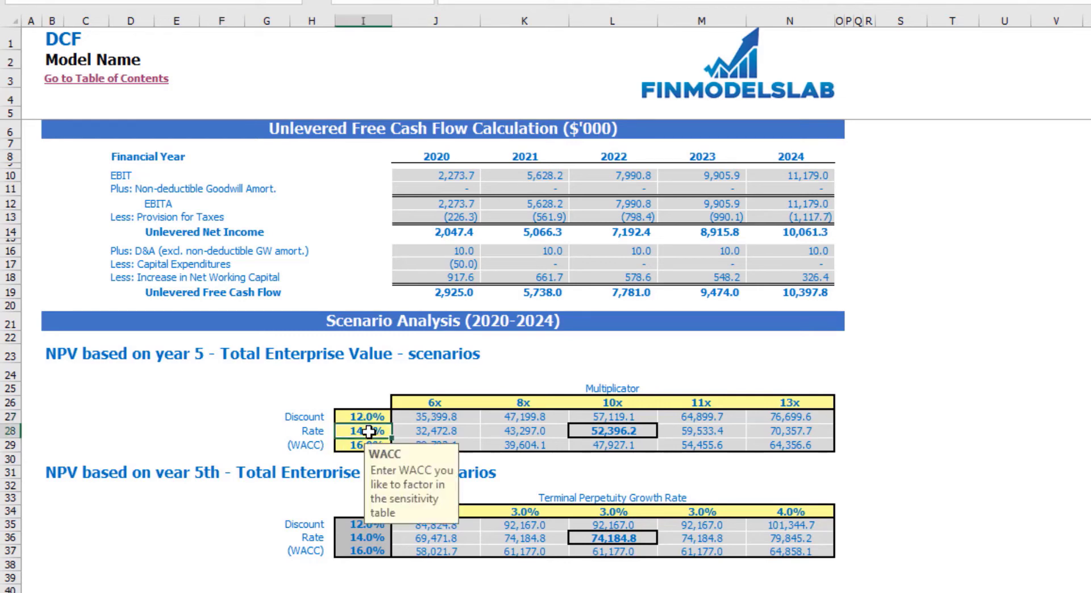
click(1017, 370)
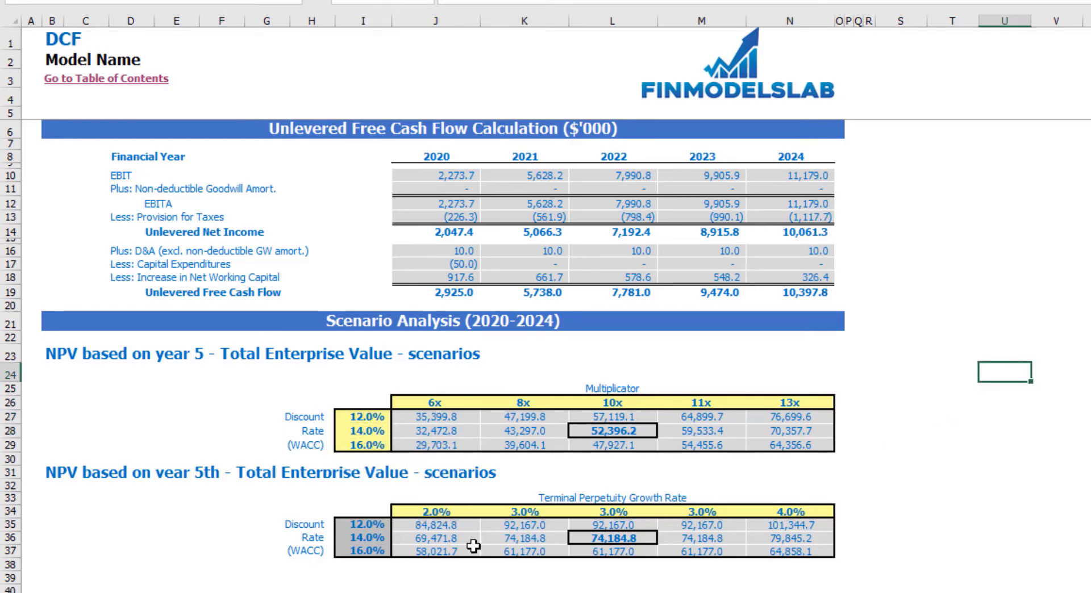
Step: Set the middle Multiplicator of the first NPV scenario table to 8 and check the recalculated enterprise values
drag(426, 403, 799, 407)
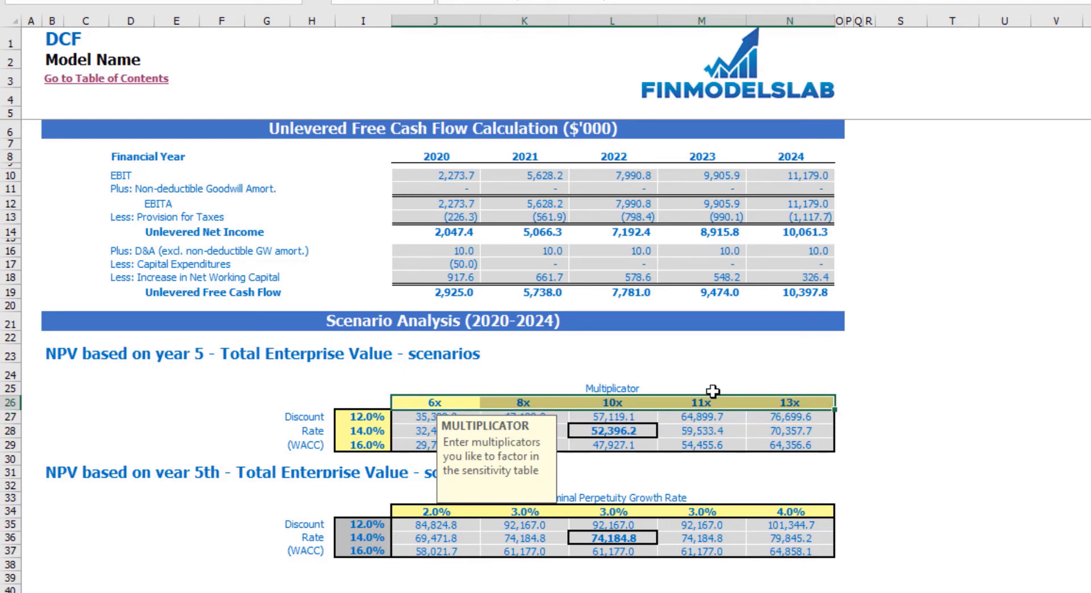
click(869, 402)
click(619, 403)
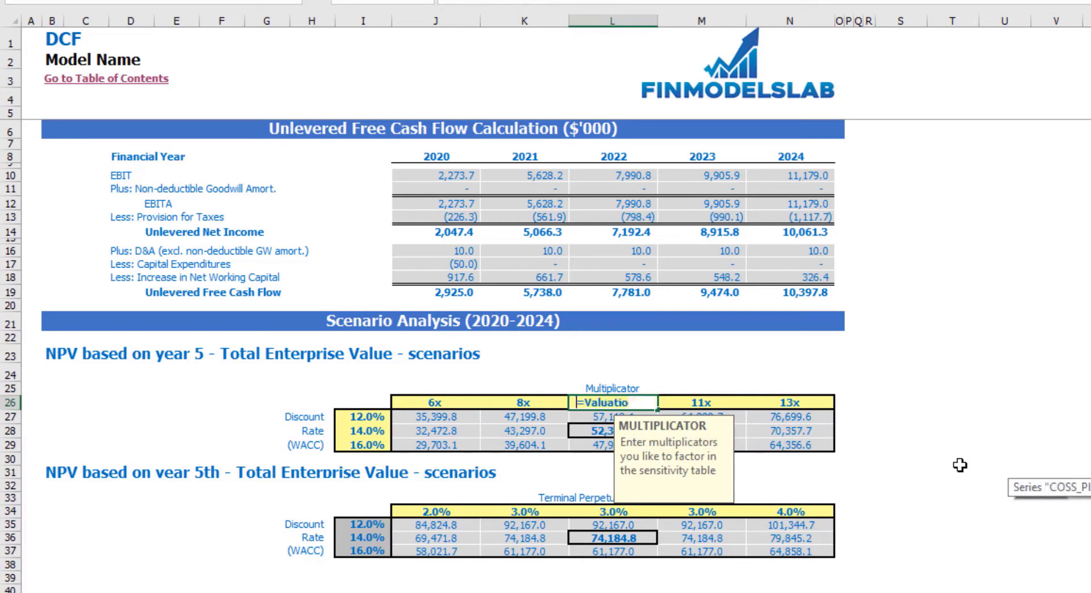
text(8)
key(Return)
click(941, 373)
click(452, 418)
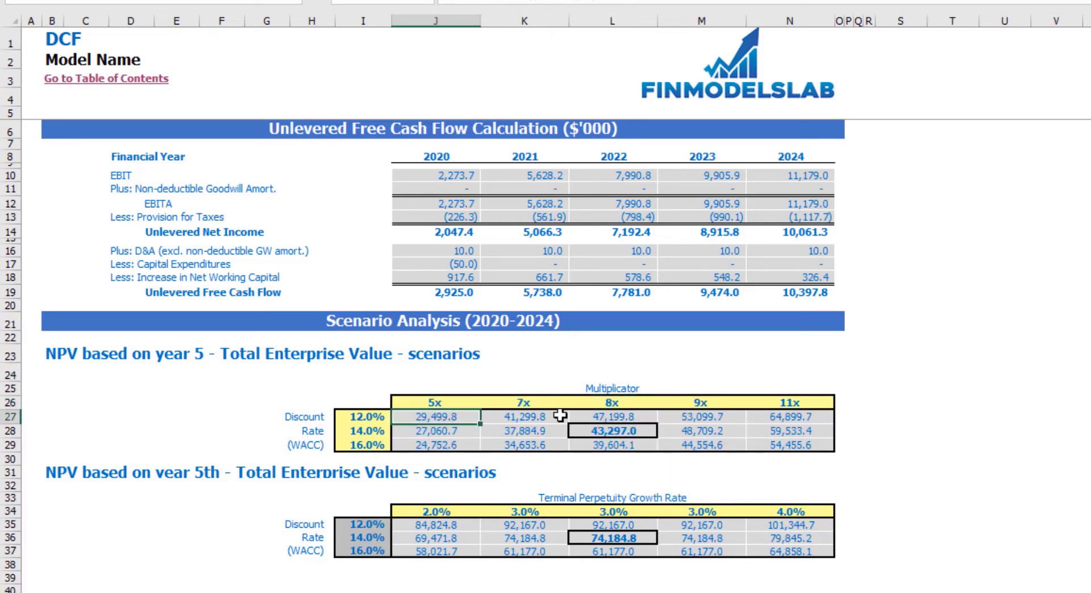
drag(472, 421, 807, 445)
click(1041, 376)
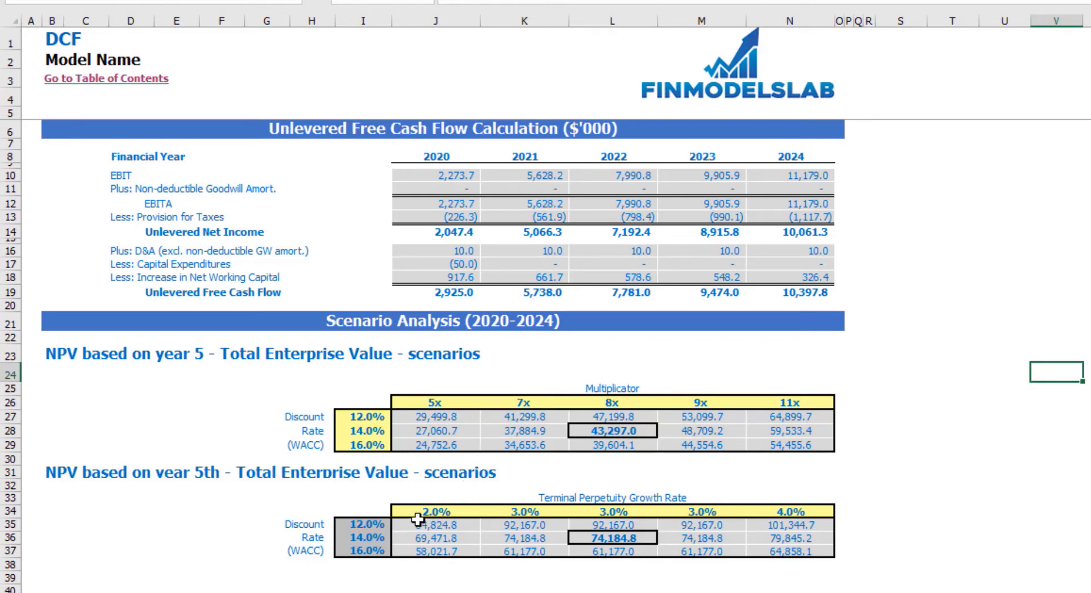
Step: Set the middle Terminal Perpetuity Growth Rate of the second NPV scenario table to 5%
click(613, 512)
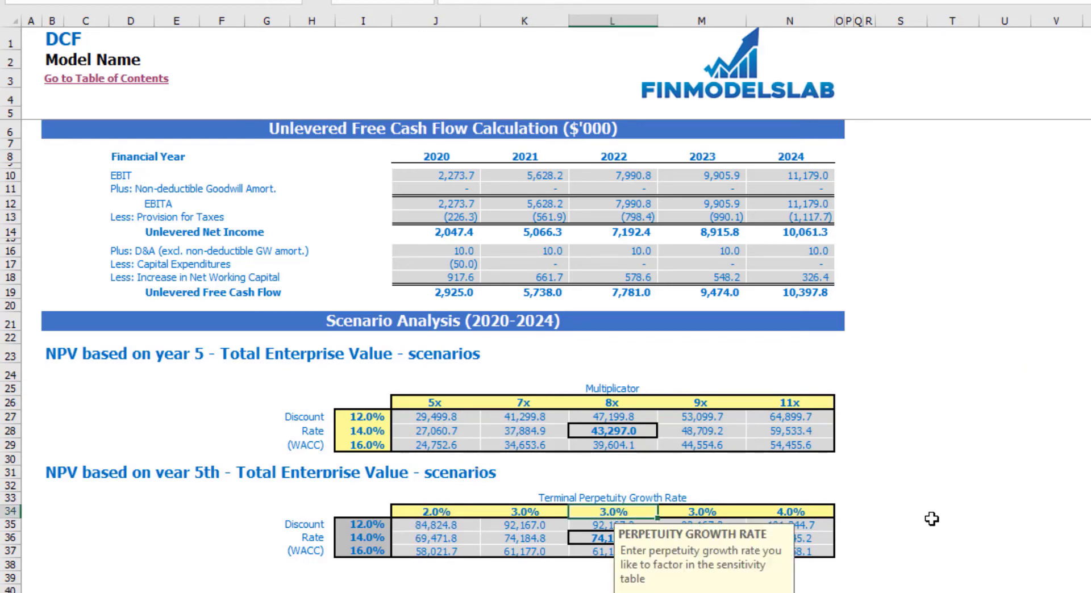
click(1005, 498)
click(620, 514)
text(5)
key(Return)
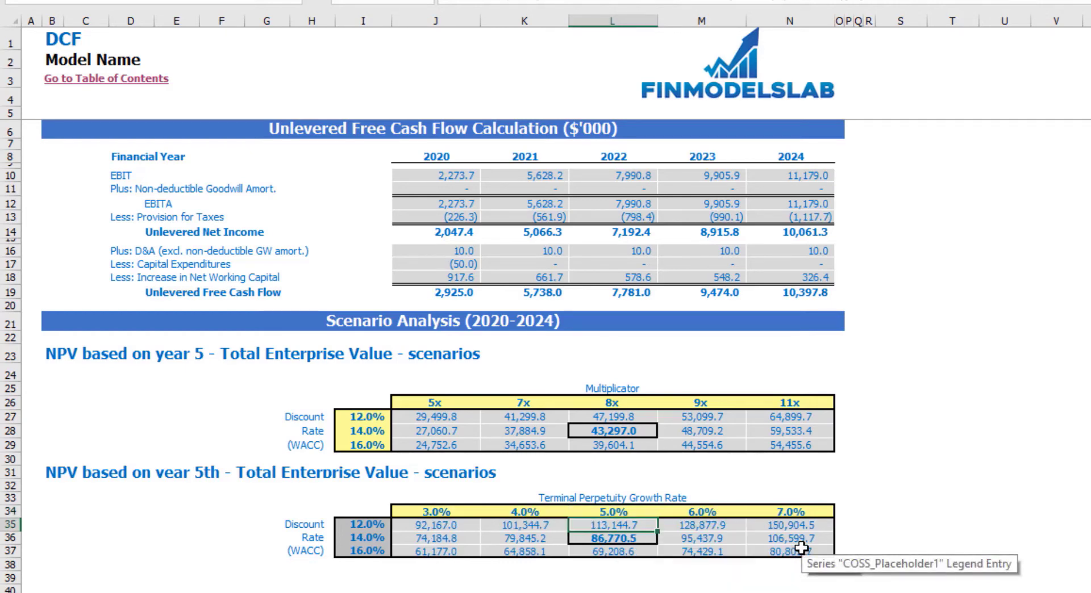
click(992, 455)
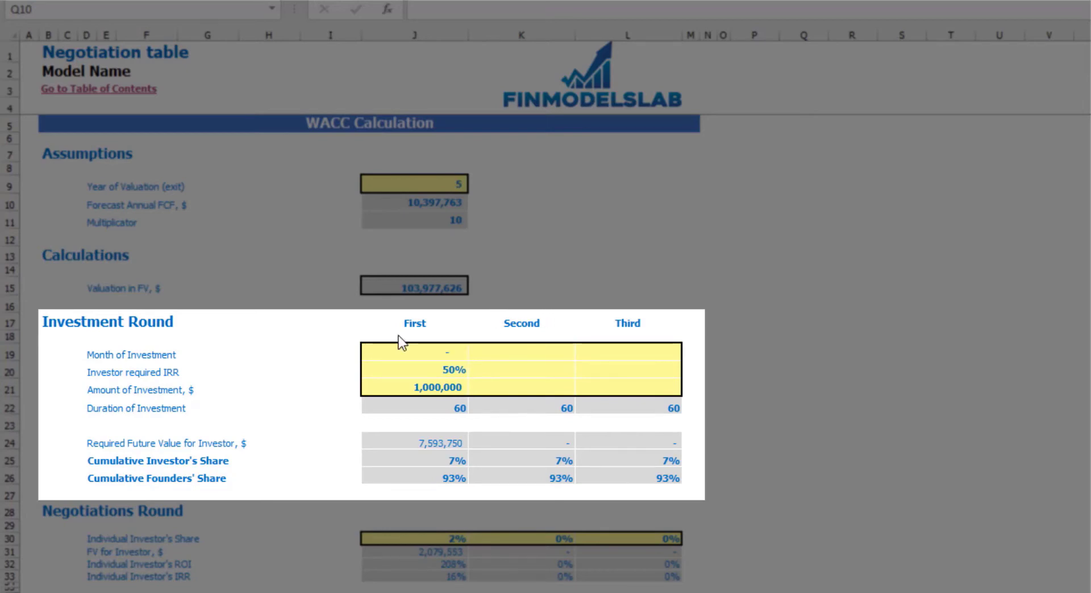
Step: Set the Month of Investment for the first investment round in the Negotiation table to 2
click(455, 365)
click(448, 352)
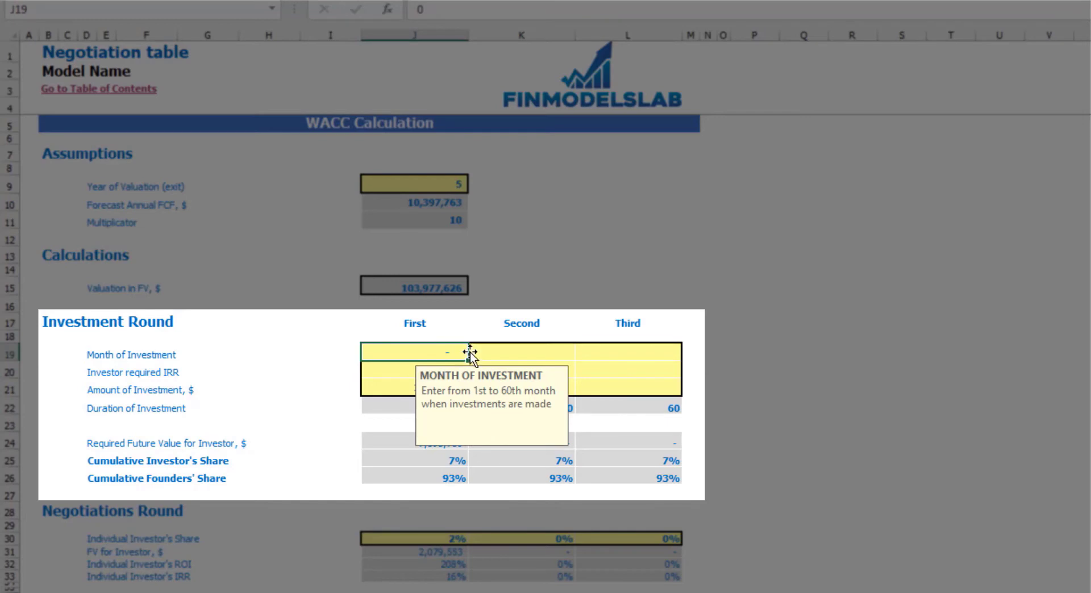
text(2)
key(Return)
click(947, 353)
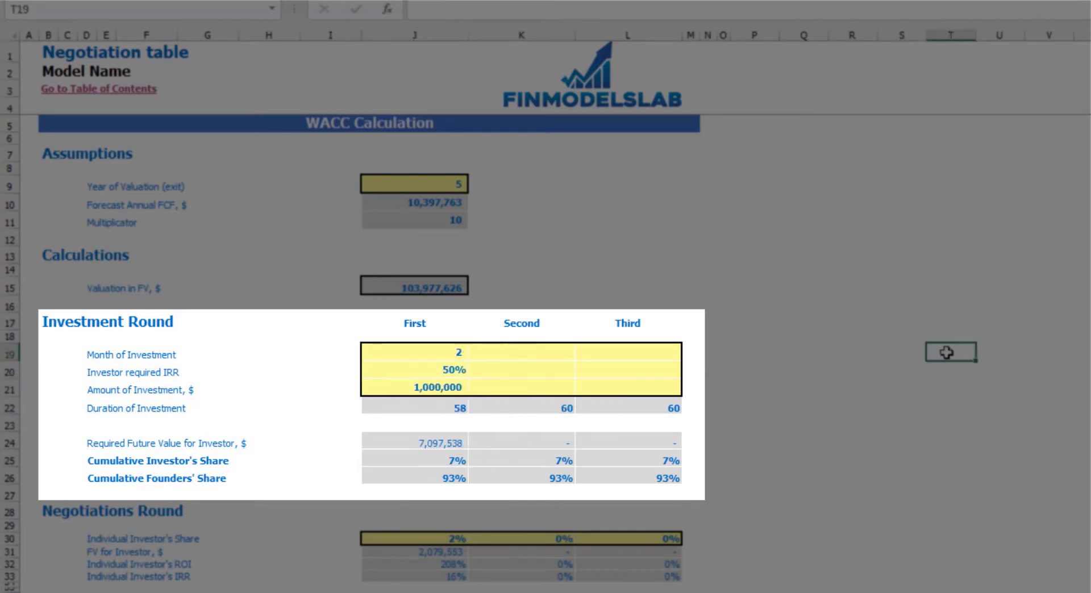
Step: Set the first round's Investor required IRR to 45% and its Amount of Investment to 900,000
click(412, 372)
text(45)
key(Return)
click(837, 369)
click(456, 388)
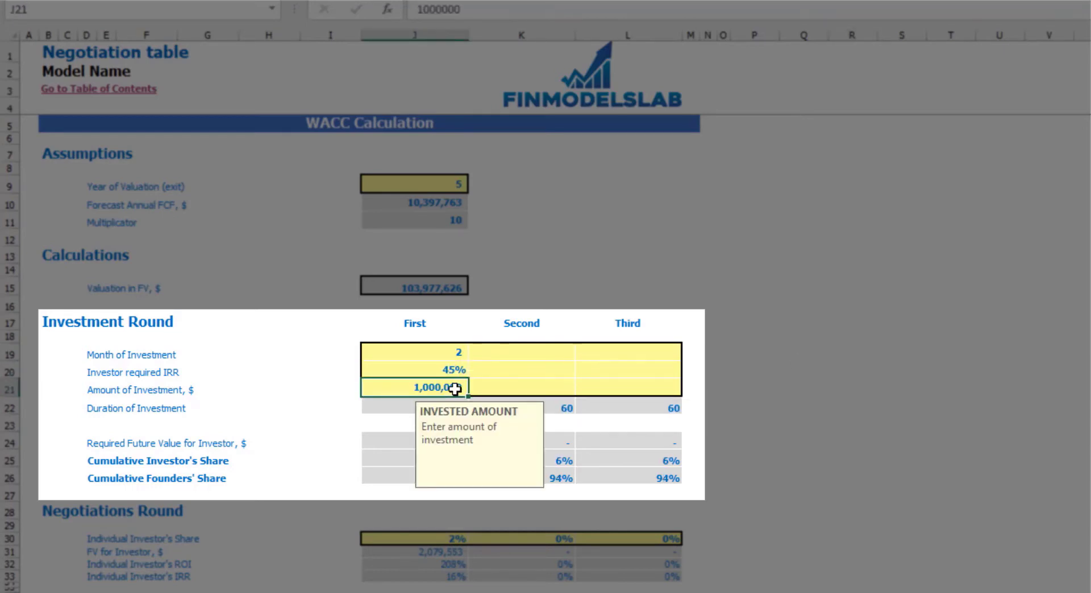
text(9000)
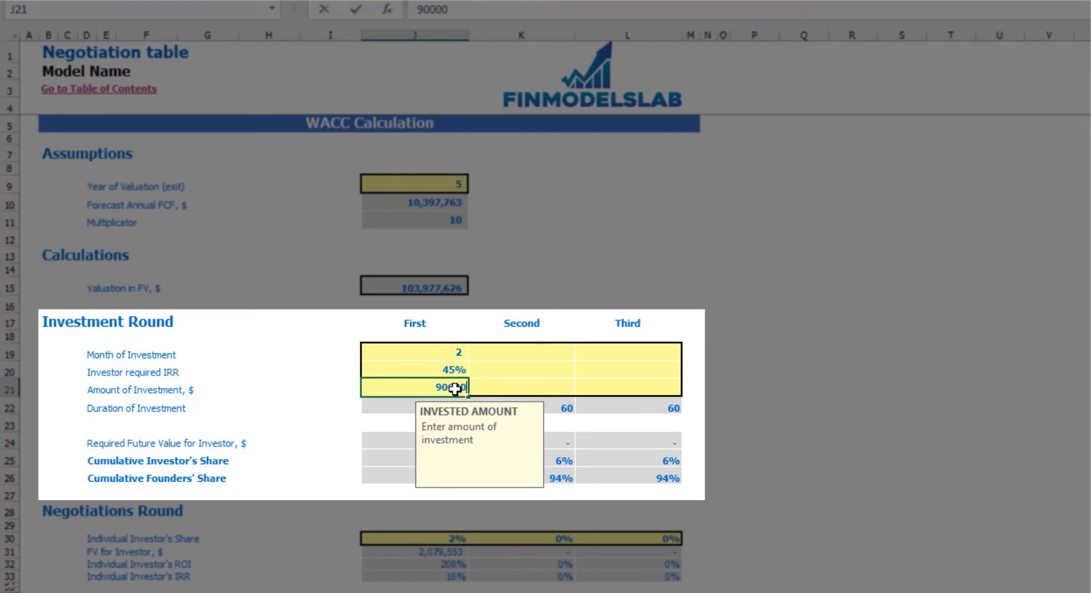
key(Return)
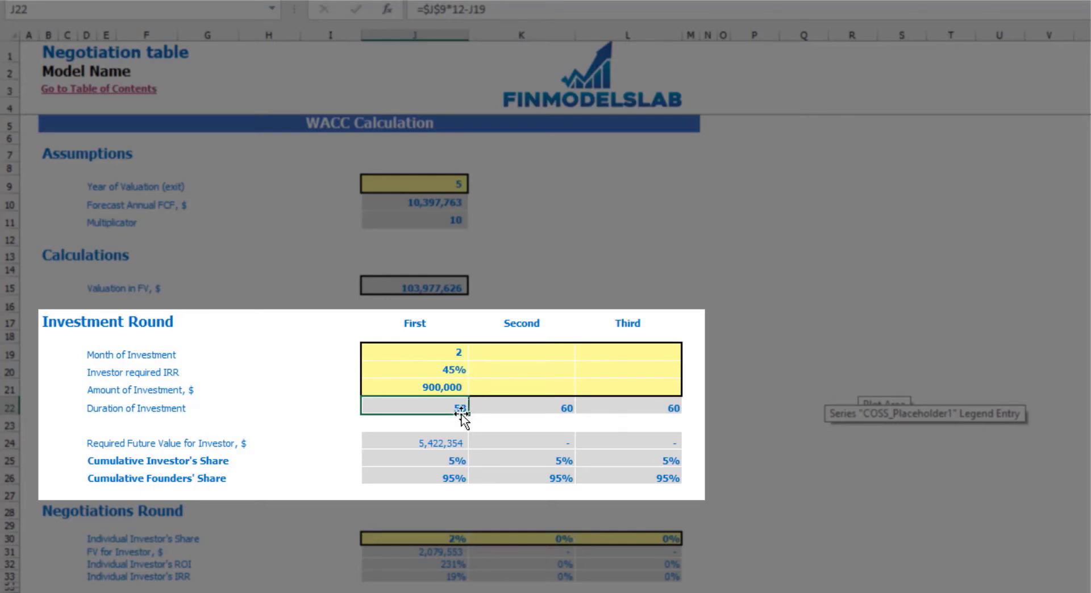
Step: Check the first round's Required Future Value, cumulative investor's and founders' shares, and the Individual Investor's Share in the Negotiations Round
click(419, 437)
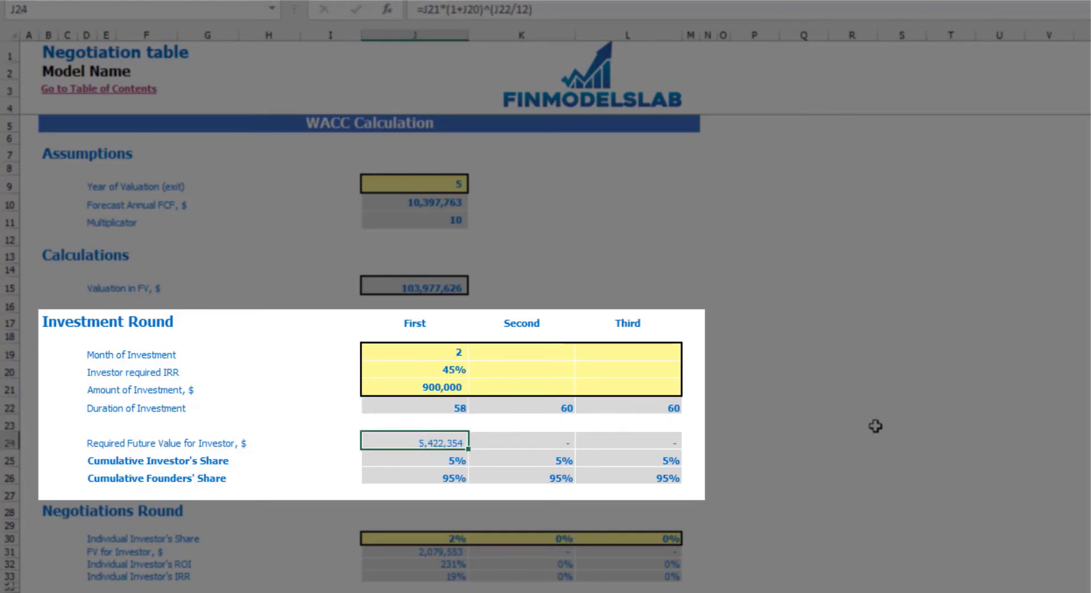
key(Down)
key(Down)
key(Up)
key(Down)
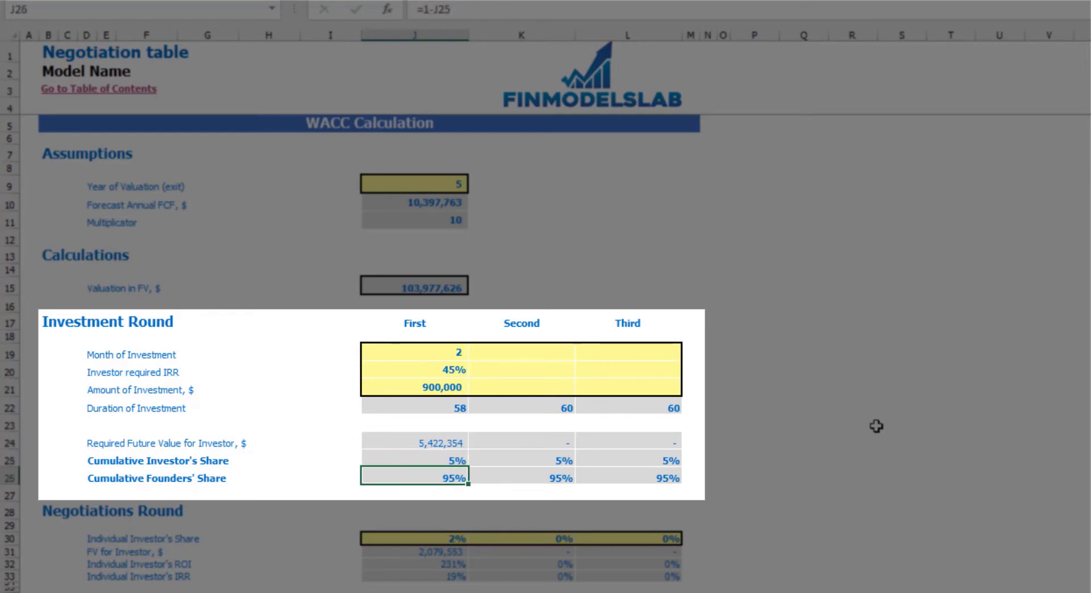
key(Up)
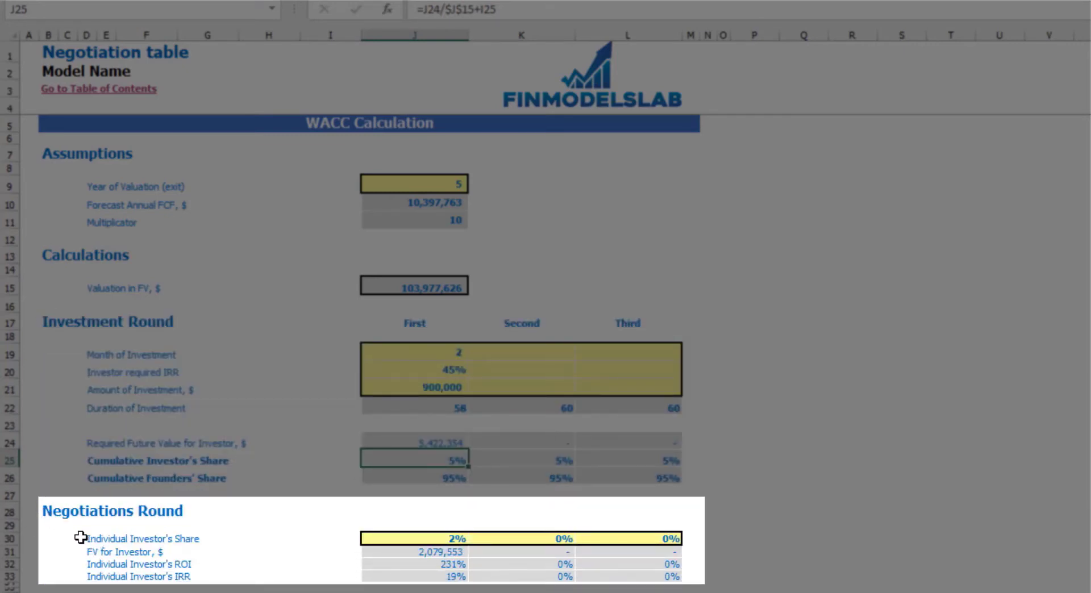
click(426, 538)
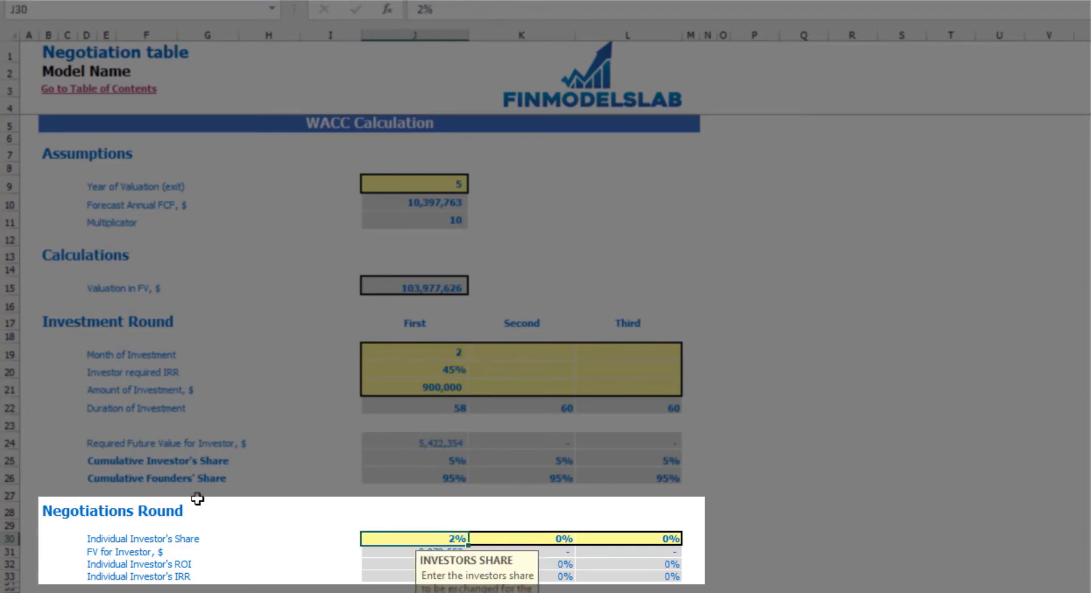
key(Return)
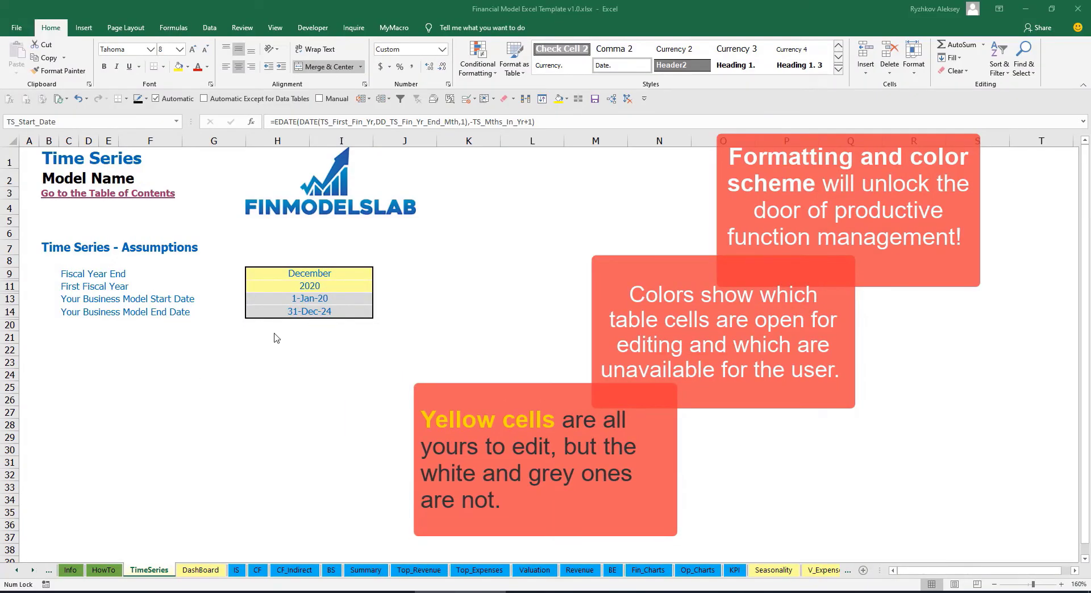
Step: Look through the workbook's colour-coded sheets, from the blue reports to the yellow inputs and grey calculations
click(33, 570)
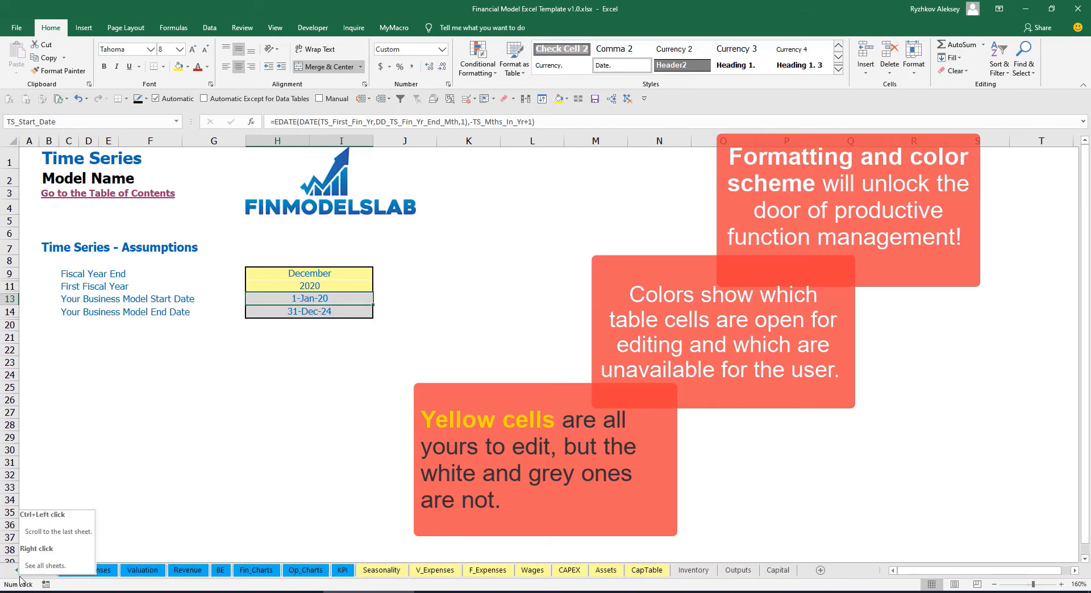
click(17, 571)
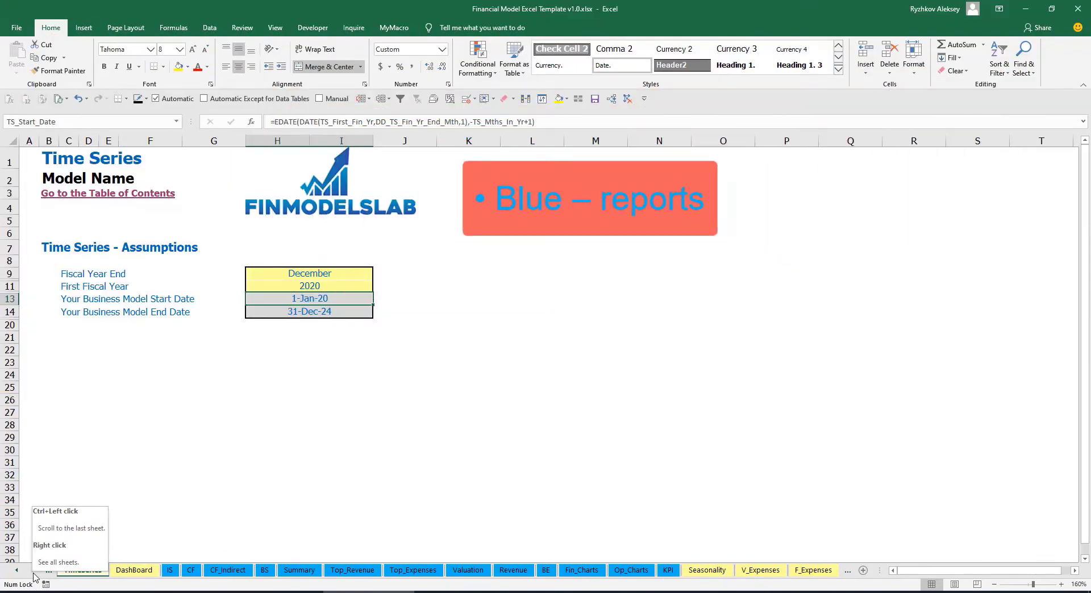
click(33, 573)
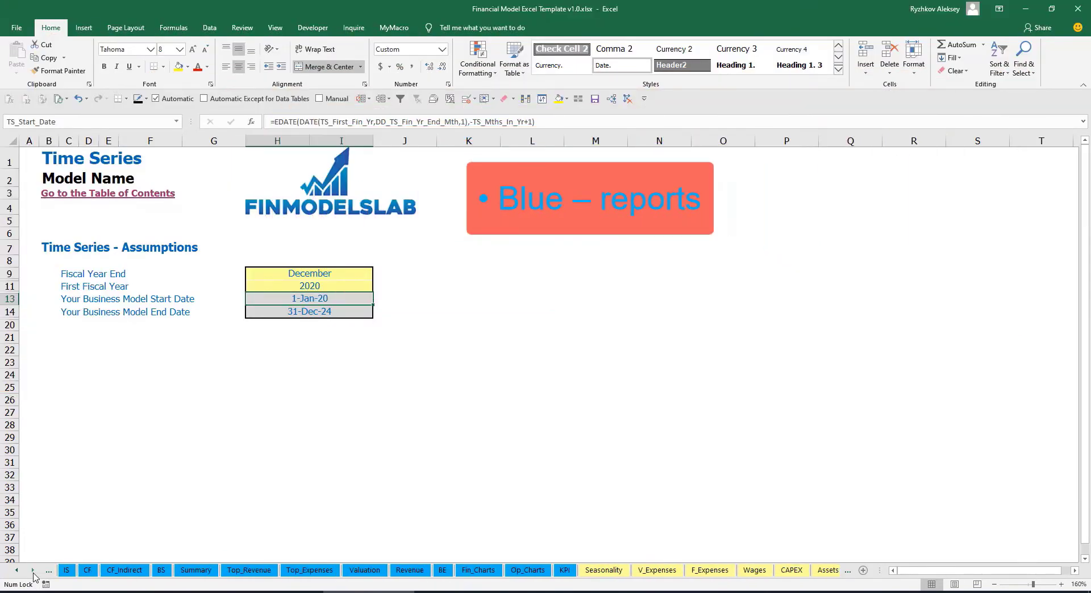
click(33, 573)
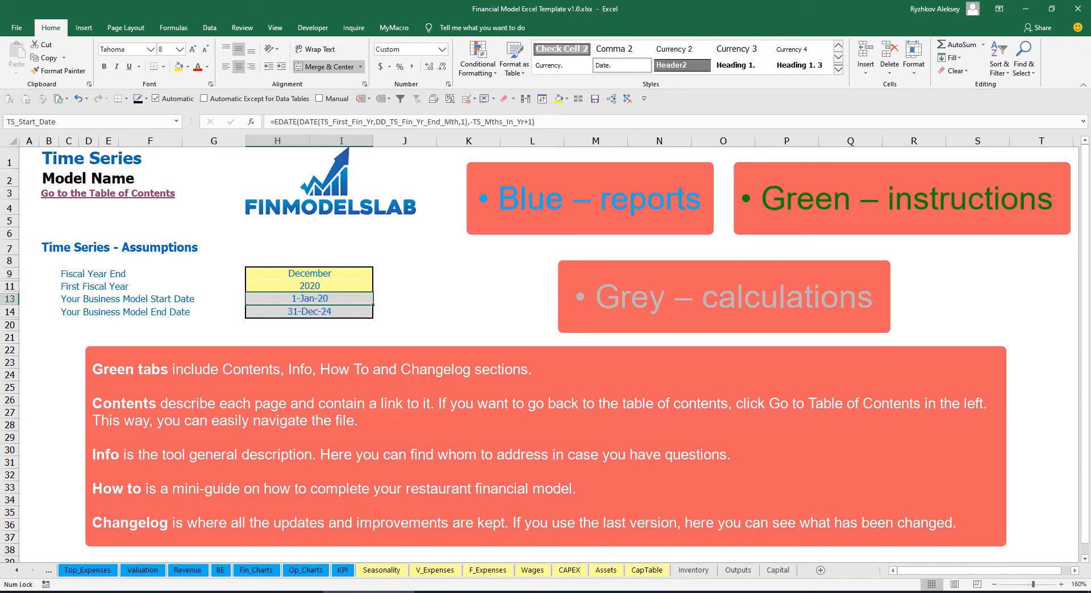
Step: Go back to the Contents sheet, follow its Financial Statements Summary link and return to the table of contents
click(17, 571)
click(16, 574)
click(17, 574)
click(17, 574)
click(16, 574)
click(17, 574)
click(17, 574)
click(16, 574)
click(17, 574)
click(17, 574)
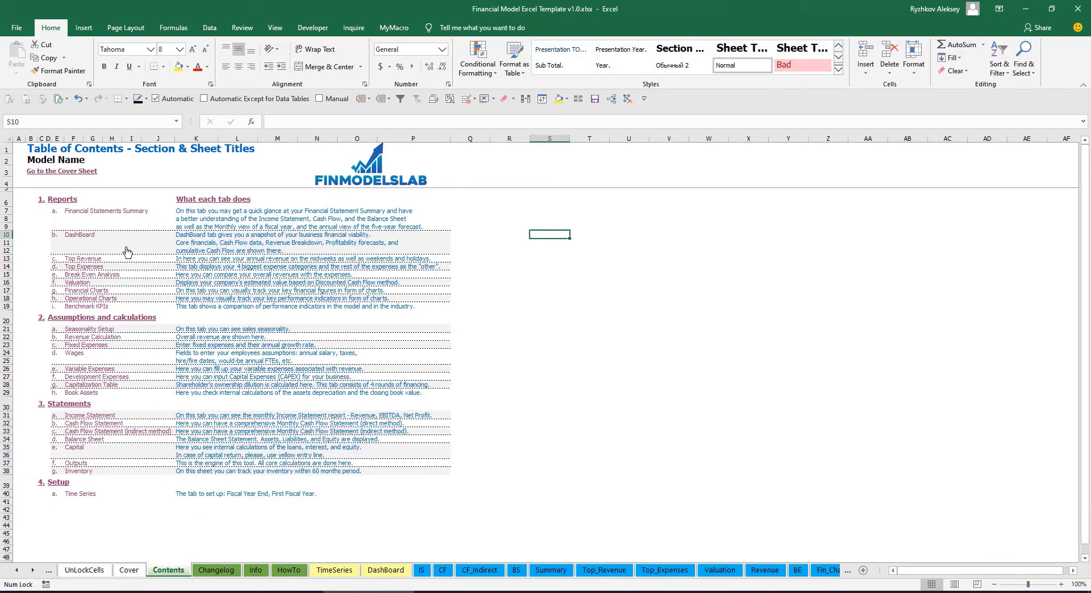
click(98, 216)
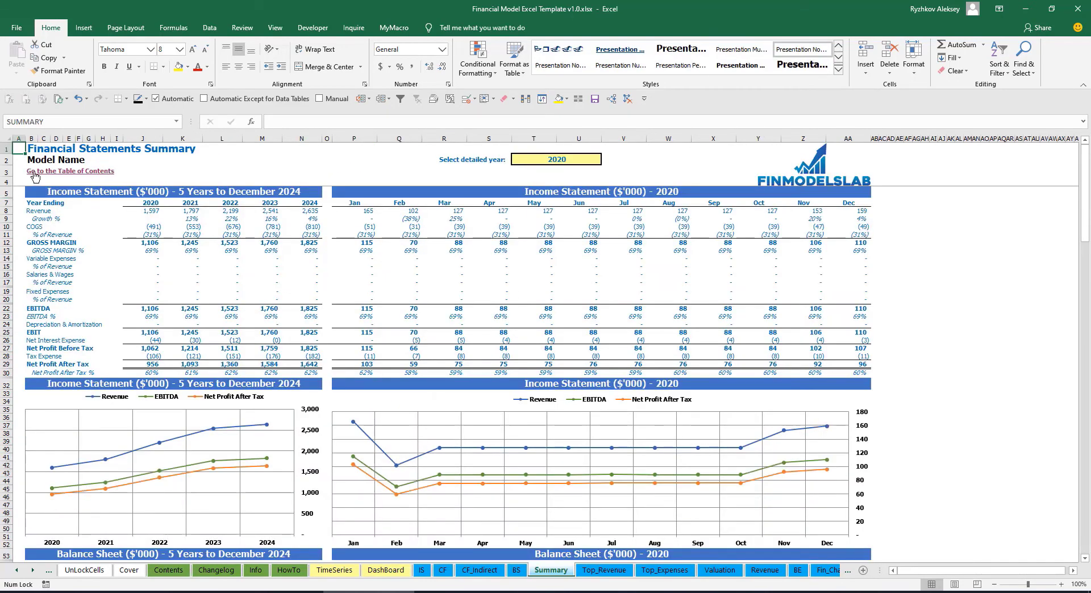
click(35, 173)
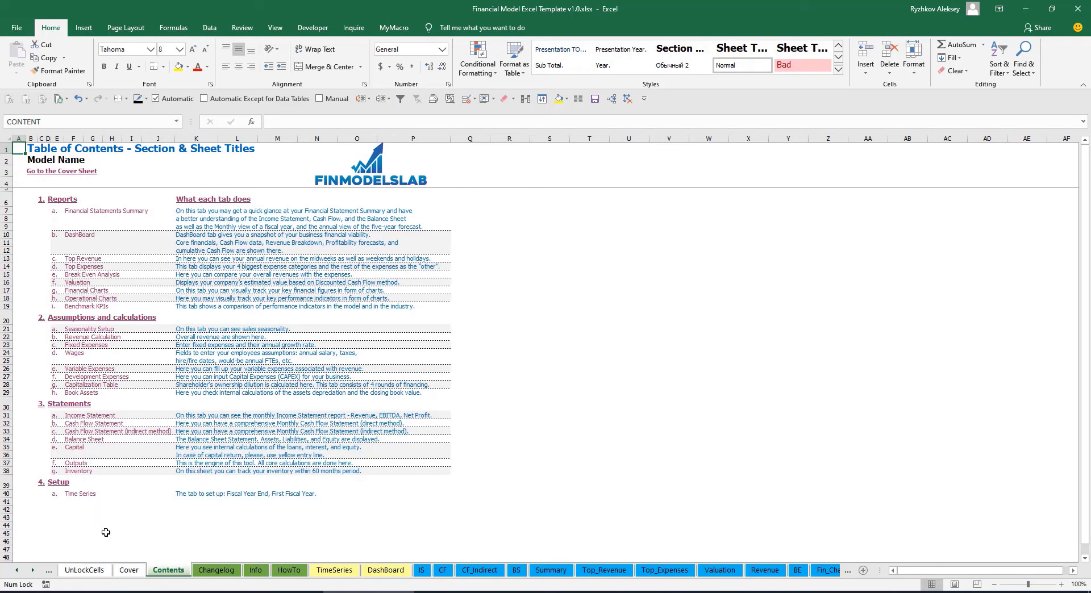
Step: Read through the HowTo sheet's guide to the Time Series, DashBoard, expenses, wages, capitalization table and report sheets
click(289, 570)
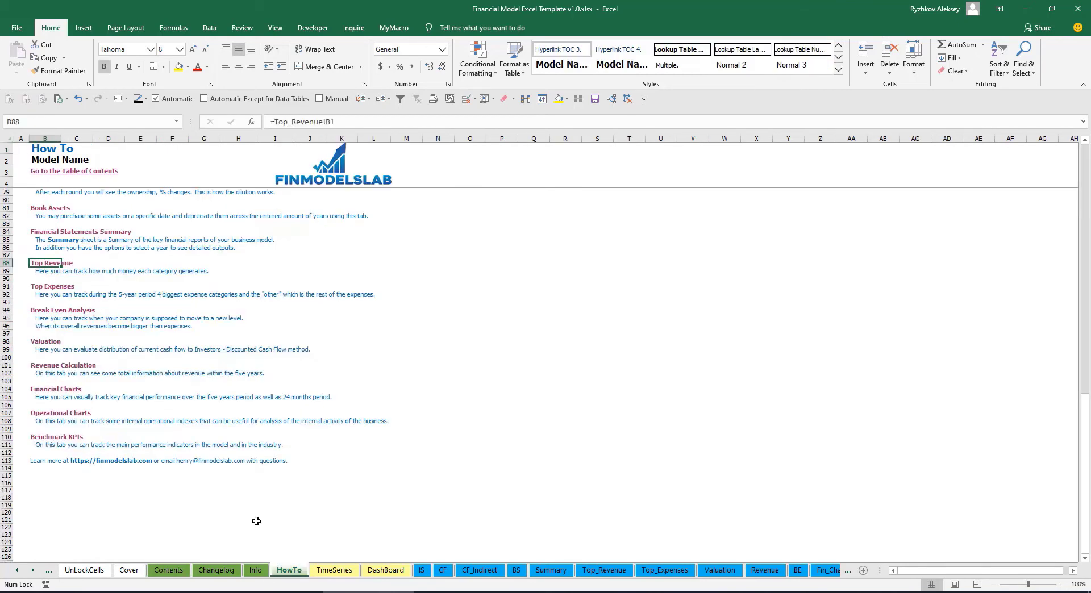
scroll(108, 329, up, 20)
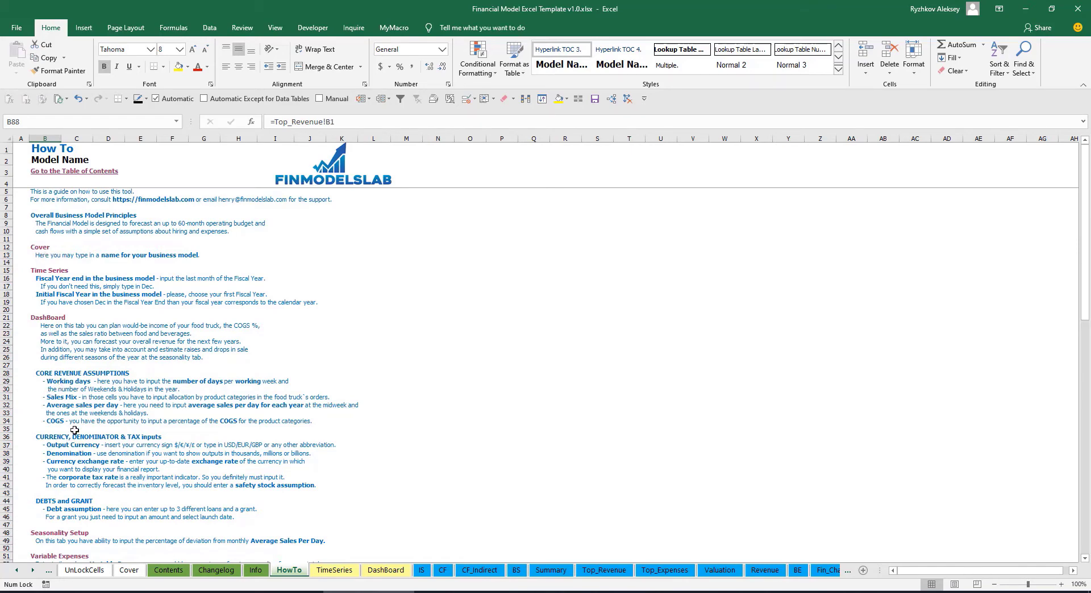
scroll(57, 381, down, 3)
scroll(65, 406, down, 3)
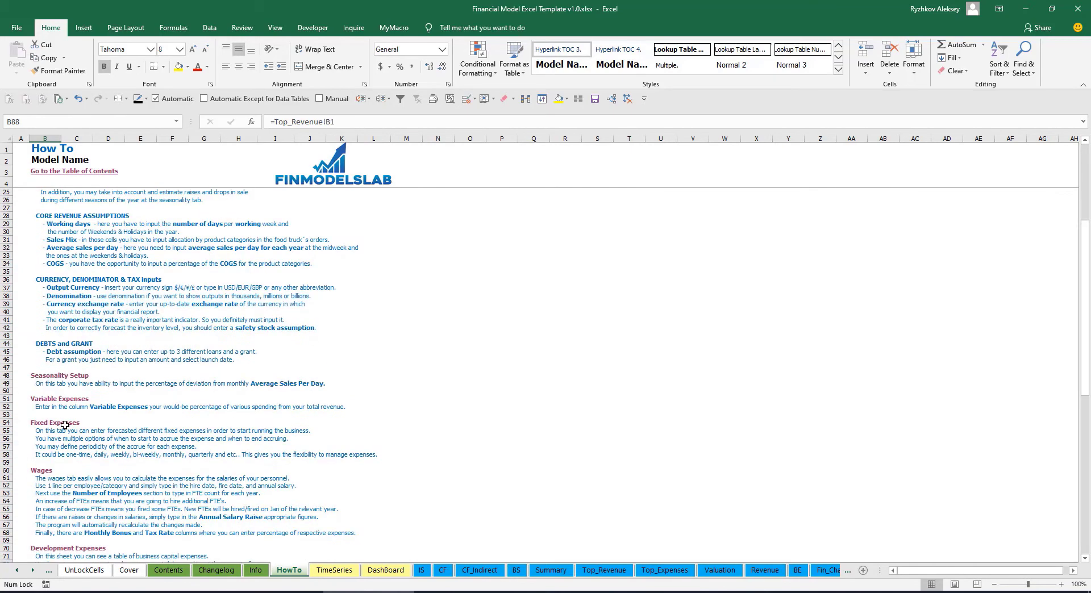
scroll(57, 438, down, 6)
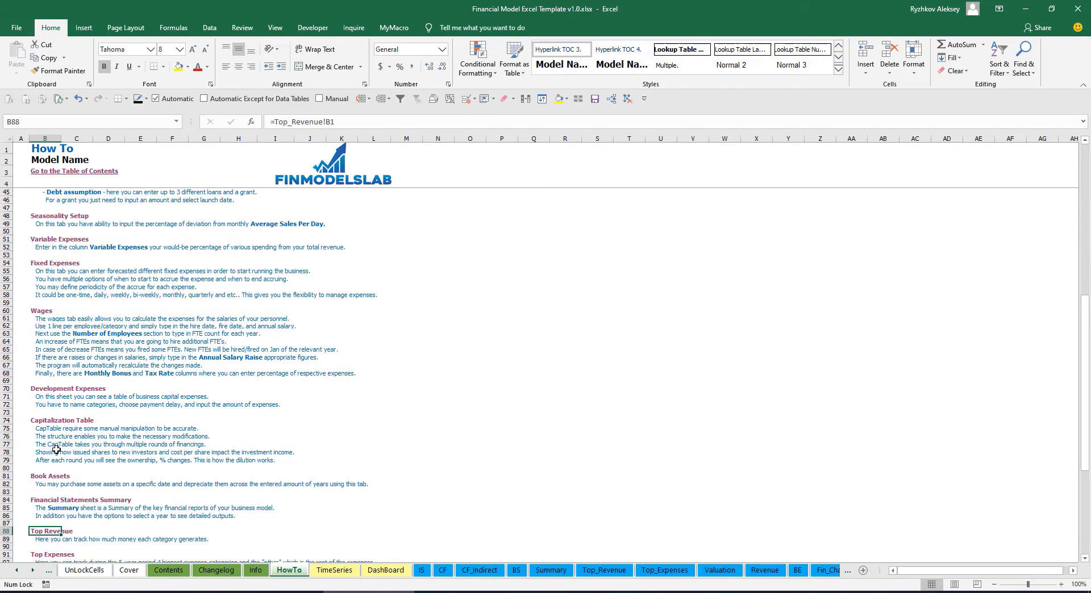
scroll(54, 451, up, 12)
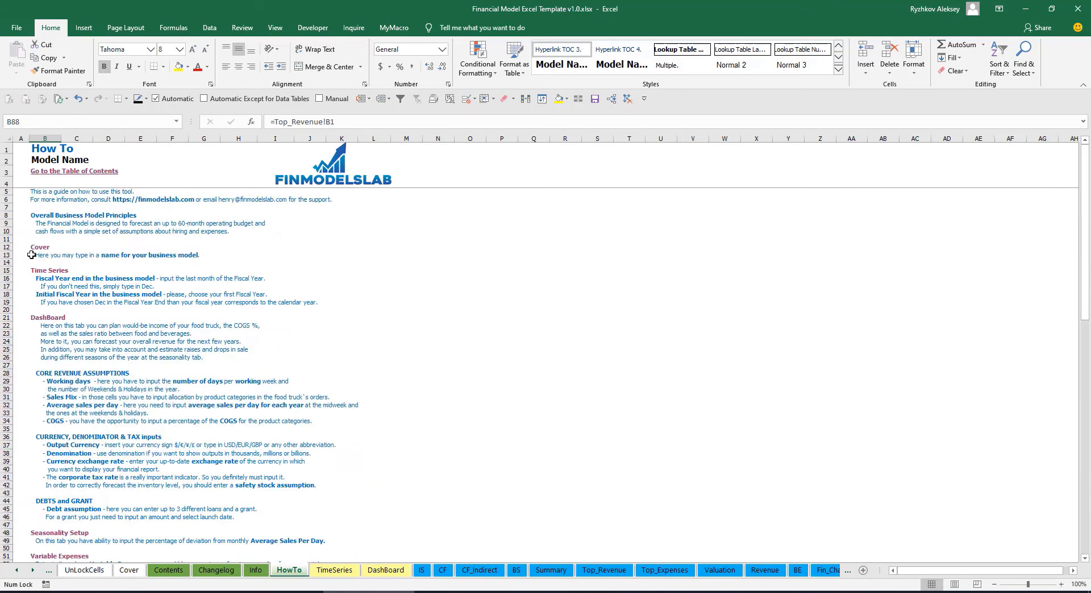
Step: Read further through the HowTo guide, from the Cover and Time Series sections to Book Assets and Top Revenue
scroll(35, 303, down, 10)
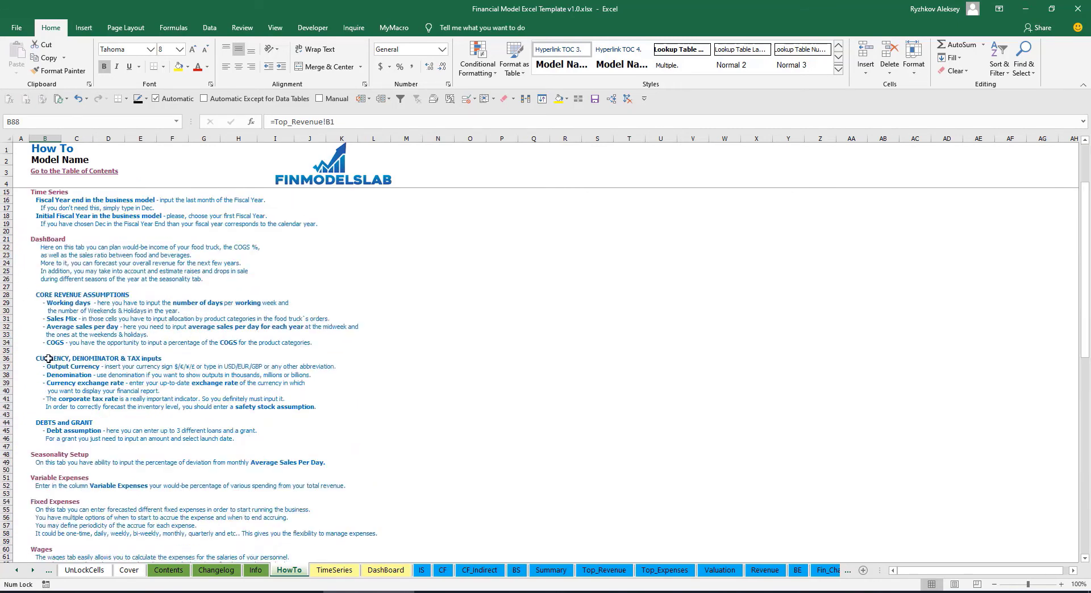
scroll(51, 322, down, 3)
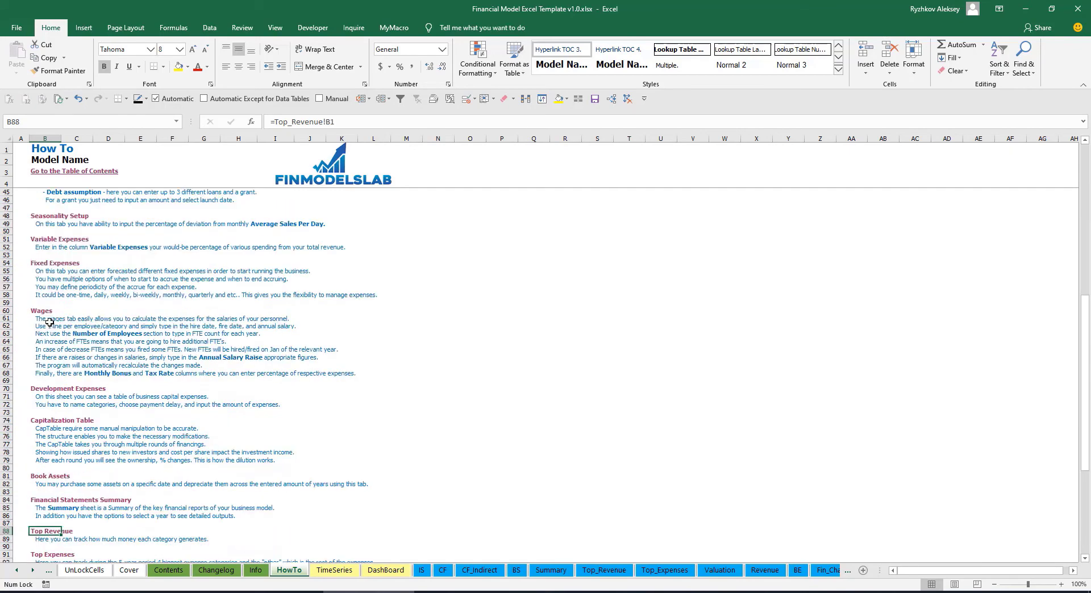
click(37, 477)
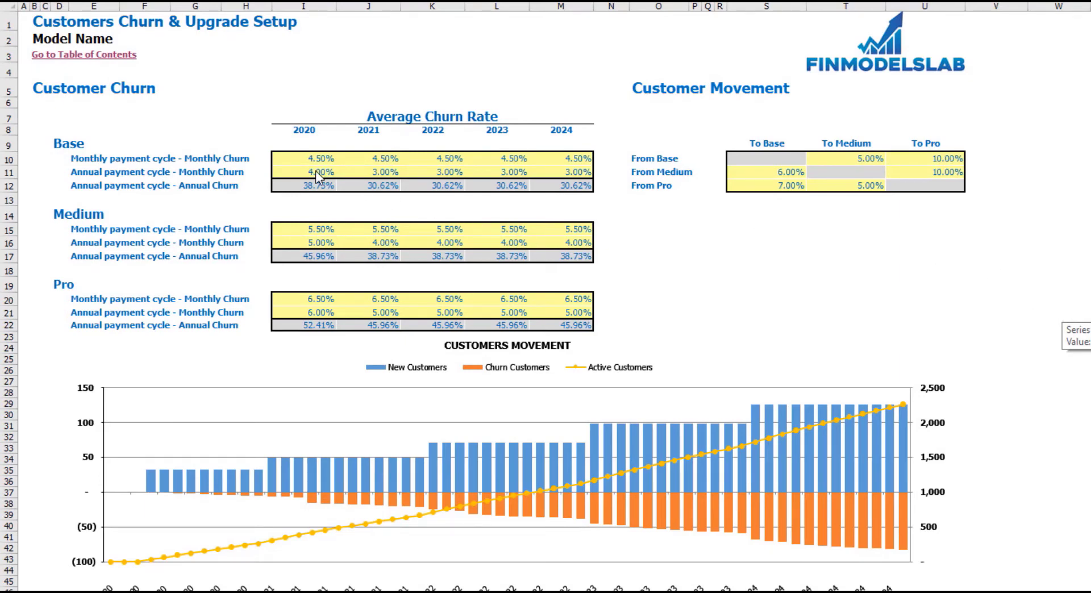
Step: Look at the Base offering's monthly and annual payment cycle rows in the Customer Churn table
click(59, 142)
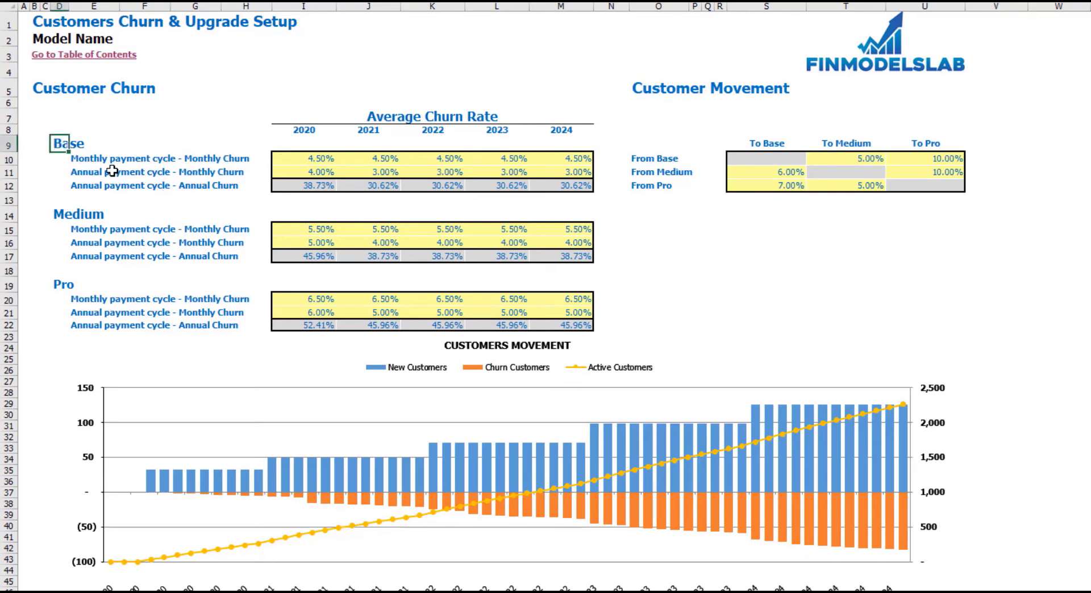
drag(77, 160, 76, 173)
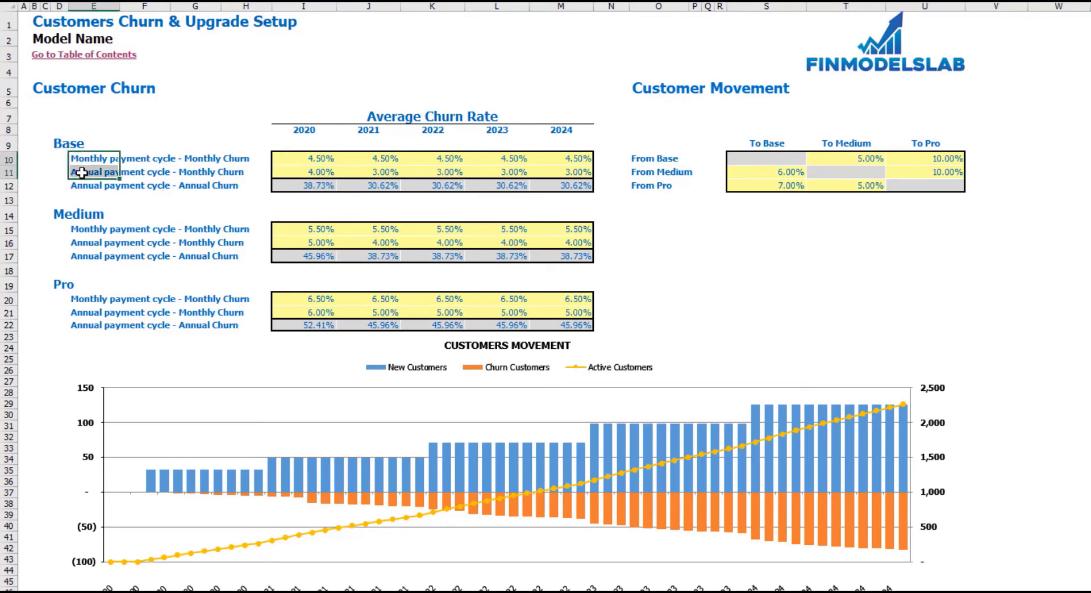
click(59, 145)
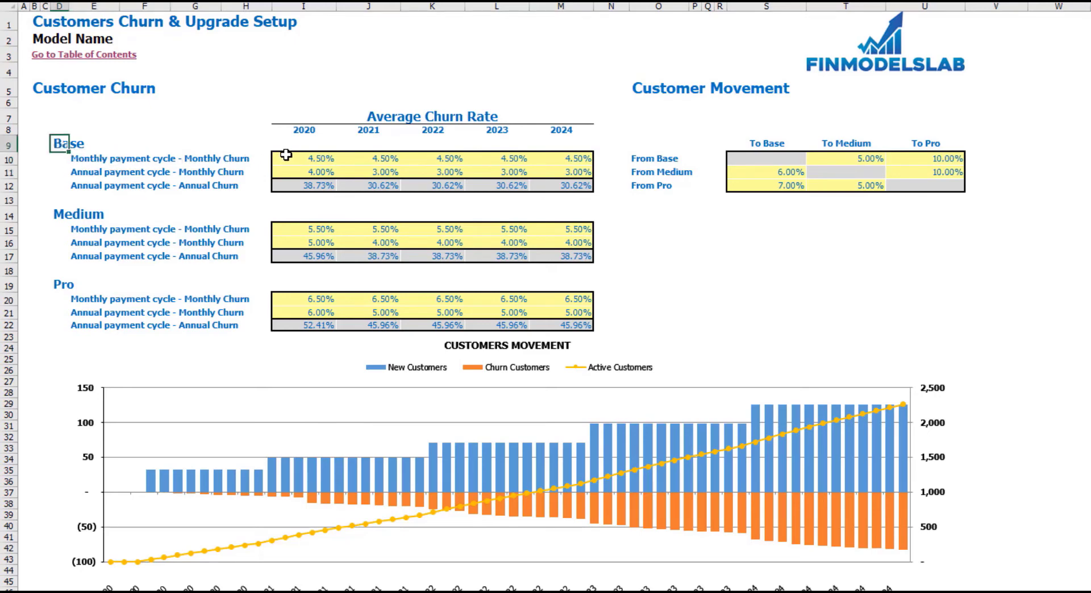
click(76, 159)
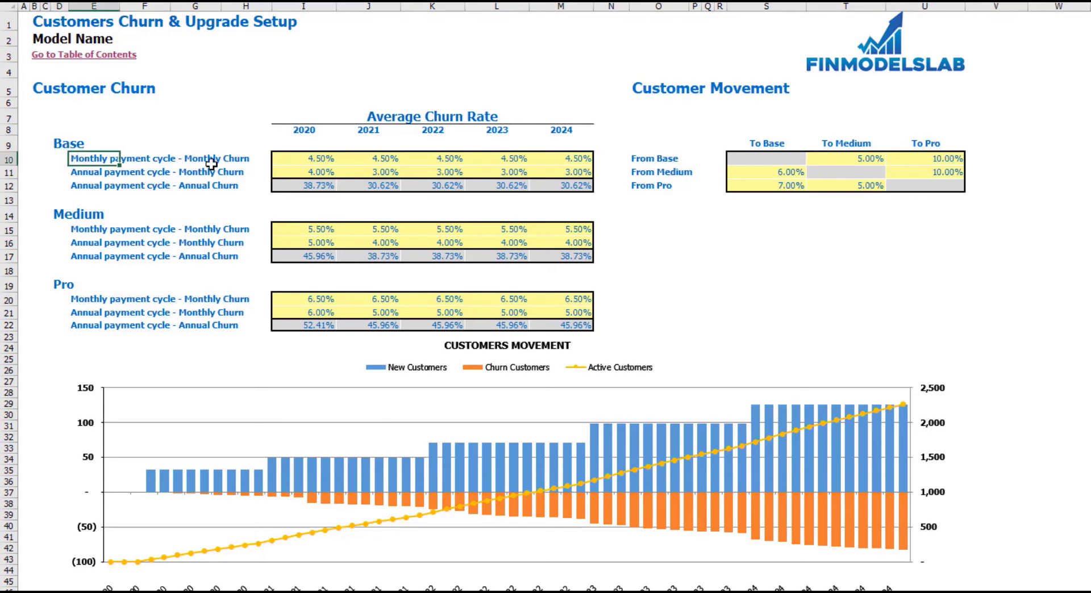
Step: Set the Base monthly payment cycle's monthly churn to 5% for 2020 and copy it across 2021–2024
click(312, 161)
text(5)
key(Return)
key(Up)
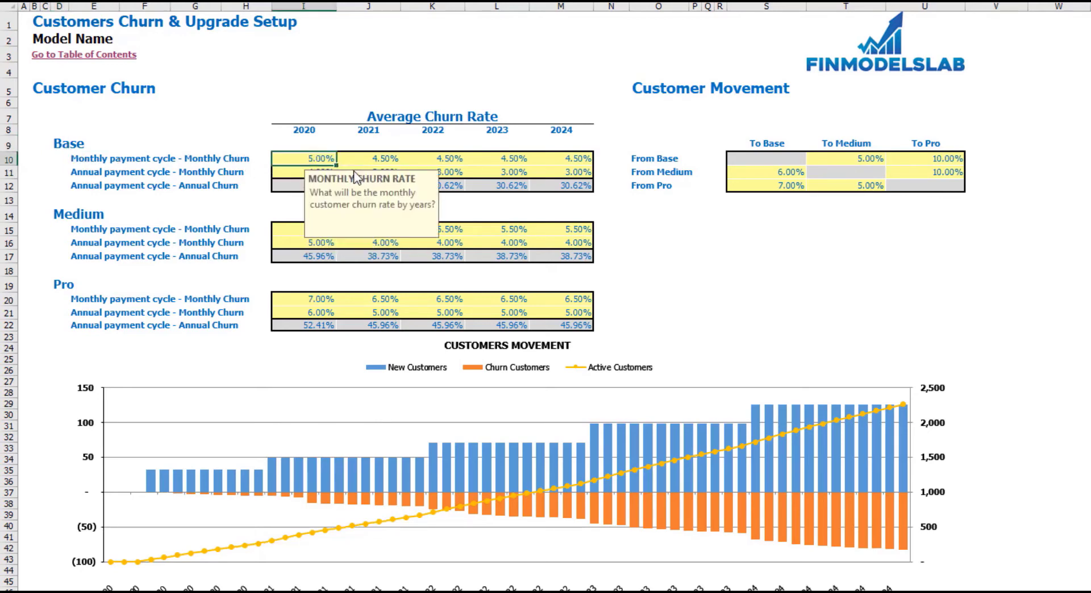
key(ctrl+c)
key(Right)
key(shift+Right)
key(shift+Right)
key(shift+Right)
key(shift+Right)
key(shift+Right)
key(shift+Left)
key(shift+Left)
key(ctrl+v)
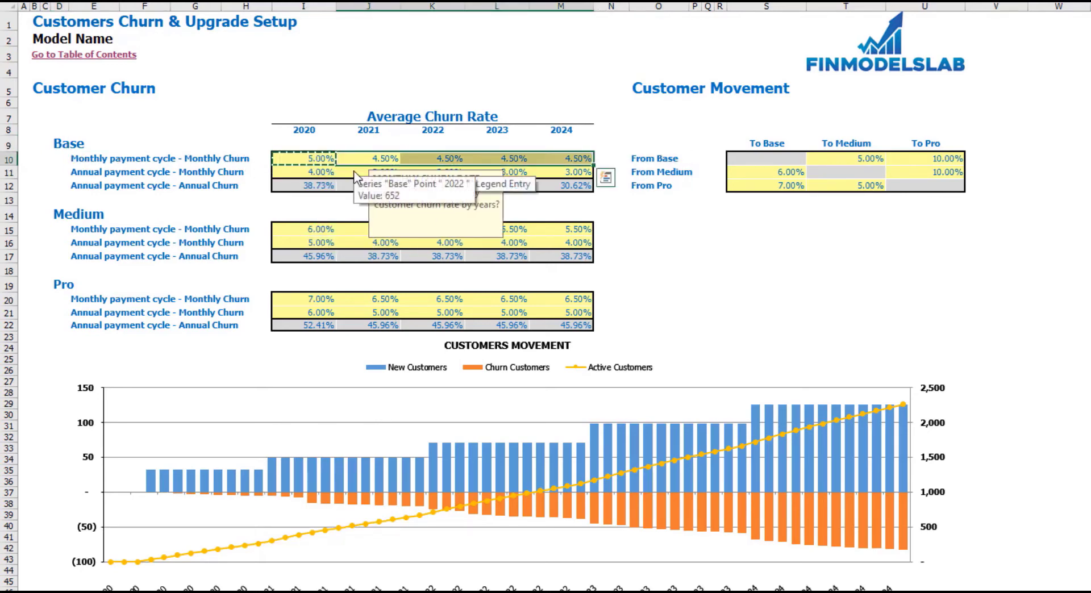
Step: Copy the 5% churn rate into the Base annual payment cycle's monthly churn for 2020 through 2024
key(Left)
key(Down)
key(ctrl+v)
key(ctrl+c)
key(Right)
key(shift+Right)
key(shift+Right)
key(shift+Right)
key(shift+Right)
key(shift+Right)
key(shift+Left)
key(shift+Left)
key(ctrl+v)
key(Left)
key(Down)
key(Escape)
click(669, 256)
Step: Check the Base offering's calculated annual churn and the Medium offering's monthly churn rates by year
click(309, 188)
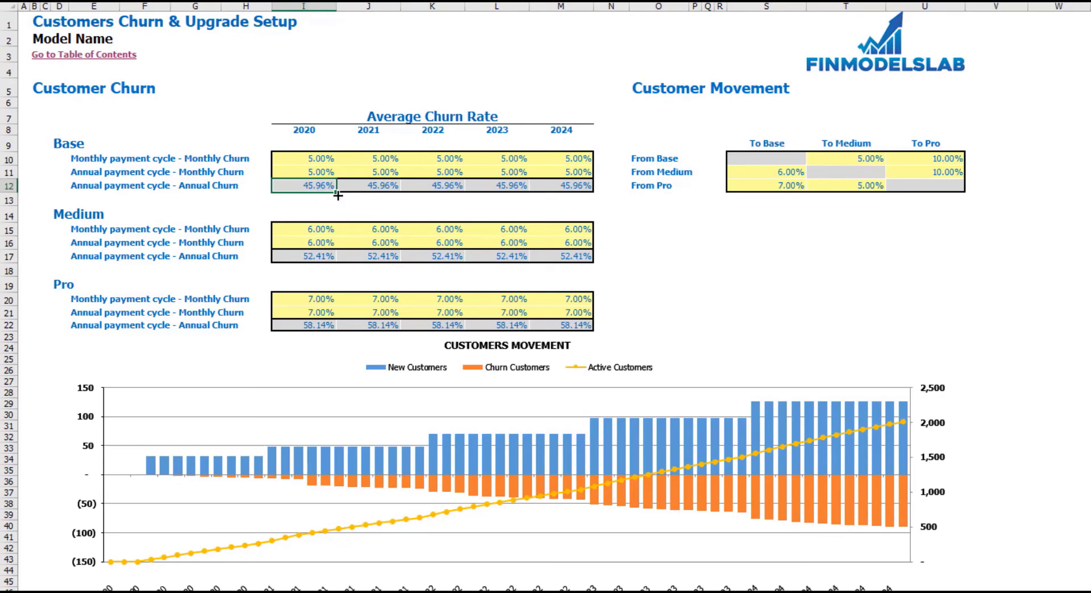
click(310, 233)
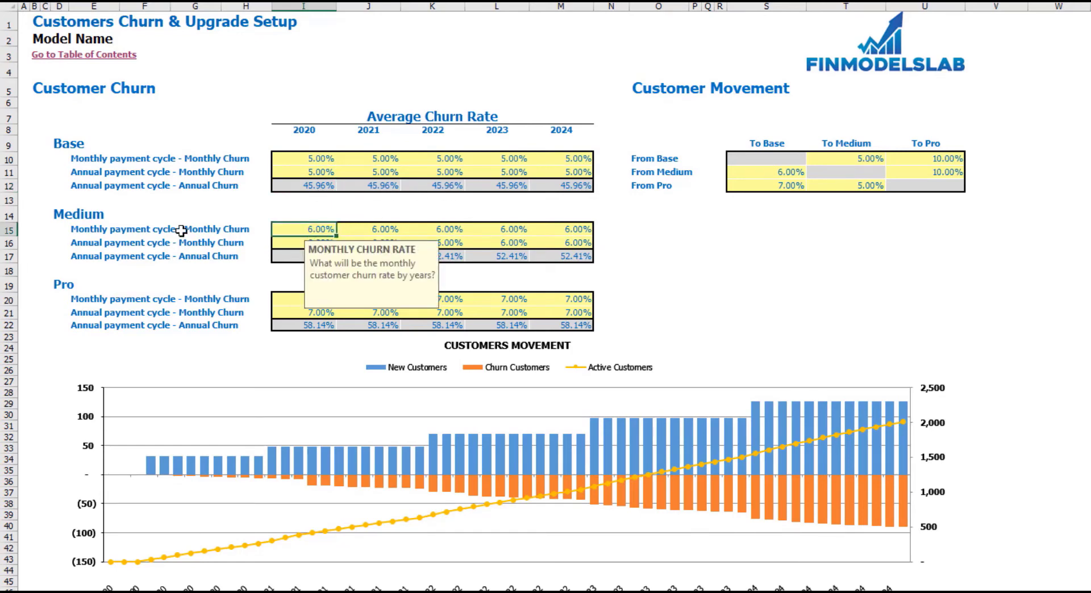
drag(380, 233, 542, 229)
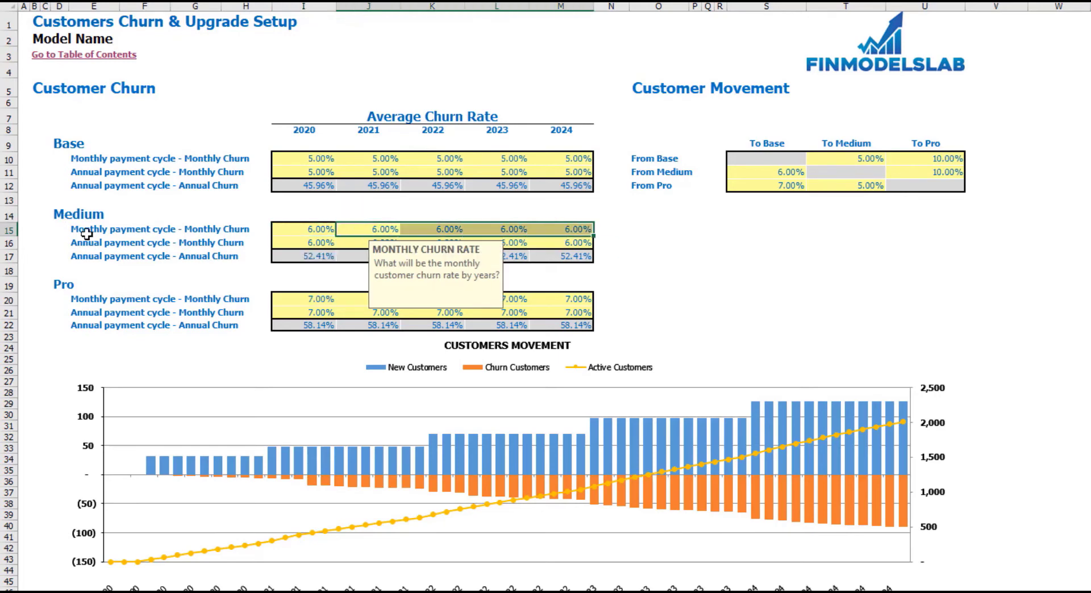
drag(80, 230, 83, 244)
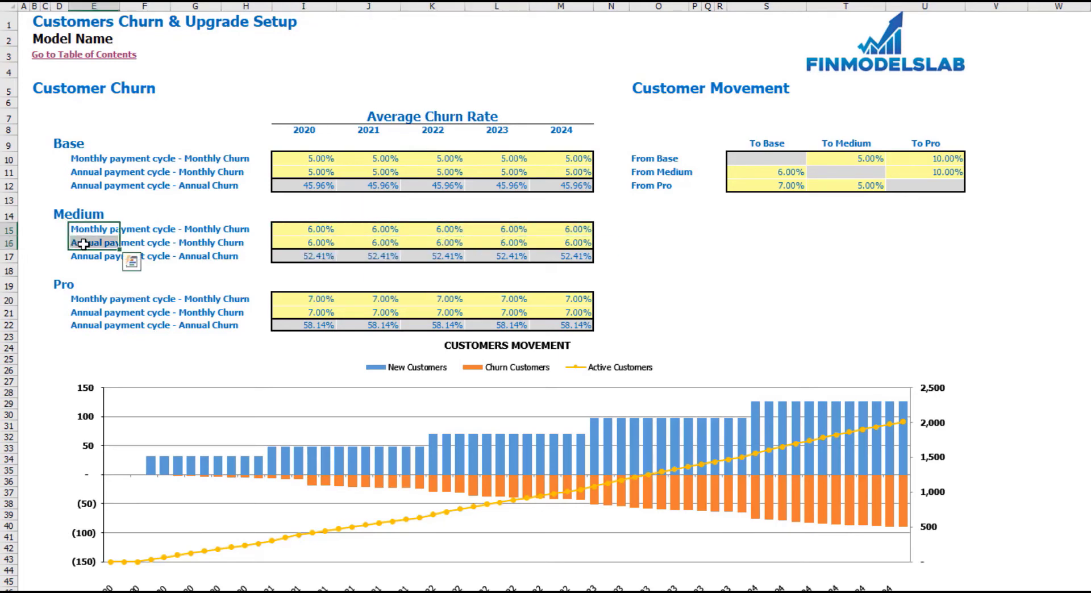
click(748, 253)
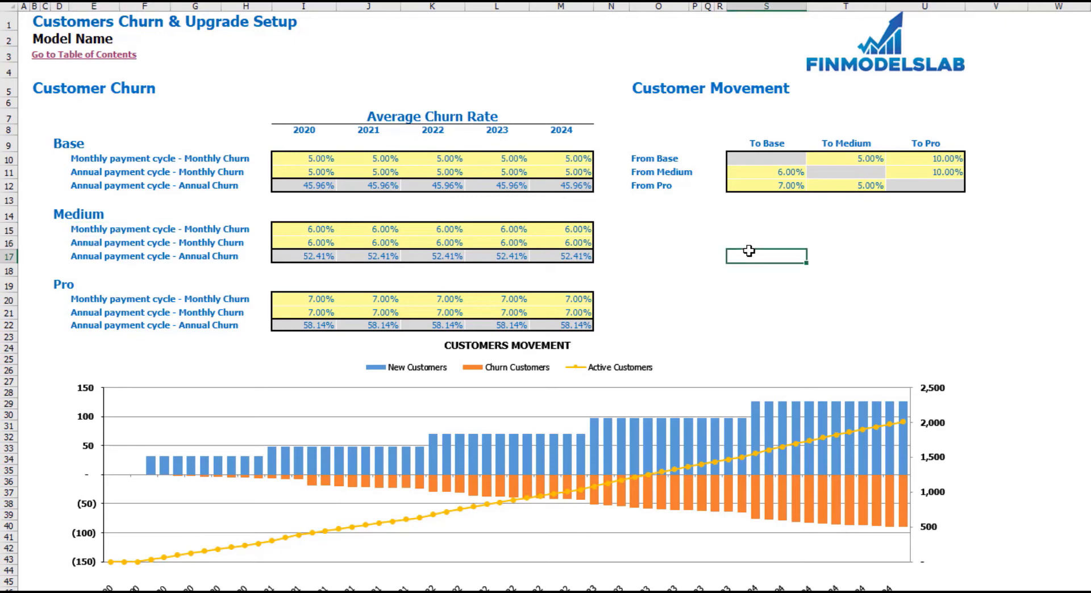
Step: Examine the Customer Movement table's transition rates between the Base, Medium and Pro offerings
drag(784, 159, 950, 189)
click(1072, 148)
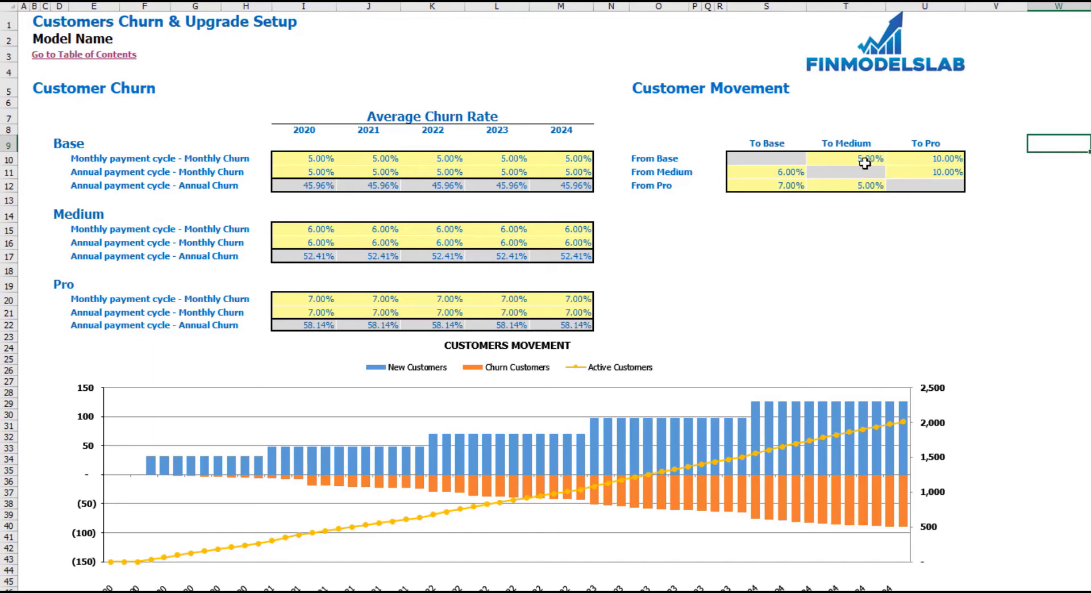
click(637, 159)
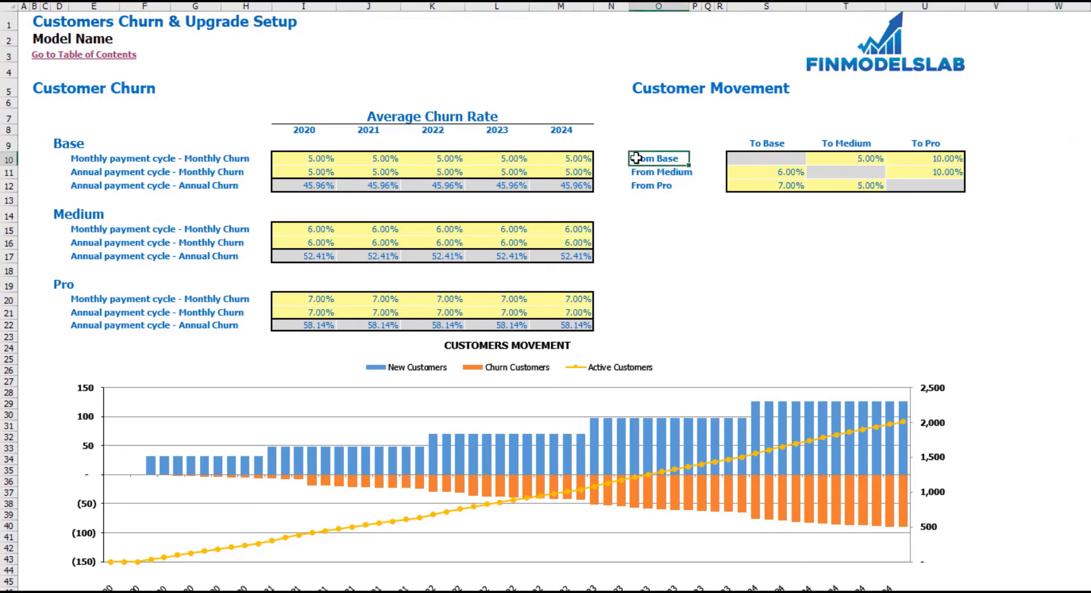
click(851, 160)
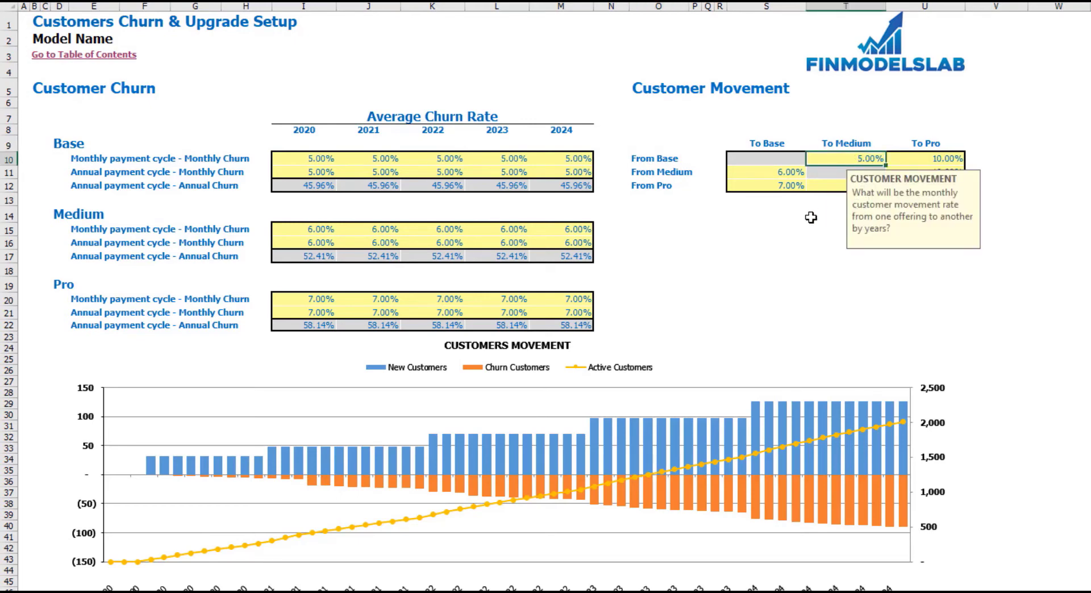
click(651, 172)
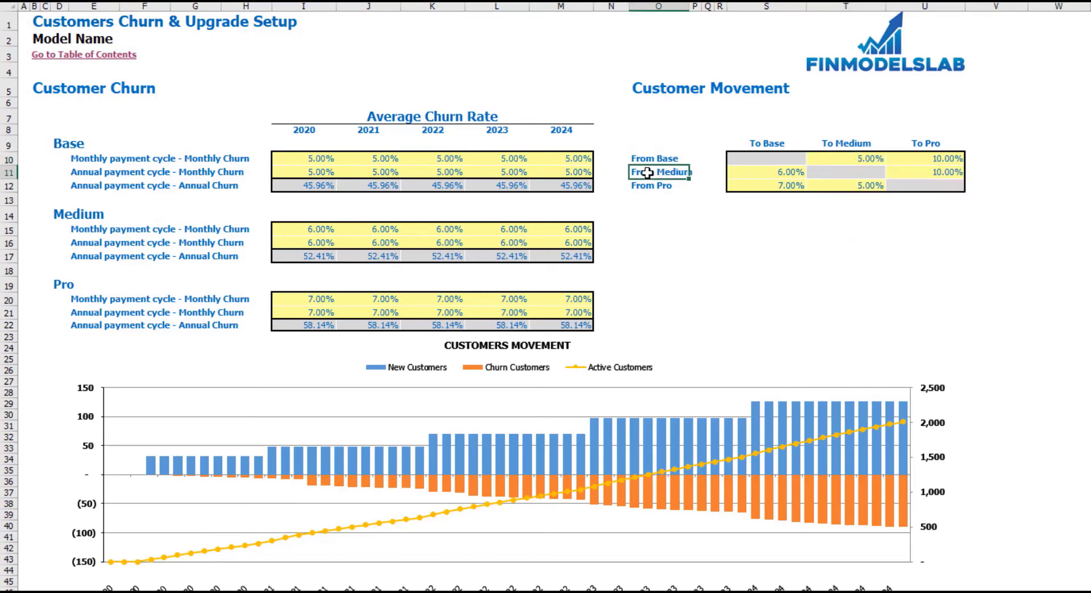
click(928, 176)
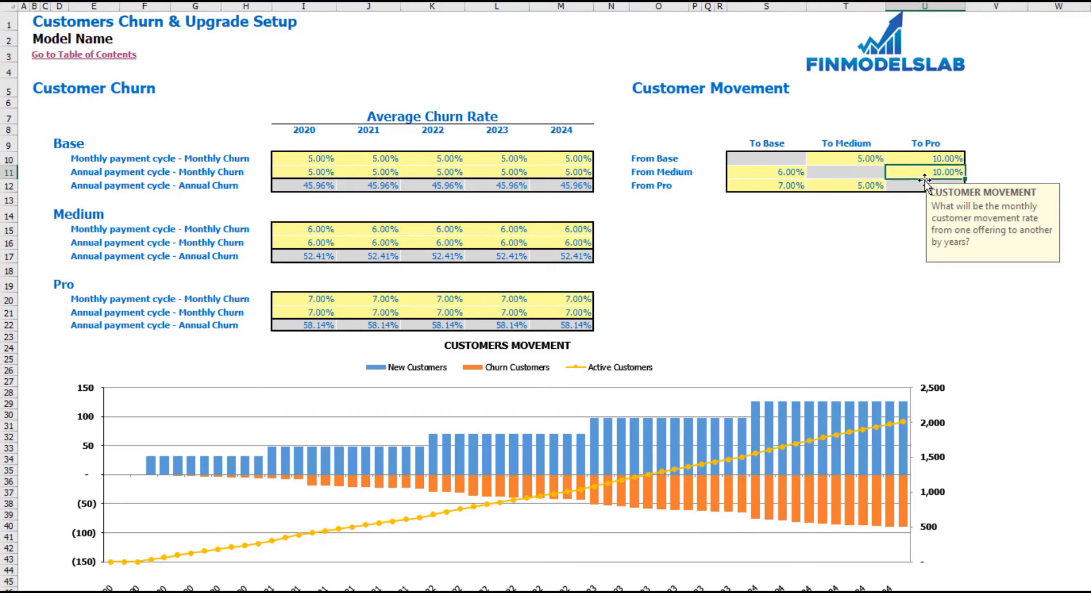
drag(776, 155, 919, 186)
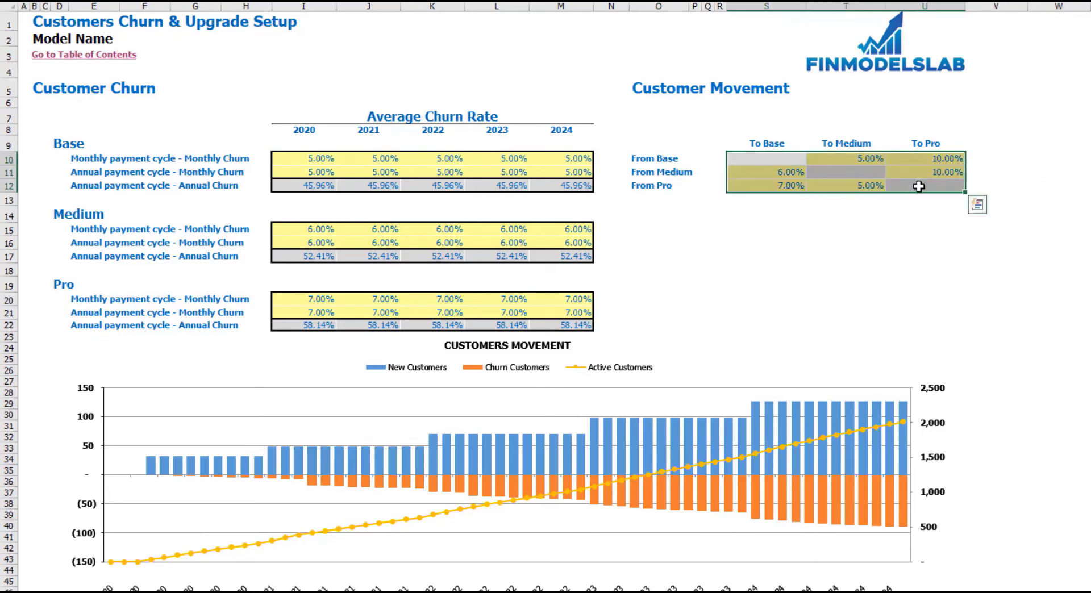
key(Delete)
key(ctrl+v)
Step: Set the customer movement to Base to 1% from Medium and 2% from Pro
click(774, 173)
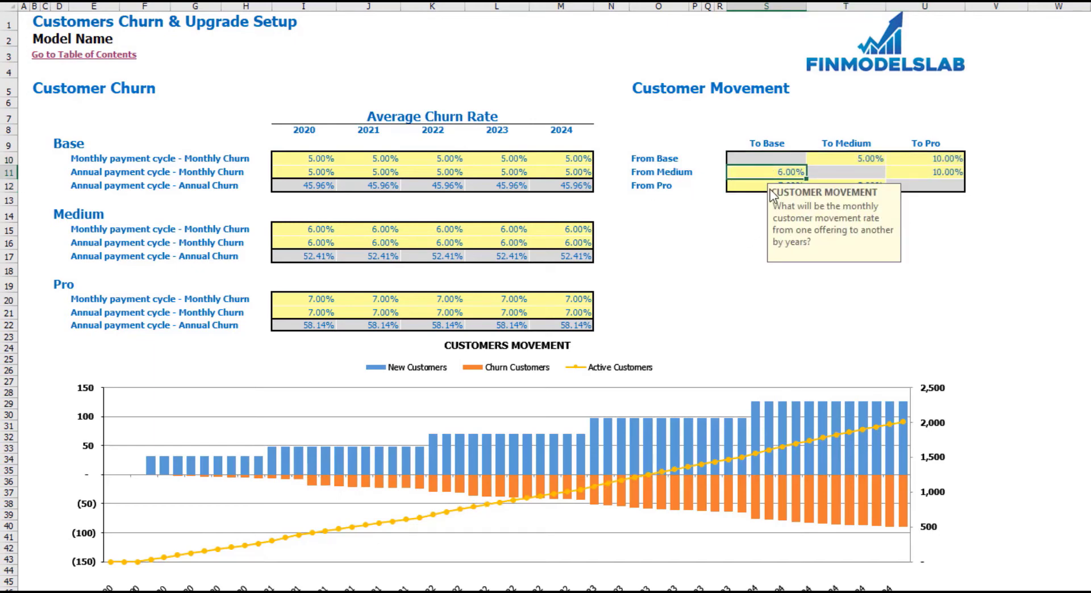
text(1)
key(Return)
text(2)
key(Return)
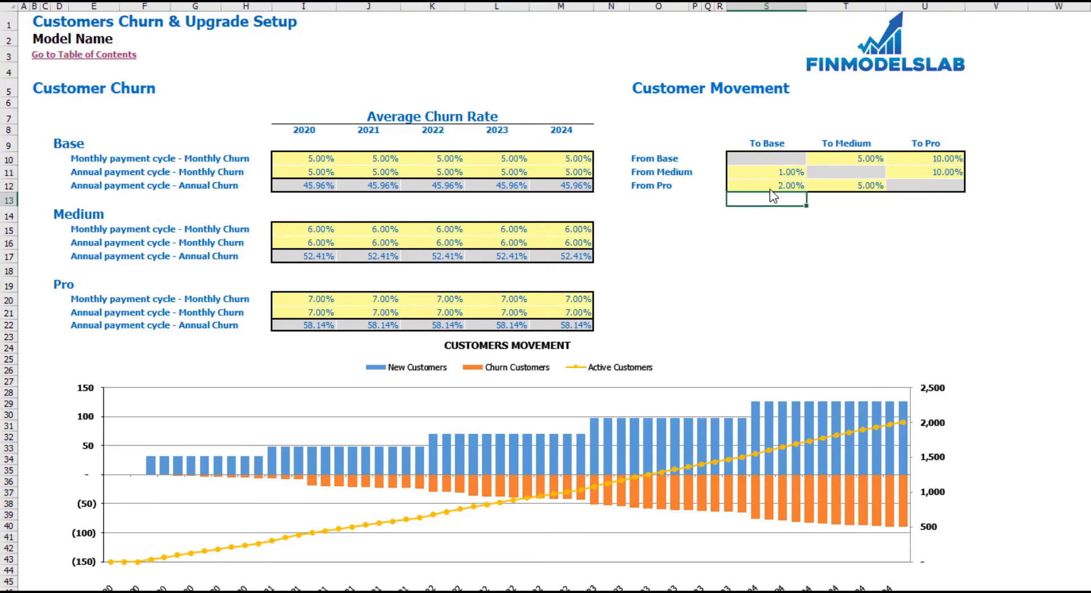
Step: Set the customer movement rate from Base to Medium to 4%
key(Up)
key(Right)
key(Up)
key(Up)
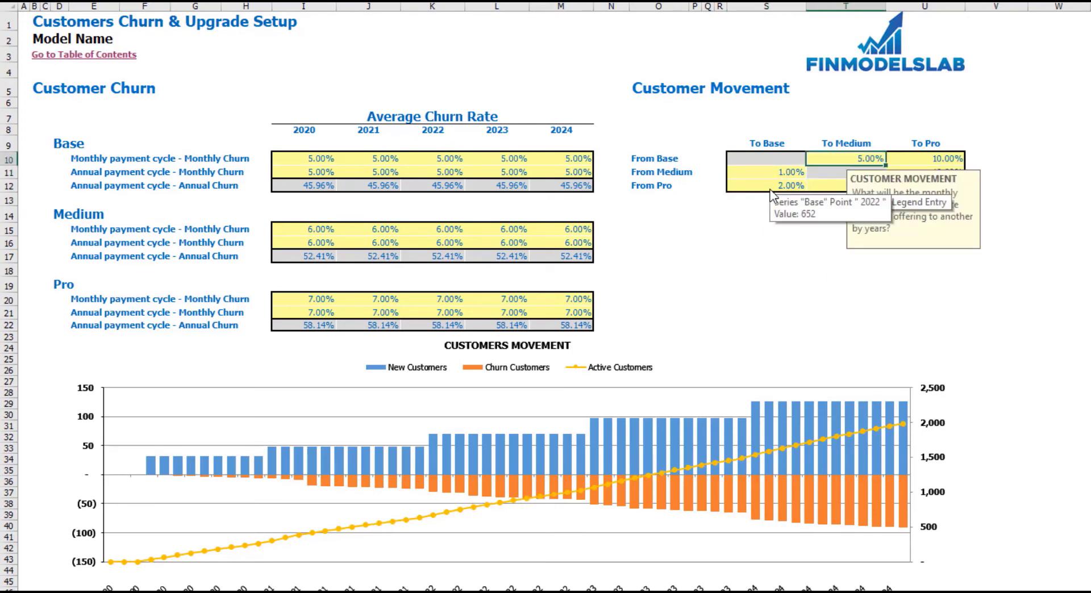
text(4)
key(Return)
drag(882, 244, 889, 244)
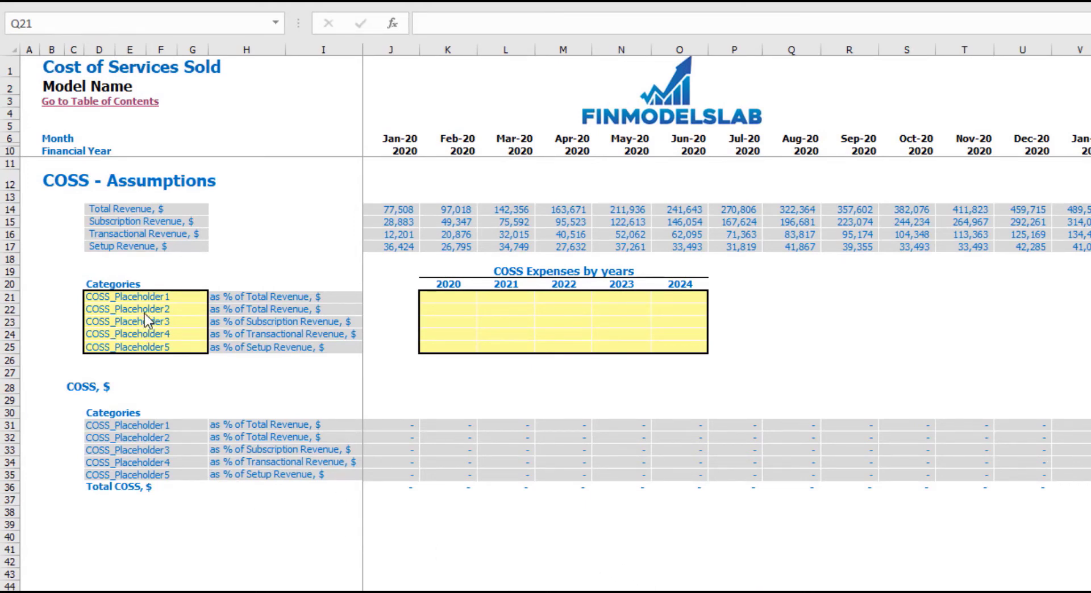
Step: Rename the first Cost of Services Sold category as Hosting Cost
drag(154, 295, 148, 353)
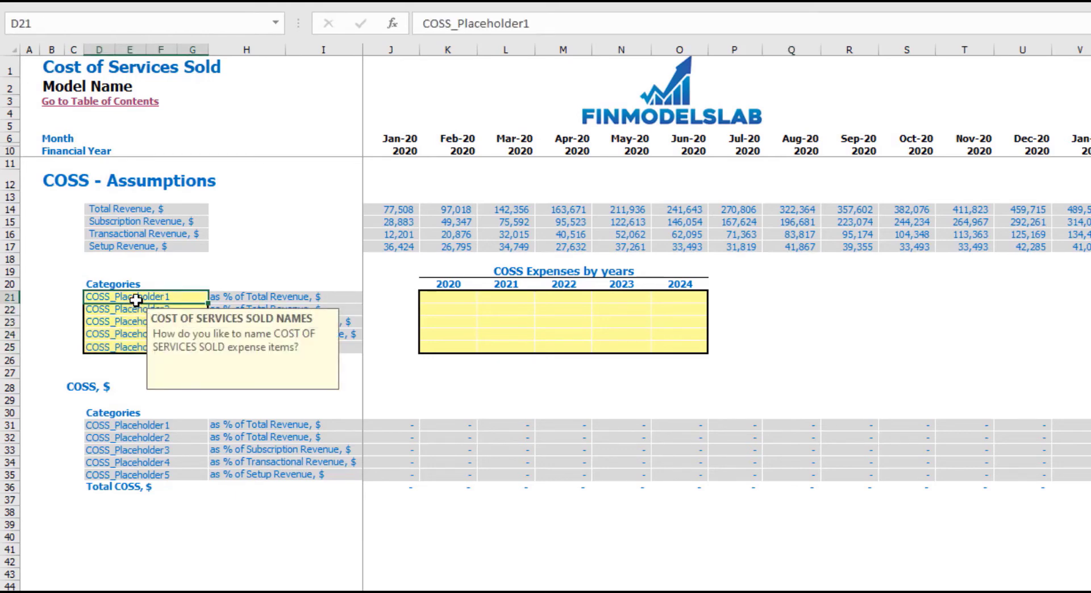
text(Hosting Cos)
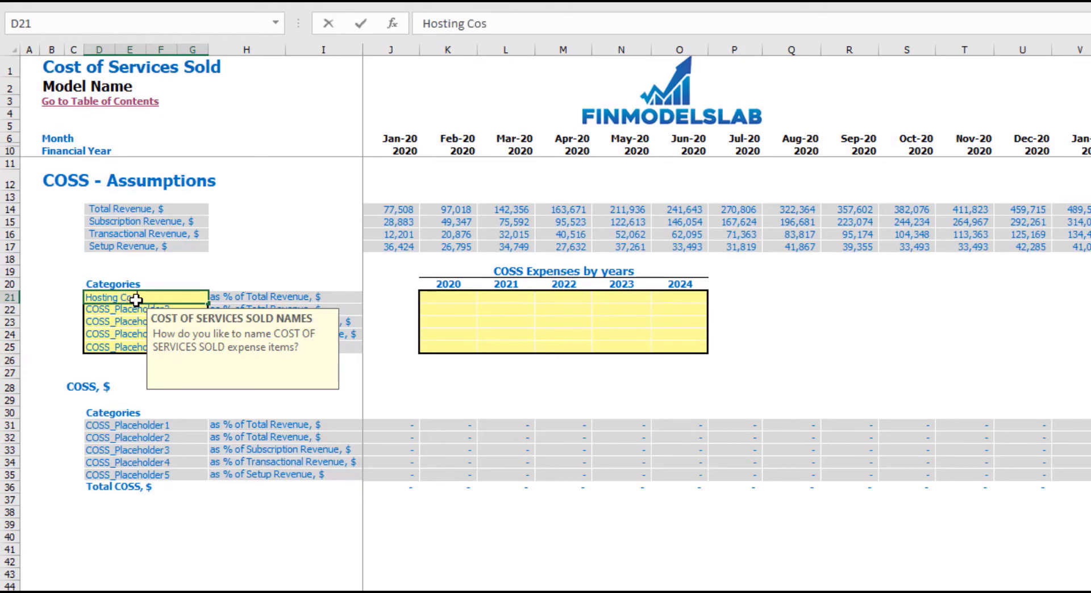
text(t)
key(Return)
Step: Examine the revenue base of each COSS category and the Total, Subscription, Transactional and Setup Revenue rows
click(253, 234)
drag(294, 296, 307, 349)
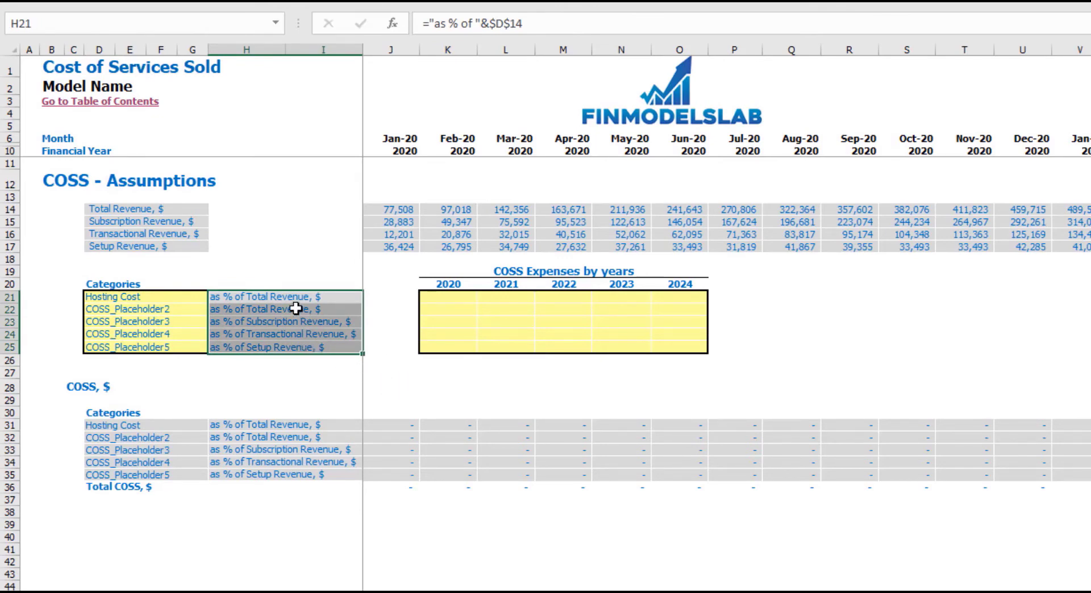
drag(292, 296, 296, 309)
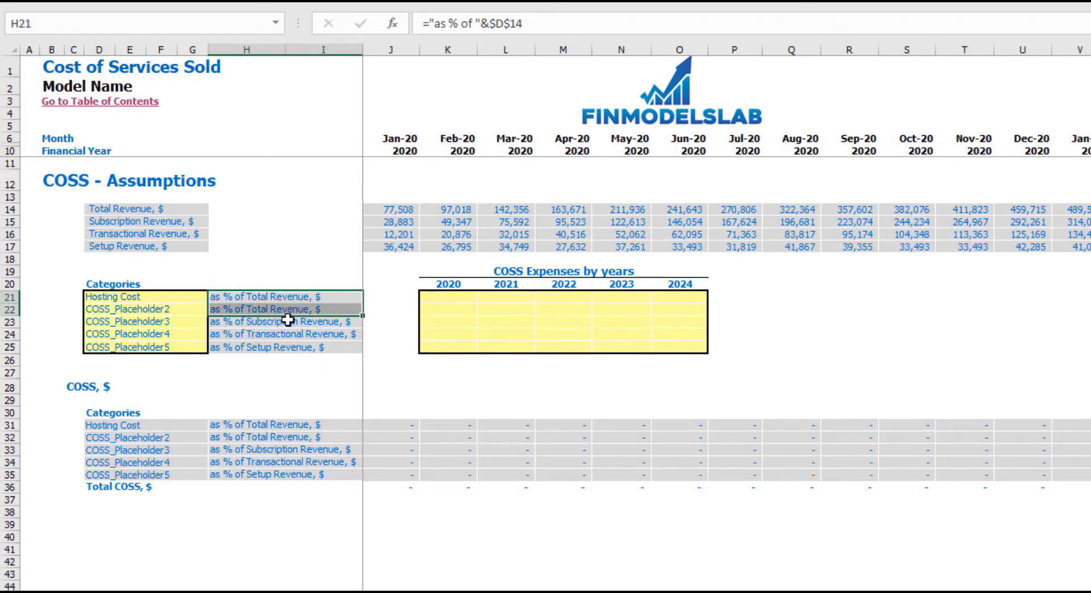
click(330, 325)
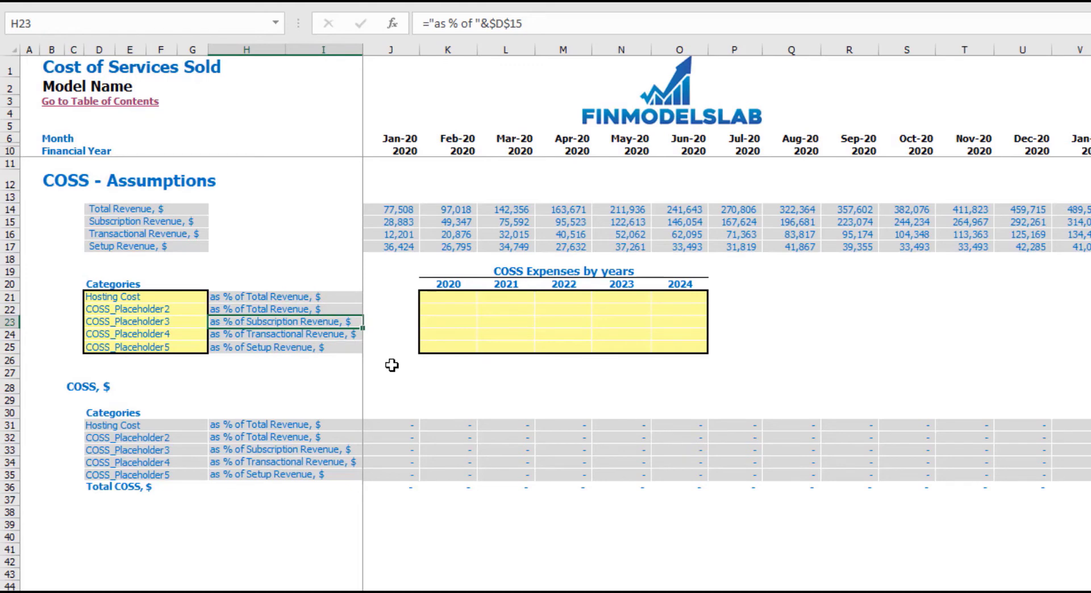
key(Down)
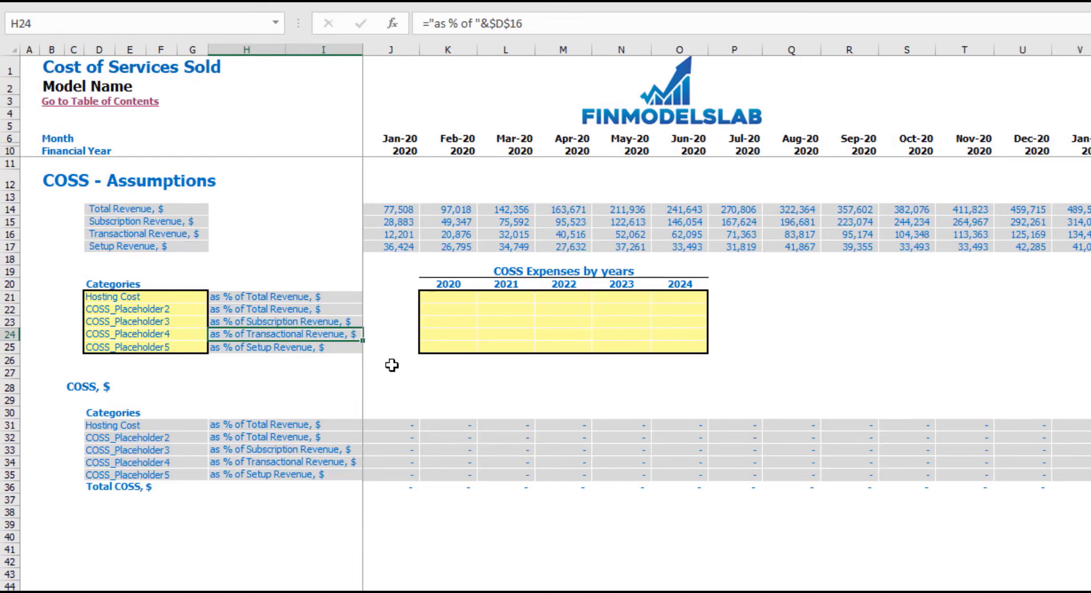
key(Down)
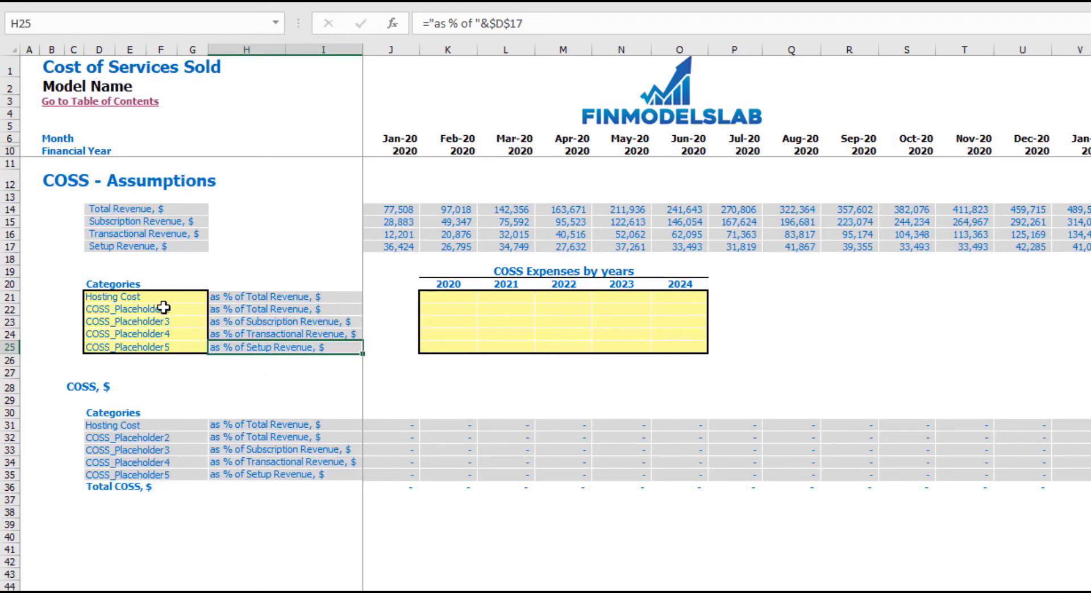
drag(17, 209, 17, 248)
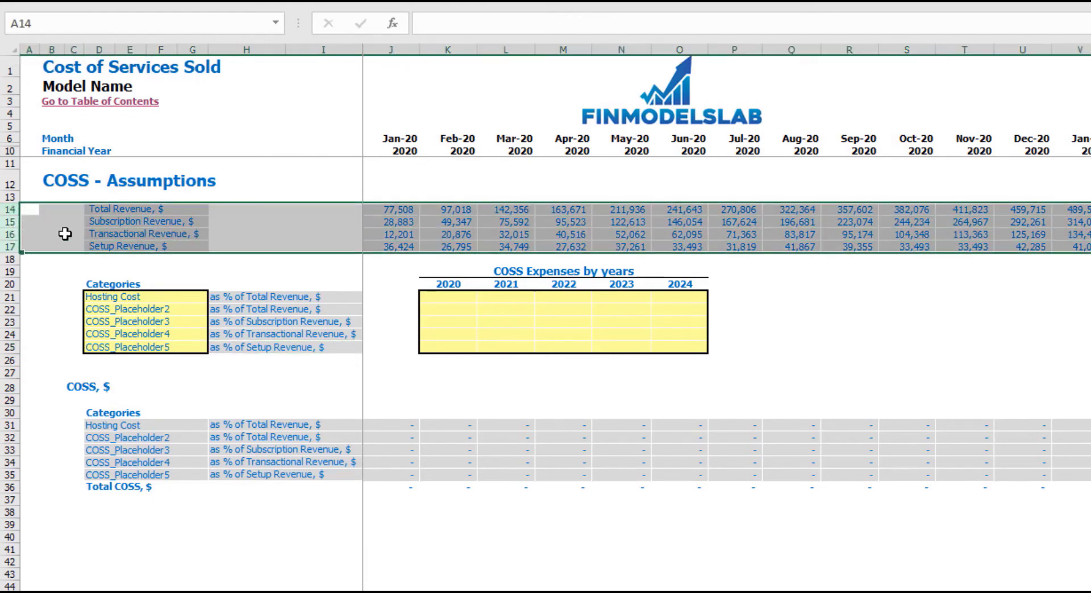
click(119, 210)
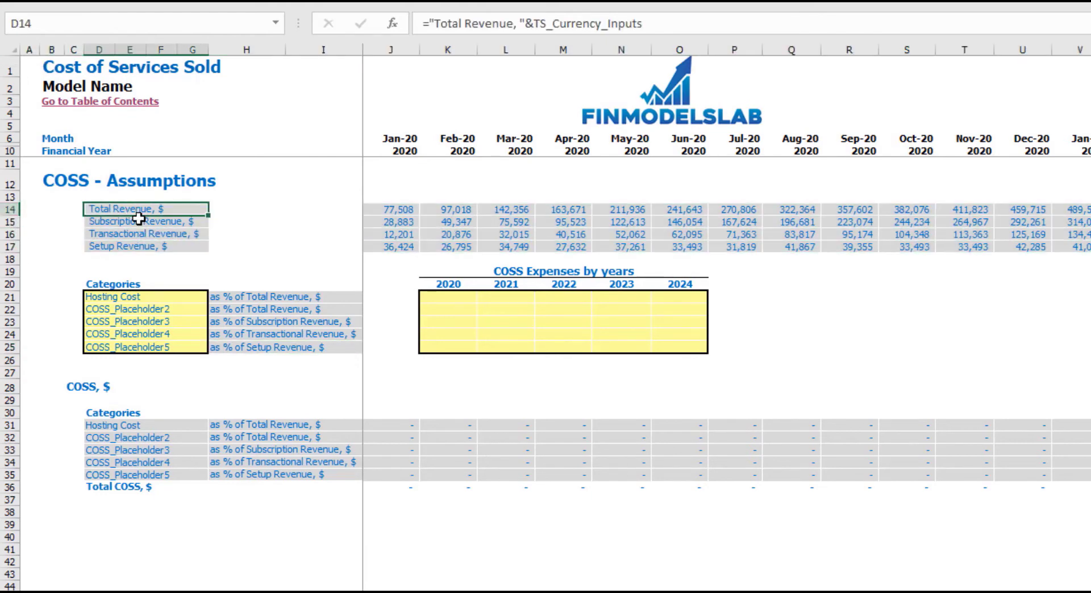
Step: Review the subscription, transactional and setup revenue rows and the revenue base assigned to Hosting Cost
click(14, 221)
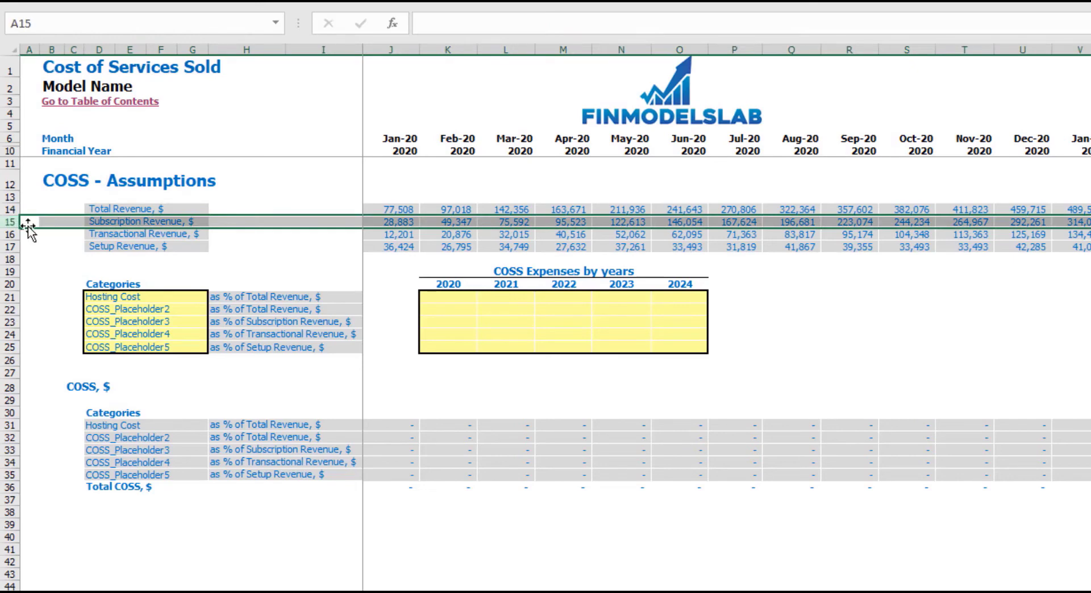
click(10, 234)
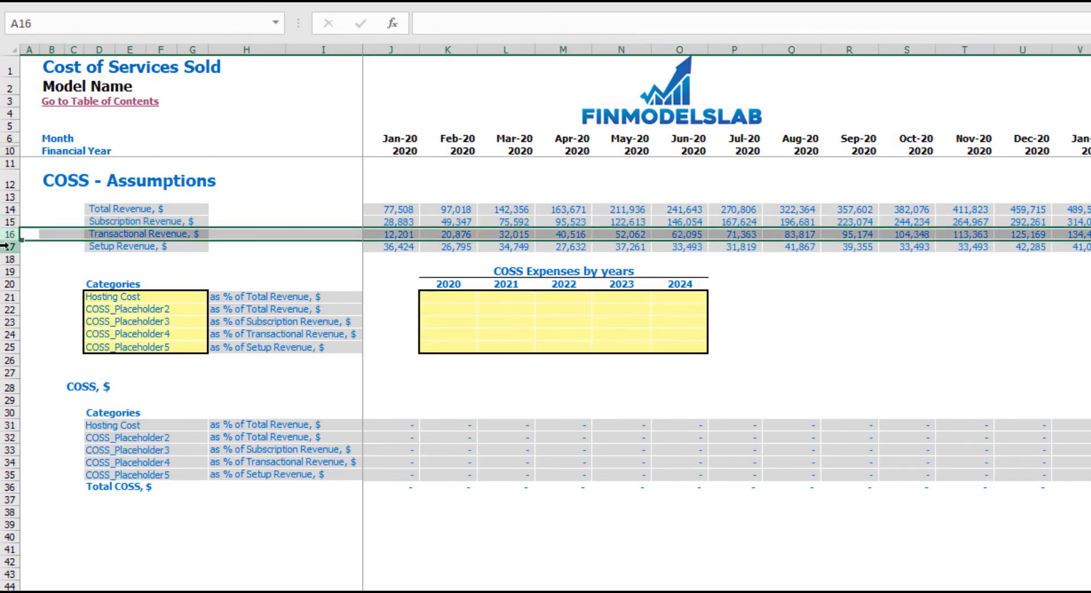
click(10, 247)
click(218, 262)
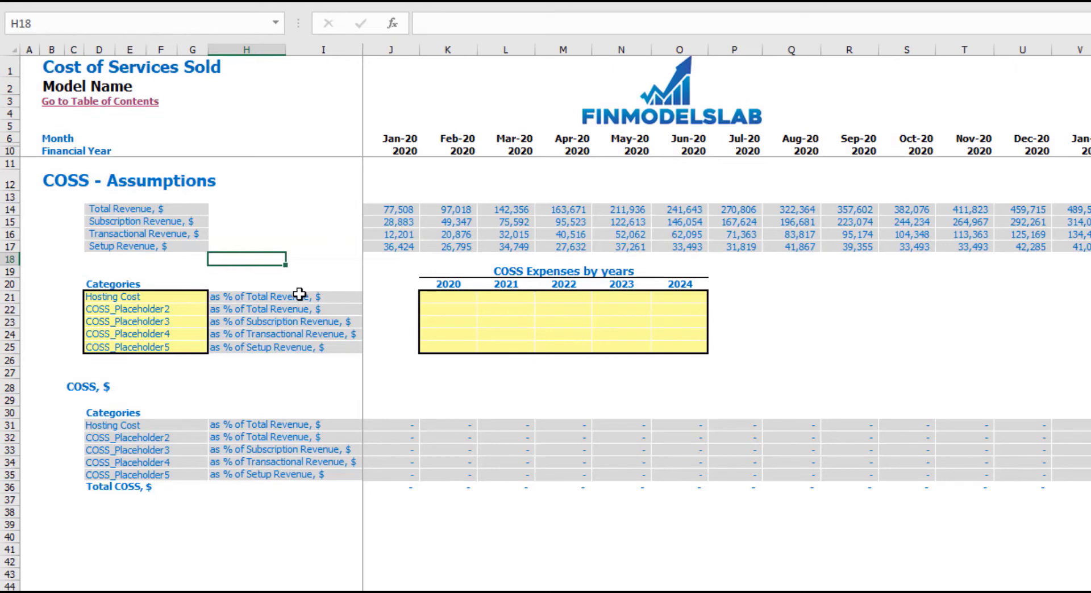
click(298, 296)
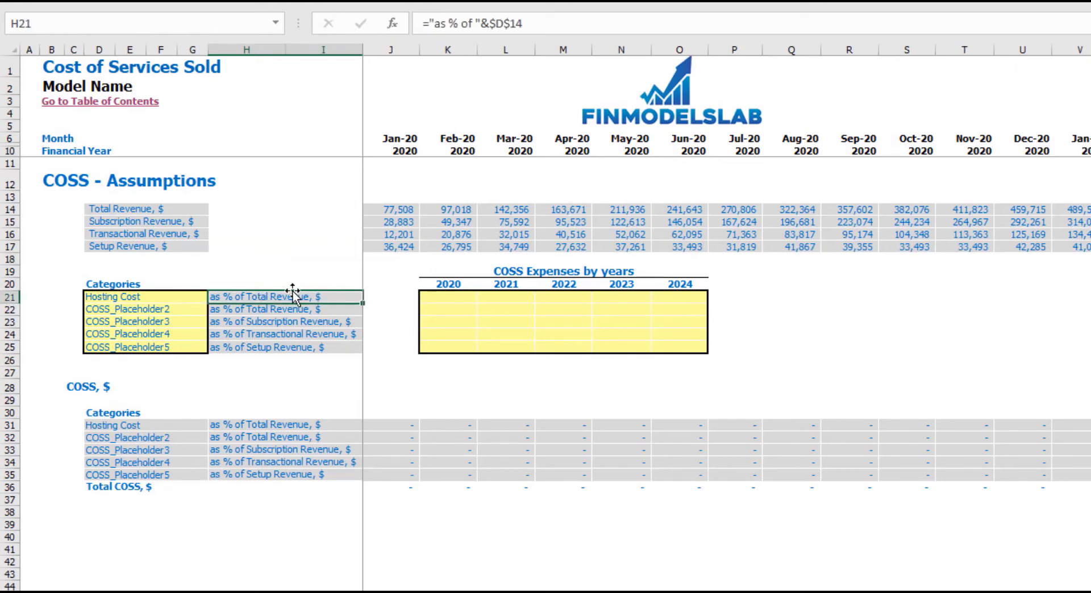
Step: Enter Hosting Cost as 10%, 12%, 13%, 14% and 15% of total revenue for 2020 through 2024
click(460, 299)
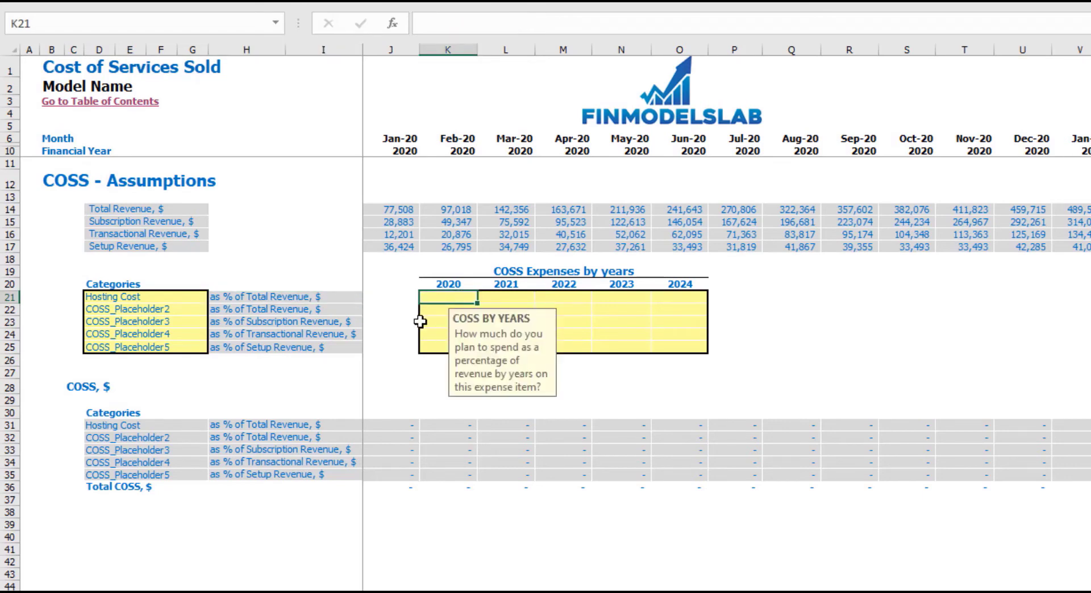
text(10%)
key(Tab)
text(12%)
key(Tab)
text(13%)
key(Tab)
text(14%)
key(Tab)
text(15%)
key(Return)
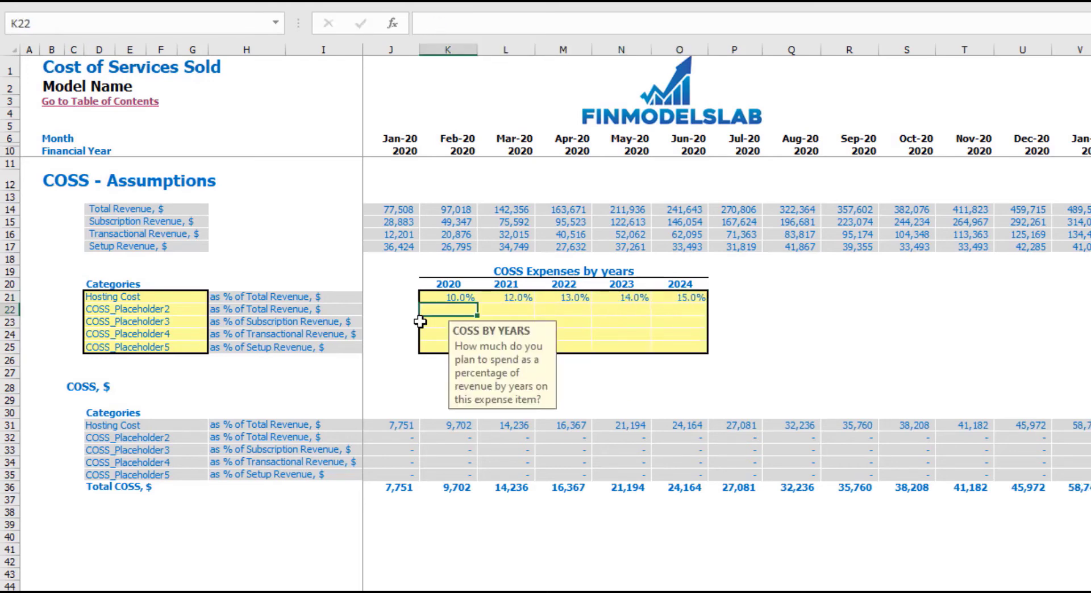
Step: Examine the calculated monthly Hosting Cost amounts for January to December 2020 in the COSS, $ table
click(398, 401)
click(401, 425)
drag(480, 427, 1006, 421)
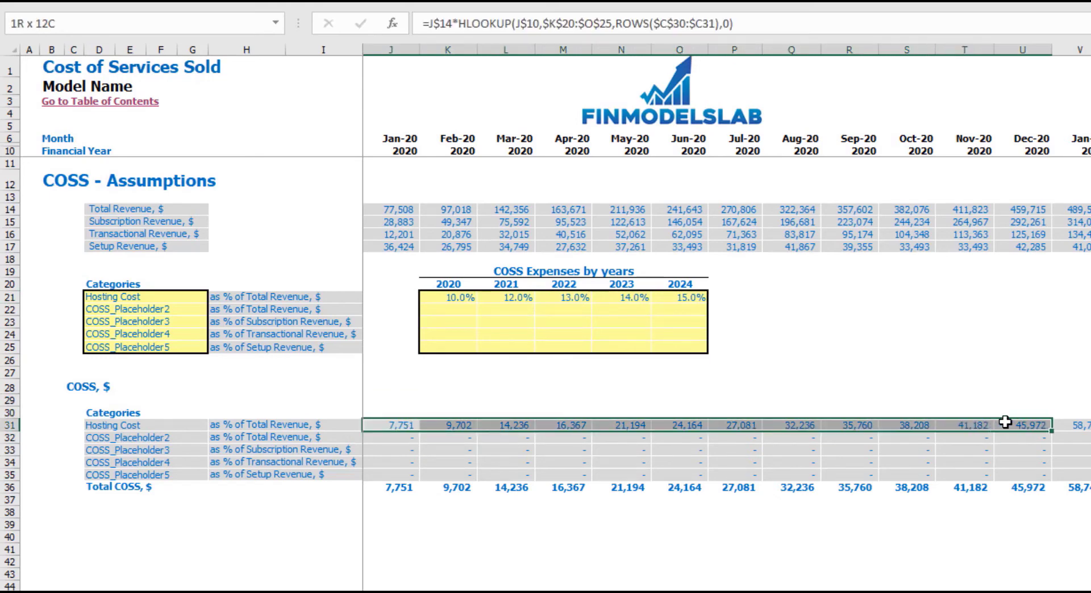
click(965, 359)
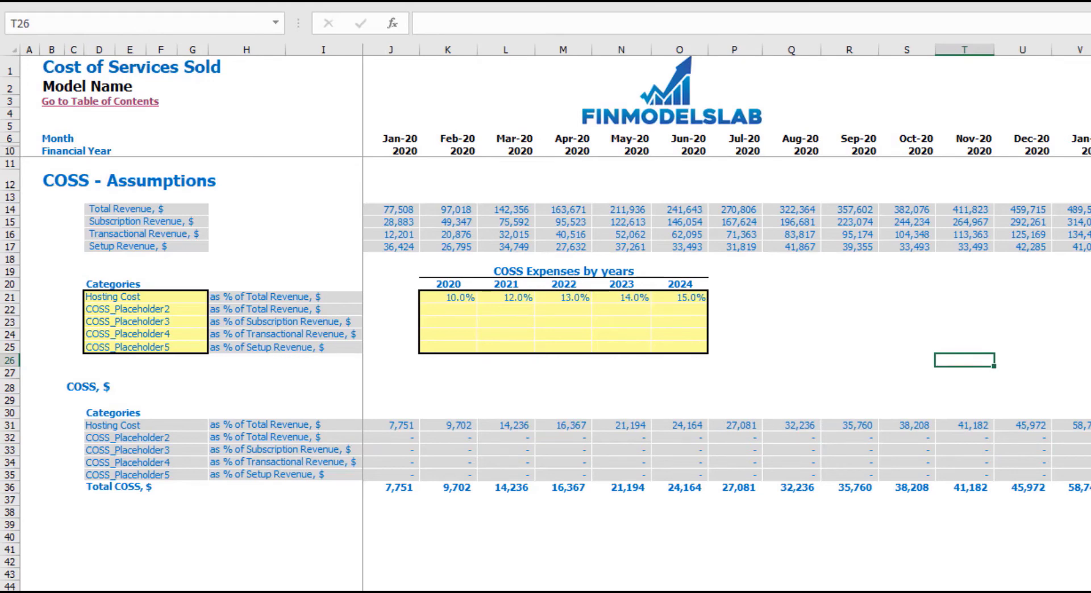
Step: Switch to the Income Statement and expand the Total COSS group to examine its Hosting Cost and placeholder lines
key(ctrl+Page_Down)
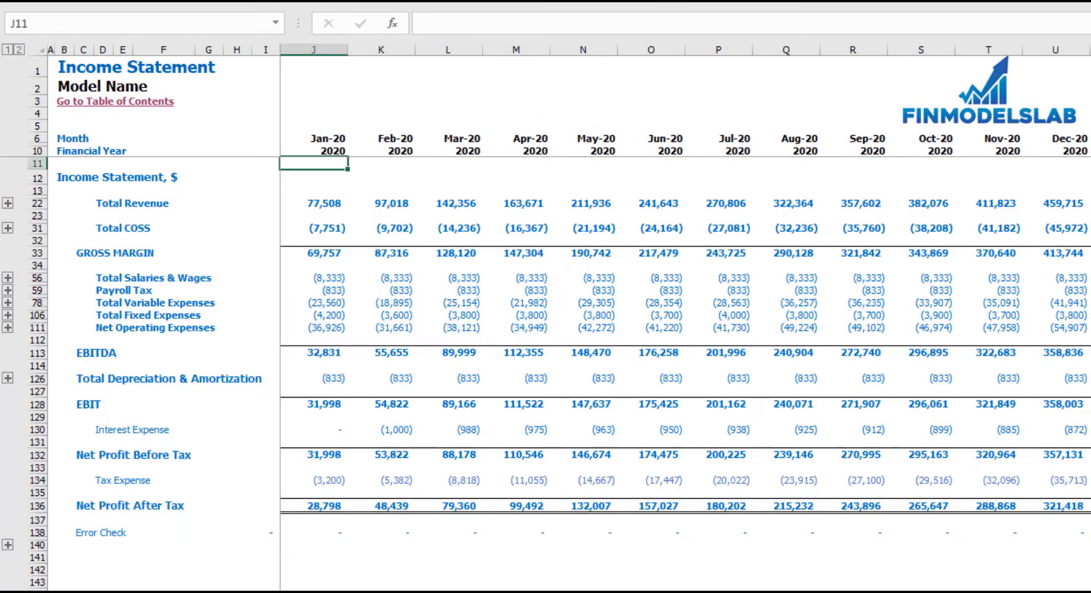
click(8, 228)
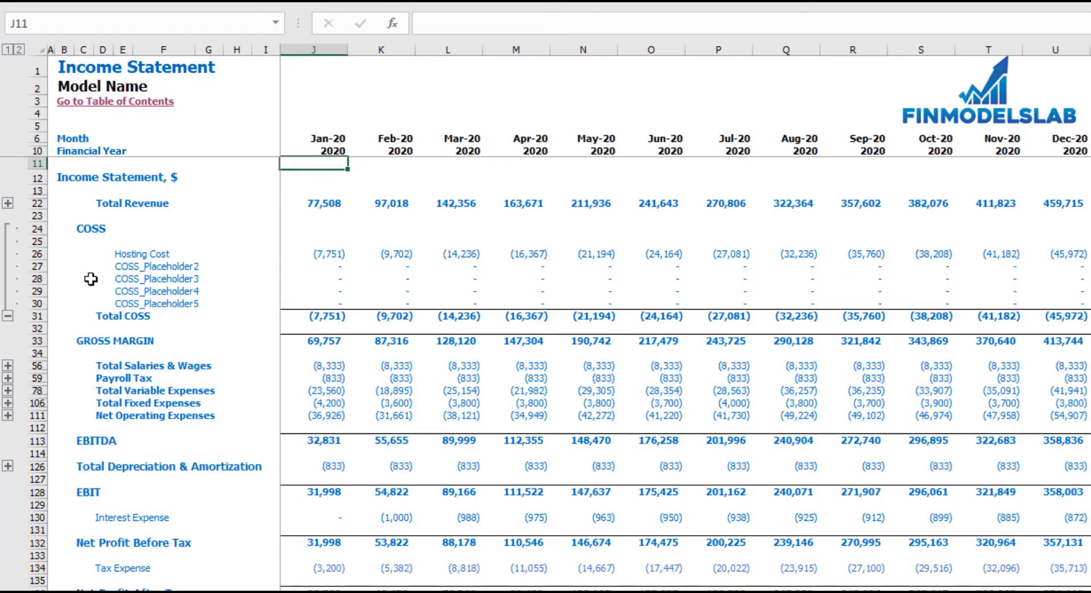
drag(121, 254, 121, 302)
drag(292, 254, 935, 254)
click(979, 227)
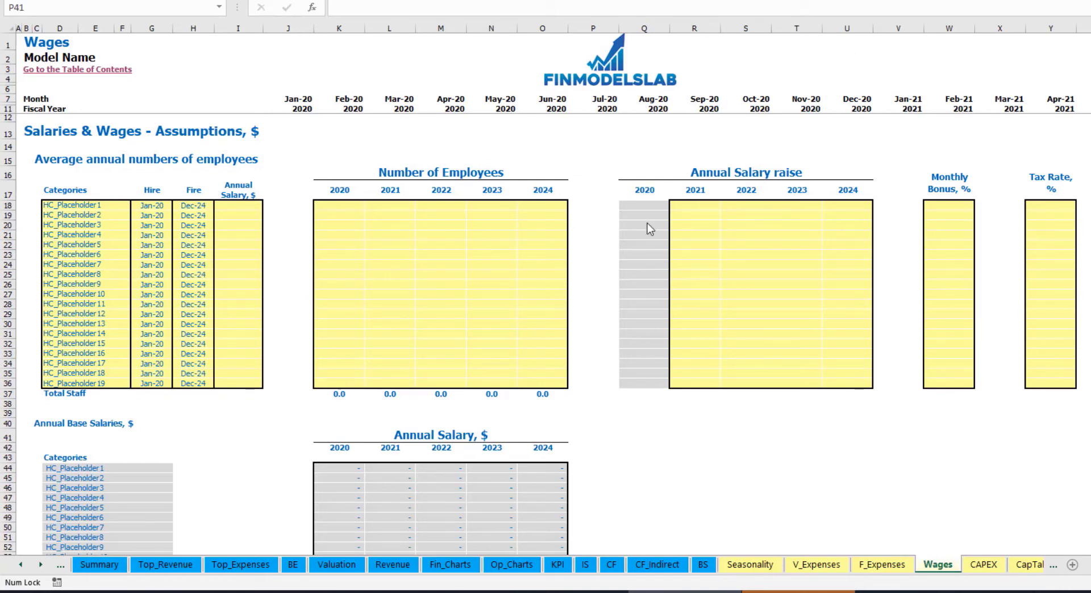
Step: Rename the first staff category on the Wages sheet as CFO and set its hire date to Mar-20
click(115, 206)
text(CF)
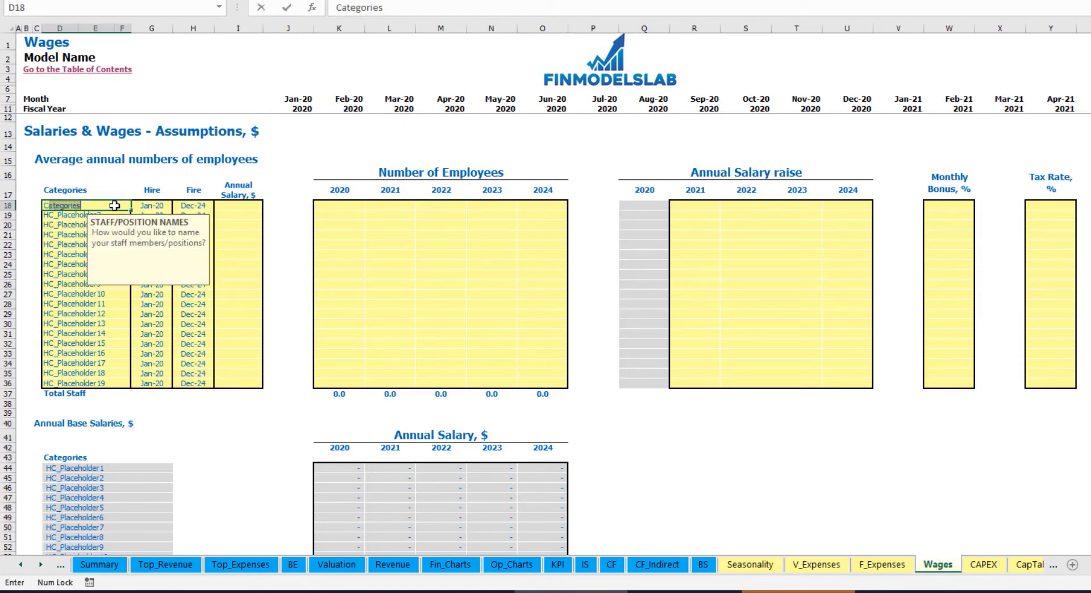
text(O)
key(Return)
click(152, 206)
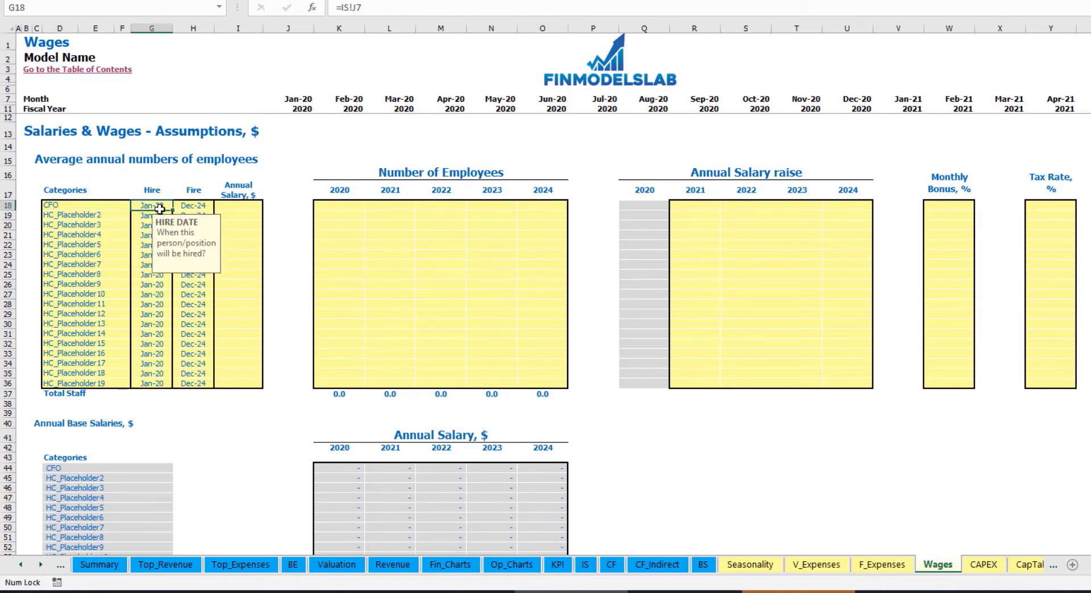
click(177, 205)
click(148, 234)
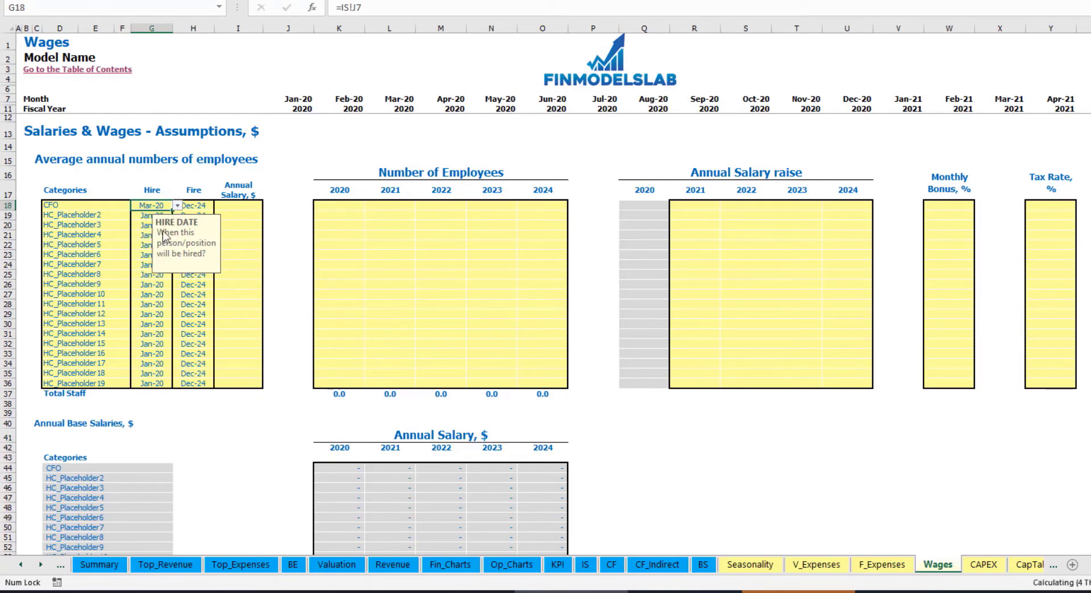
Step: Check the CFO's fire date and set the annual salary to 50000
click(192, 190)
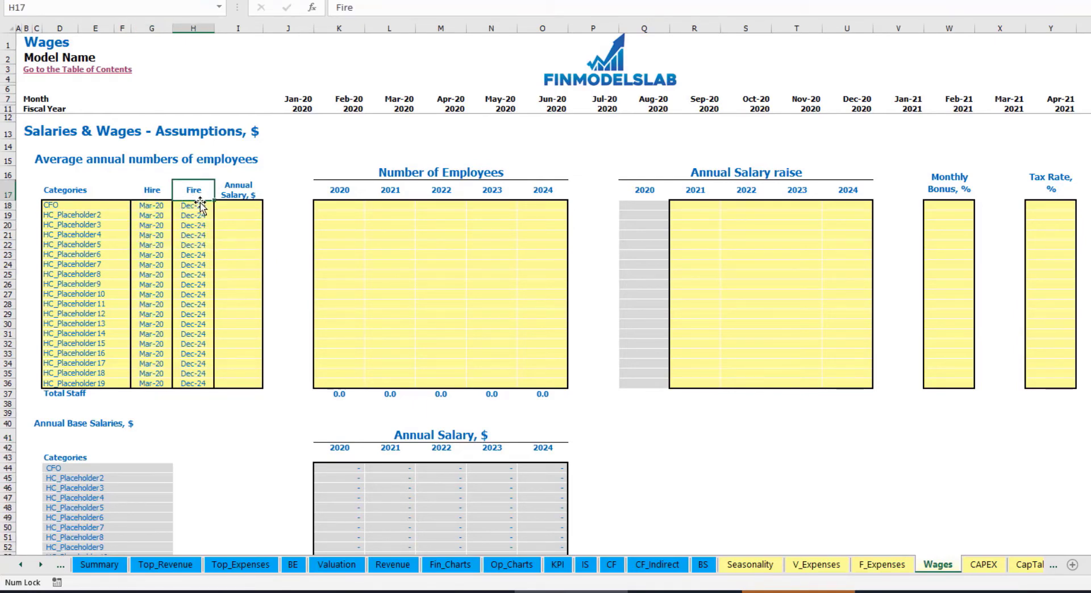
click(205, 206)
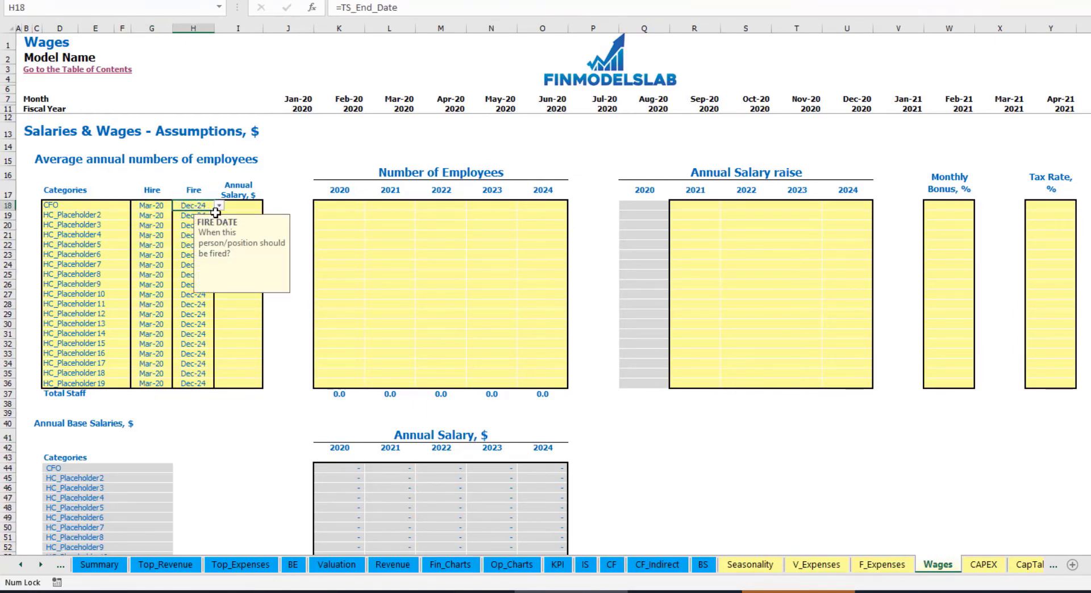
click(242, 207)
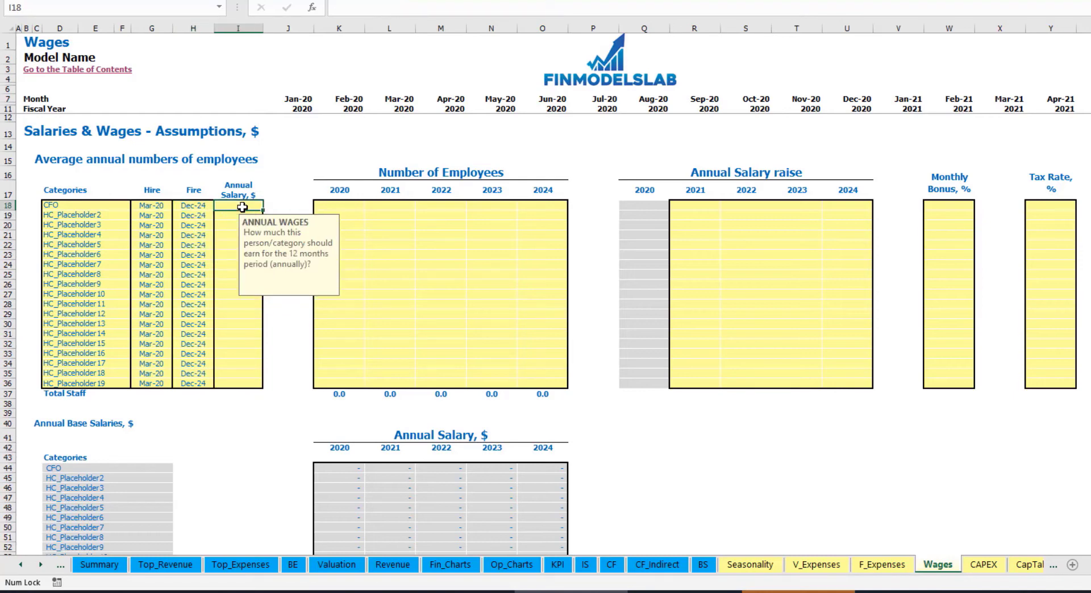
text(50000)
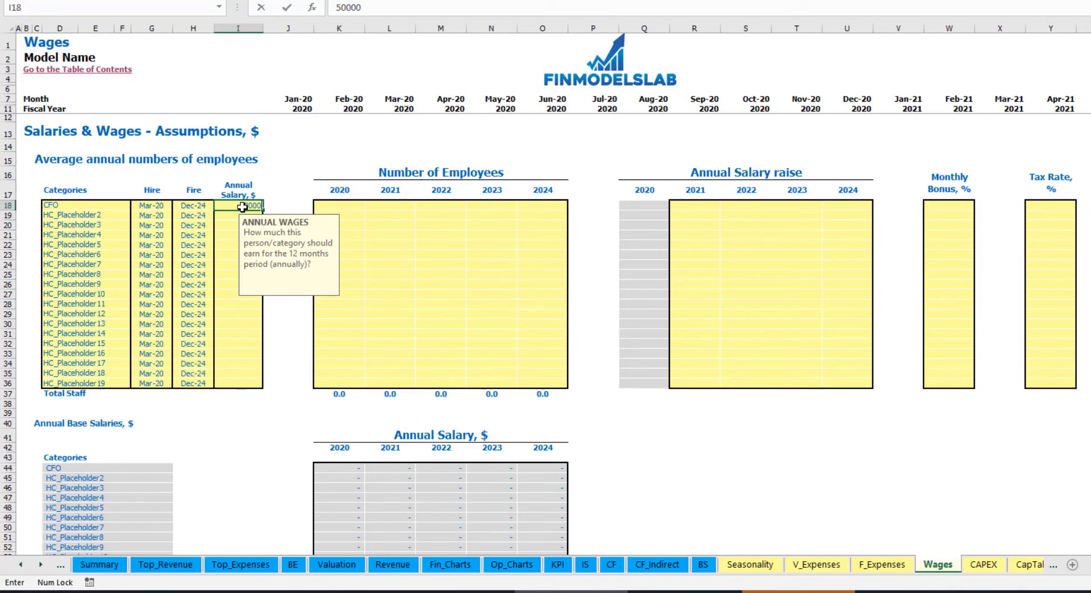
key(Return)
Step: Enter 1 as the CFO's number of employees for each year from 2020 to 2024
click(353, 208)
text(1	1	1	1	1)
key(Tab)
Step: Examine the CFO row in Total Staff Numbers from the hire month through the last forecast month
scroll(599, 296, down, 4)
scroll(592, 304, up, 4)
scroll(469, 366, down, 13)
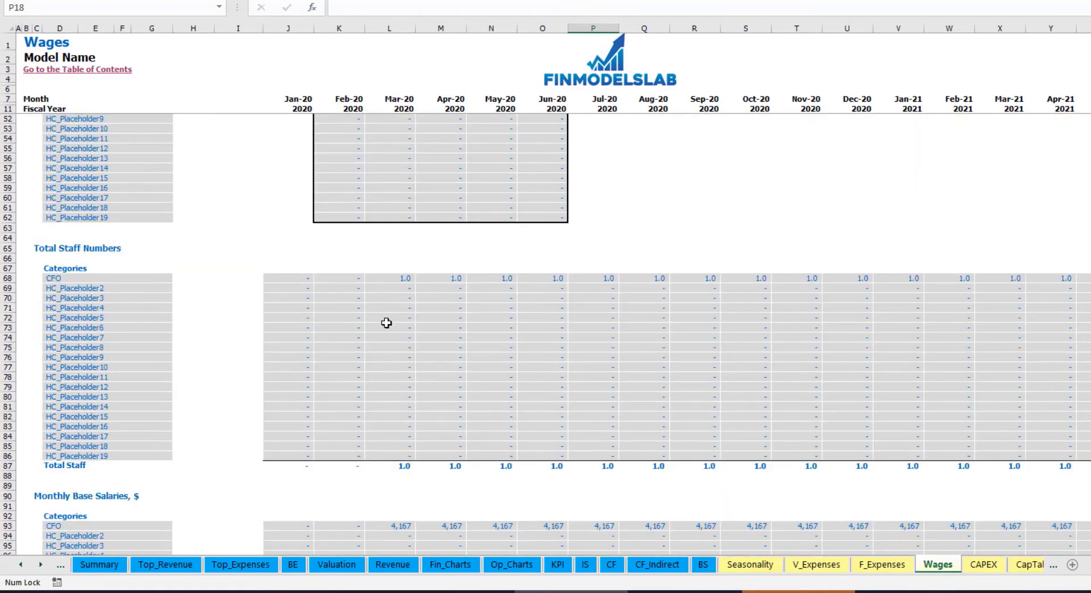
click(406, 278)
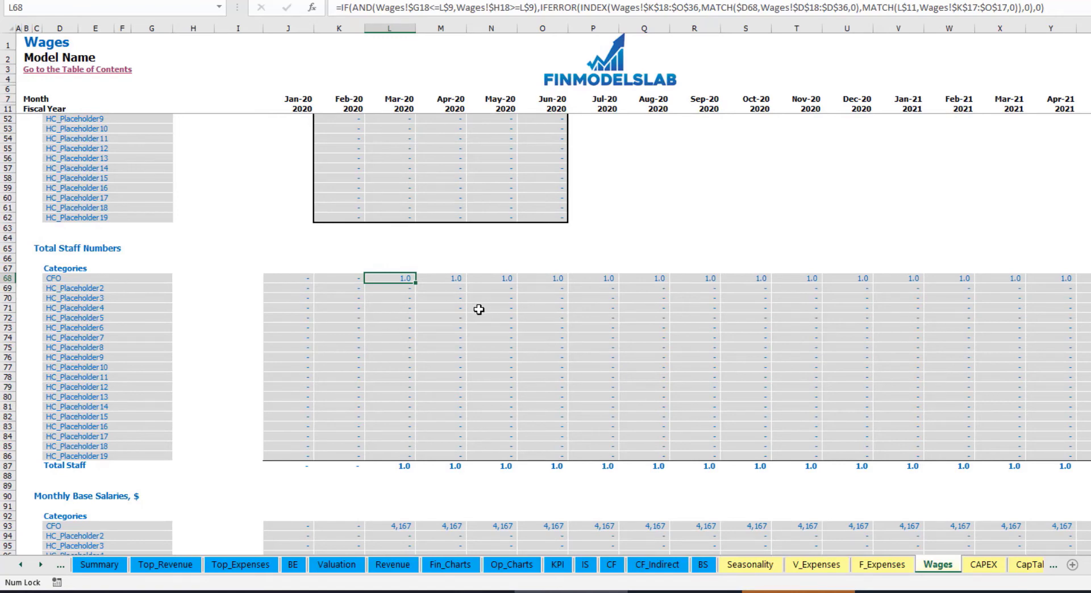
key(ctrl+Right)
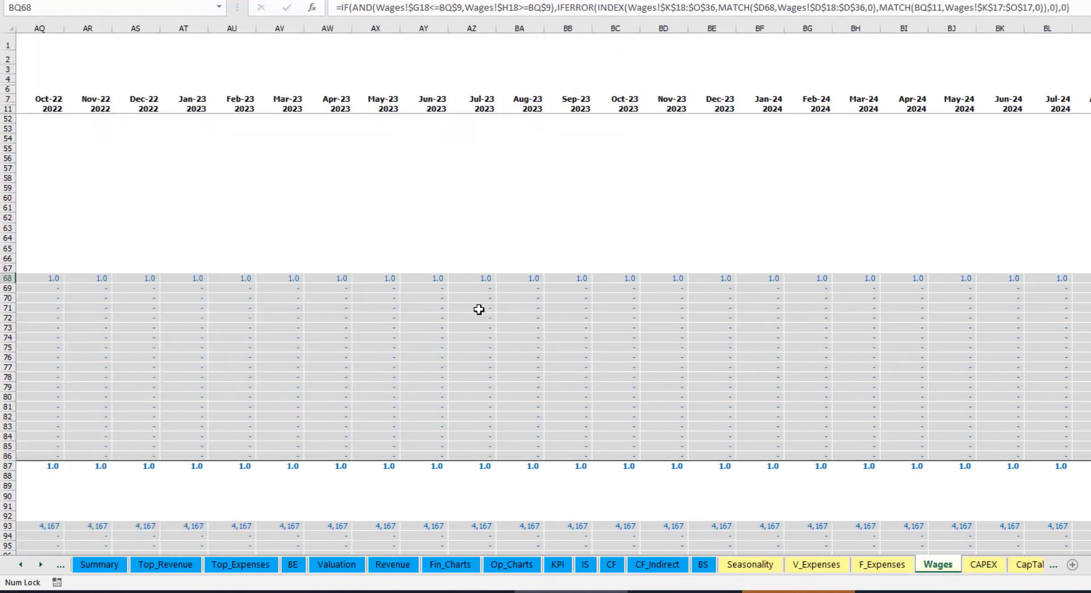
key(Home)
scroll(438, 379, up, 13)
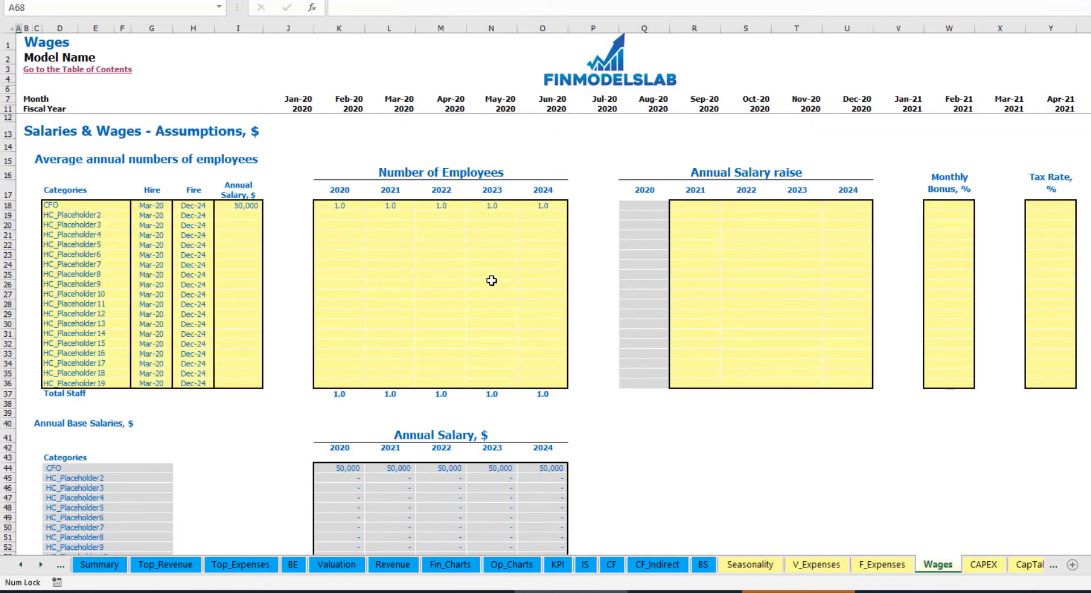
Step: Set the CFO's annual salary raise to 5% for 2021 and copy it to 2022, 2023 and 2024
click(701, 207)
text(5)
key(Return)
key(Up)
key(ctrl+c)
key(Right)
key(shift+Right)
key(shift+Right)
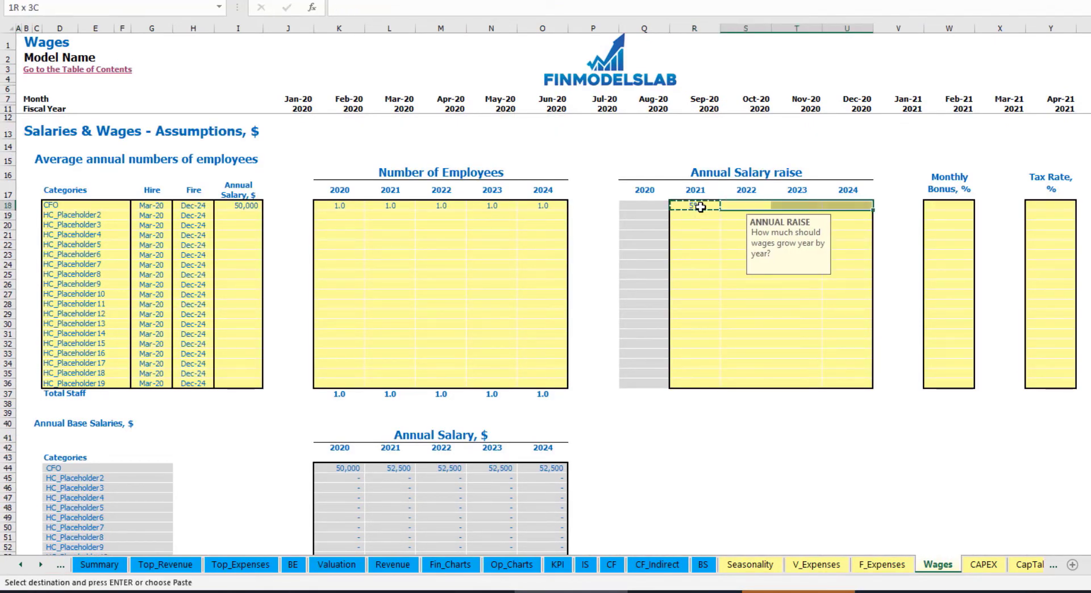
key(ctrl+v)
Step: Examine how the CFO's yearly base salaries derive from the annual salary and the raise percentages
click(631, 435)
drag(347, 472, 542, 469)
click(400, 481)
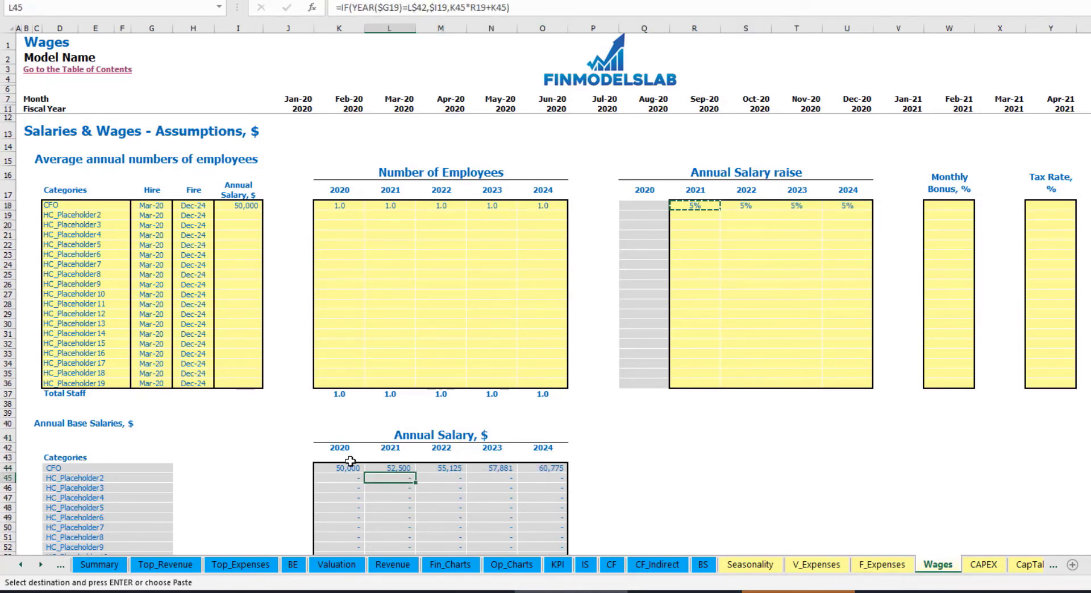
click(247, 208)
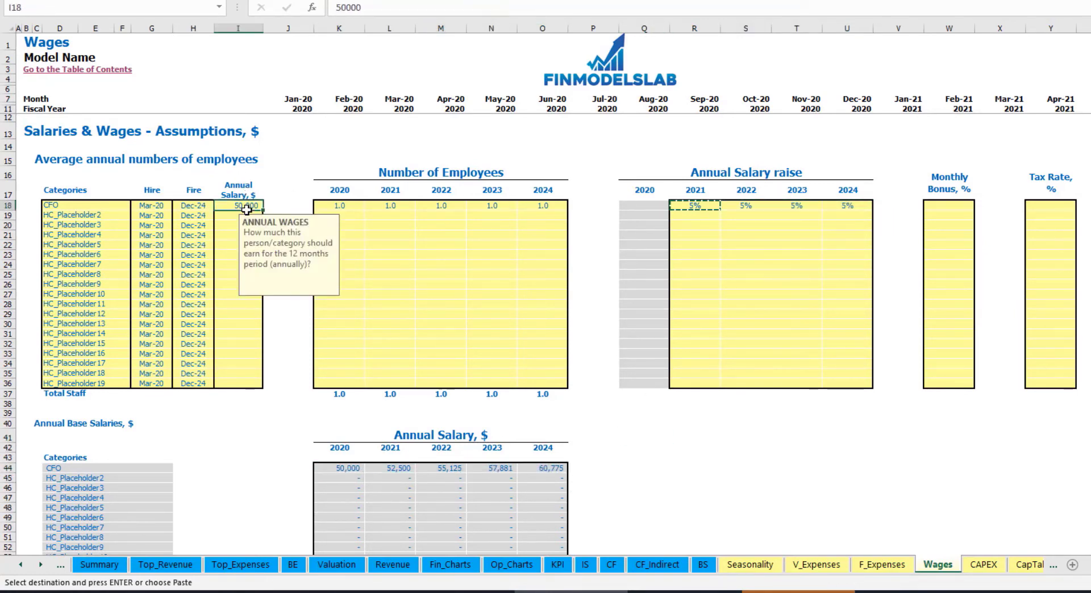
drag(707, 207, 846, 208)
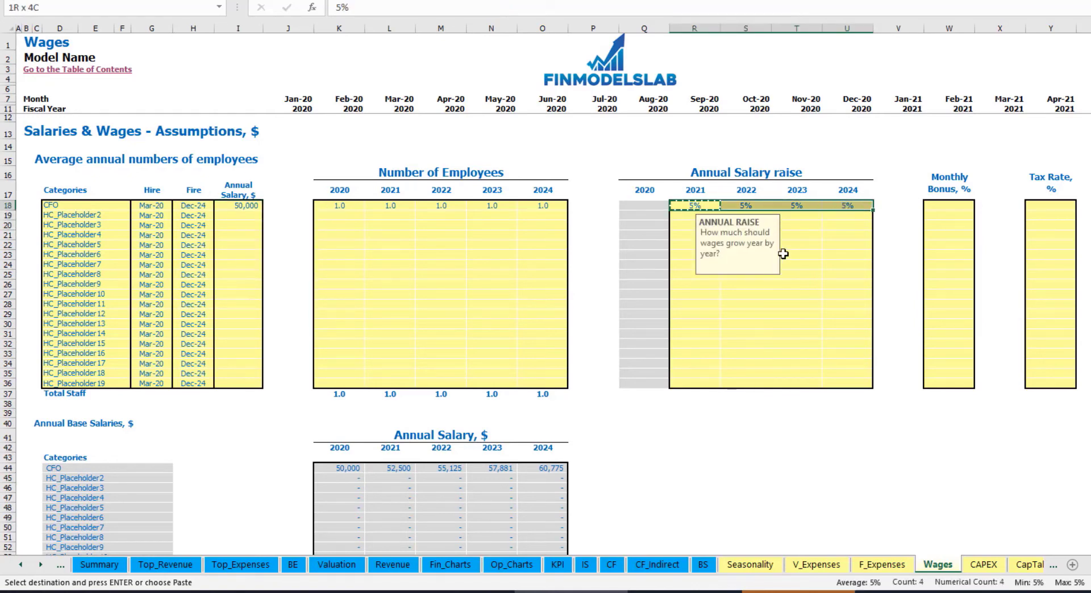
click(391, 467)
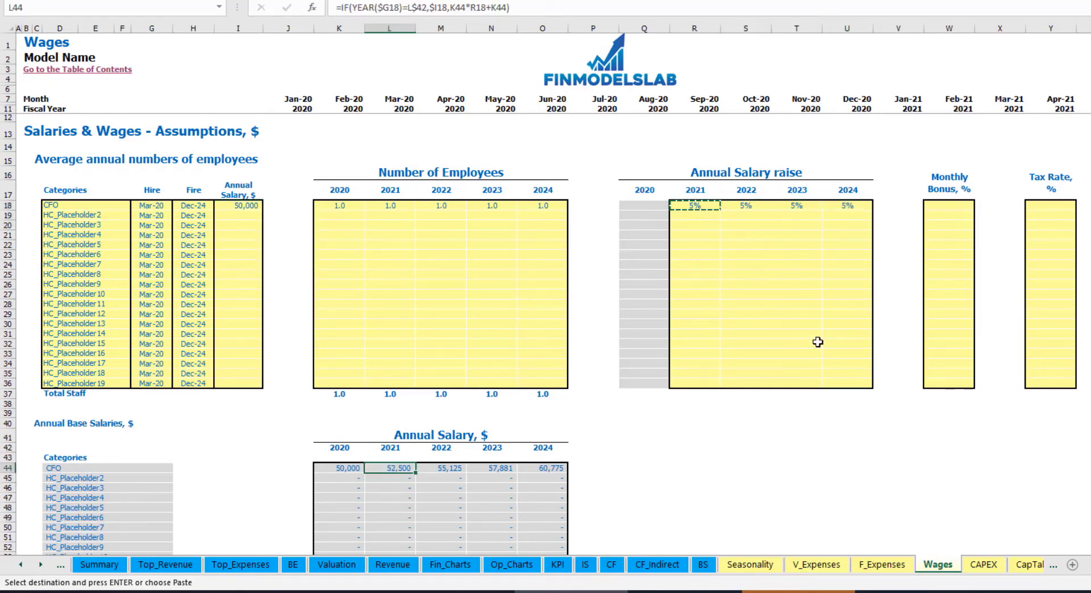
Step: Set the CFO's monthly bonus to 10% and the tax rate to 5%
click(954, 207)
text(10)
click(1062, 202)
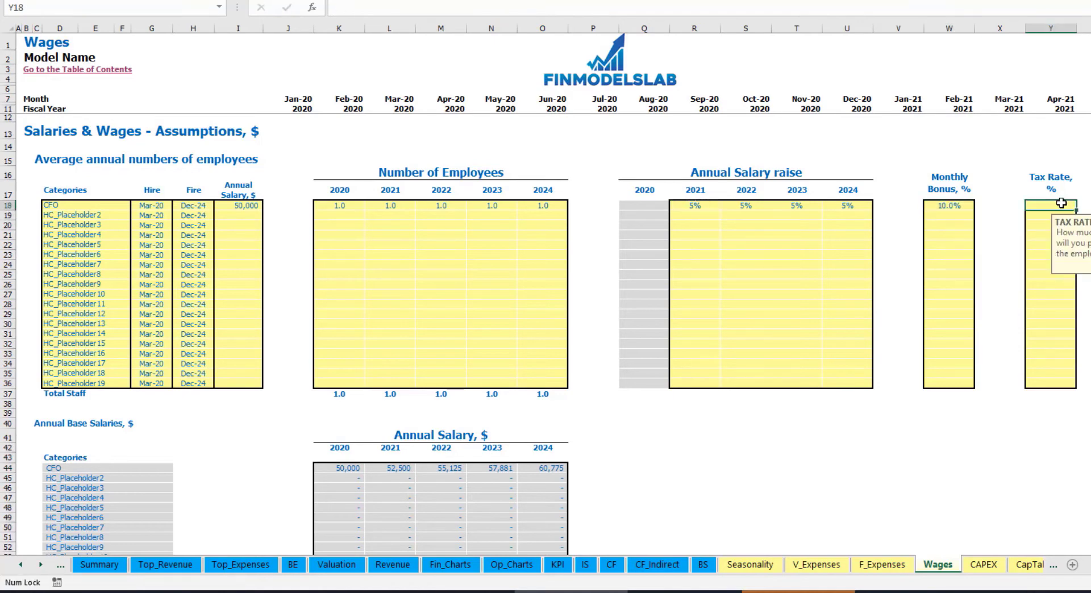
text(5)
key(Return)
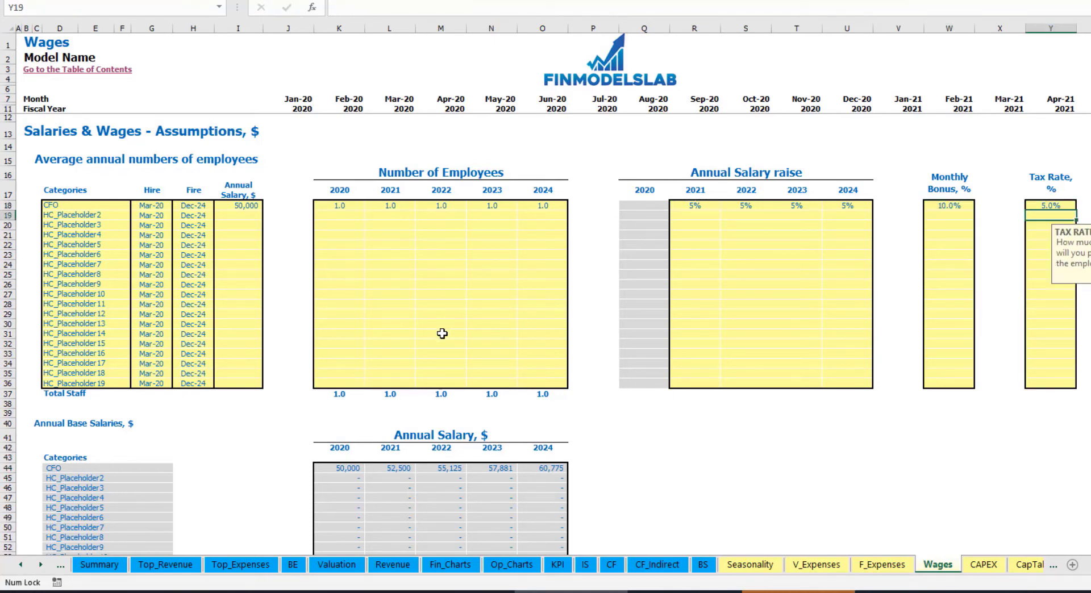
Step: Examine the CFO rows and formulas in the monthly base salaries, monthly bonus and monthly base taxes tables
scroll(441, 334, down, 16)
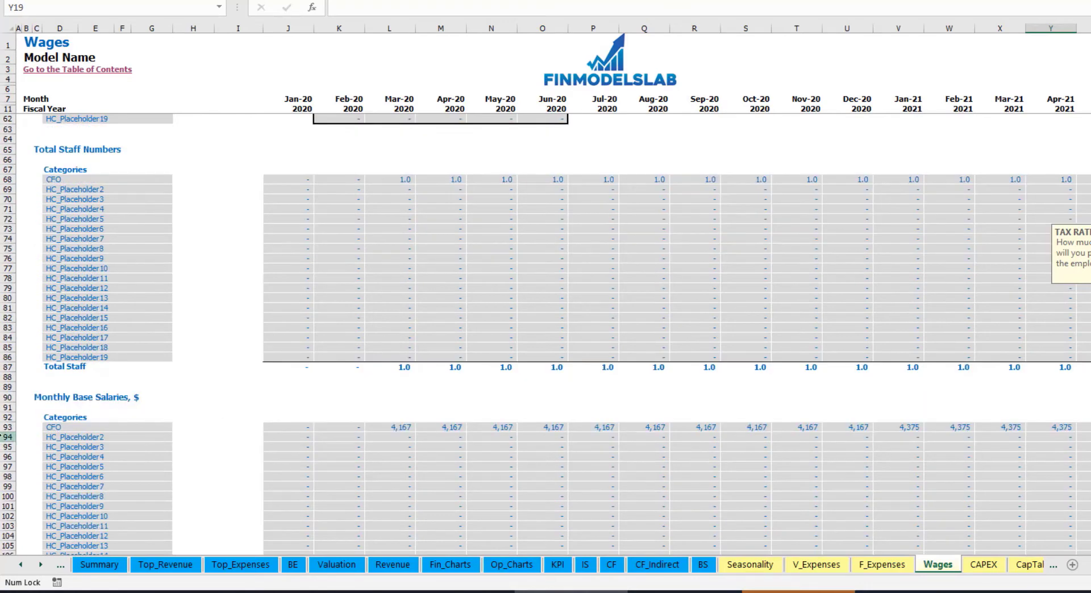
scroll(10, 435, down, 3)
click(3, 327)
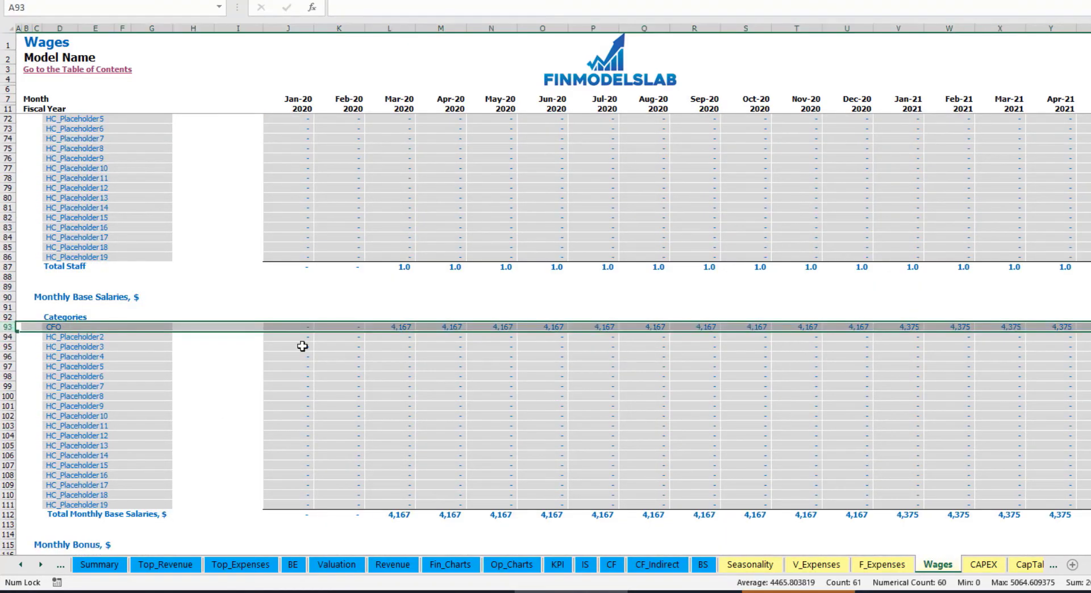
click(404, 328)
scroll(169, 399, down, 7)
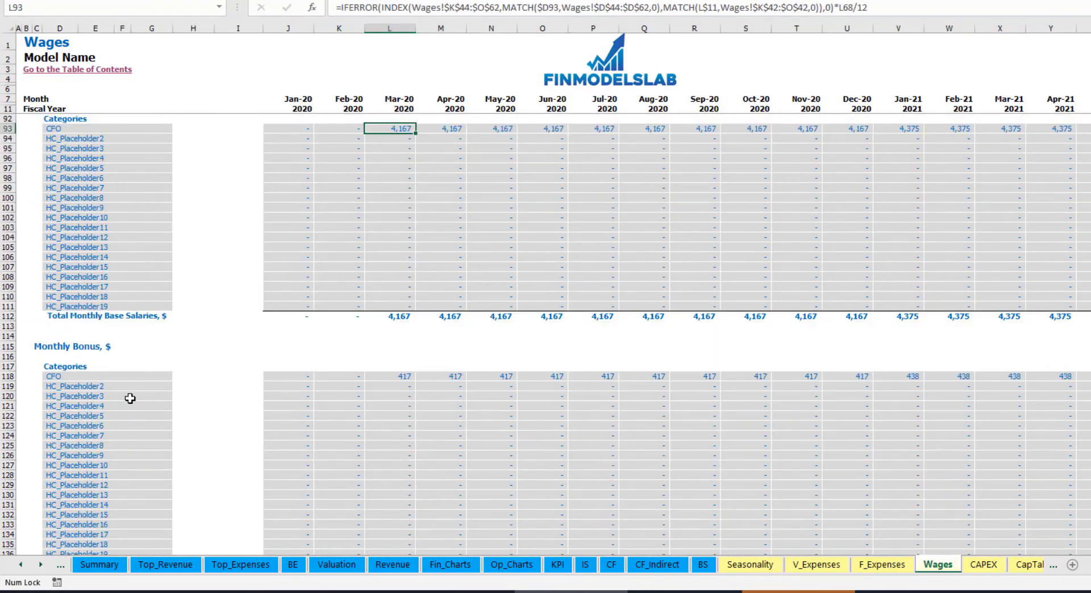
click(7, 376)
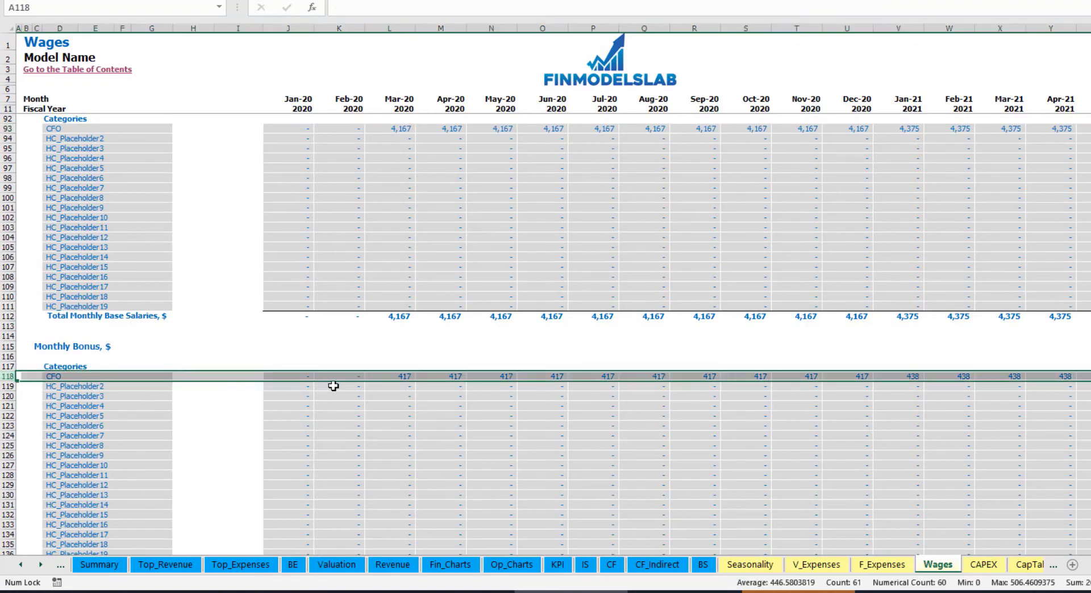
click(405, 377)
scroll(69, 398, down, 7)
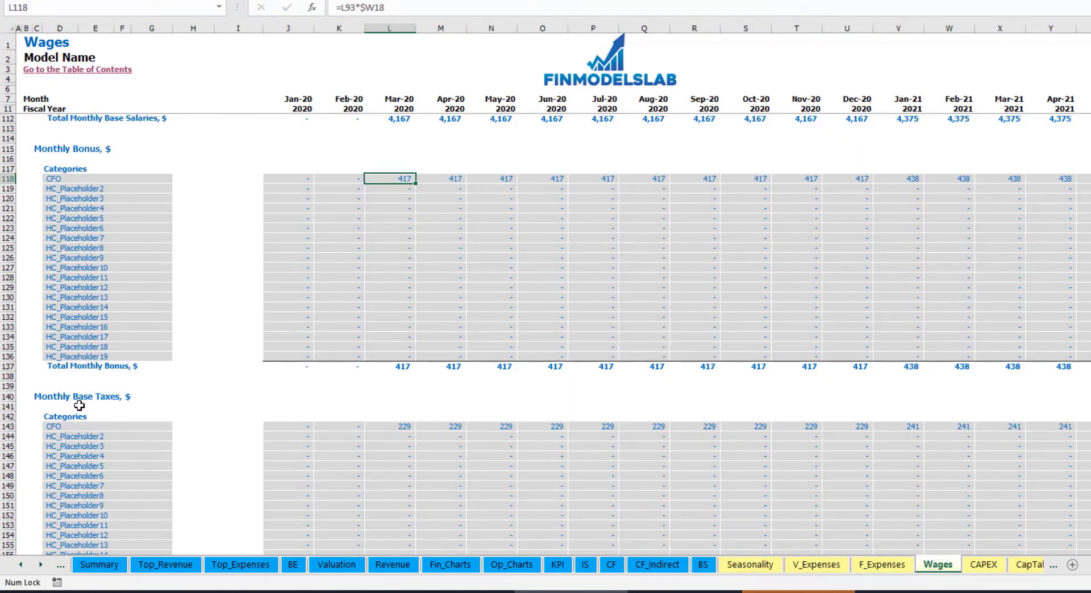
click(8, 426)
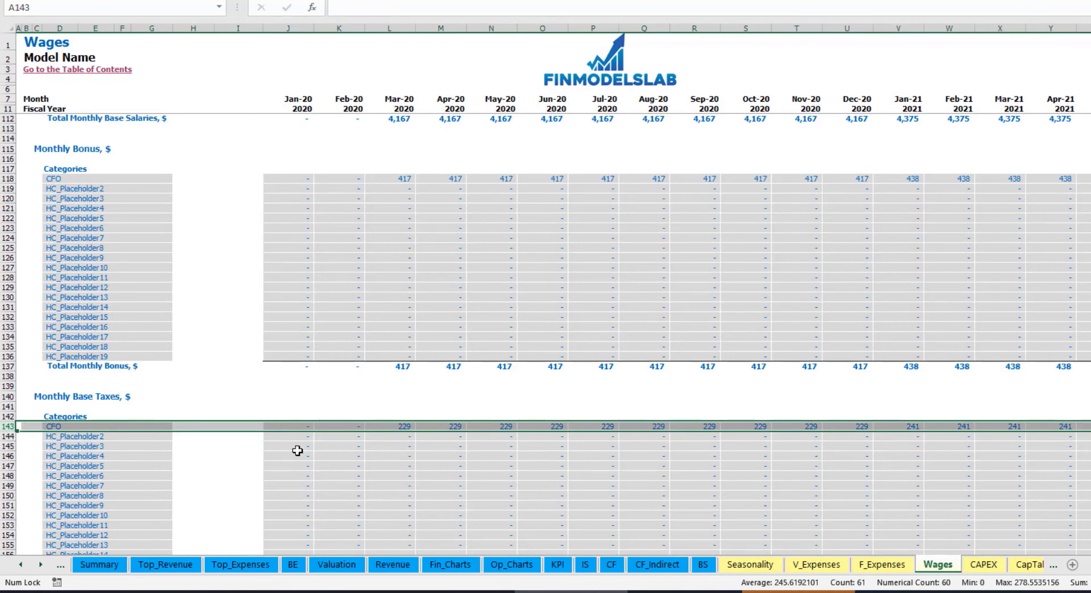
Step: Name the second staff position in the wages assumptions Admin HC and set its hire date to Apr-20
scroll(479, 404, up, 20)
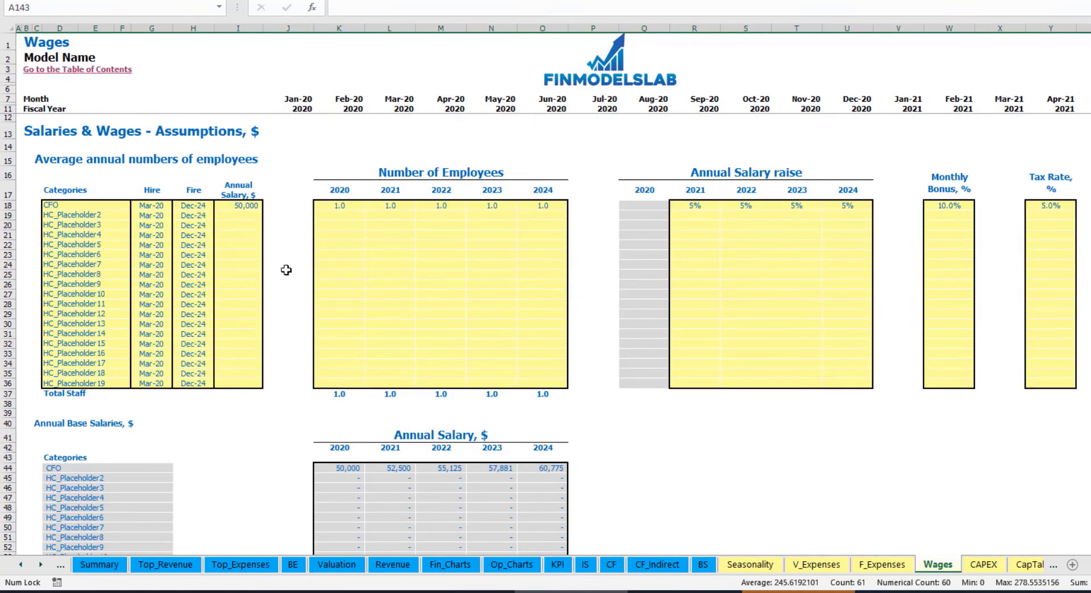
click(80, 214)
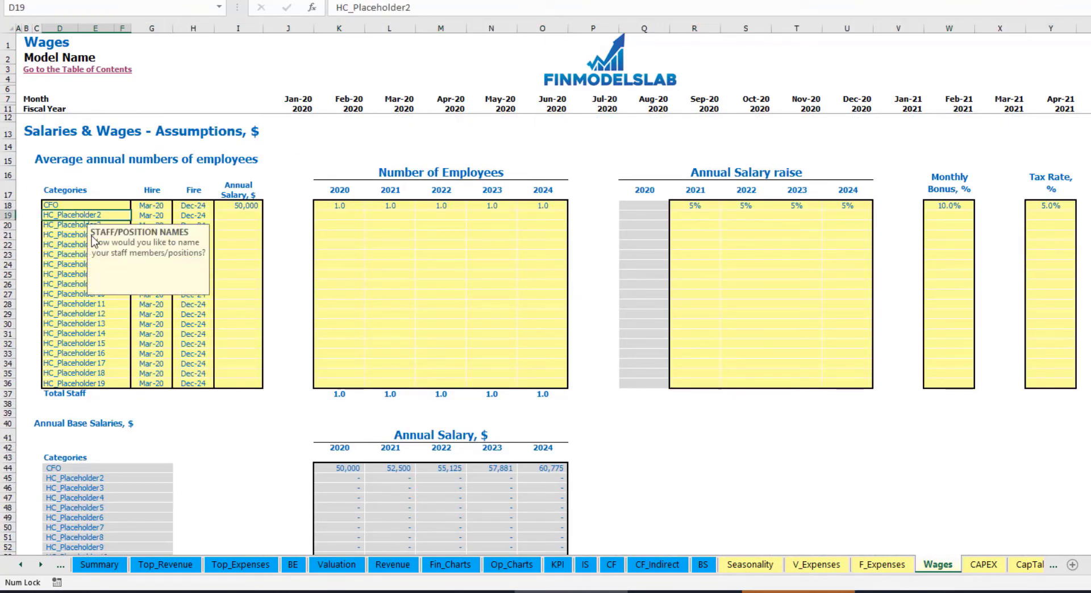
text(Admin HC)
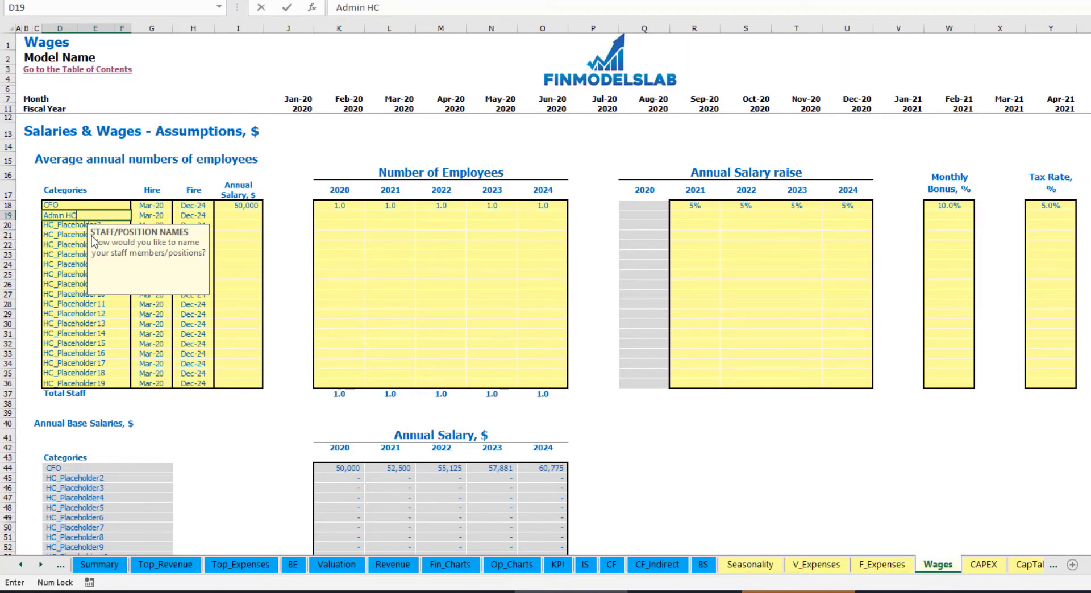
key(Return)
click(160, 215)
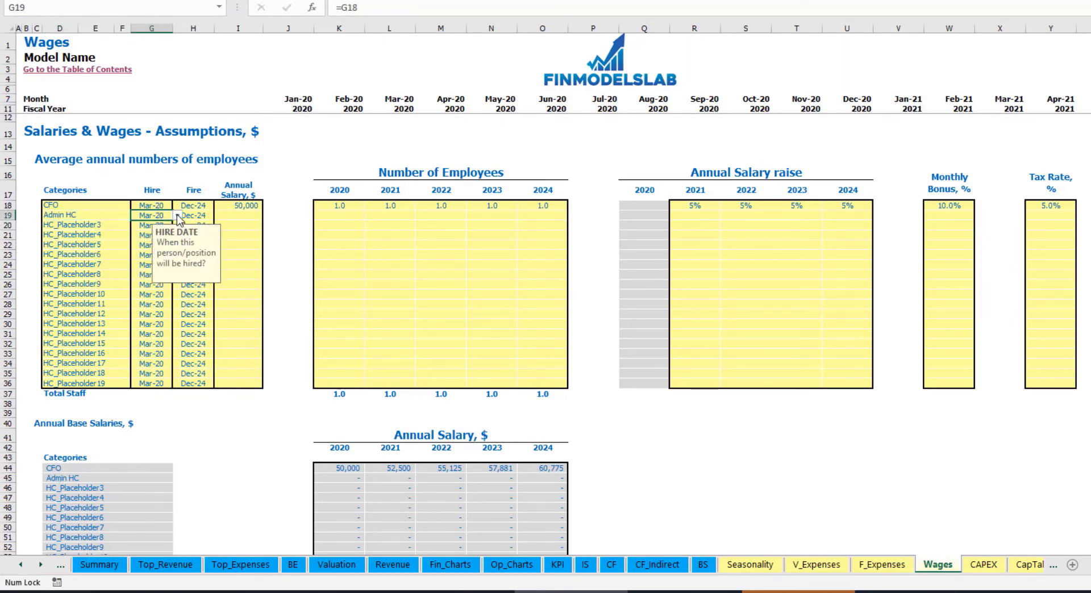
click(177, 215)
click(171, 238)
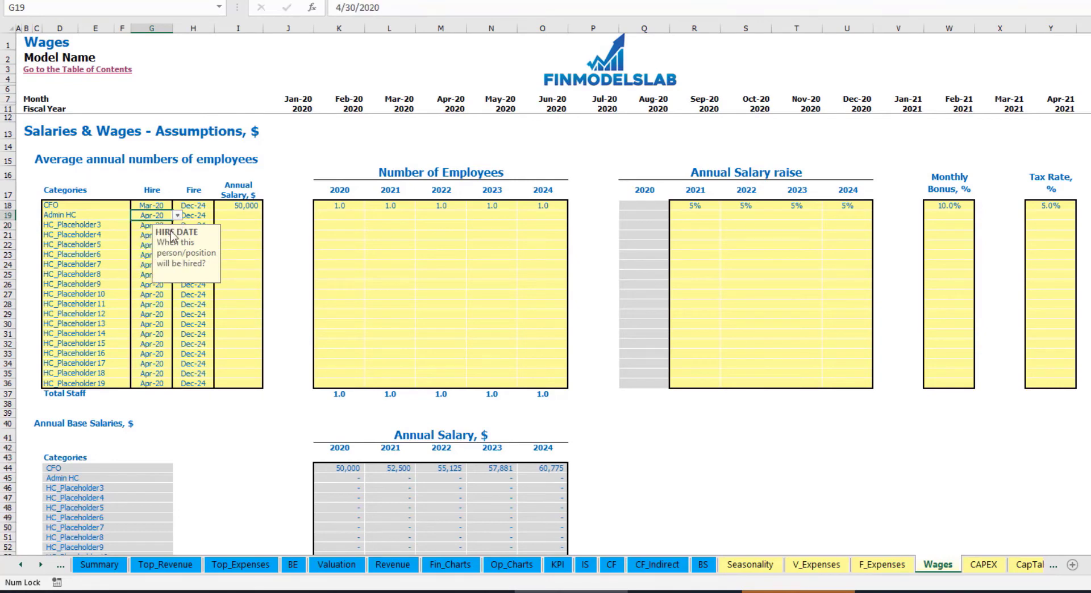
Step: Keep the Admin HC fire date as it is and set the position's annual salary to 30,000
click(203, 217)
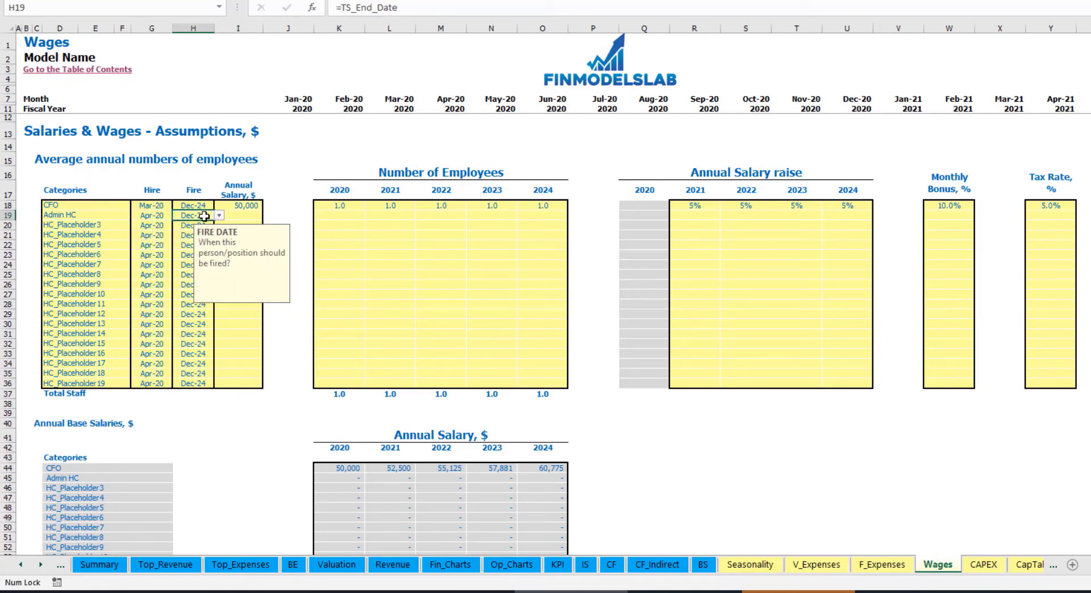
click(235, 214)
text(3000)
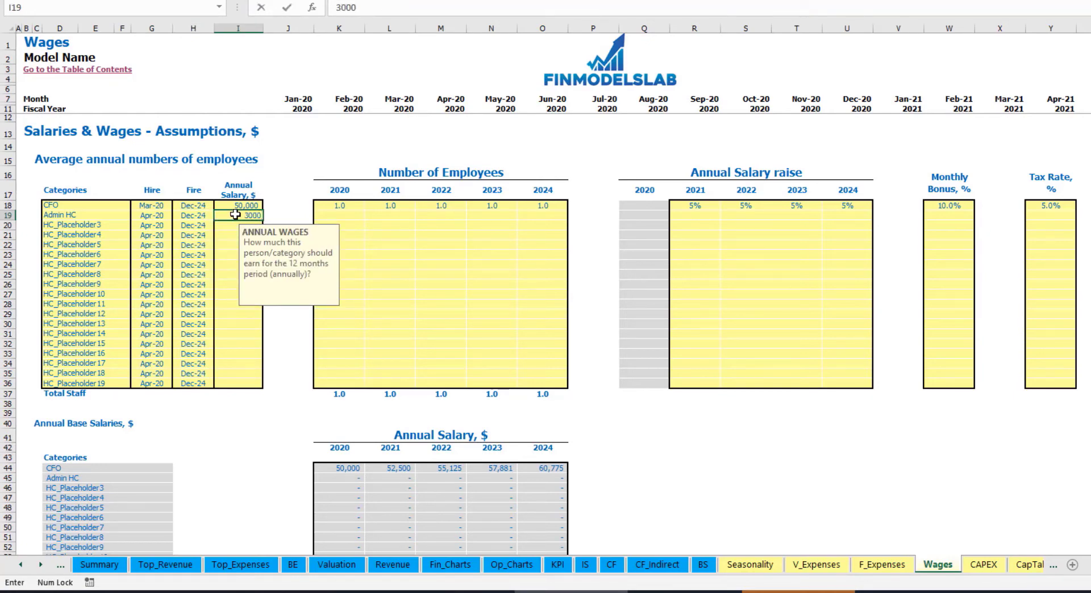
Step: Set the Admin HC number of employees to 2, 4, 6, 8 and 10 for 2020 through 2024
click(348, 214)
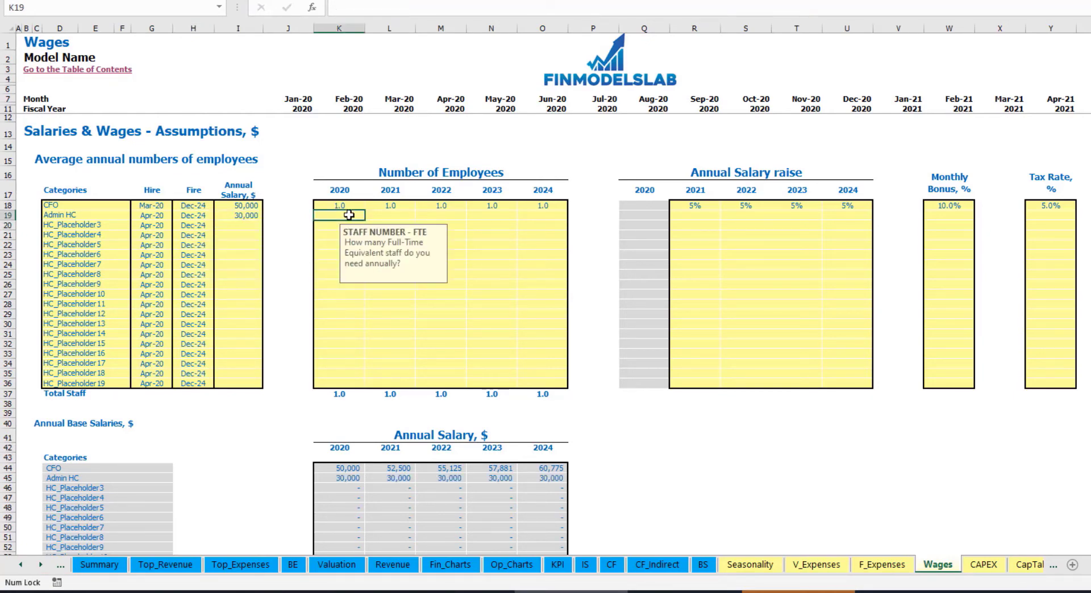
text(2)
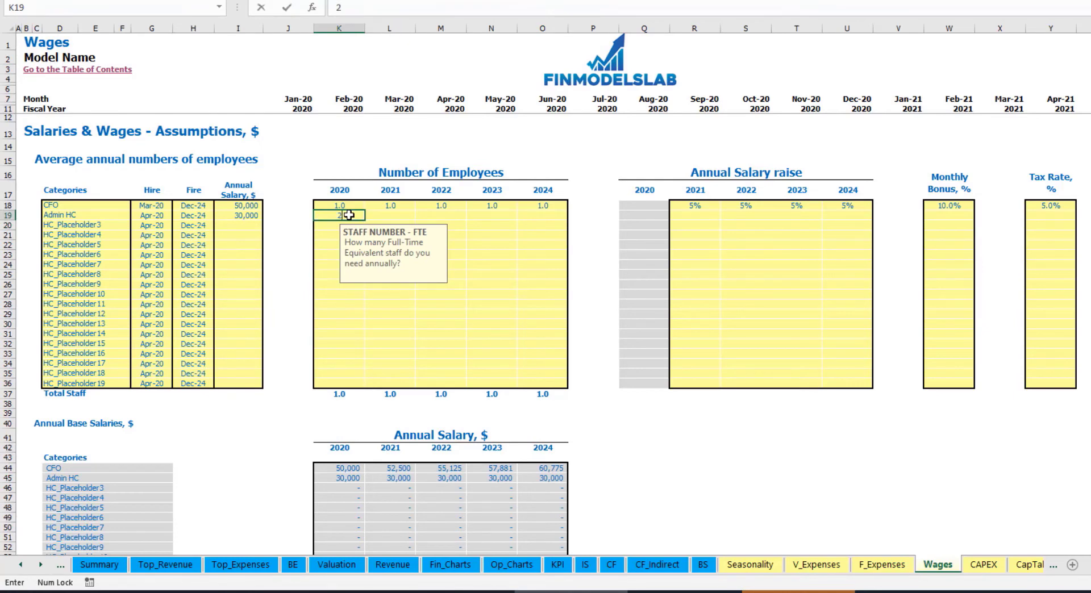
key(Tab)
text(4)
key(Tab)
text(6)
key(Tab)
text(8)
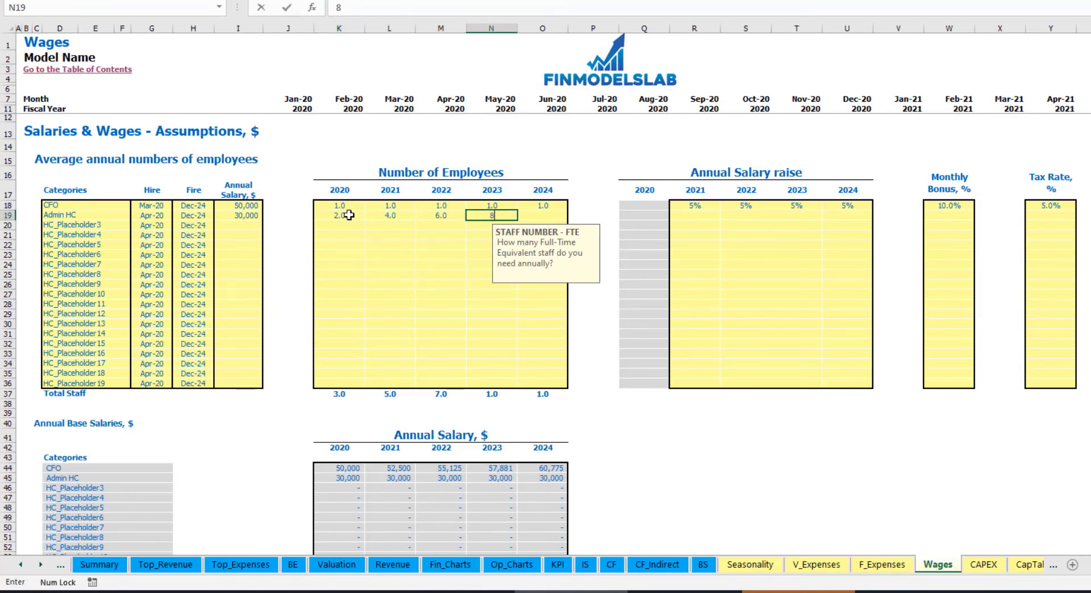
key(Tab)
text(10)
key(Tab)
Step: Set the Admin HC annual salary raise to 3% for 2021 and copy it to 2022, 2023 and 2024
click(690, 216)
text(3%)
key(ctrl+c)
drag(745, 215, 847, 215)
key(ctrl+v)
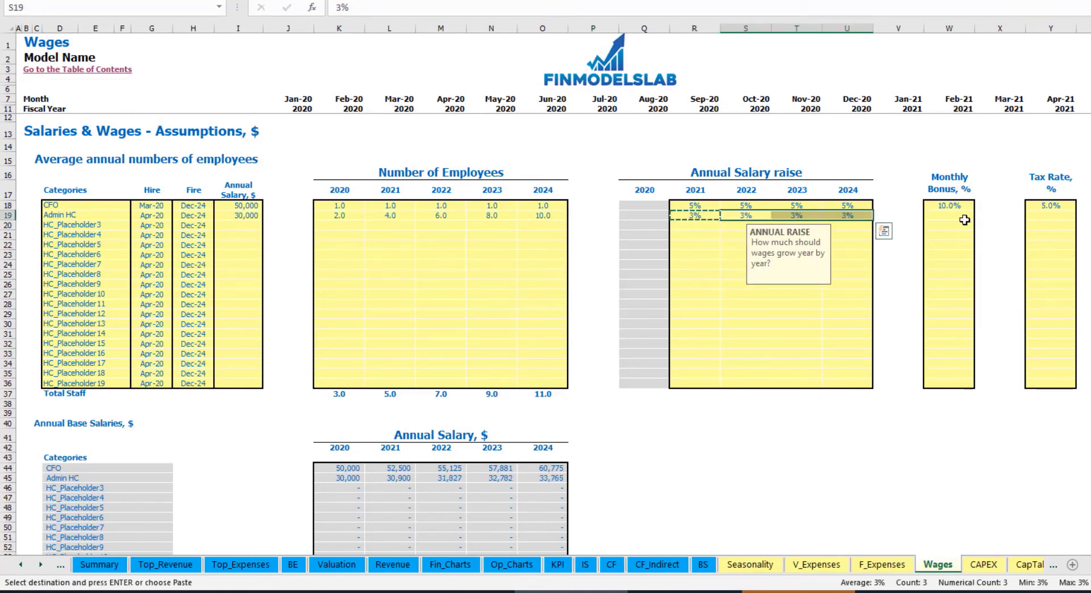
Step: Set the Admin HC monthly bonus to 5% and the tax rate to 5%
click(966, 220)
text(5%)
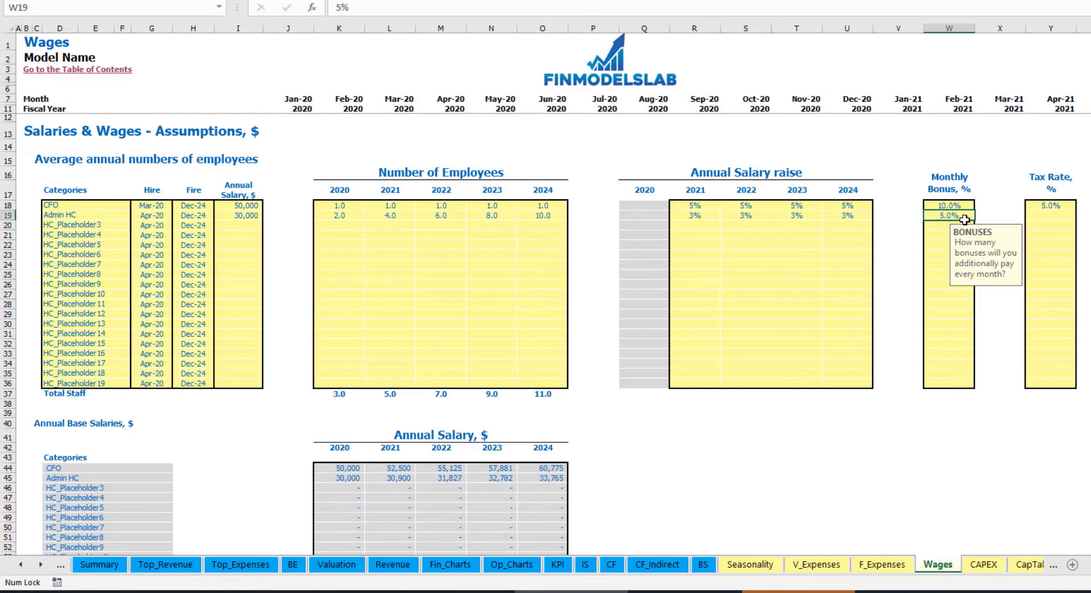
key(Tab)
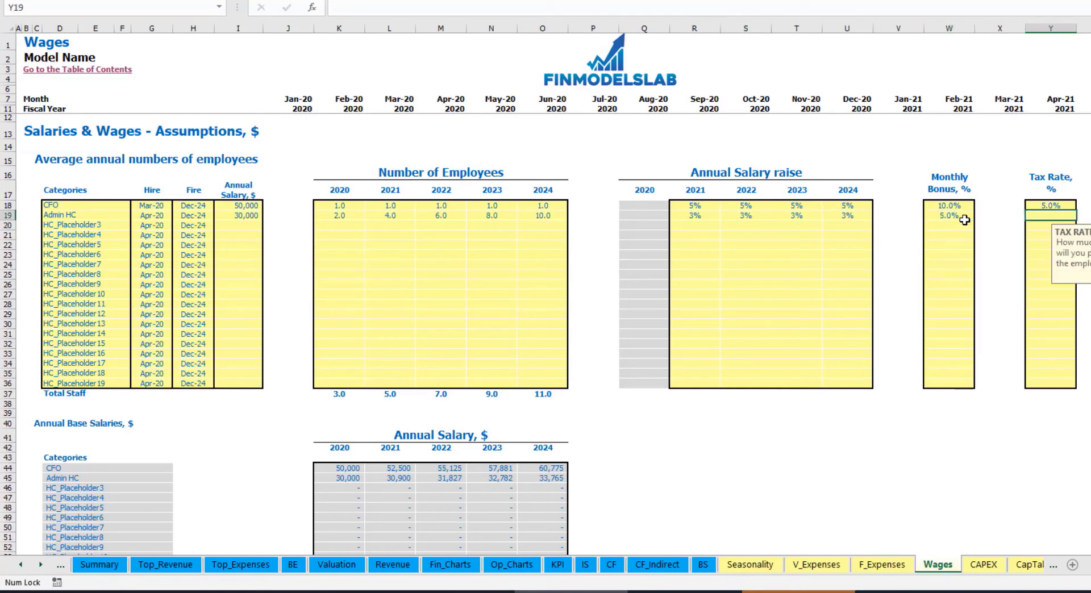
text(5%)
key(Return)
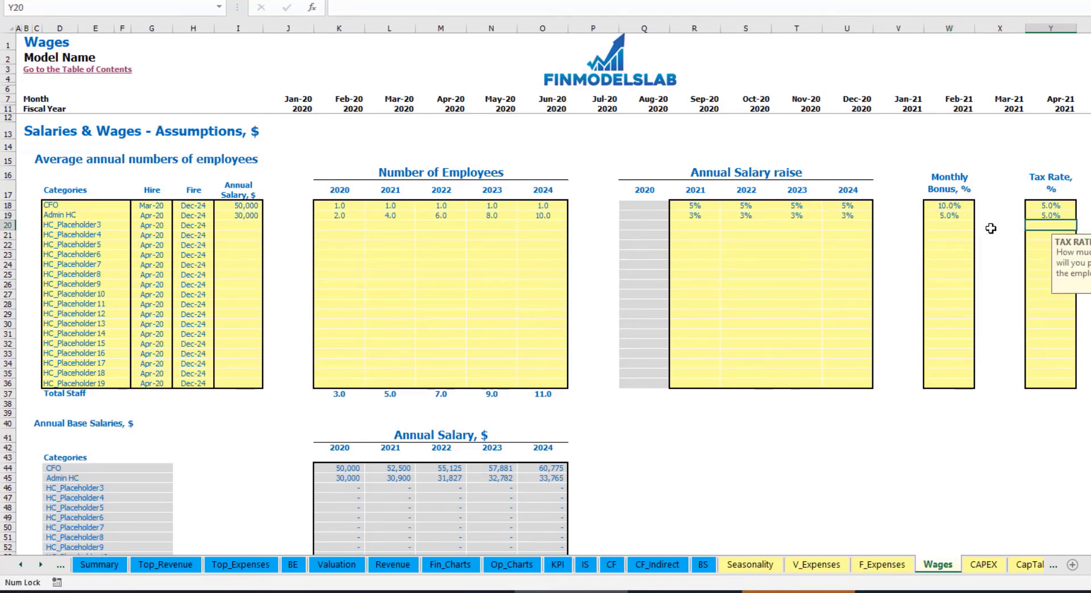
Step: Examine the monthly Admin HC headcount in the Total Staff Numbers table from 2020 through 2024
scroll(431, 329, down, 13)
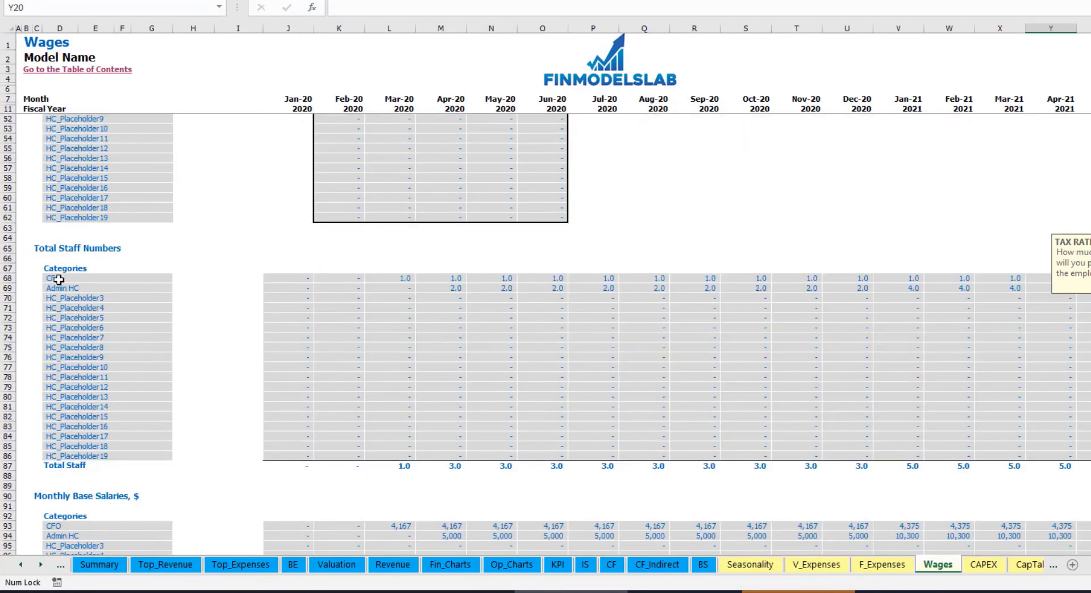
click(10, 288)
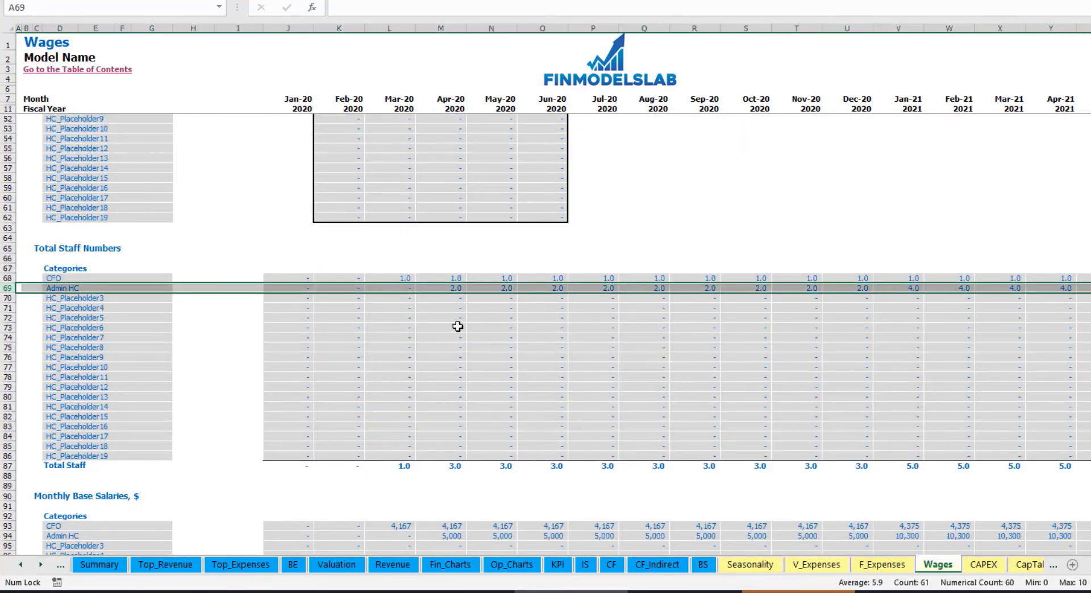
click(452, 288)
drag(452, 286, 855, 288)
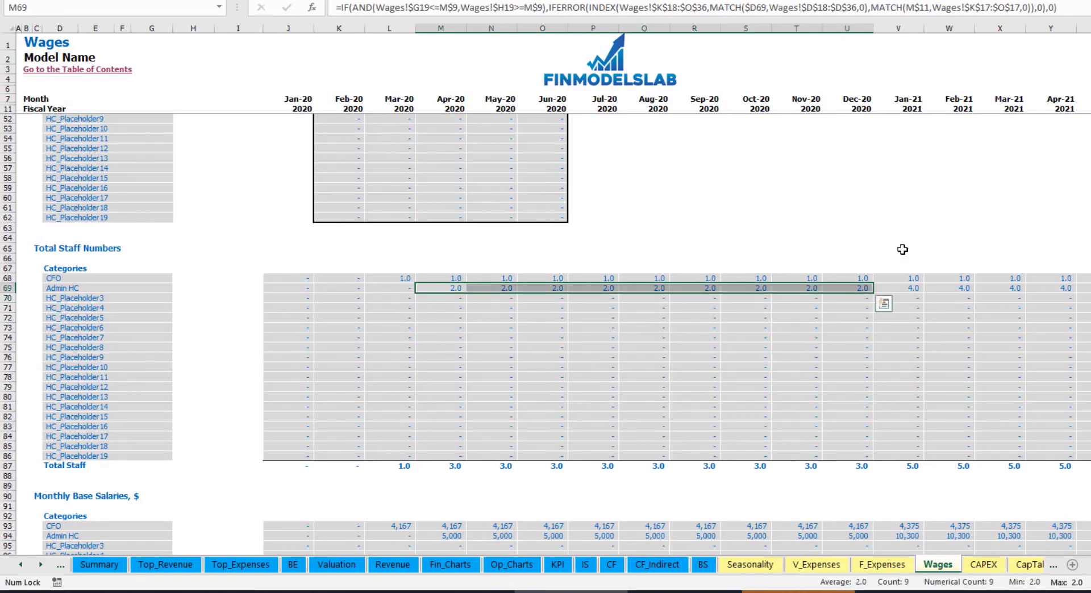
click(916, 288)
key(ctrl+shift+Right)
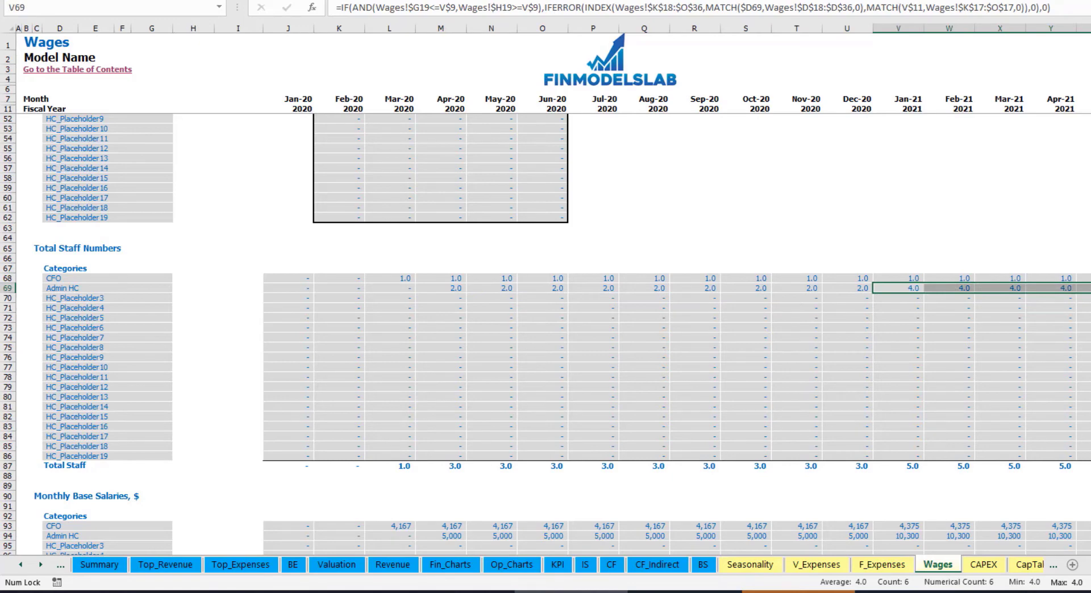
scroll(545, 284, right, 10)
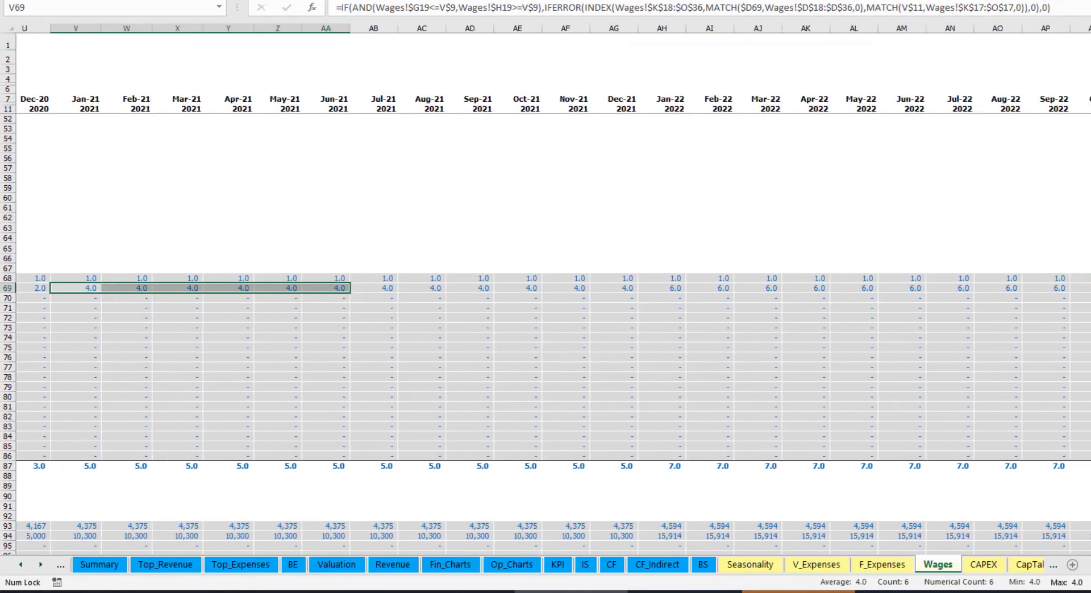
click(1031, 288)
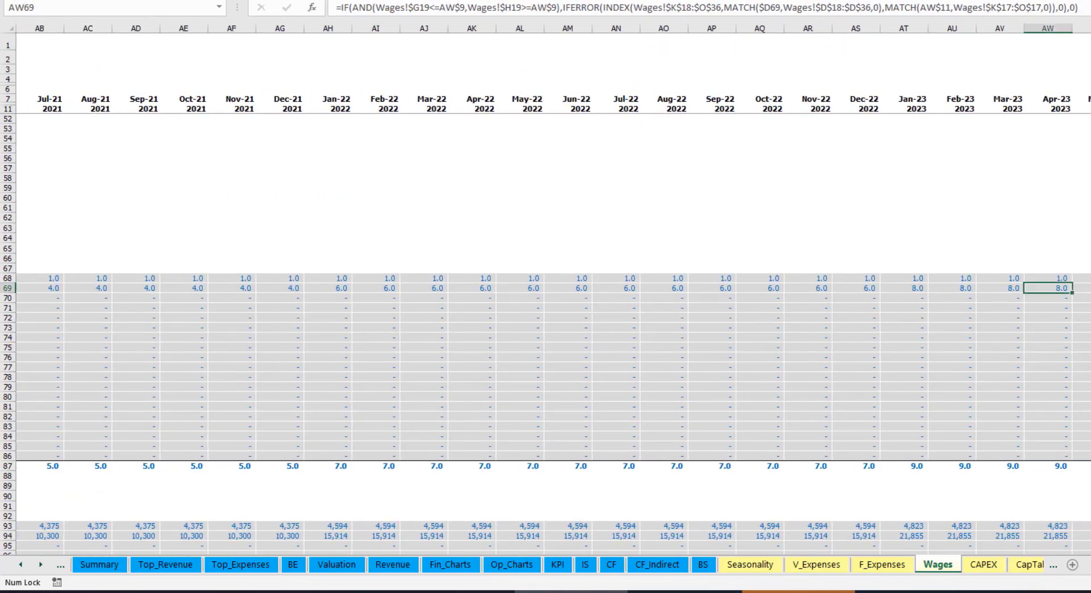
scroll(545, 285, right, 8)
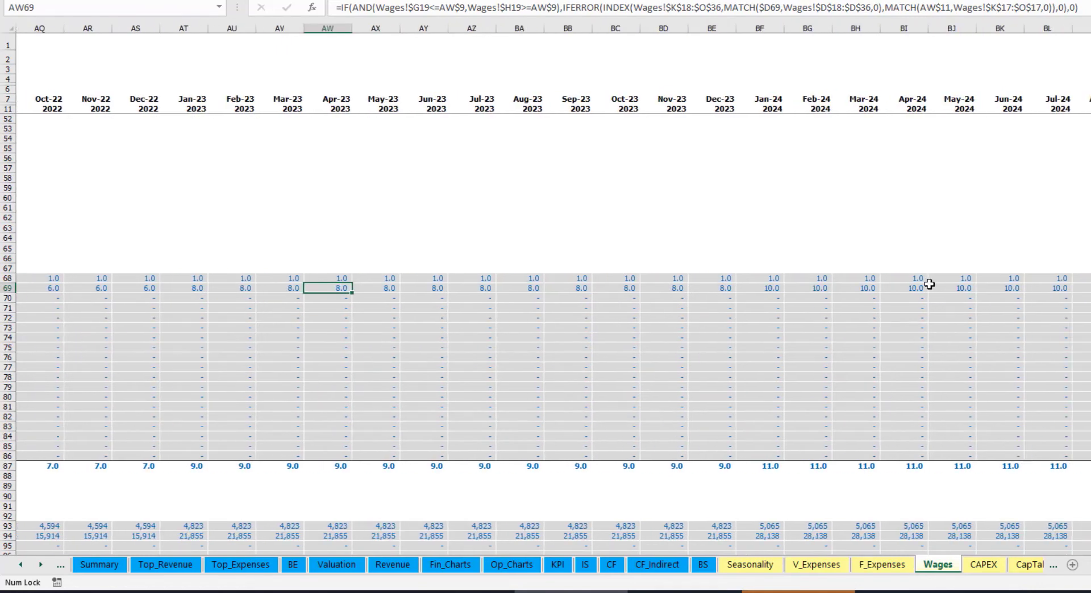
scroll(545, 284, left, 10)
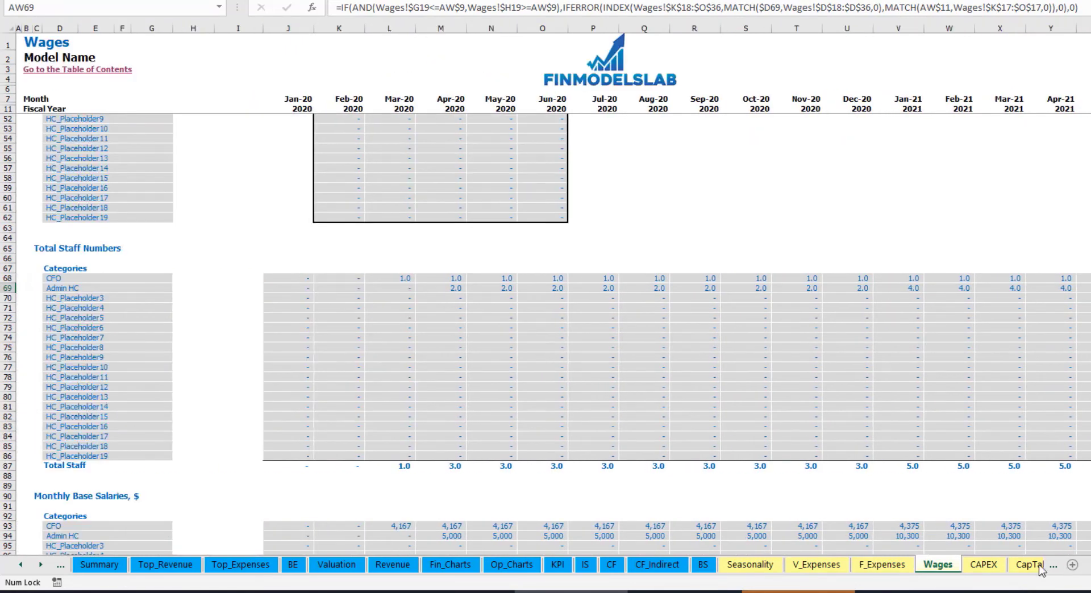
Step: Examine how Admin HC headcount feeds the monthly base salaries, then review the monthly bonus and monthly base taxes tables
scroll(73, 476, down, 3)
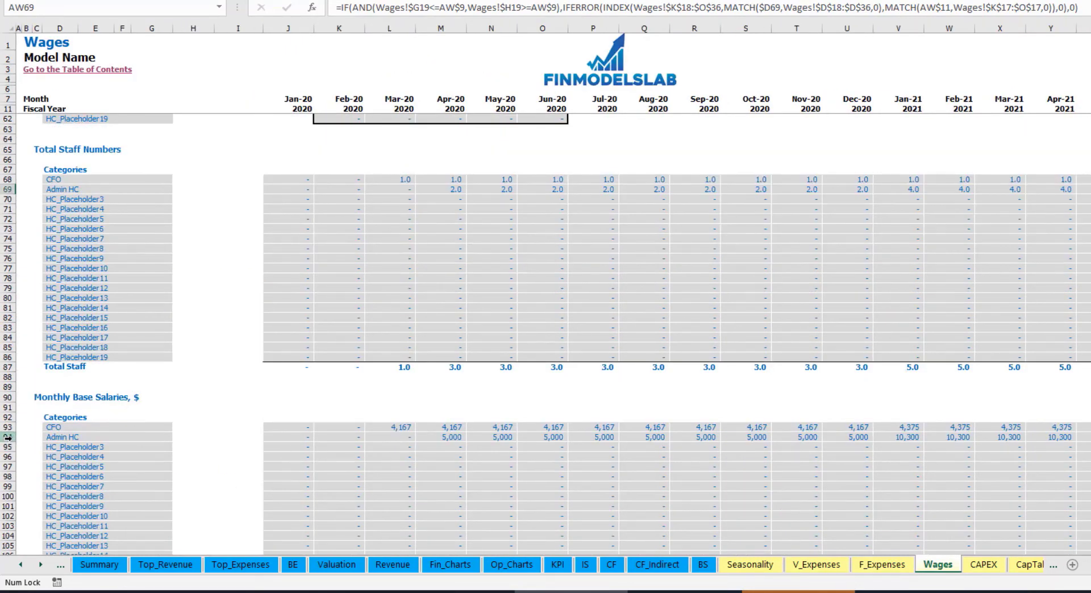
click(8, 437)
click(446, 439)
click(448, 189)
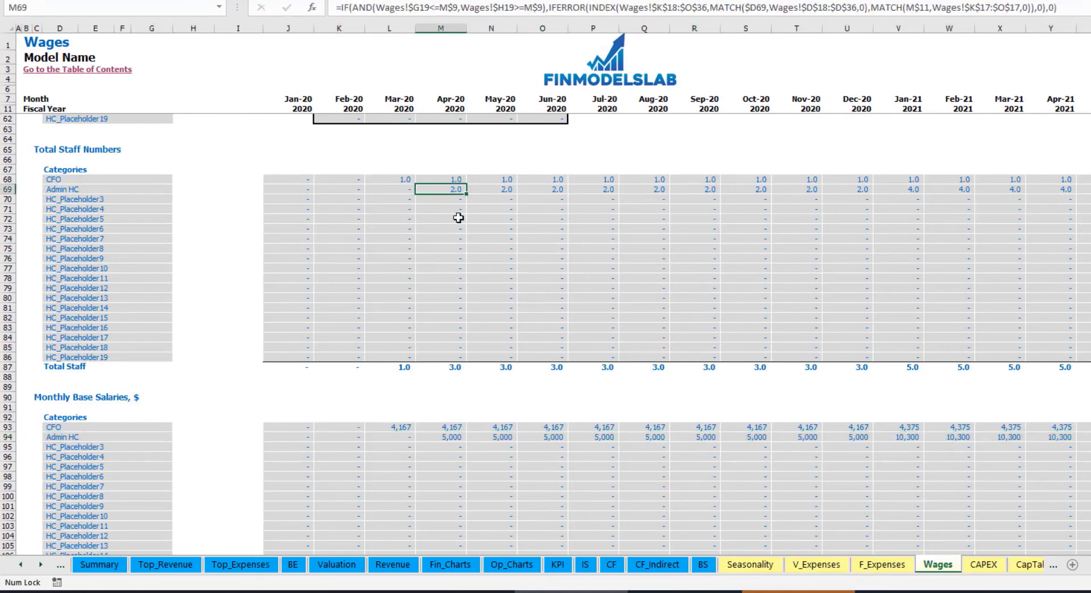
click(1083, 189)
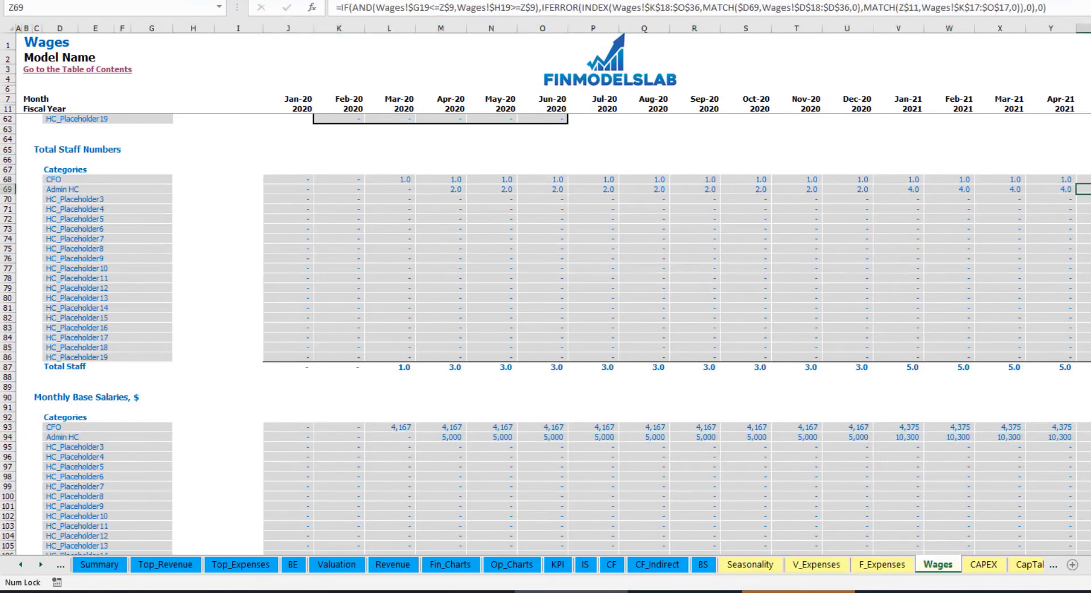
click(1084, 437)
scroll(508, 455, down, 7)
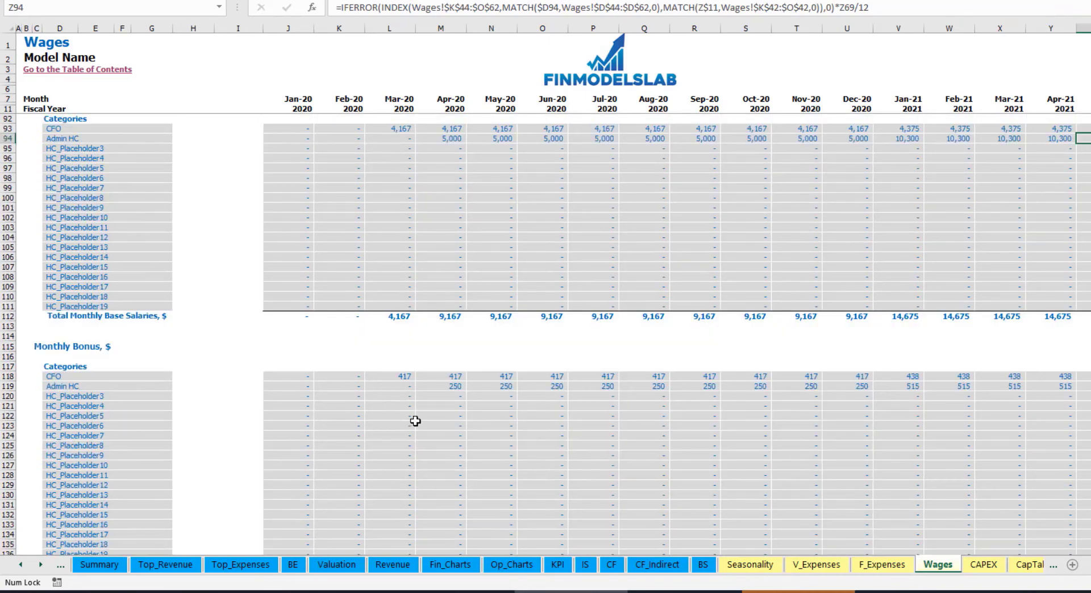
scroll(695, 394, down, 10)
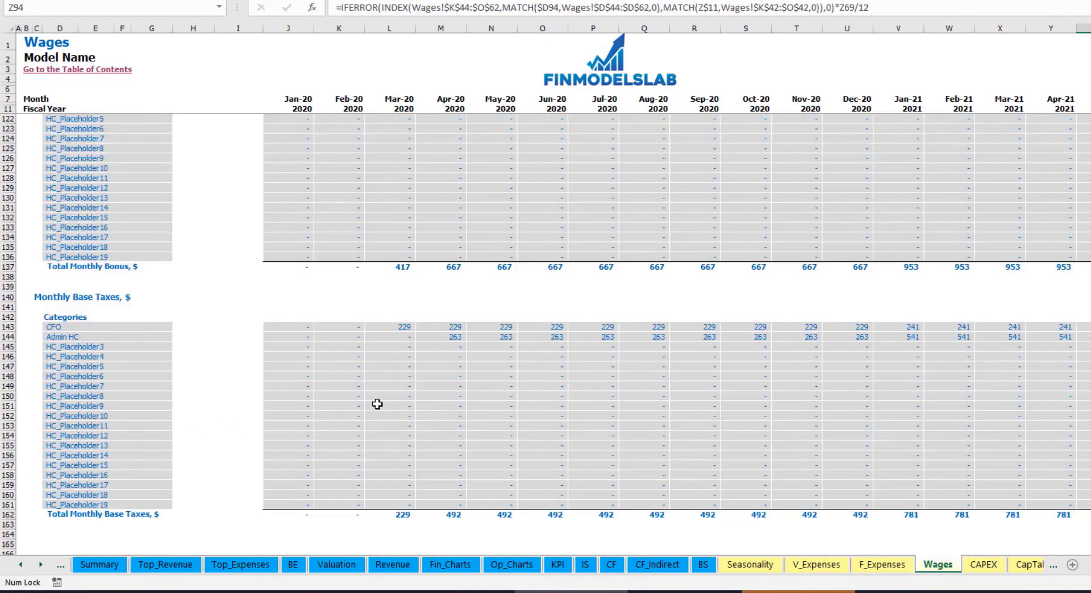
Step: Expand the Salary and Wages group in the income statement and review the staff position rows
click(586, 565)
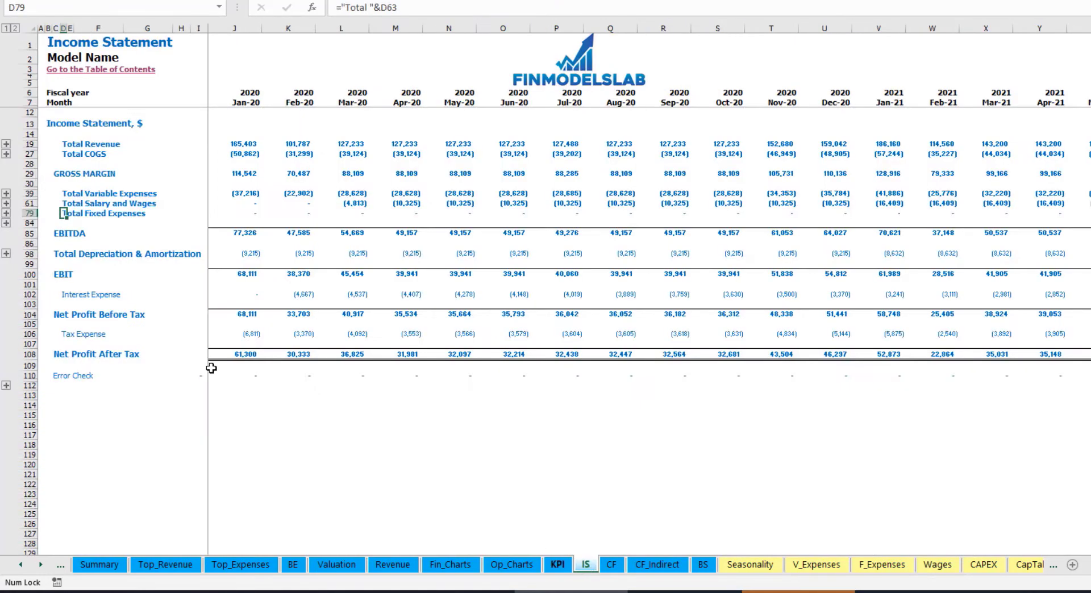
click(6, 203)
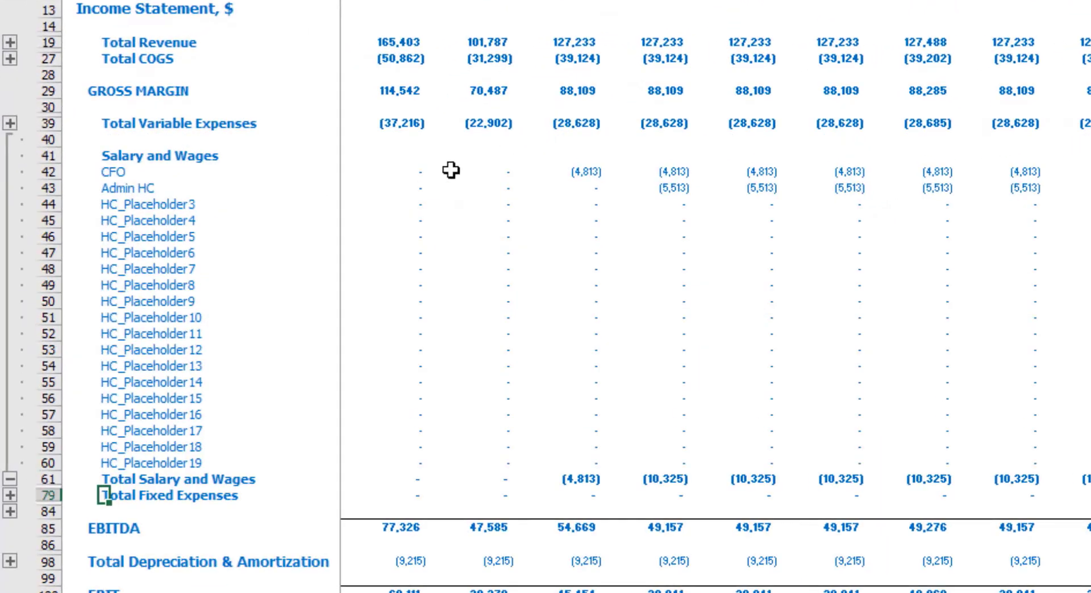
click(363, 169)
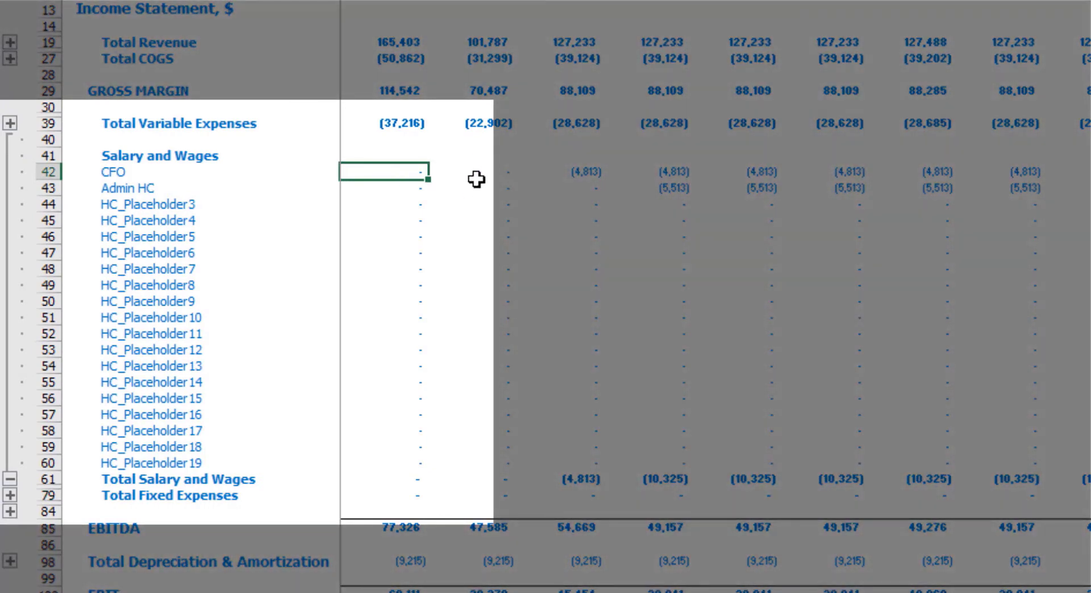
drag(114, 170, 113, 463)
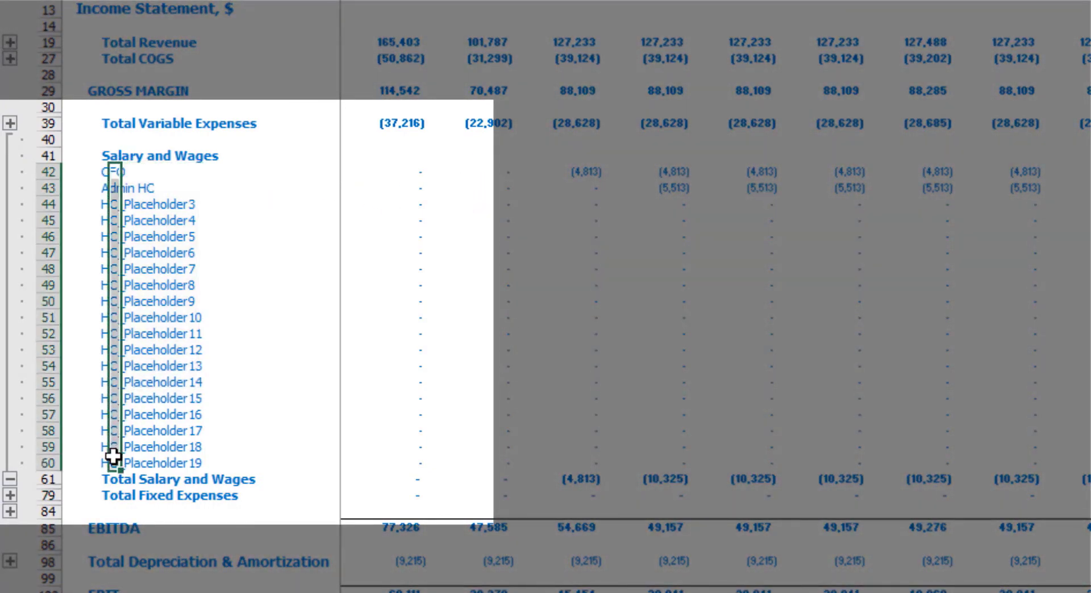
Step: Examine the variable expense categories, the Customer Acquisition Cost row and the calculated Variable Expenses table in the V_Expenses sheet
click(199, 185)
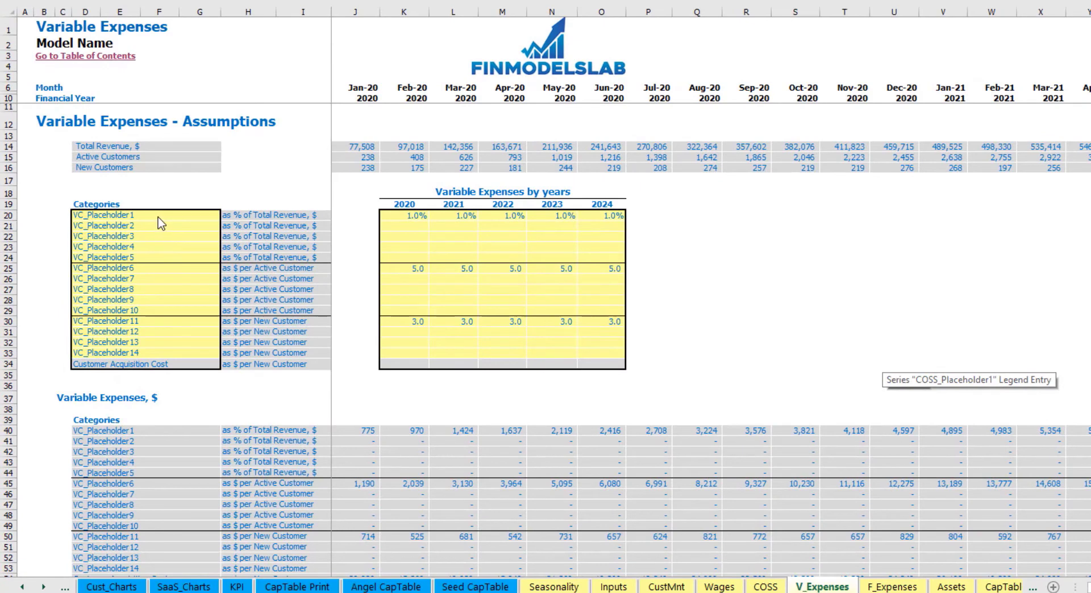
key(Escape)
drag(163, 215, 164, 351)
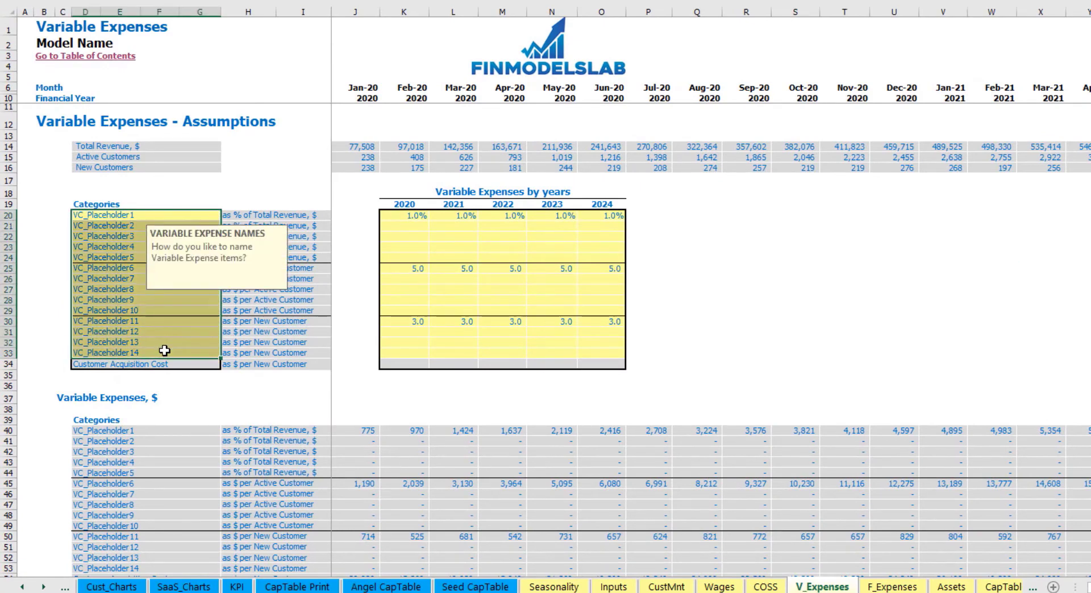
click(855, 267)
click(120, 364)
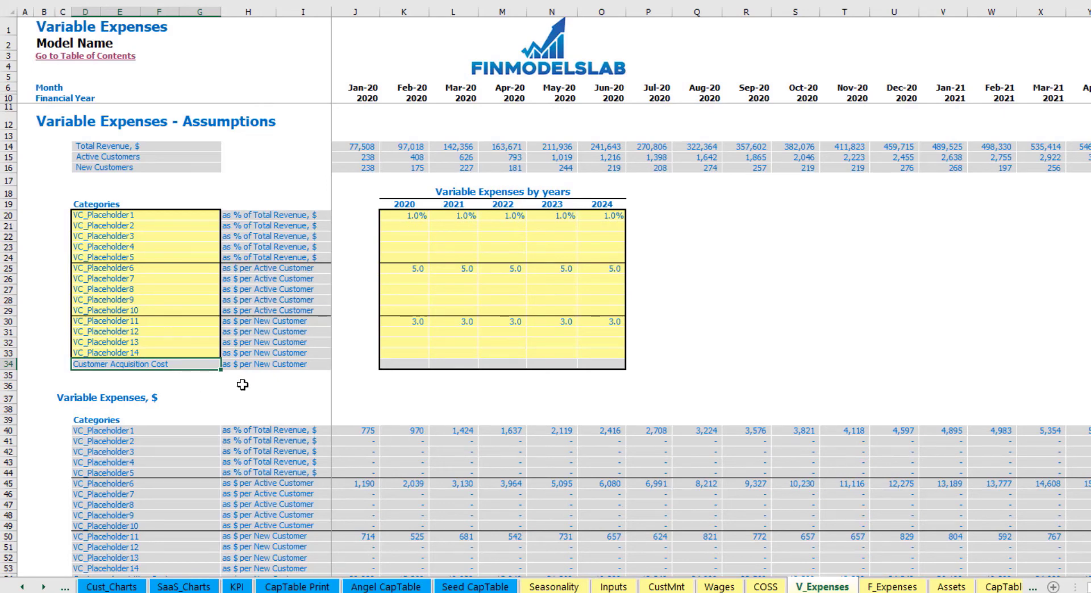
scroll(242, 384, down, 3)
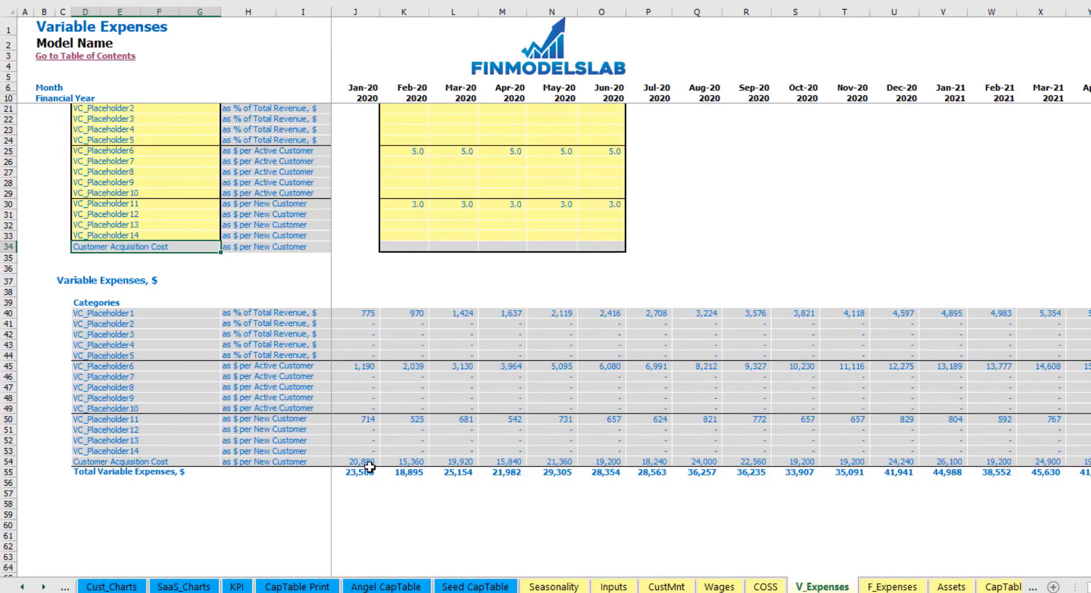
Step: Examine the Customer Acquisition Cost row, the calculation basis of each expense category, and the Total Revenue, Active Customers and New Customers rows
drag(359, 459, 665, 460)
scroll(653, 356, up, 3)
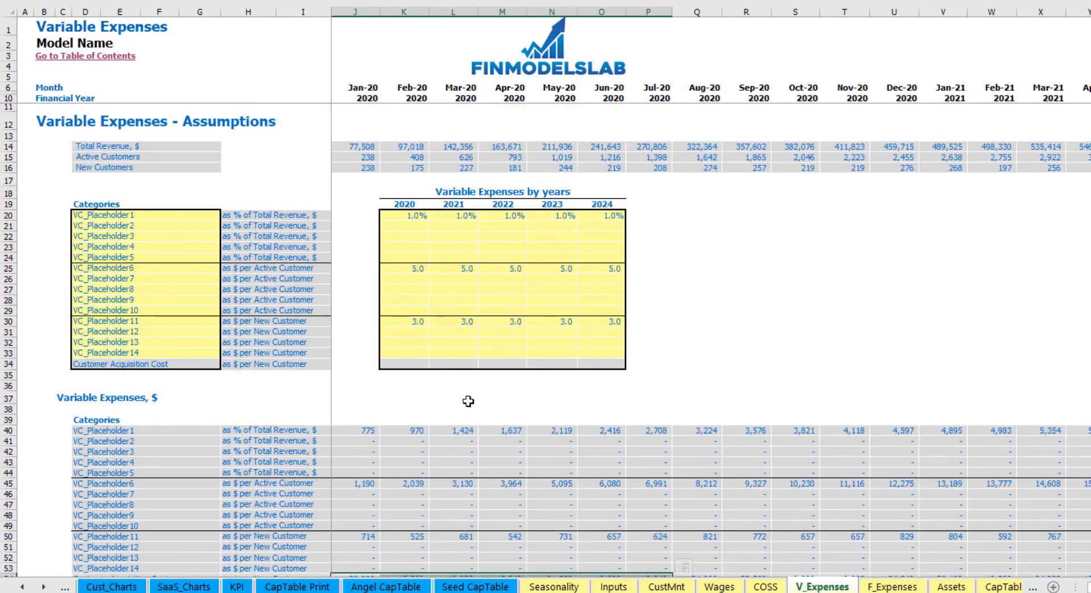
drag(407, 367, 617, 367)
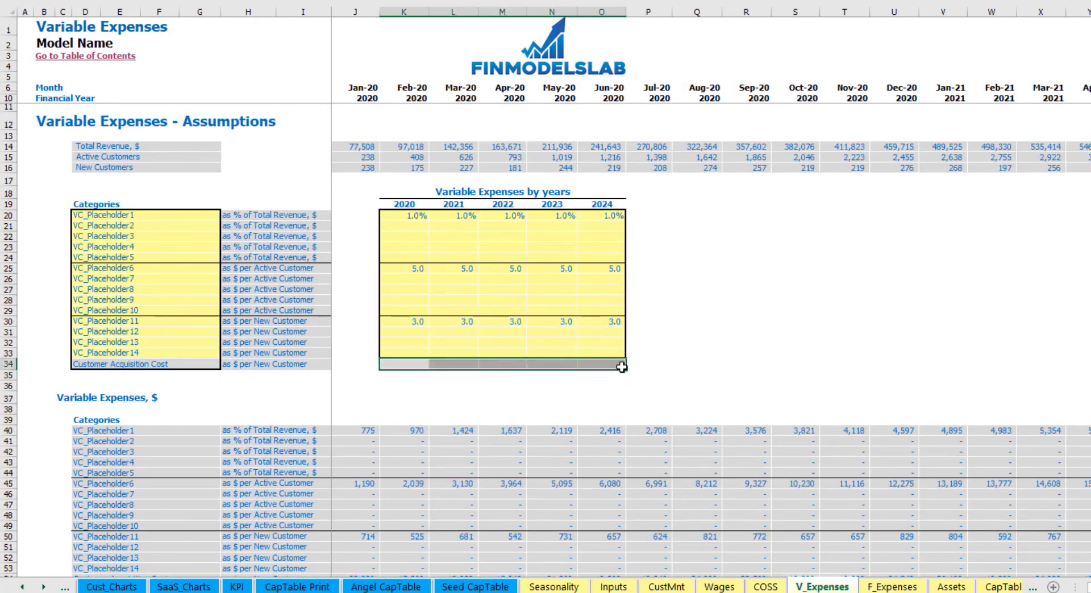
click(795, 321)
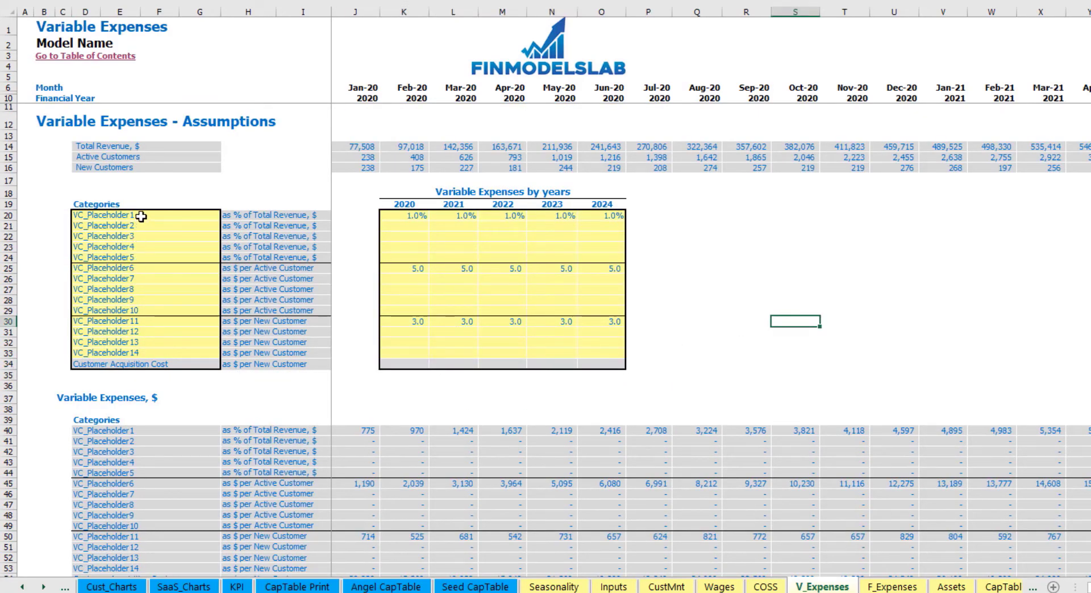
drag(275, 216, 300, 350)
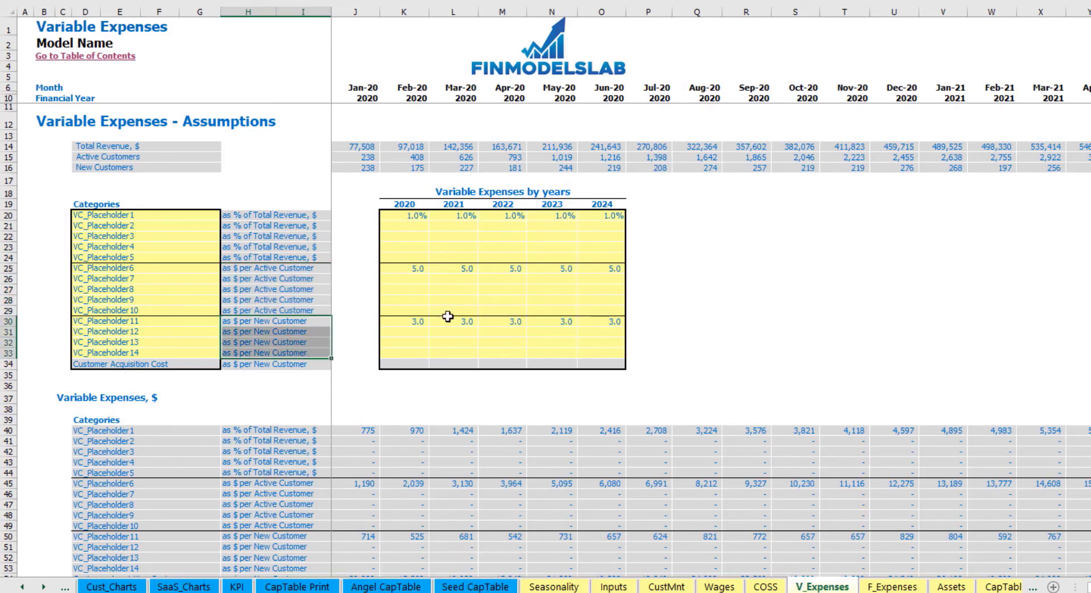
click(708, 237)
drag(15, 150, 22, 169)
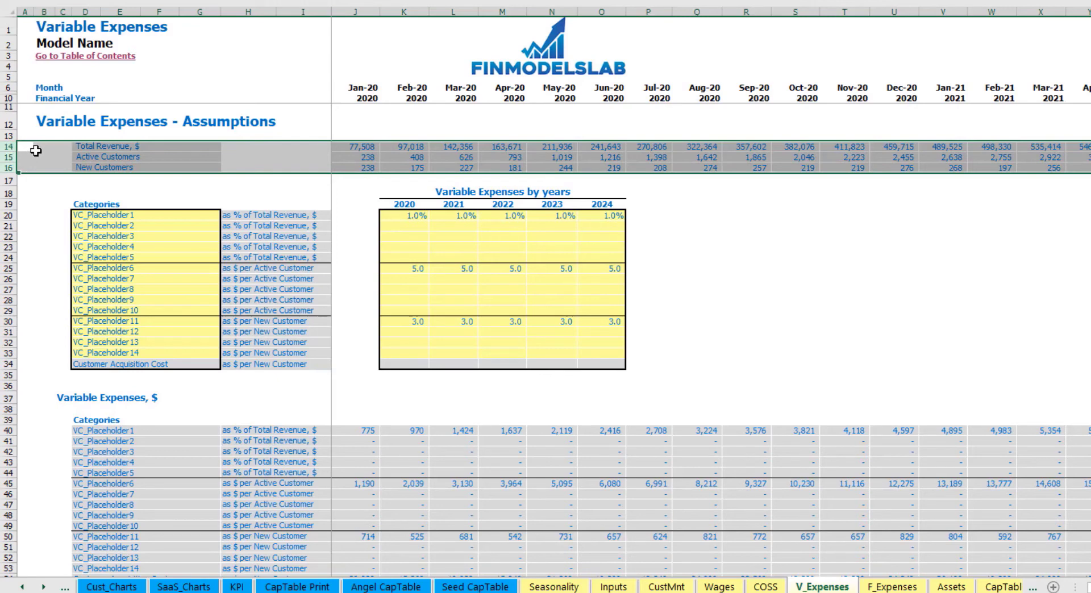
click(36, 150)
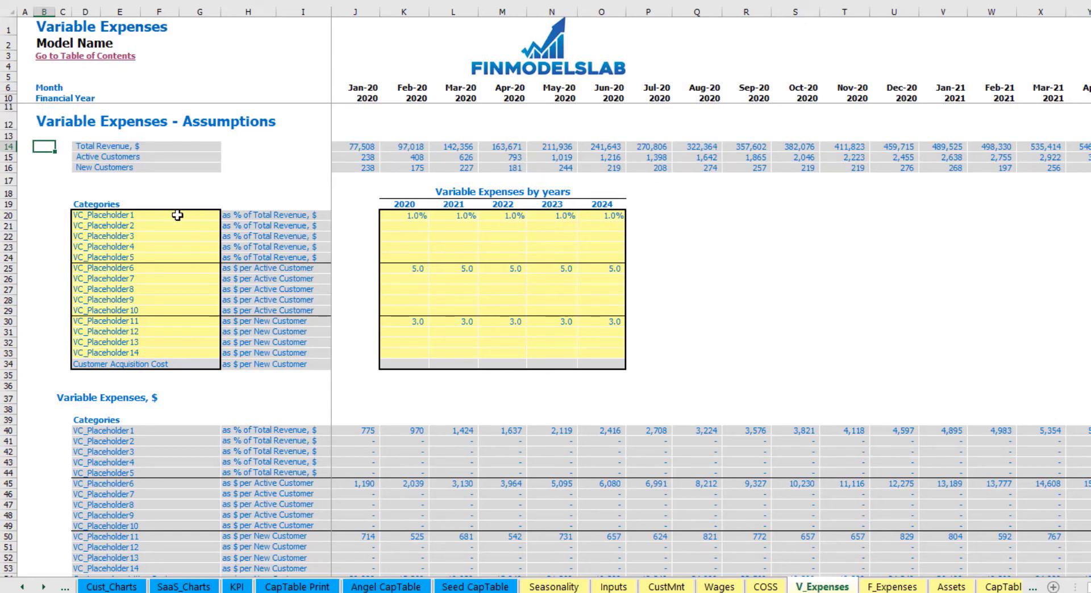
Step: Rename the first variable expense category, VC_Placeholder1, as Utilities
click(157, 215)
text(Utiliti)
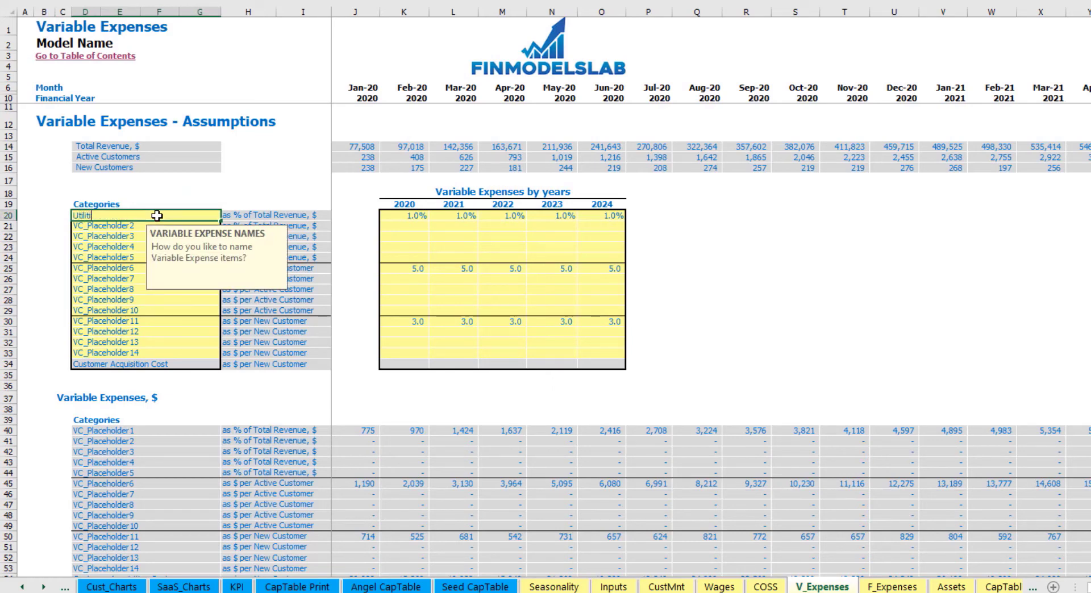
text(es)
Step: Set Utilities as a percentage of revenue to 2, 3, 4, 5 and 5.5% for 2020 through 2024, and check its monthly expense row
click(396, 215)
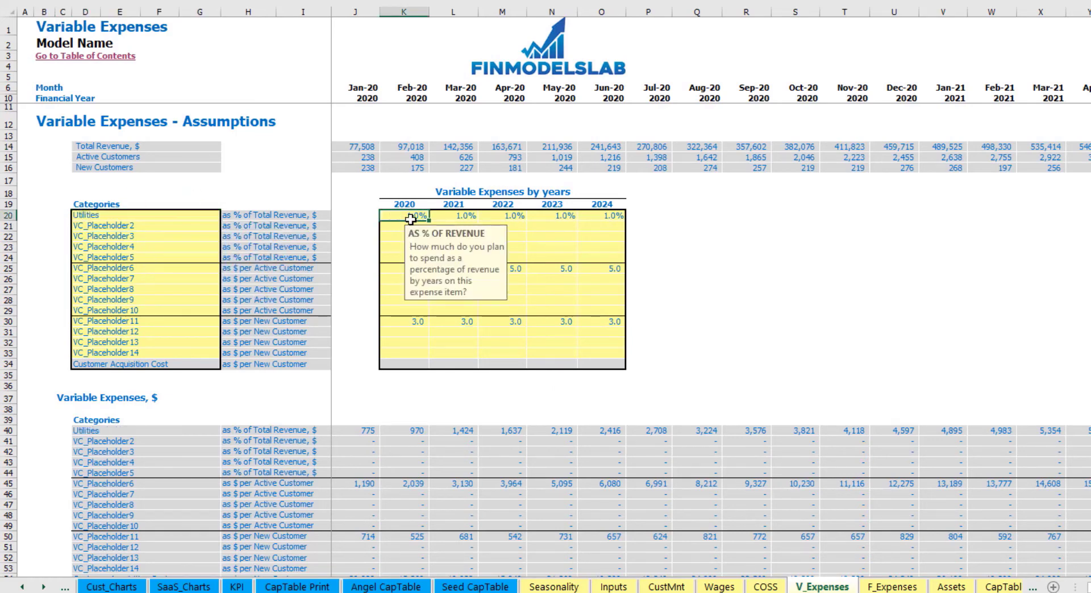
text(2)
key(Tab)
text(3)
key(Tab)
text(4)
key(Tab)
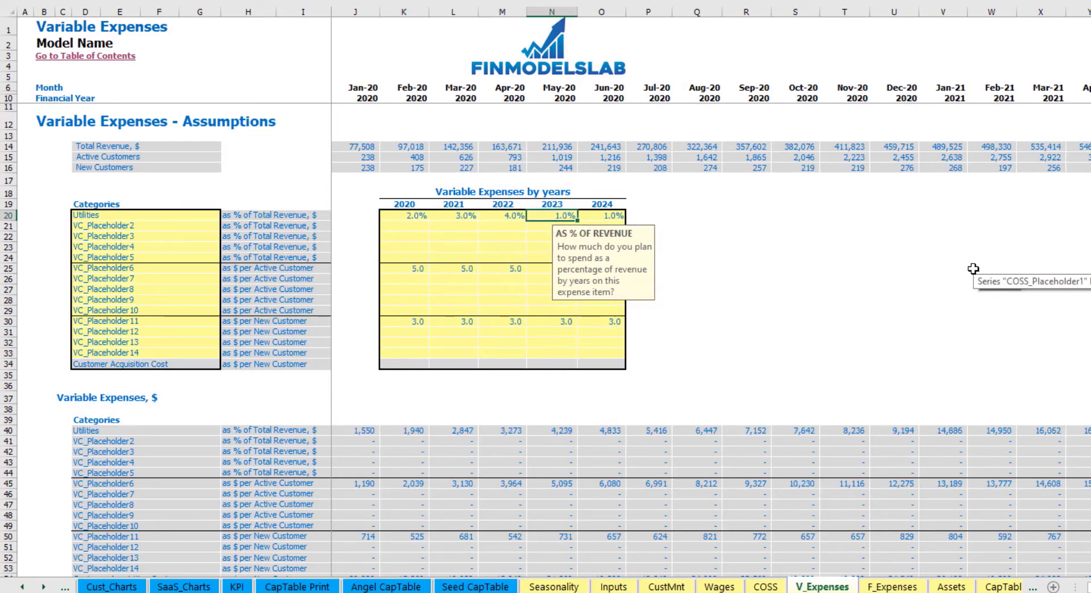
text(5)
key(Tab)
text(5.5)
key(Return)
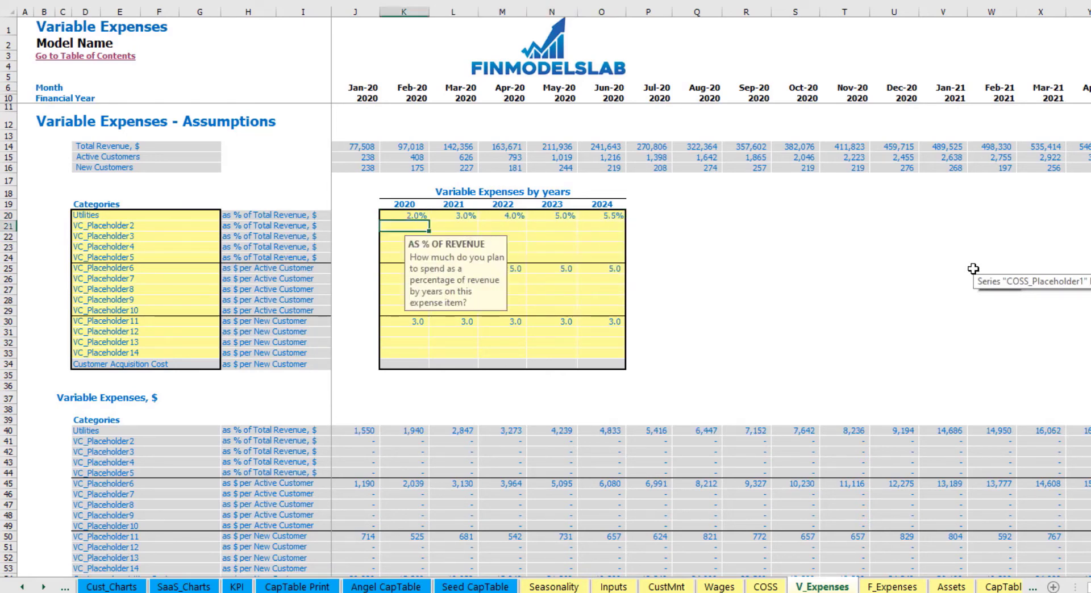
click(674, 322)
drag(366, 434, 774, 432)
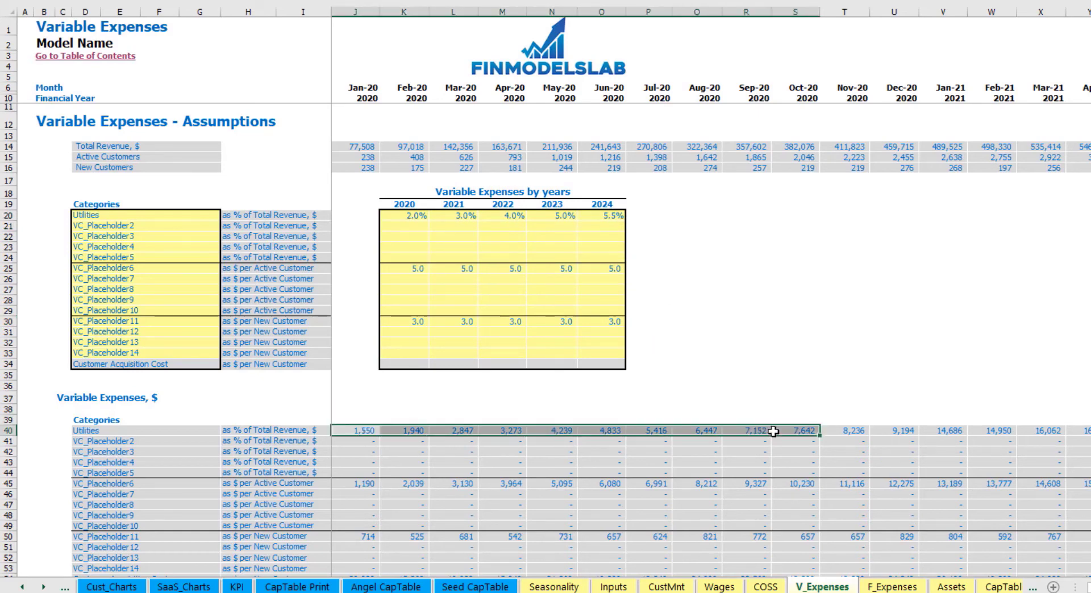
click(836, 333)
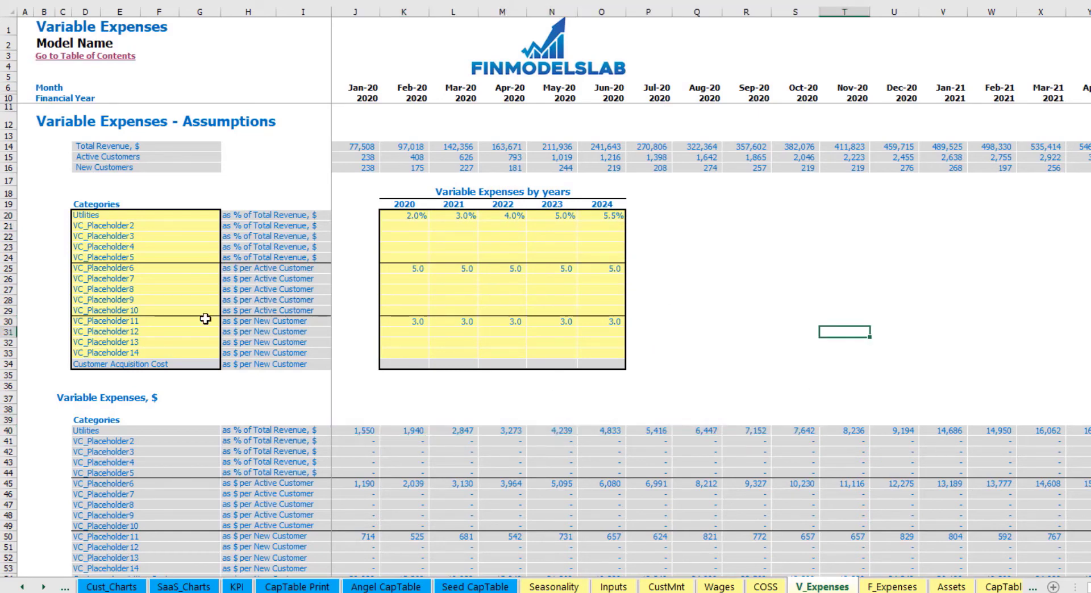
Step: Set the VC_Placeholder6 cost per active customer to 4 for 2021, 6 for 2022, 7 for 2023 and 8 for 2024
drag(143, 269, 160, 306)
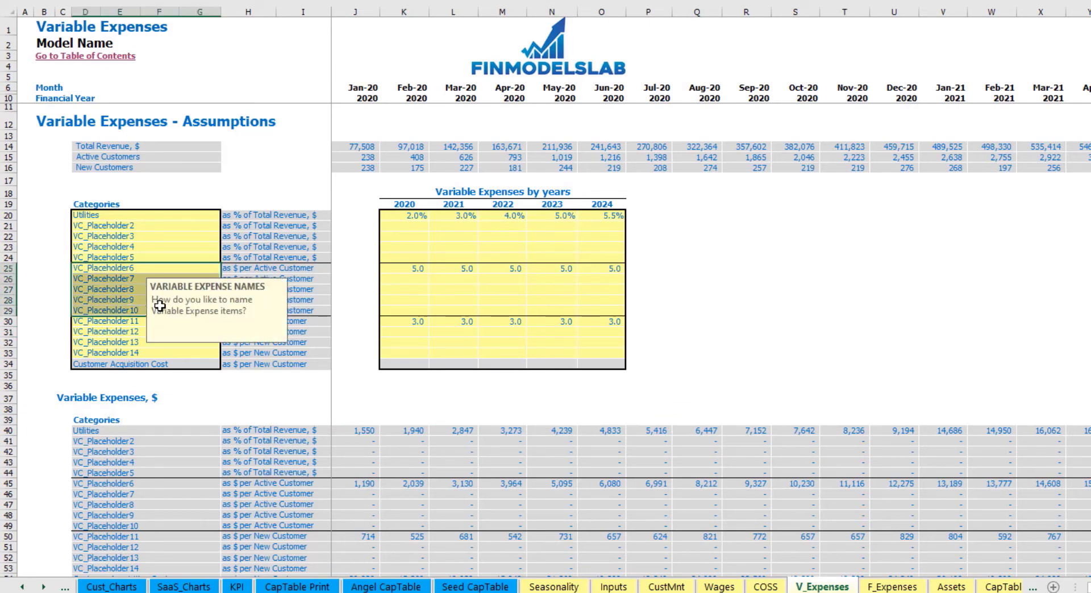
click(268, 266)
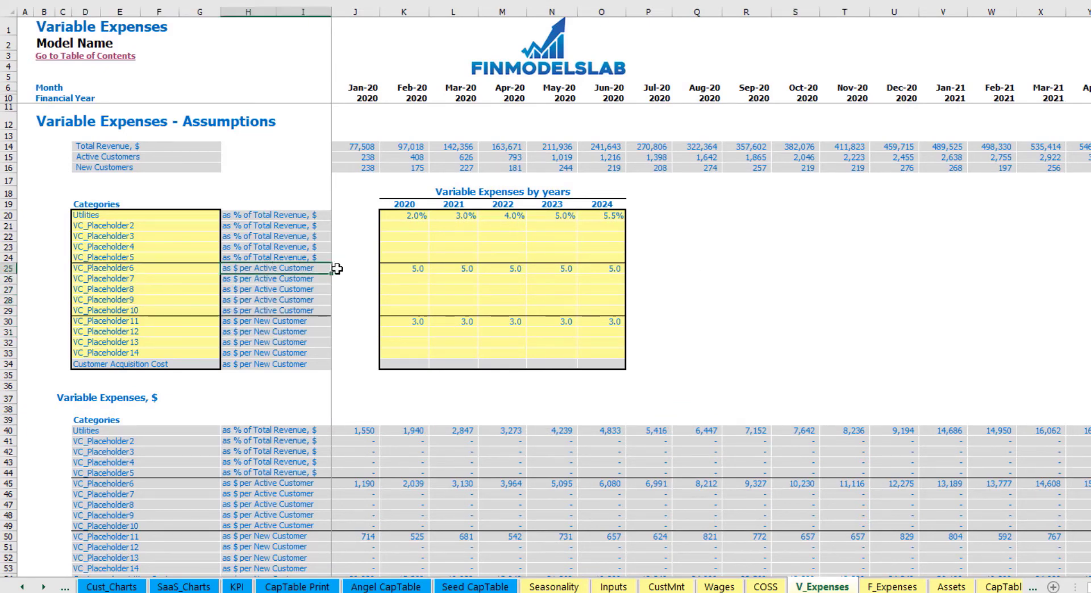
click(420, 273)
key(Tab)
text(4)
key(Tab)
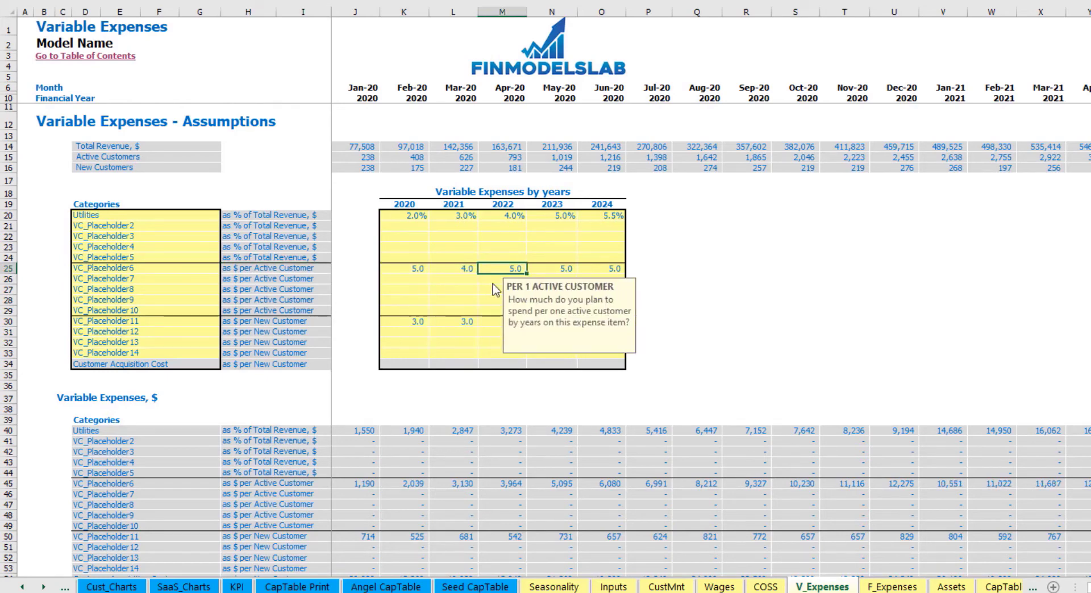
text(6)
key(Tab)
text(7)
key(Tab)
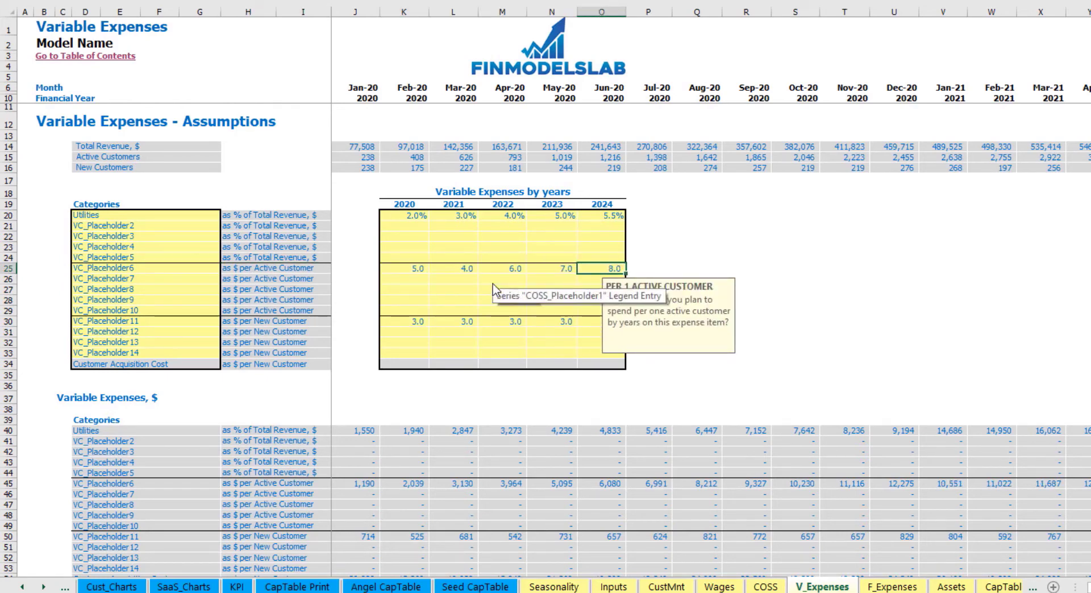
text(8)
Step: Set the VC_Placeholder11 cost per new customer to 1 for 2020, 2 for 2021, 4 for 2023 and 5 for 2024
click(238, 322)
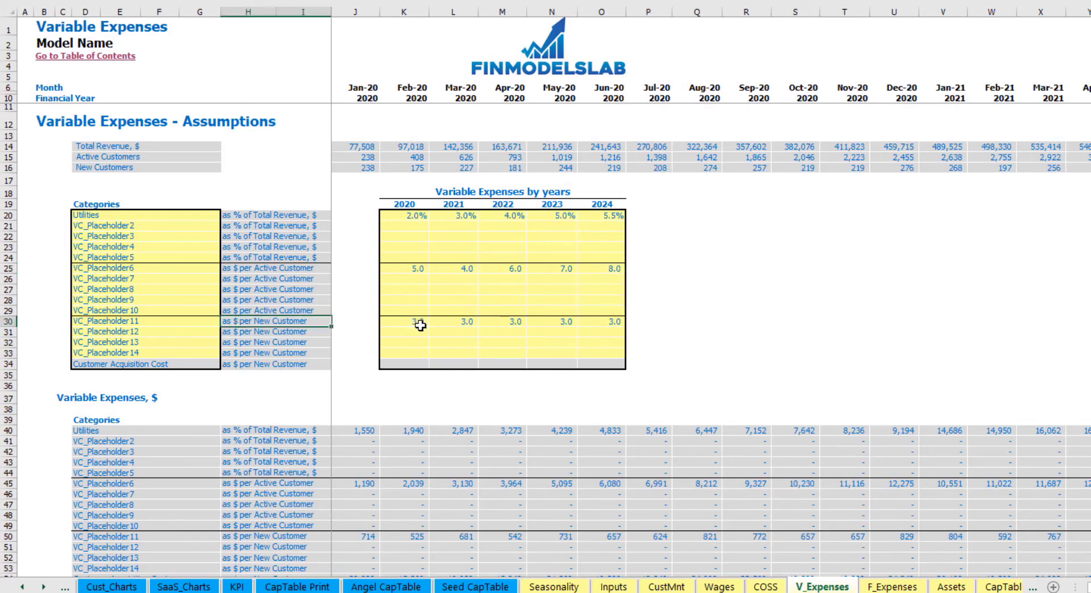
click(420, 324)
text(1)
key(Tab)
text(2)
key(Tab)
key(Tab)
text(4)
key(Tab)
text(5)
key(Tab)
Step: Review the yearly rates per new customer, per active customer and as a share of revenue, plus the calculated Variable Expenses table
click(384, 325)
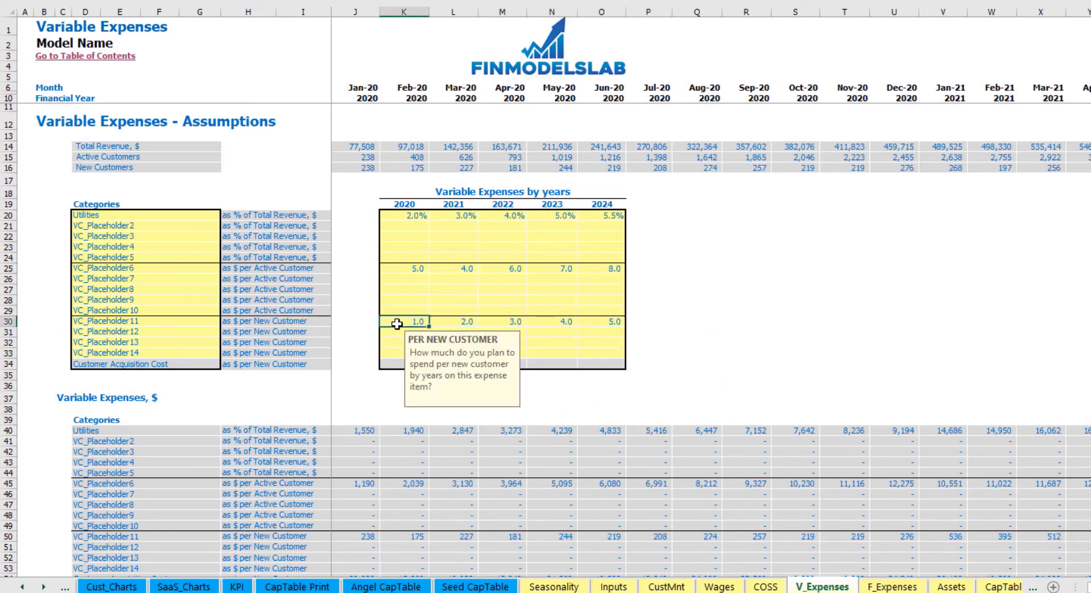
click(407, 271)
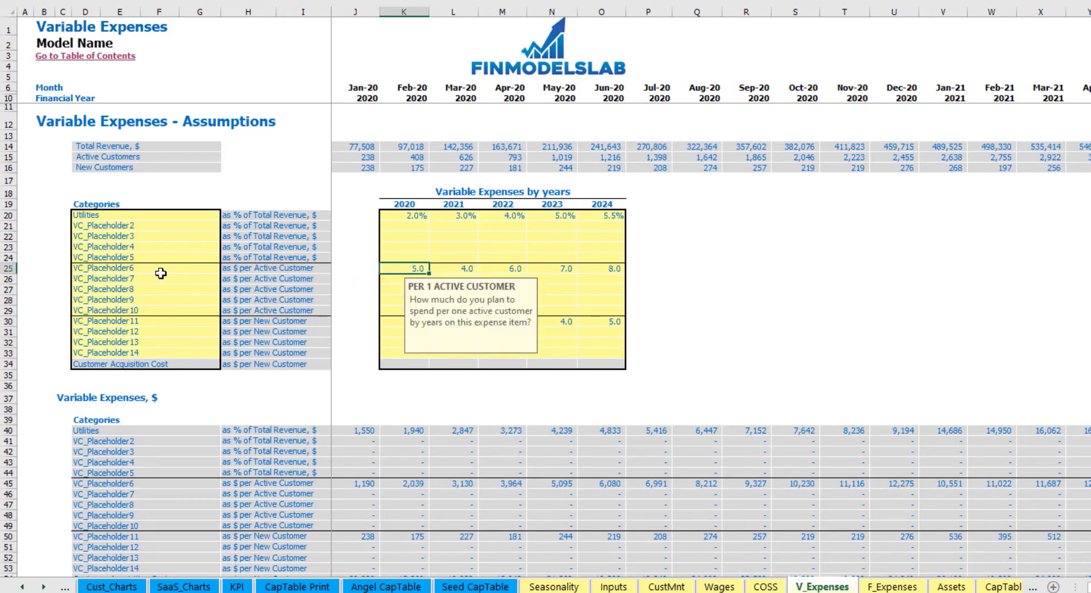
click(403, 221)
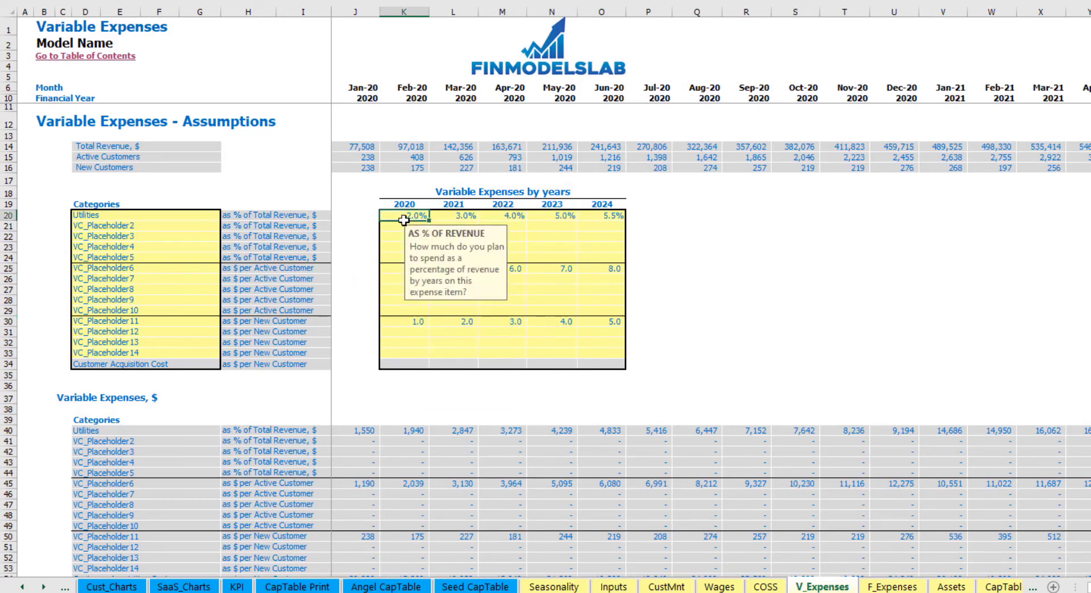
click(570, 220)
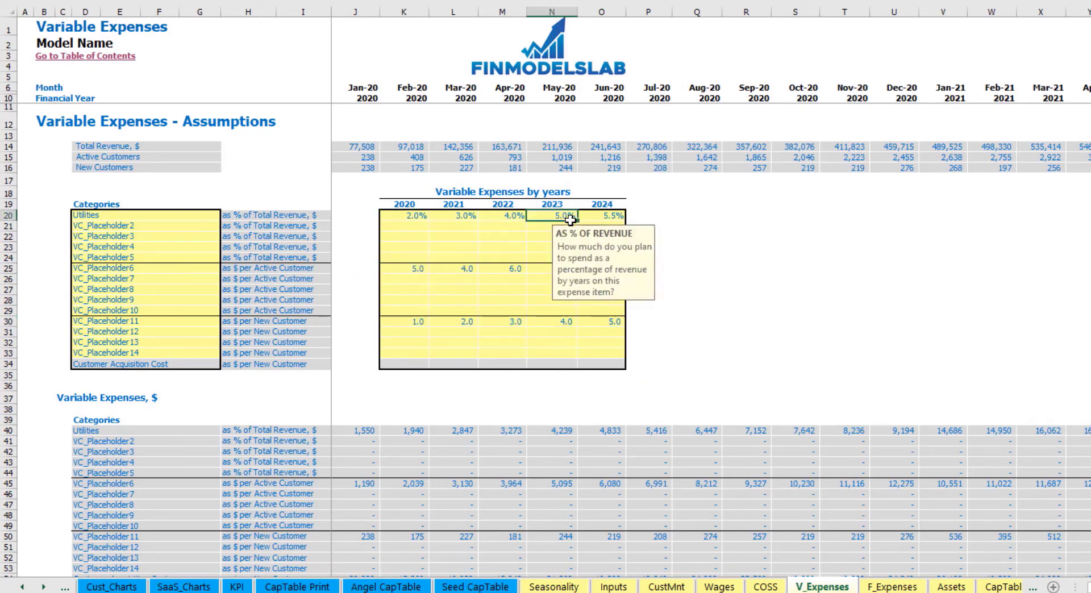
click(522, 270)
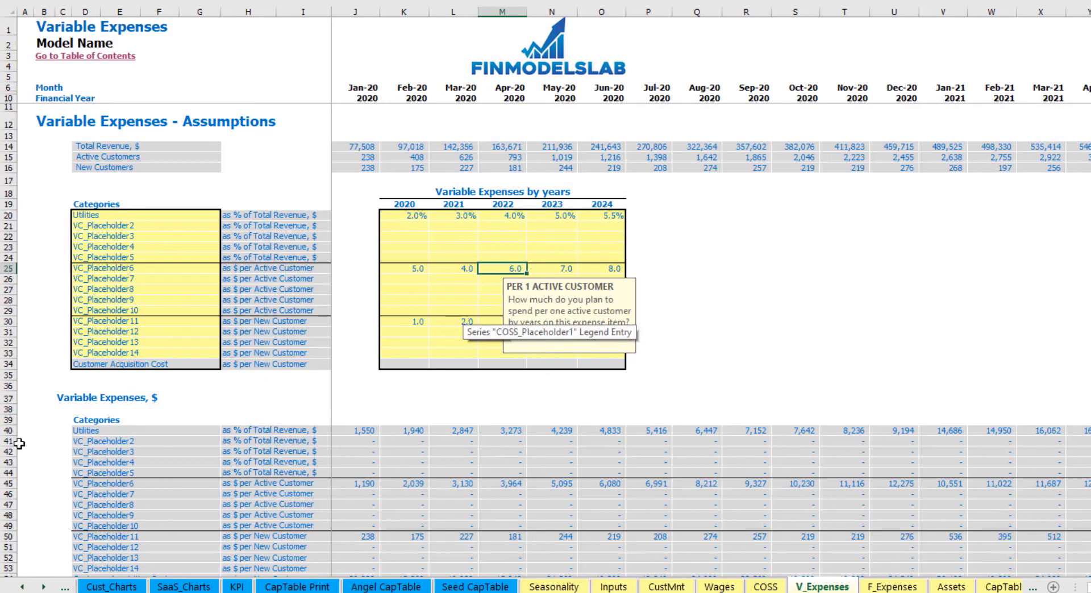
scroll(146, 434, down, 3)
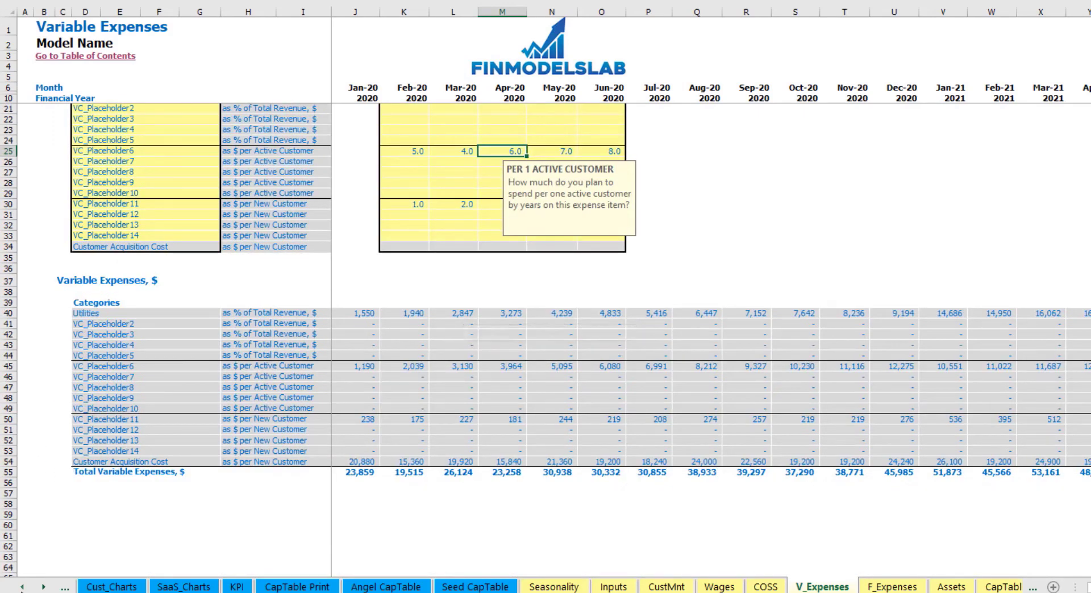
Step: Go to the income statement sheet, expand the Total Variable Expenses group and review its category rows and monthly amounts
click(21, 587)
click(22, 587)
click(21, 587)
click(22, 587)
click(22, 587)
click(22, 587)
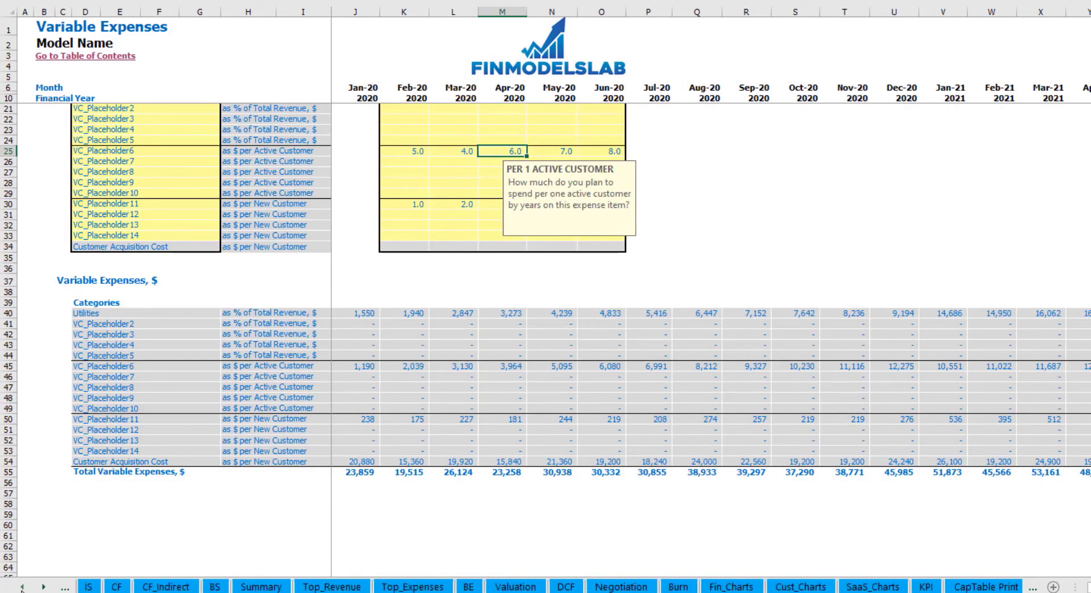
click(22, 587)
click(156, 585)
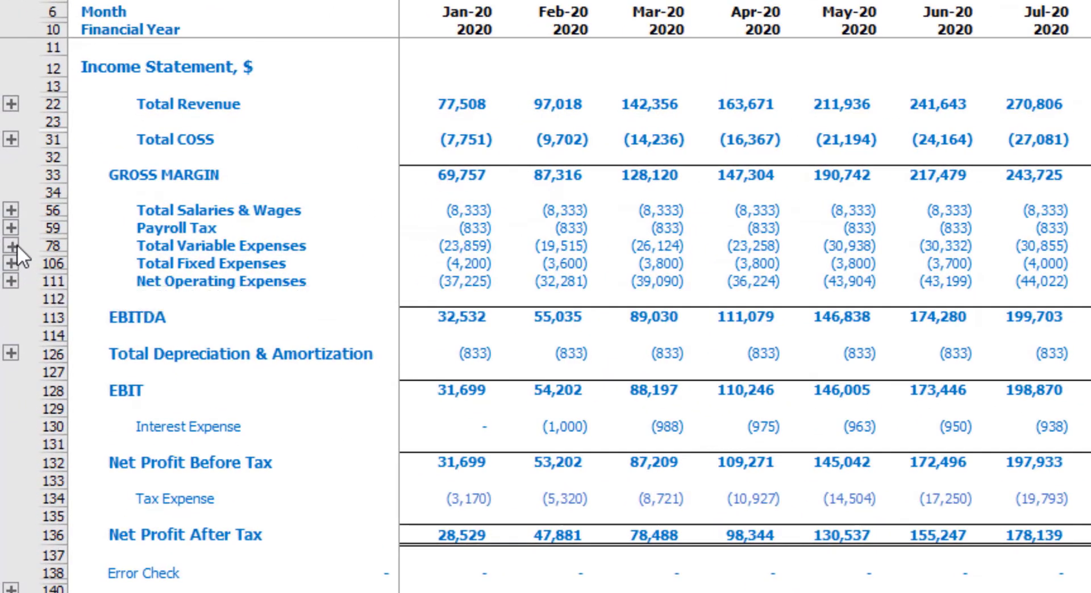
click(17, 244)
drag(139, 291, 131, 535)
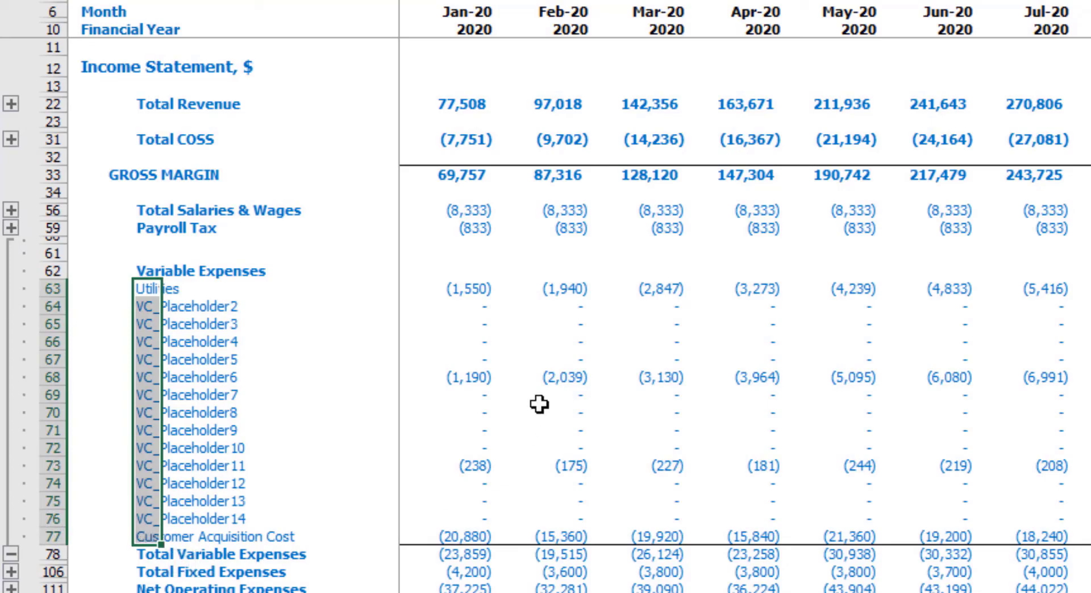
drag(462, 287, 1068, 536)
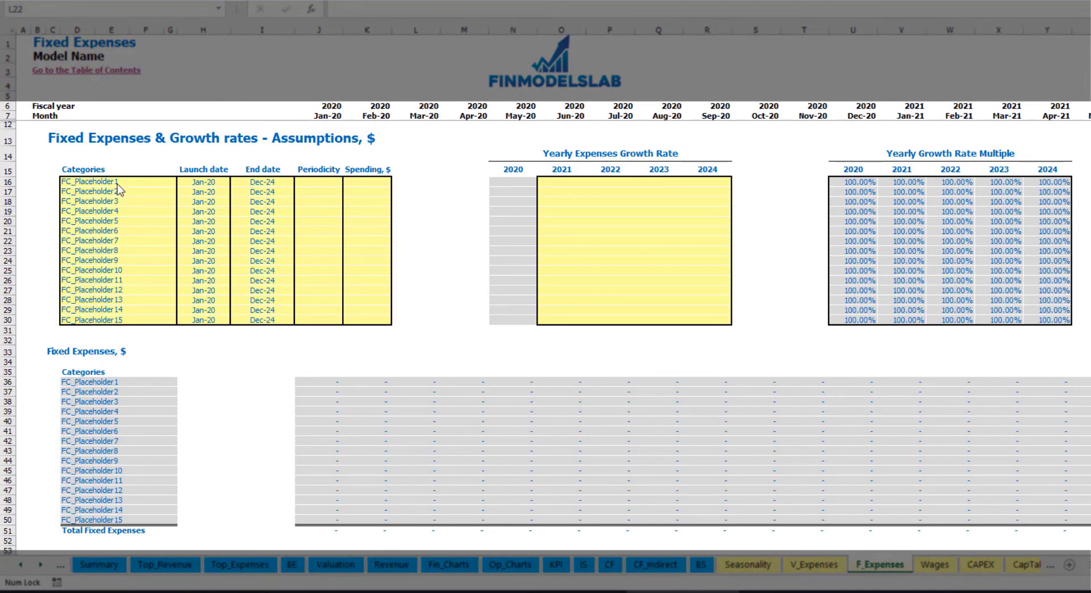
Step: In the Fixed Expenses assumptions, rename FC_Placeholder1 as Utilities and set its launch date to Mar-20
click(121, 181)
text(Utilities)
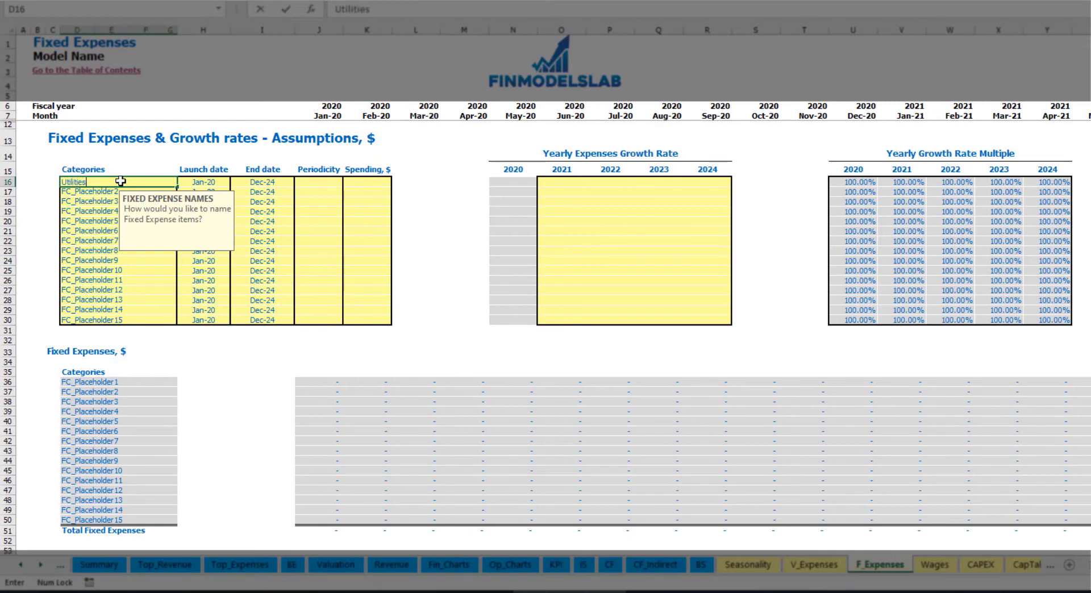
key(Return)
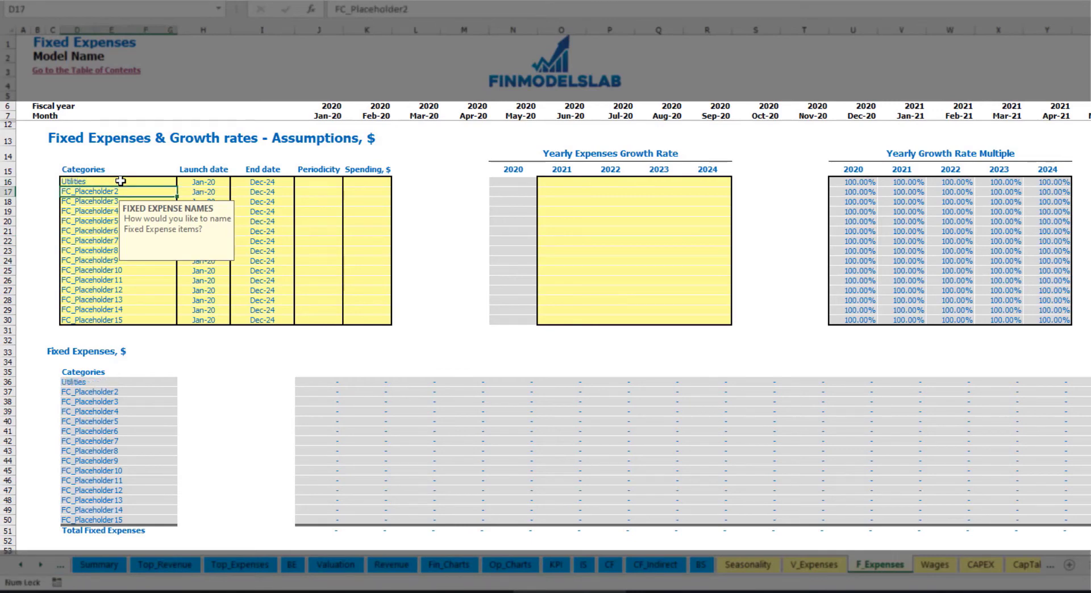
click(206, 181)
click(235, 182)
click(206, 206)
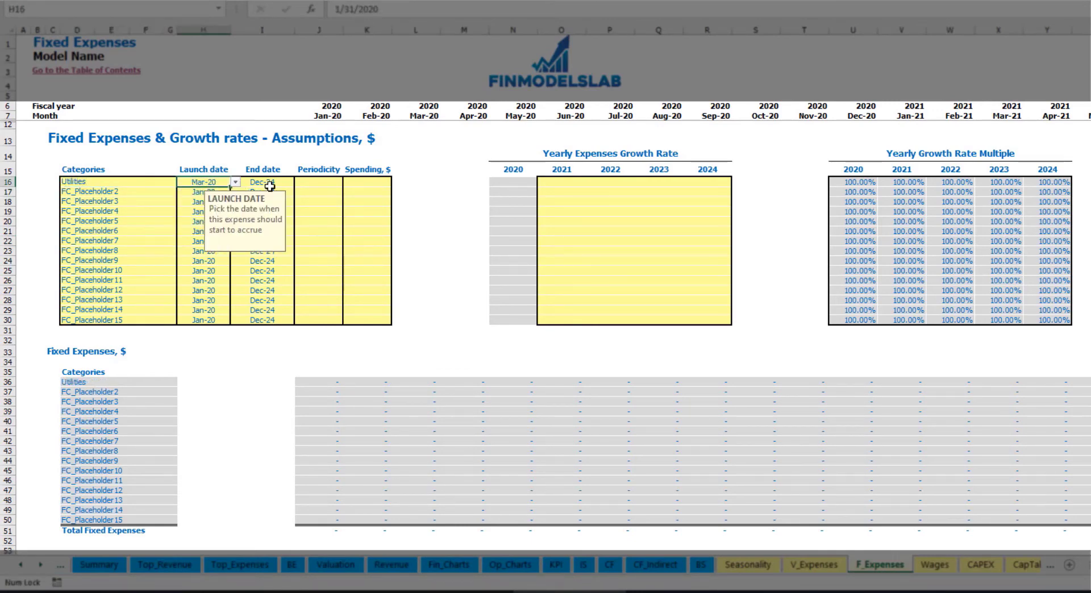
Step: Examine the Utilities end date and the month timeline through its 2024 columns, and return to the start of the sheet
click(280, 181)
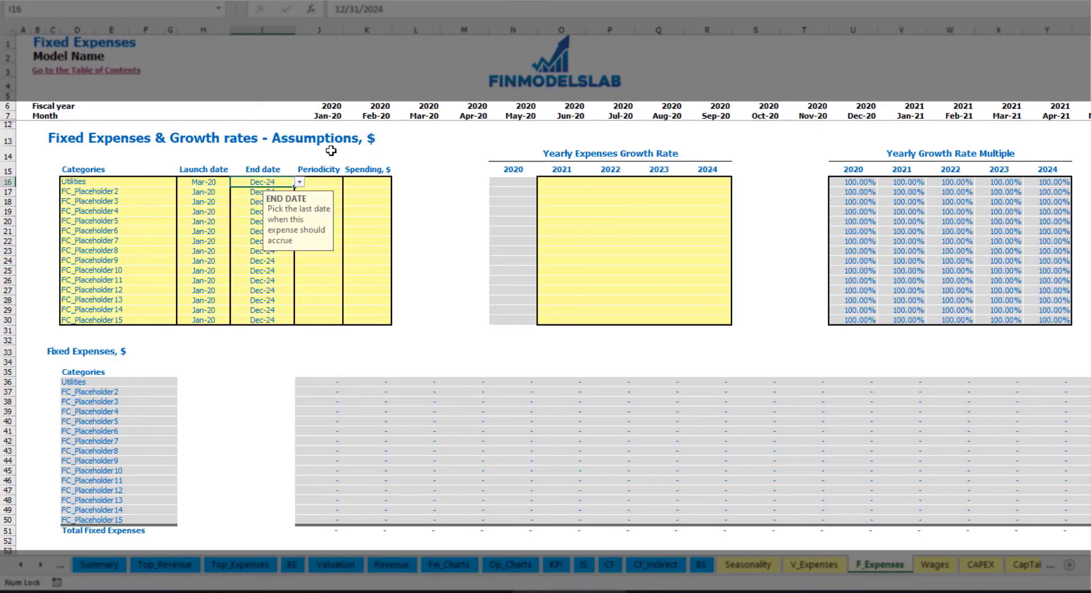
click(327, 117)
key(ctrl+Right)
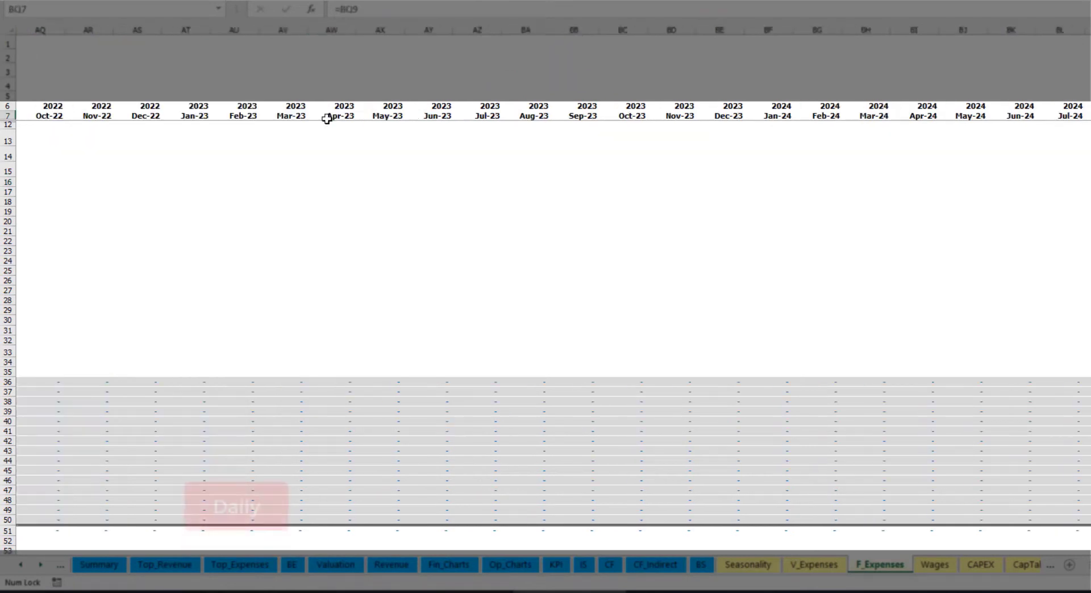
key(ctrl+Left)
key(Left)
key(Left)
key(Home)
Step: Set the periodicity of the Utilities fixed expense to Daily
click(312, 183)
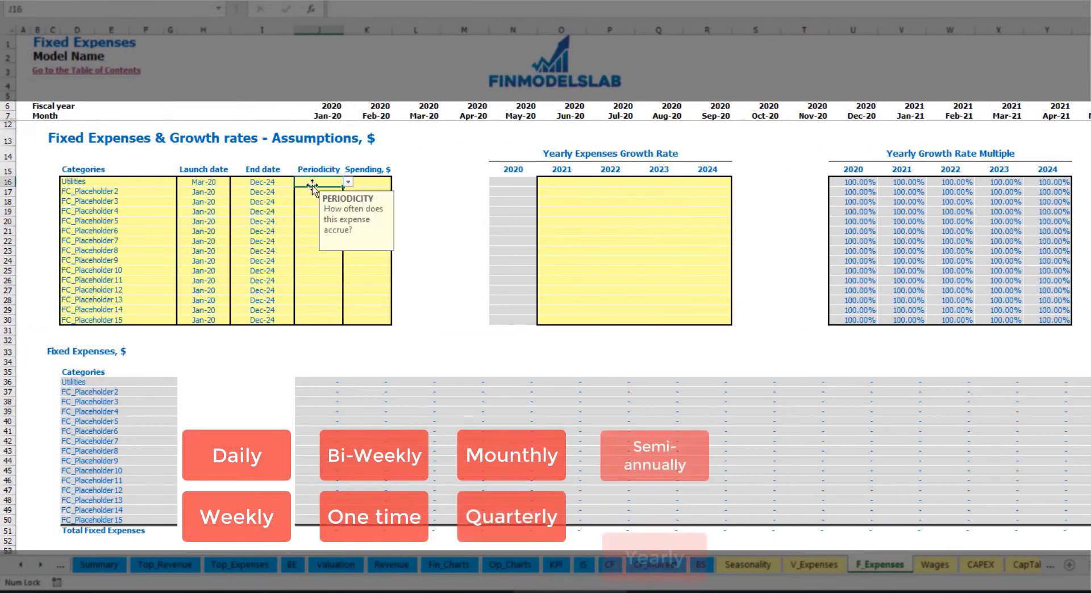
click(348, 182)
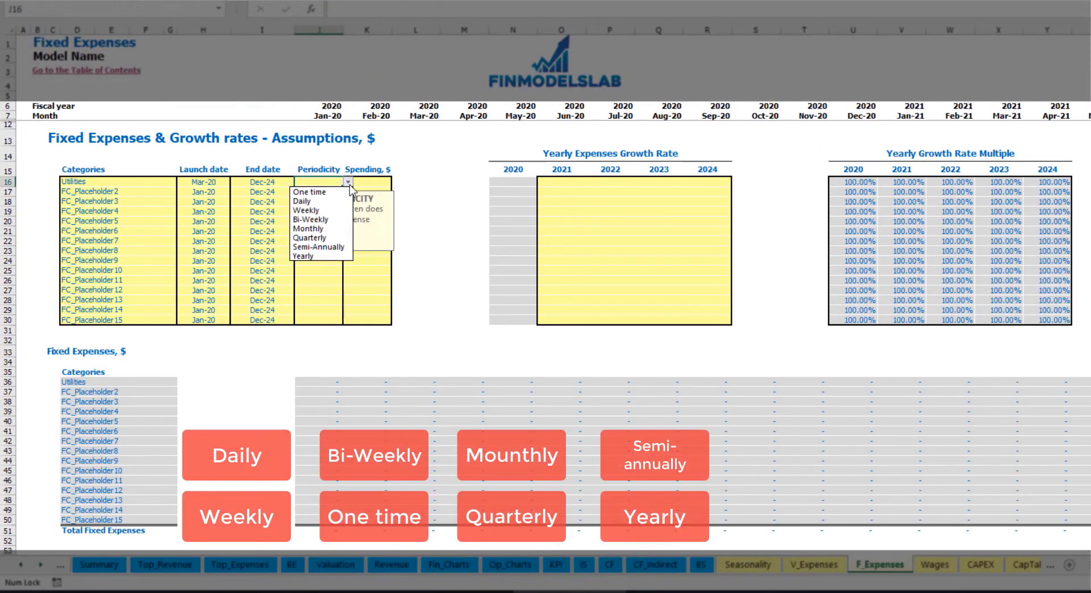
click(323, 201)
key(Tab)
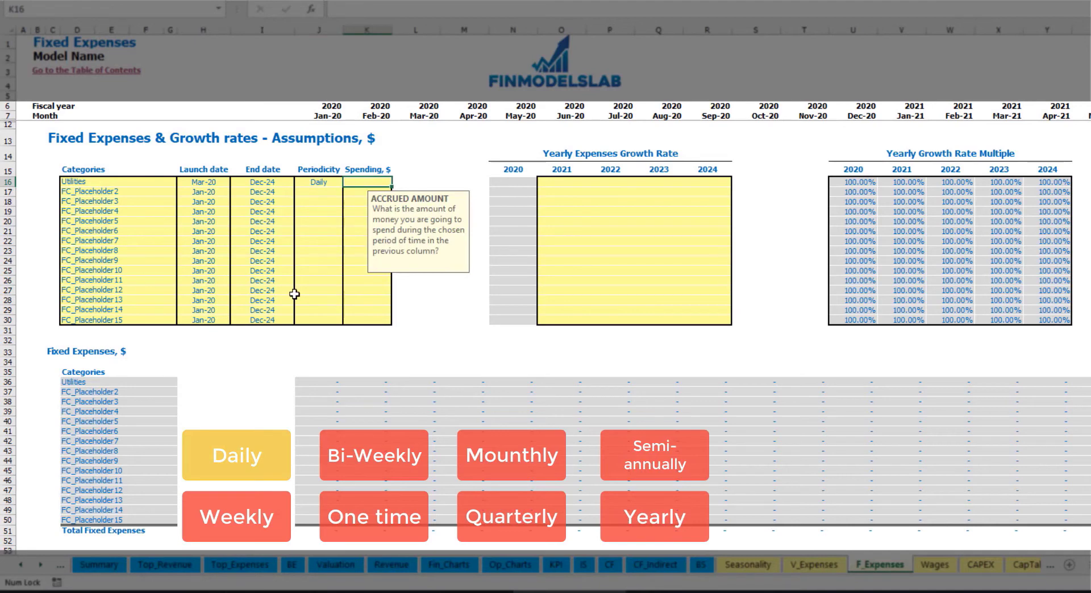
Step: Set the Utilities spending to 50 and compare its calculated amounts for Mar-20, Apr-20 and May-20
text(50)
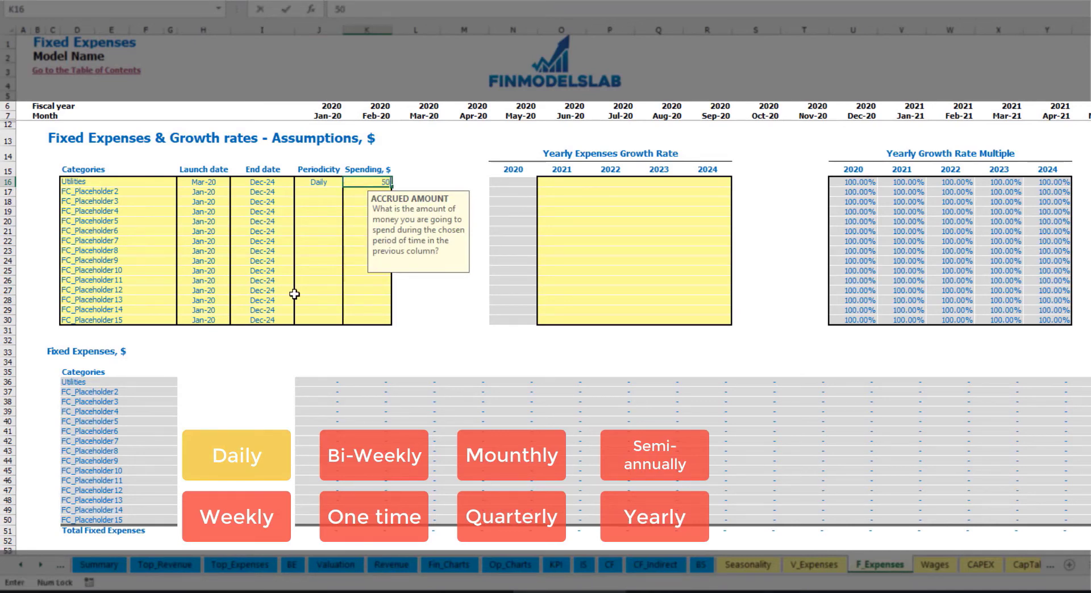
key(Return)
click(424, 384)
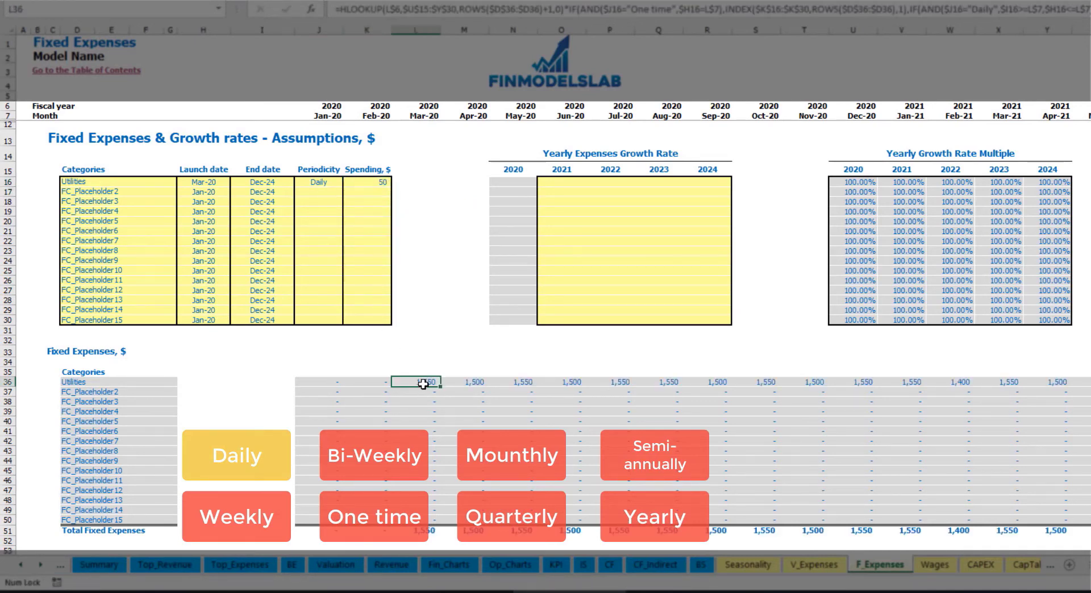
click(471, 383)
click(529, 384)
click(434, 376)
click(432, 383)
click(459, 385)
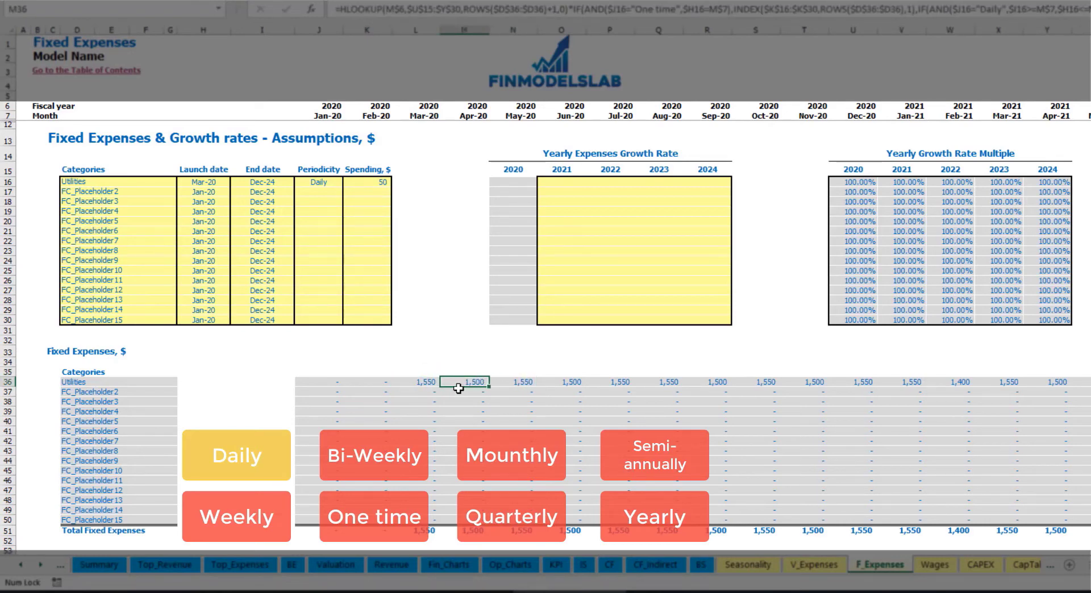
click(420, 115)
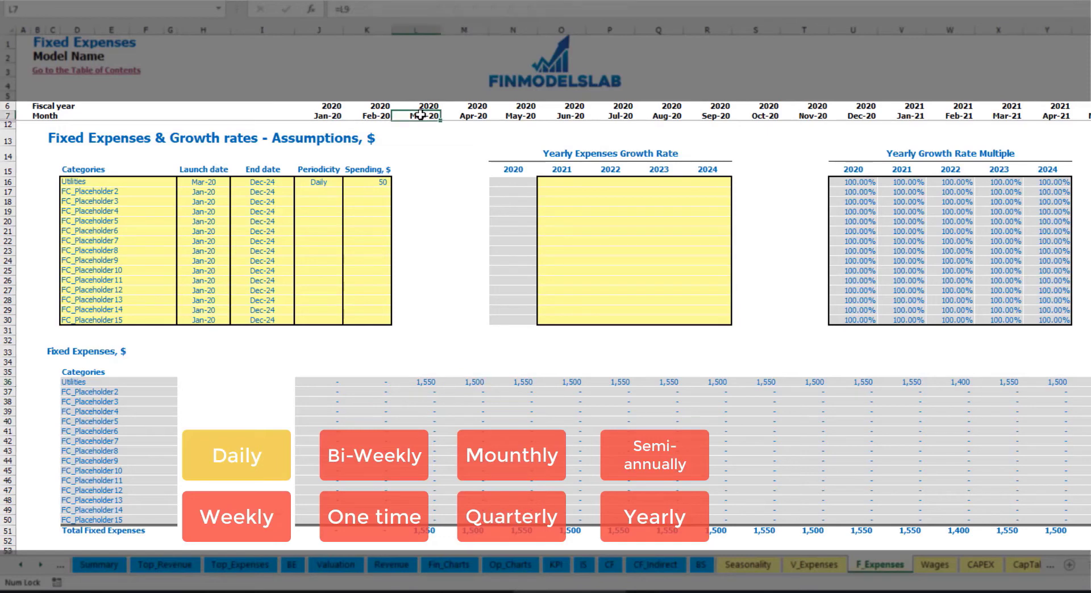
click(430, 383)
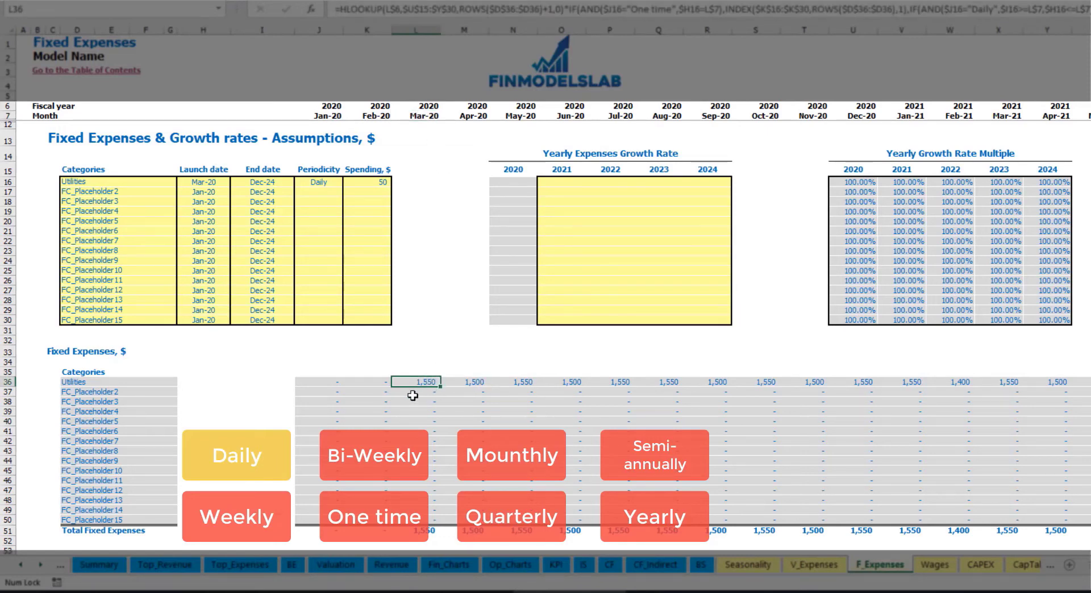
click(483, 383)
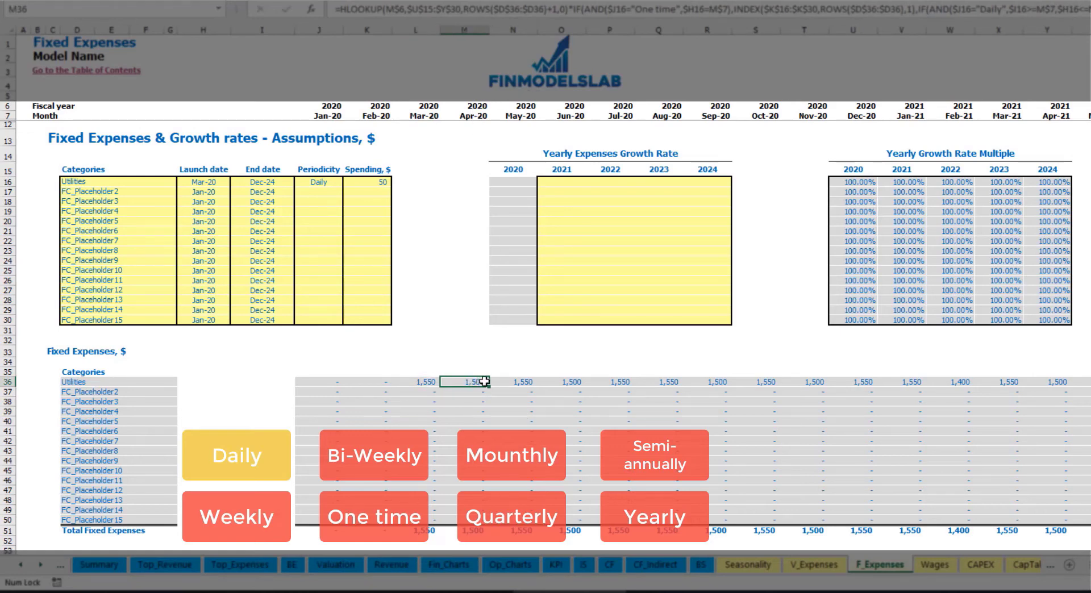
Step: Set the yearly expenses growth rate of Utilities to 5% for 2021 and copy it across 2022 to 2024
click(569, 184)
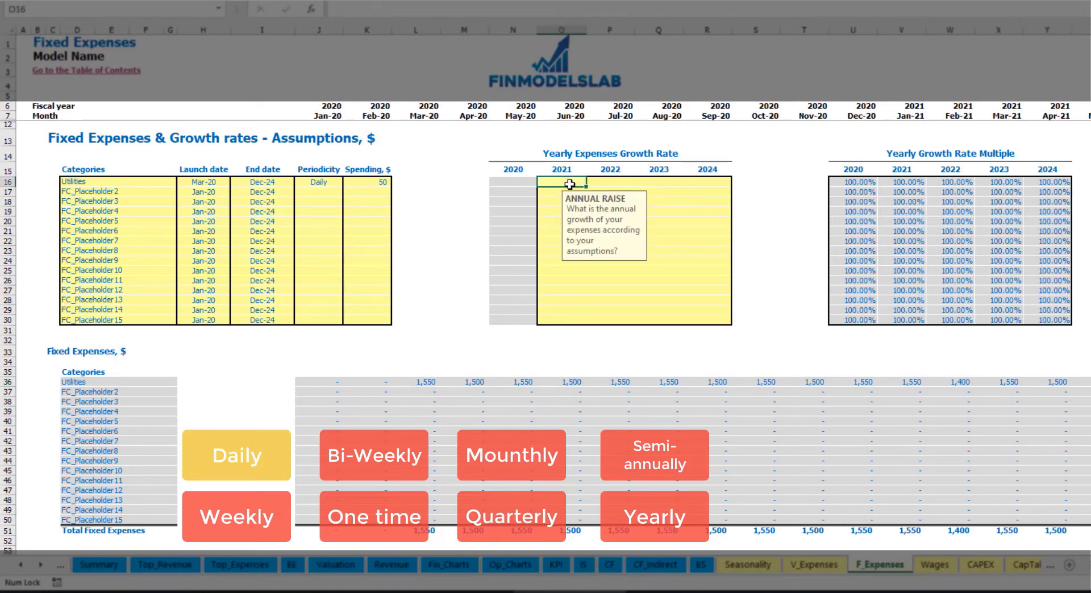
text(5%)
key(ctrl+Return)
key(ctrl+c)
key(Right)
key(shift+Right)
key(shift+Right)
key(ctrl+v)
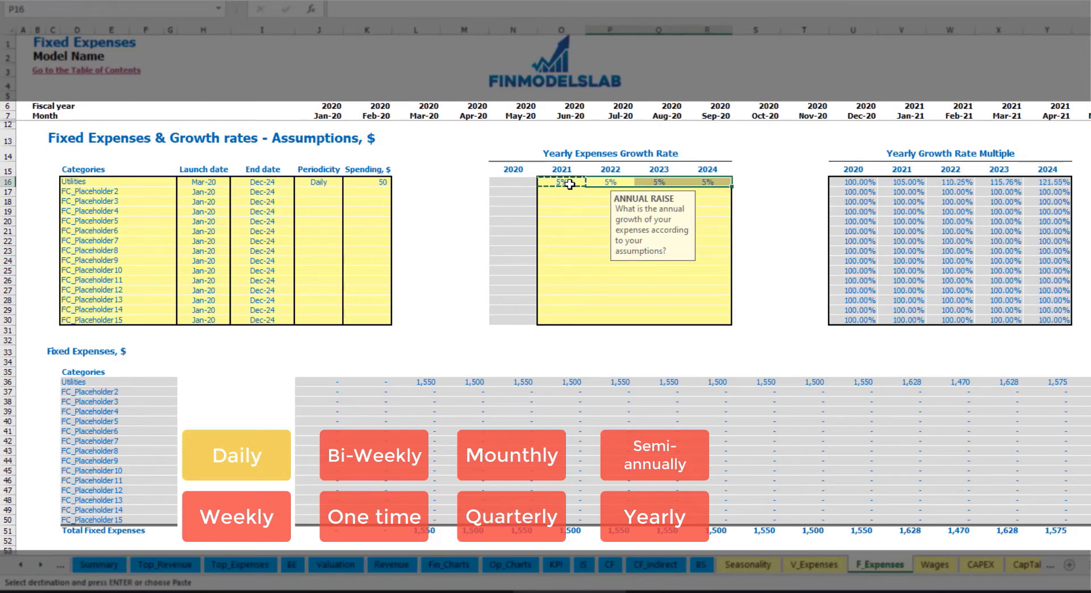
key(Left)
key(shift+Right)
key(shift+Right)
key(shift+Right)
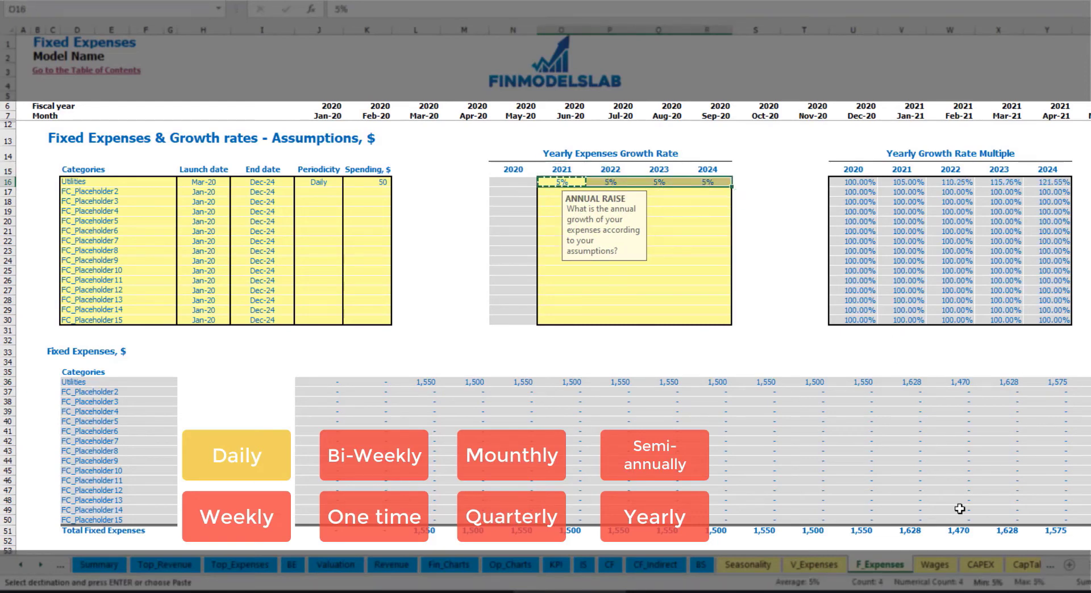
scroll(1069, 554, right, 10)
Step: Rename FC_Placeholder2 as Advertising and set its launch date to Mar-20
click(128, 189)
text(Advertising)
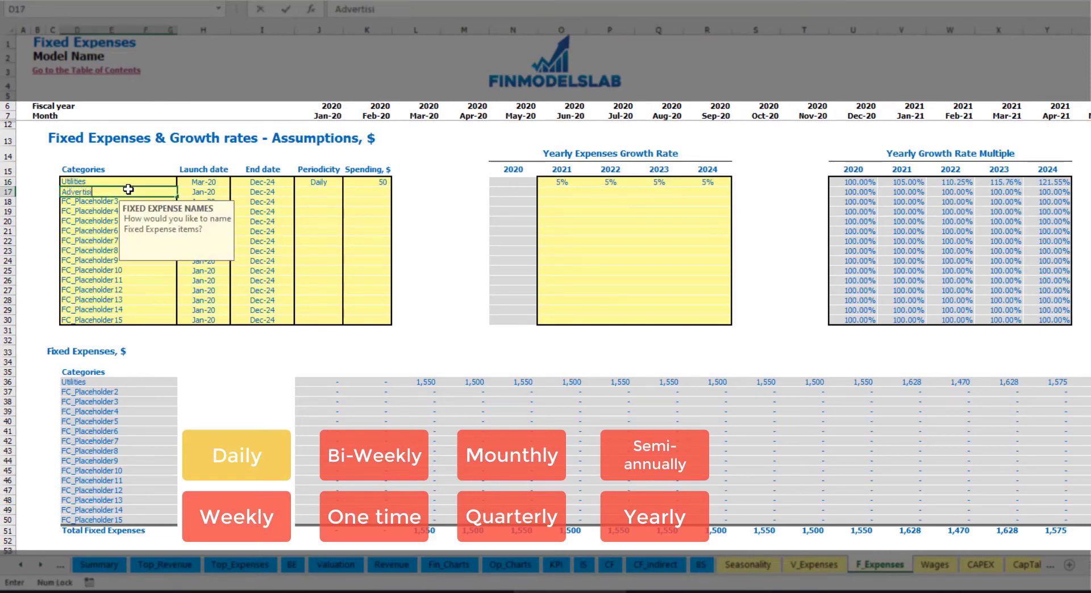
click(203, 192)
click(235, 192)
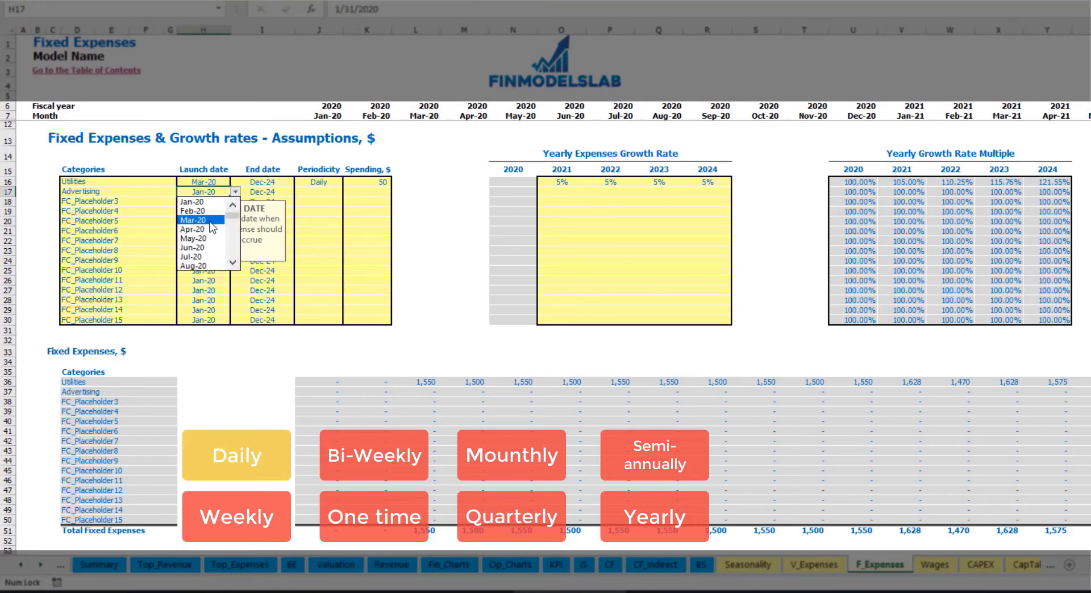
click(199, 220)
Step: Set the end date of the Advertising expense to Aug-24
click(263, 193)
click(299, 193)
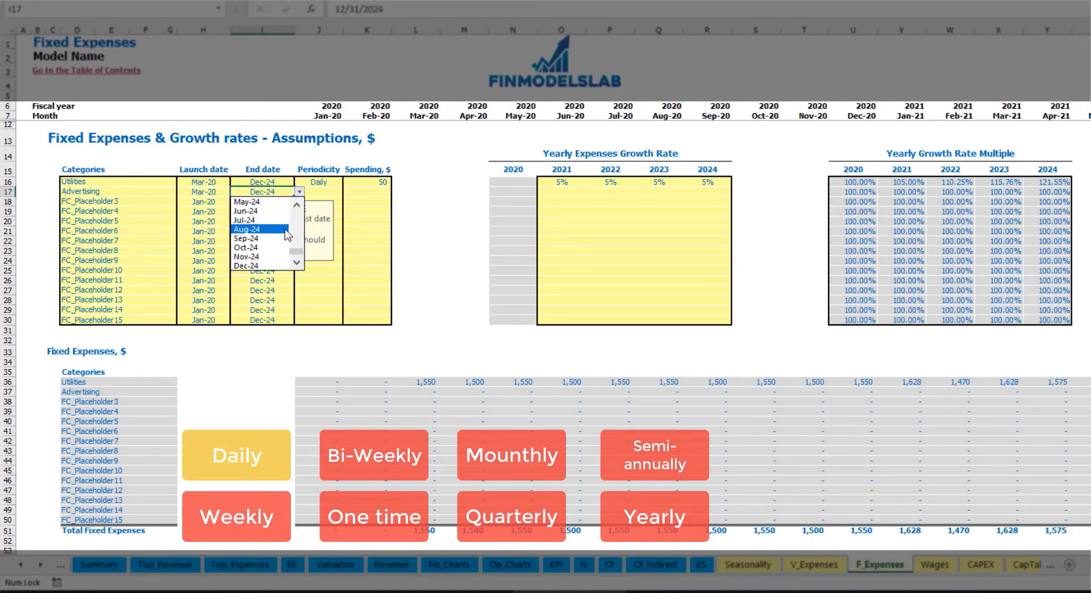
click(265, 230)
Step: Set Advertising to Weekly periodicity with a spending of 100 and examine its calculated monthly amounts from Mar-20 into 2024
click(321, 193)
click(346, 192)
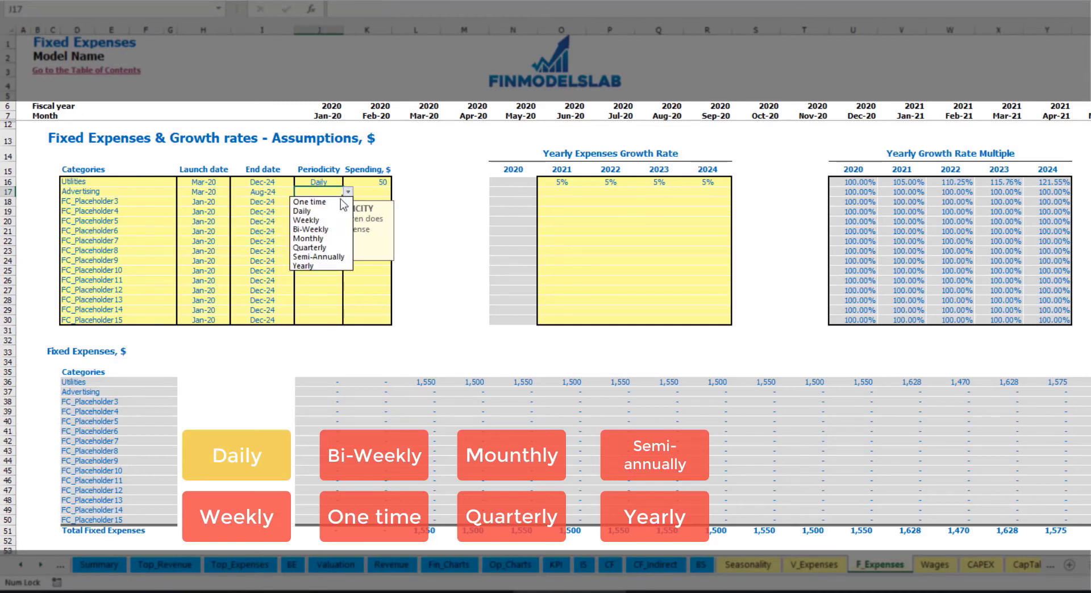
click(329, 221)
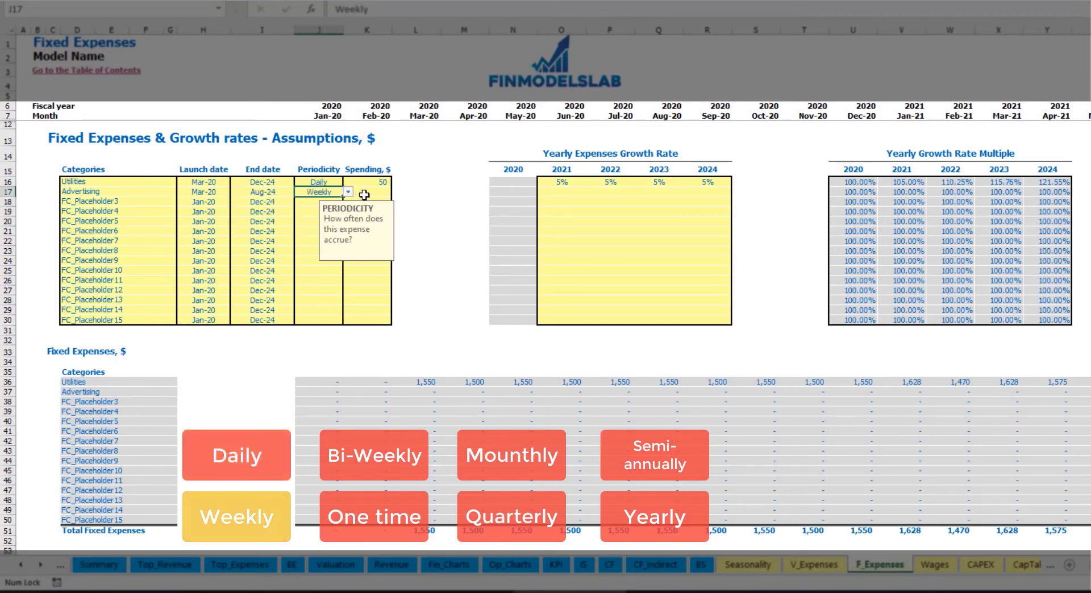
click(363, 195)
text(100)
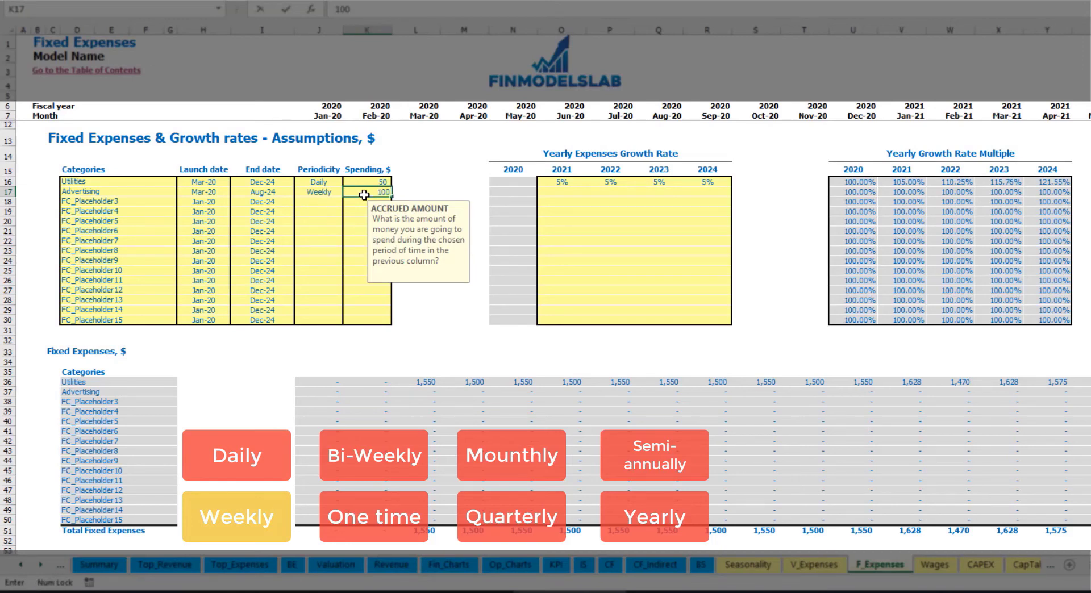
key(Return)
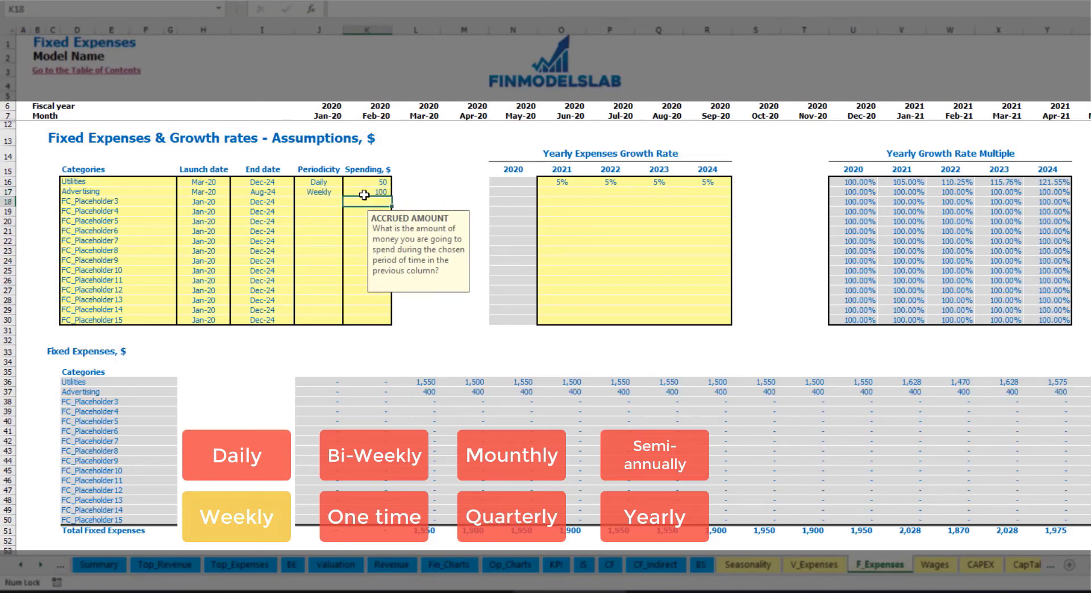
click(430, 393)
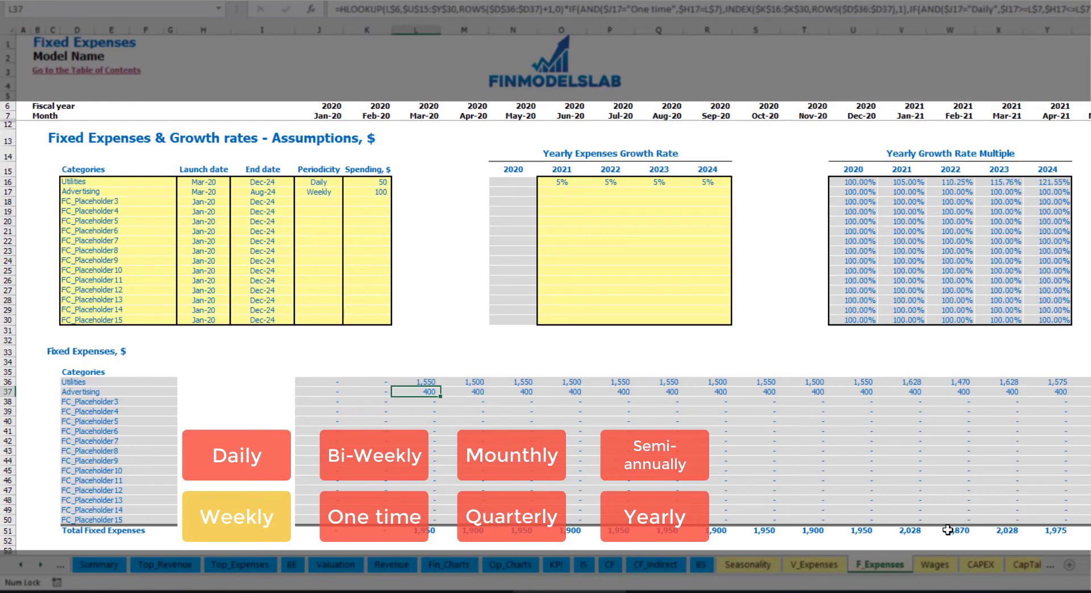
scroll(545, 330, right, 14)
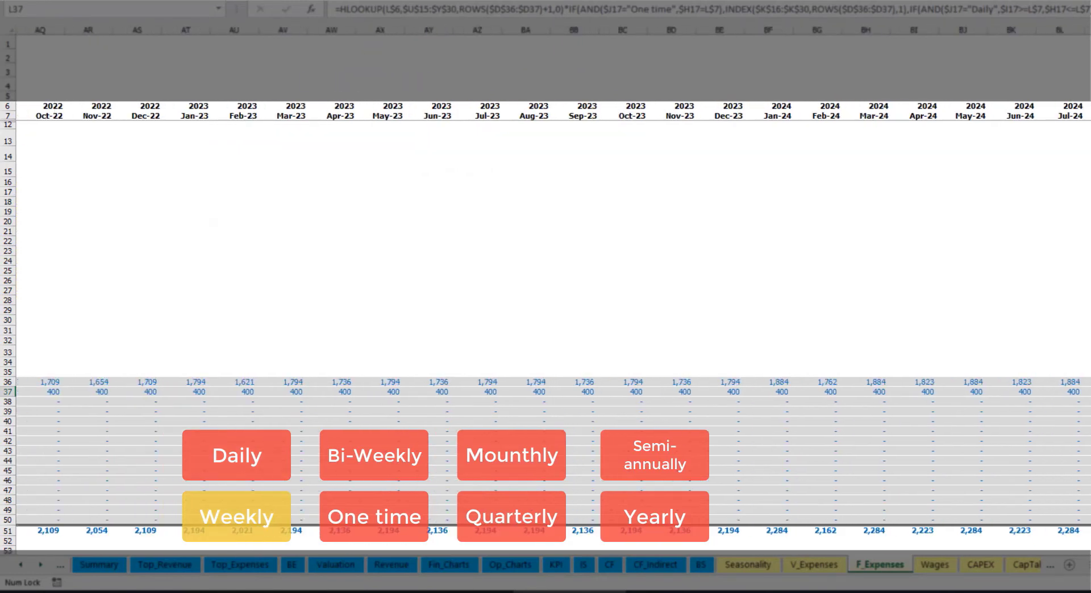
click(1089, 29)
click(1087, 392)
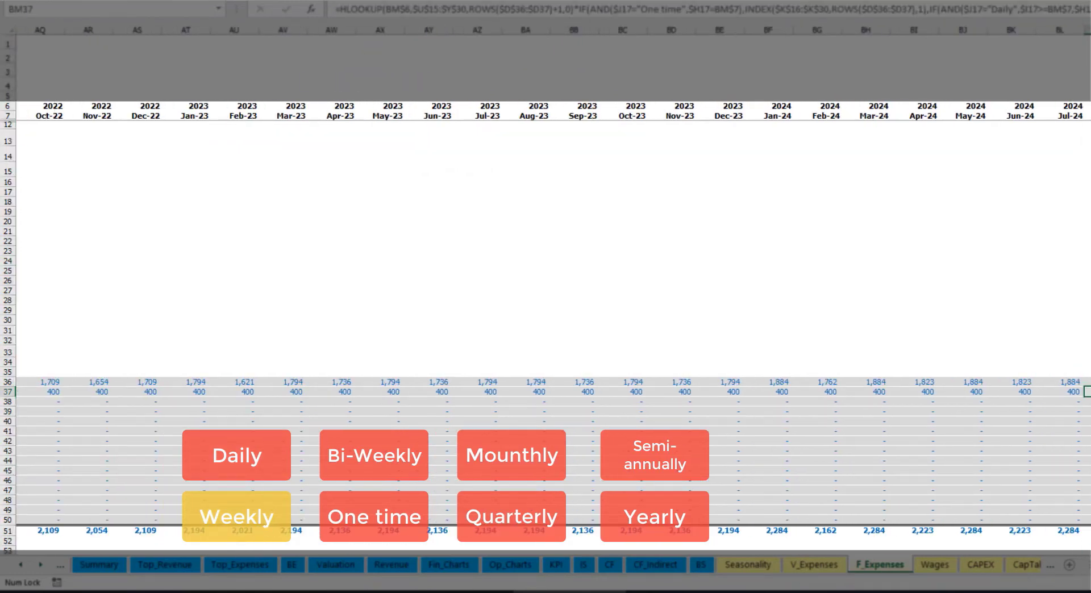
scroll(545, 330, left, 14)
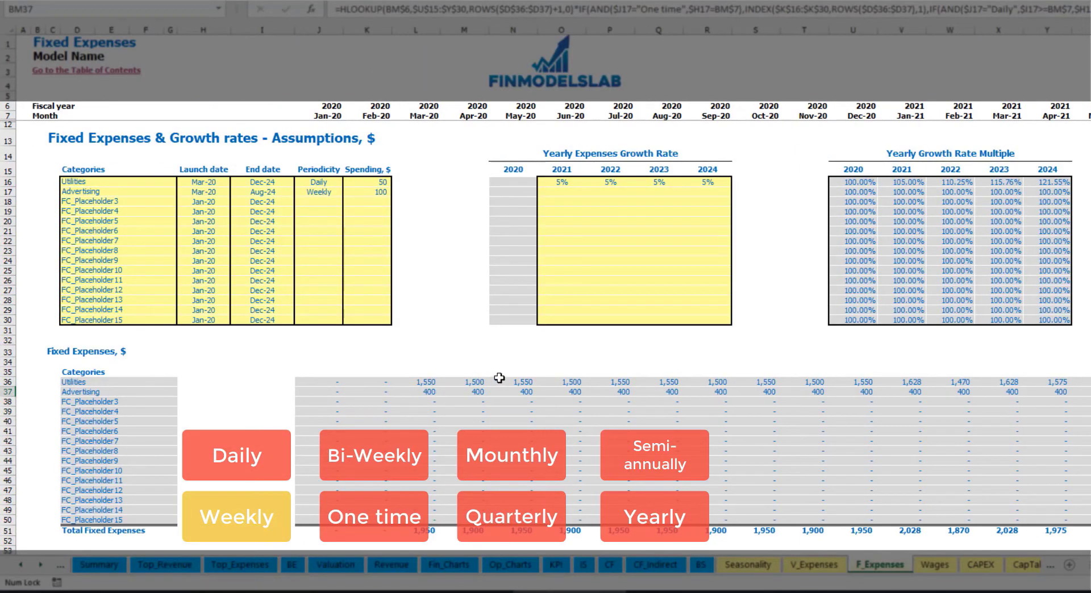
Step: Set the Advertising expense to Bi-Weekly periodicity with a spending of 500
click(319, 192)
click(348, 192)
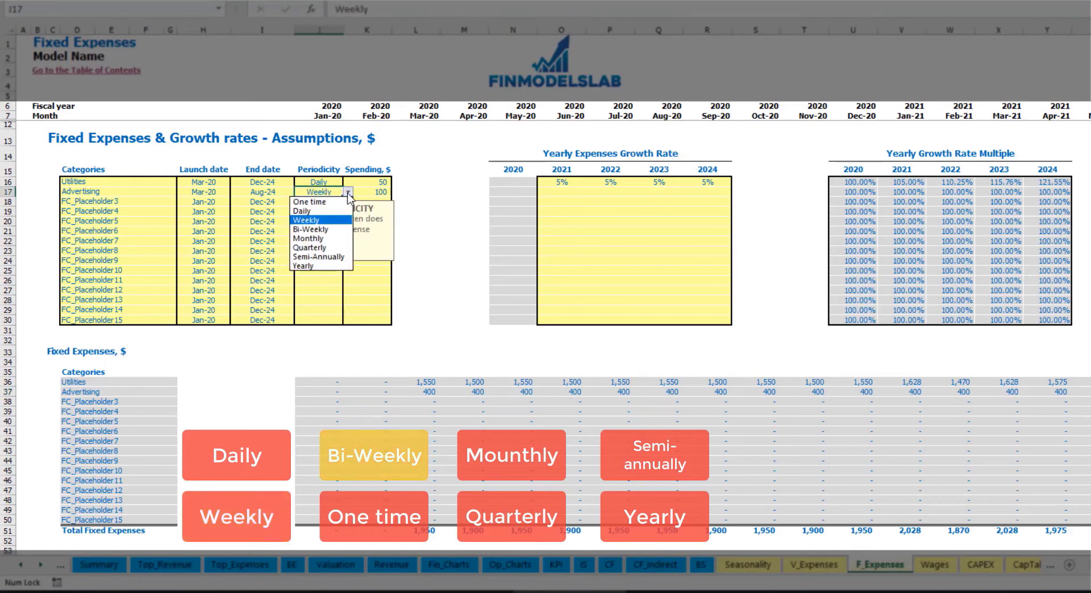
click(331, 229)
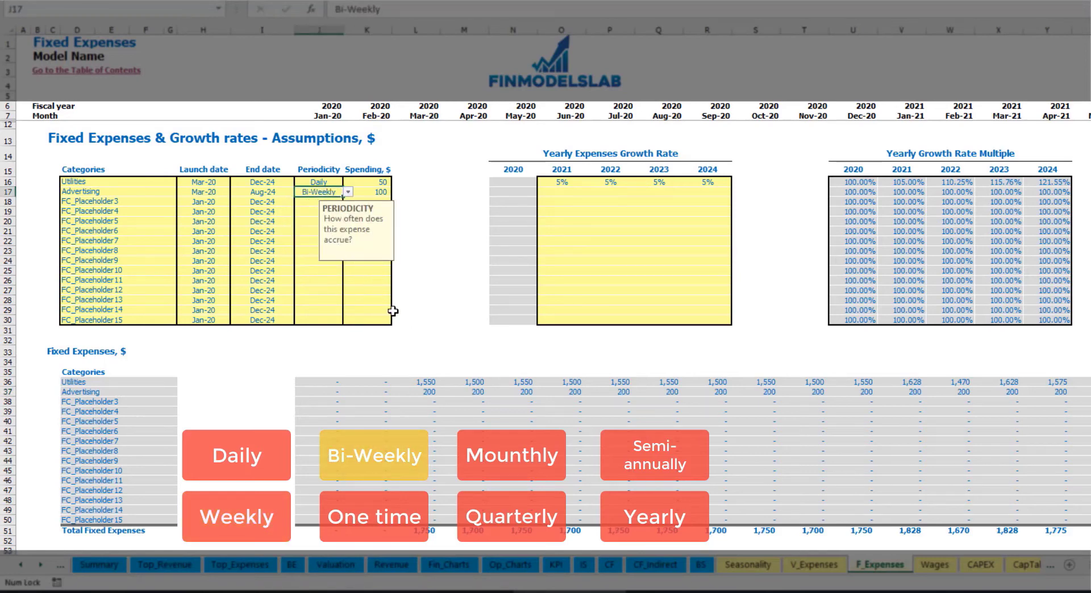
click(367, 192)
text(5)
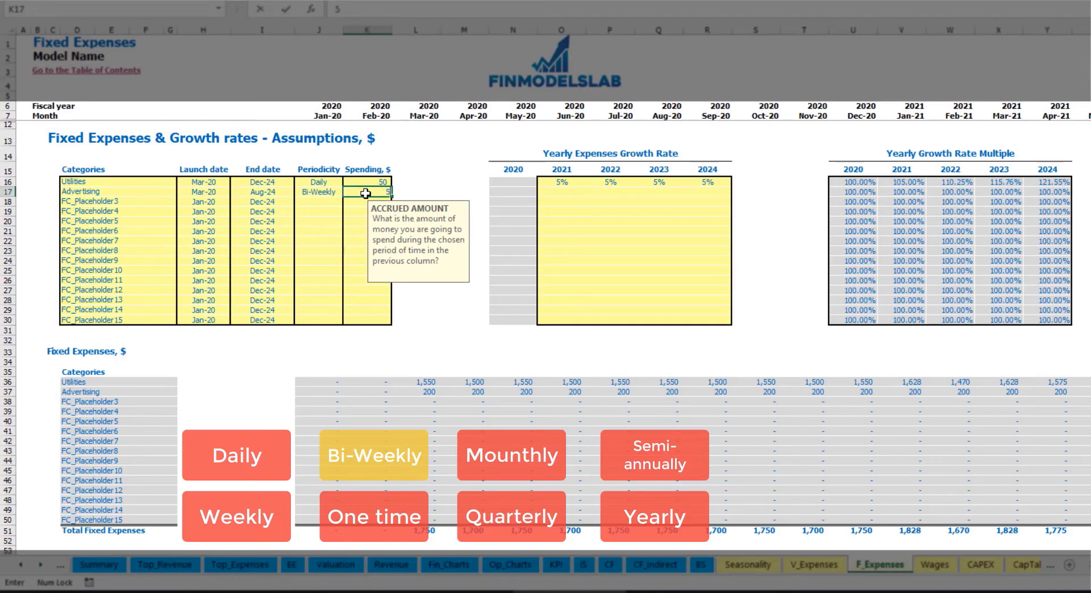
key(Return)
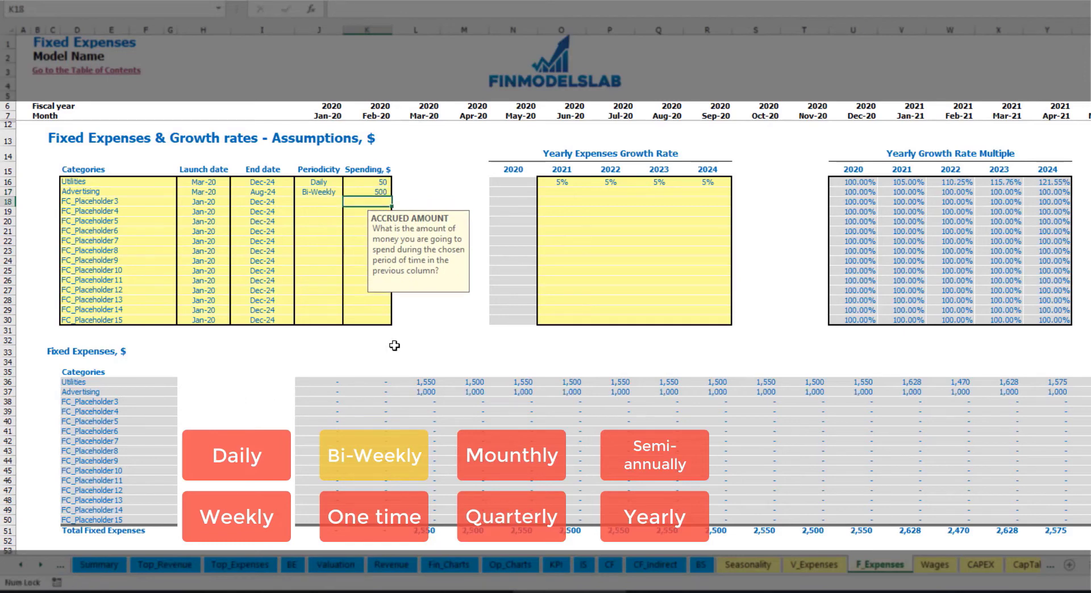
Step: Set the launch date of the Advertising expense to Jul-20
click(212, 183)
click(205, 192)
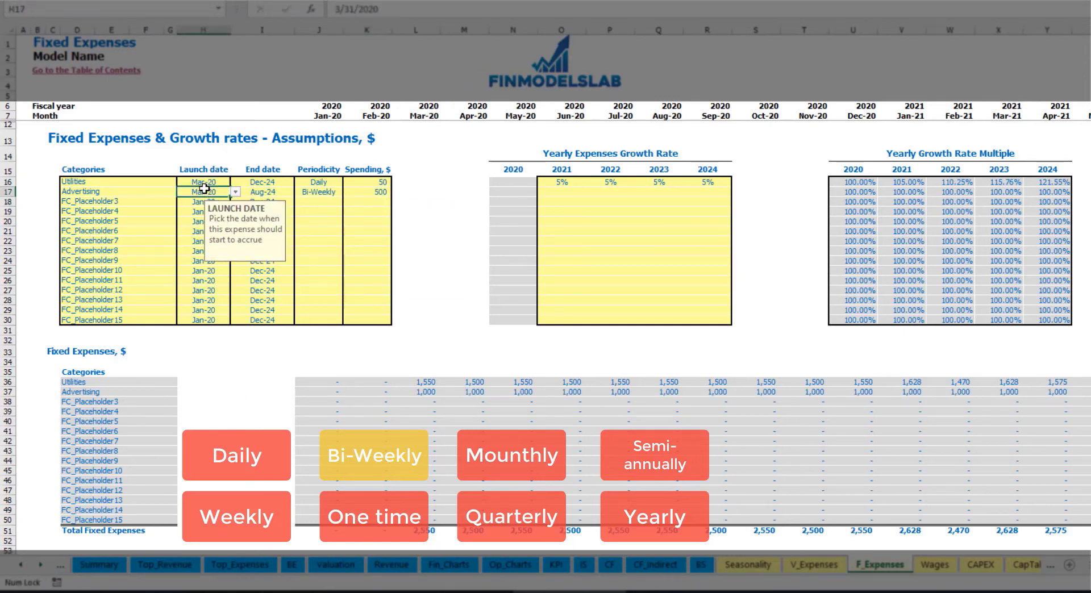
click(234, 192)
click(210, 259)
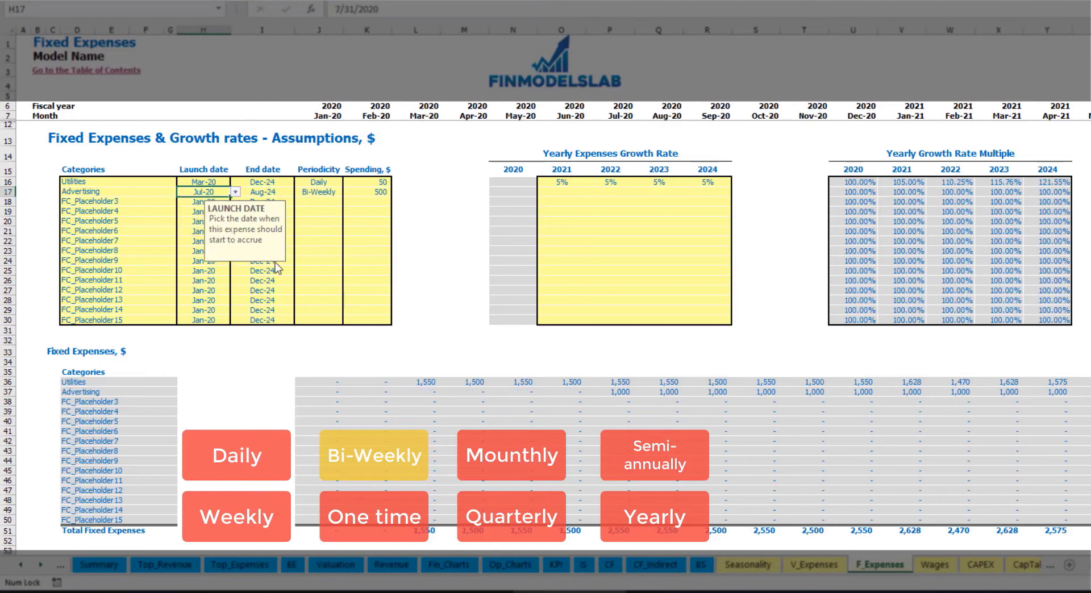
Step: Examine the Advertising monthly amounts from Jul-20 through the following 2020, 2021 and 2022 months, and return to the Jul-20 amount
click(620, 393)
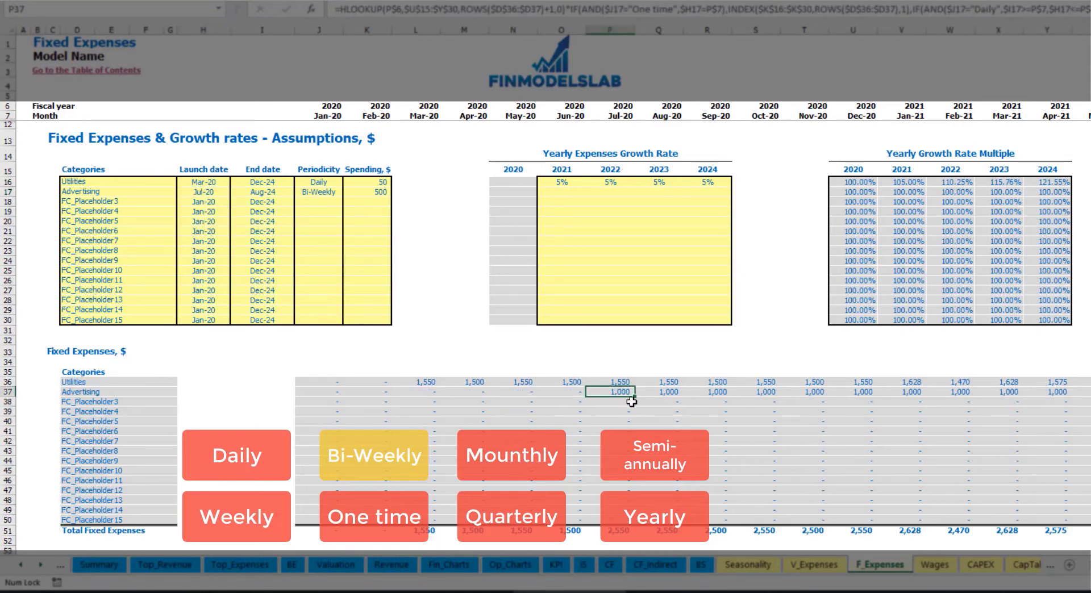
key(Right)
key(Right)
key(Right)
key(Right)
key(Right)
key(Right)
key(Right)
key(Right)
key(Right)
key(Right)
key(Right)
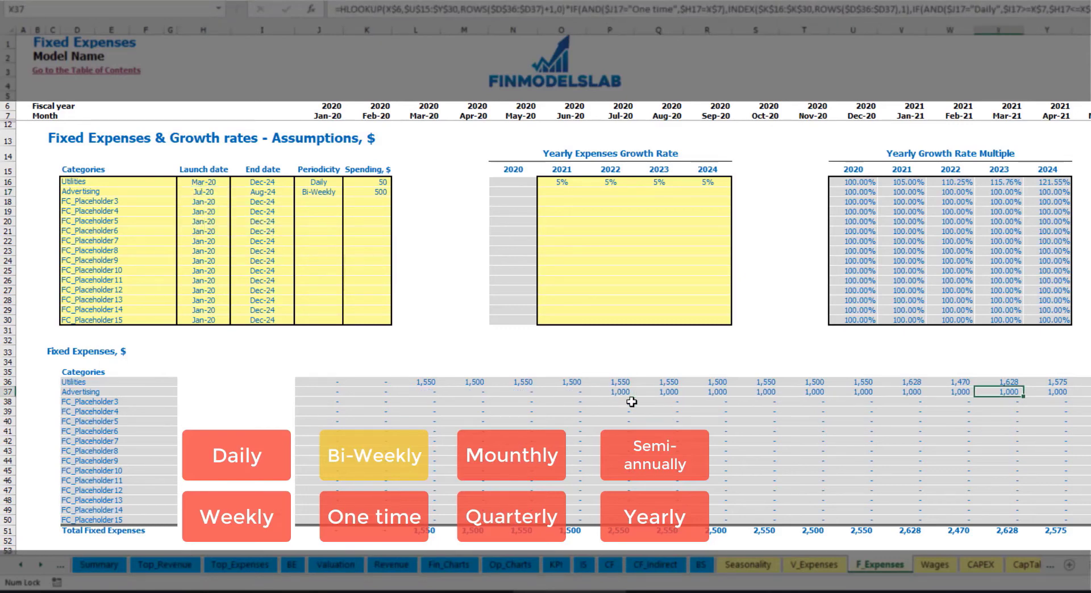
key(Right)
key(Right)
key(Right)
key(Right)
key(Right)
key(Right)
key(Right)
key(Right)
key(Right)
key(Right)
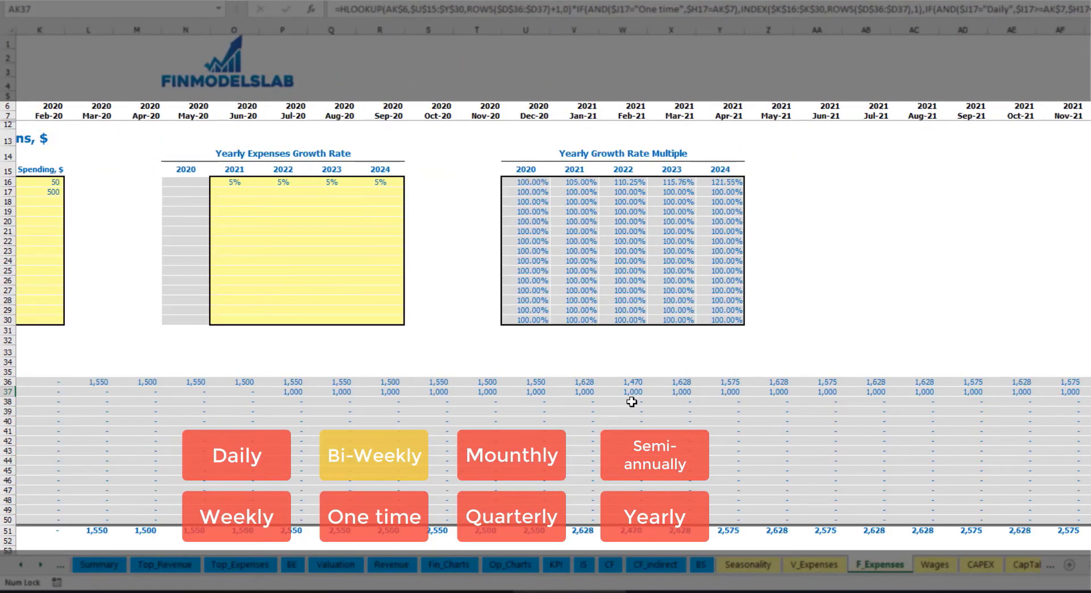
key(Home)
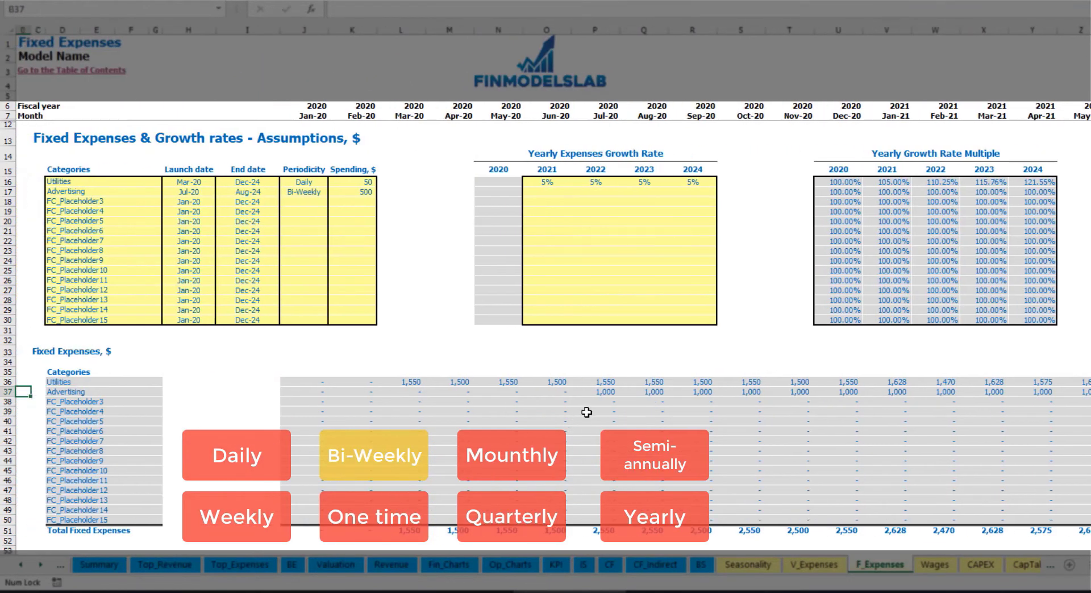
click(598, 395)
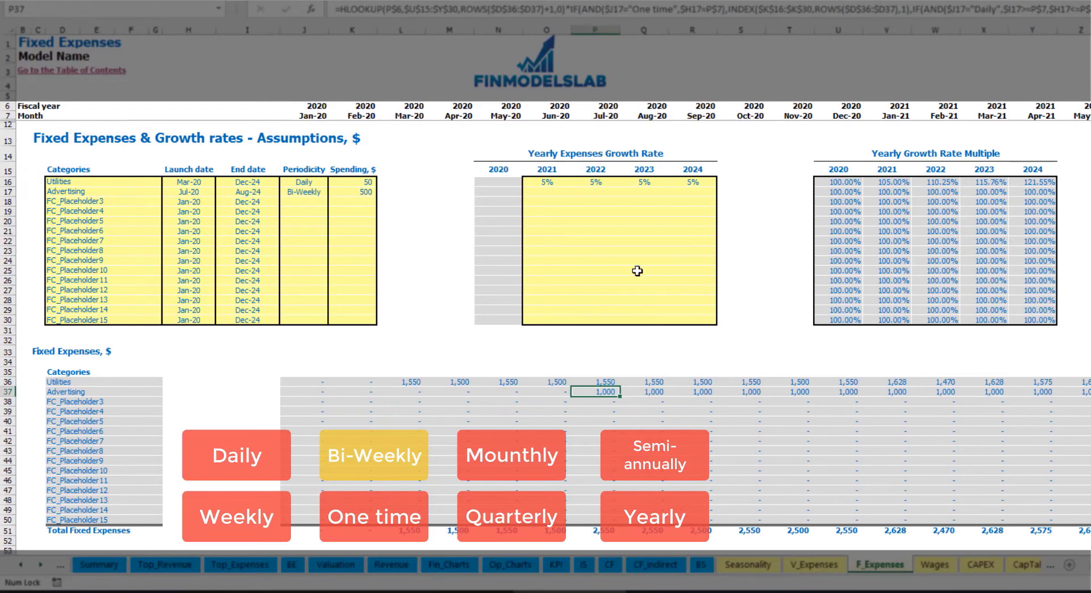
Step: Set the yearly expenses growth rate of Advertising to 3% for 2021 and copy it across 2022 to 2024
click(545, 196)
text(3)
key(Return)
key(Up)
key(ctrl+c)
key(Right)
key(shift+Right)
key(shift+Right)
key(ctrl+v)
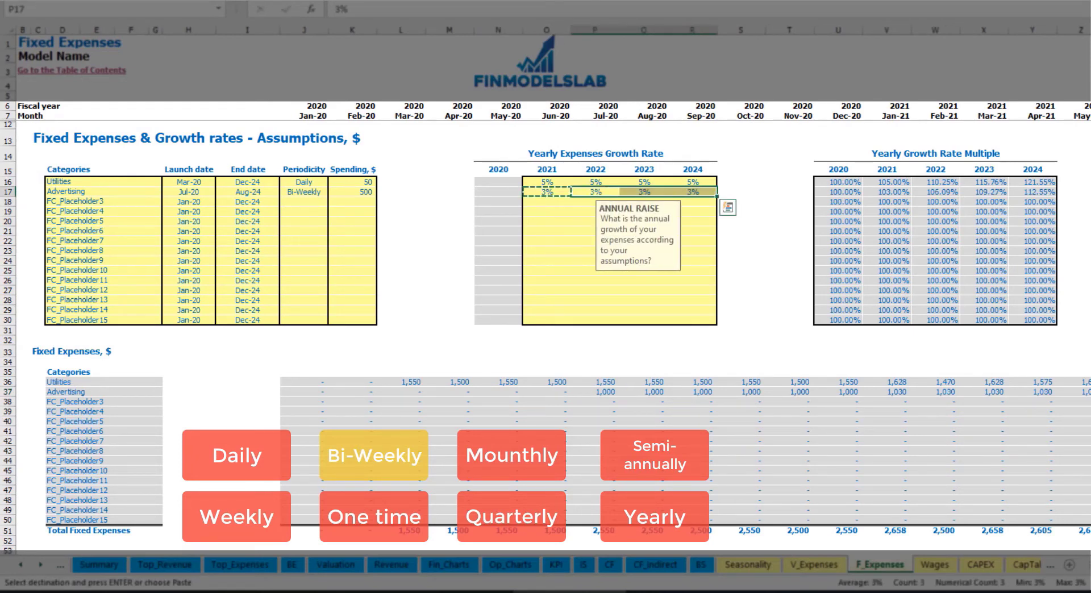
Step: Examine the Advertising monthly amounts from 2021 through 2024, and return to the Advertising end date in the assumptions
click(1073, 393)
click(1044, 391)
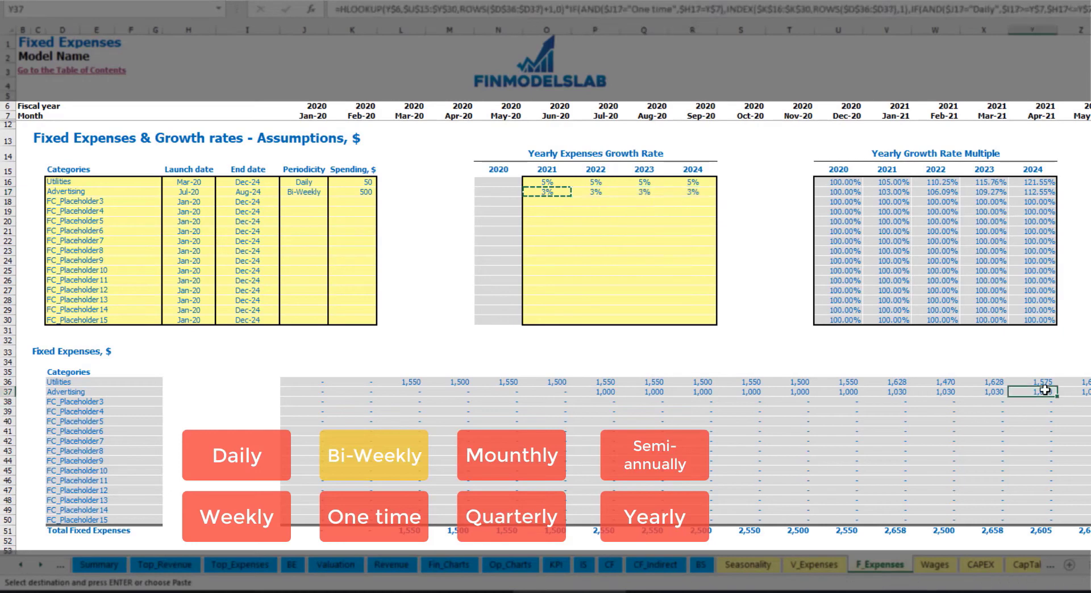
click(913, 394)
click(893, 392)
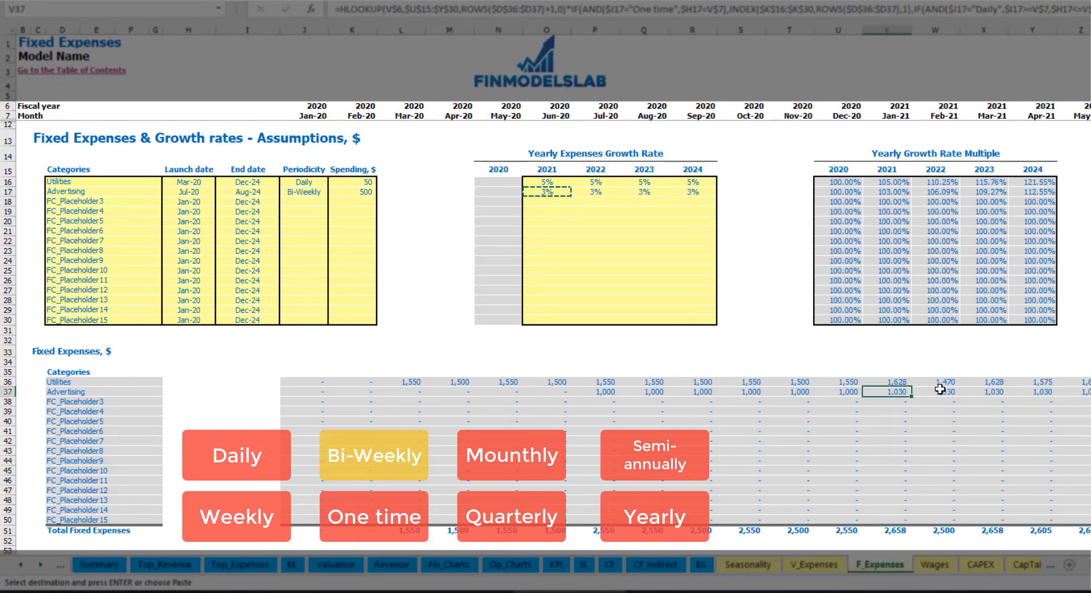
scroll(553, 280, right, 10)
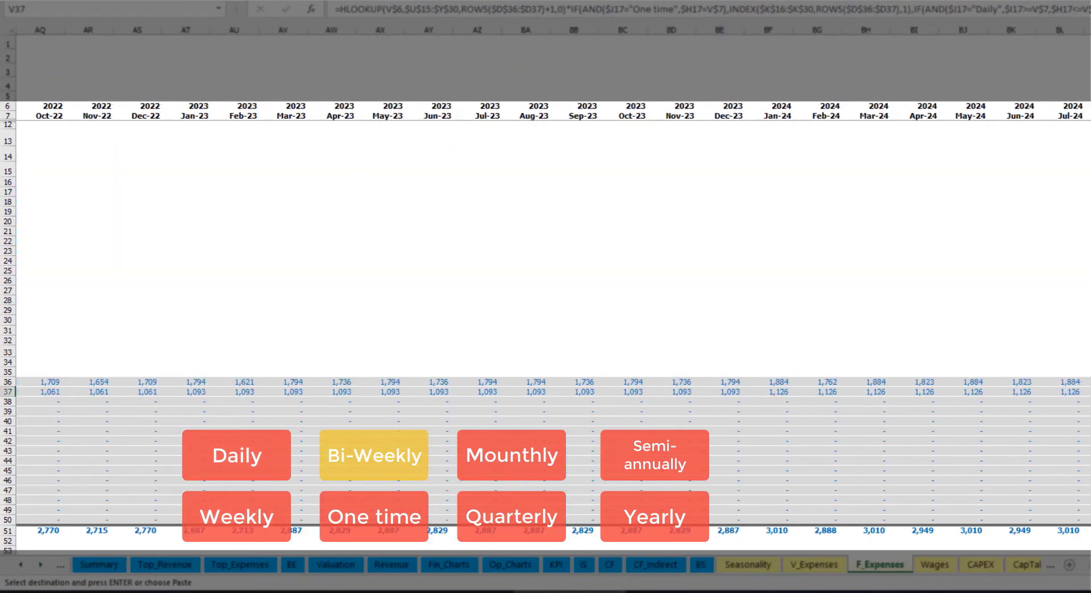
click(1088, 30)
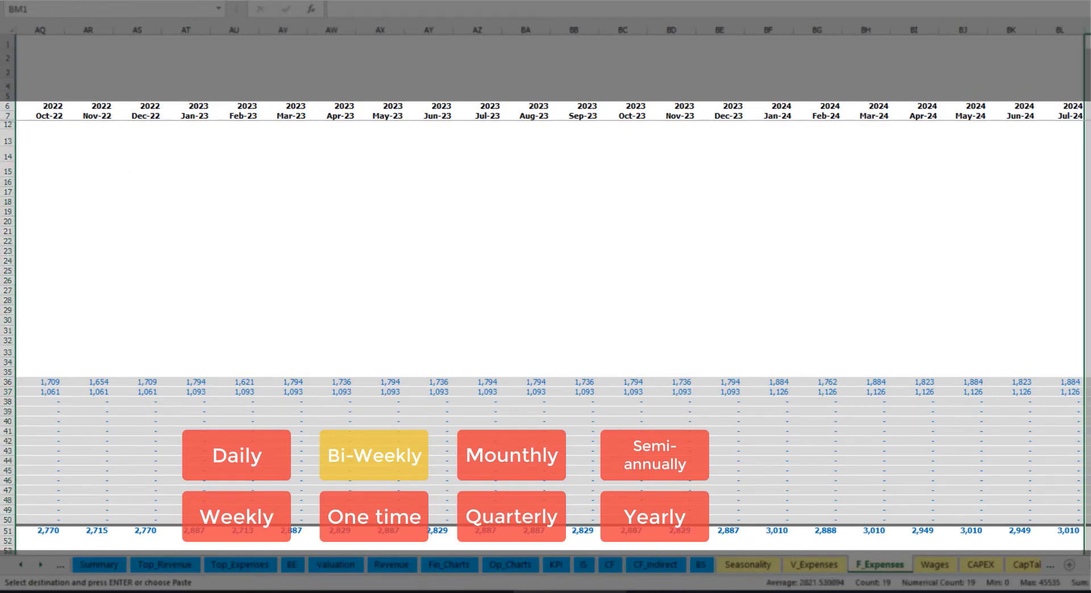
scroll(424, 321, left, 10)
click(268, 194)
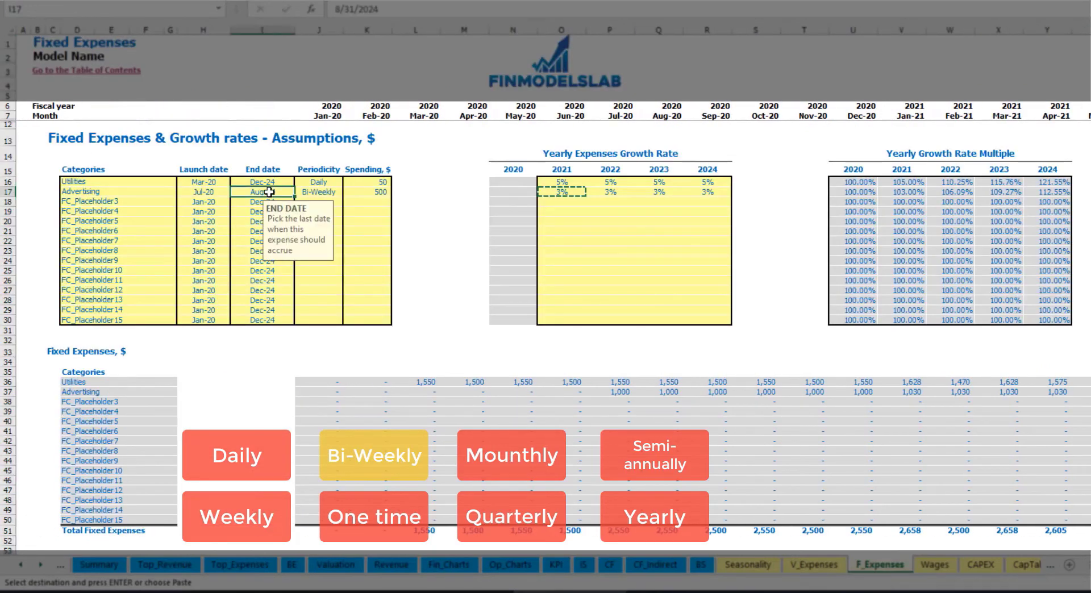
Step: Rename the third fixed expense category as Office Setup and set its periodicity to One time
click(96, 201)
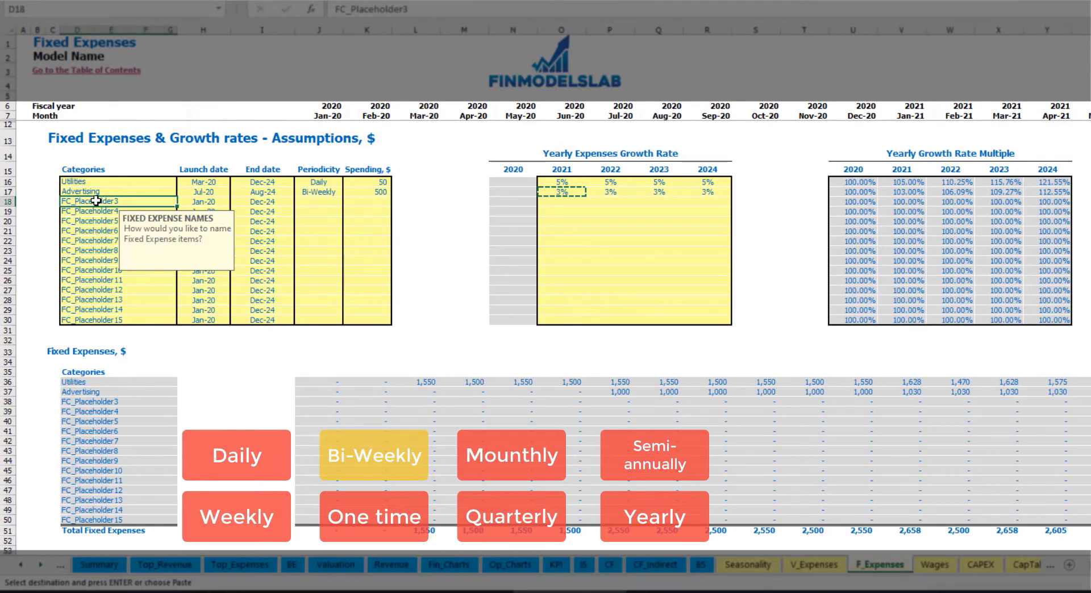
text(Se)
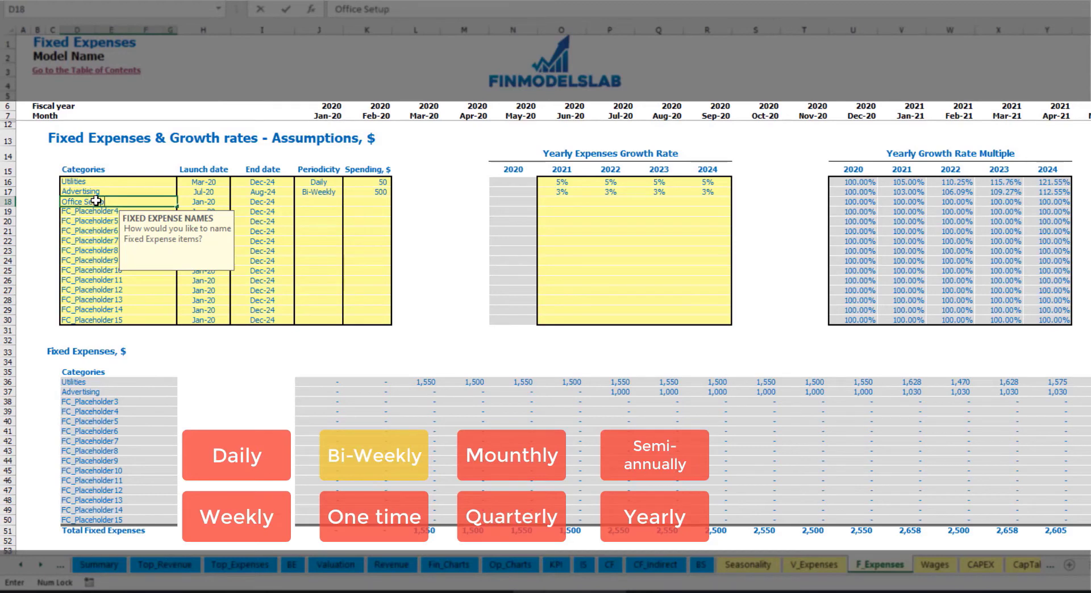
text(tup)
key(Return)
click(318, 202)
click(347, 202)
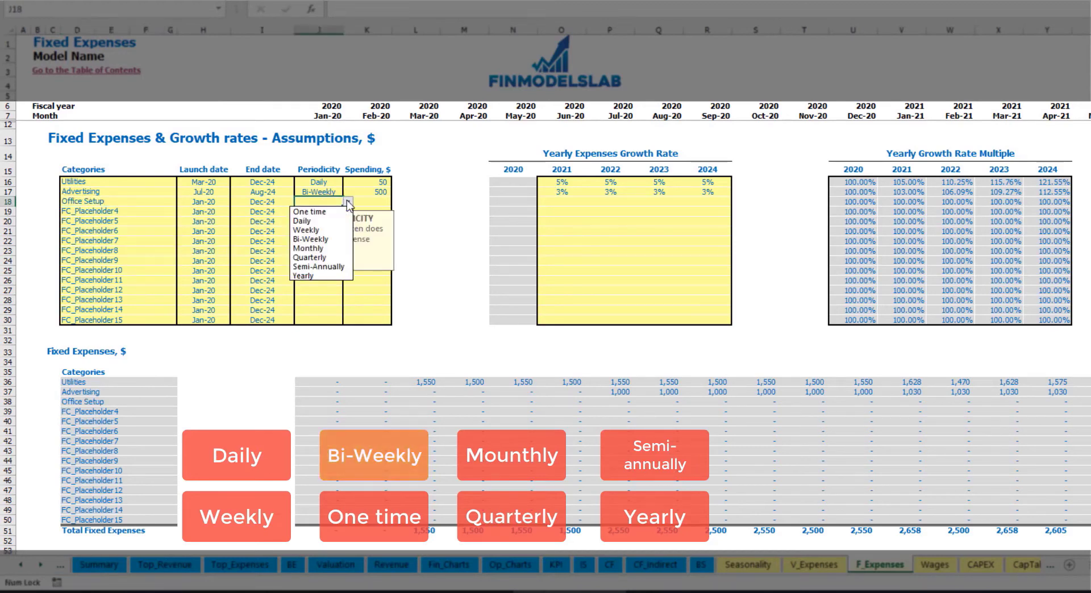
click(310, 277)
Step: Set the Office Setup launch date to Feb-20 with a spending of 5,000, and check its Feb-20 amount
click(219, 201)
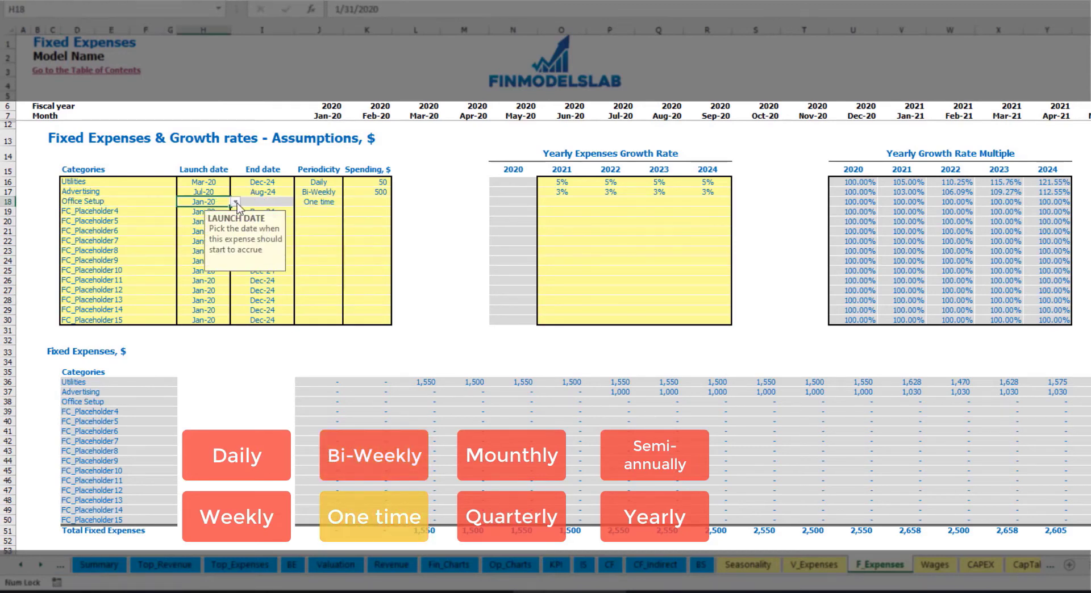
click(234, 201)
click(219, 225)
click(358, 202)
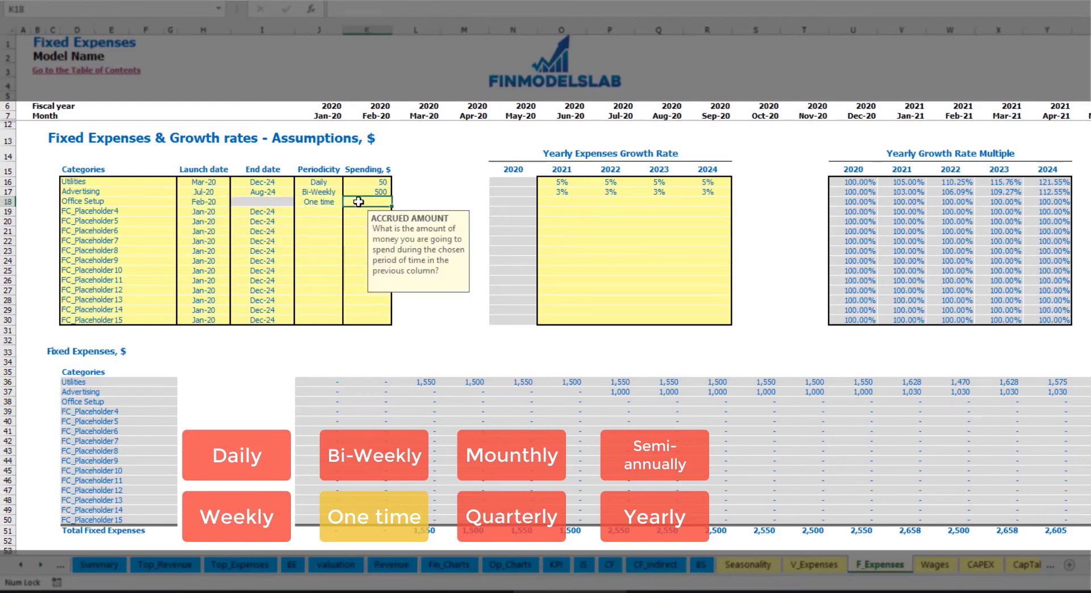
text(50)
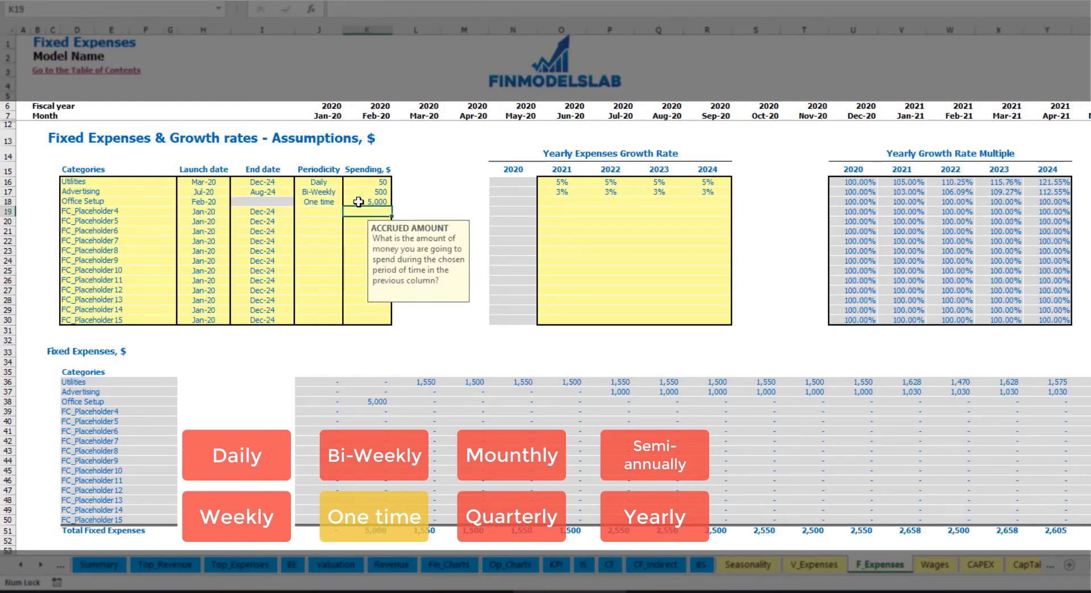
drag(559, 202, 706, 199)
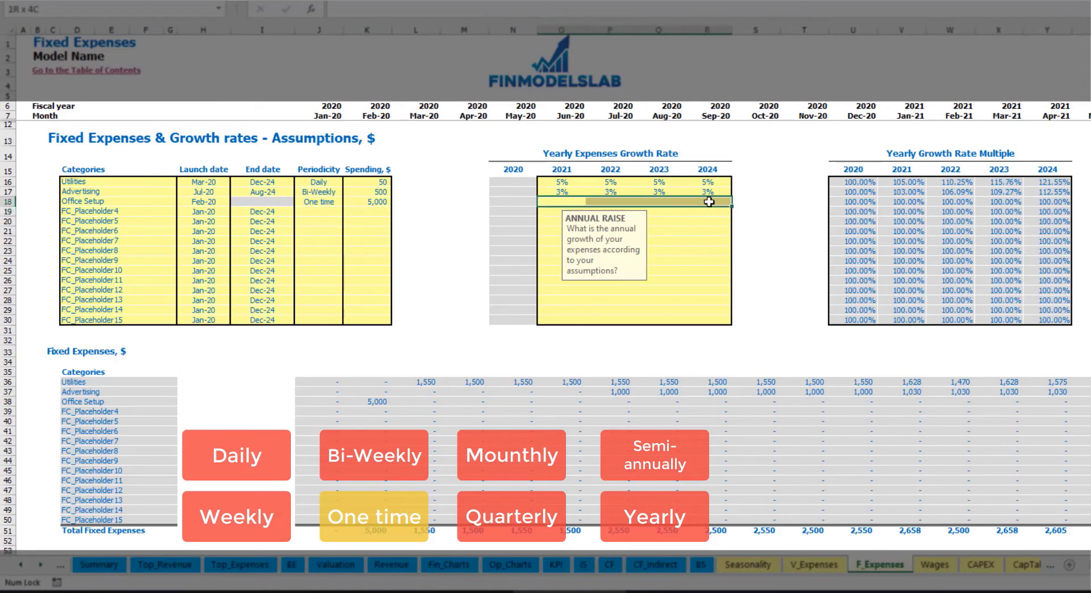
click(378, 402)
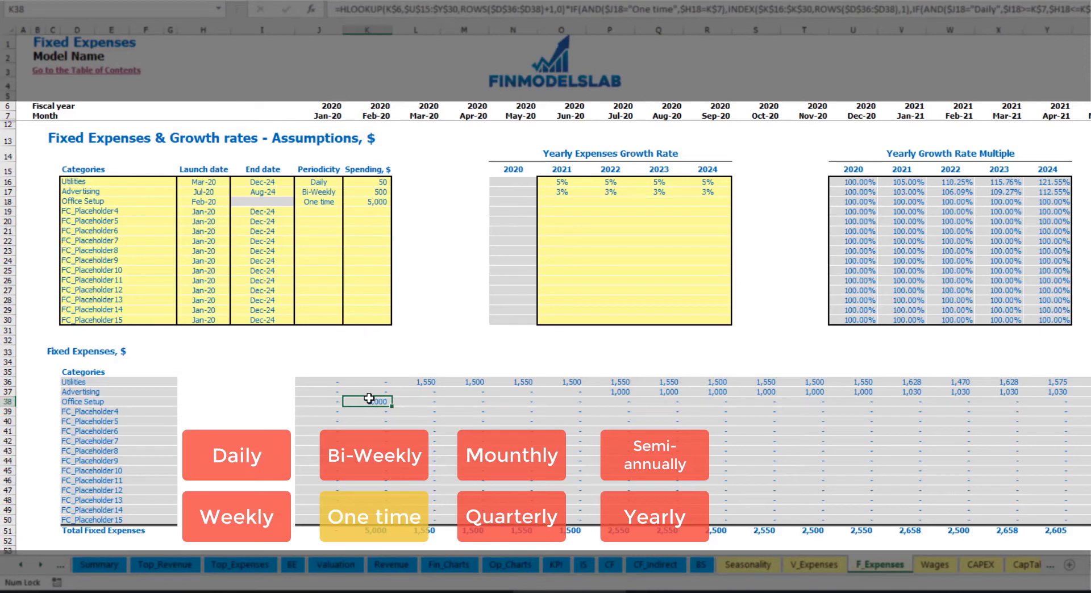
Step: Rename the fourth fixed expense category as Insurance
click(150, 214)
key(BackSpace)
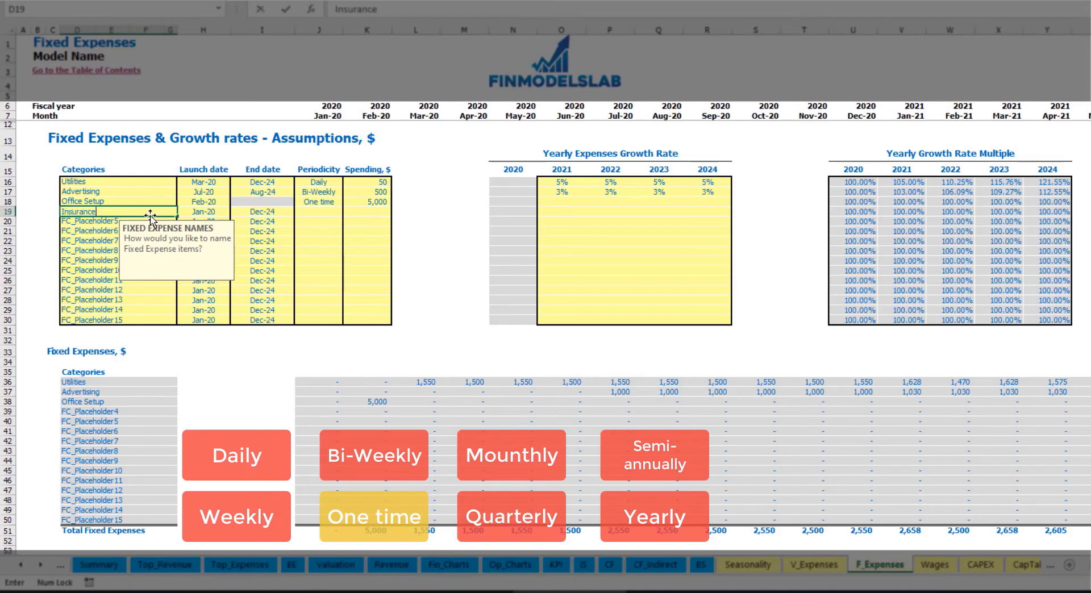
key(Return)
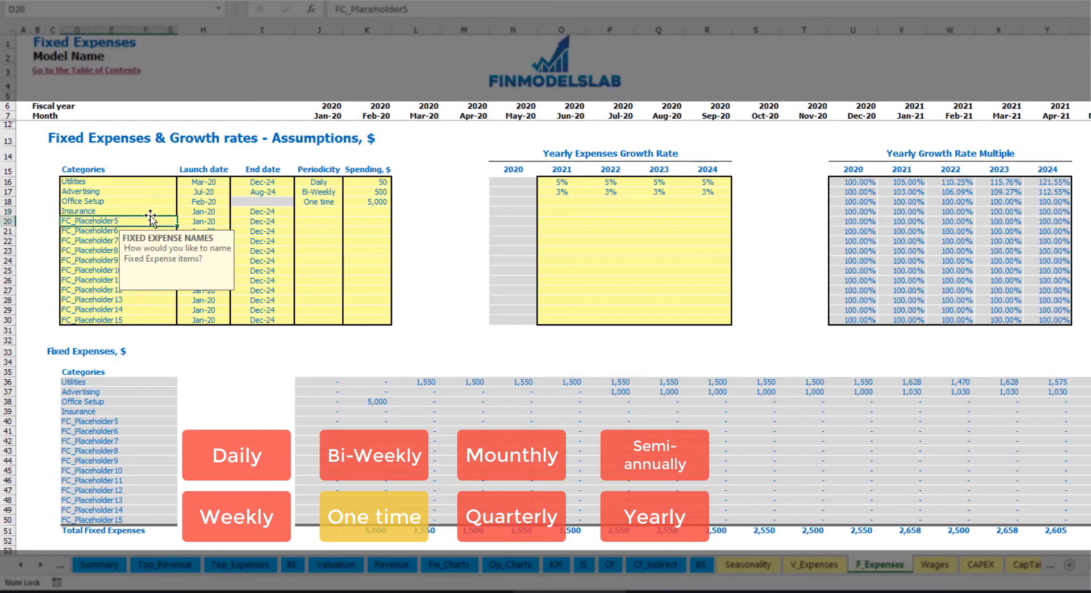
Step: Set the Insurance expense to Monthly periodicity with a spending of 1000
click(209, 214)
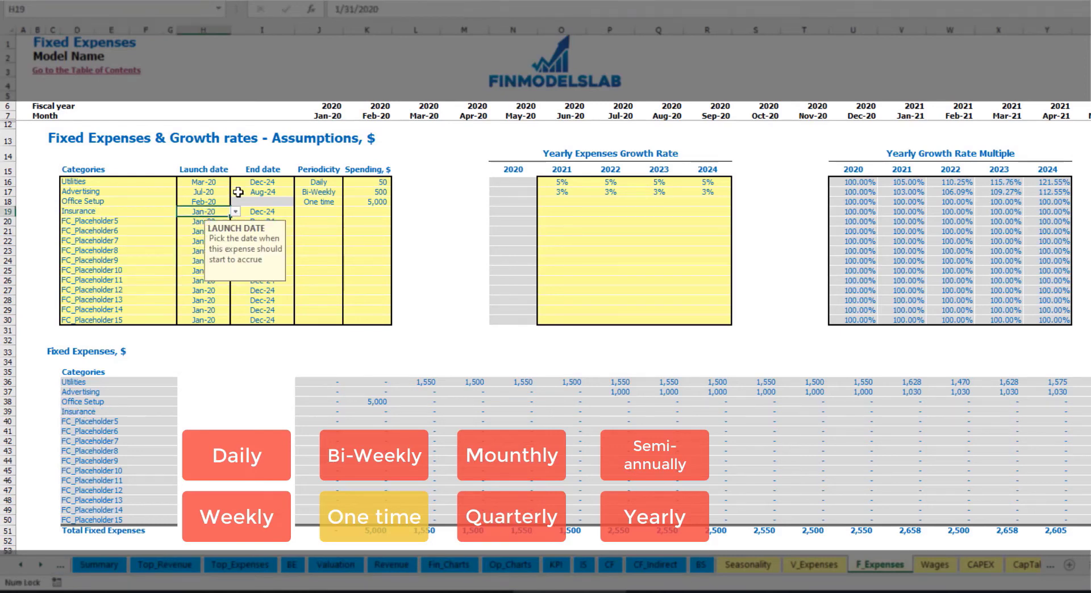
click(269, 214)
click(330, 212)
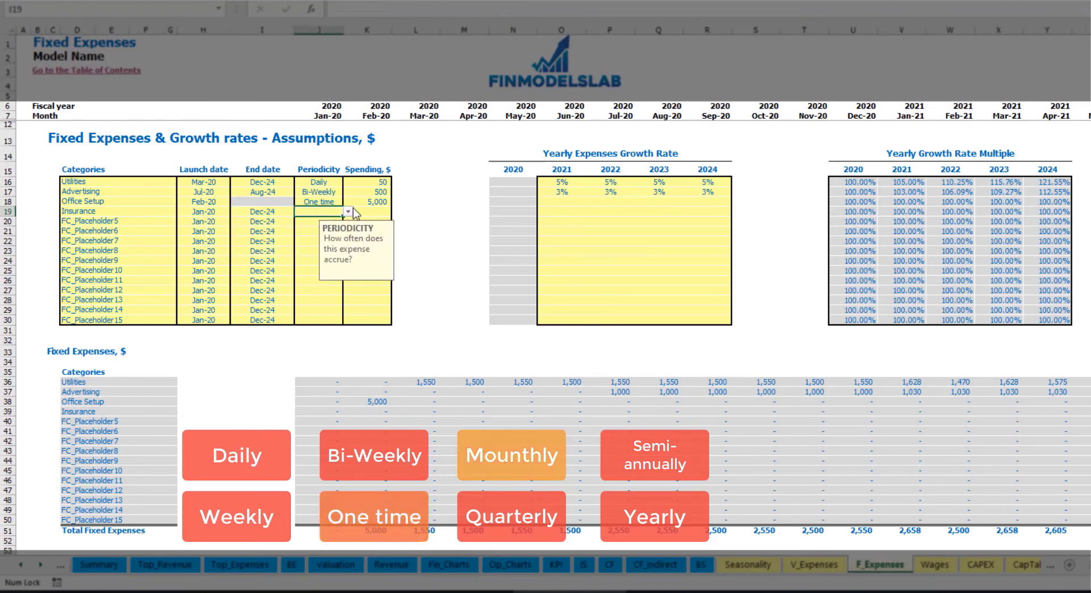
click(347, 213)
click(328, 257)
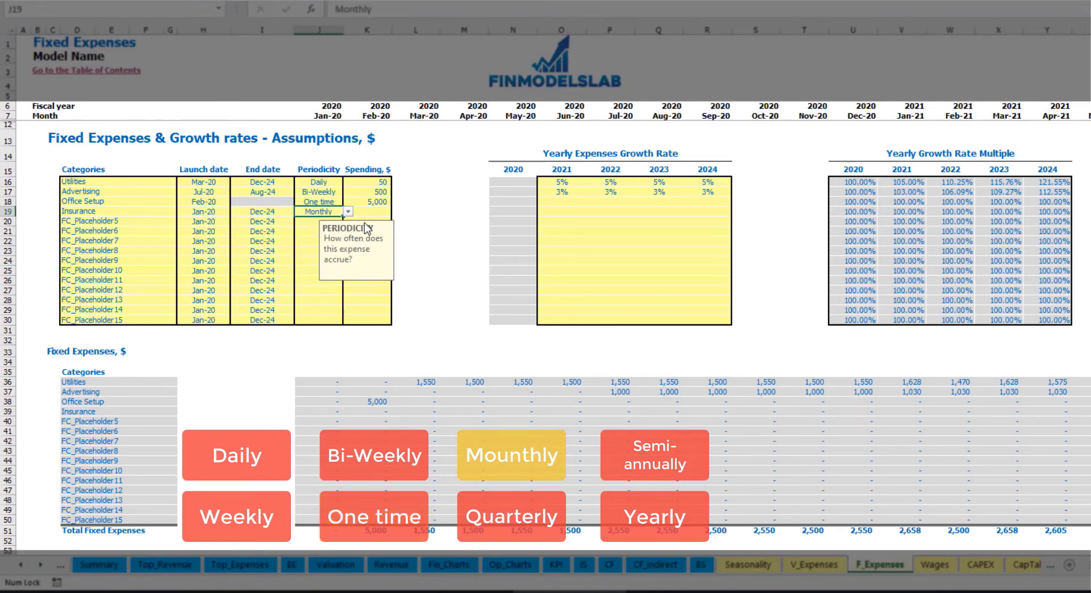
click(374, 211)
text(1000)
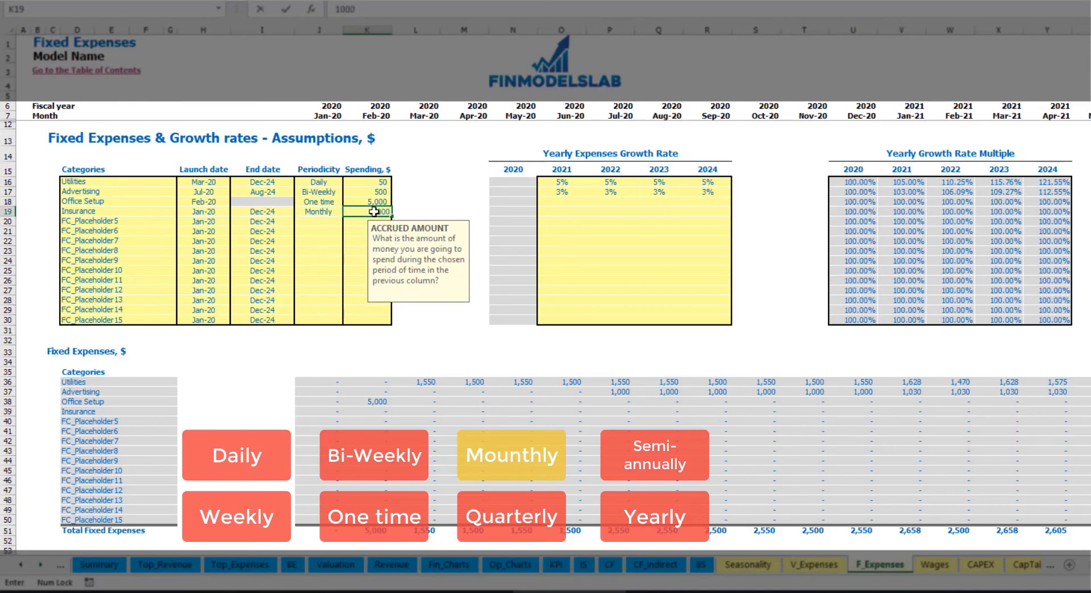
Step: Set the yearly expenses growth rates of Insurance to 5%, 3%, 2% and 1% for 2021 to 2024
click(562, 214)
text(5)
key(ctrl+Return)
key(Tab)
text(3)
key(Tab)
text(2)
key(Tab)
text(1)
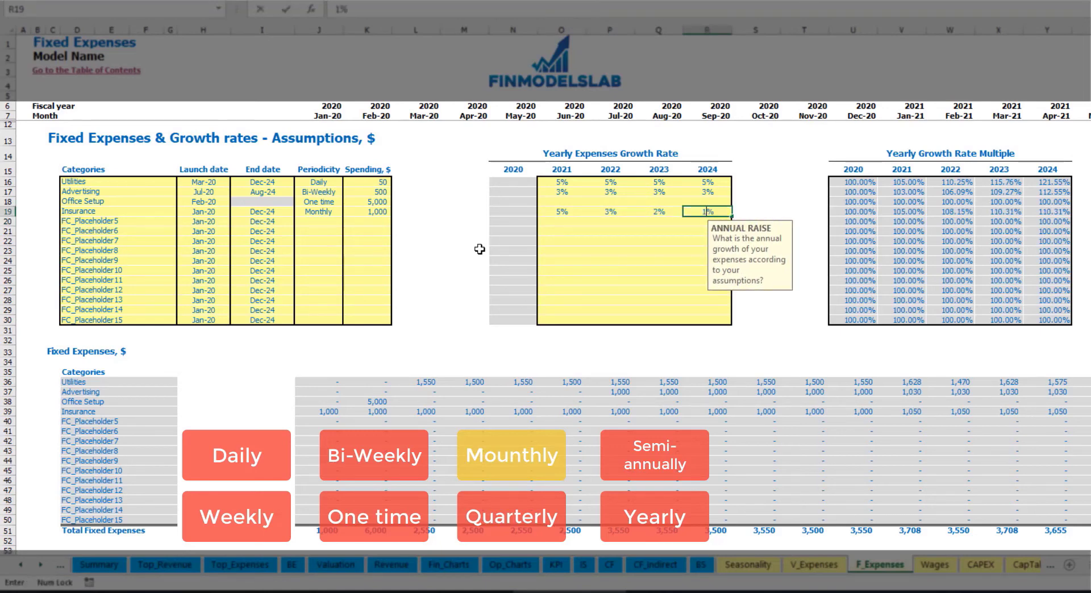
key(Return)
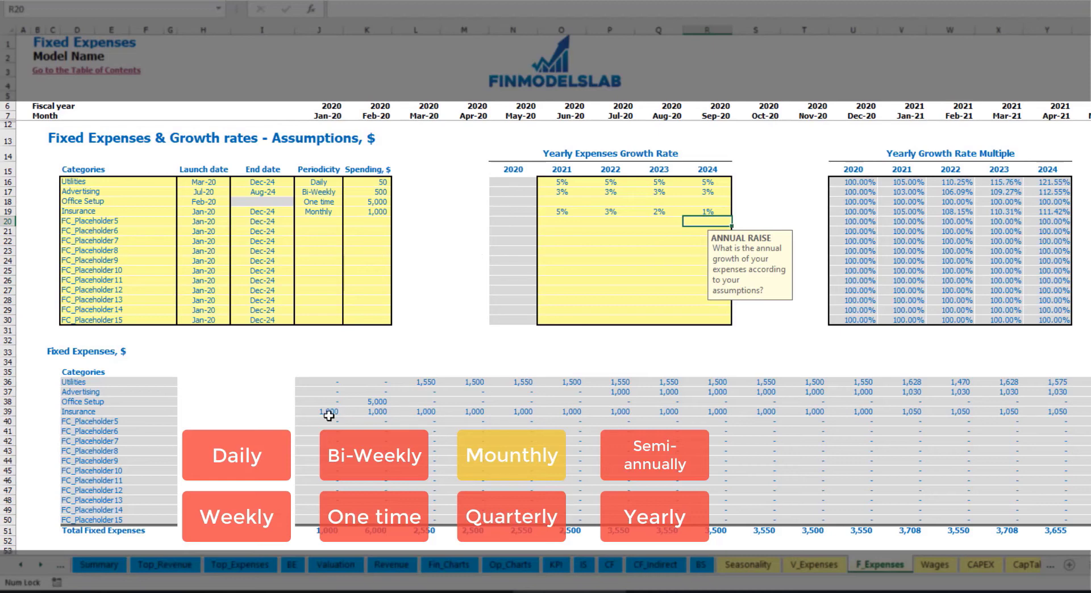
Step: Examine the Insurance monthly amounts across 2020 and from Jan-21 onwards
drag(329, 411, 887, 411)
click(886, 412)
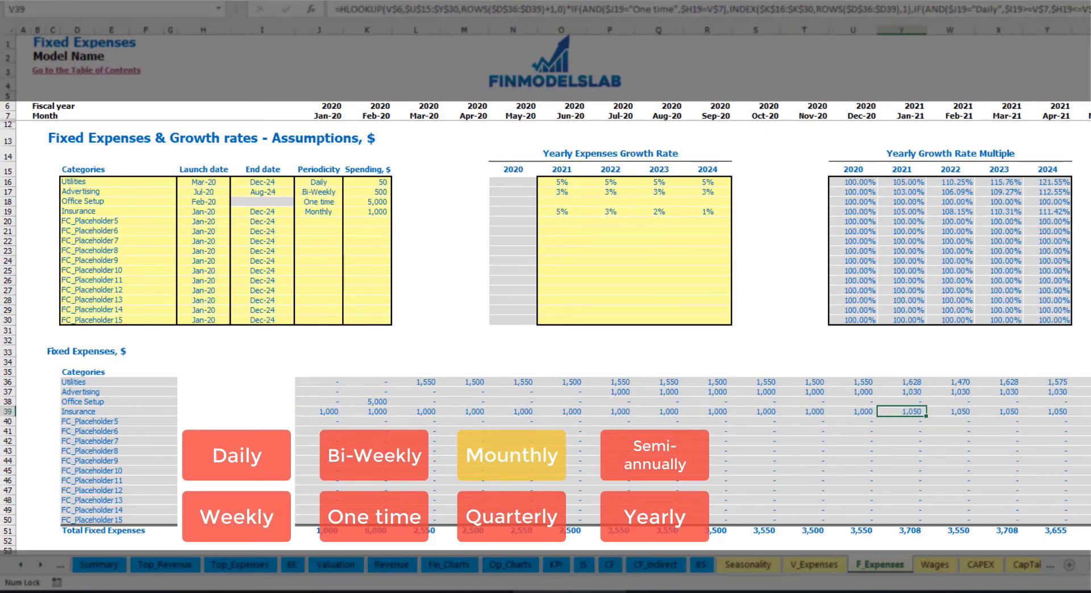
scroll(554, 284, right, 5)
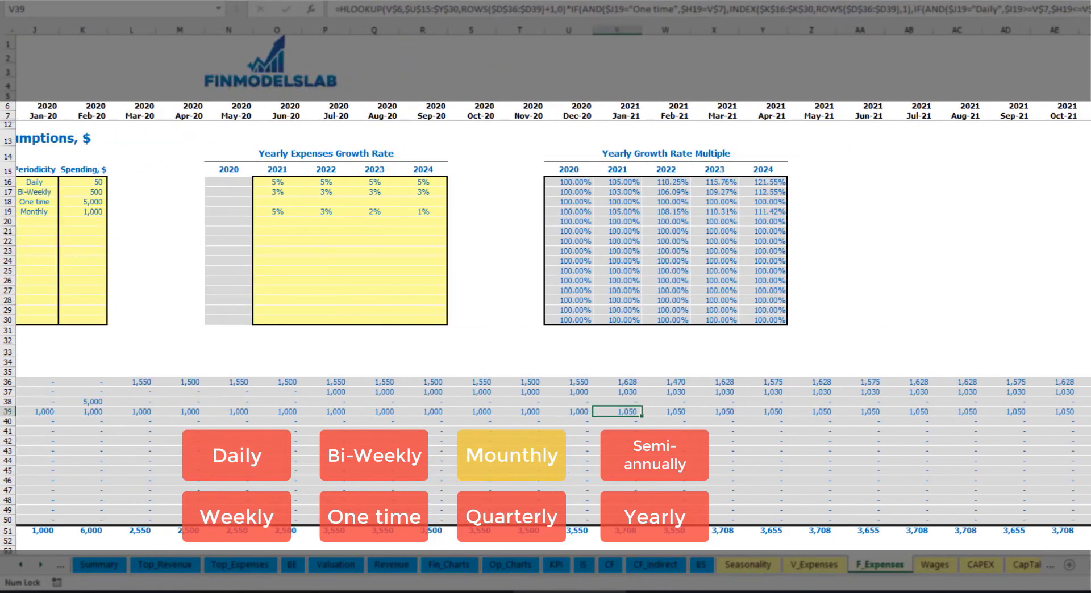
click(1090, 29)
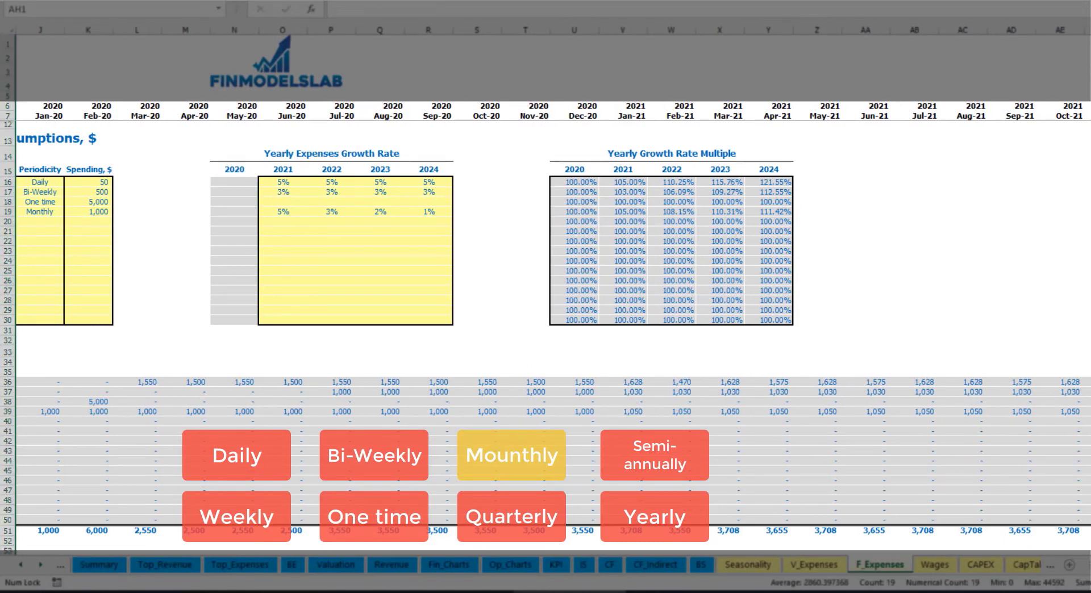
click(1090, 412)
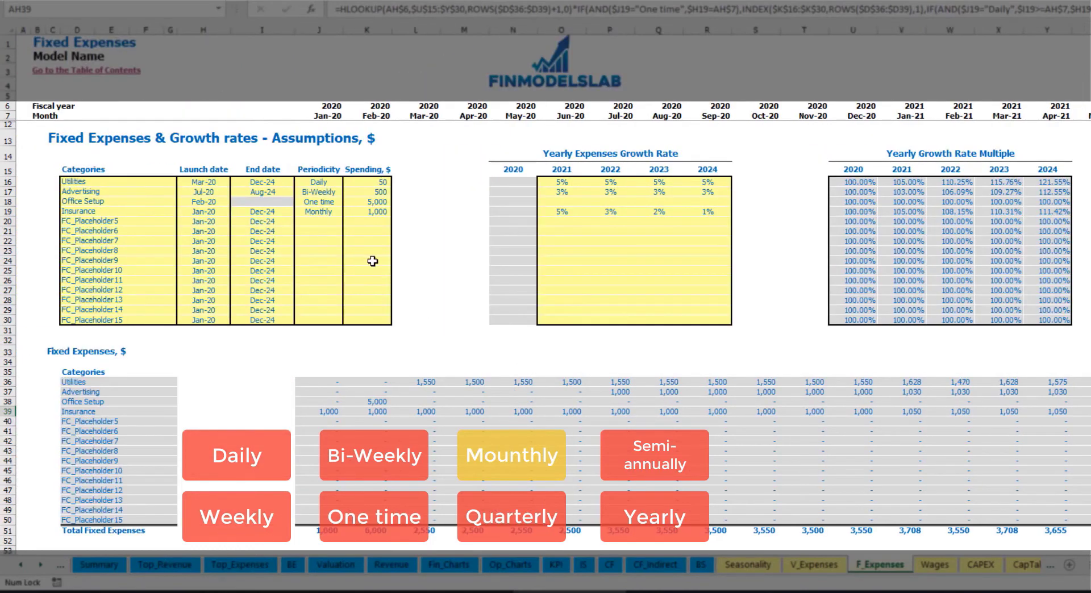
Step: Set the Insurance periodicity to Quarterly and check its Jan-20, Apr-20 and Jul-20 amounts
click(339, 212)
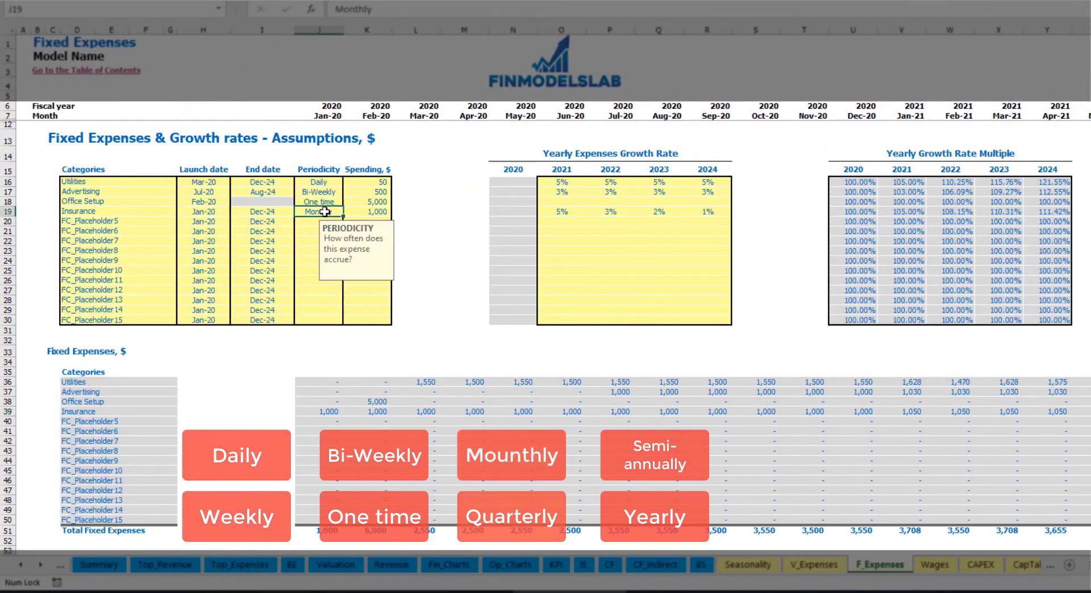
click(348, 211)
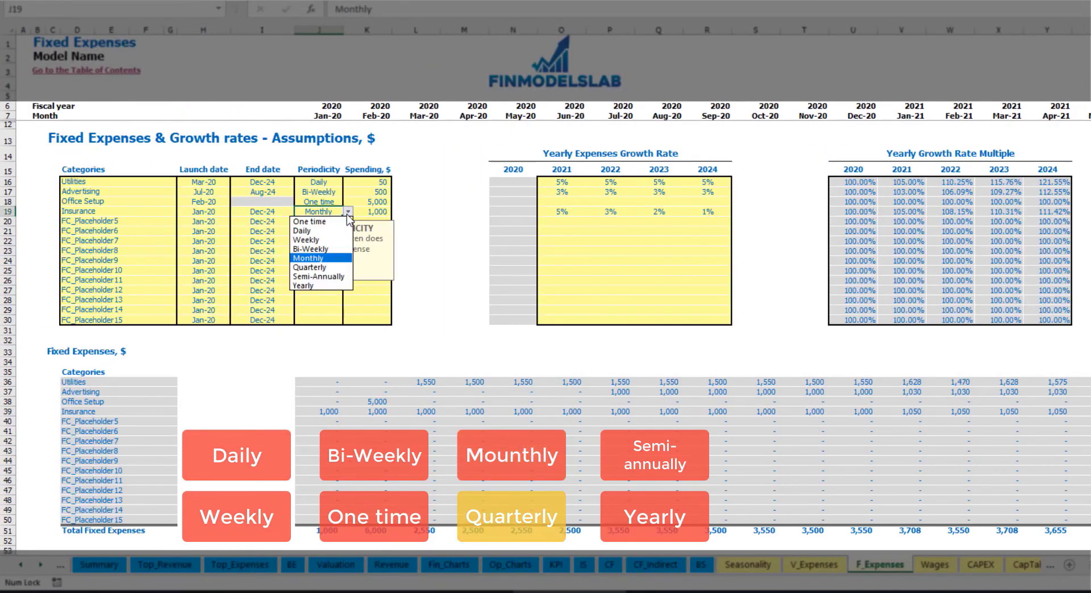
click(346, 271)
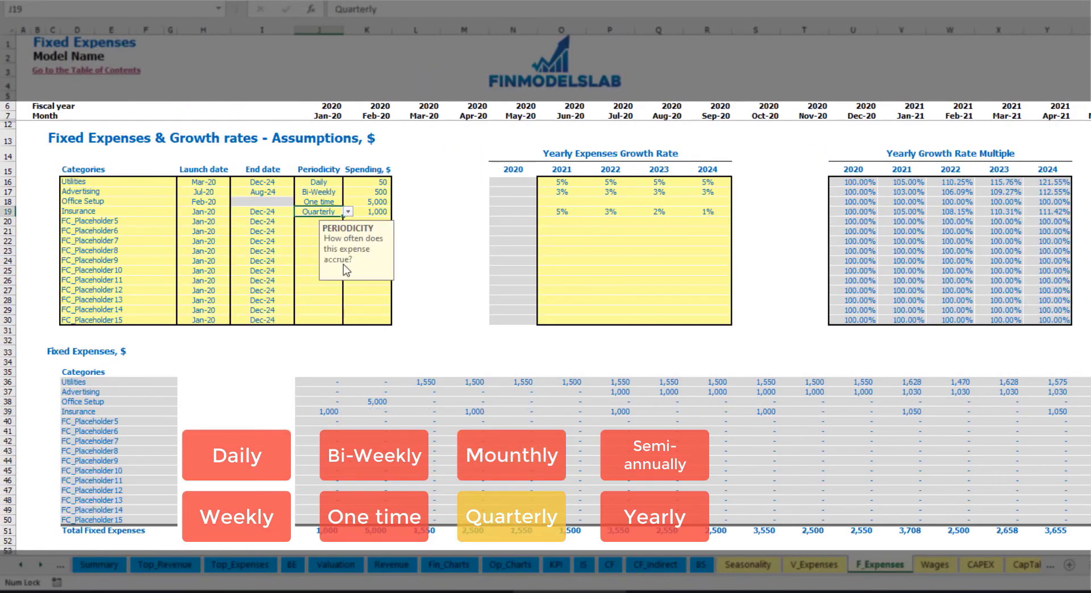
click(317, 413)
click(468, 409)
click(604, 413)
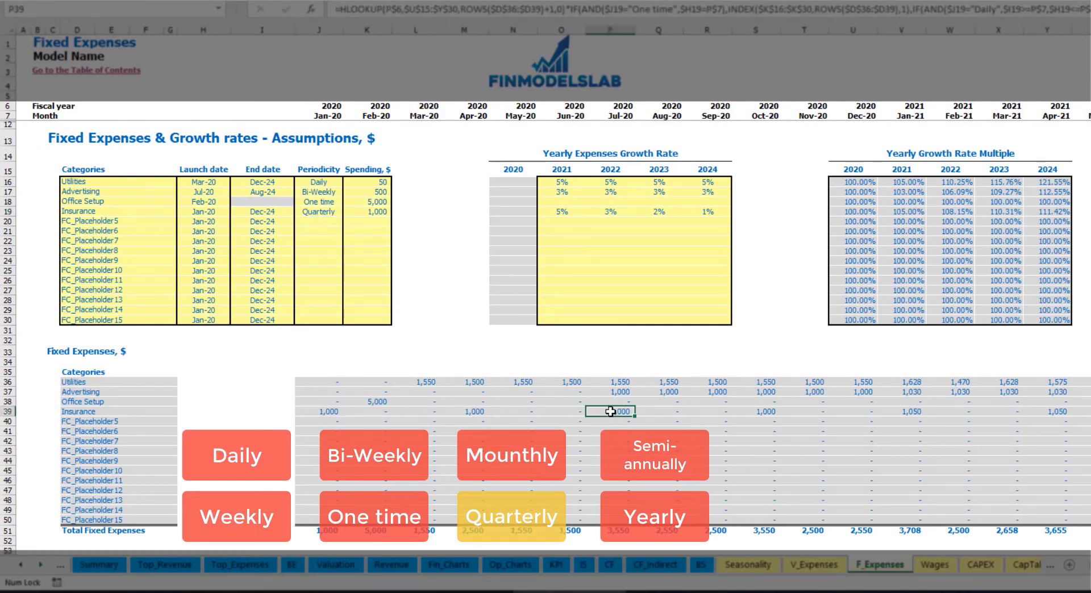
Step: Set the Insurance launch date to Feb-20 and check its Feb-20, May-20 and Aug-20 amounts
click(221, 209)
click(235, 212)
click(214, 230)
click(377, 411)
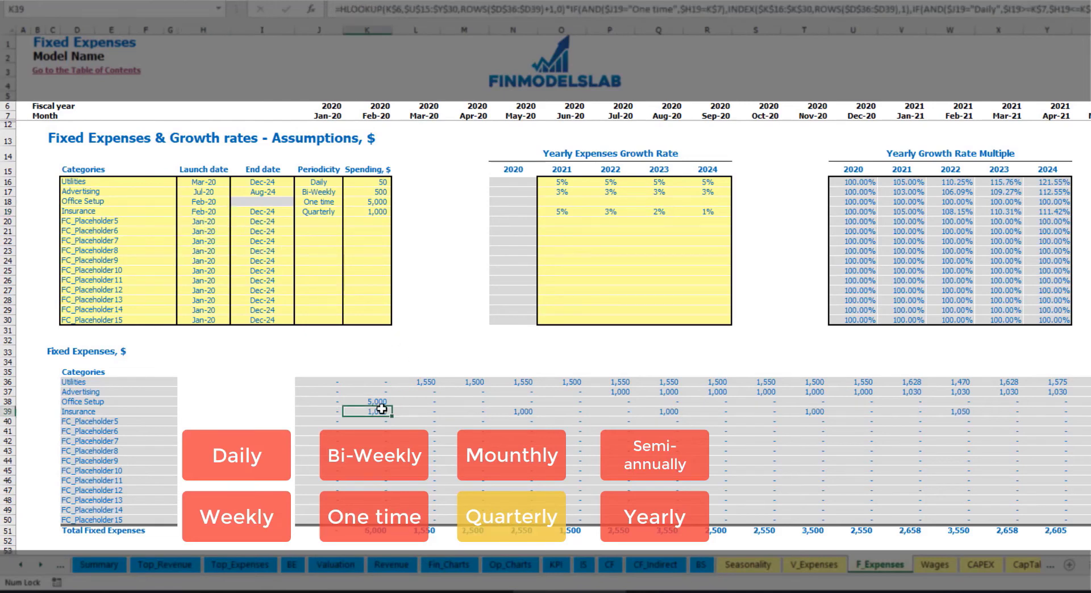
click(521, 410)
click(673, 409)
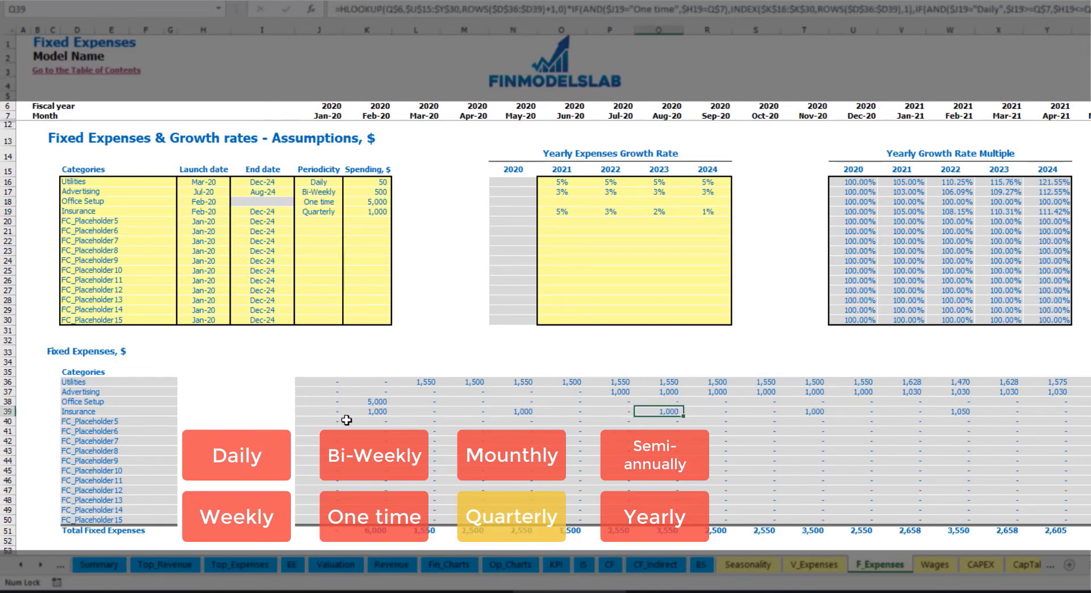
click(367, 412)
click(523, 412)
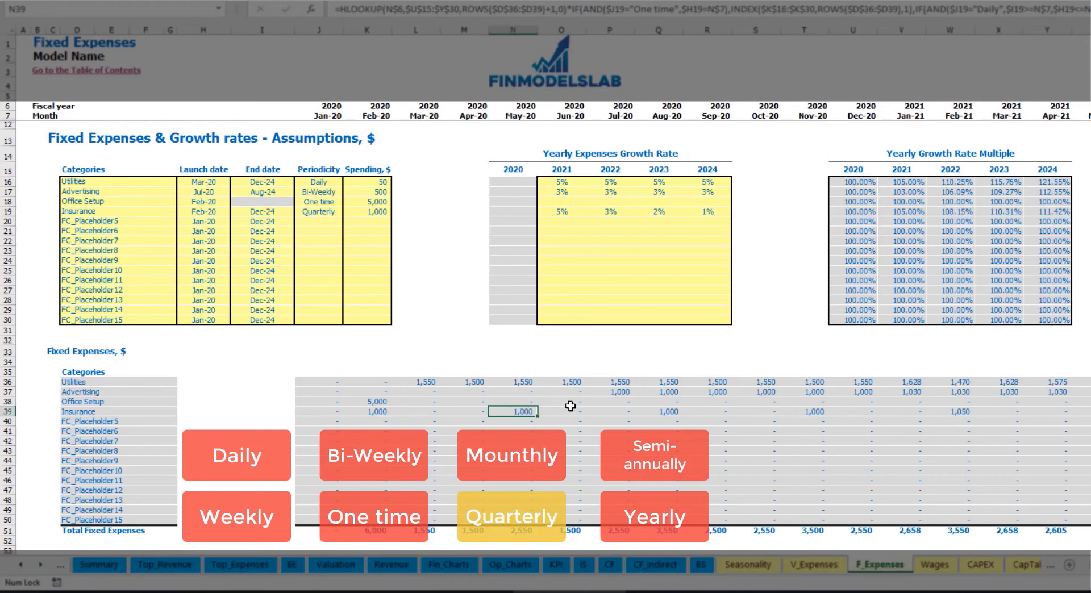
Step: Set the Insurance periodicity to Semi-Annually and check its amounts from Feb-20 into 2021
click(341, 212)
click(347, 211)
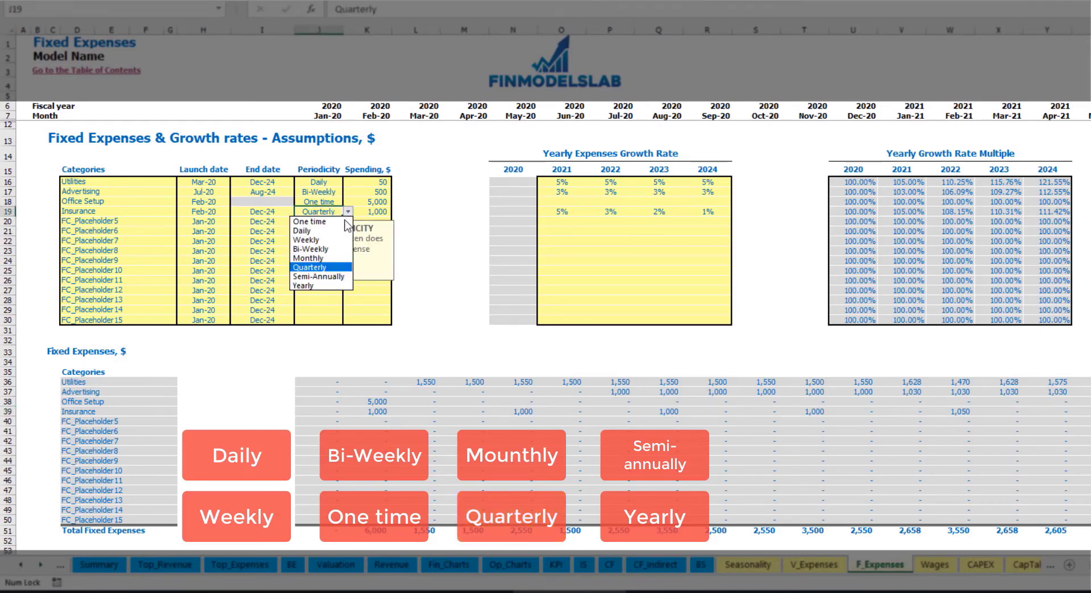
click(318, 276)
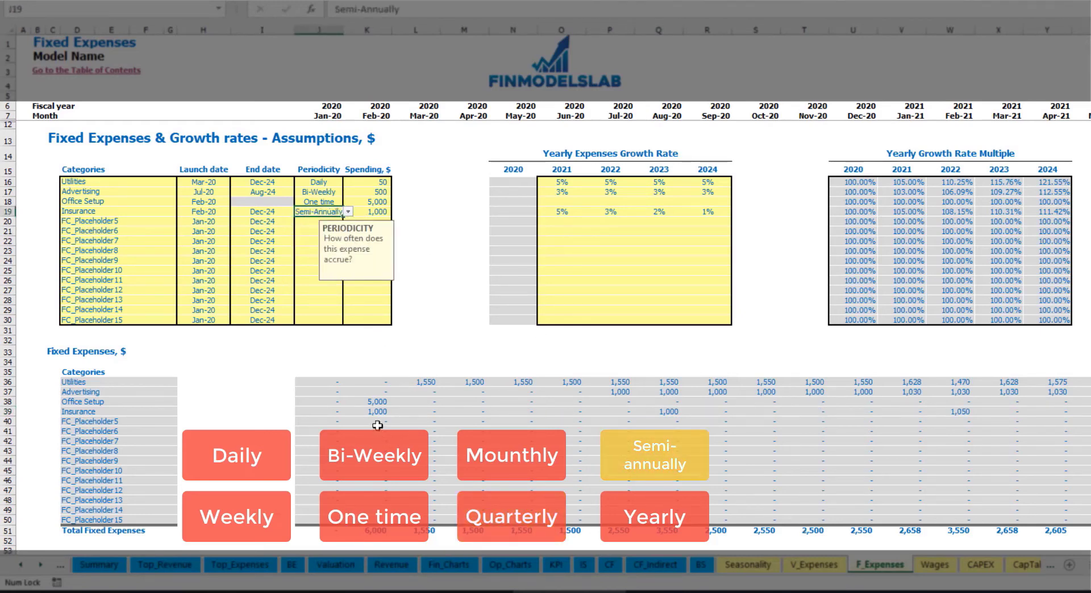
drag(375, 412, 910, 412)
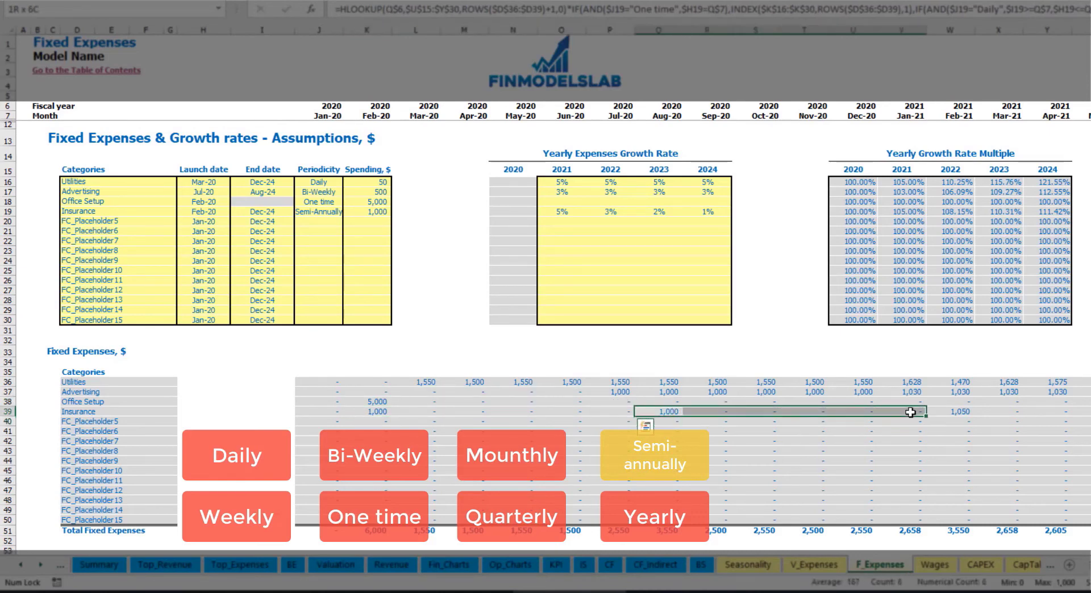
Step: Set the Insurance periodicity to Yearly and check its monthly amounts from Feb-20 to Mar-21
click(950, 421)
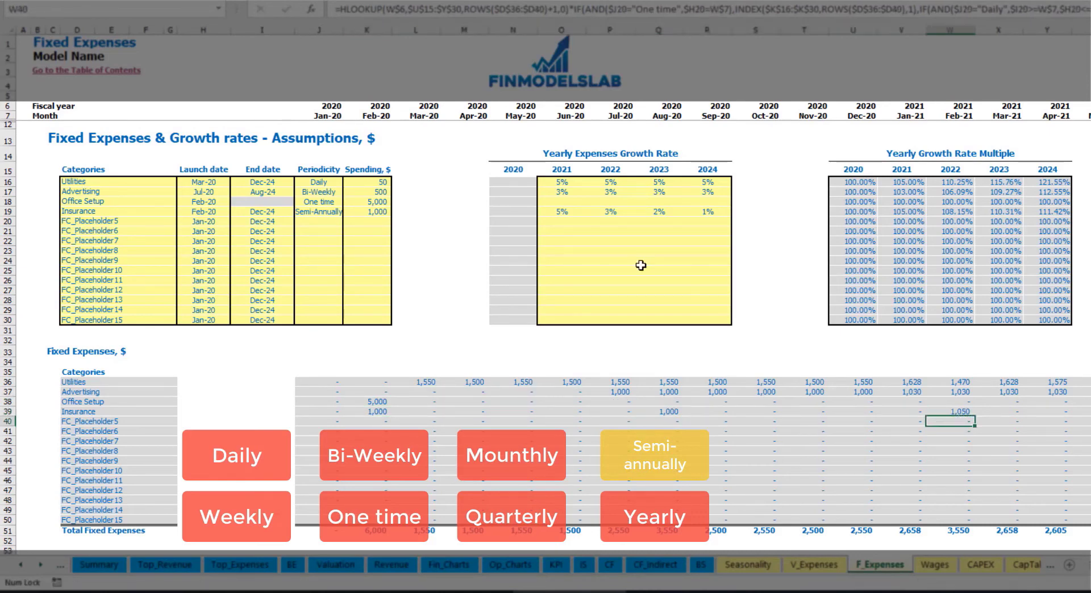
click(319, 211)
click(348, 211)
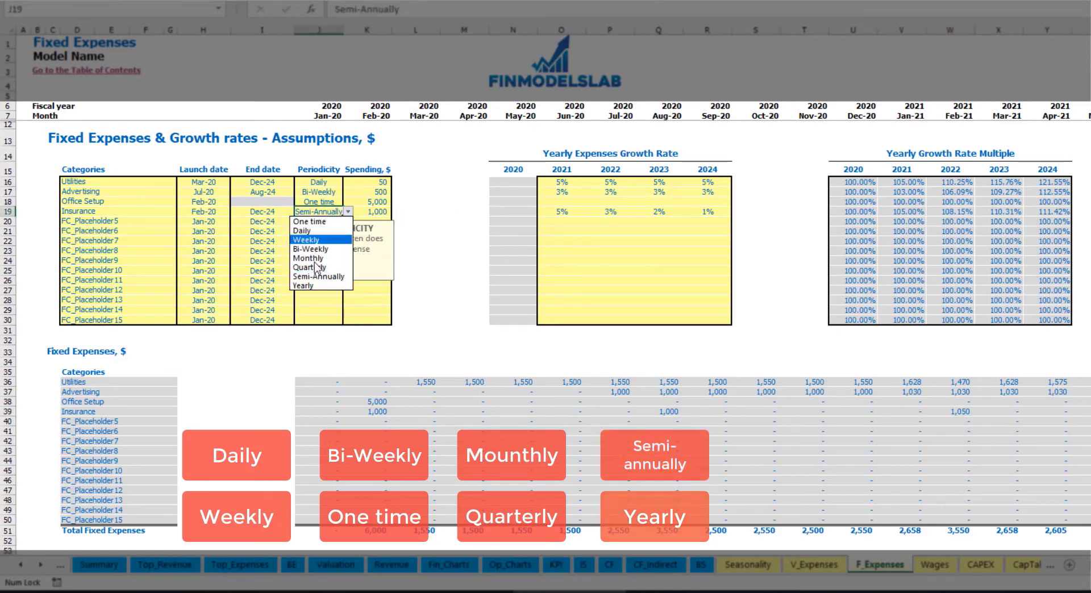
click(311, 286)
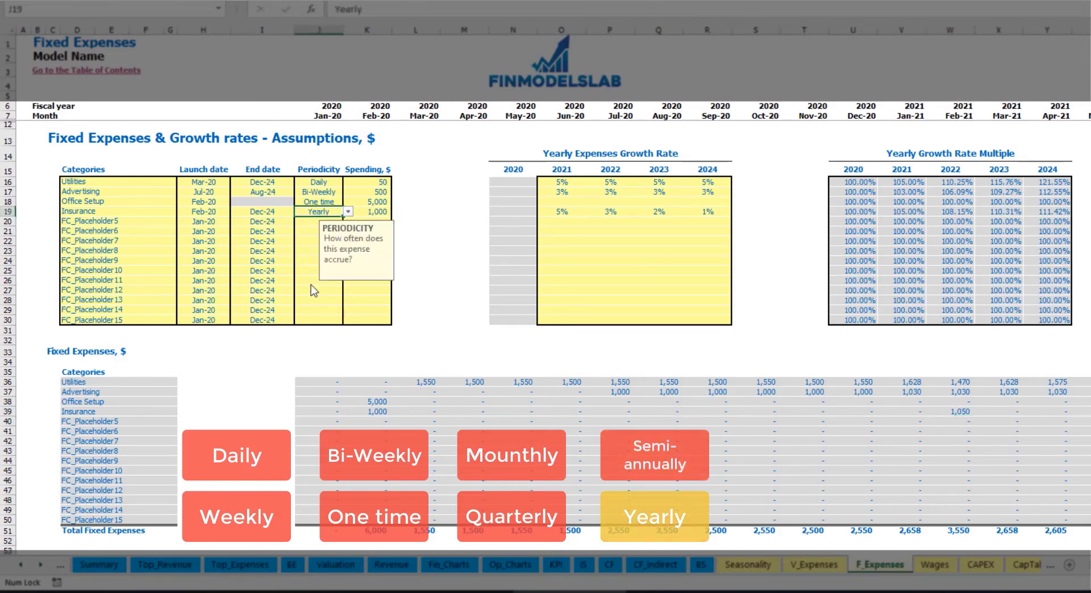
click(371, 413)
drag(391, 416, 923, 415)
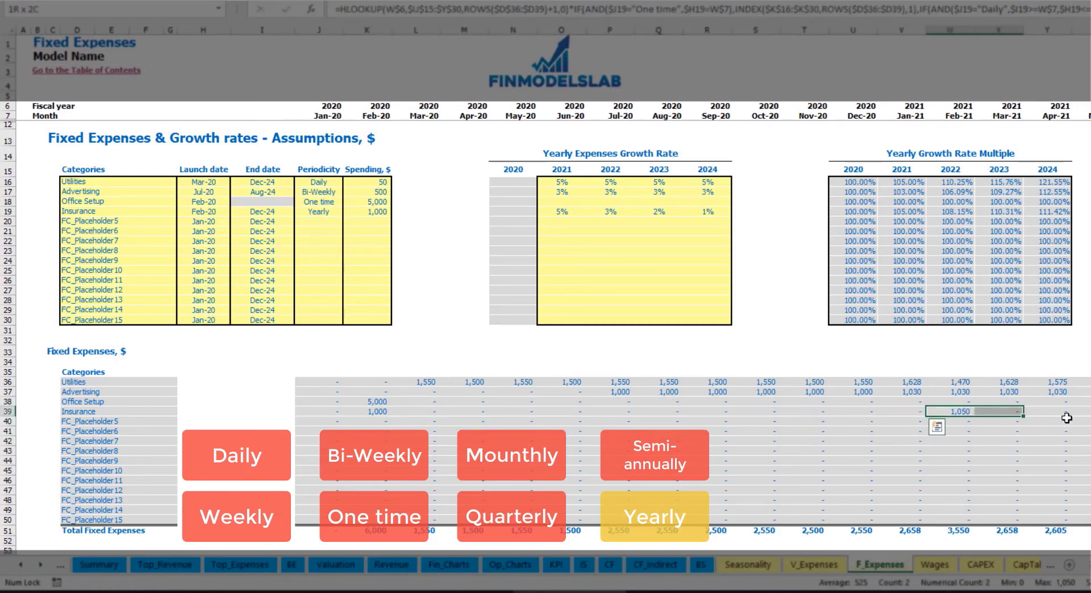
Step: Check the Insurance launch and end dates and review the monthly amounts in the Fixed Expenses table
click(212, 212)
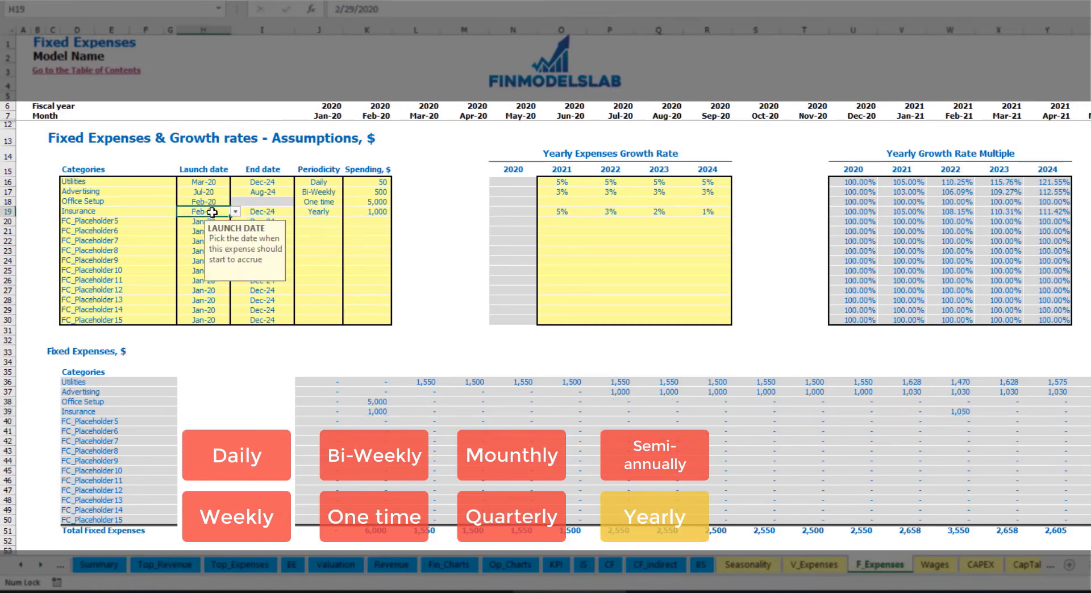
click(260, 211)
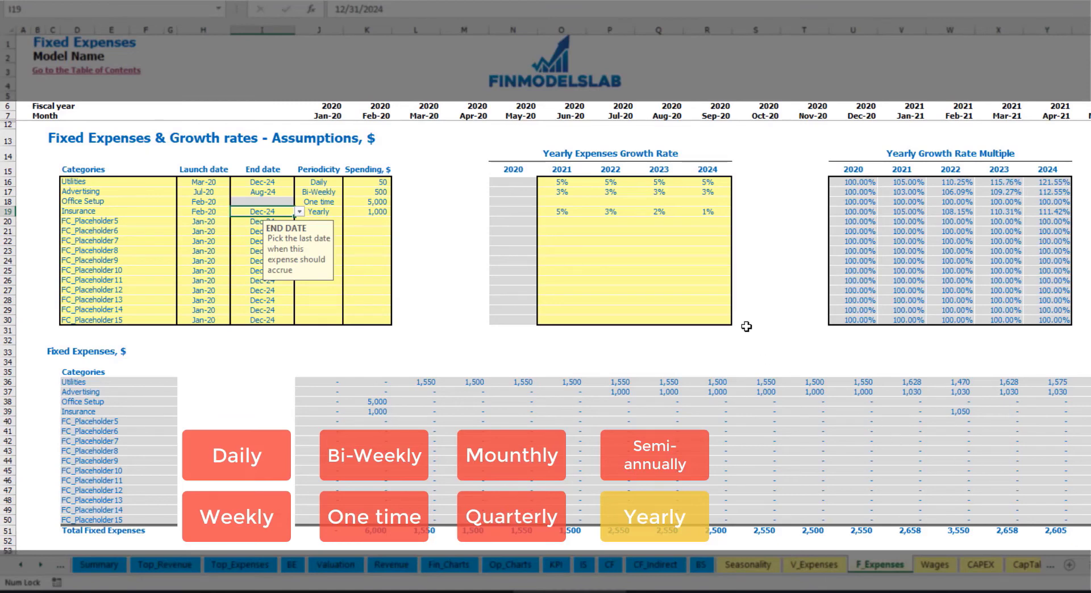
click(764, 320)
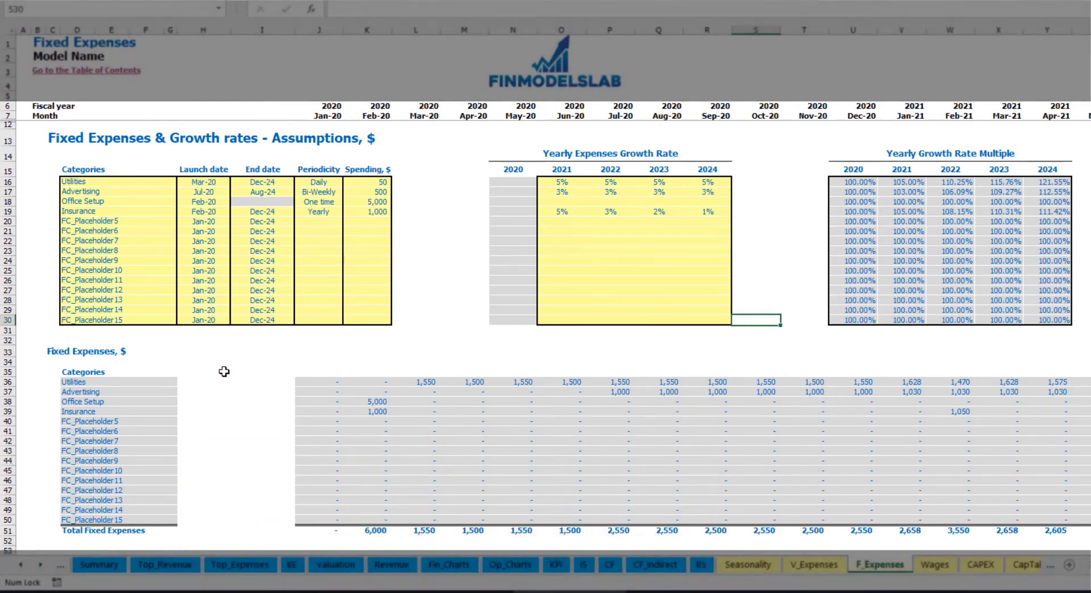
drag(317, 388, 1000, 518)
Step: Open the IS sheet and expand Total Fixed Expenses to review its categories from Utilities to FC_Placeholder15
click(583, 564)
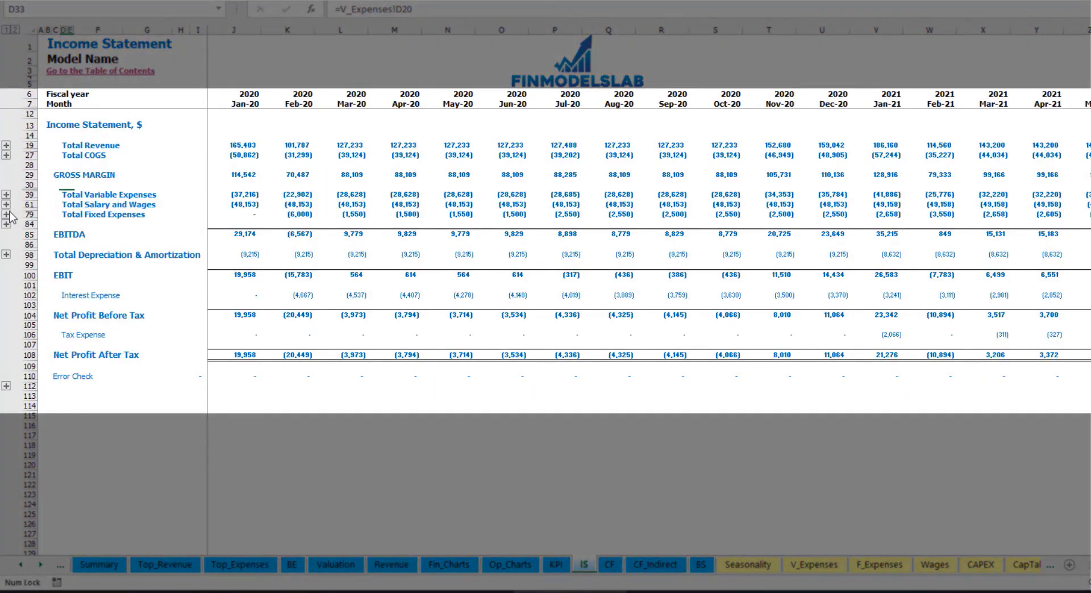
click(64, 215)
click(6, 214)
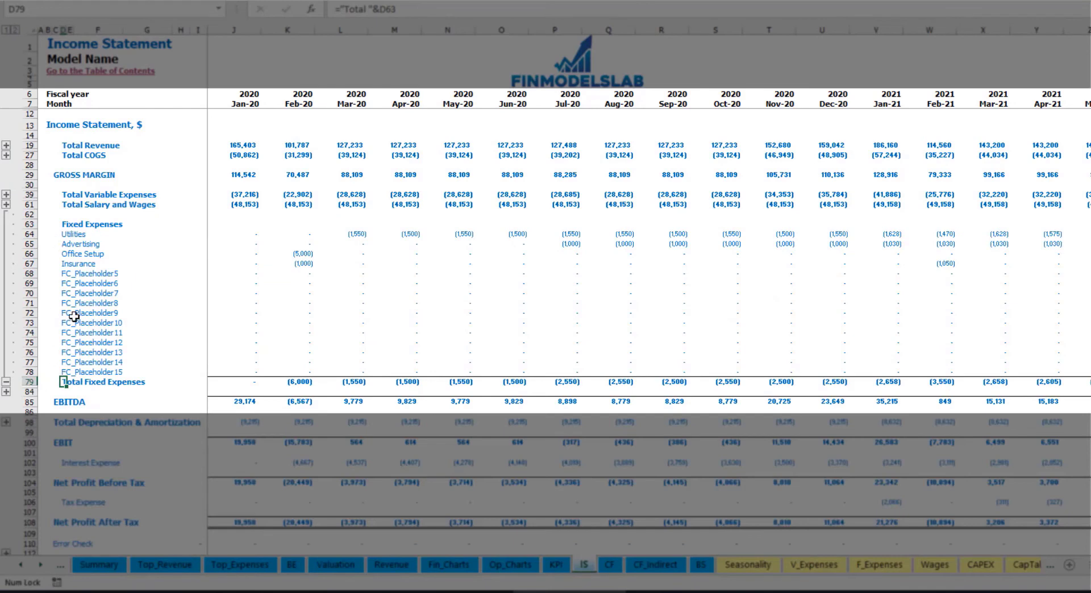
drag(35, 234, 72, 373)
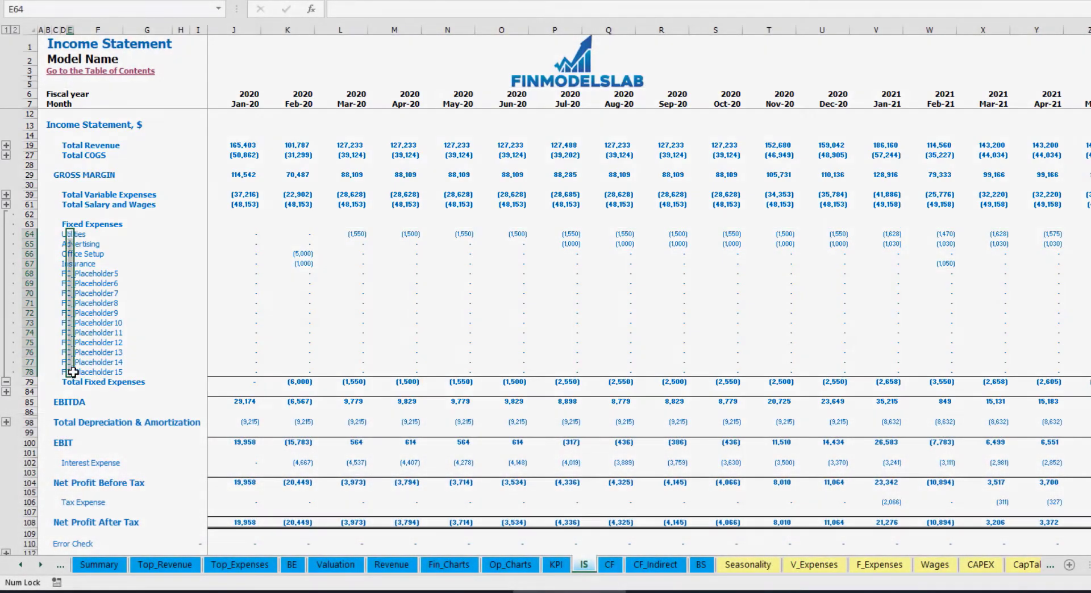
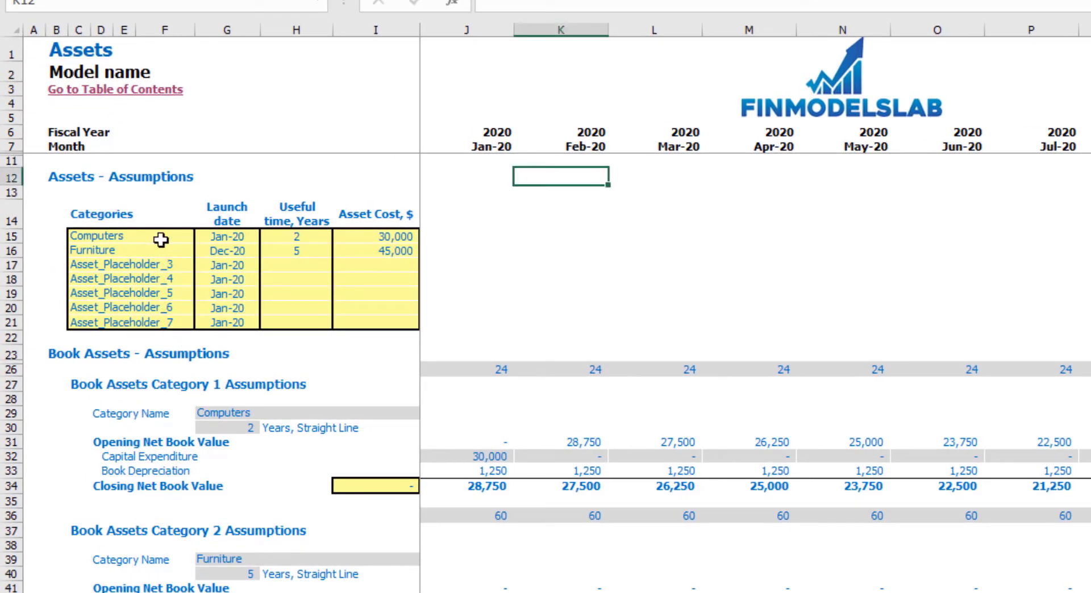
Step: Rename the Computers asset category as "Office expenses" and set its launch date to Mar-20
click(171, 237)
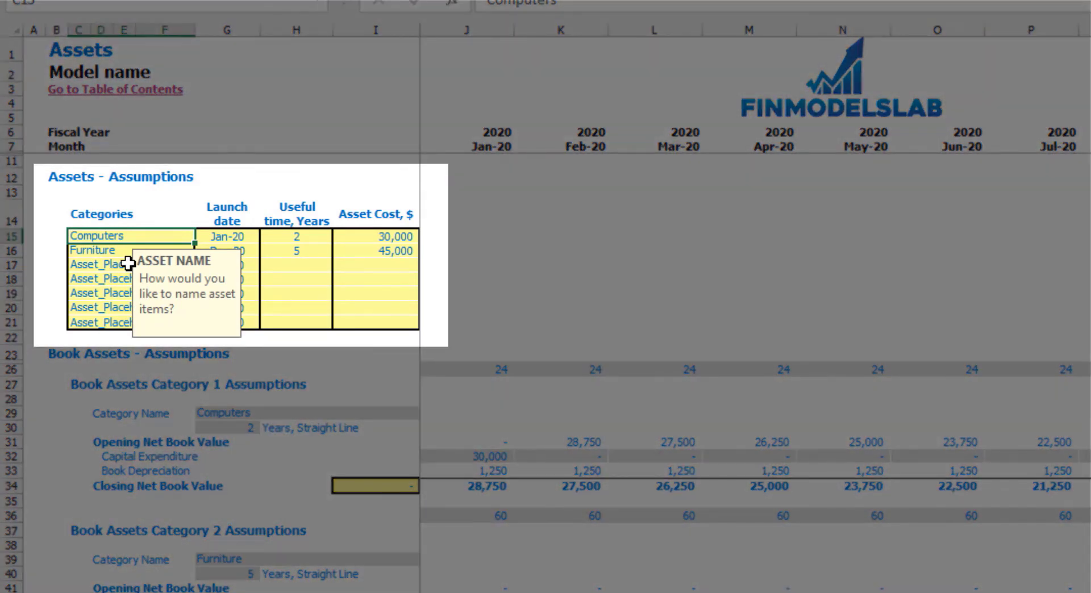
text(Office e)
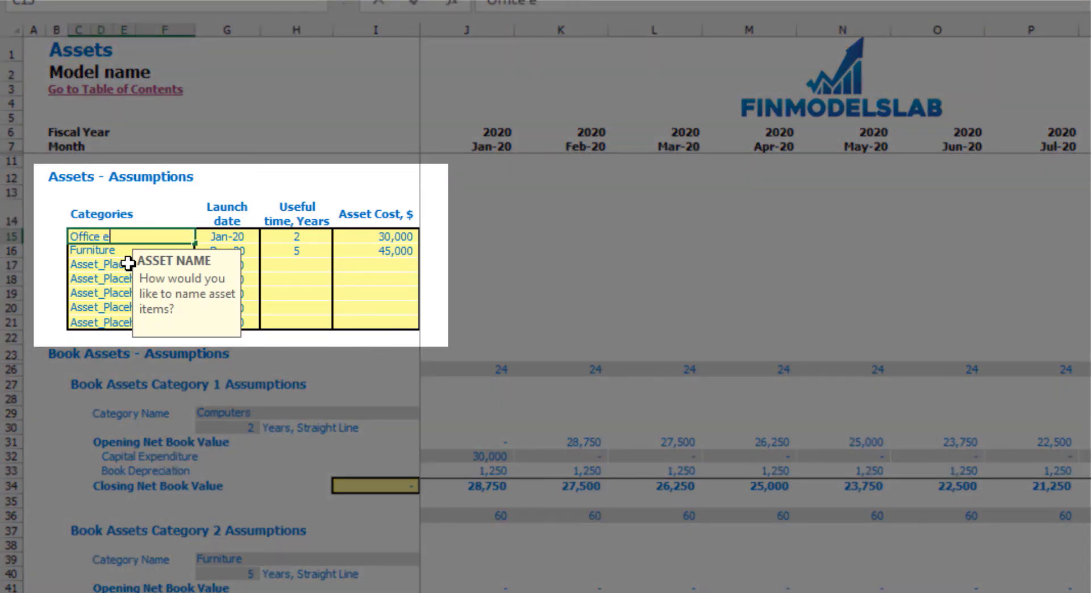
text(xpenses)
key(Return)
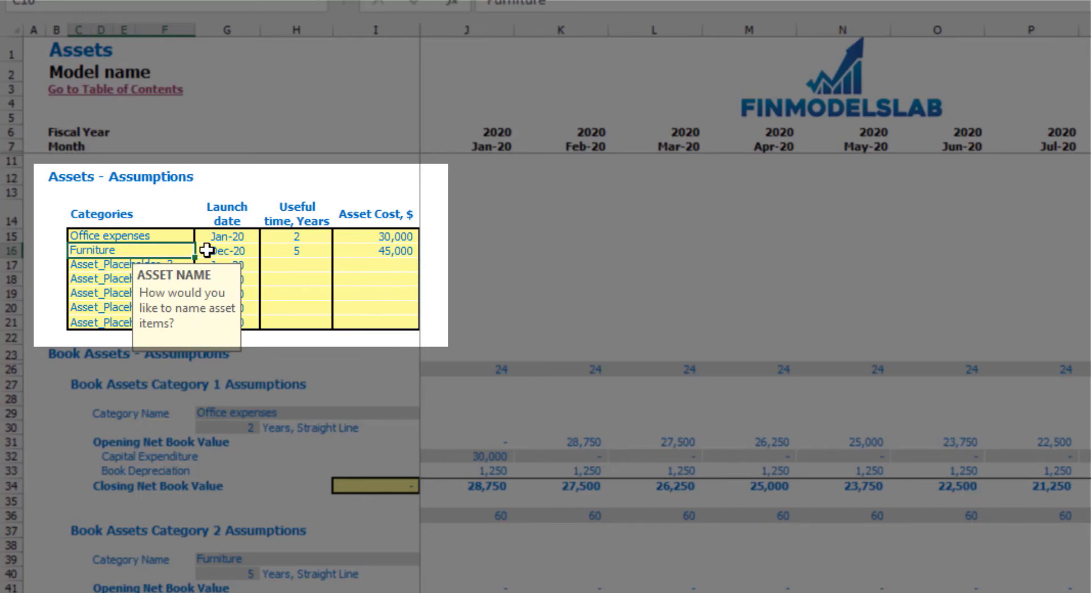
click(225, 236)
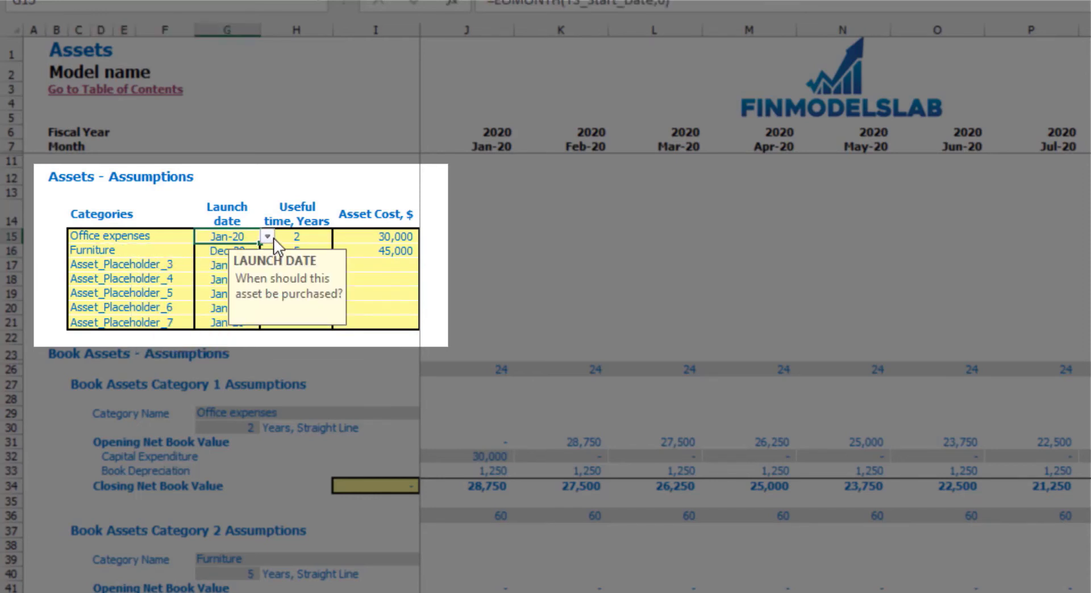
click(267, 236)
click(233, 276)
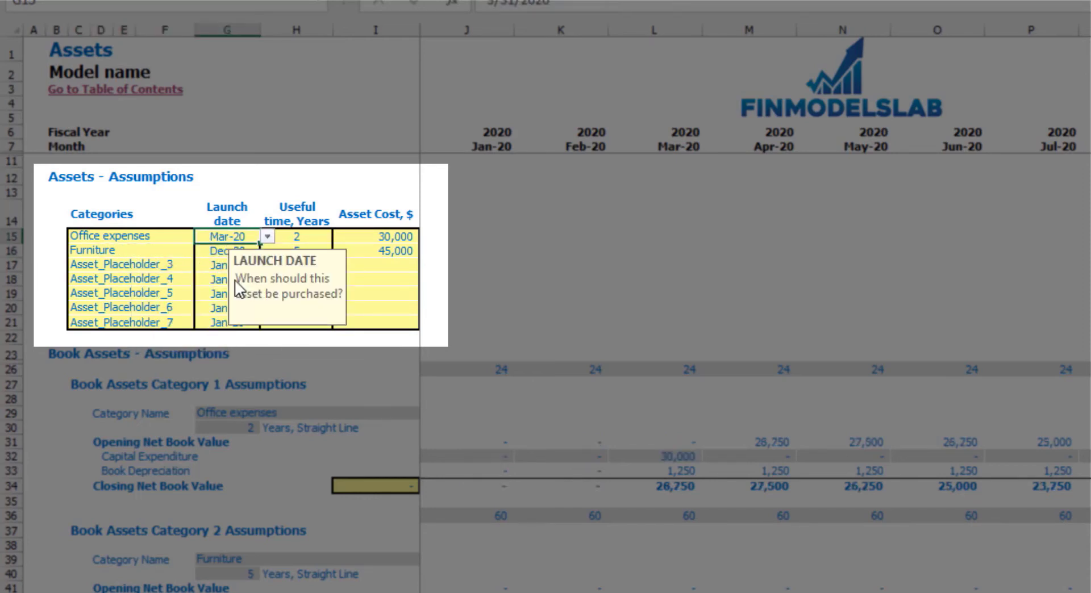
Step: Set the Office expenses asset's useful time to 1 year and its asset cost to 50,000
click(312, 236)
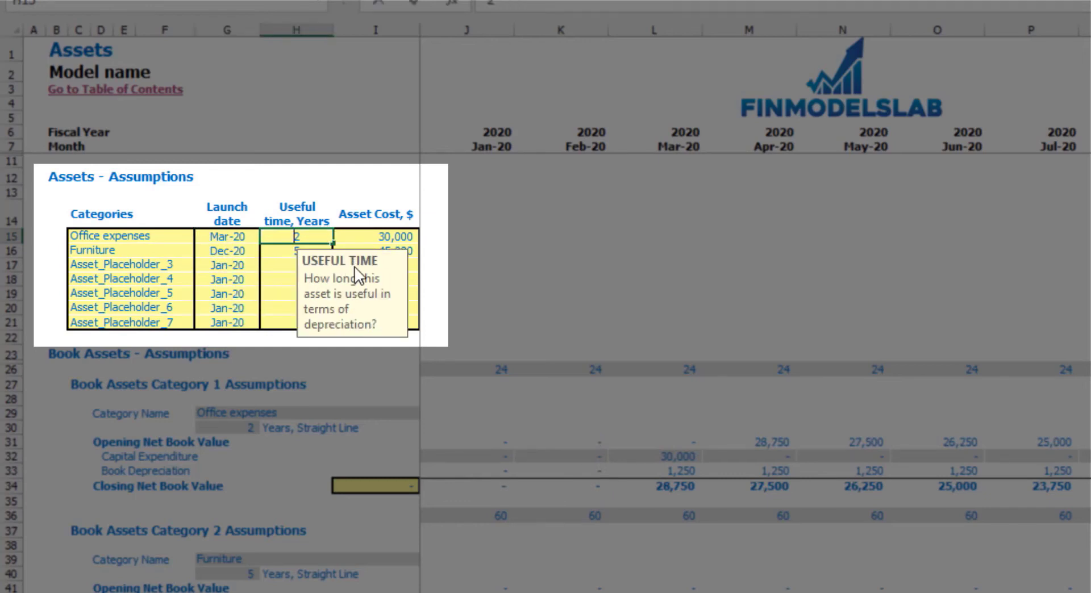
text(1)
key(Return)
click(406, 239)
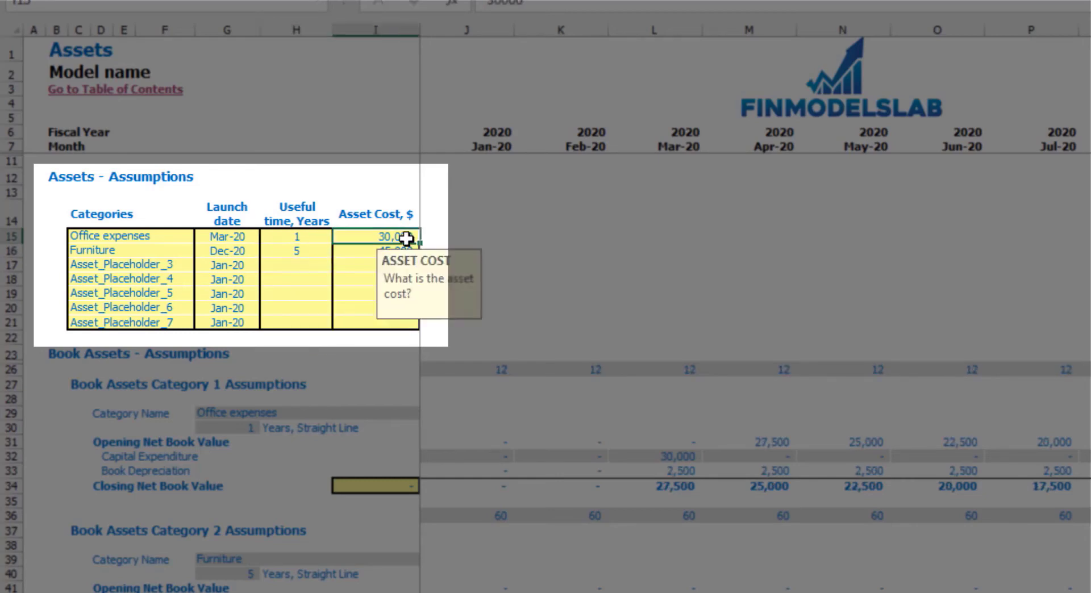
text(50000)
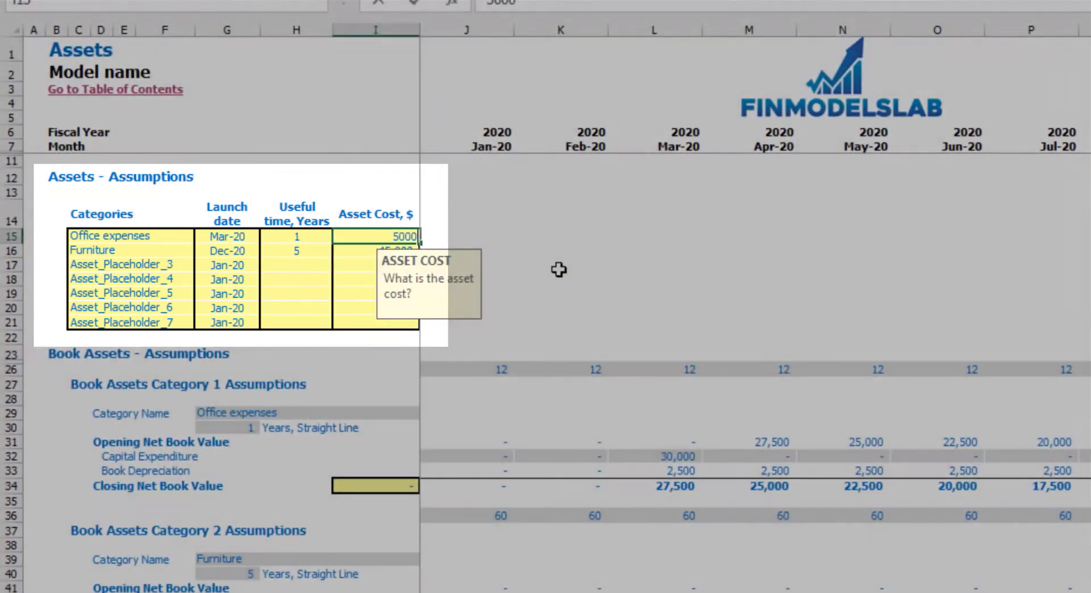
key(Return)
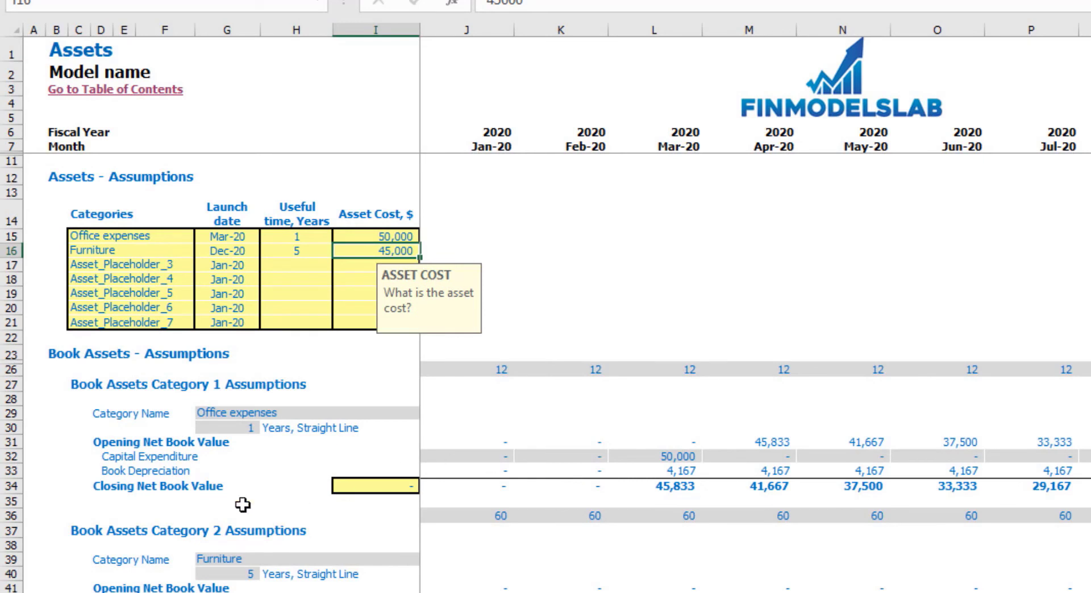
Step: Examine the Office expenses capital expenditure in Mar-20 and its monthly book depreciation through the rest of 2020
click(8, 456)
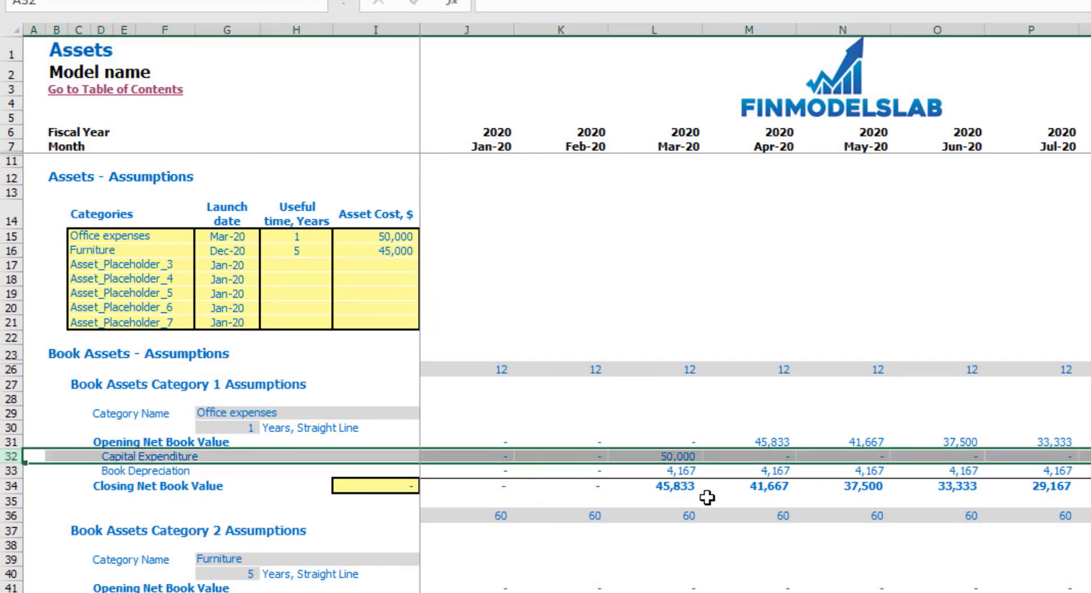
click(682, 456)
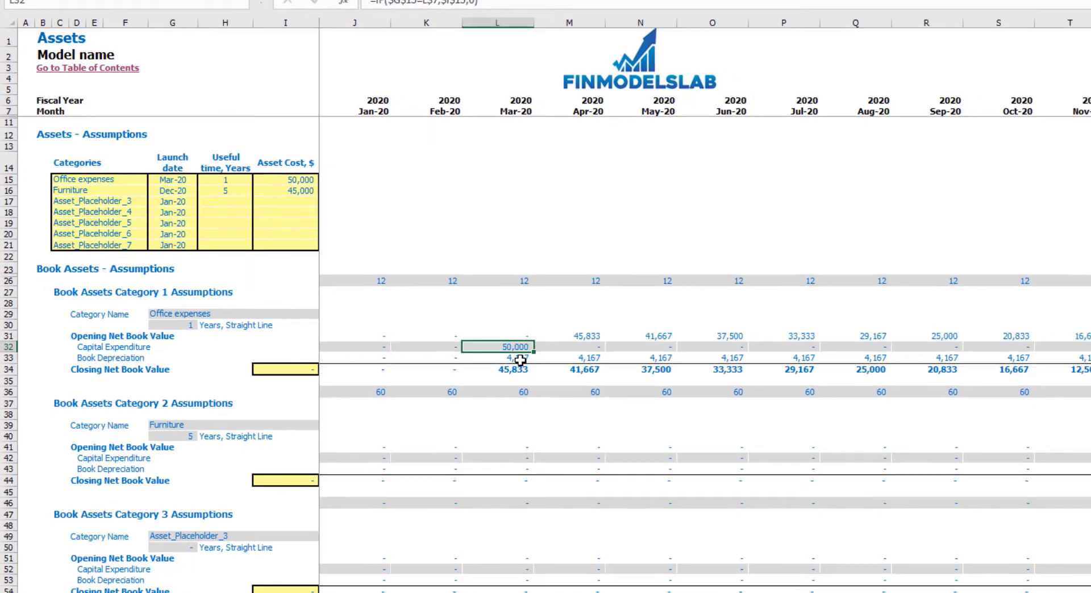
drag(677, 471, 760, 460)
drag(526, 317, 1058, 326)
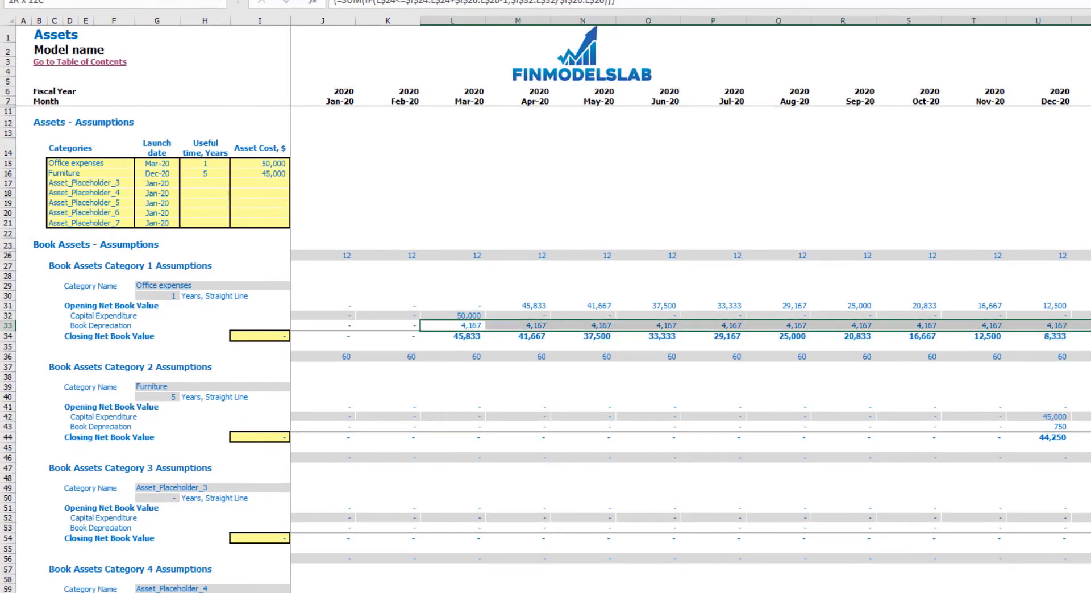
Step: Set the Office expenses useful time to 2 years and check its closing net book value in Feb-22
click(211, 163)
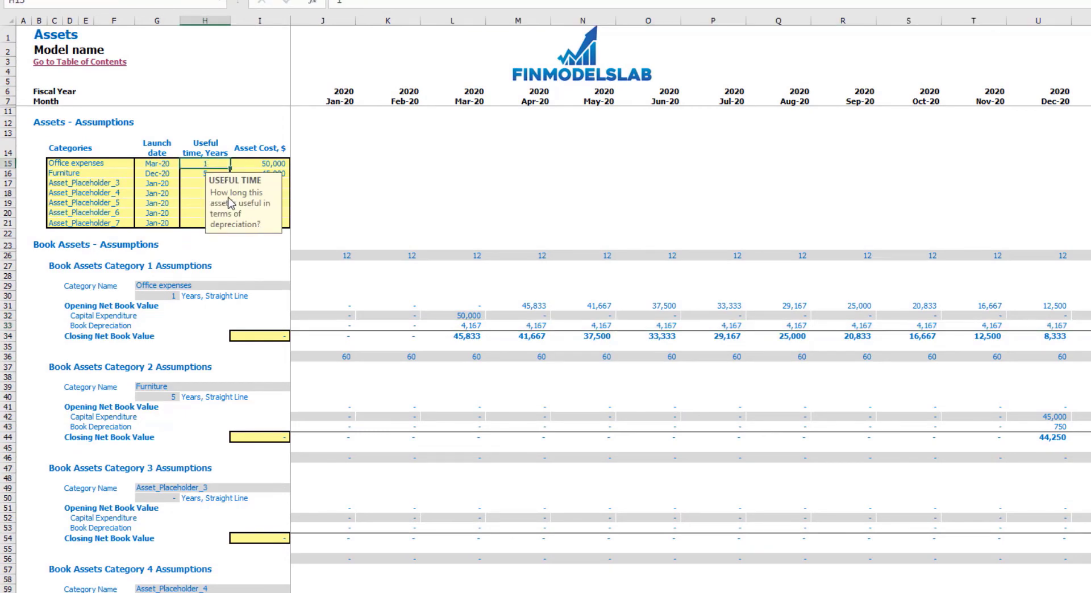
key(Return)
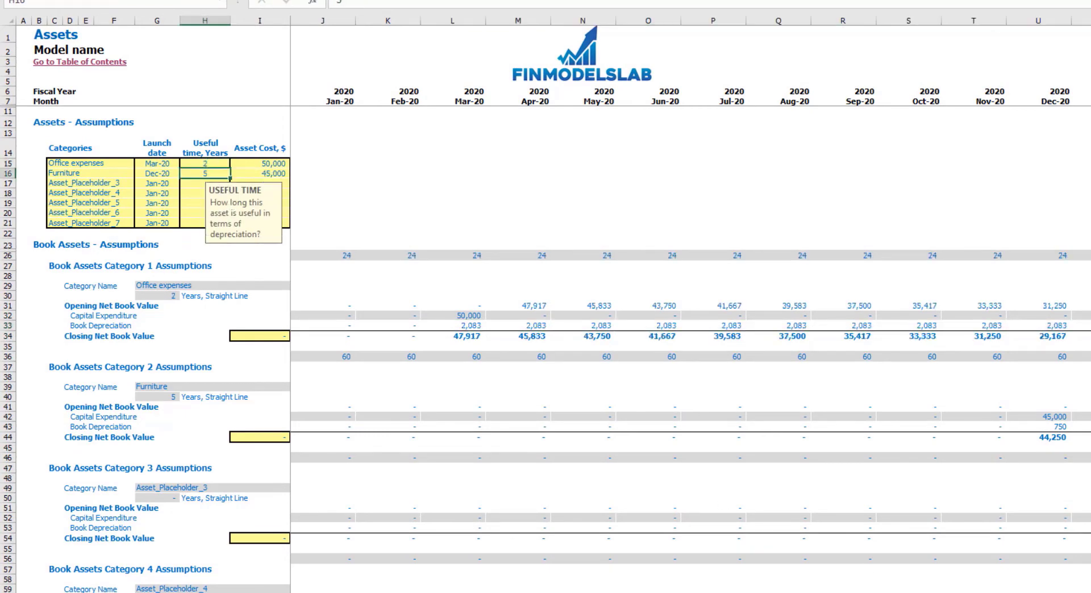
scroll(686, 341, right, 8)
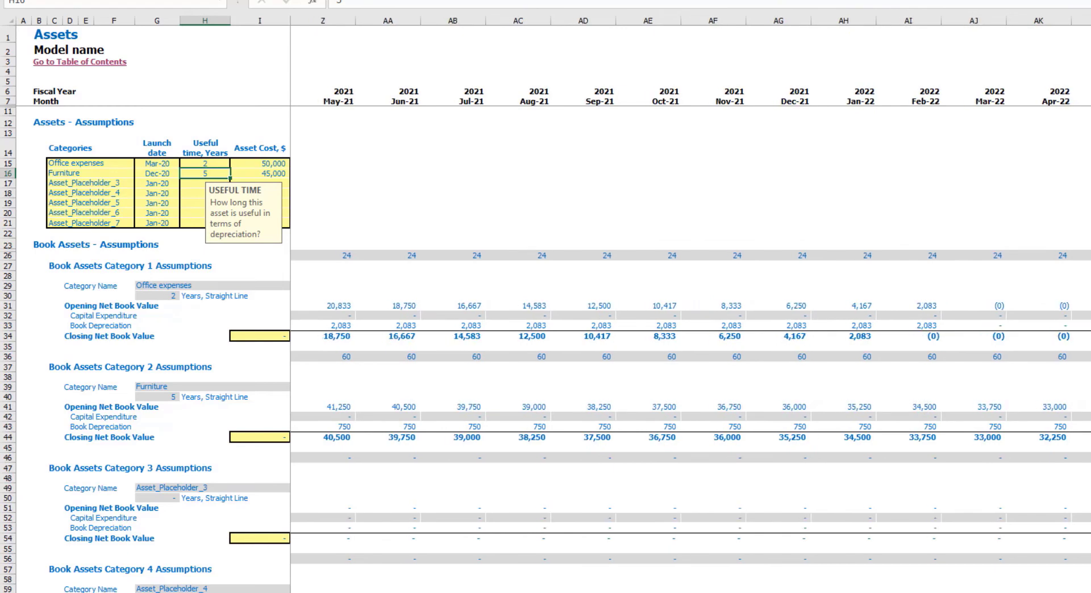
click(921, 337)
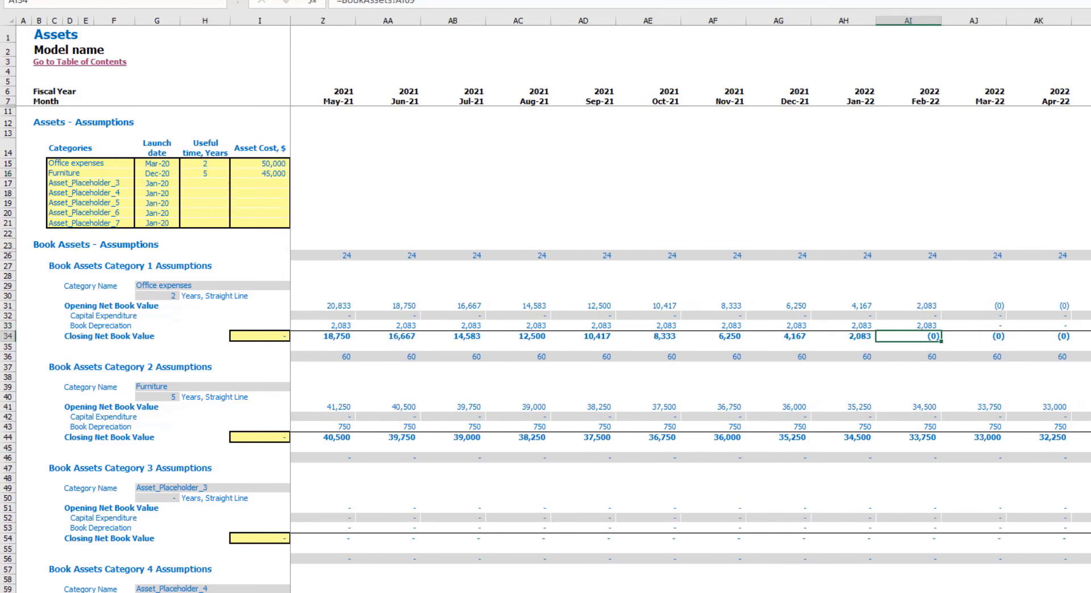
Step: Review the Office expenses closing net book values from Mar-20 and the asset categories from Furniture to Asset_Placeholder_7
scroll(686, 341, left, 8)
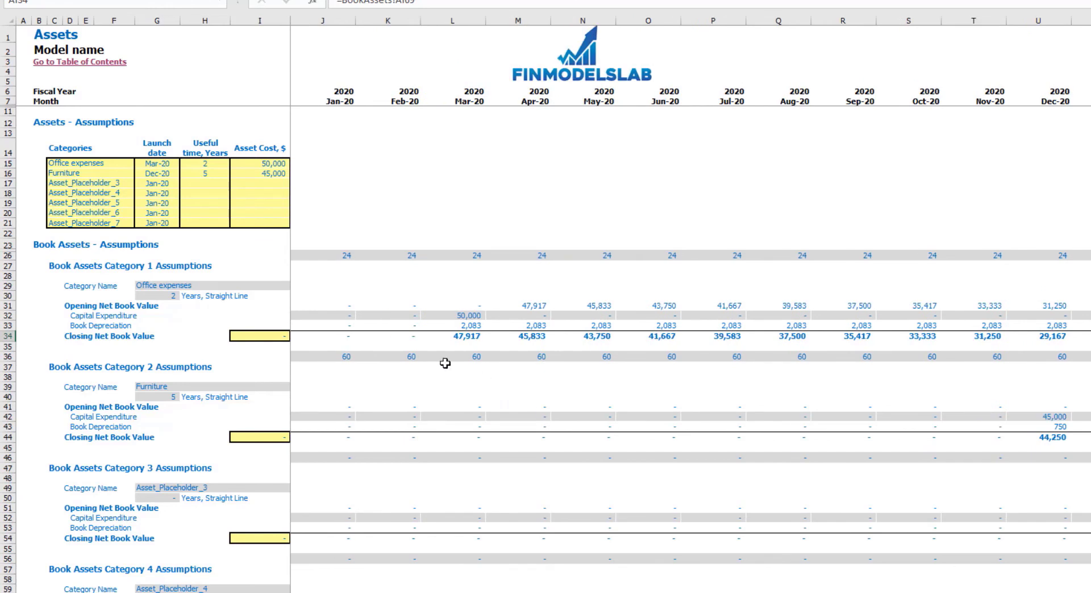
drag(475, 338, 1089, 336)
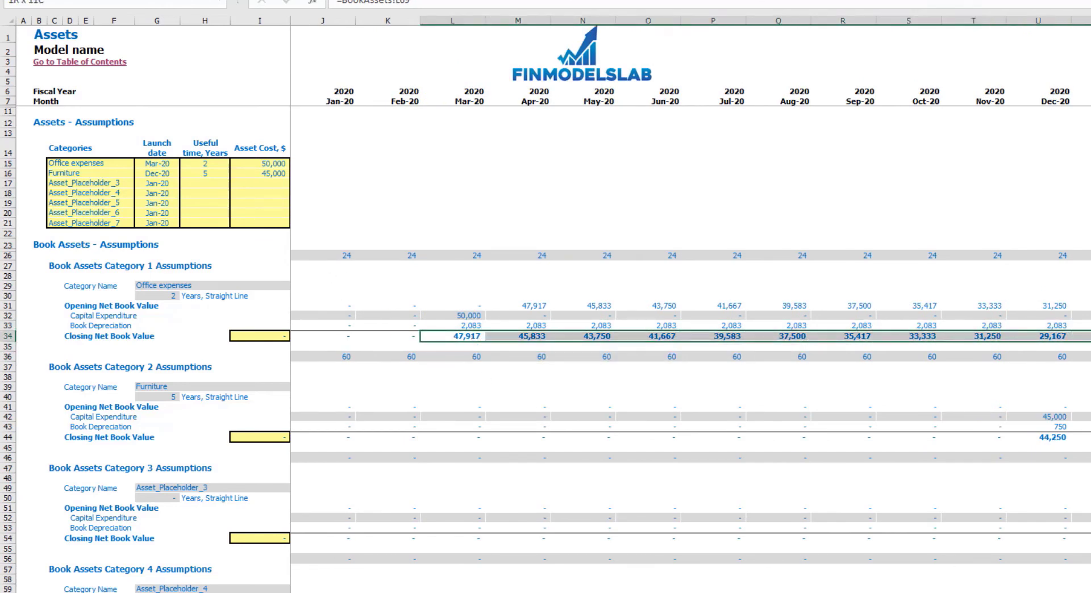
drag(77, 172, 94, 220)
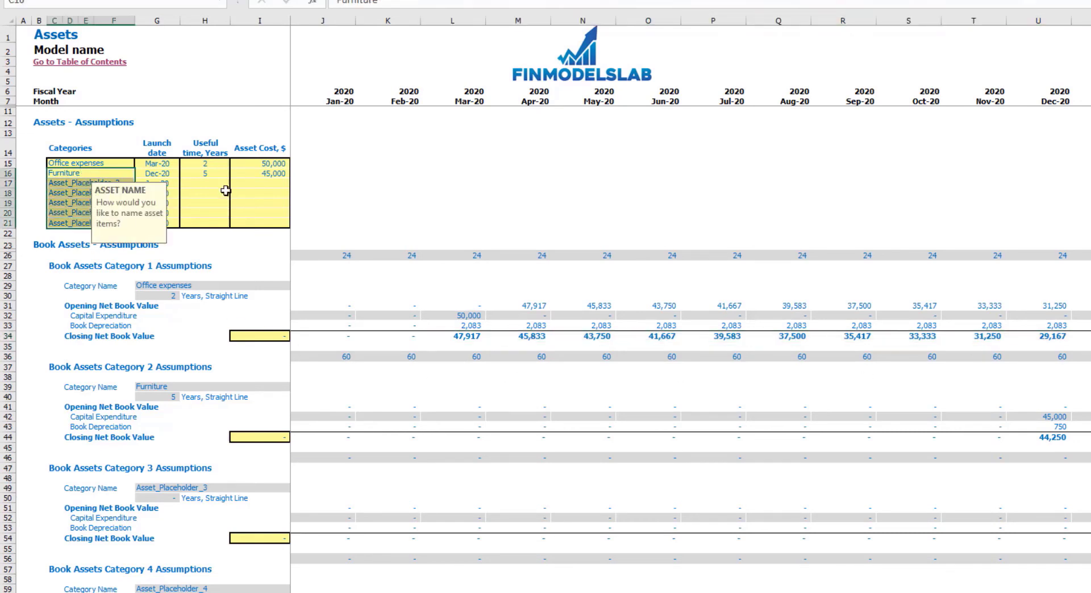
click(374, 175)
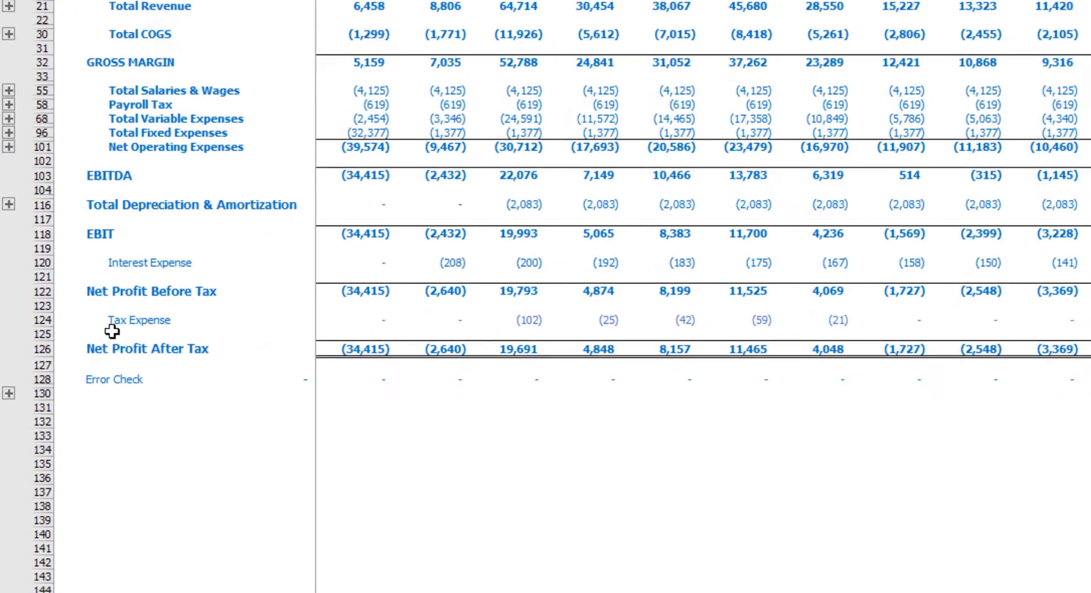
Step: Examine Total Depreciation & Amortization in the income statement, Fixed Assets Capital Expenditure in the cash flow and Fixed Assets in the balance sheet
click(49, 178)
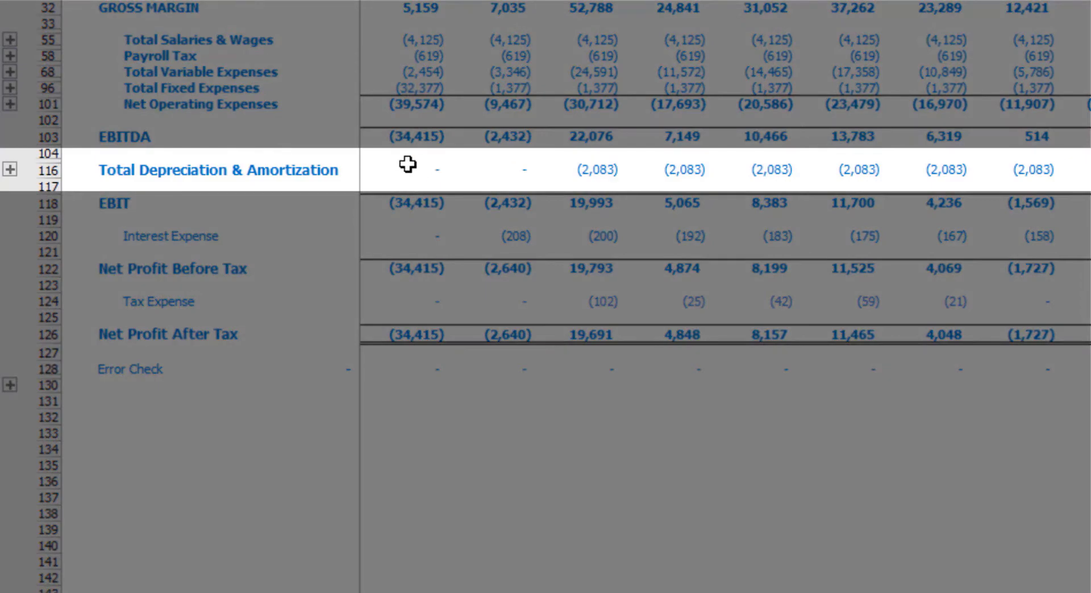
drag(408, 164, 1038, 166)
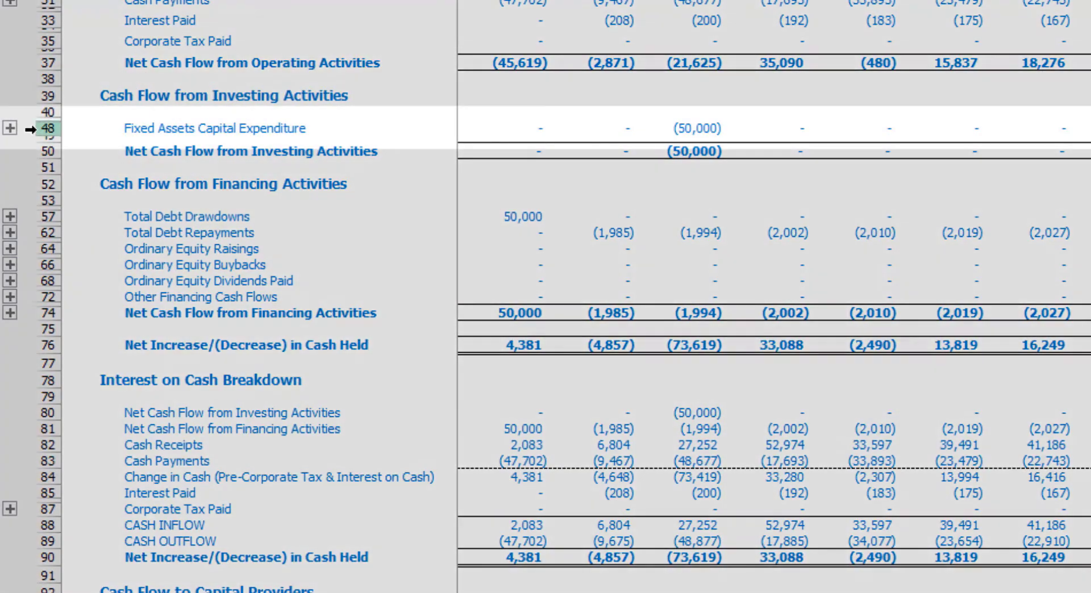
click(36, 129)
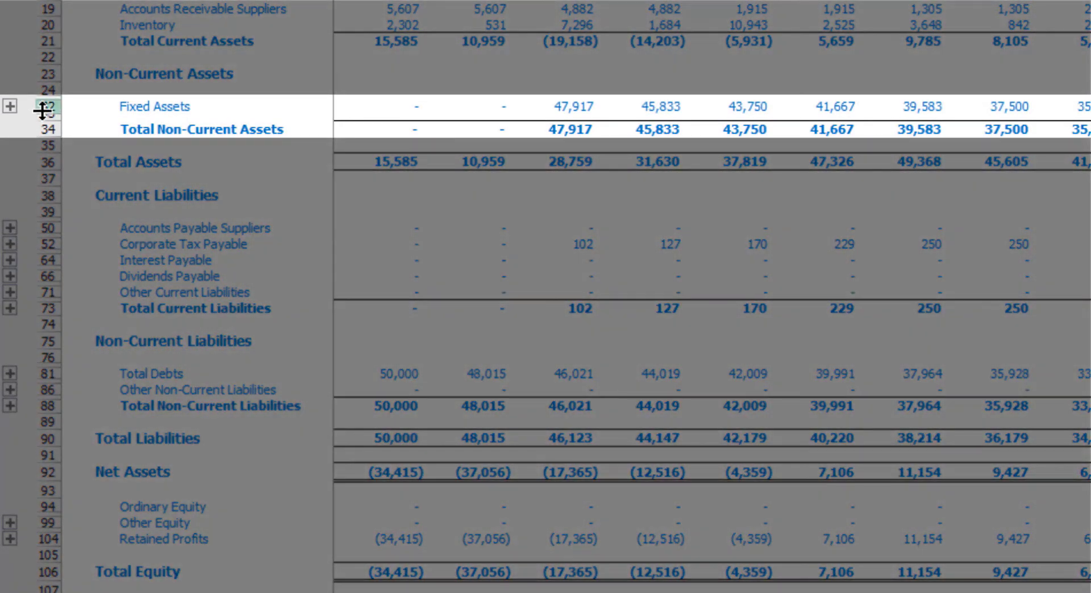
click(43, 107)
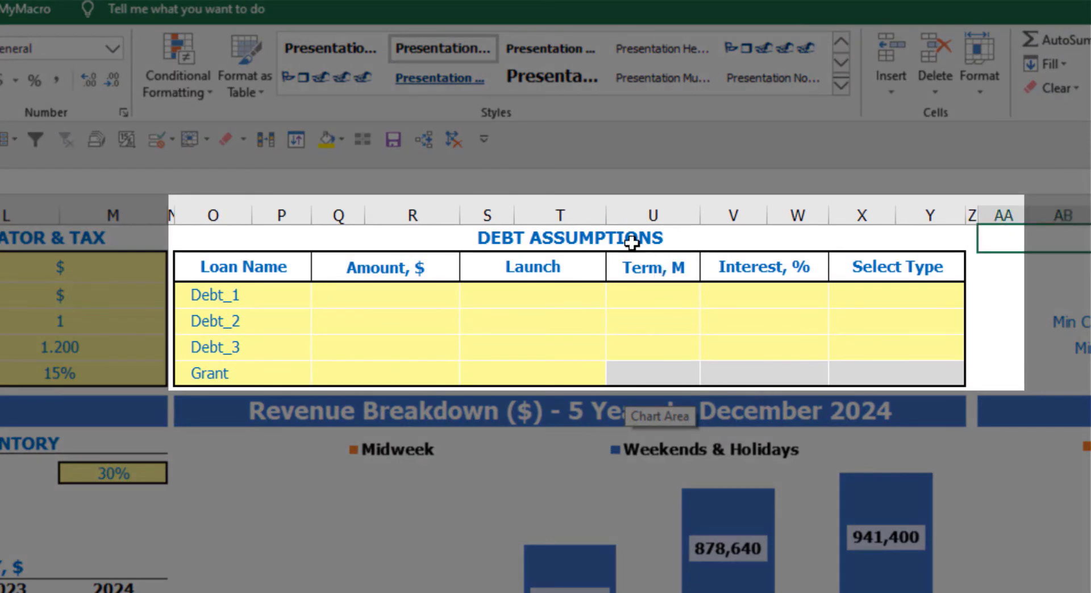
Step: Try the Annuity repayment type for Debt_1 in the debt assumptions, and set it to Usual
click(632, 238)
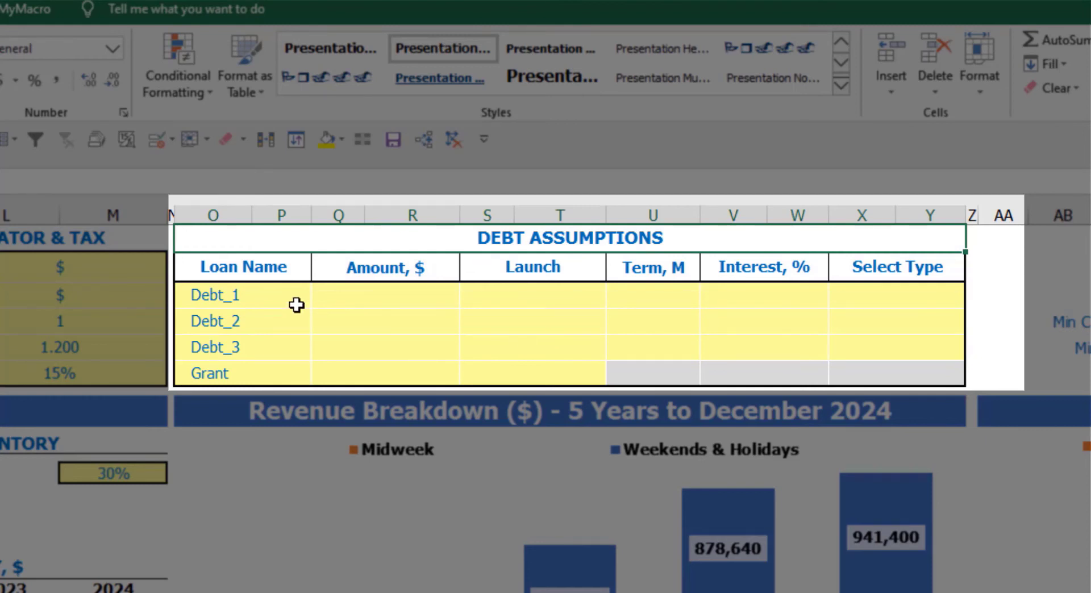
click(955, 294)
click(975, 298)
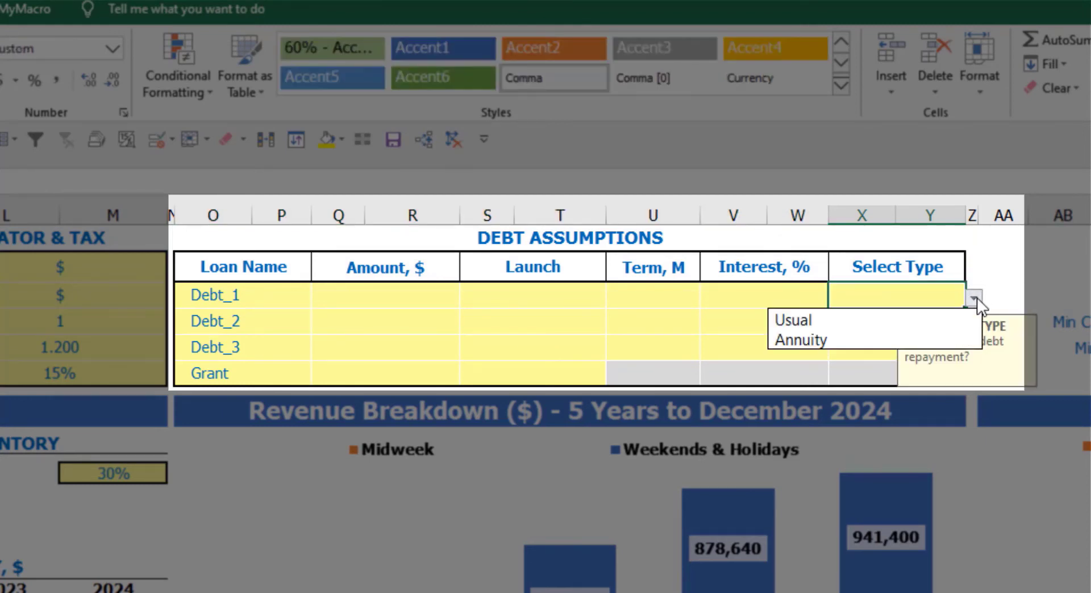
click(949, 336)
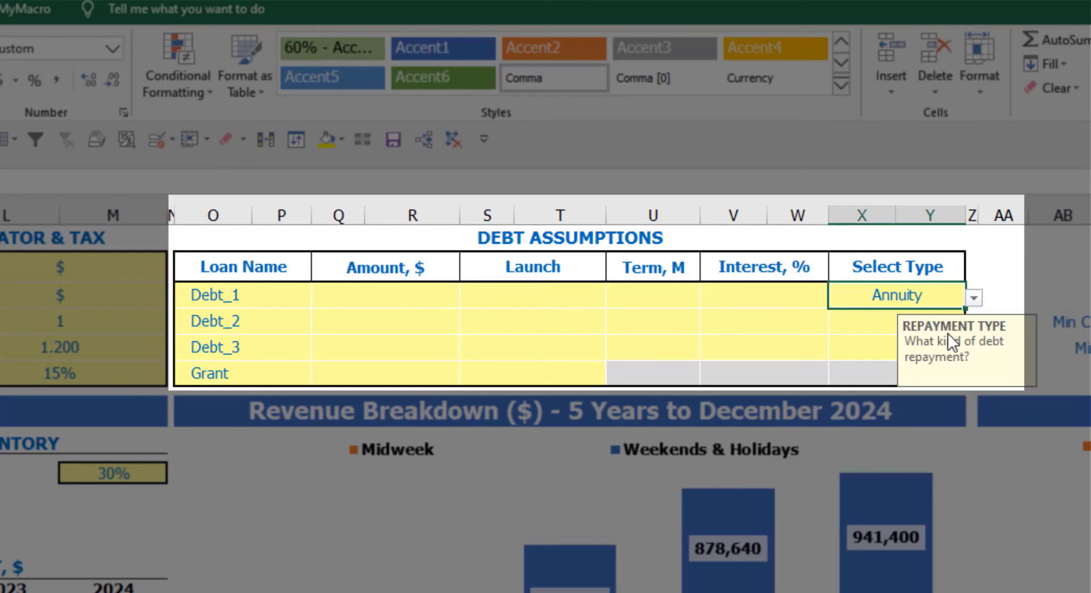
click(975, 297)
click(934, 320)
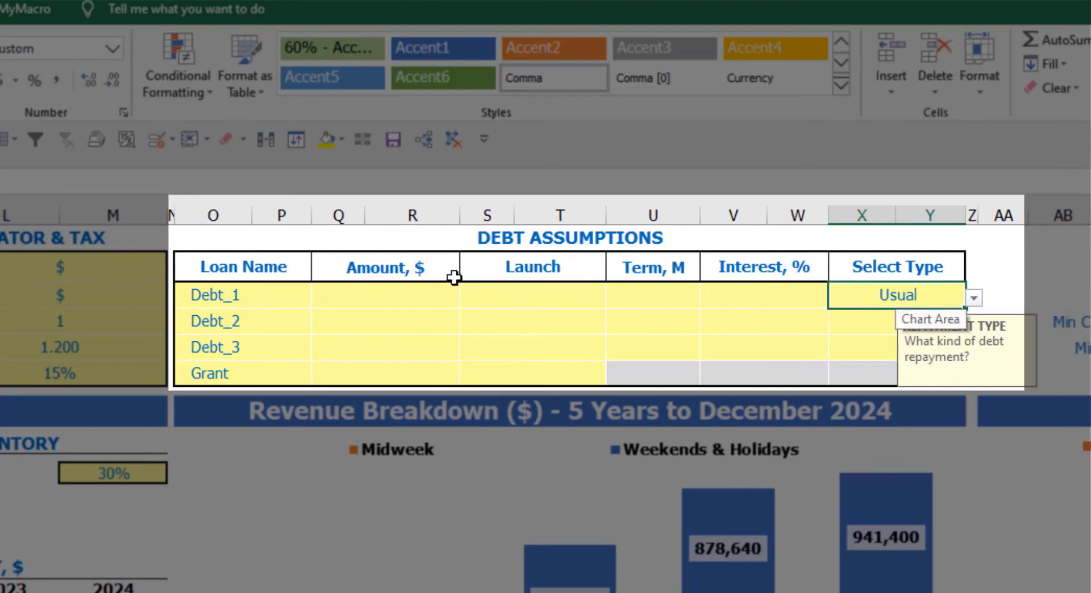
Step: Set the Debt_1 amount to 1,000,000 and its launch month to Feb-20
click(430, 297)
text(100000)
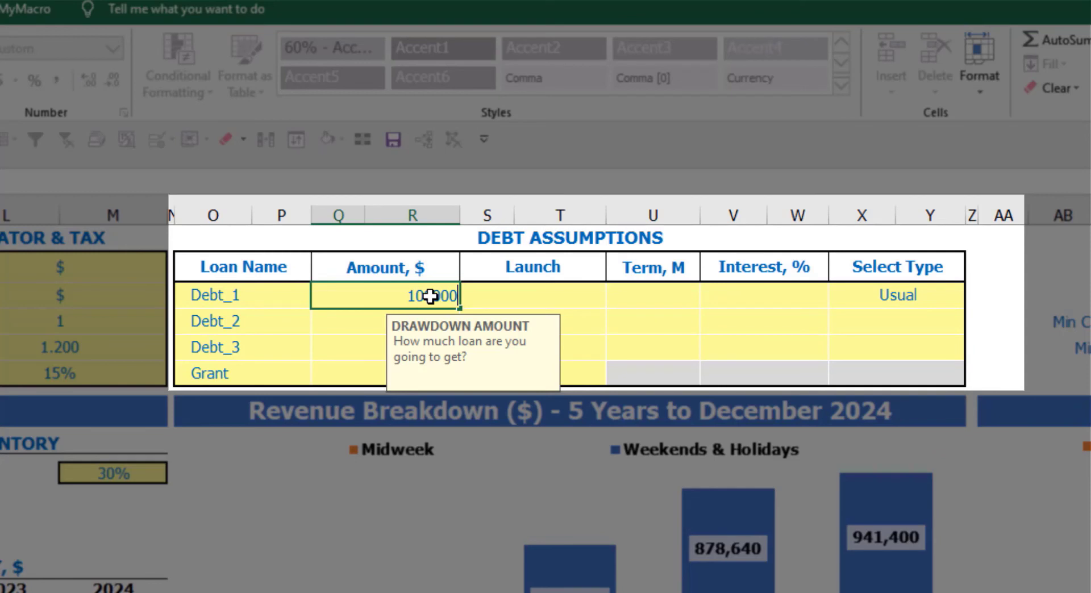
key(Return)
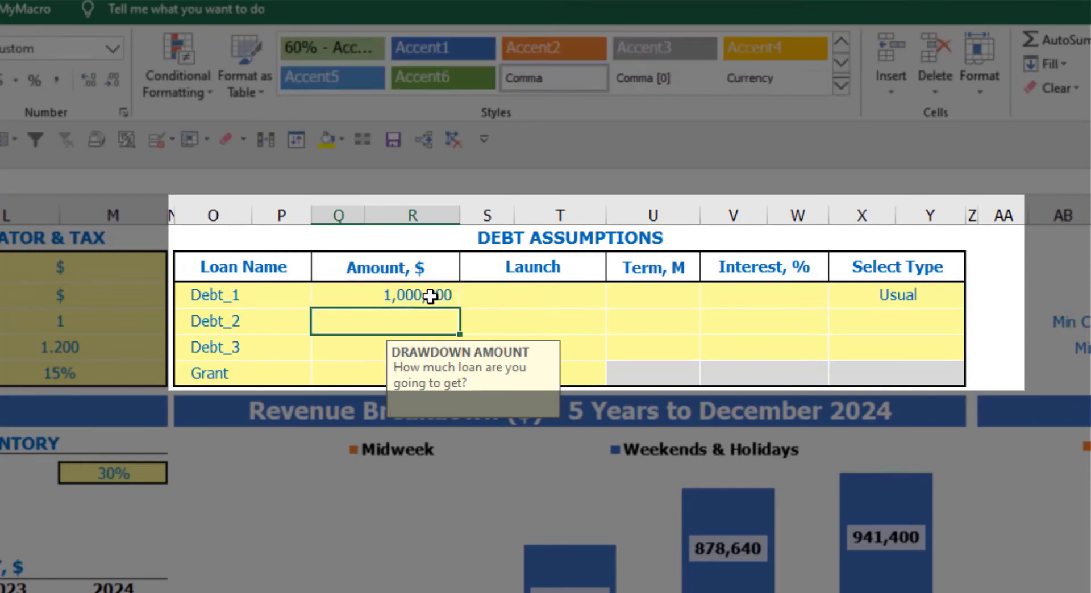
click(603, 291)
click(615, 300)
click(566, 335)
Step: Set the Debt_1 term to 60 months and its annual interest rate to 5%
click(656, 287)
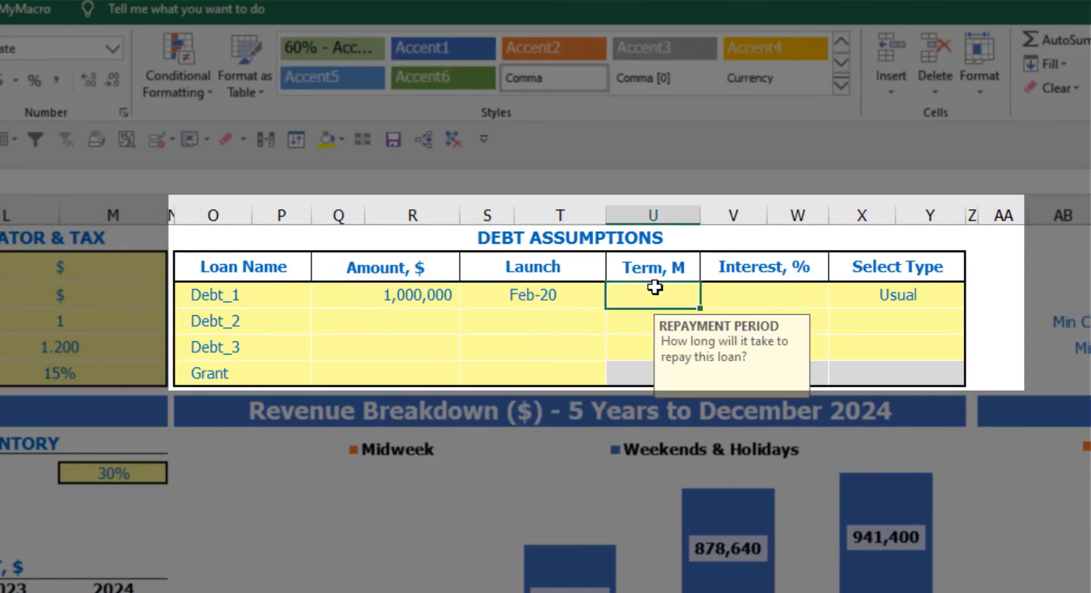
text(60)
key(Return)
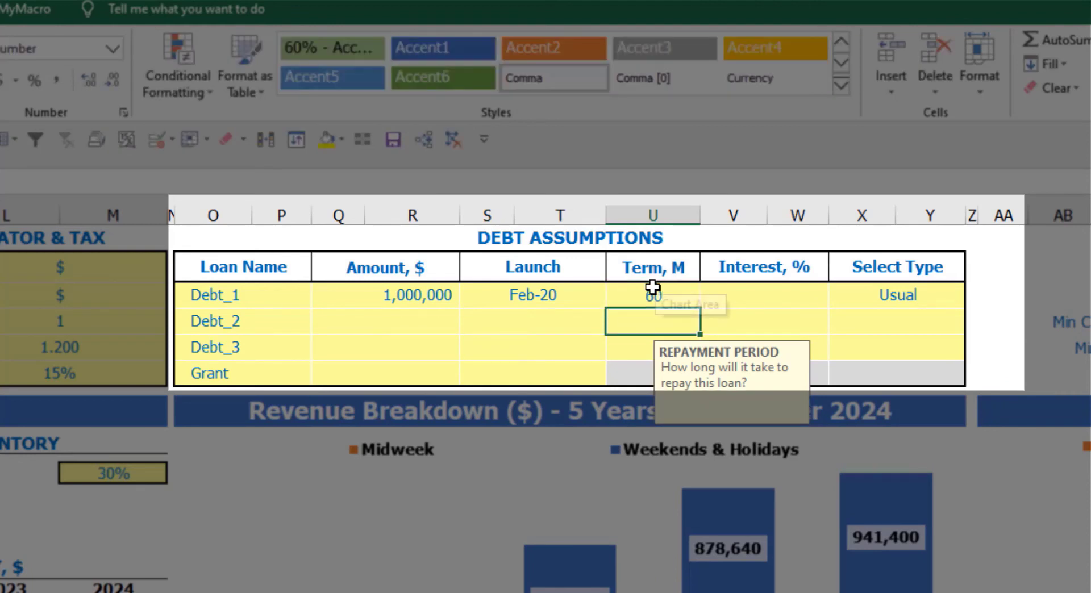
click(719, 293)
text(5)
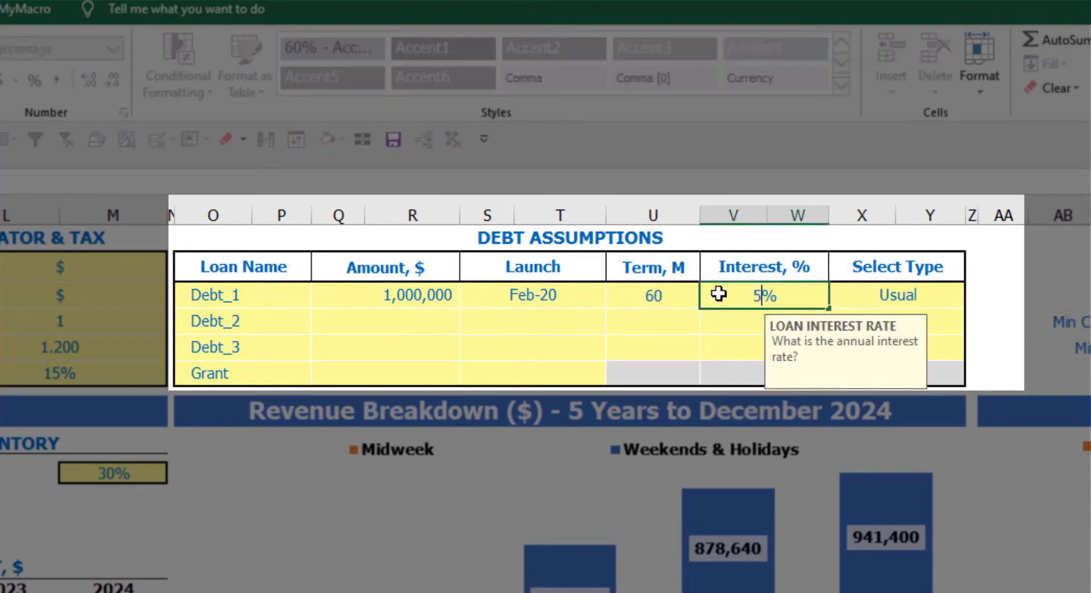
key(Return)
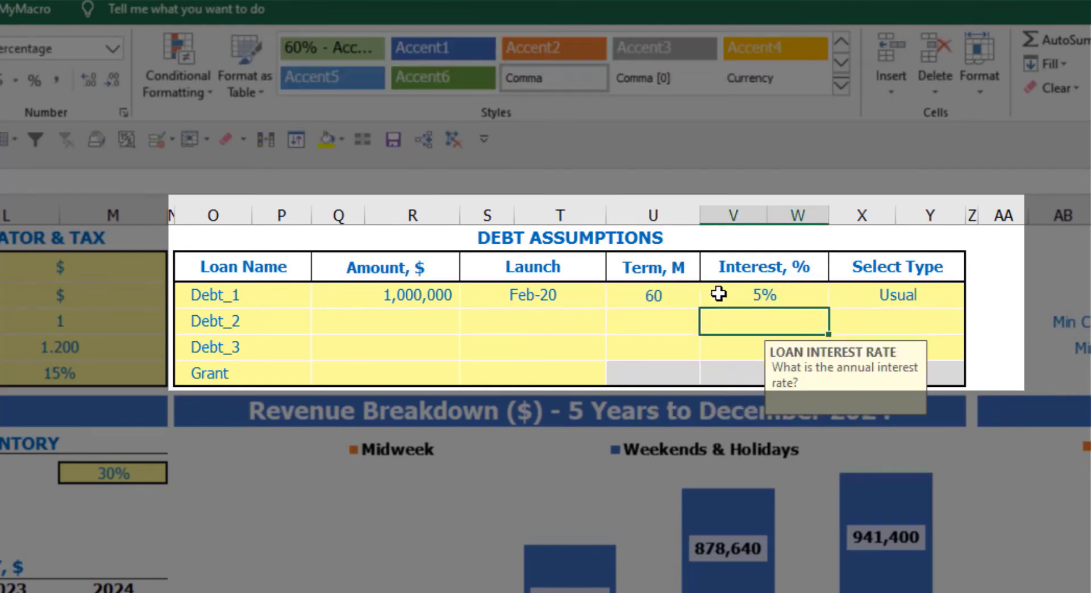
Step: Enter a Grant amount of 500,000 with a launch month of Mar-20 in the debt assumptions
click(403, 378)
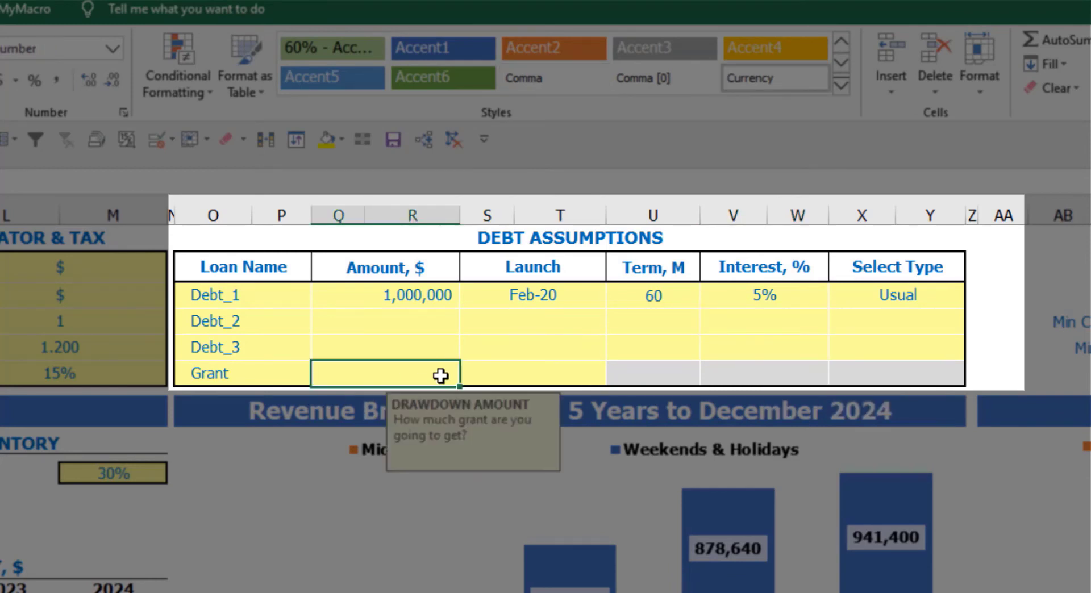
text(500,000)
key(Return)
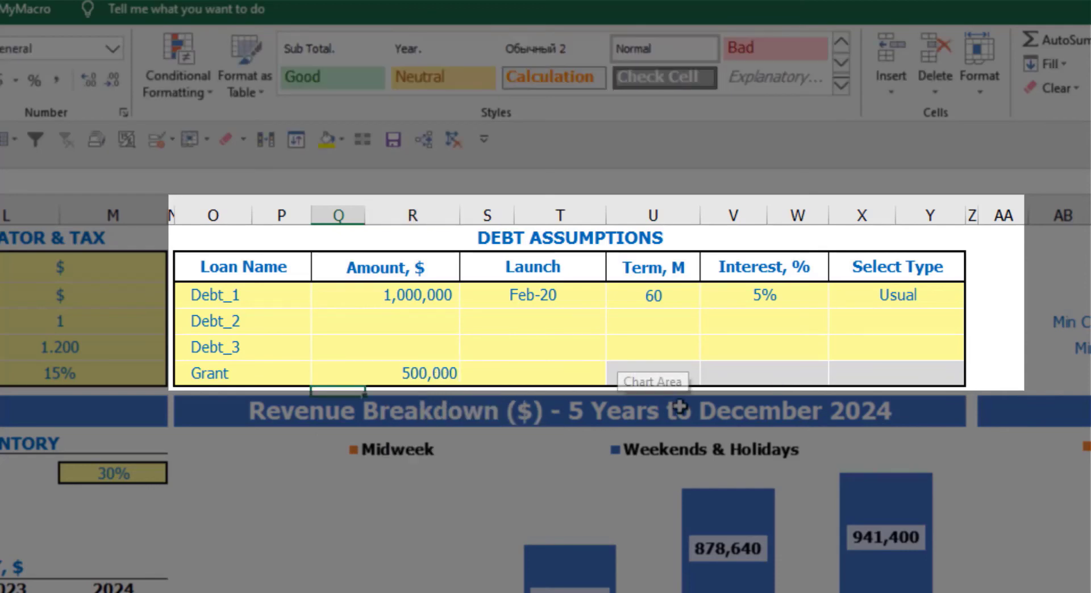
click(562, 374)
click(615, 378)
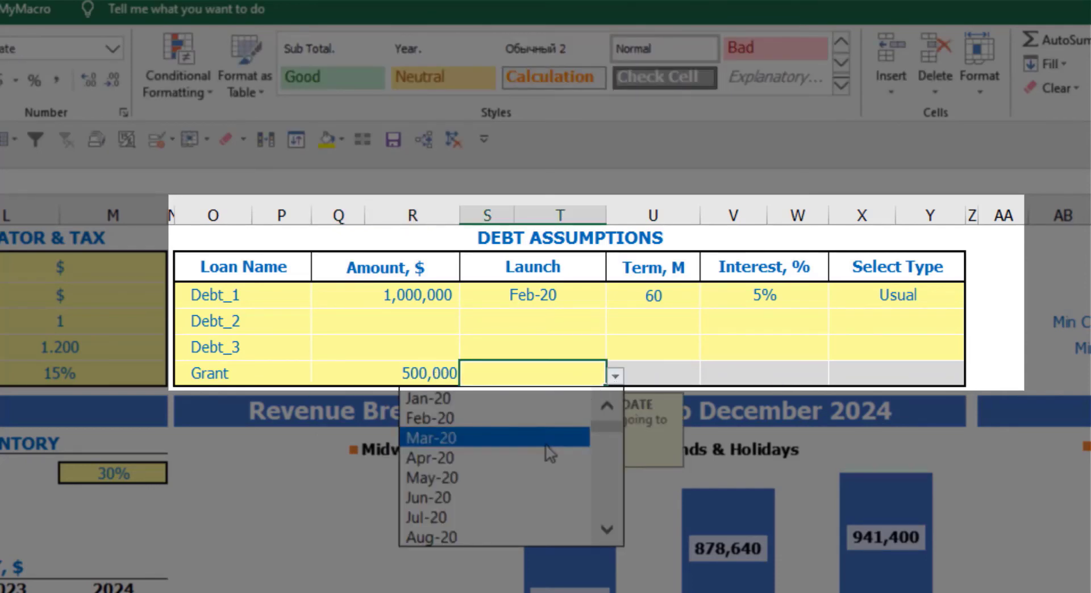
click(572, 440)
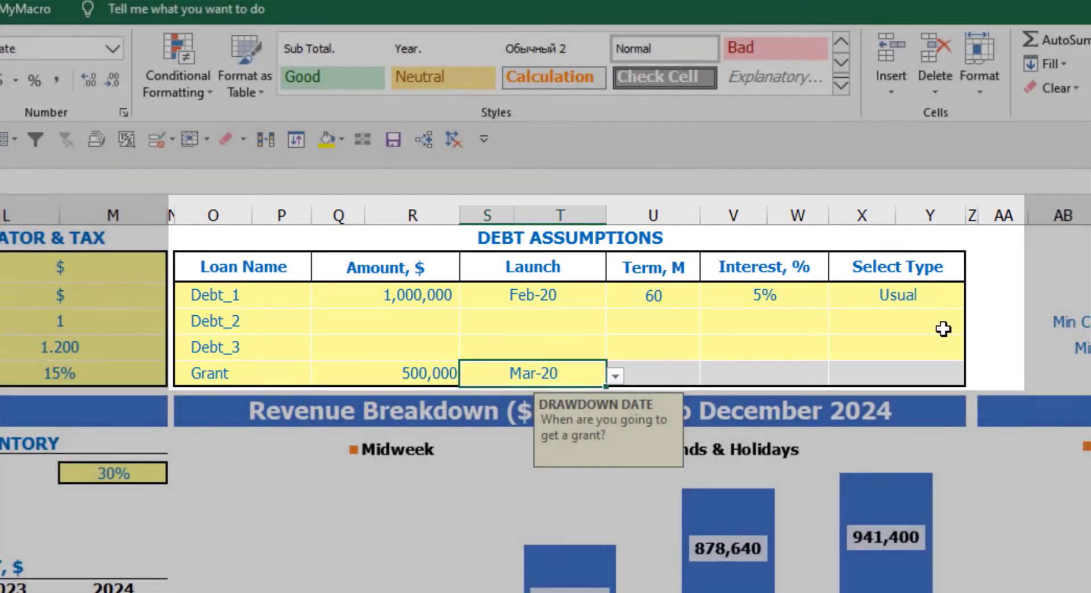
click(994, 280)
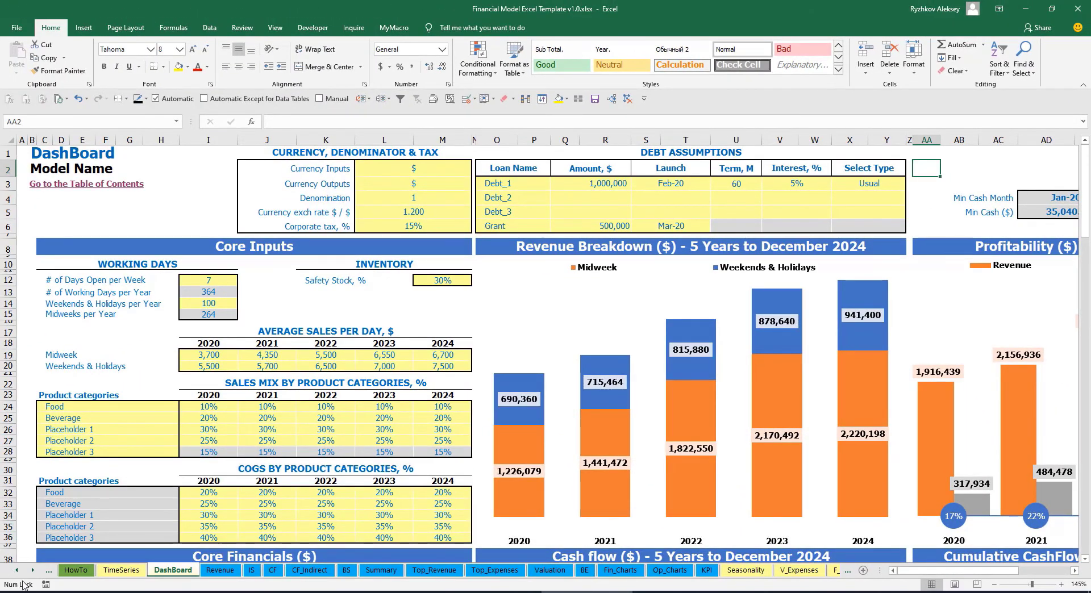
Step: Review the balances, repayments and interest expense for Debt_1 through Total Debts on the Capital calculation sheet
click(32, 574)
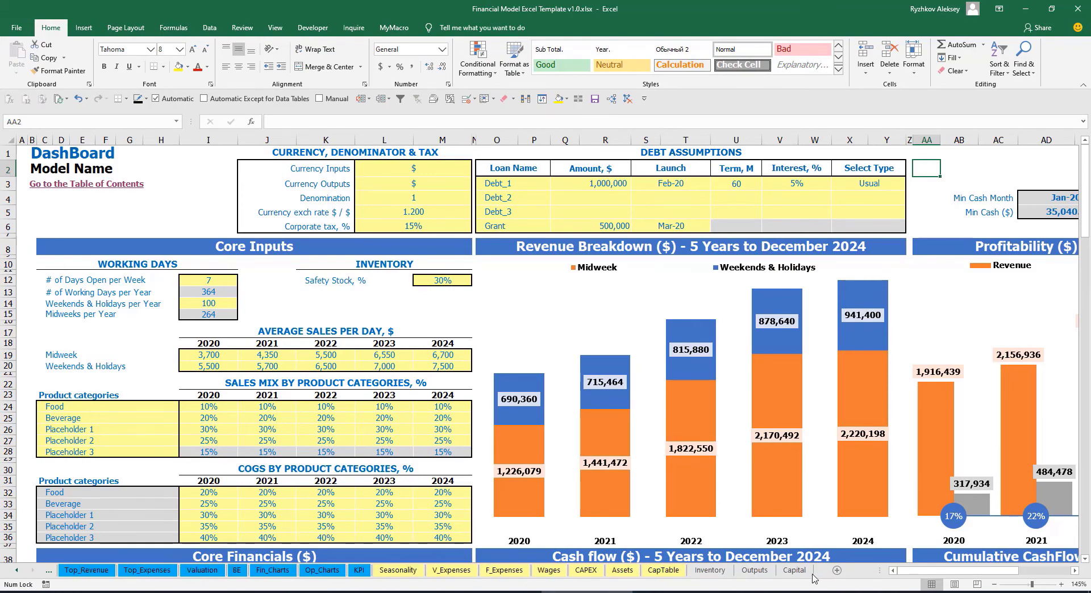
click(795, 571)
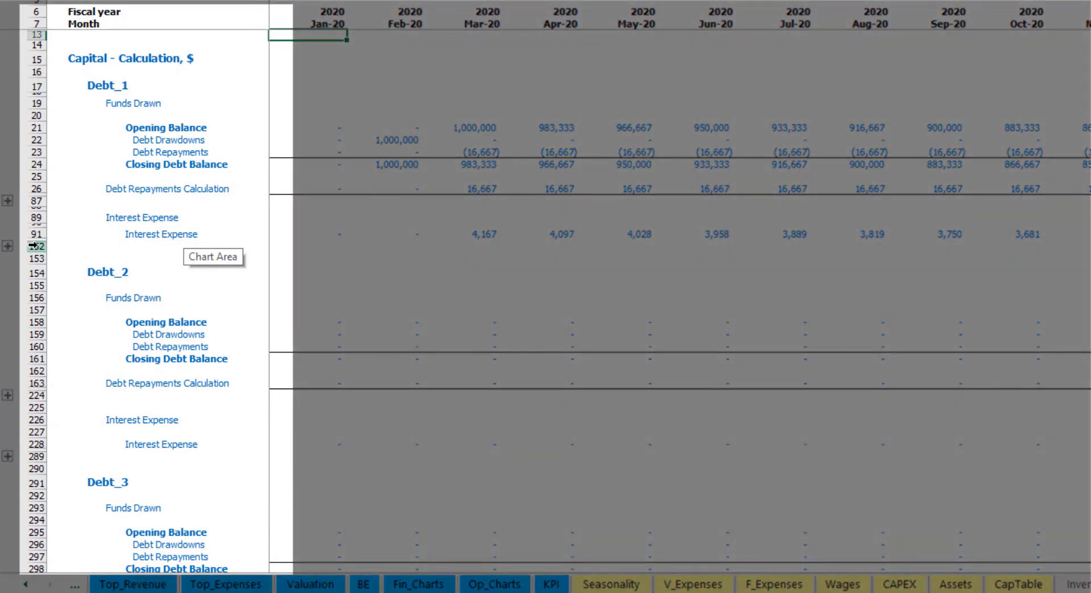
scroll(37, 267, down, 5)
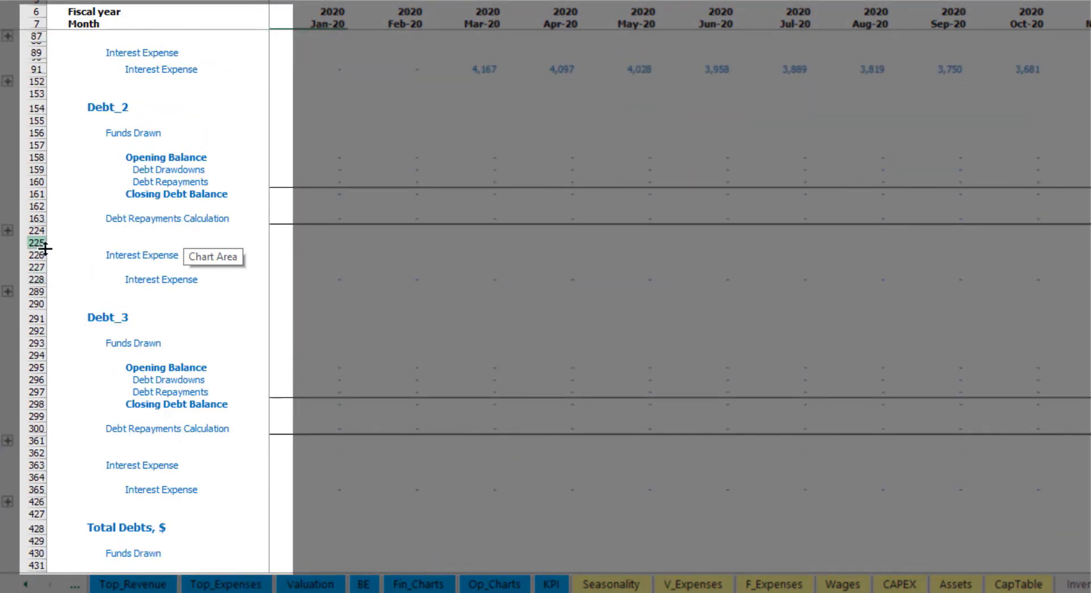
scroll(41, 249, down, 1)
scroll(41, 249, down, 3)
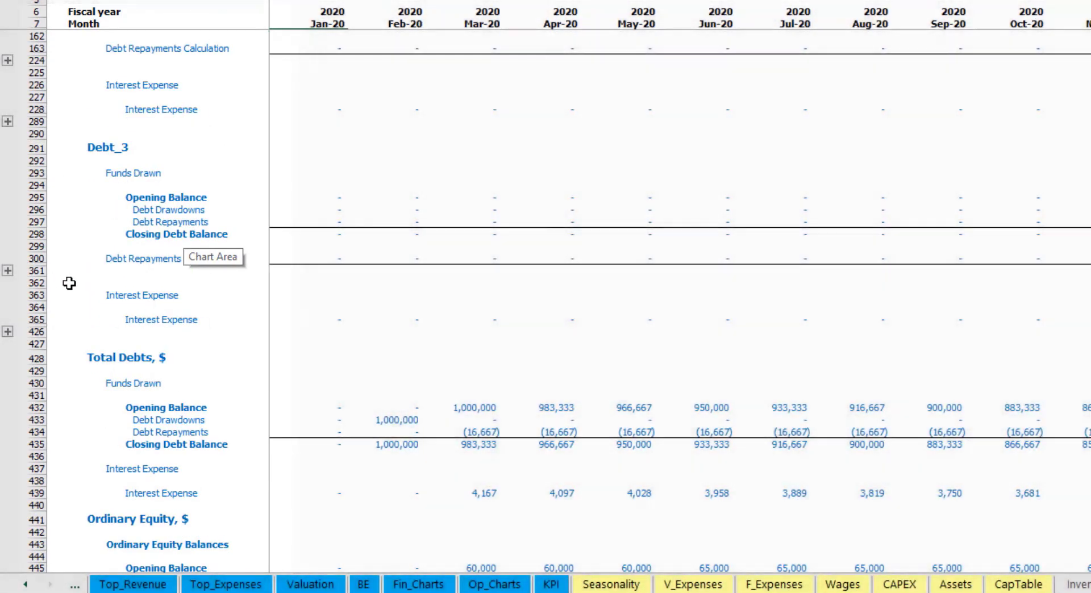
scroll(69, 284, up, 4)
scroll(69, 284, up, 6)
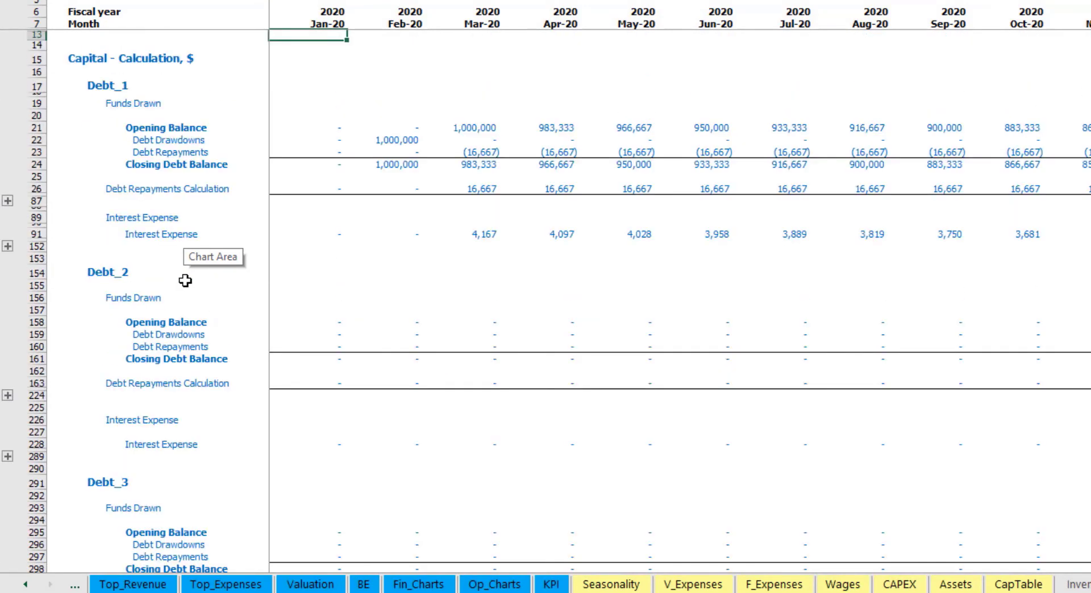
Step: Examine the monthly Interest Expense row in the income statement
click(25, 585)
click(26, 585)
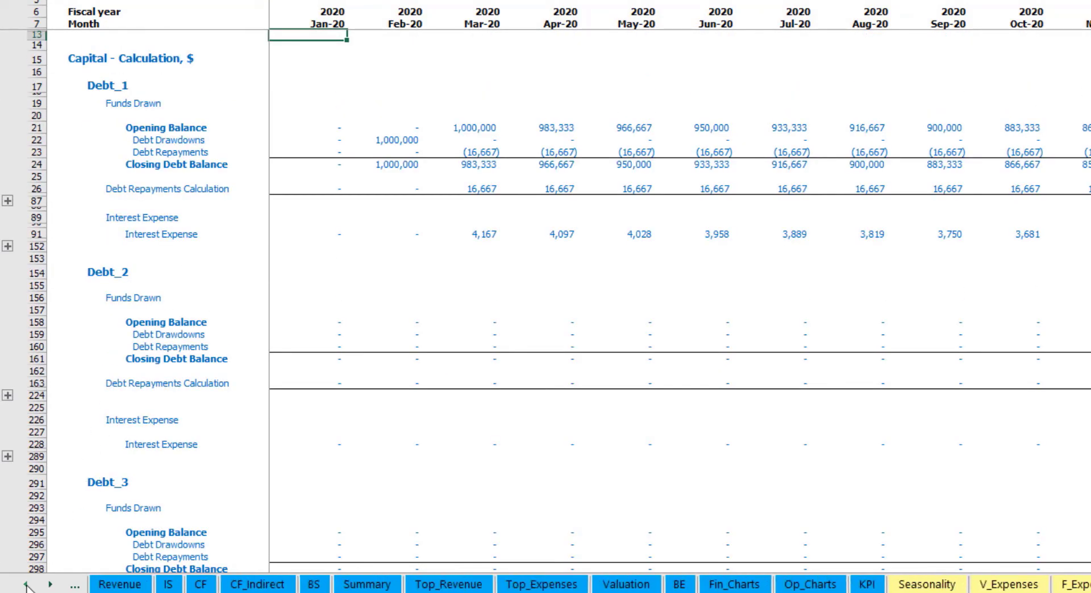
click(101, 585)
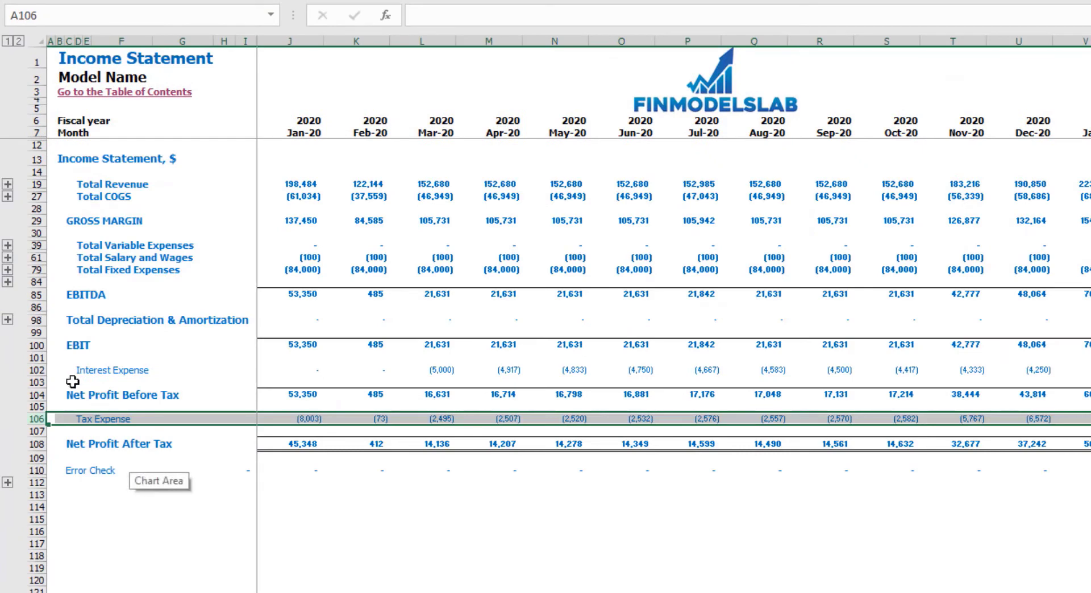
click(37, 370)
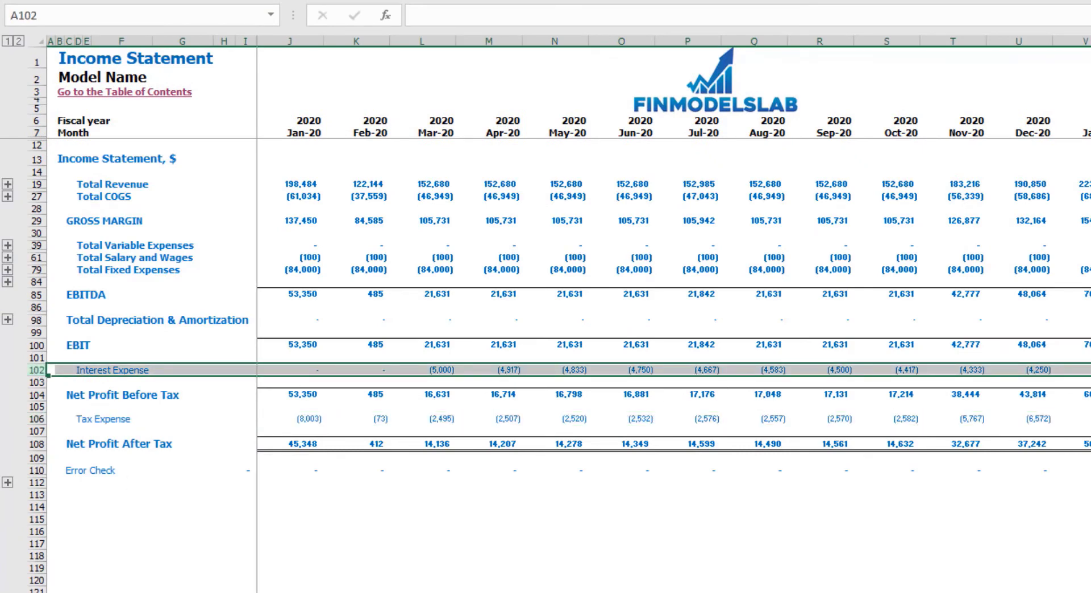
Step: Examine Interest Paid, Debt Drawdowns and Debt Repayments in the cash flow statement and the Debt row in the balance sheet
click(245, 592)
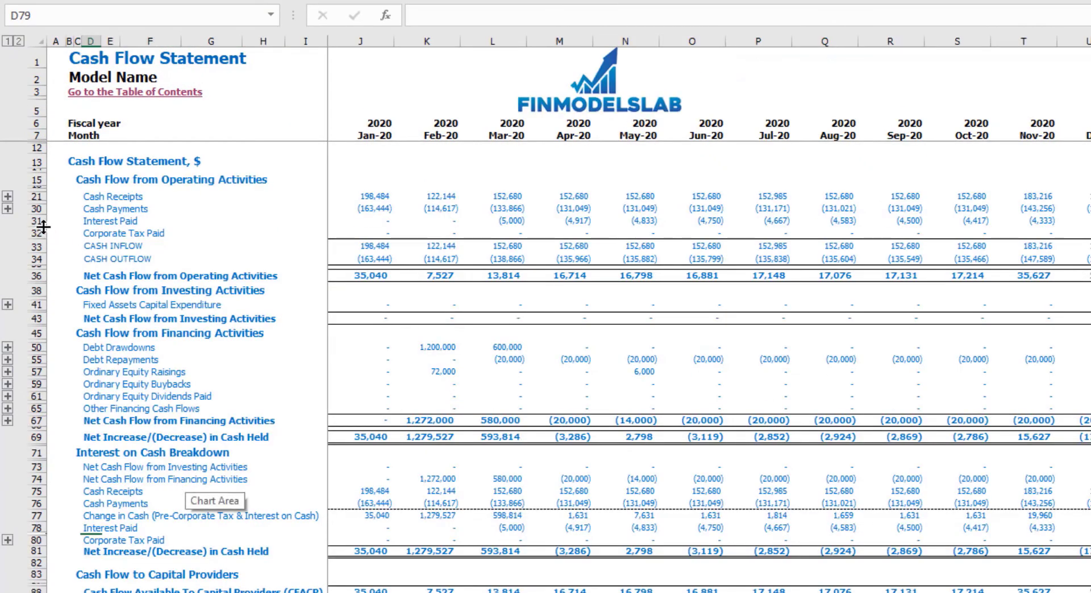
click(37, 221)
click(35, 347)
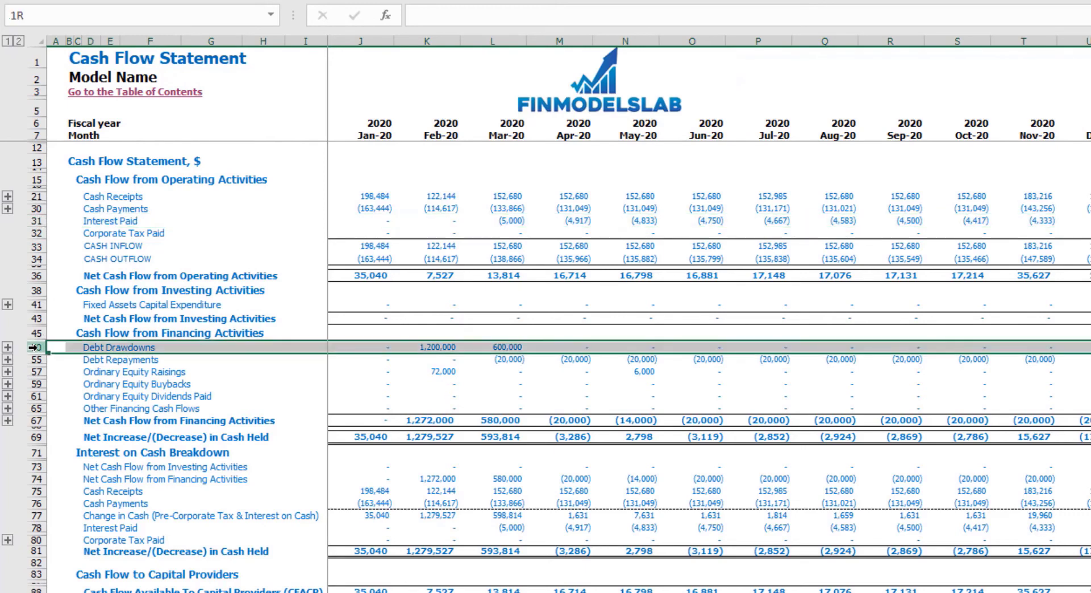
click(34, 360)
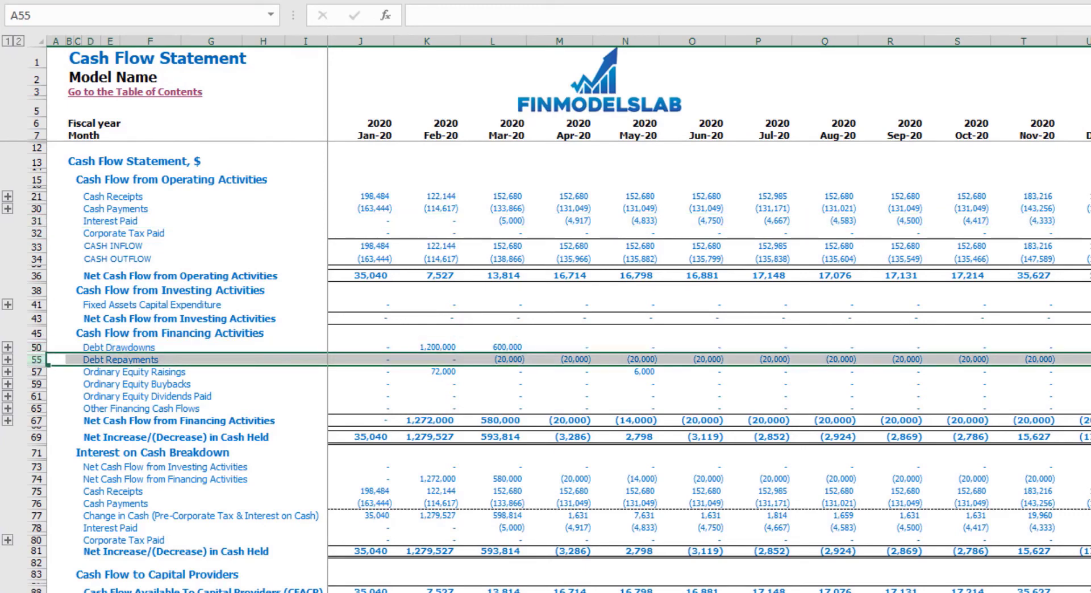
key(ctrl+Page_Down)
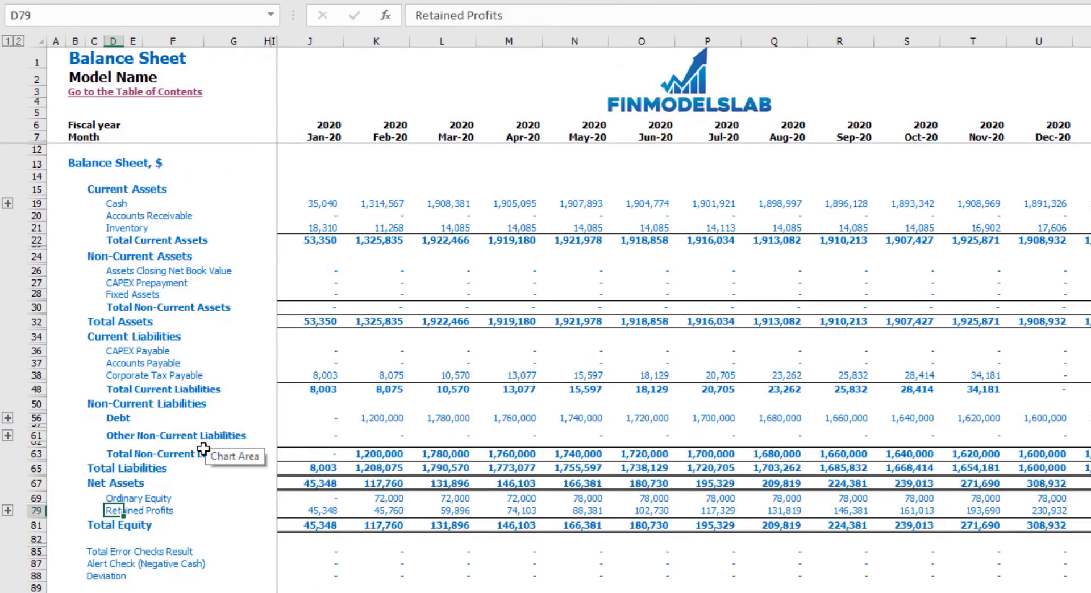
click(34, 418)
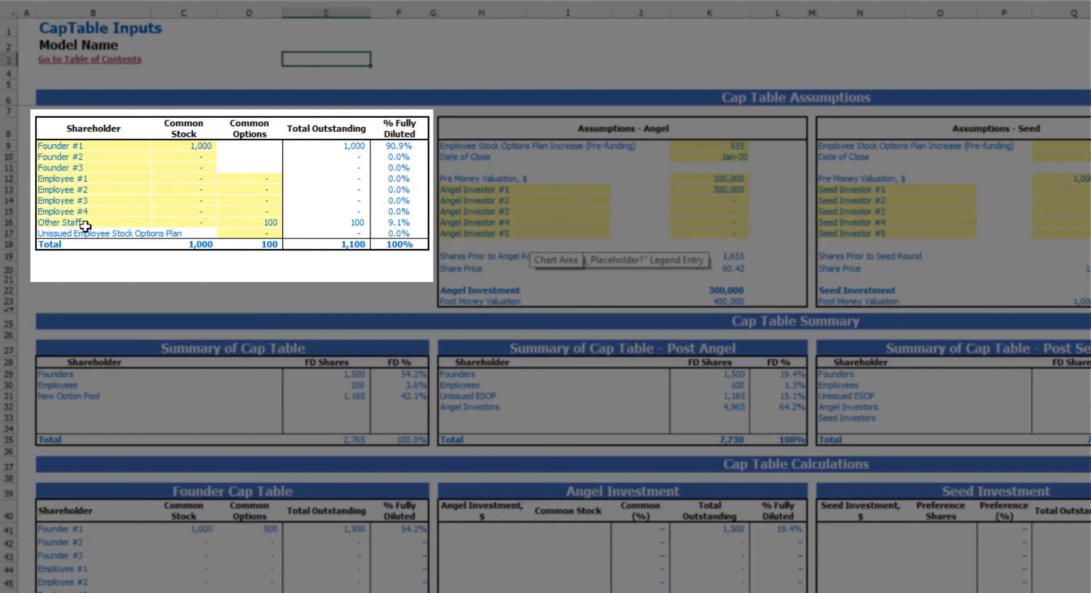
Step: Rename shareholder Founder #1 as "Name" in the cap table inputs and set that shareholder's common stock to 1,500
click(108, 148)
text(Name)
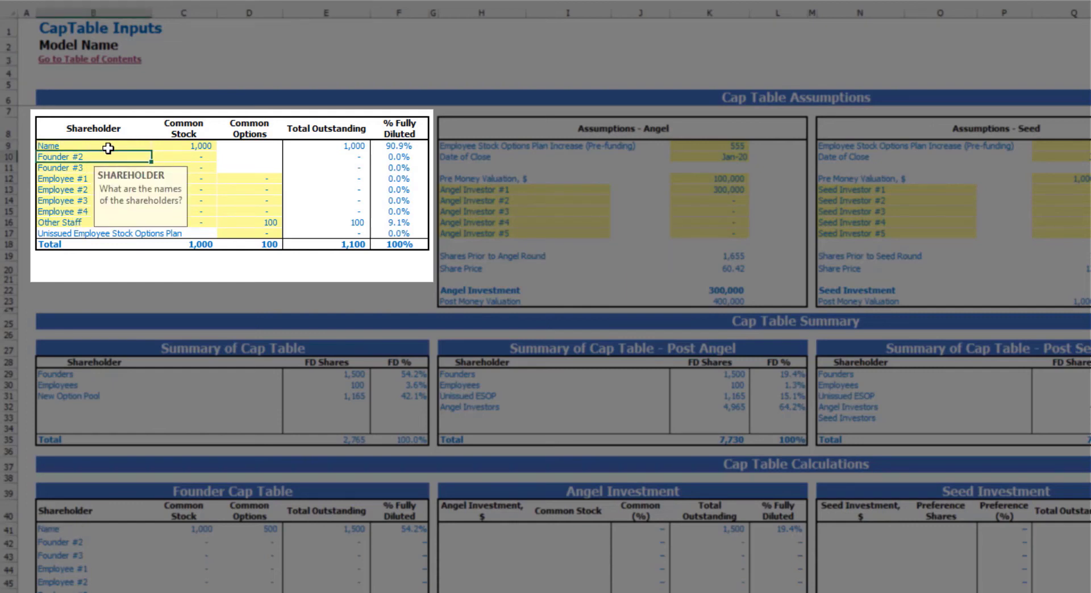
click(250, 59)
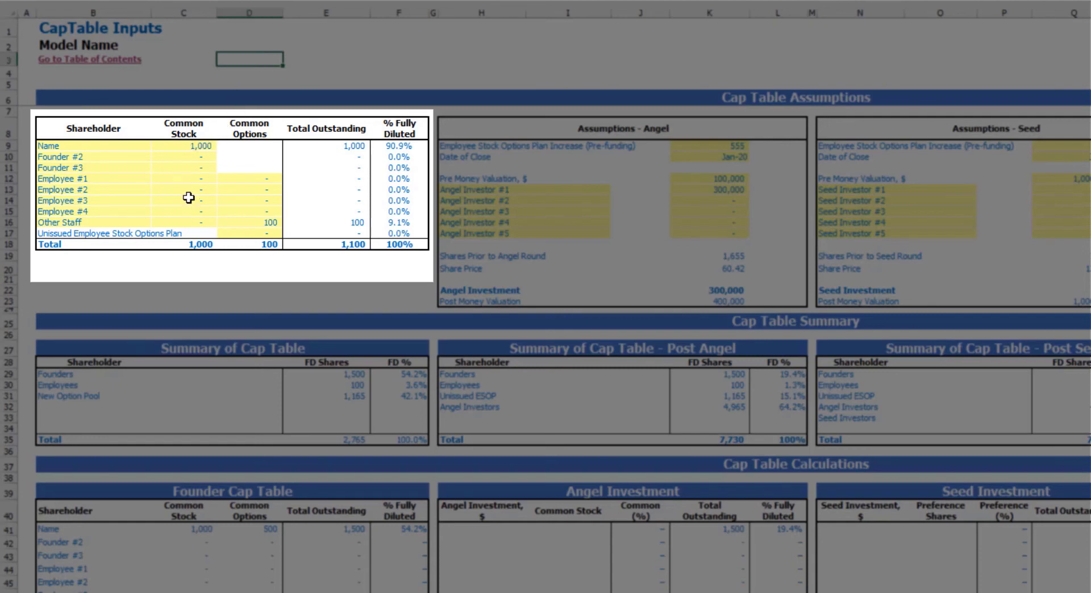
click(196, 146)
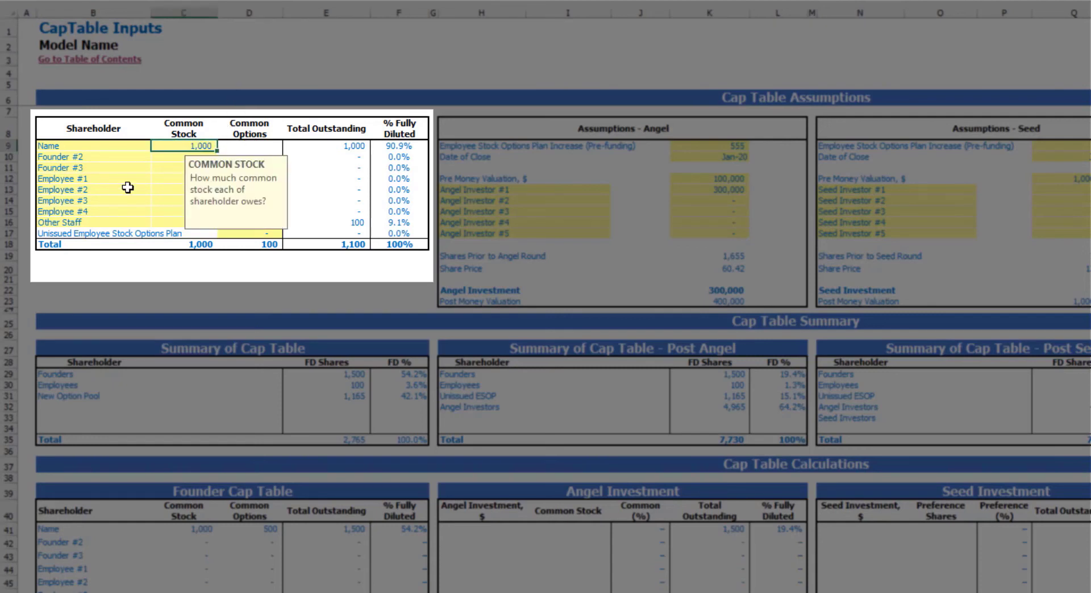
text(1500)
key(Return)
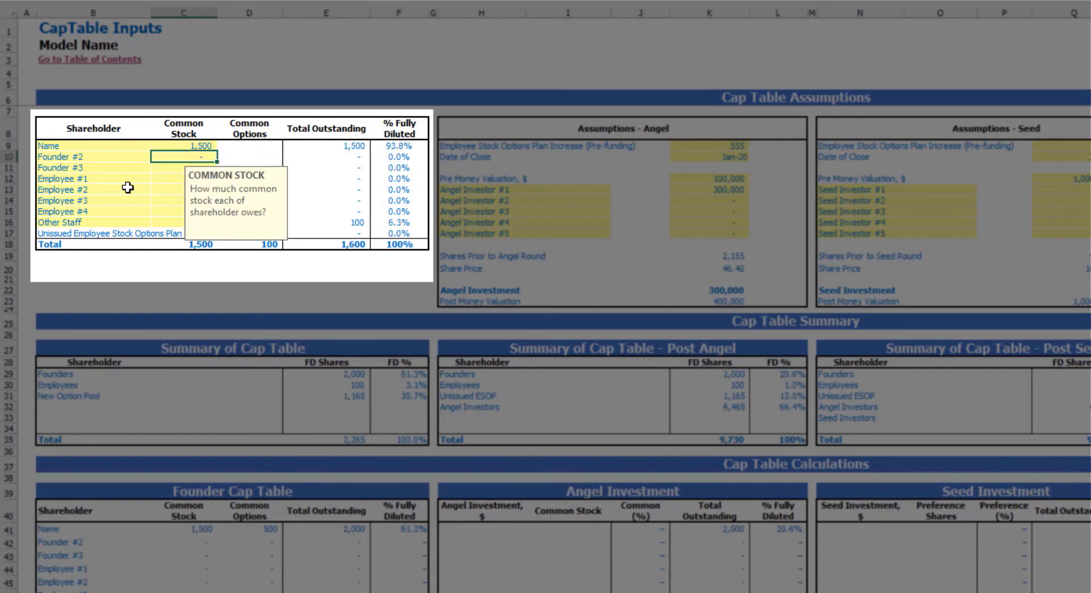
click(264, 61)
Step: Set the common options of Employee #1 to 500 in the cap table's shareholder list
click(267, 179)
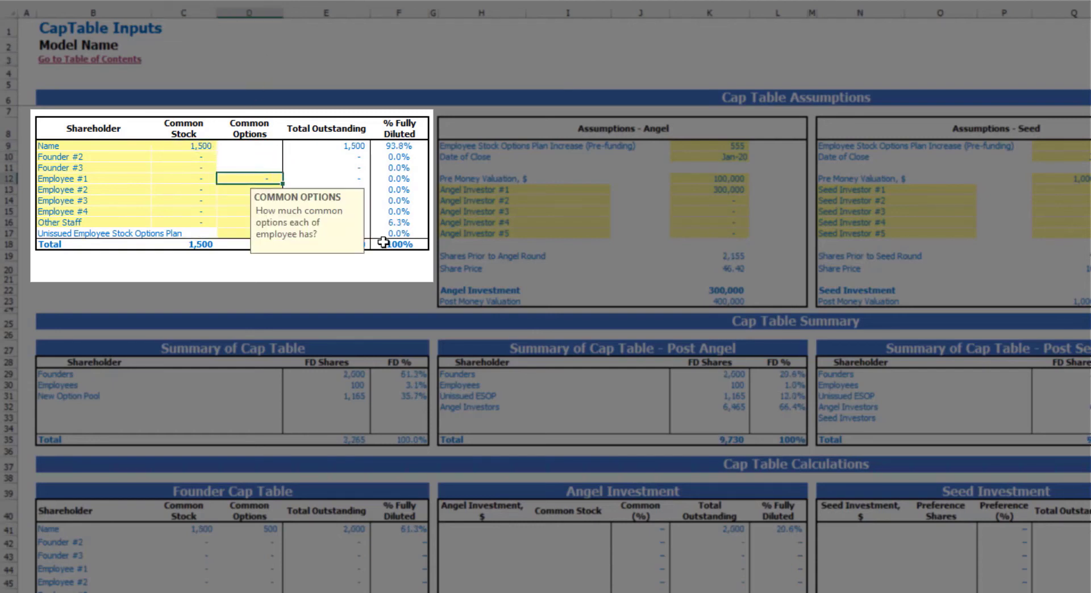
text(500)
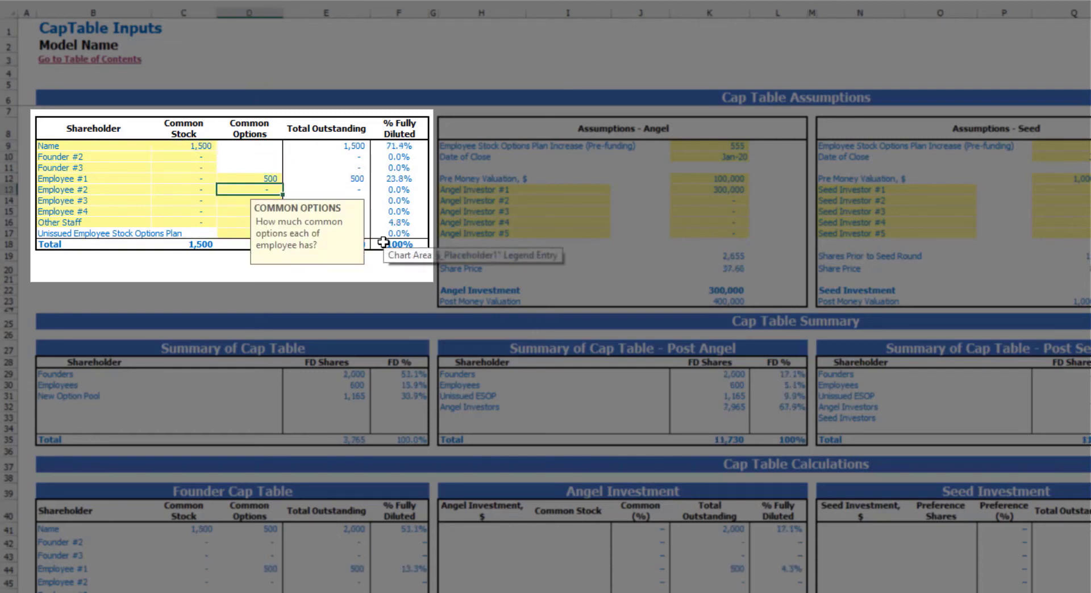
click(324, 46)
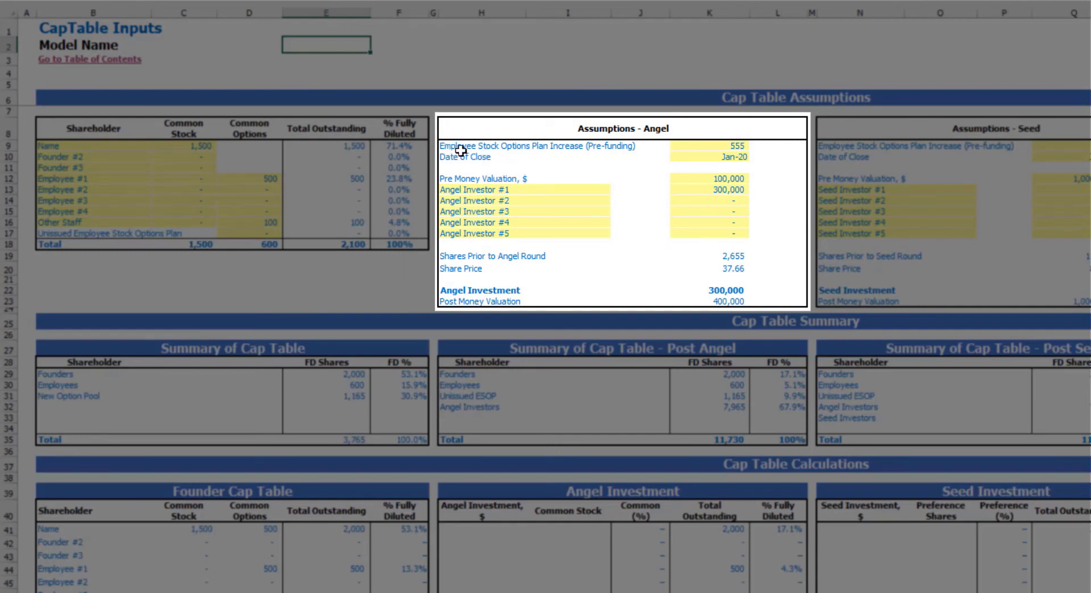
Step: Set the Angel round's Employee Stock Options Plan increase to 600 and its date of close to Apr-20
click(714, 146)
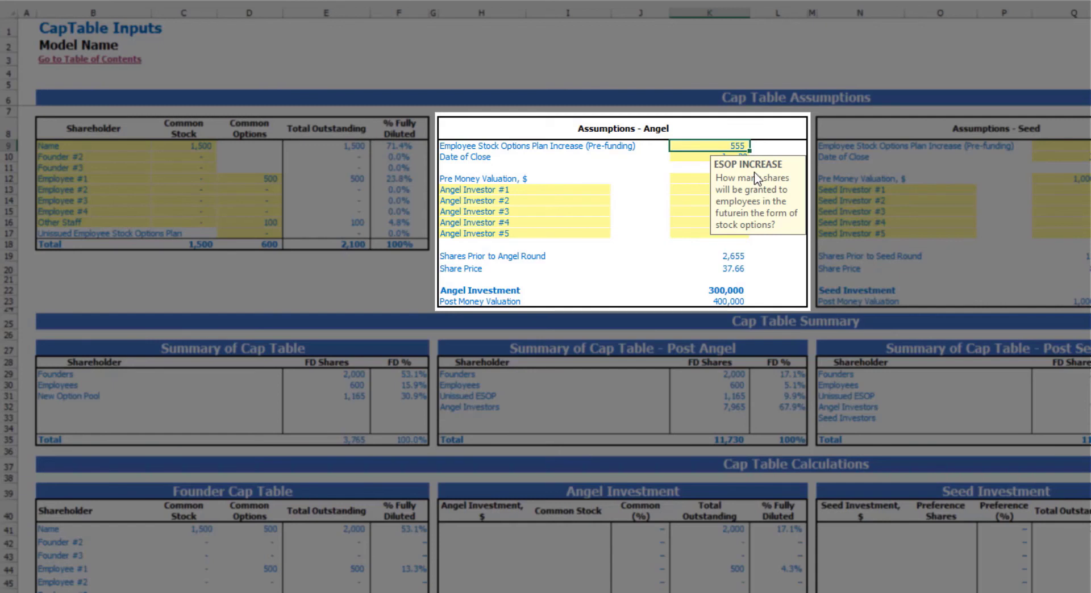
text(600)
key(Return)
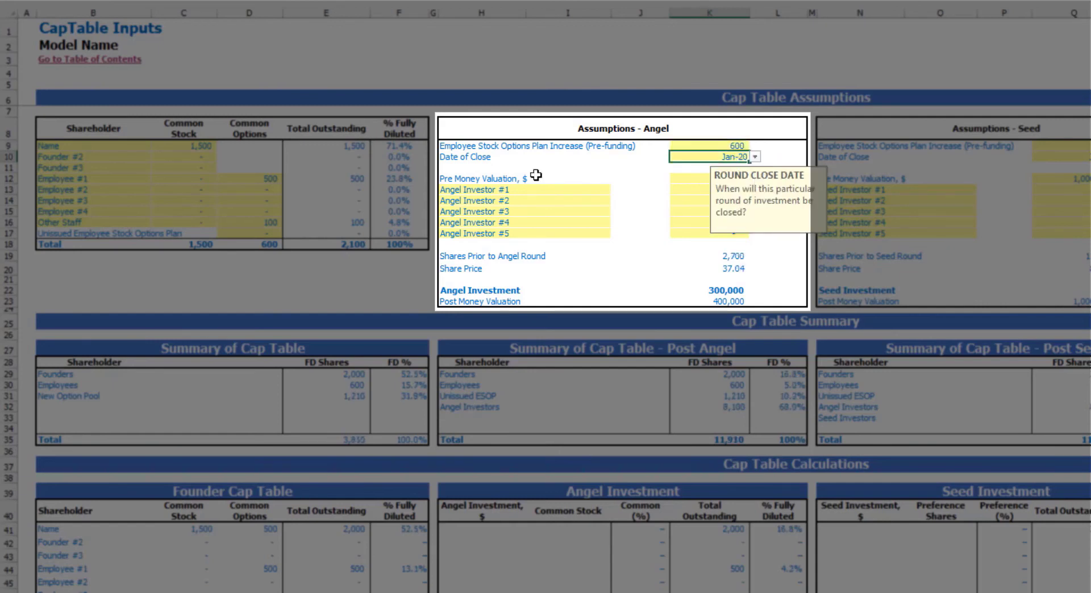
click(754, 156)
click(713, 198)
click(736, 75)
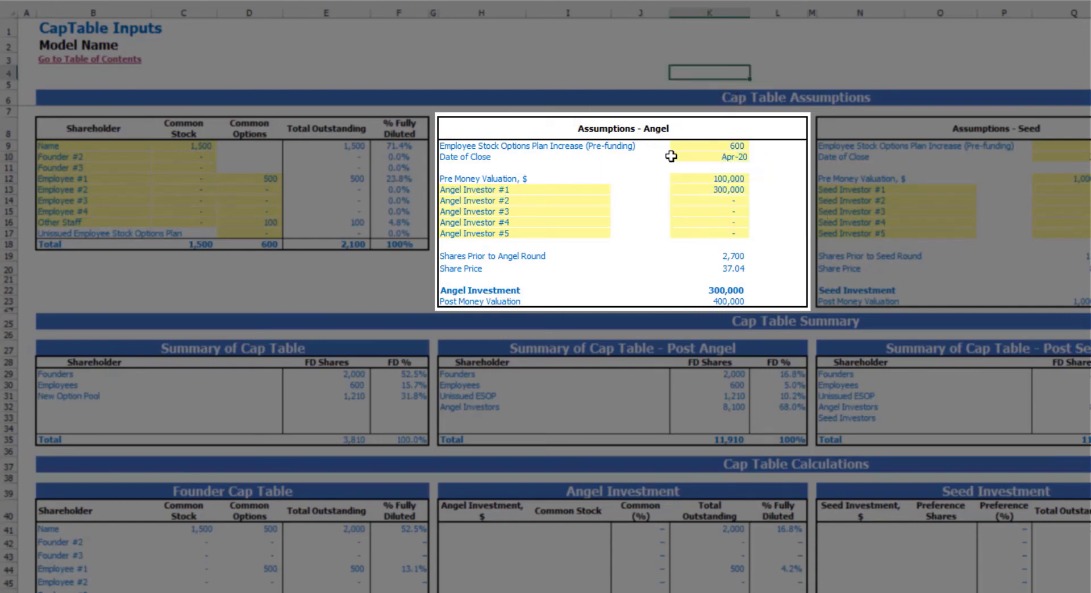
Step: Set the Pre Money Valuation in the Angel assumptions to 500,000
click(710, 178)
text(50)
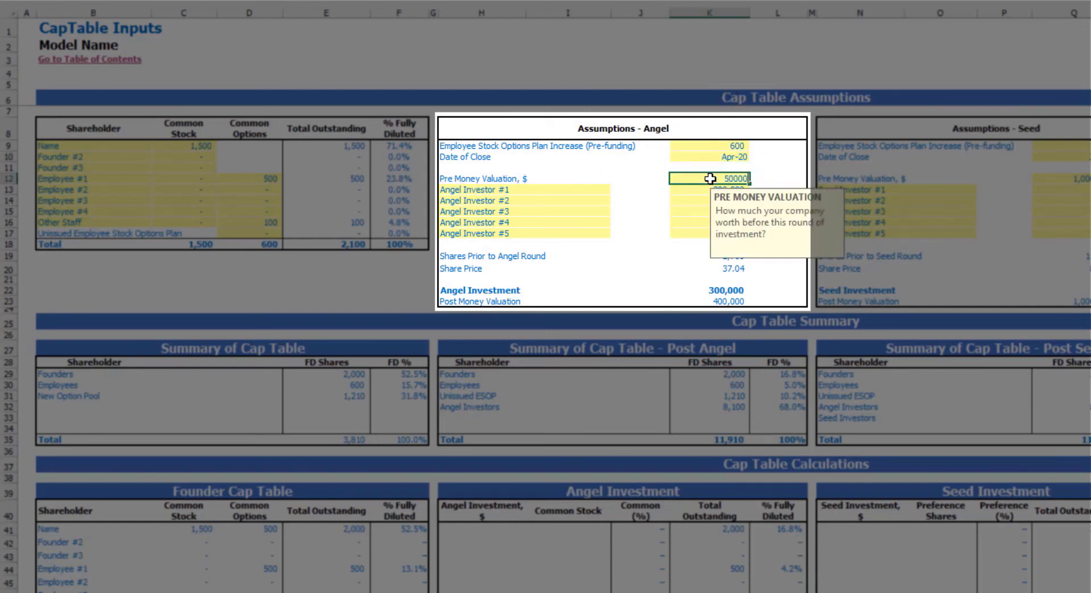
key(Return)
click(717, 69)
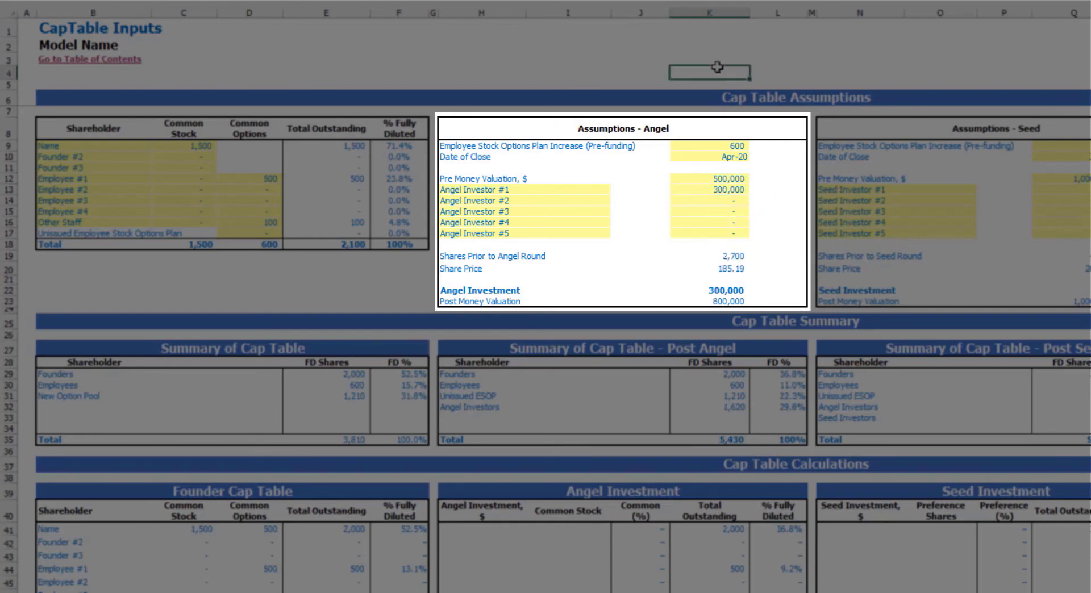
click(736, 180)
Step: Set the investment amount of Angel Investor #1 to 200,000 in the Angel assumptions
click(506, 191)
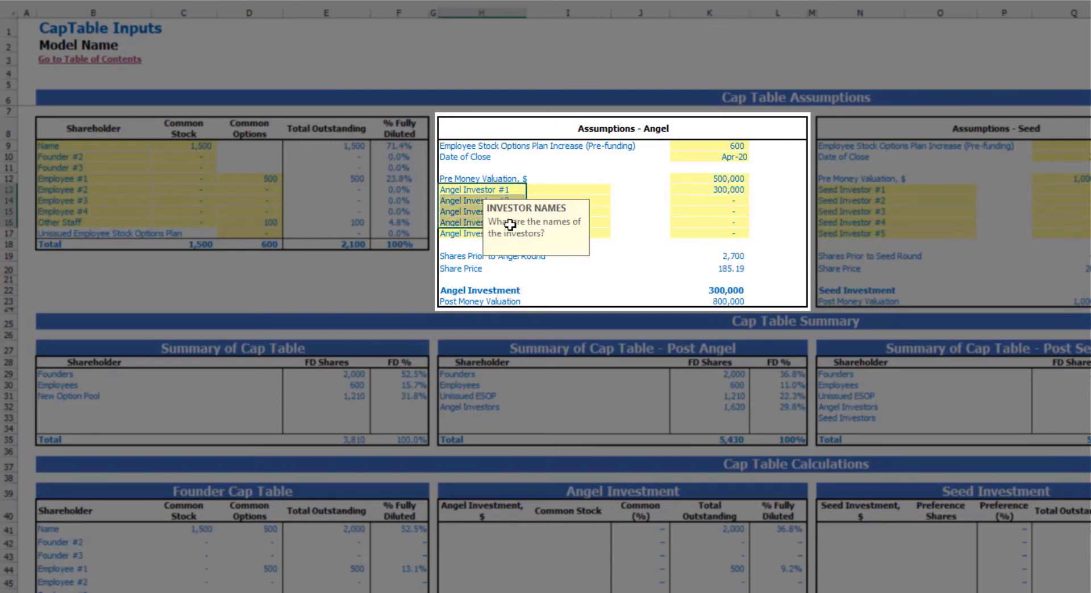
click(552, 73)
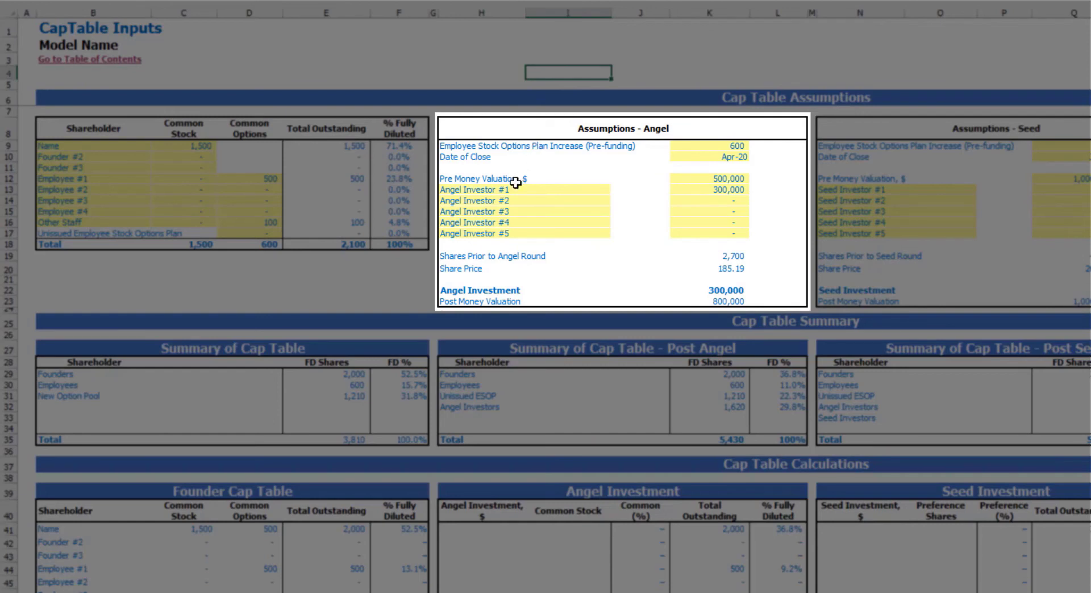
click(707, 191)
text(200,00)
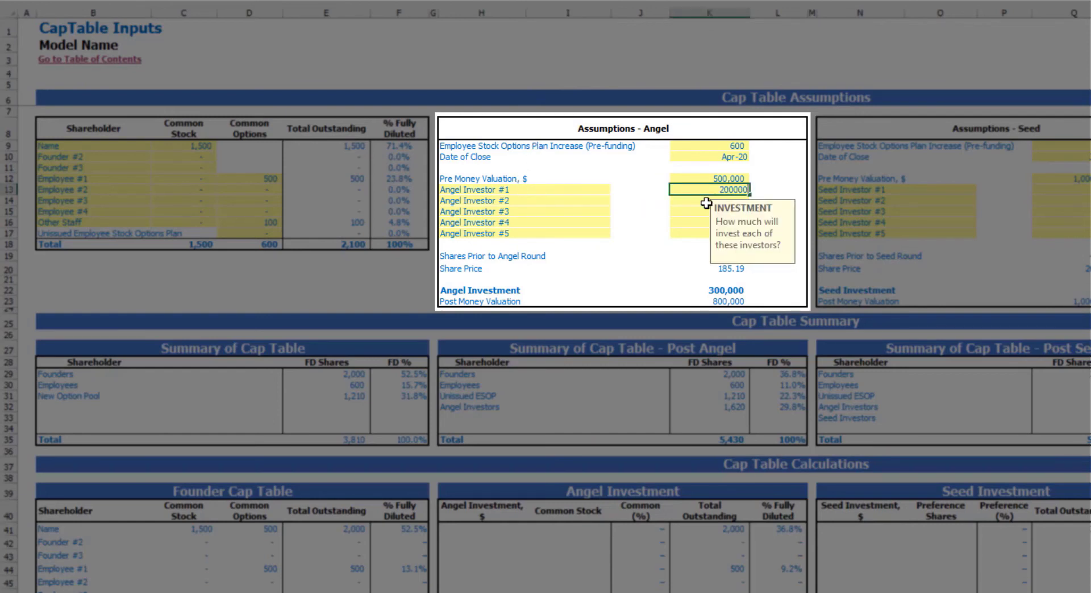
text(0)
key(Return)
click(545, 45)
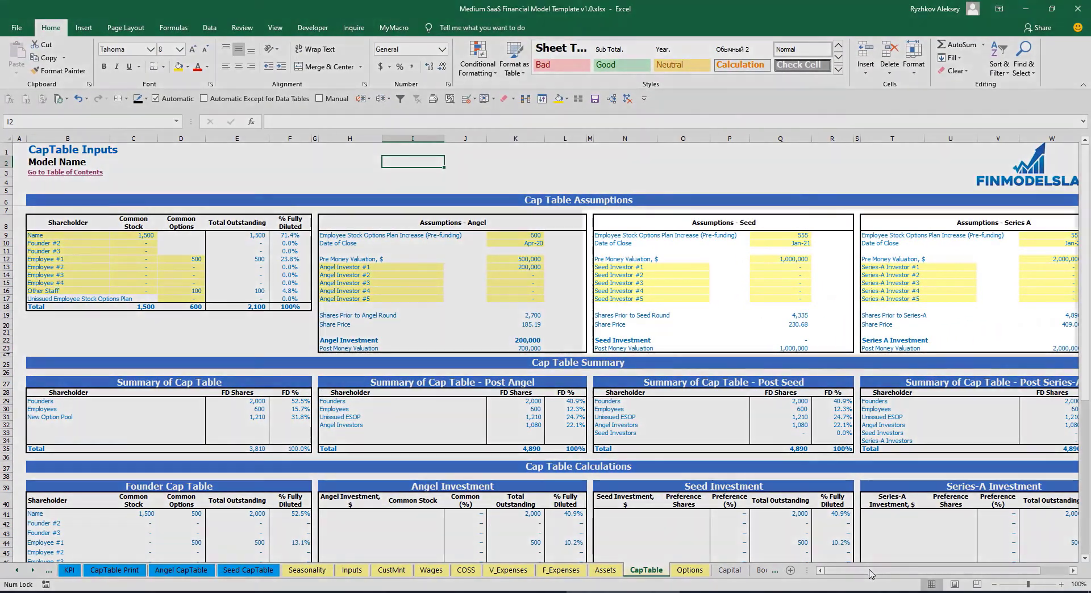
Step: Examine the Seed and Series A assumptions and the shareholder groups in the founding, Post Angel, Post Seed and Post Series-A summaries
drag(871, 575, 891, 573)
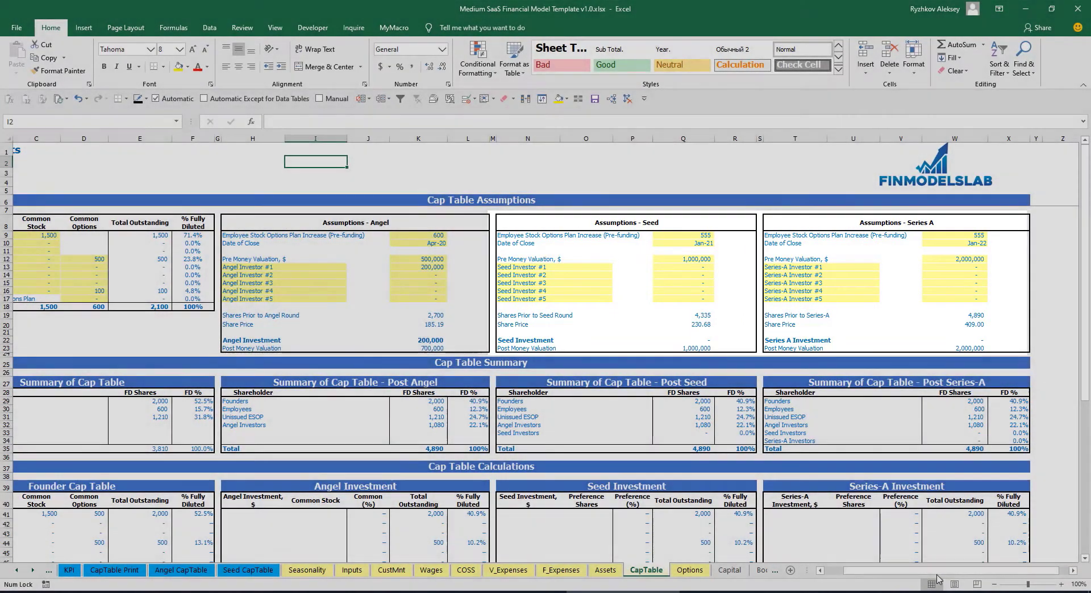
drag(915, 573, 887, 571)
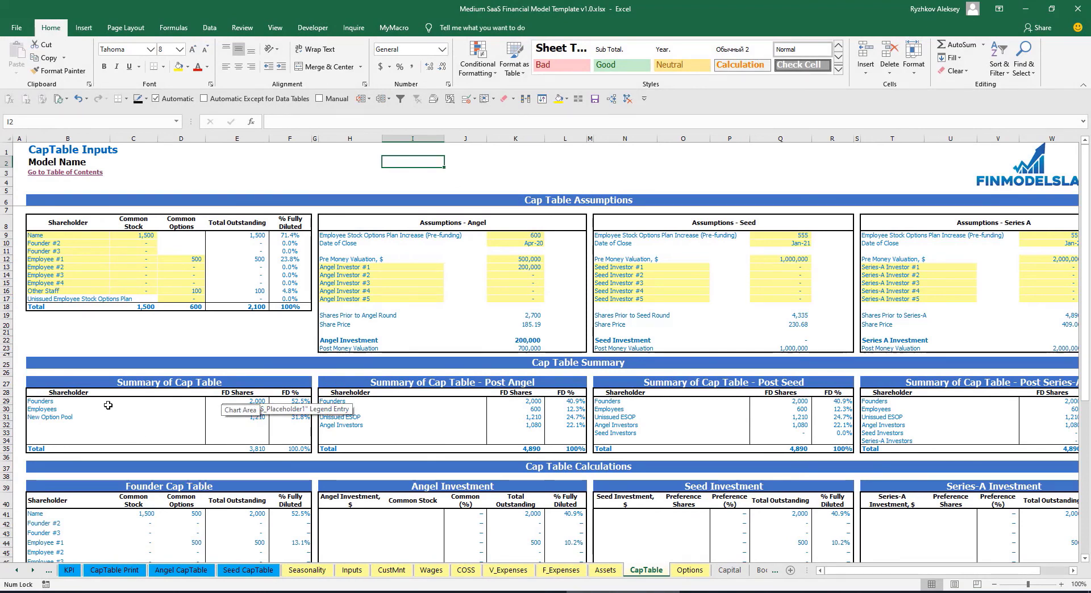
click(49, 402)
drag(48, 405, 57, 419)
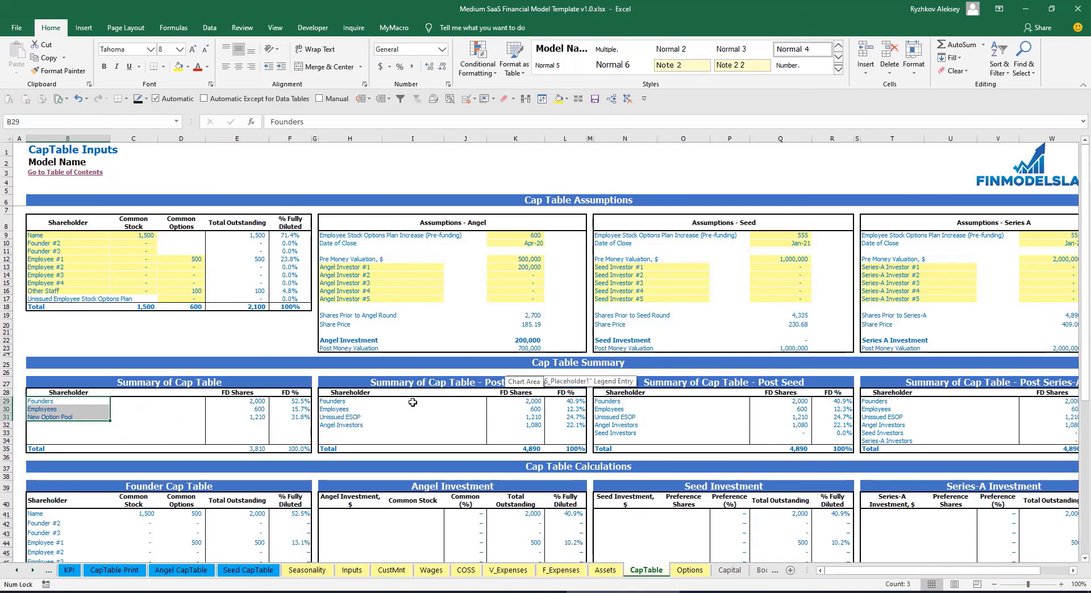
click(370, 425)
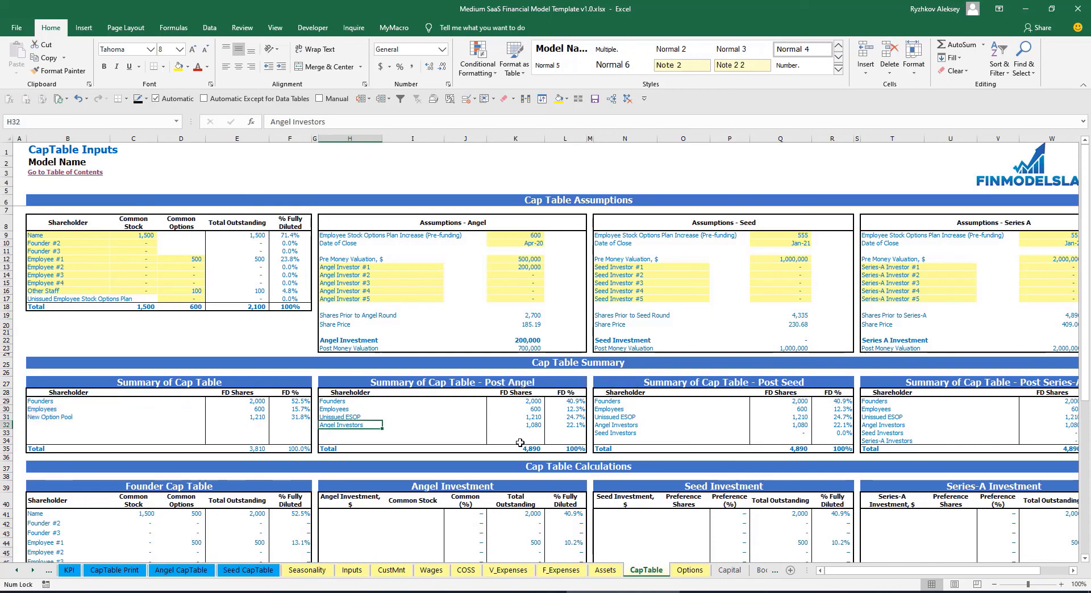
click(637, 434)
click(913, 441)
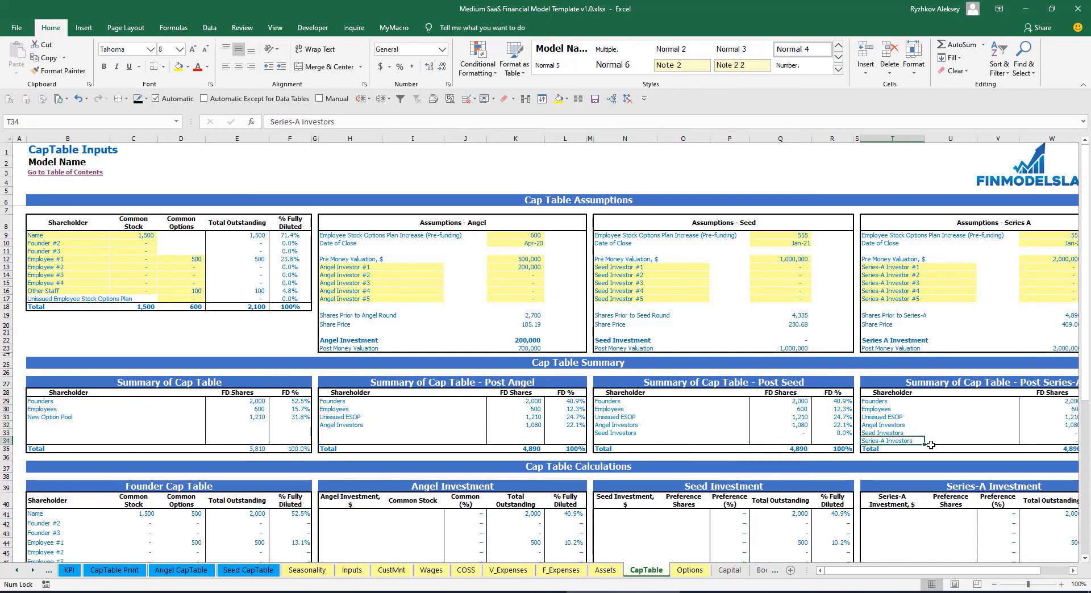
Step: Examine the Cap Table Calculations: the founder table's shareholders and fully diluted percentages, and the angel investment amounts
scroll(587, 408, down, 10)
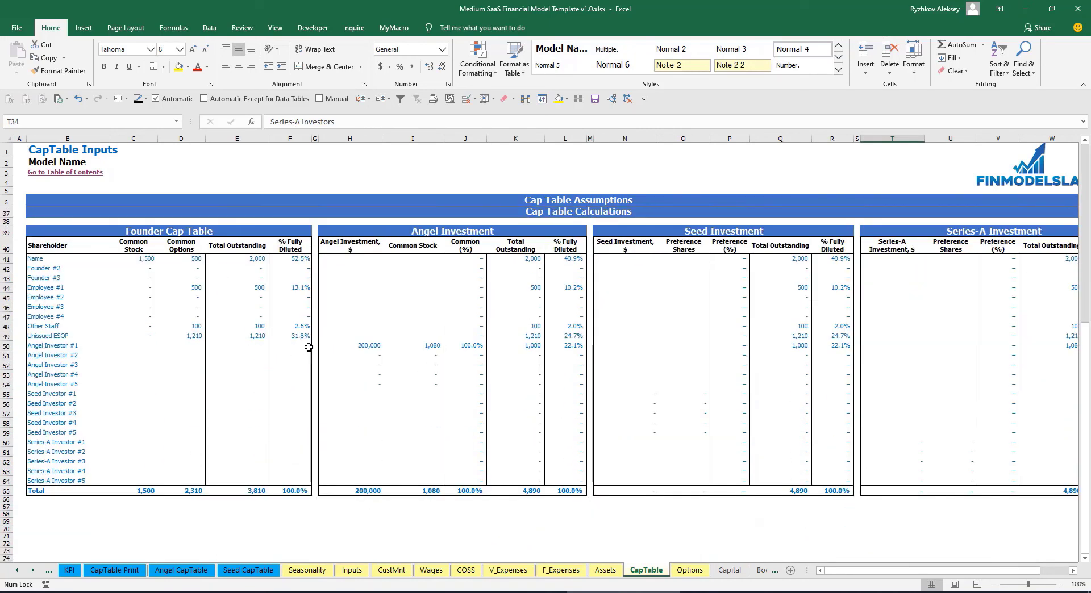
drag(61, 263, 69, 321)
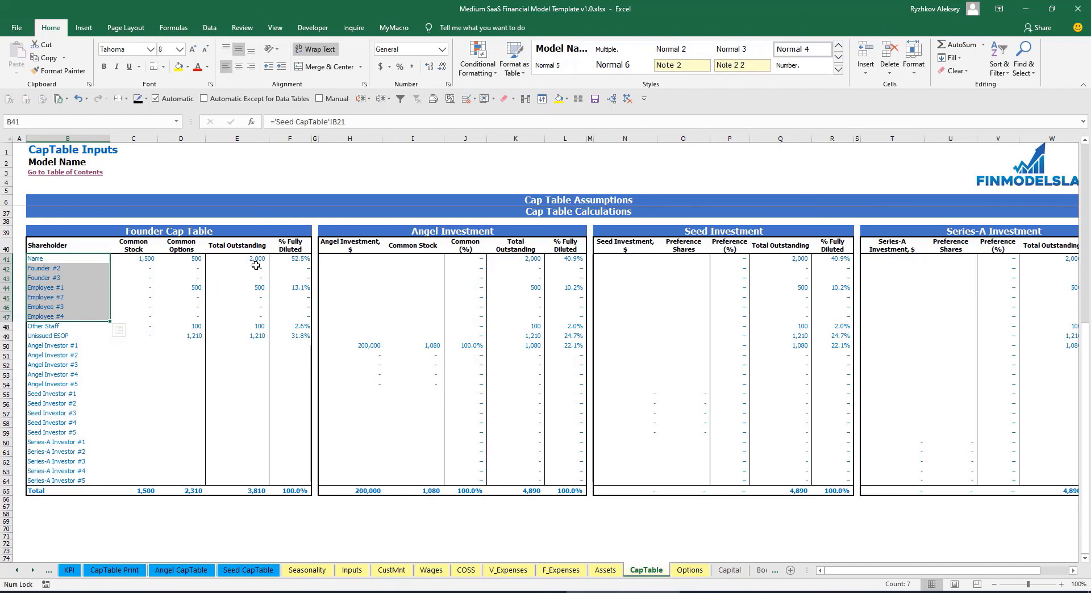
drag(288, 260, 289, 336)
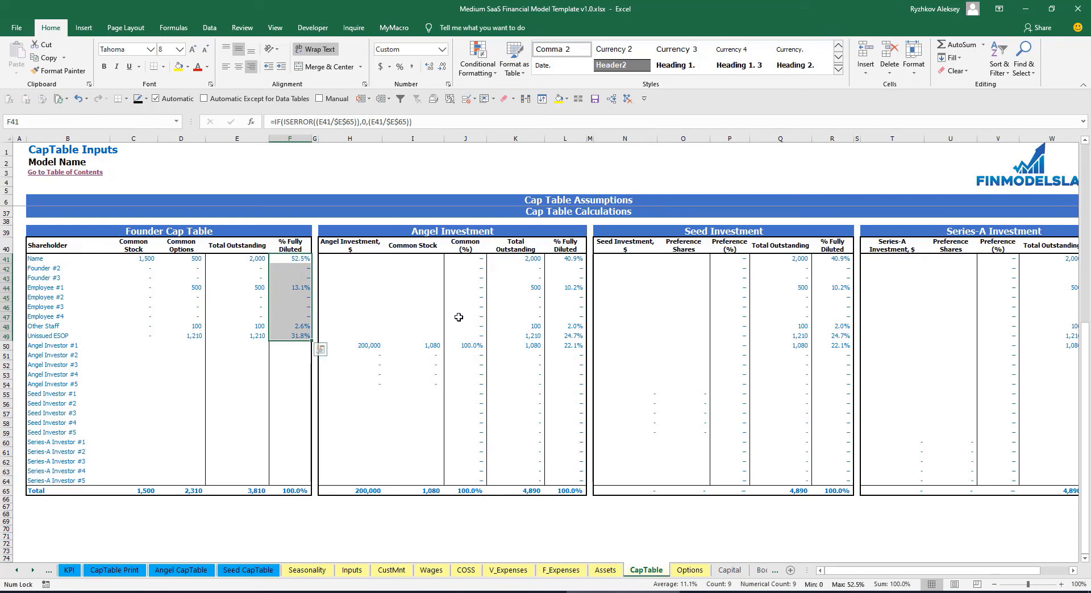
drag(367, 345, 369, 384)
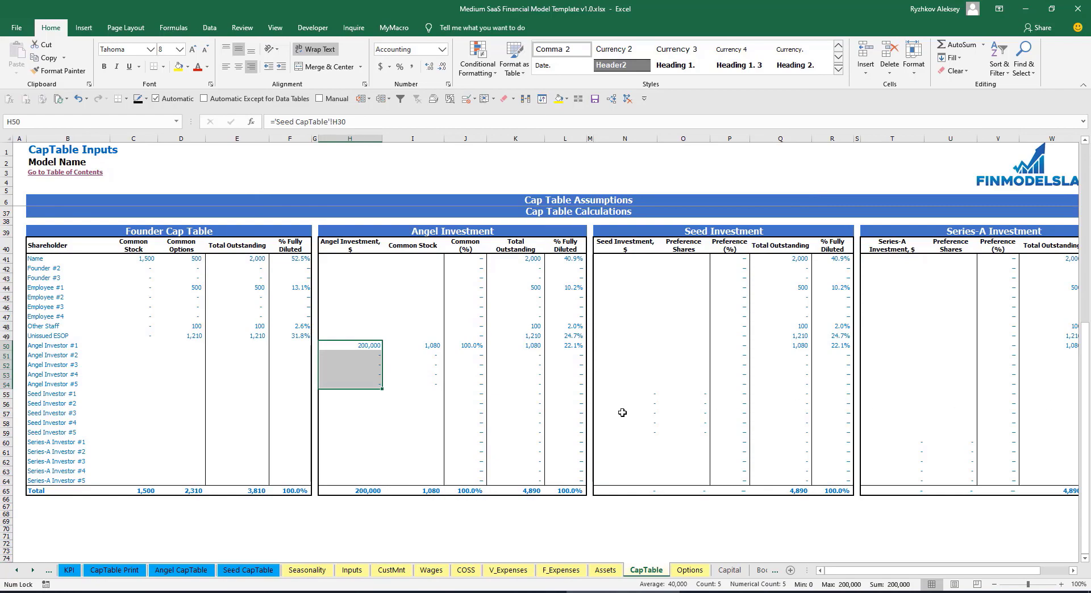
Step: On the Options sheet, set Founder #1's new issuance of options in the Seed round to 600
click(690, 570)
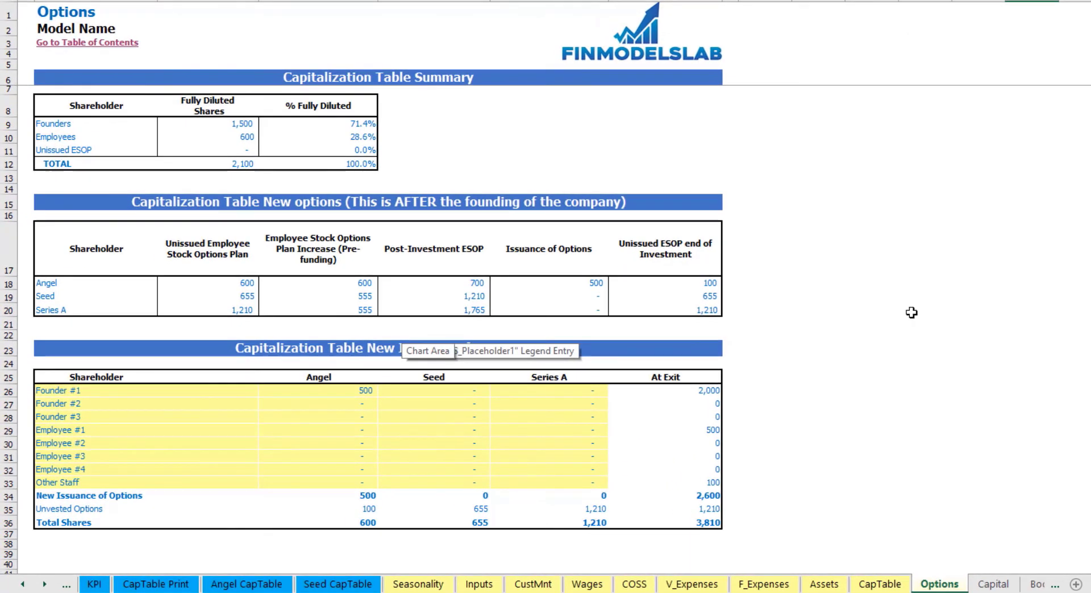
click(687, 335)
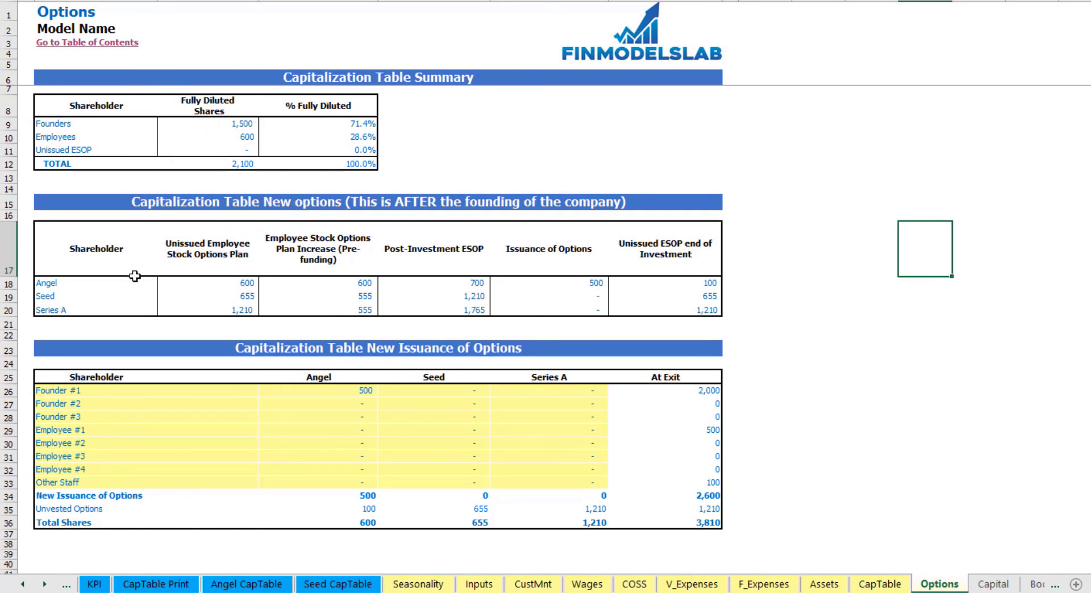
drag(61, 283, 62, 307)
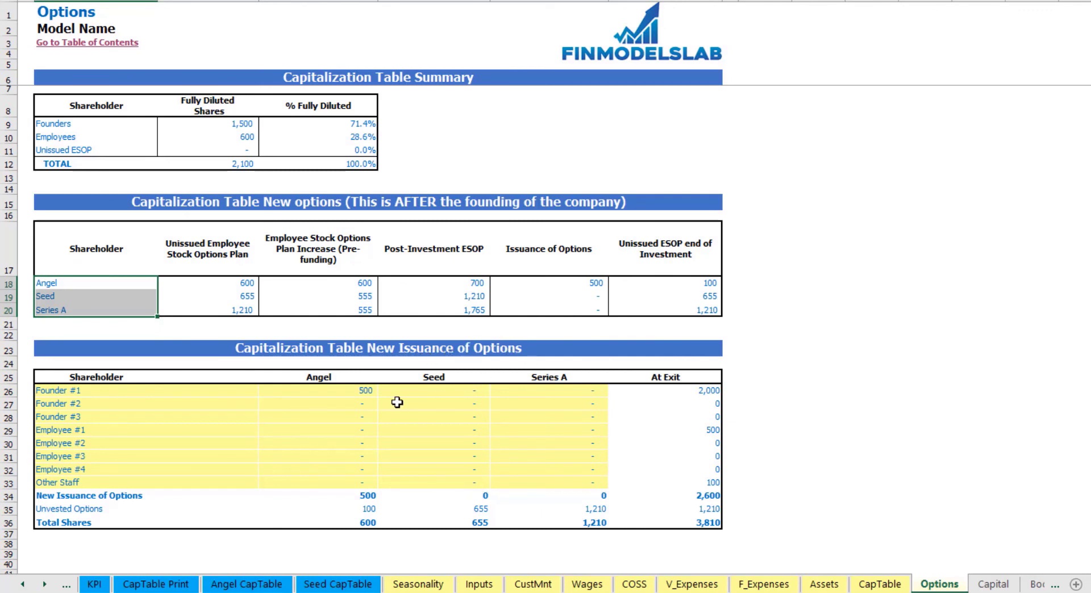
click(425, 392)
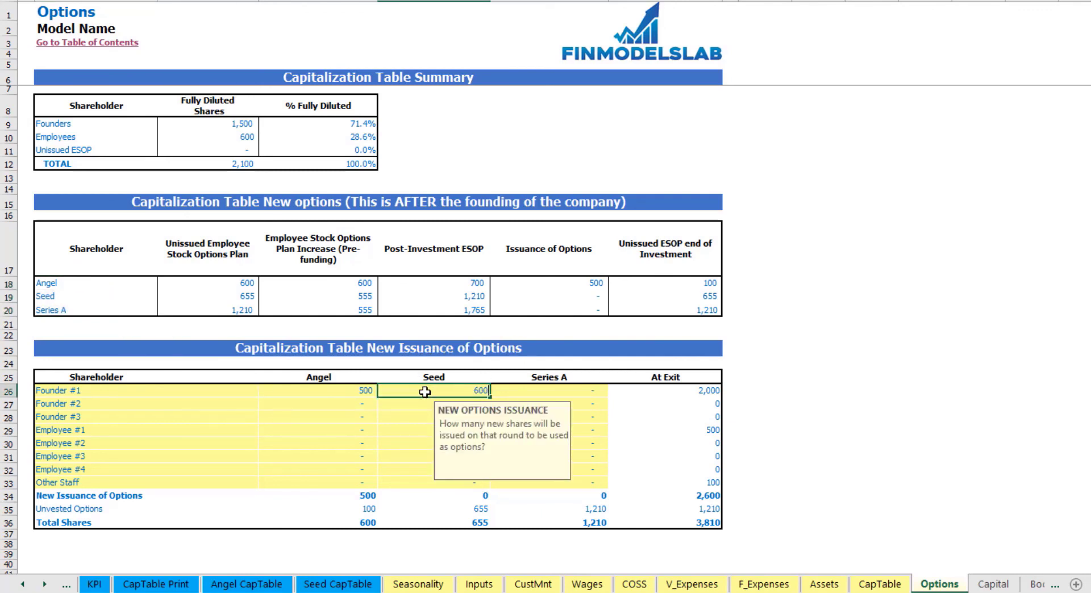
key(Return)
Step: Set Employee #1's new issuance of options in the Series A round to 300
click(97, 430)
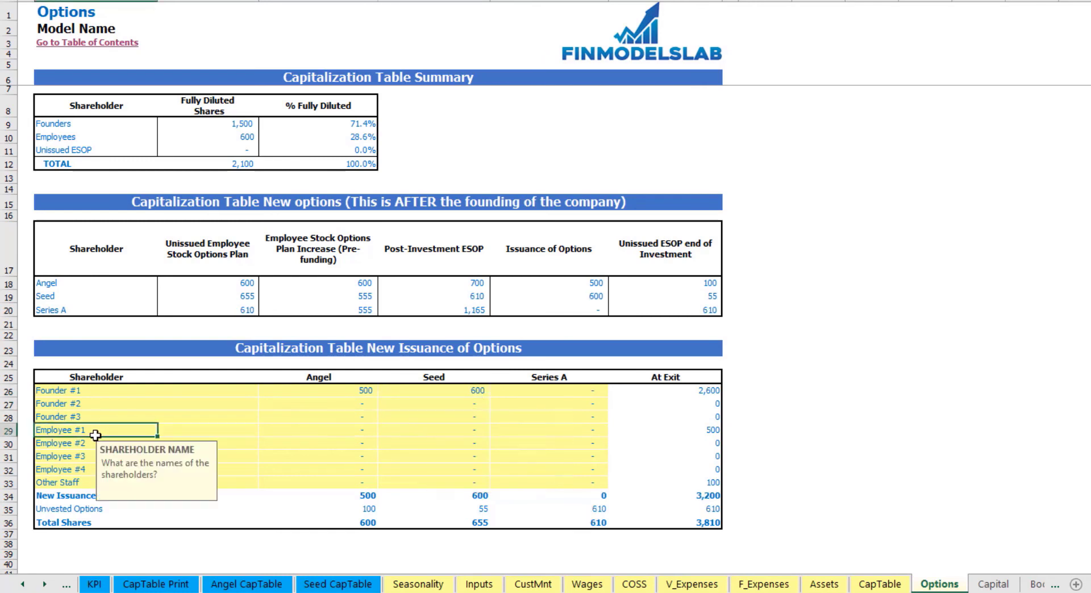
click(576, 430)
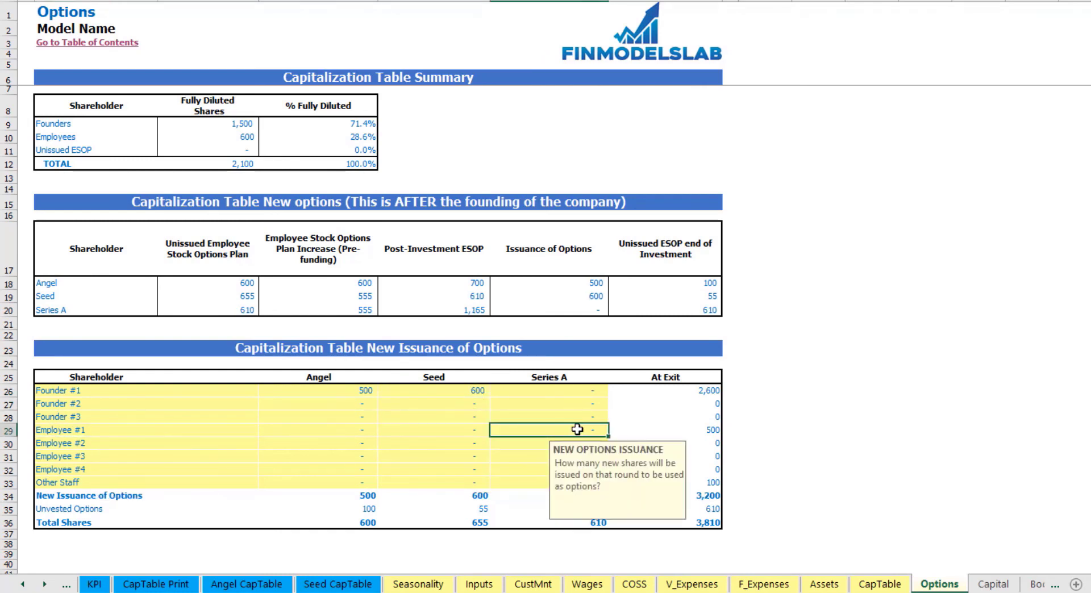
key(Return)
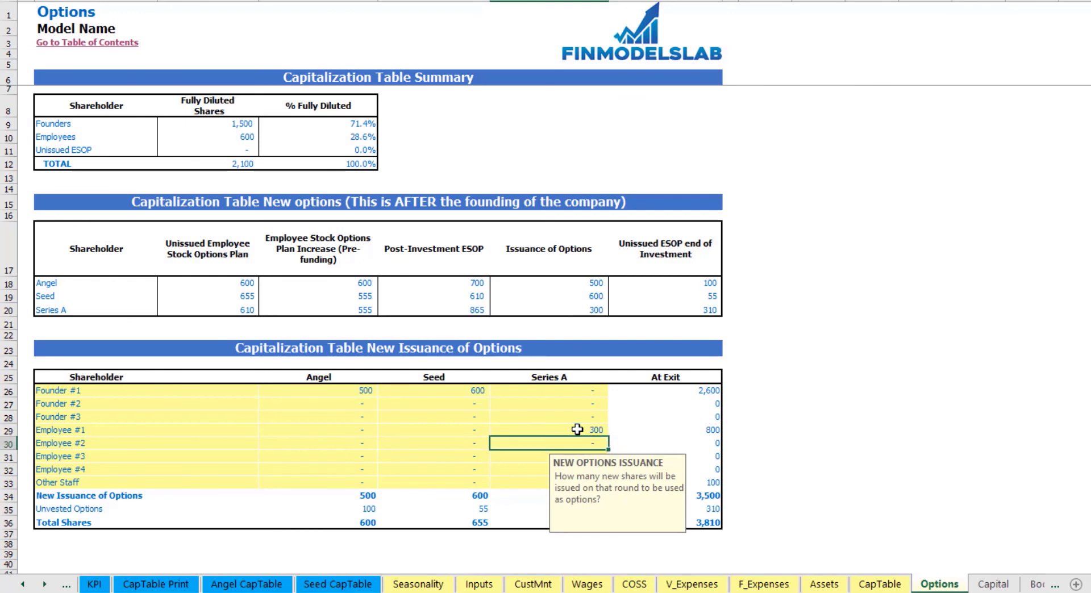
click(831, 389)
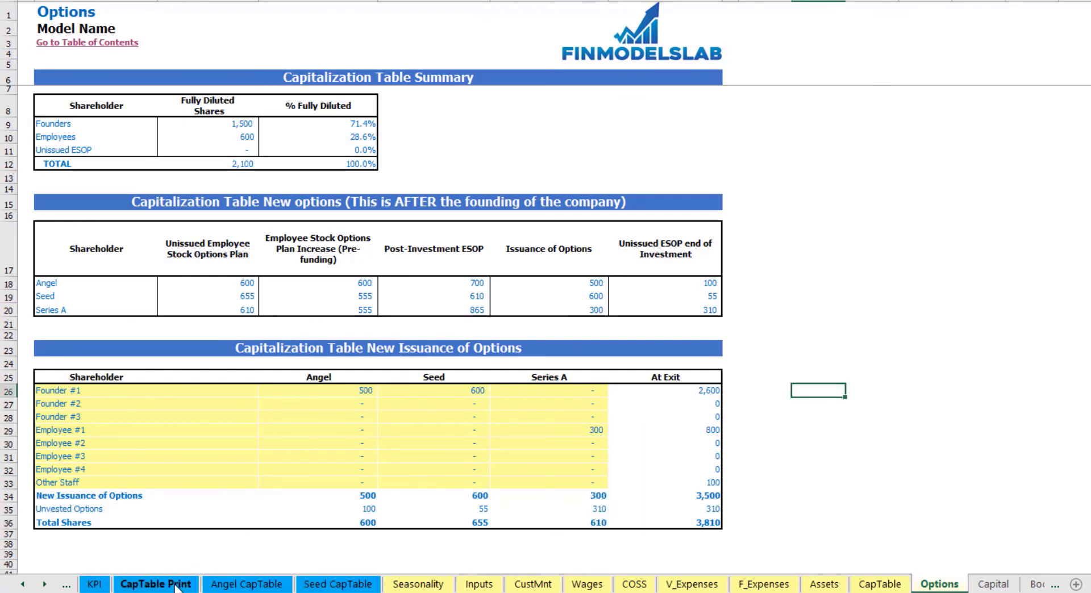
Step: Examine the CapTable Print, Angel CapTable and Seed CapTable outputs, including the angel investors' total outstanding shares and fully diluted percentages
click(156, 584)
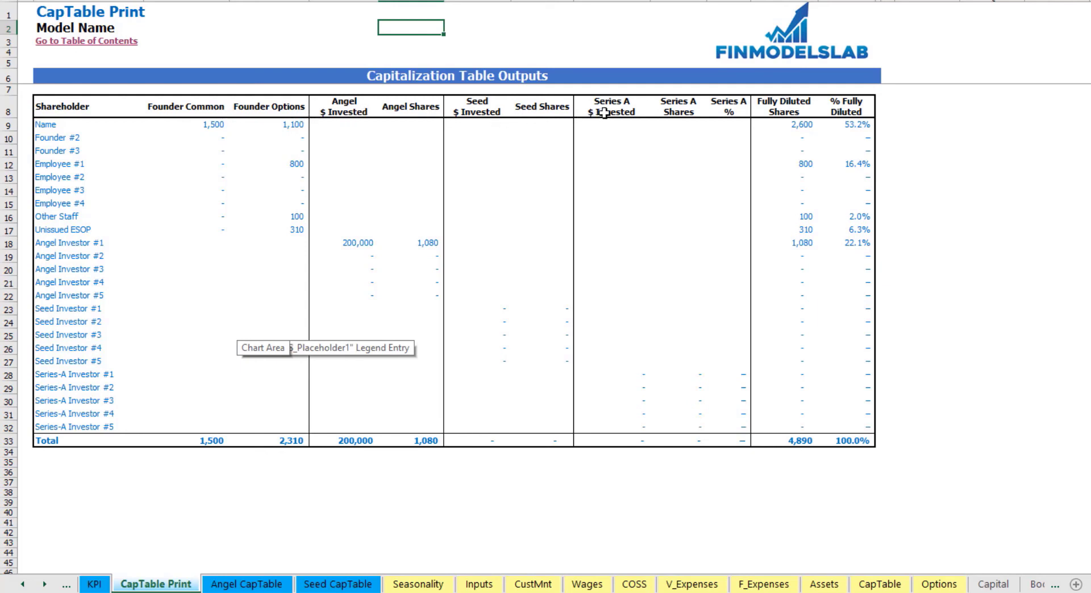
click(272, 584)
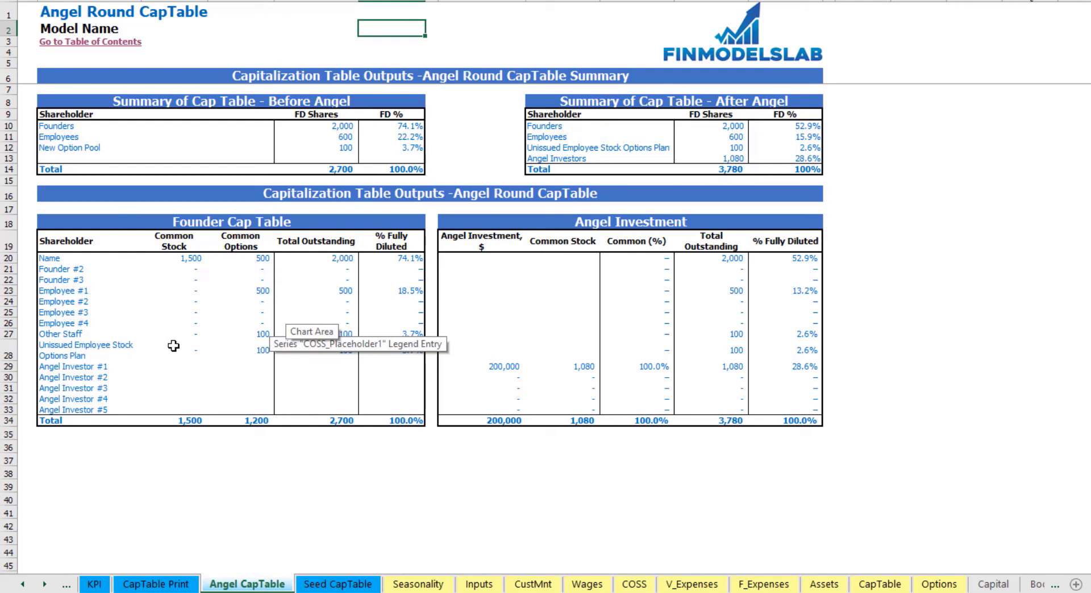
drag(118, 363, 114, 398)
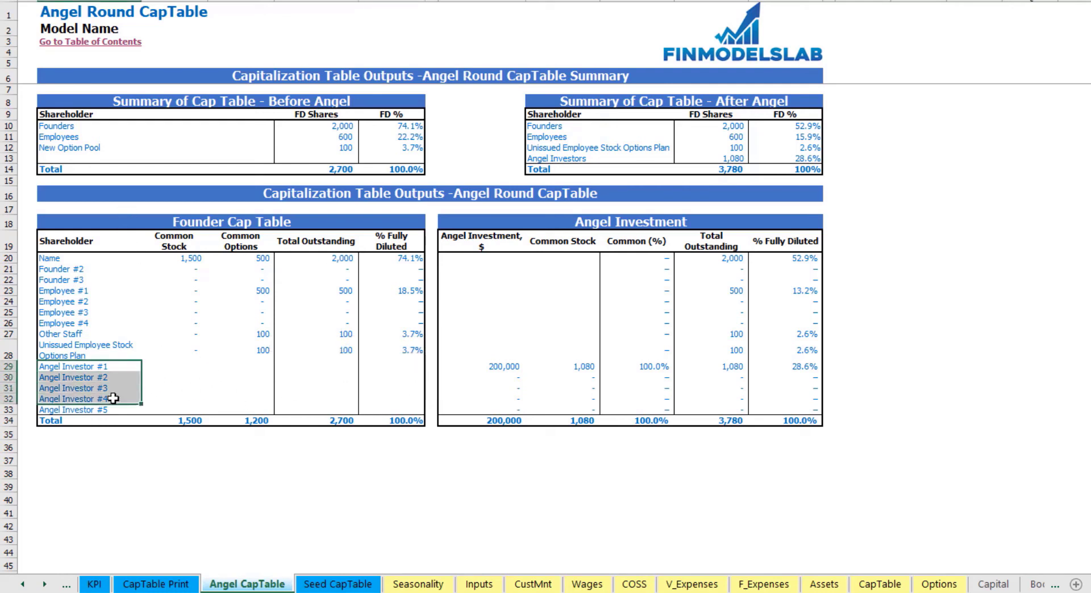
drag(786, 263, 784, 398)
drag(711, 250, 703, 380)
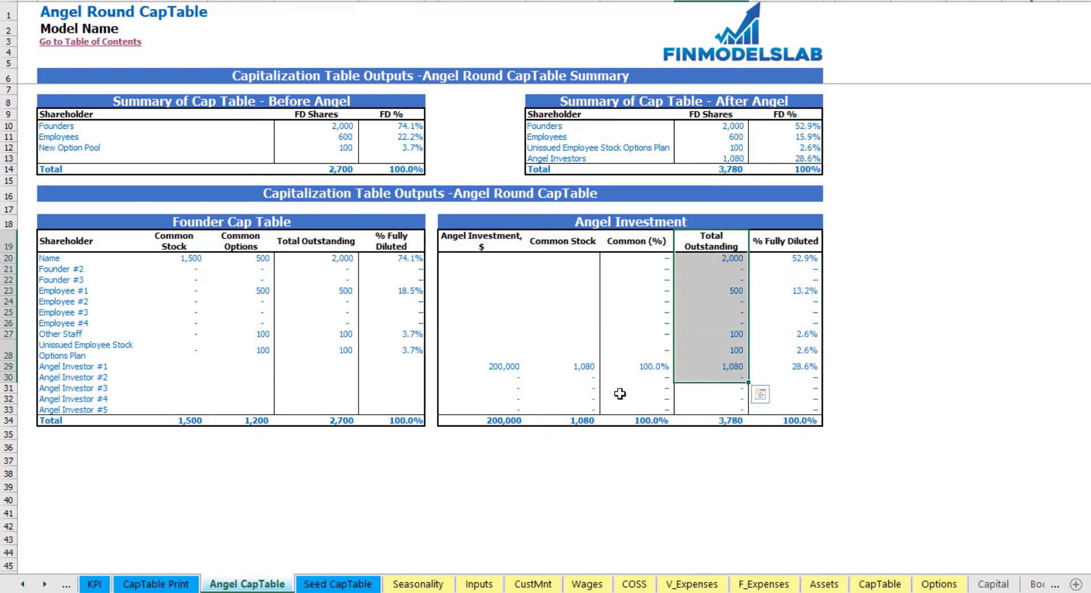
click(337, 584)
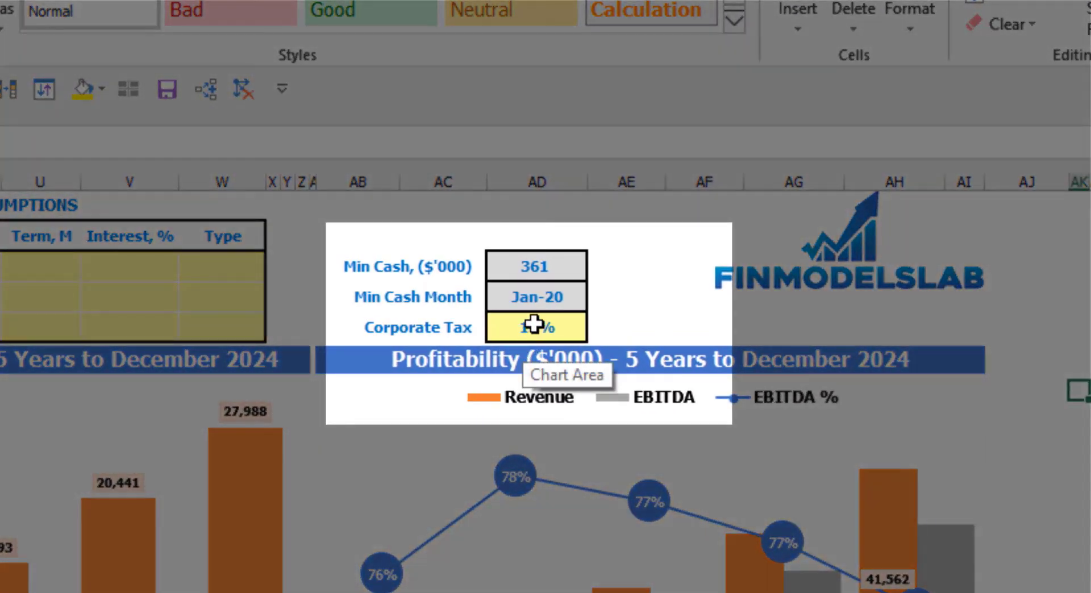
Step: Set the Corporate Tax rate on the Dashboard to 30%
click(526, 331)
text(30)
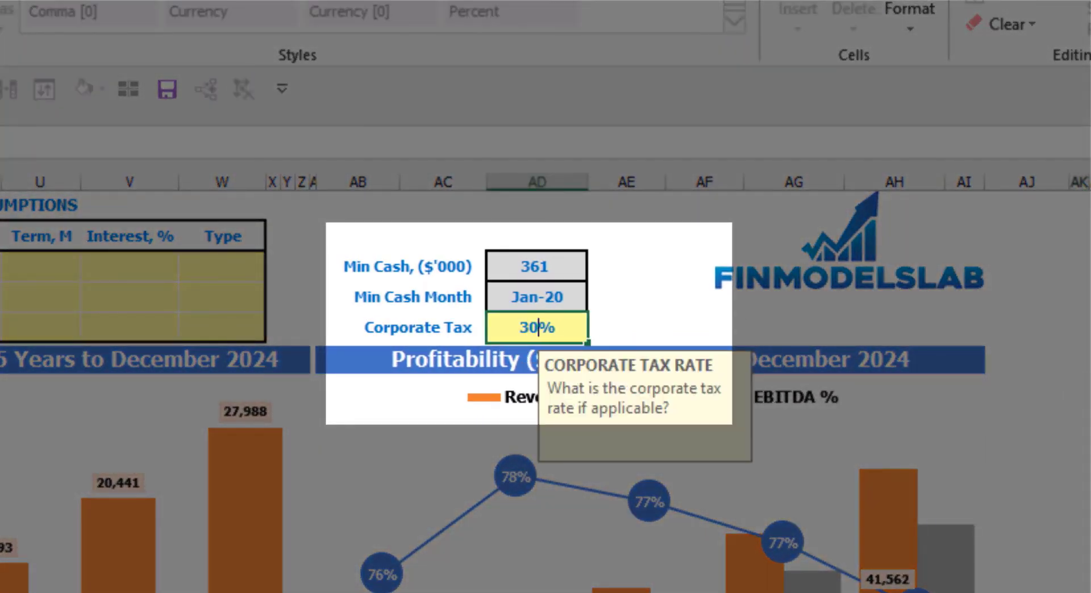
key(Return)
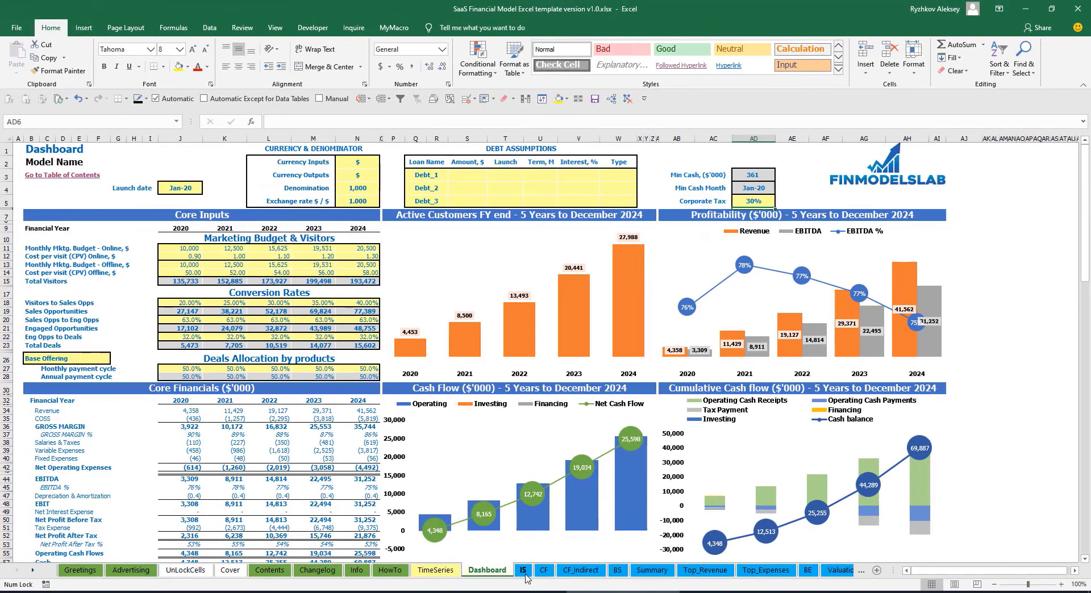
Step: Examine the monthly Tax Expense row in the income statement
click(524, 572)
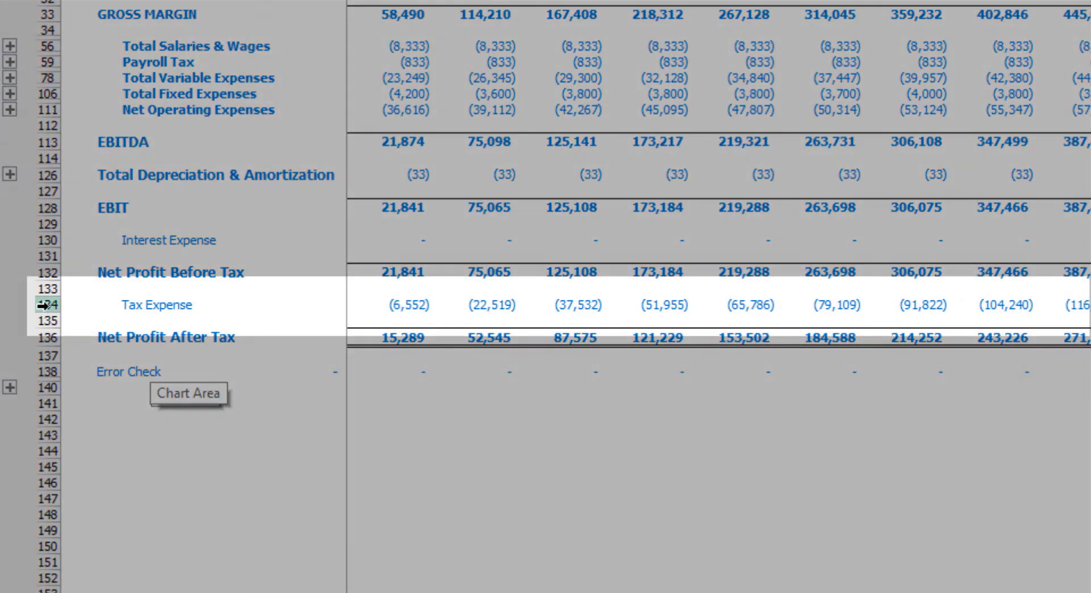
click(46, 305)
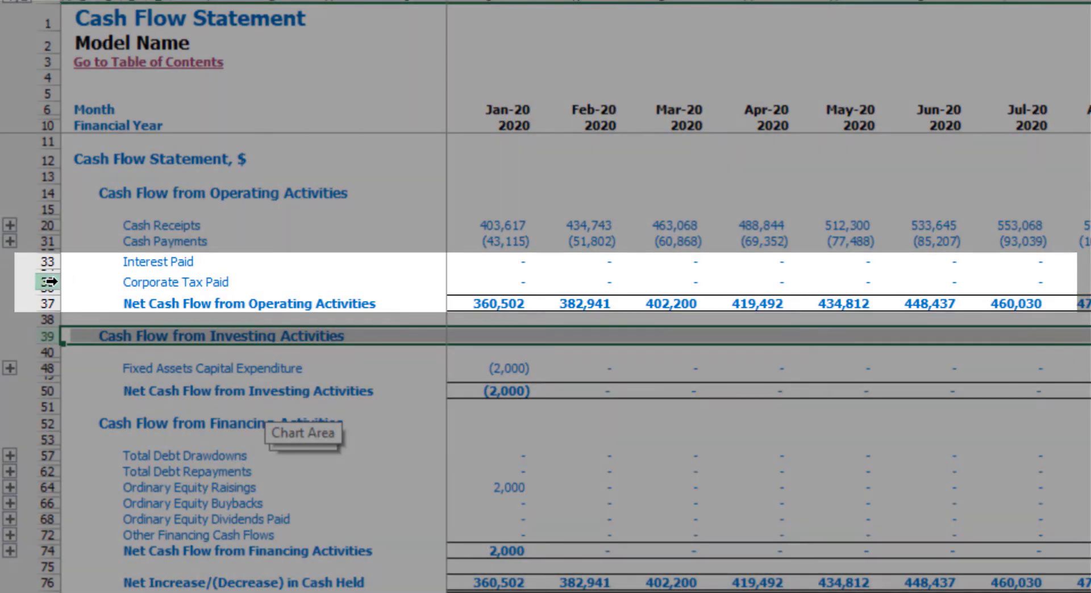
Step: Examine the Corporate Tax Paid row in the cash flow statement and the Corporate Tax Payable row in the balance sheet
click(49, 281)
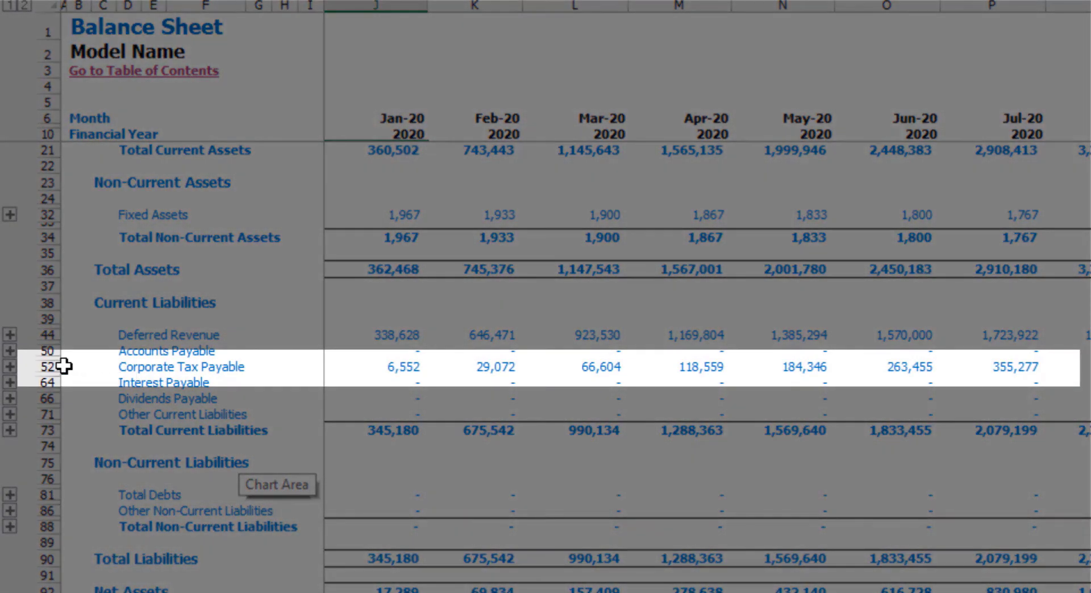
click(55, 366)
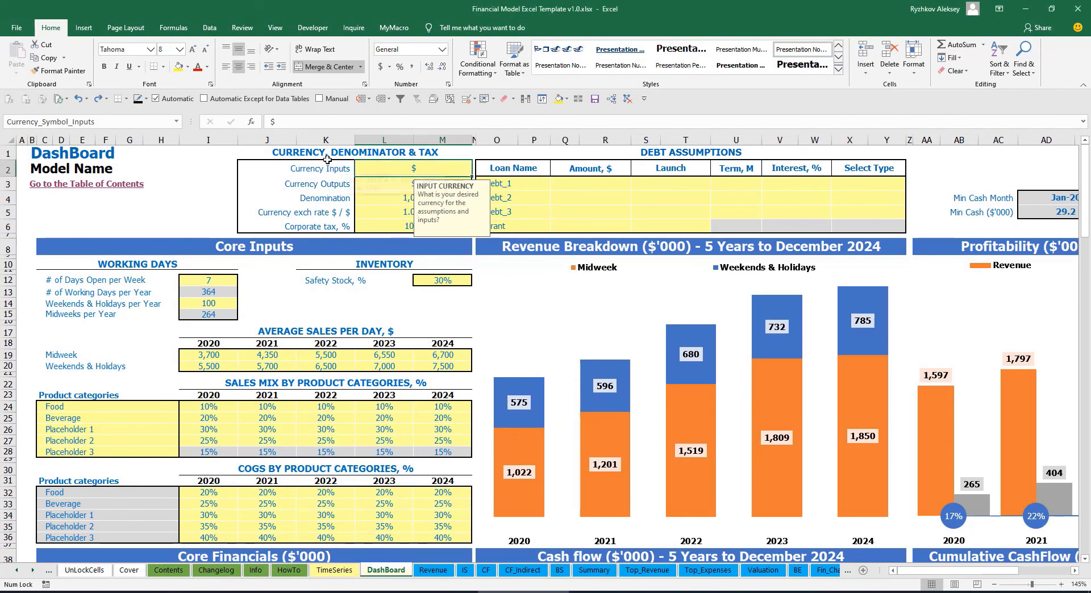
Step: Set the Dashboard's Currency Inputs to USD
click(194, 174)
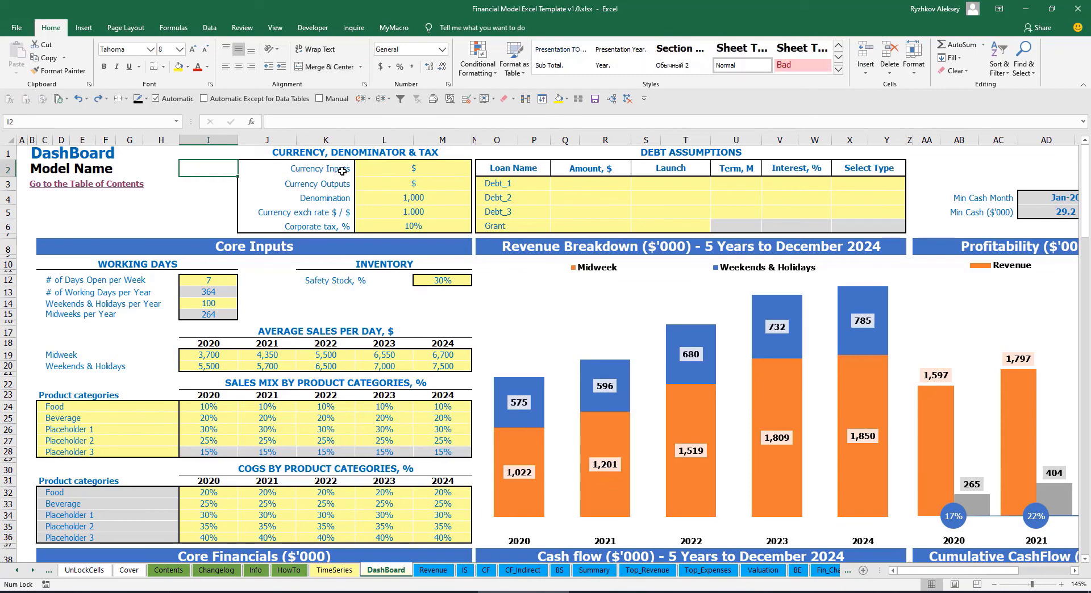
click(400, 170)
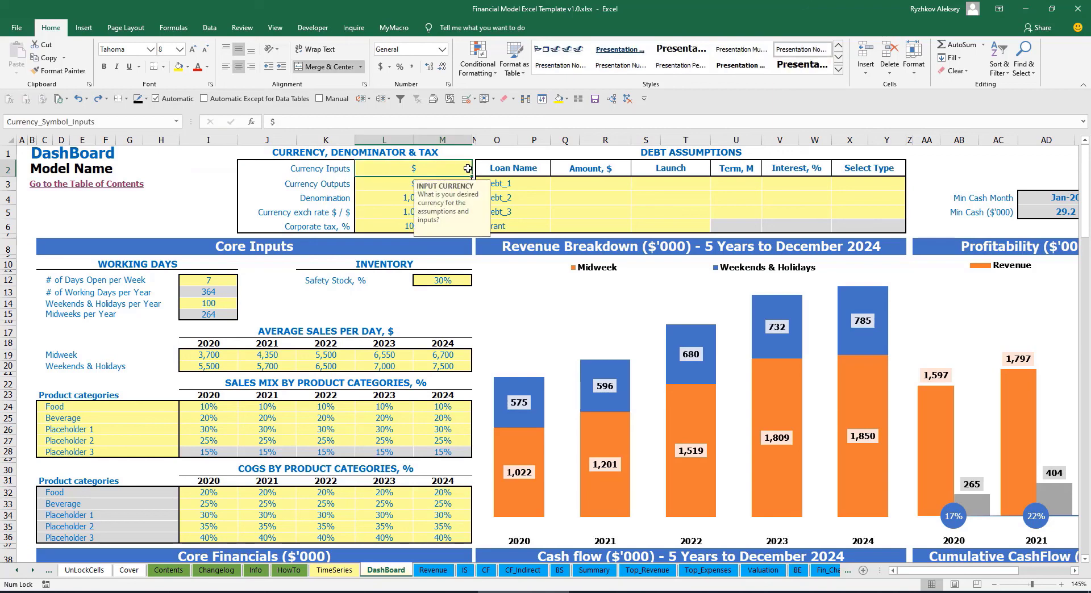
click(372, 187)
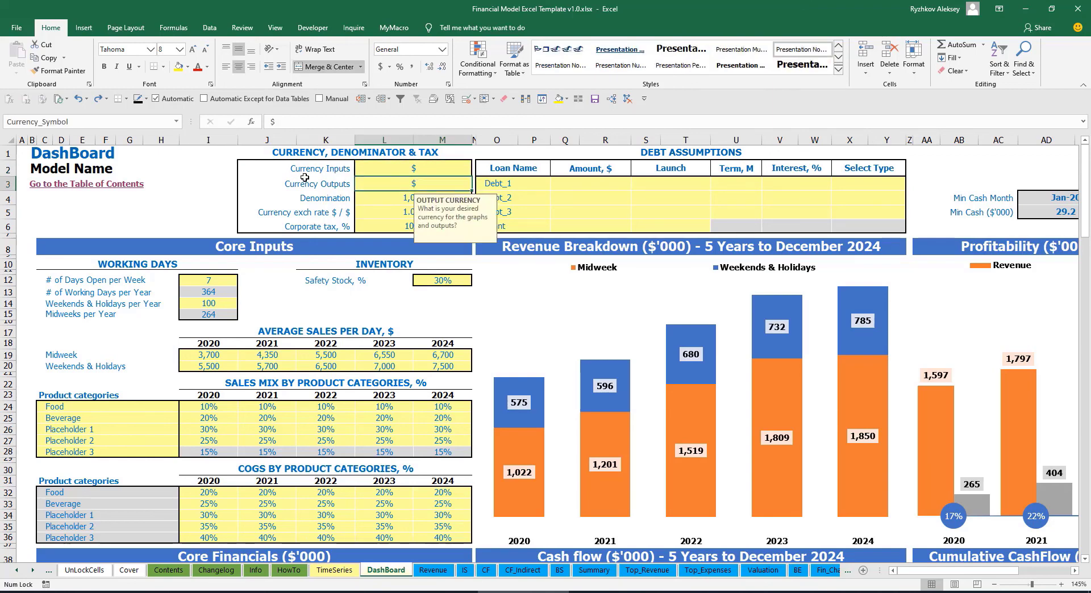
click(388, 170)
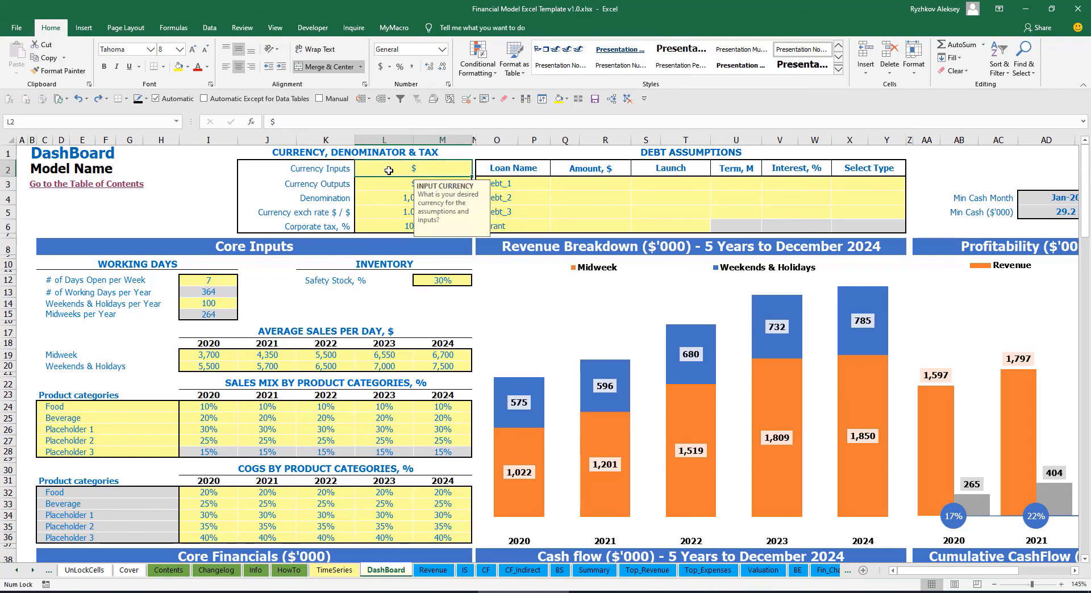
click(387, 184)
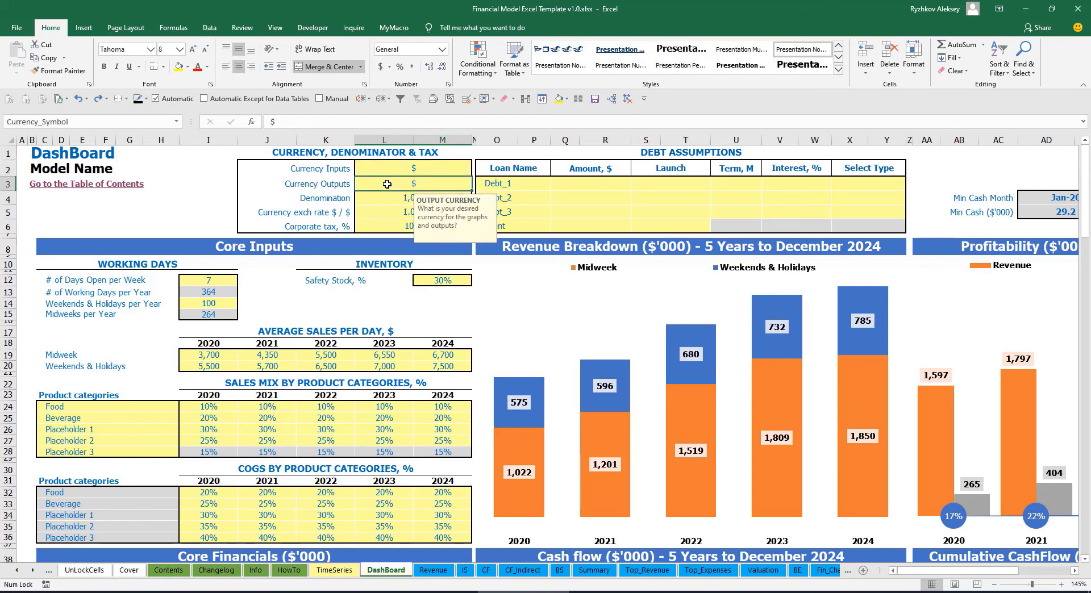
click(402, 171)
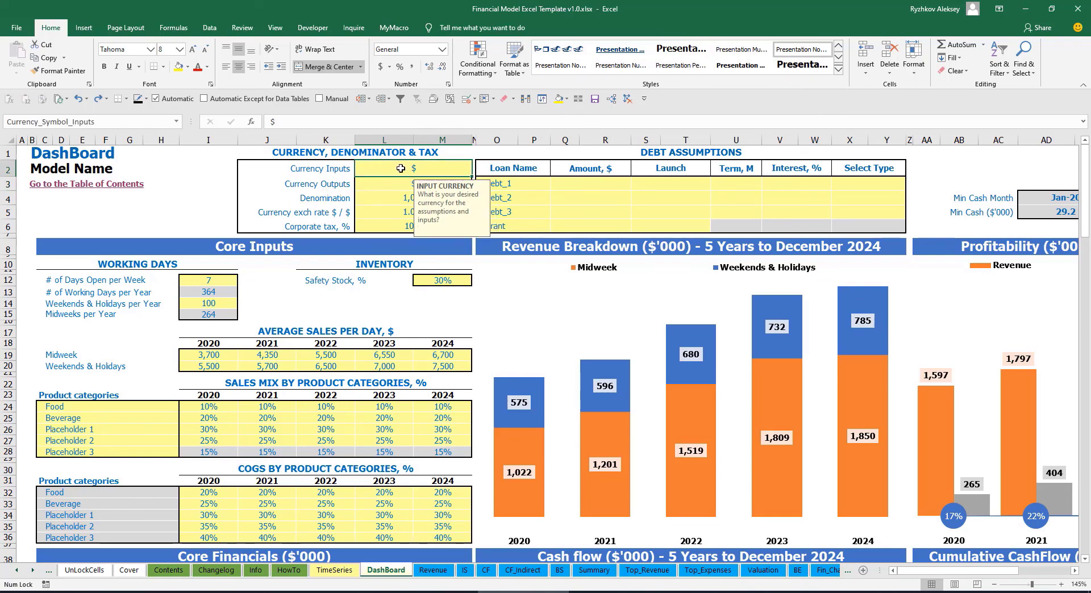
text(USD)
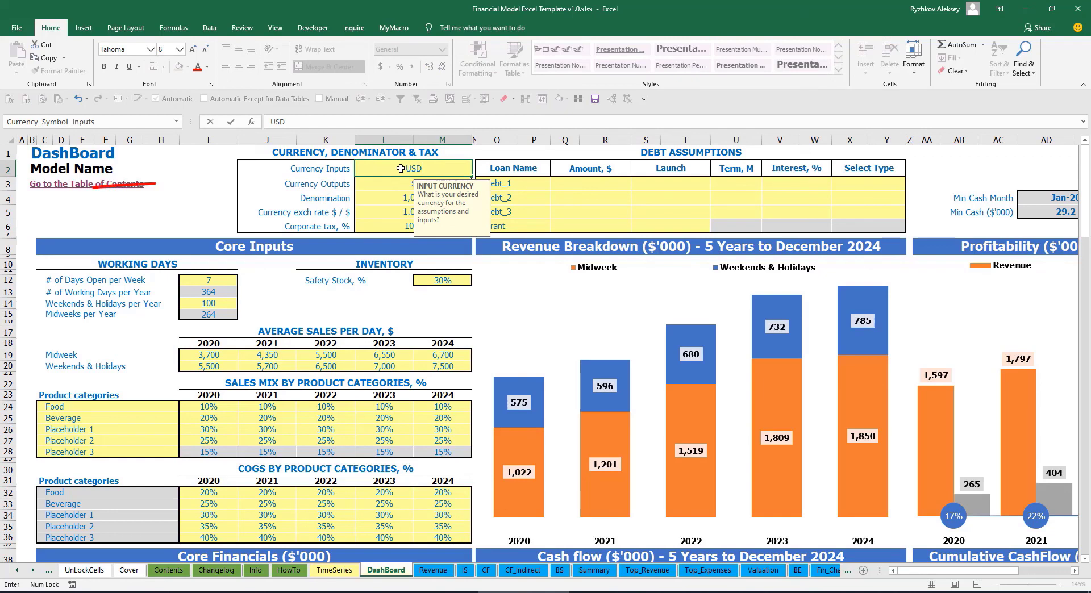
key(Return)
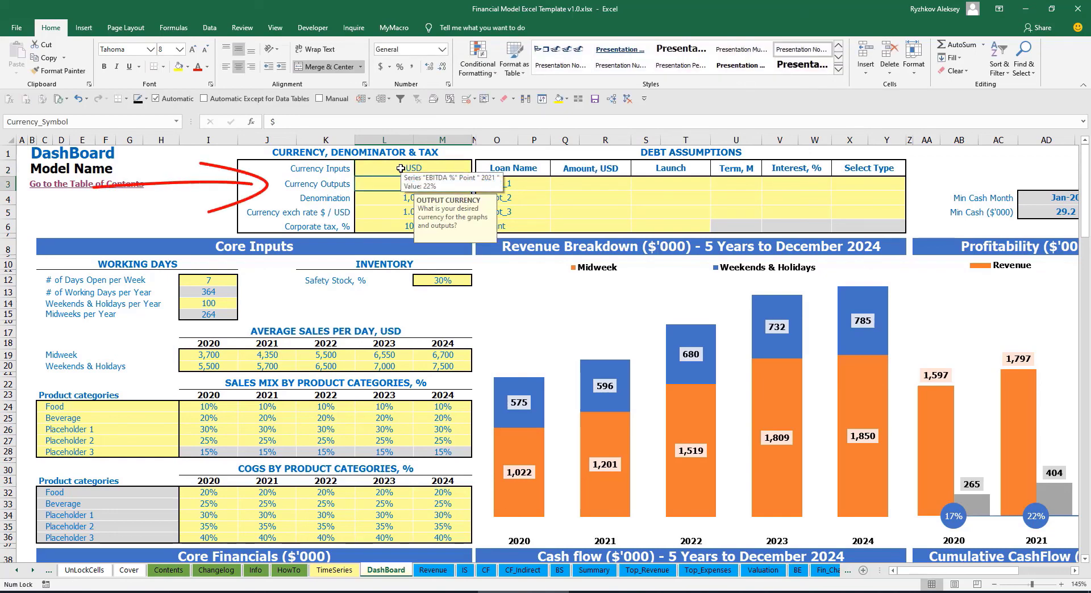
Step: Set the Dashboard's Currency Outputs to EUR
text(EUR)
key(Return)
key(Return)
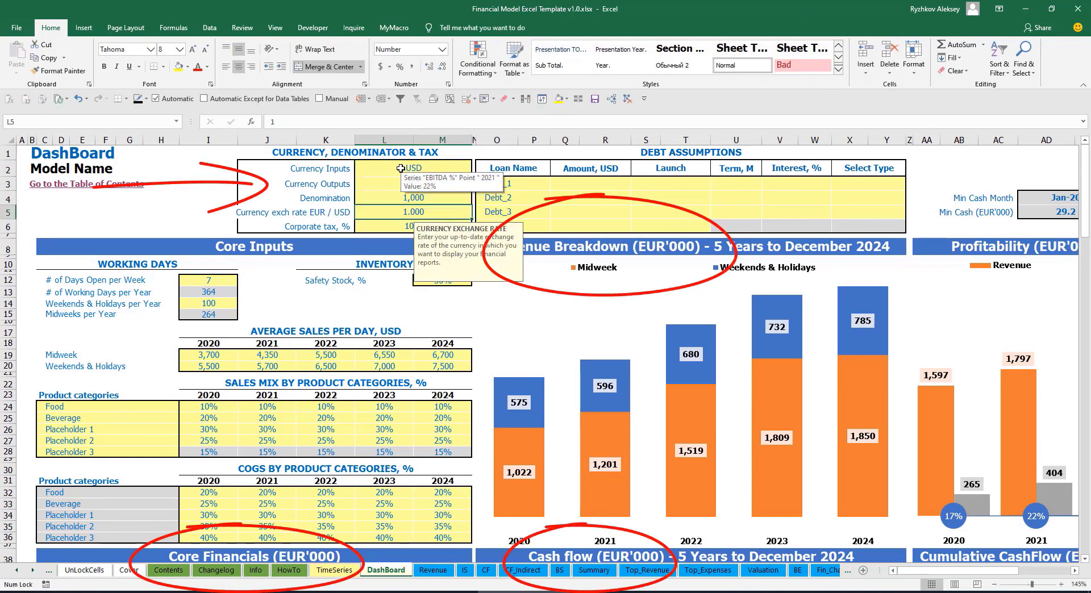
click(215, 188)
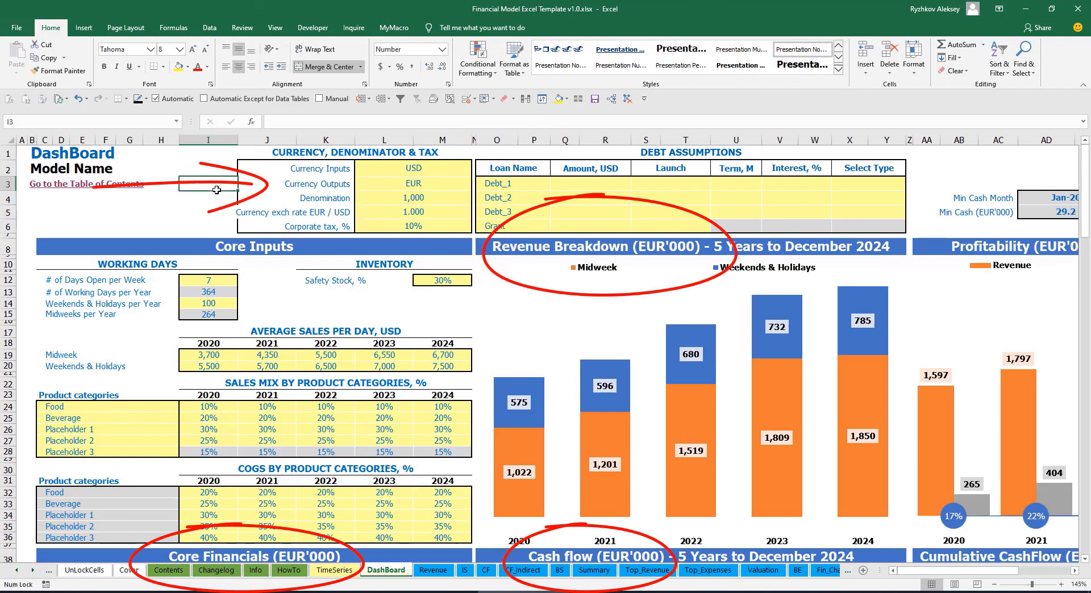
Step: Set the EUR / USD currency exchange rate on the Dashboard to 1.2
click(399, 211)
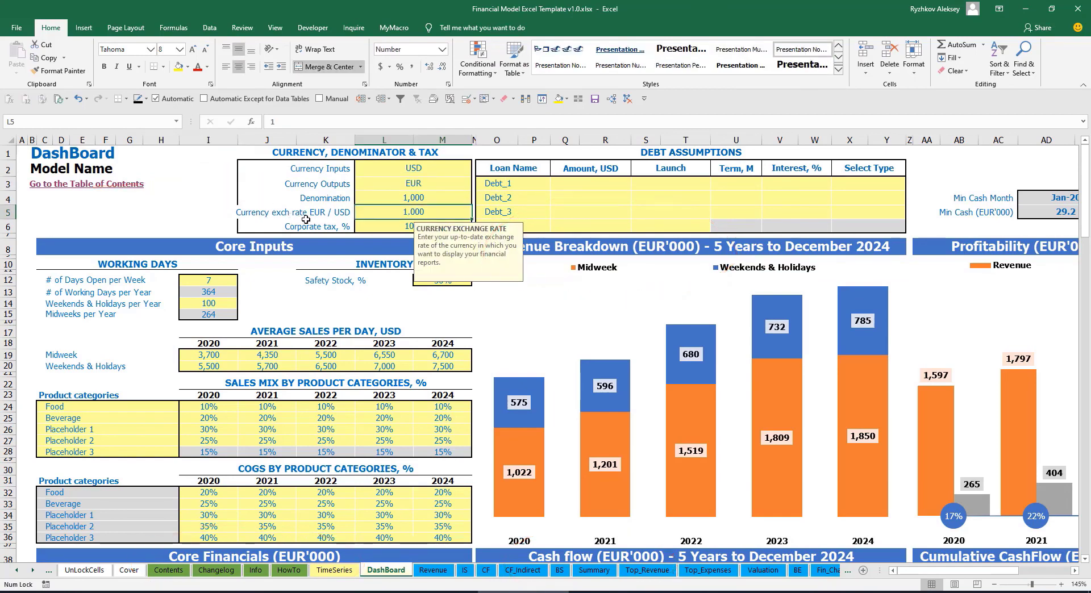
text(1.2)
key(Return)
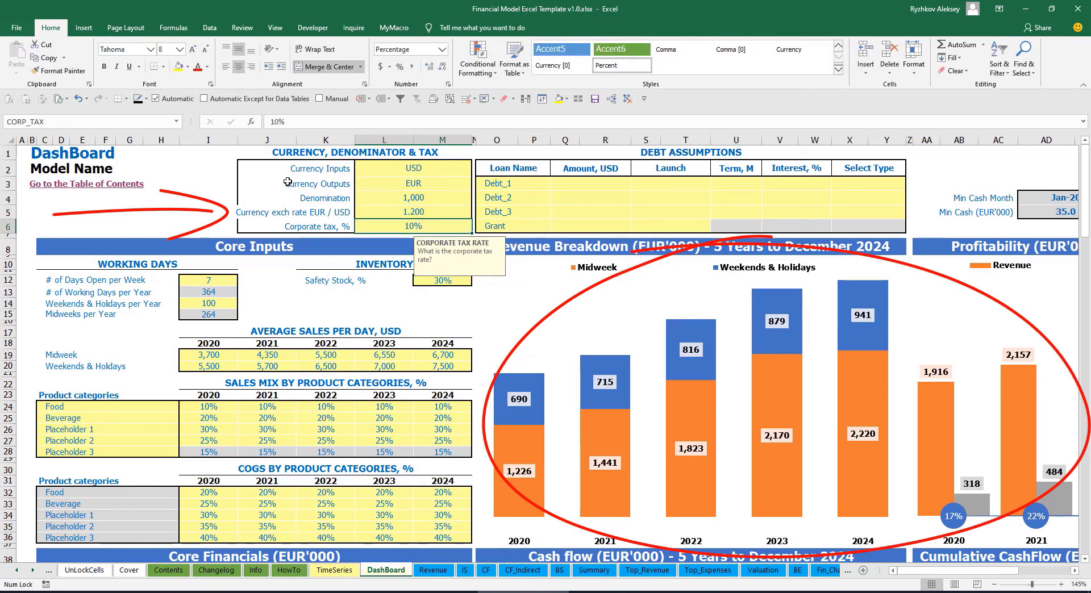
Step: Review the Dashboard's currency, exchange rate and denomination settings, and examine how the Summary sheet's income statement headings show the currency unit
click(370, 171)
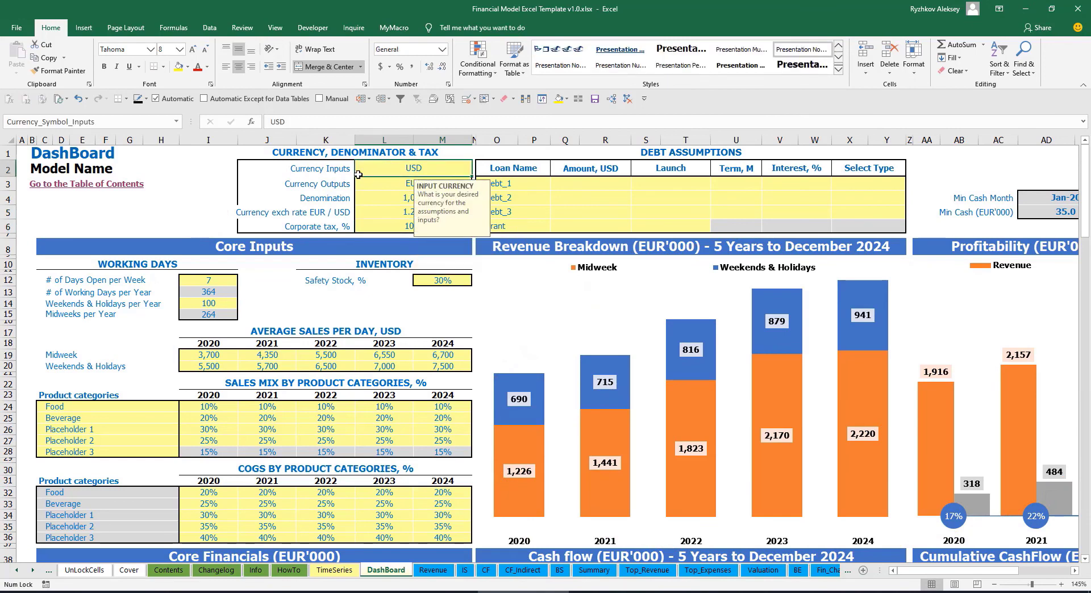
click(384, 184)
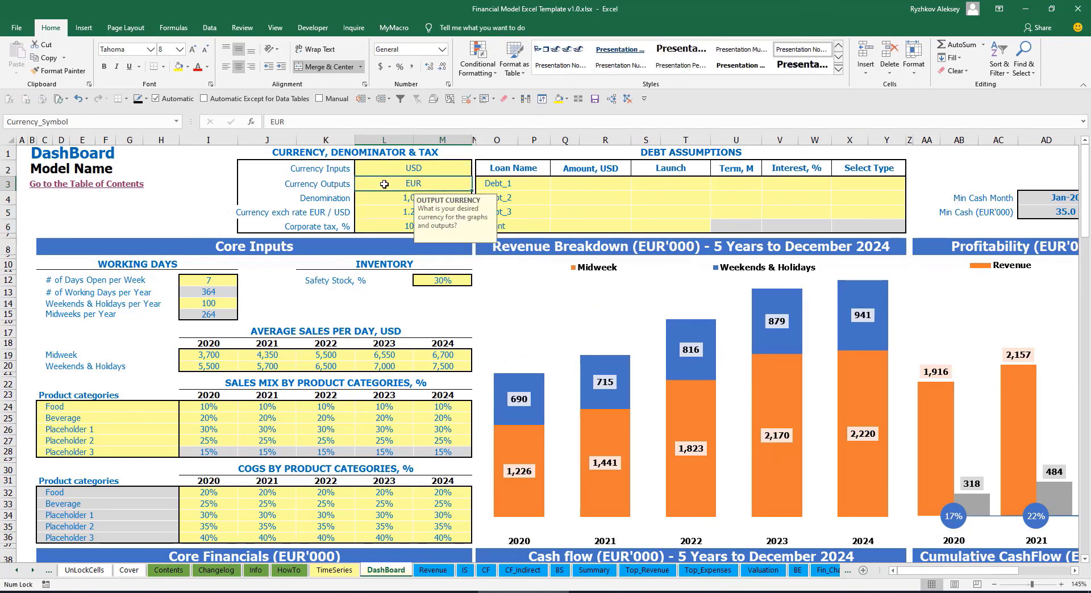
click(372, 212)
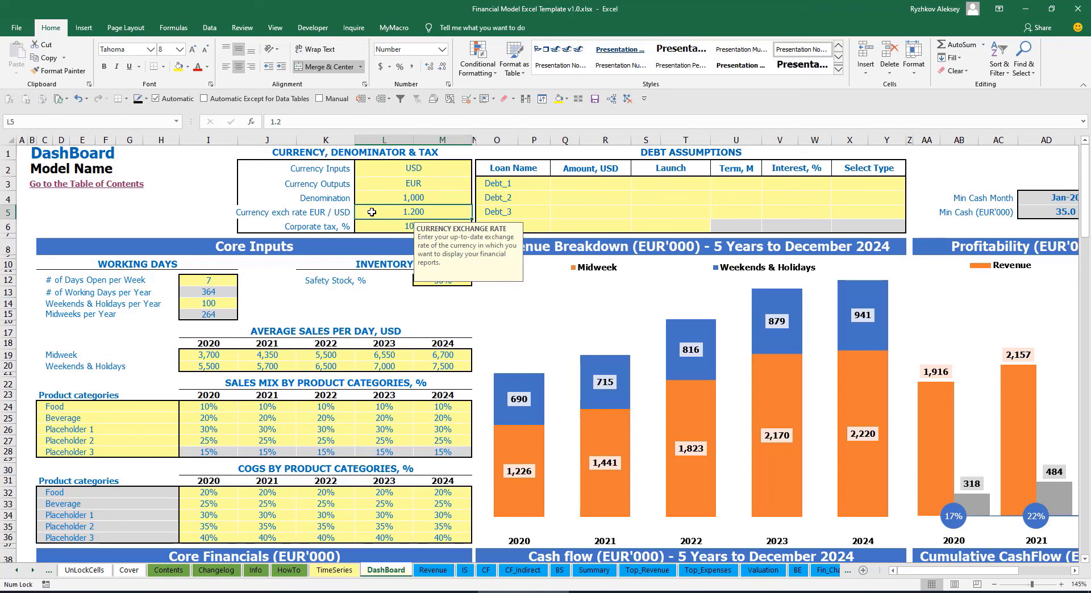
click(395, 197)
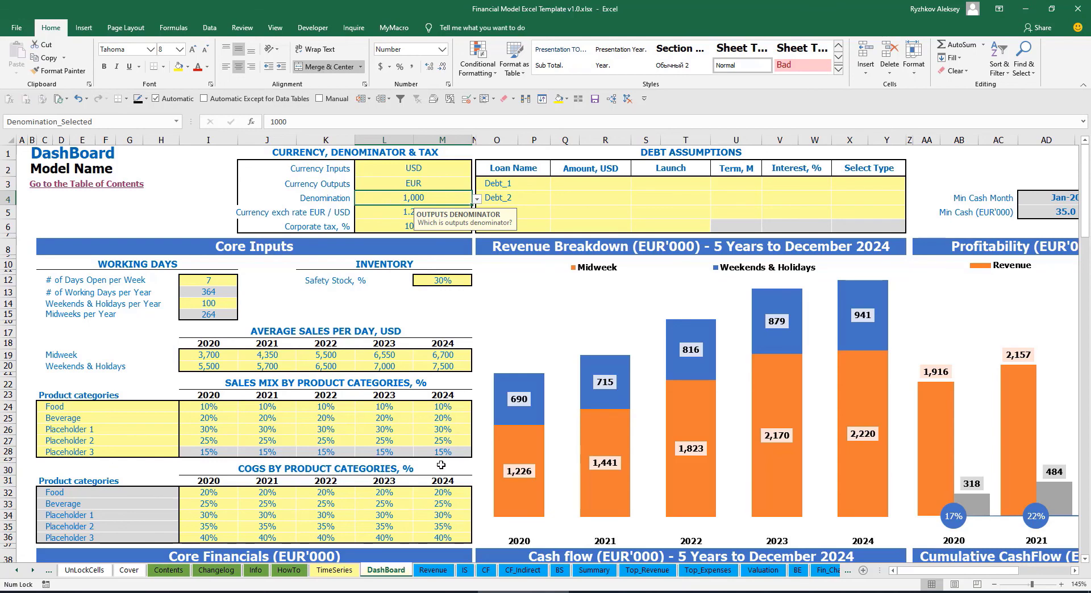
click(594, 570)
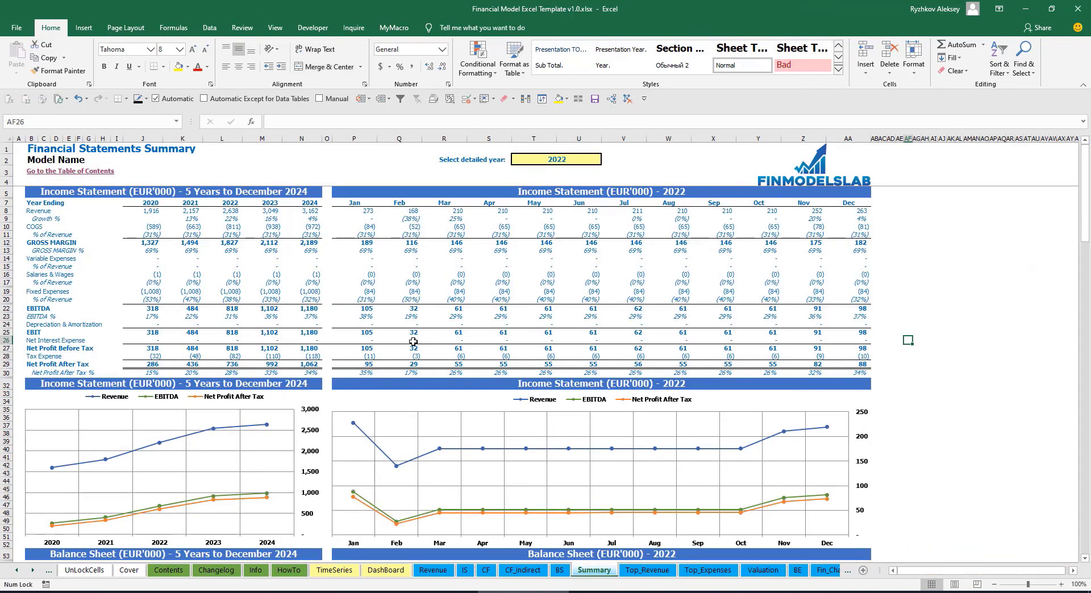
click(178, 194)
click(604, 191)
click(170, 195)
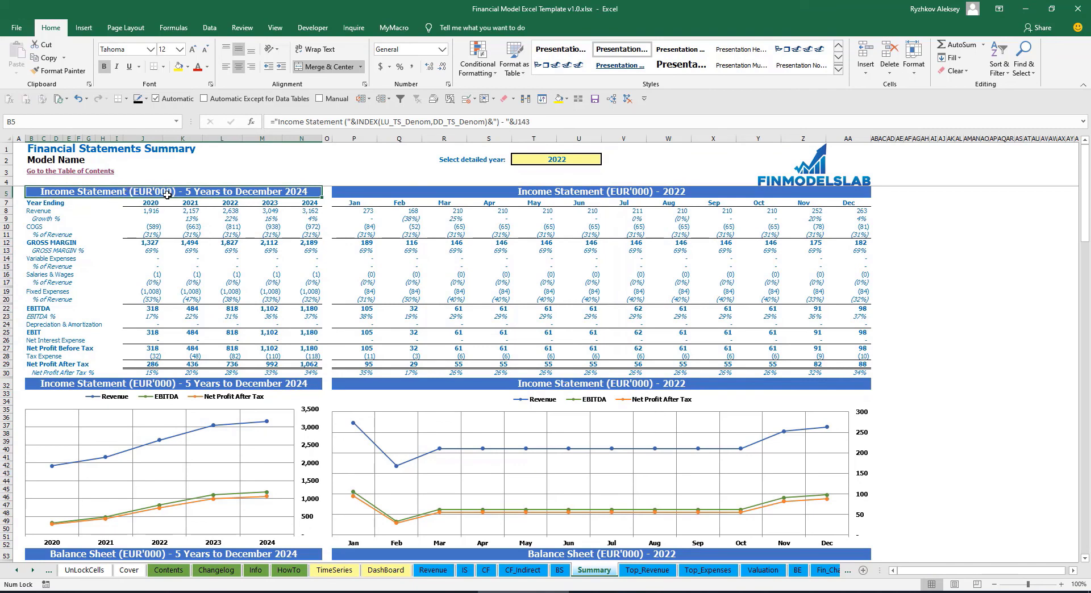
Step: Set the Dashboard's Denomination to 1,000,000 and check the income statement headings on the Summary sheet
click(386, 570)
click(477, 199)
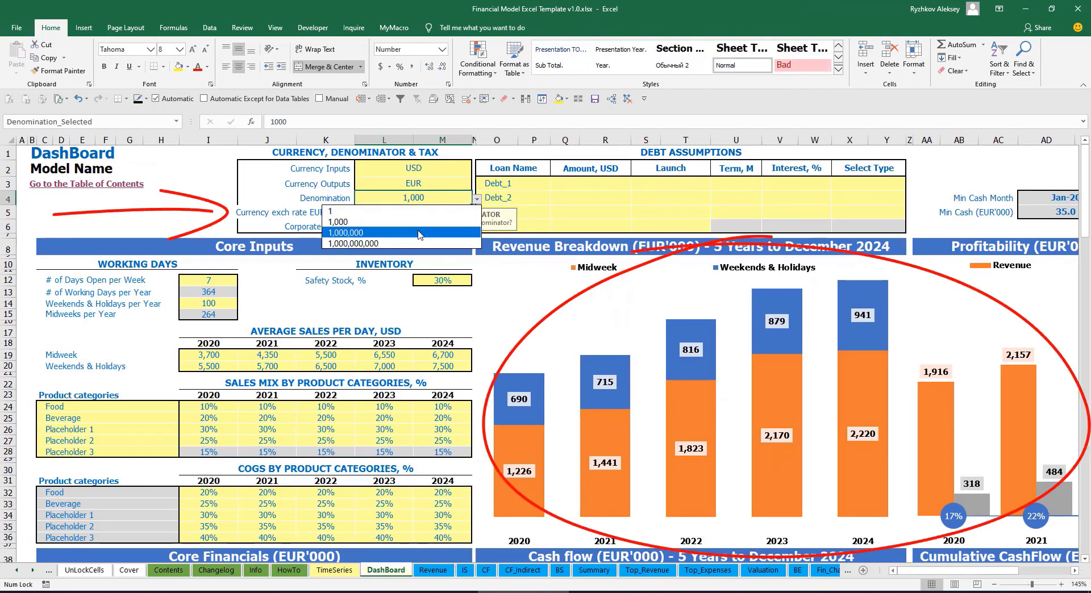
click(398, 228)
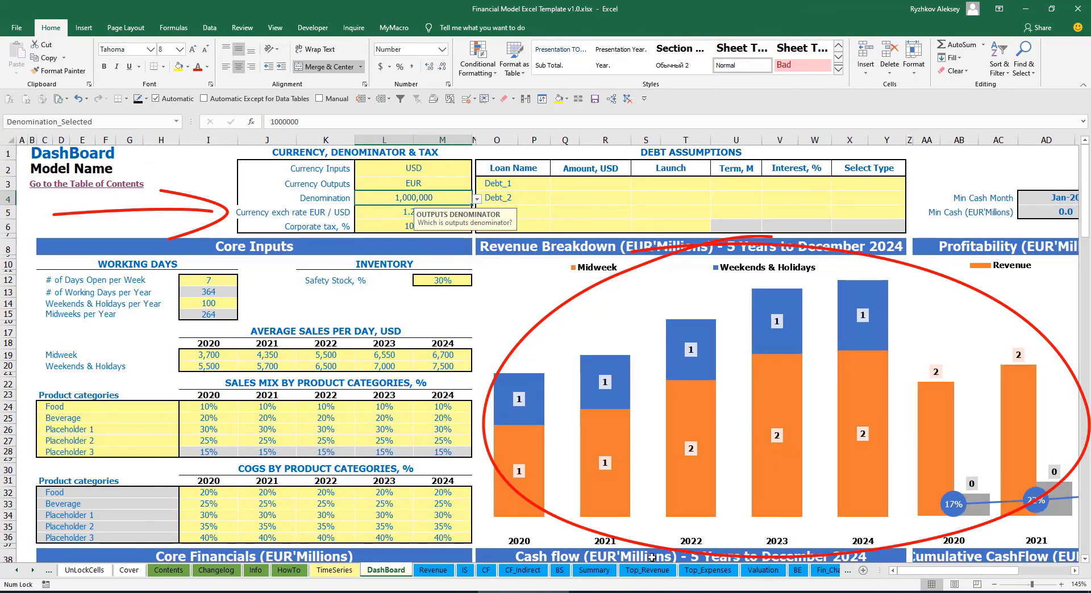
click(594, 570)
click(448, 192)
click(386, 570)
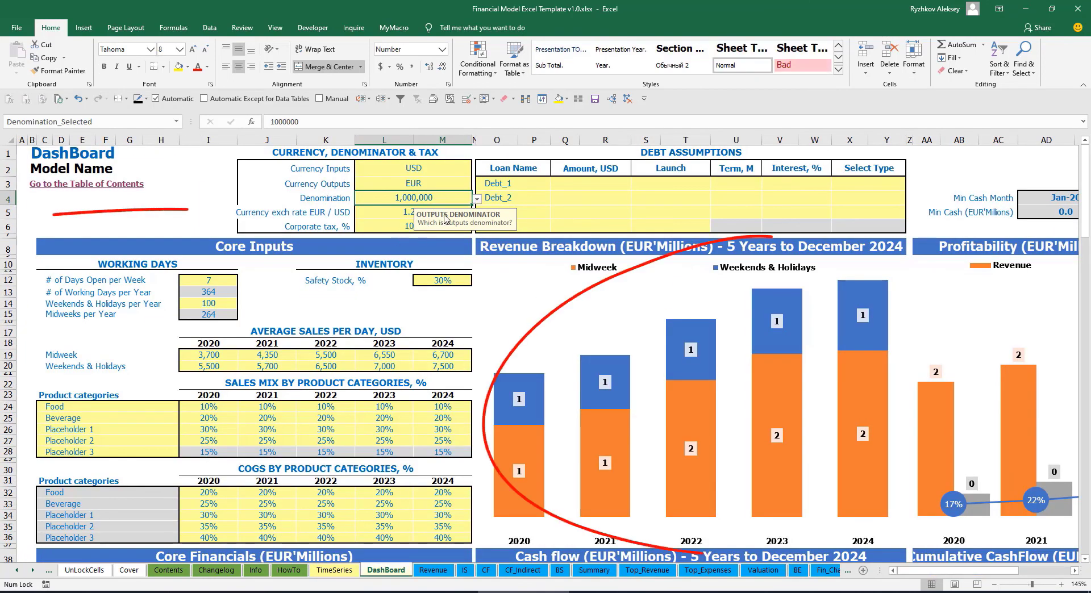
Step: Set the Dashboard's Denomination to 1 and check the Summary sheet with it
click(476, 199)
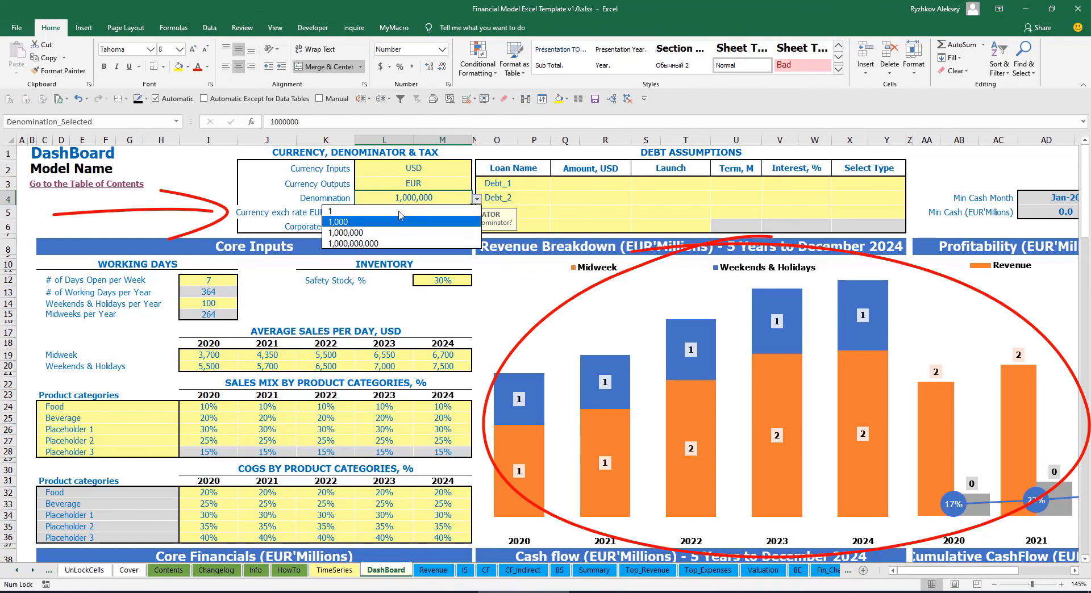
click(436, 212)
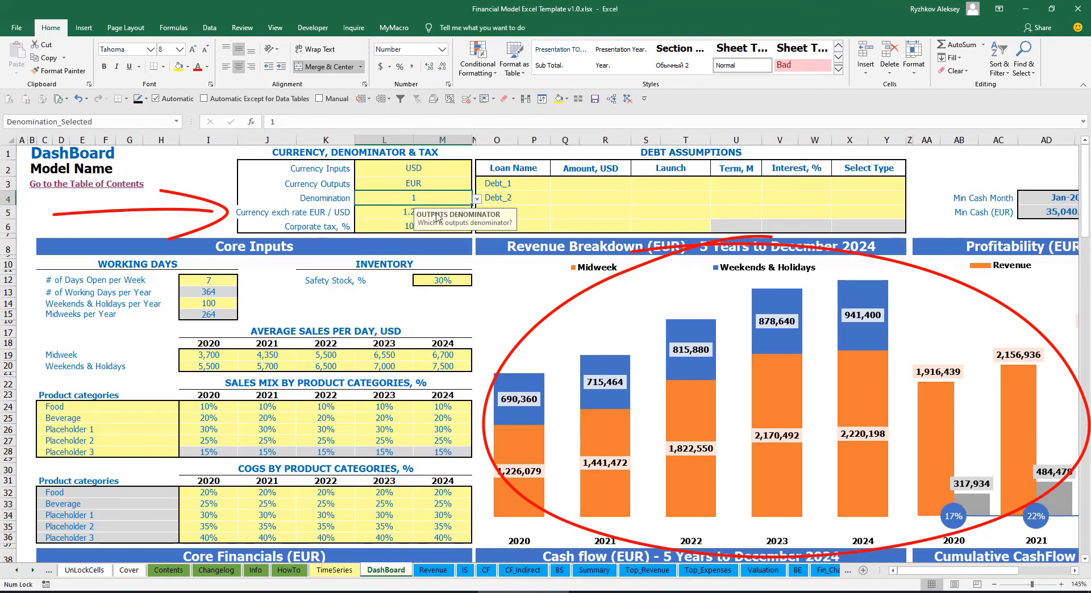
click(594, 570)
click(386, 570)
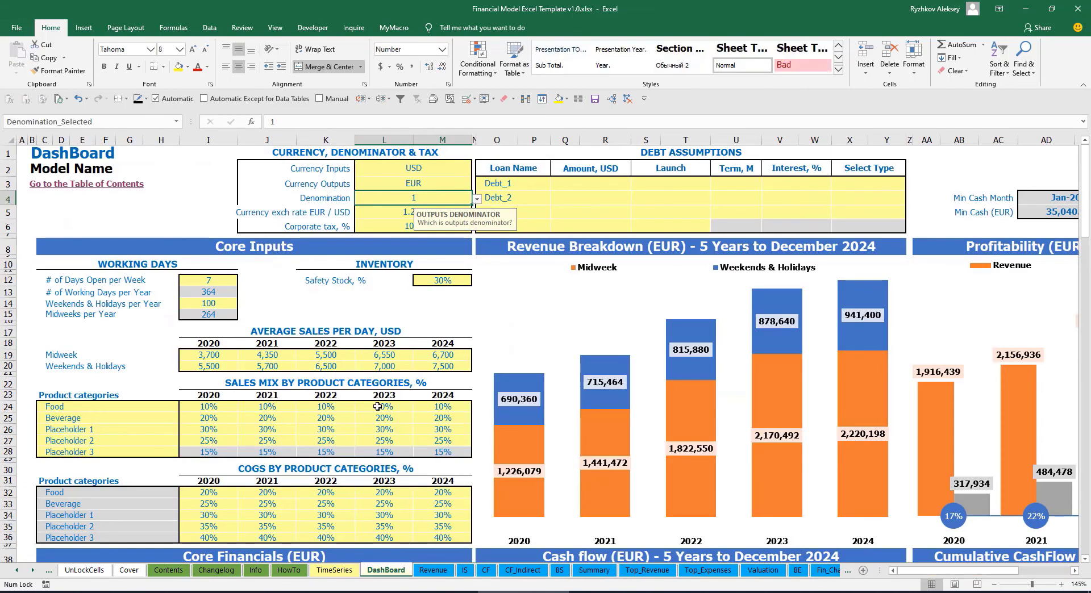
Step: Set the Corporate tax rate on the Dashboard to 15% and examine the Tax Expense row in the income statement
click(390, 221)
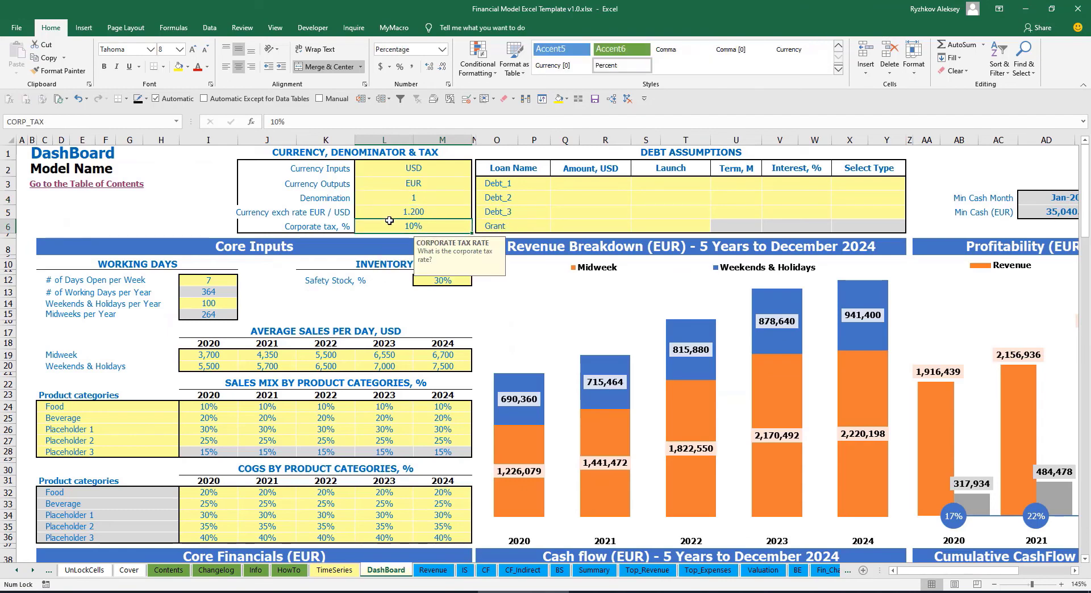
text(15)
key(Return)
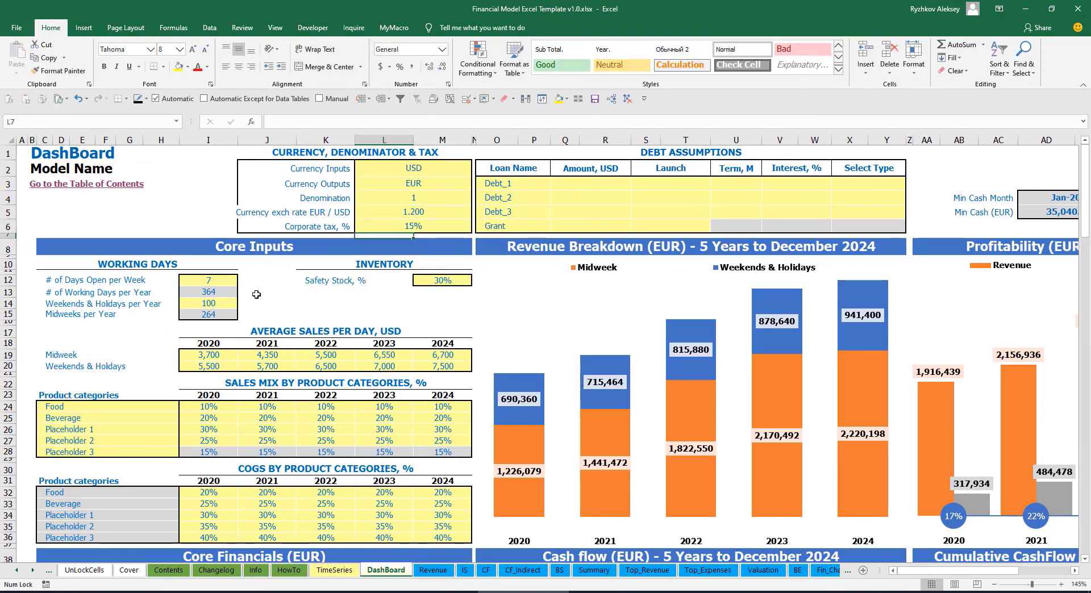
click(465, 570)
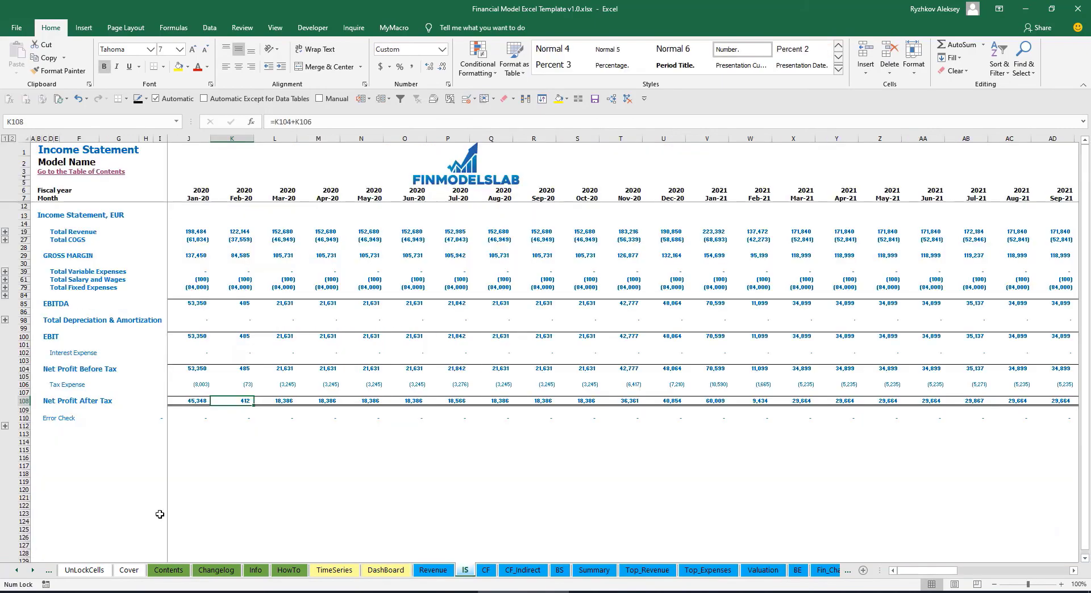
click(25, 386)
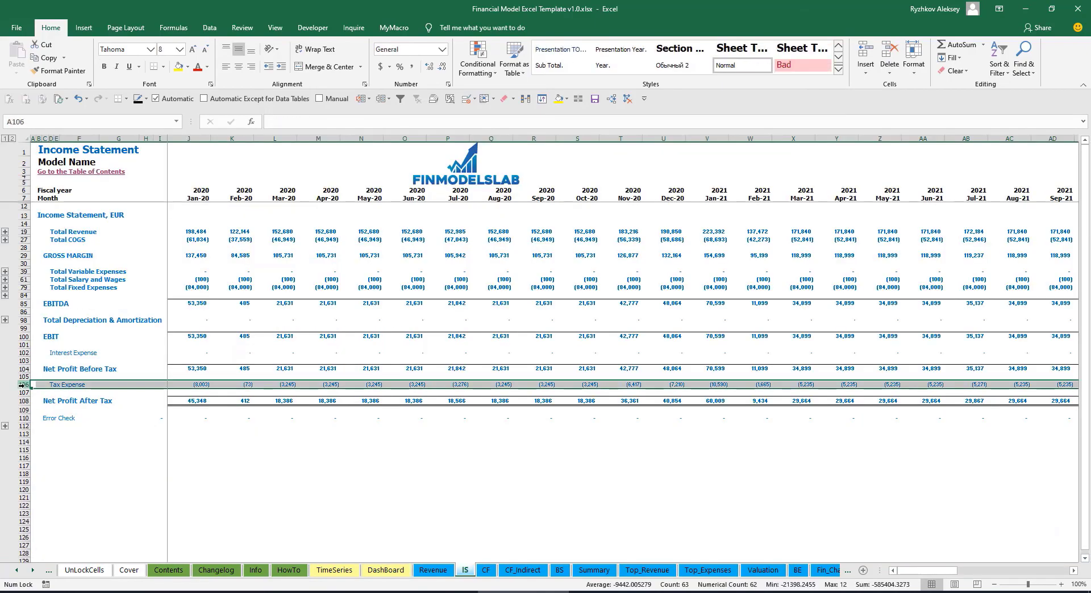